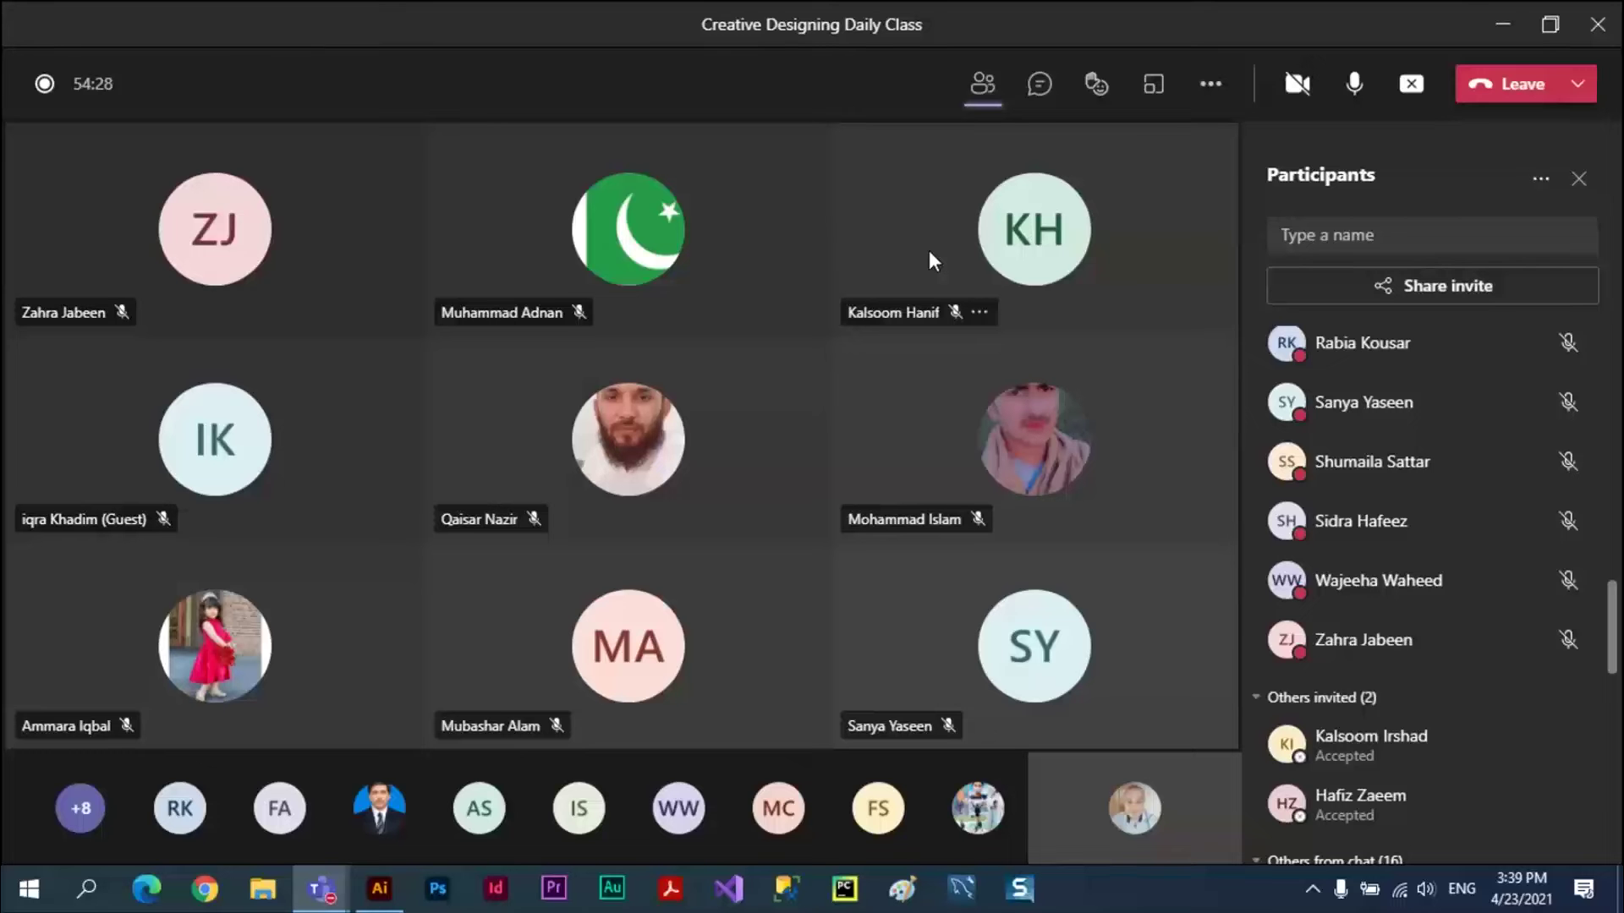
- Switch from the Teams meeting to the Illustrator document Untitled-2
{"action": "key", "text": "alt+Tab"}
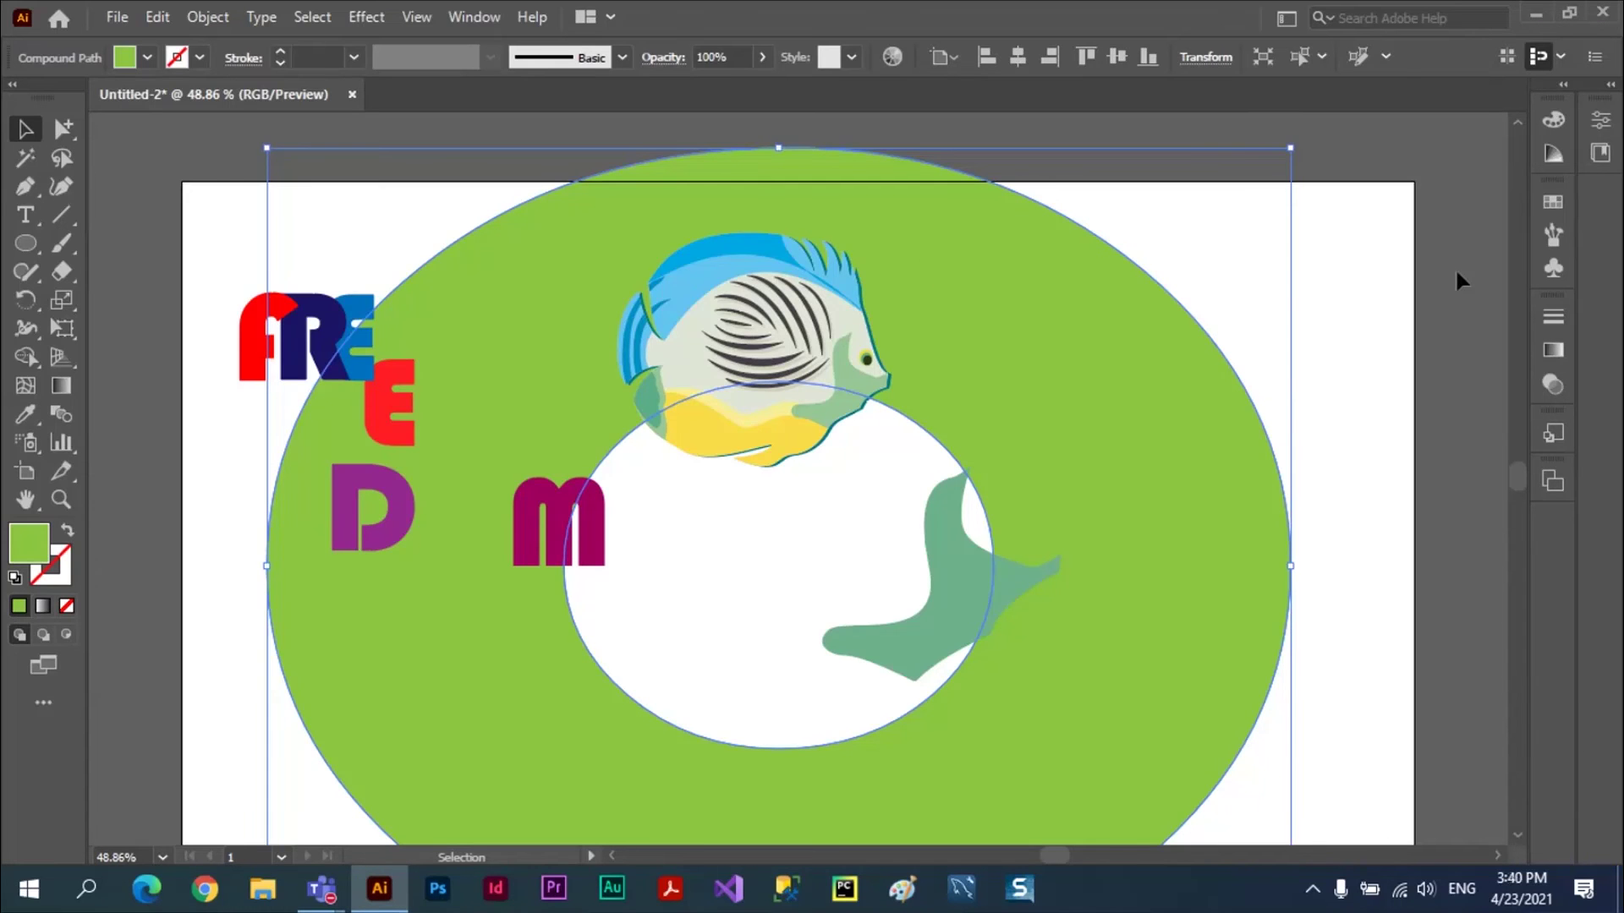
- Delete the green ring, fish and letters, then fit the empty artboard in the window
{"action": "key", "text": "ctrl+a"}
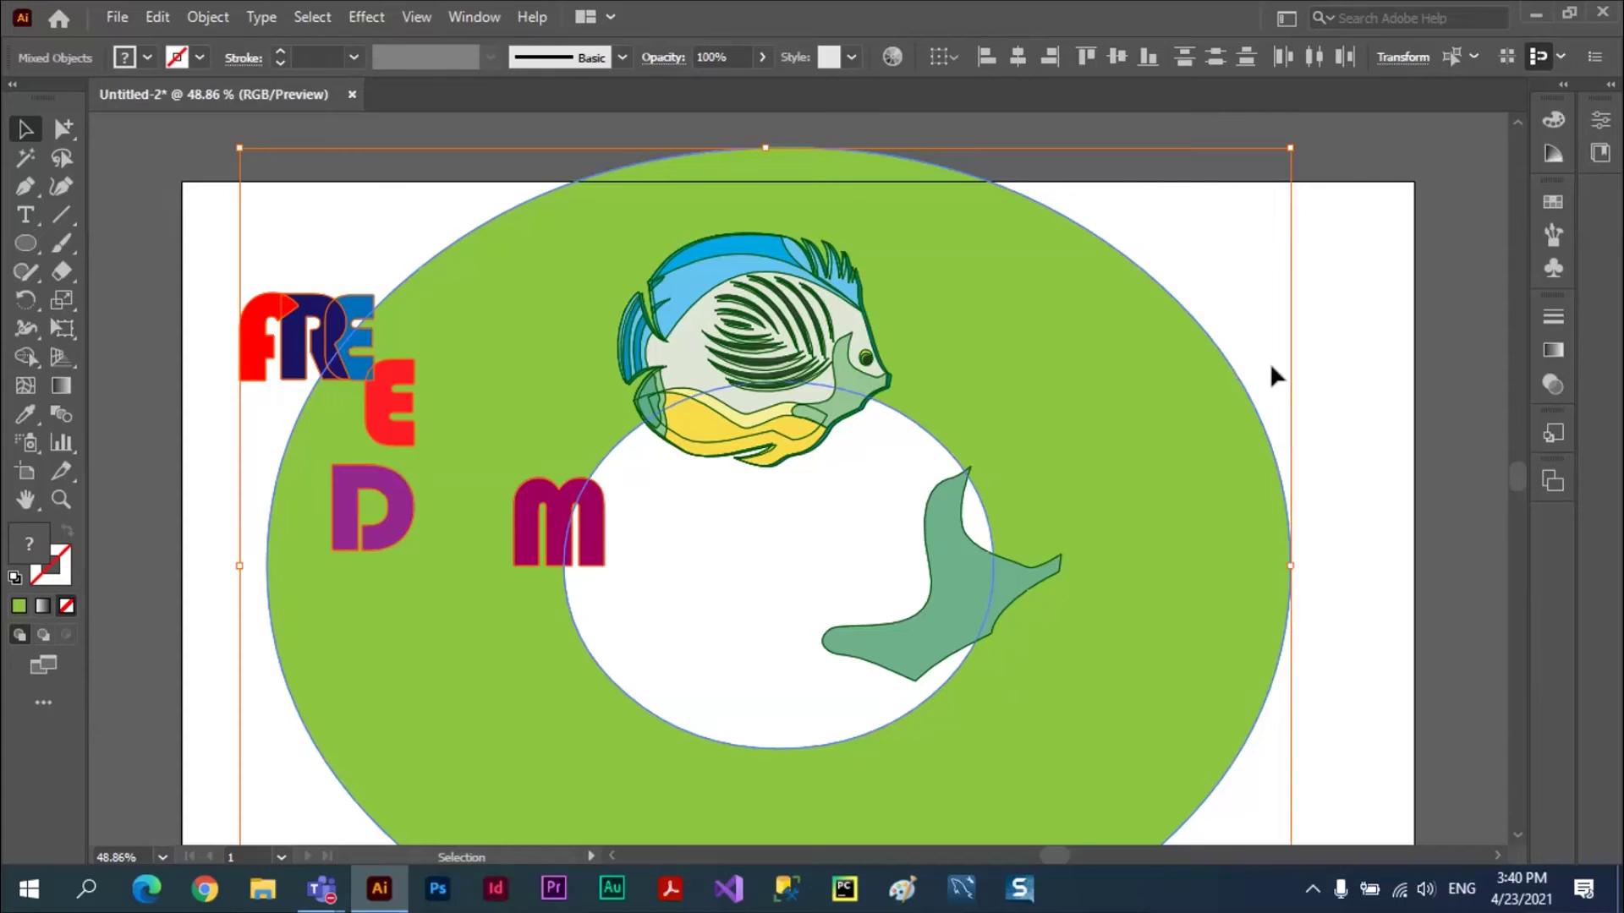
{"action": "key", "text": "Delete"}
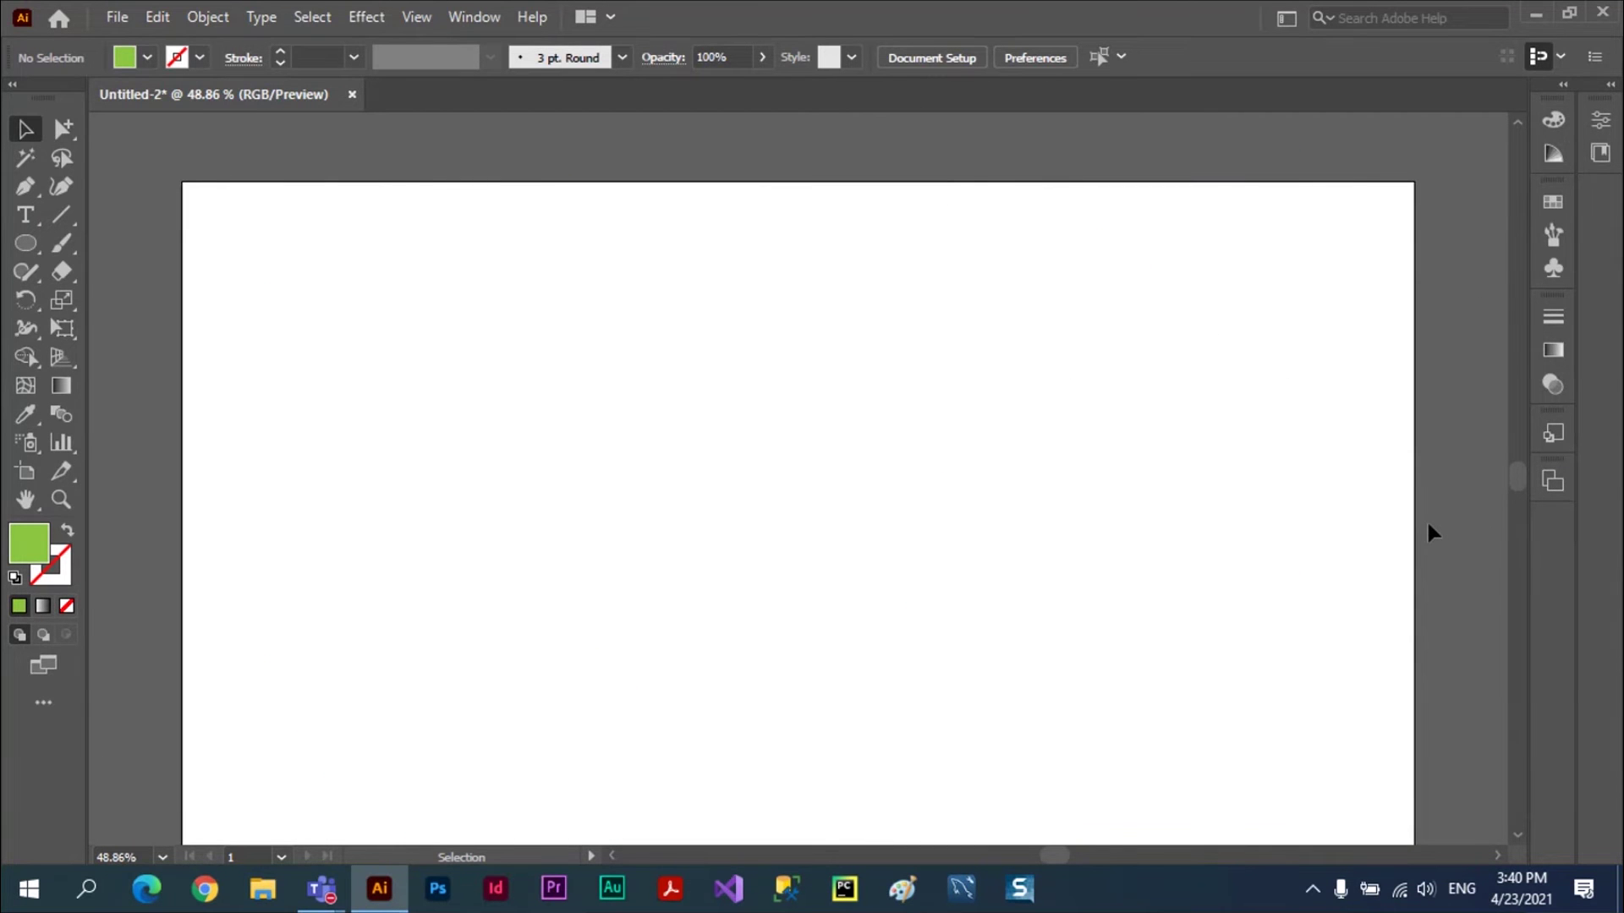
{"action": "key", "text": "ctrl+0"}
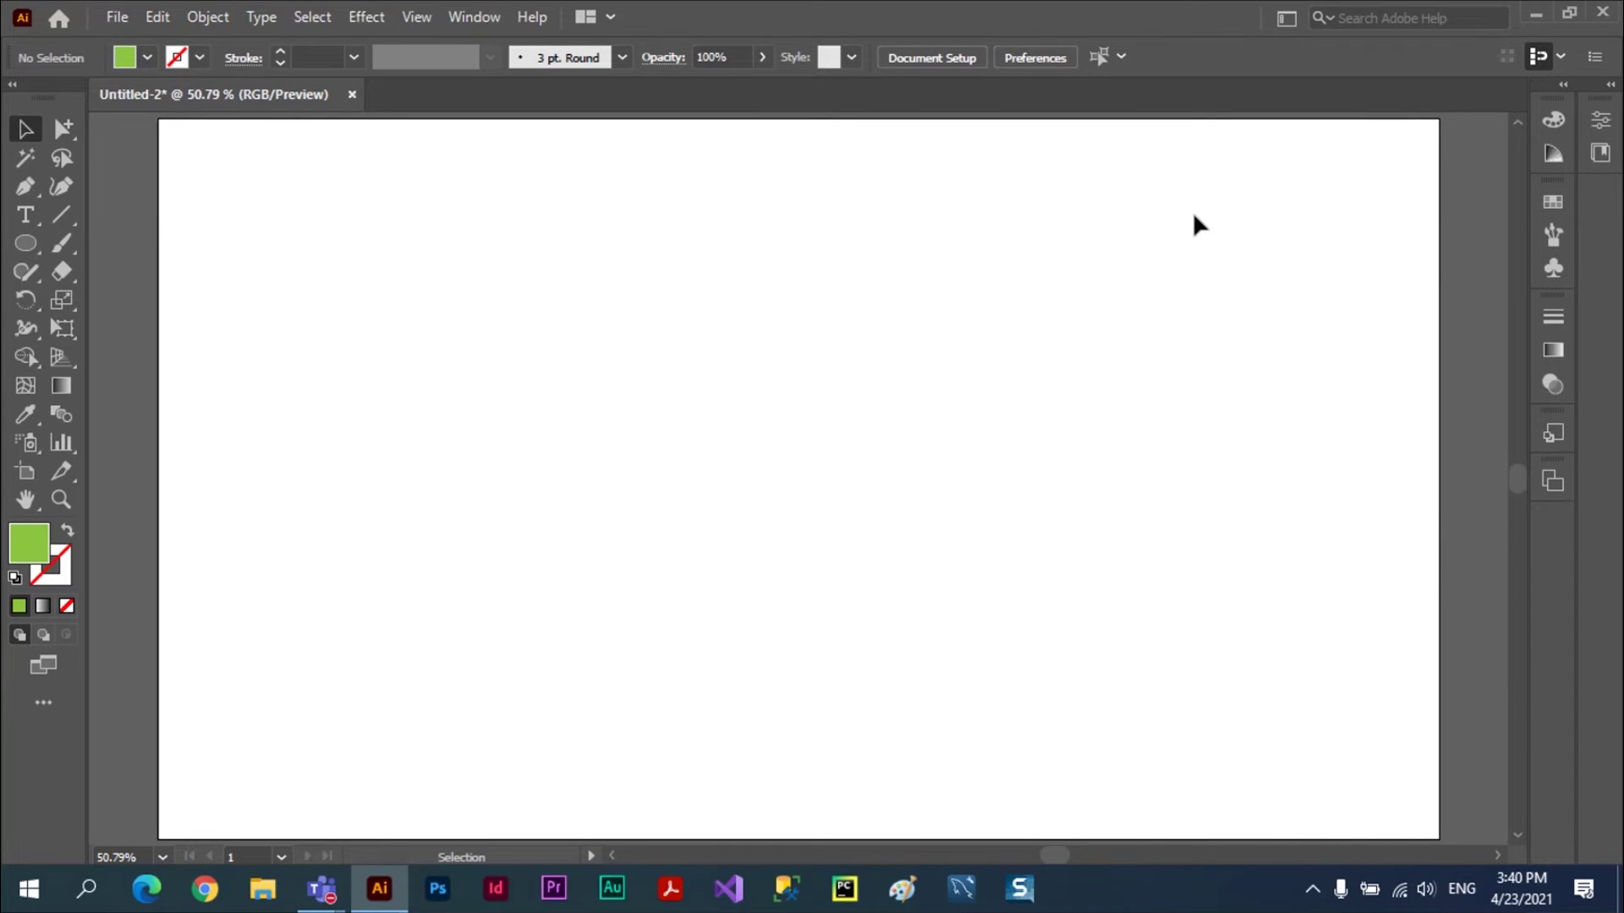
{"action": "left_click", "coordinate": [22, 242]}
{"action": "left_click", "coordinate": [132, 244]}
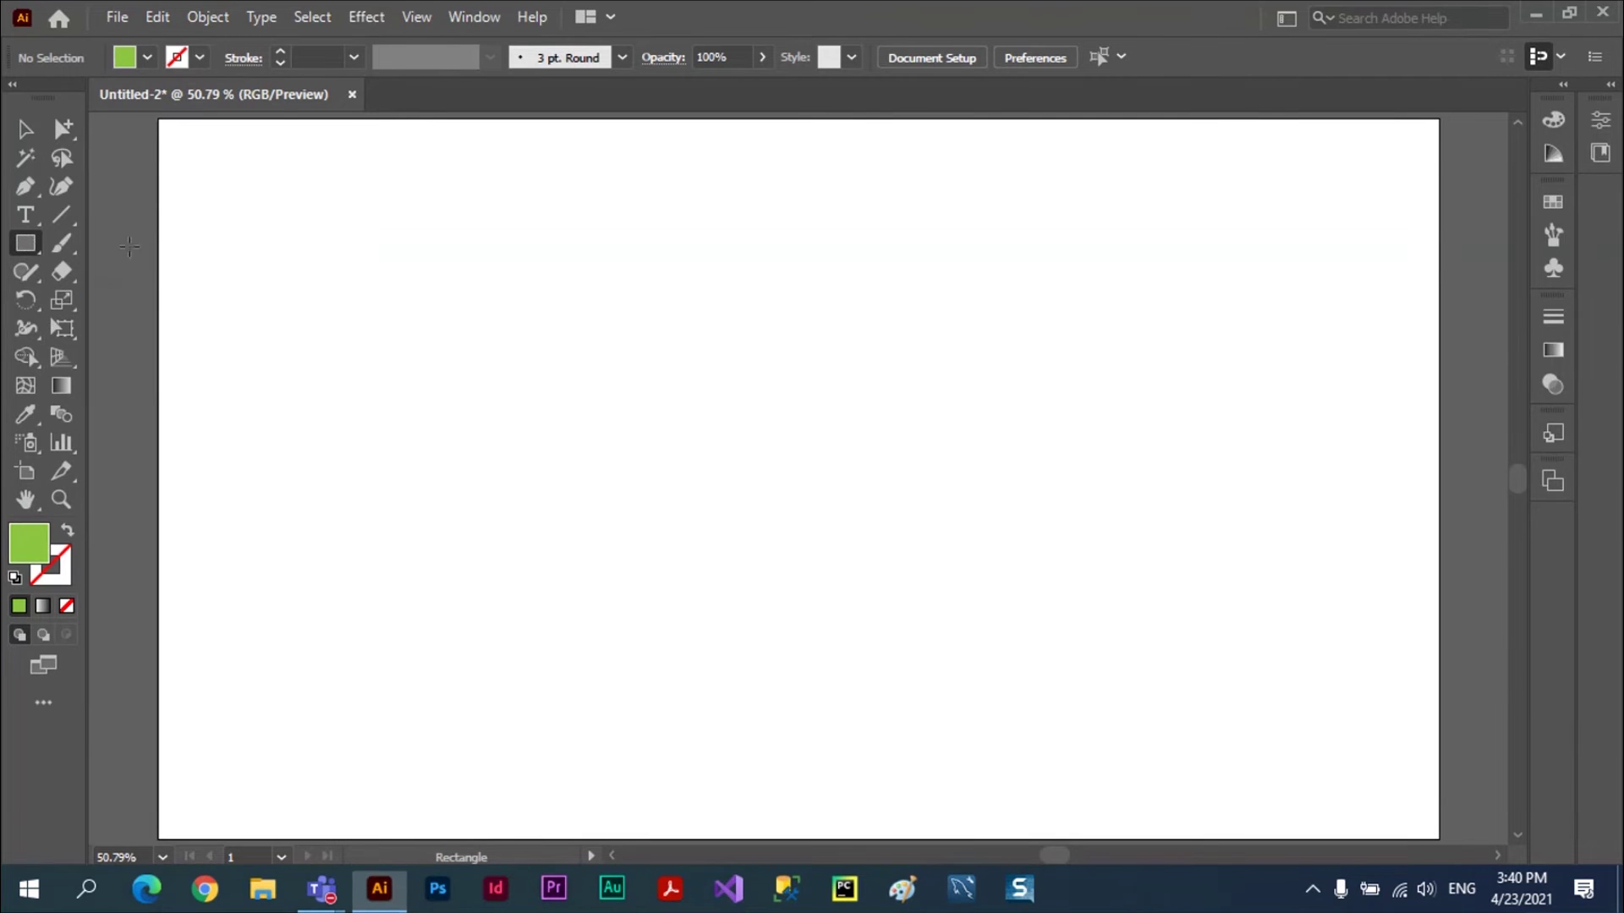
{"action": "left_click_drag", "start_coordinate": [327, 225], "coordinate": [520, 335]}
{"action": "left_click", "coordinate": [26, 129]}
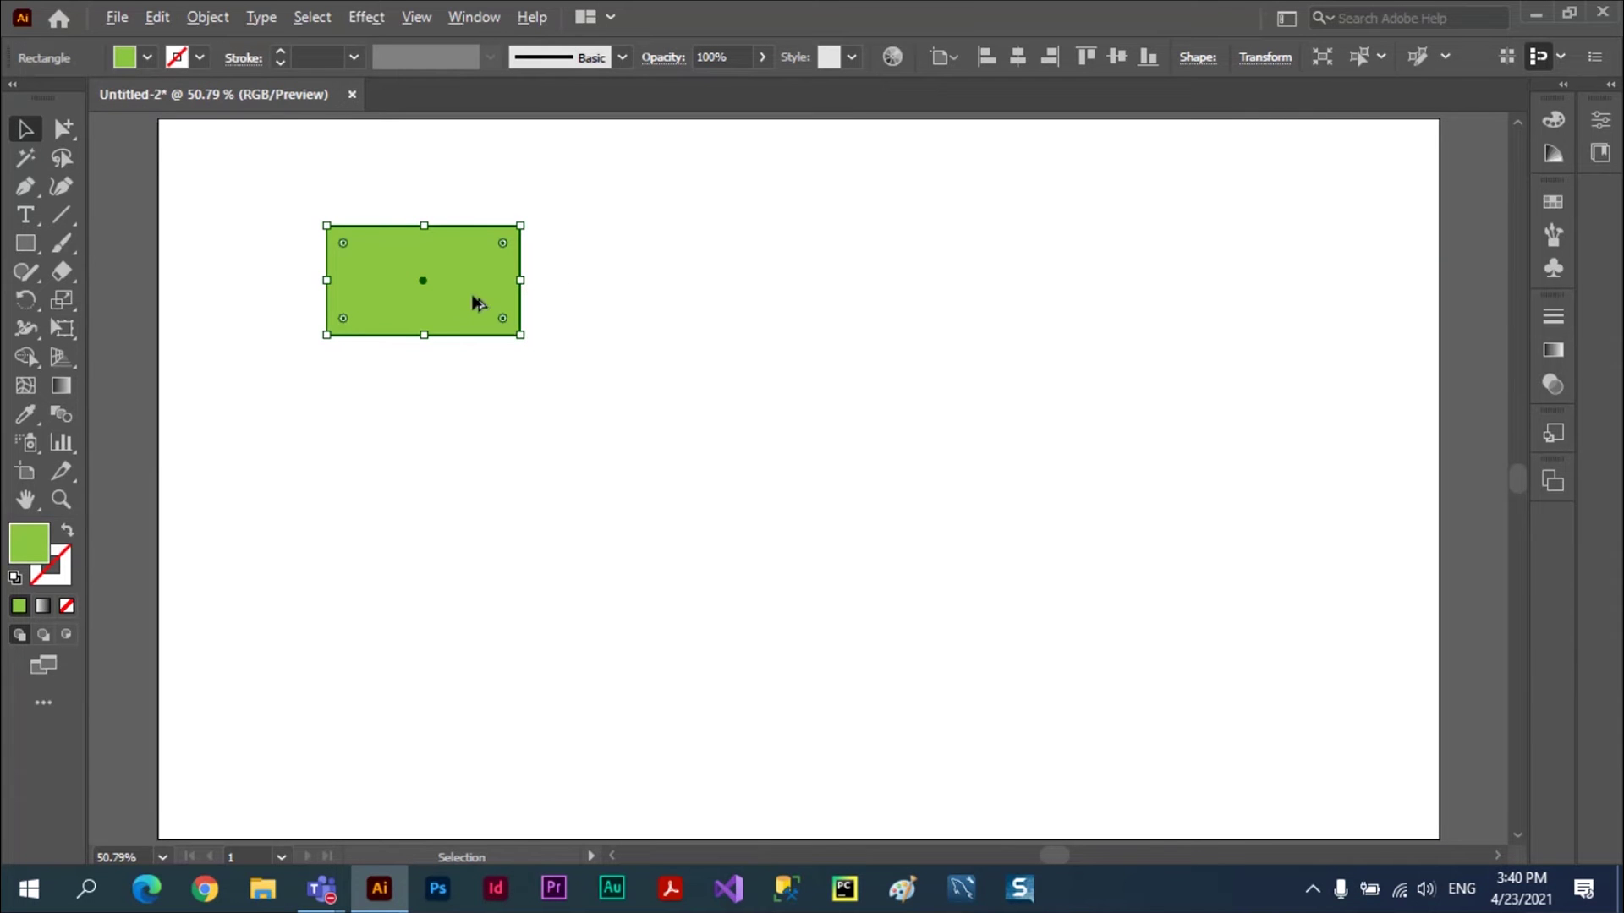
{"action": "left_click_drag", "start_coordinate": [473, 298], "coordinate": [1197, 309]}
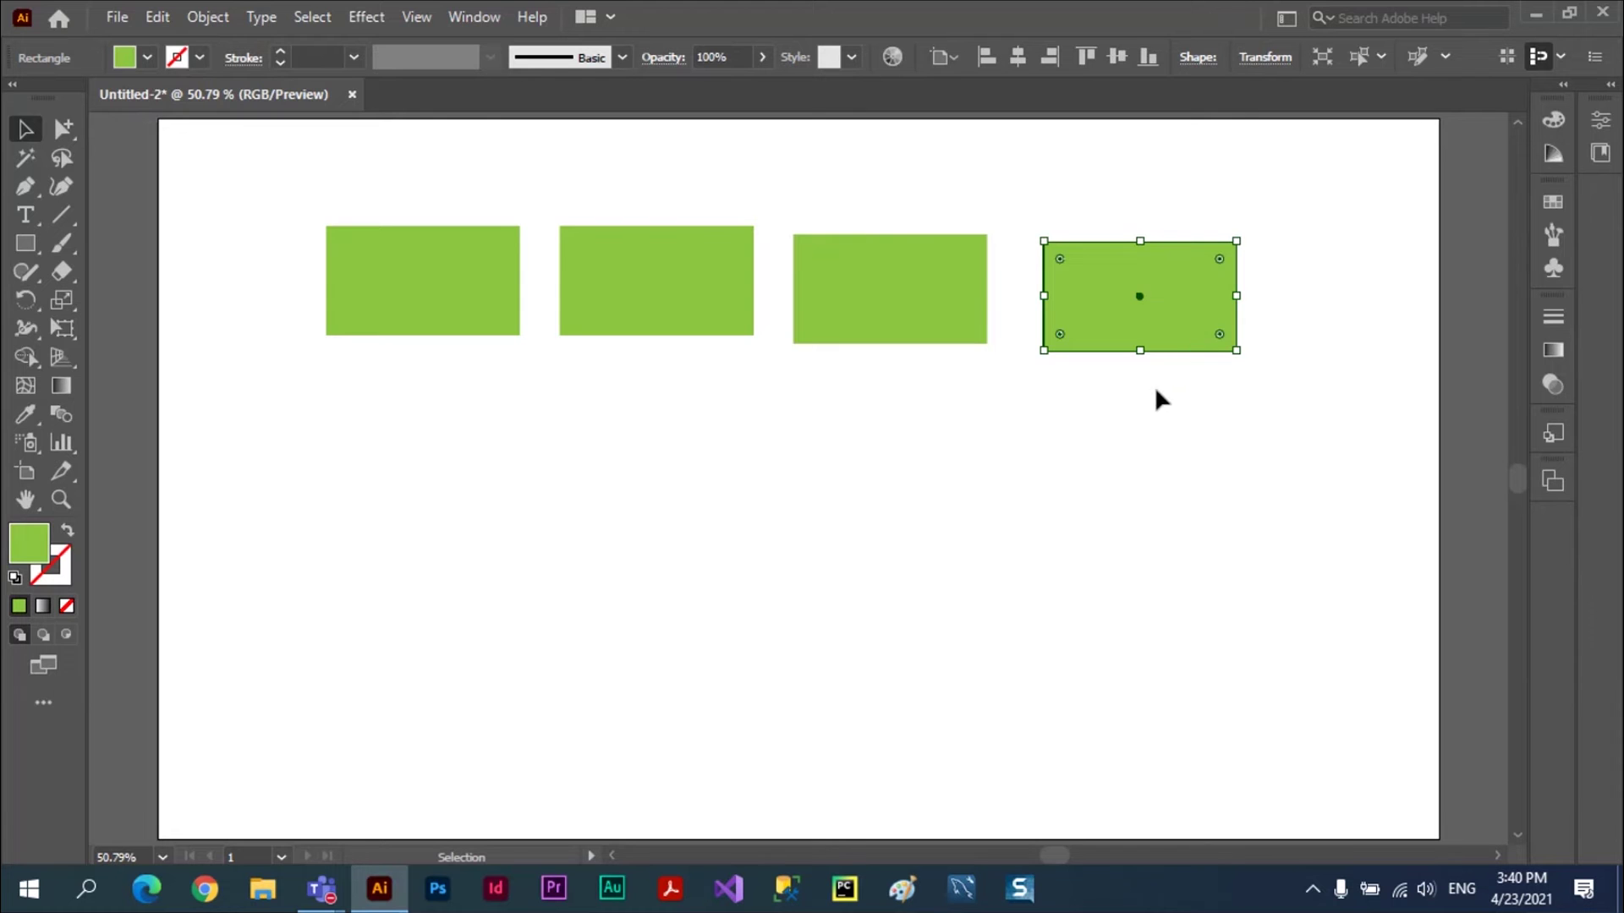
{"action": "mouse_move", "coordinate": [1139, 307]}
{"action": "left_mouse_down"}
{"action": "mouse_move", "coordinate": [451, 434]}
{"action": "mouse_move", "coordinate": [439, 416]}
{"action": "mouse_move", "coordinate": [710, 436]}
{"action": "mouse_move", "coordinate": [947, 495]}
{"action": "mouse_move", "coordinate": [1177, 505]}
{"action": "left_mouse_up"}
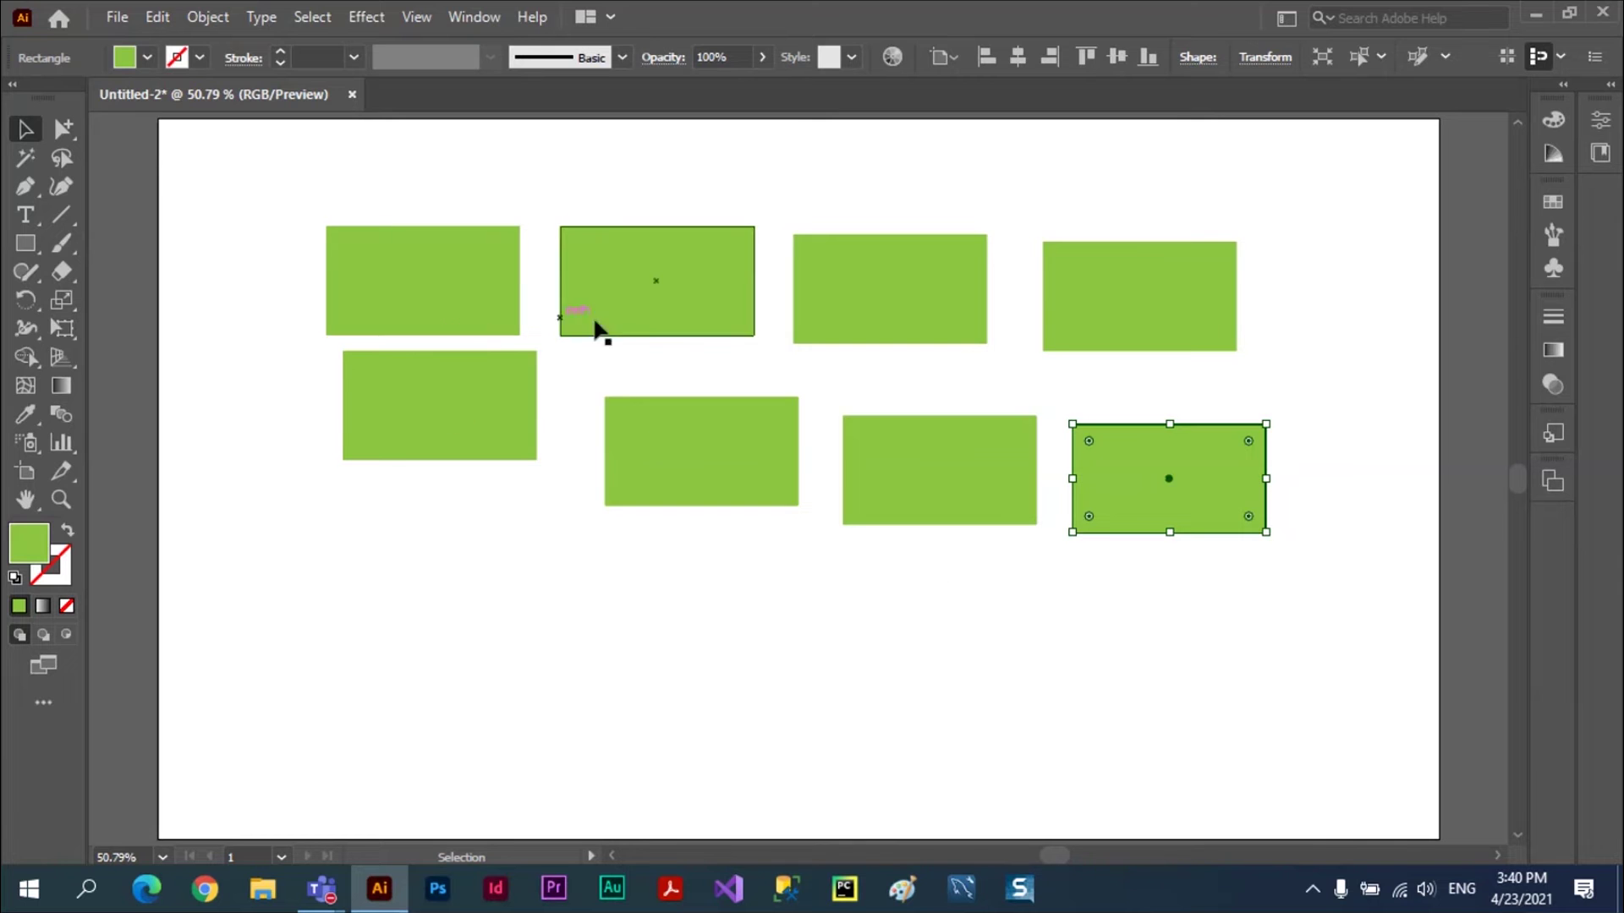
{"action": "left_click", "coordinate": [640, 322]}
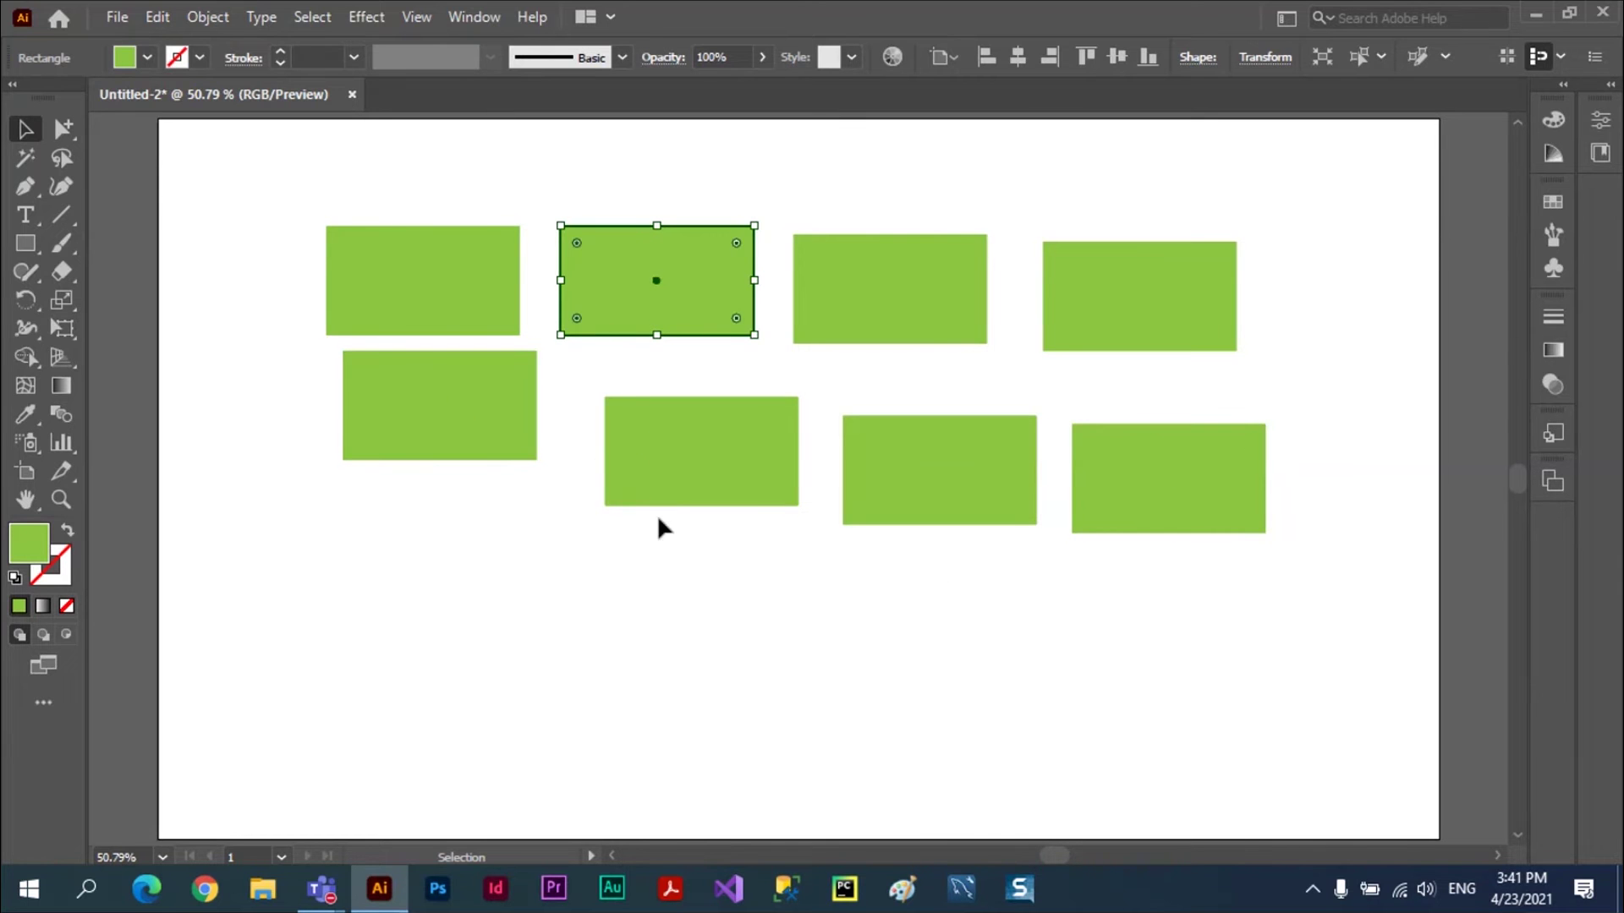
{"action": "left_click_drag", "start_coordinate": [270, 173], "coordinate": [1353, 656]}
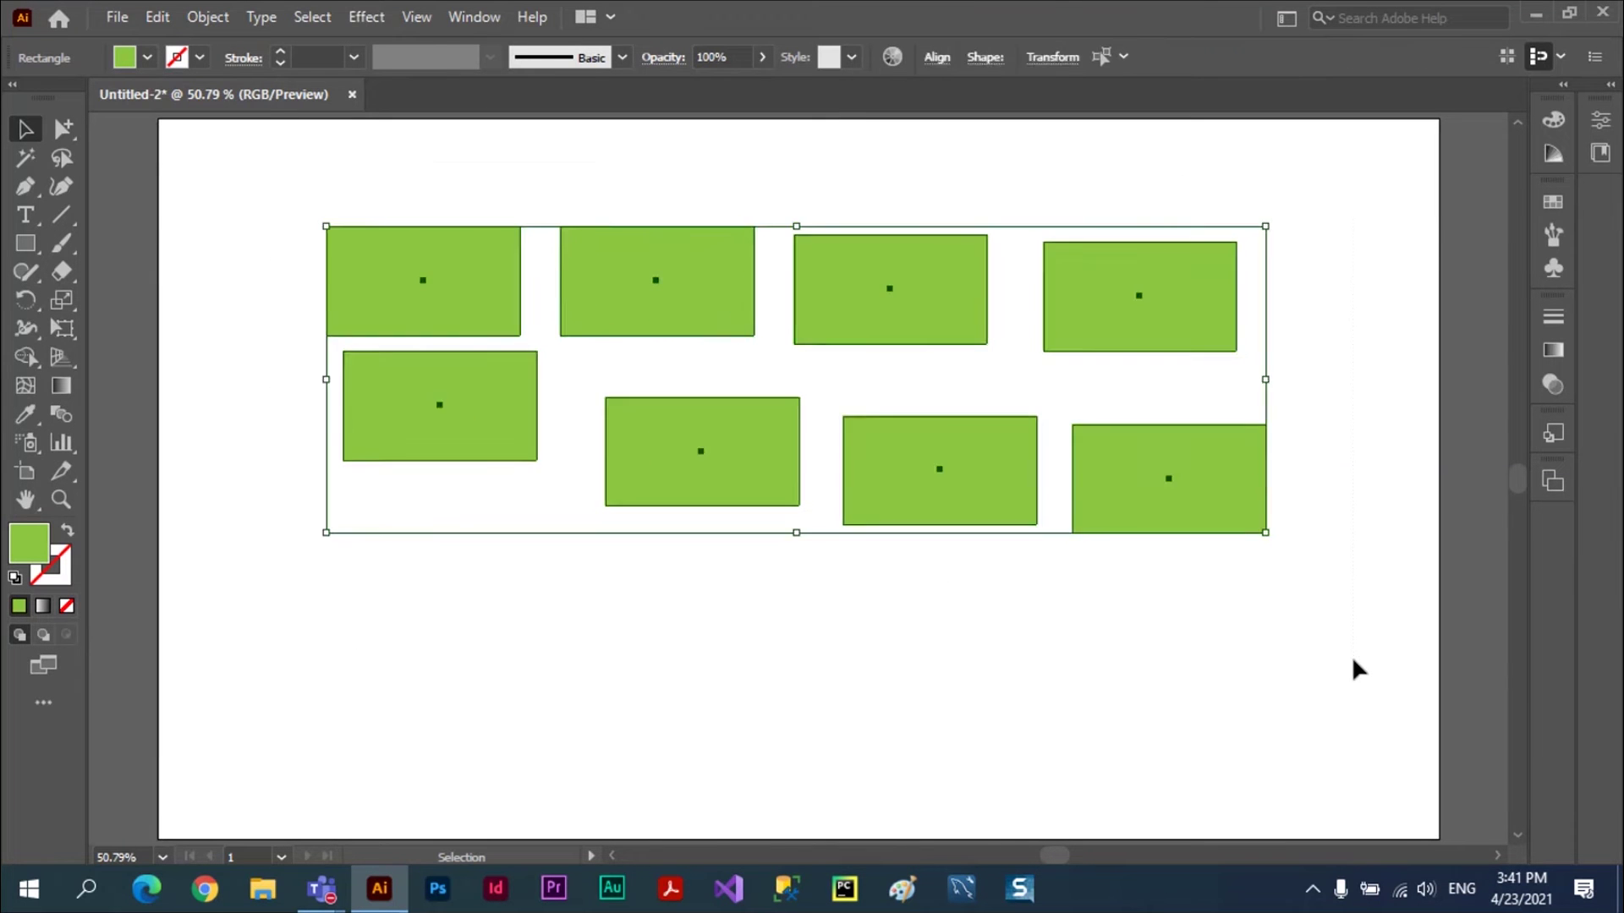
{"action": "key", "text": "Delete"}
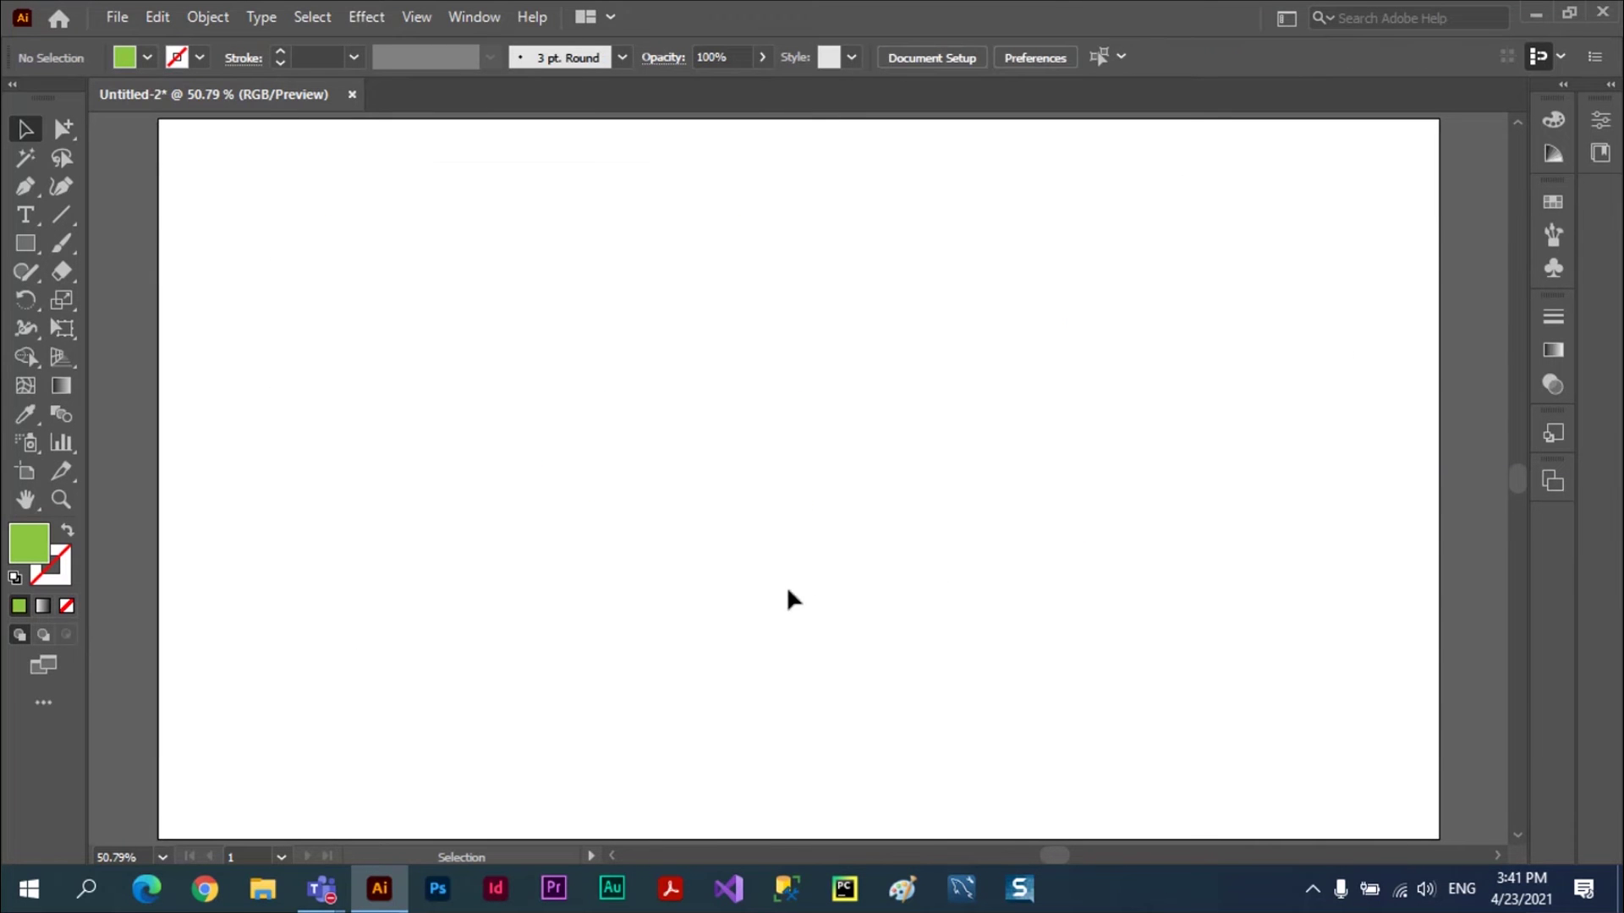
- Draw a small green circle near the centre of a zoomed-out artboard and select it
{"action": "left_click_drag", "start_coordinate": [30, 242], "coordinate": [129, 298]}
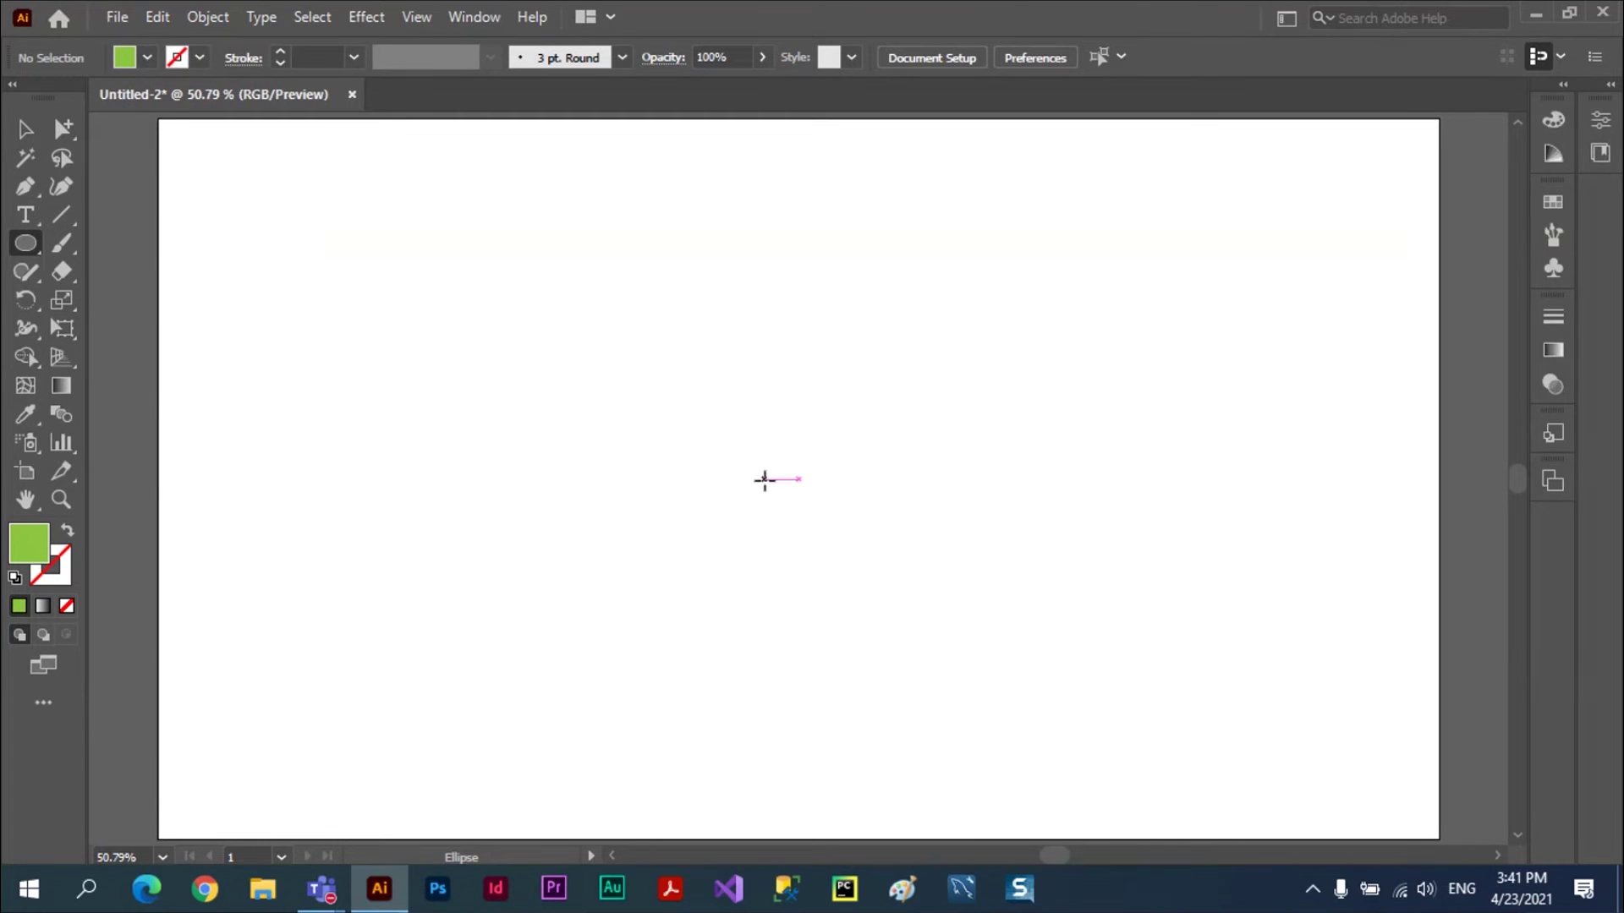
{"action": "key", "text": "ctrl+0"}
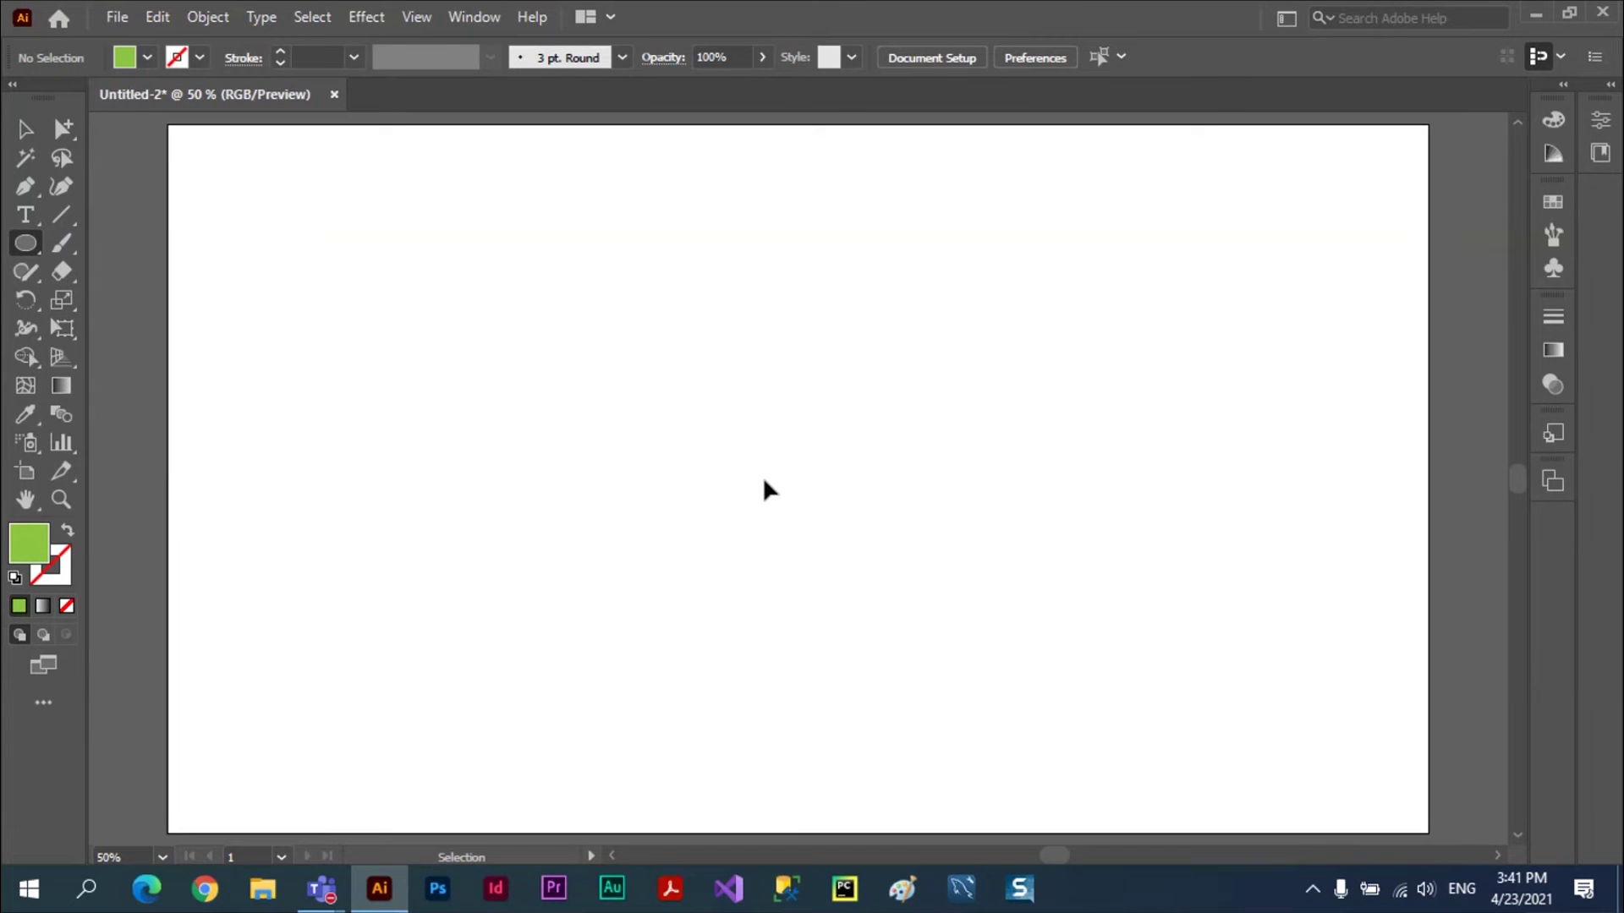
{"action": "key", "text": "ctrl+minus"}
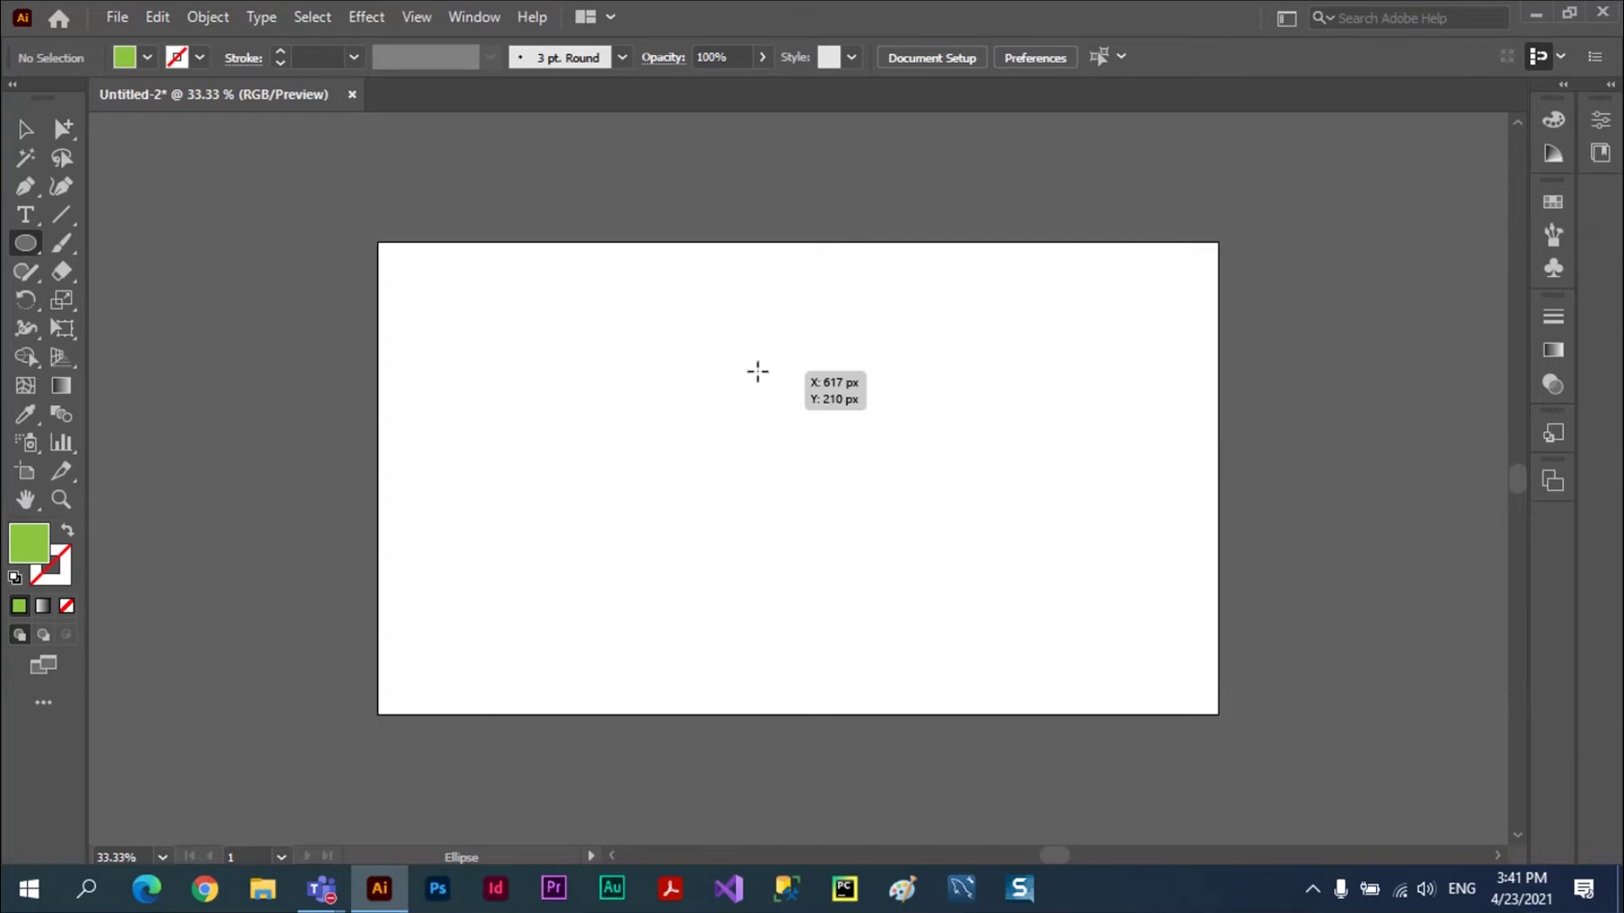
{"action": "left_click_drag", "start_coordinate": [757, 371], "coordinate": [811, 422]}
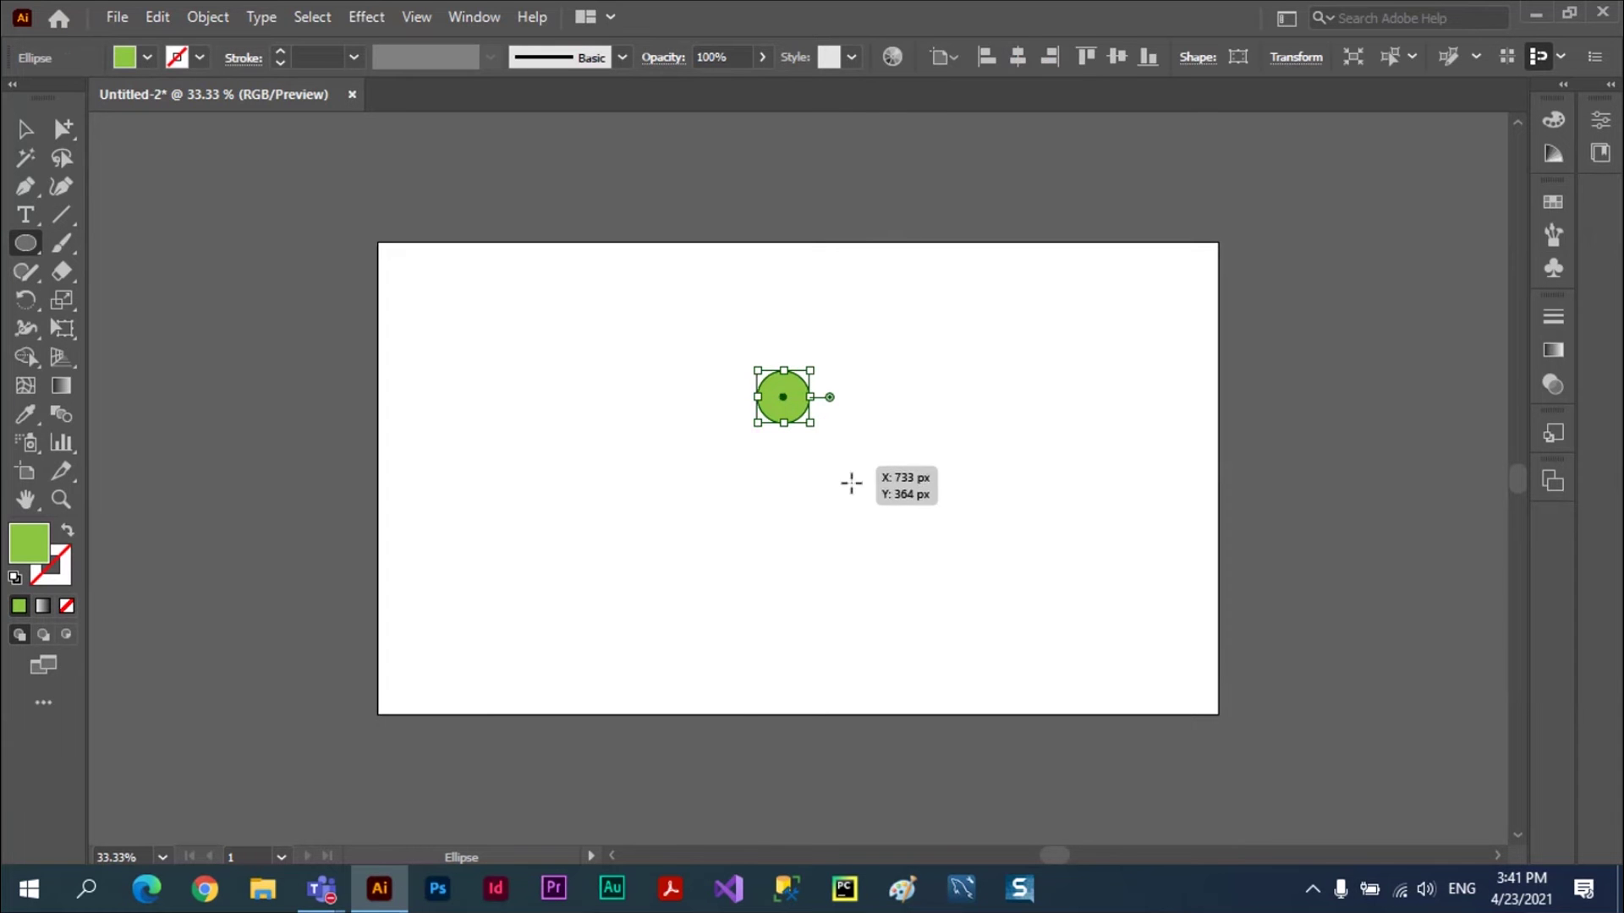
{"action": "key", "text": "v"}
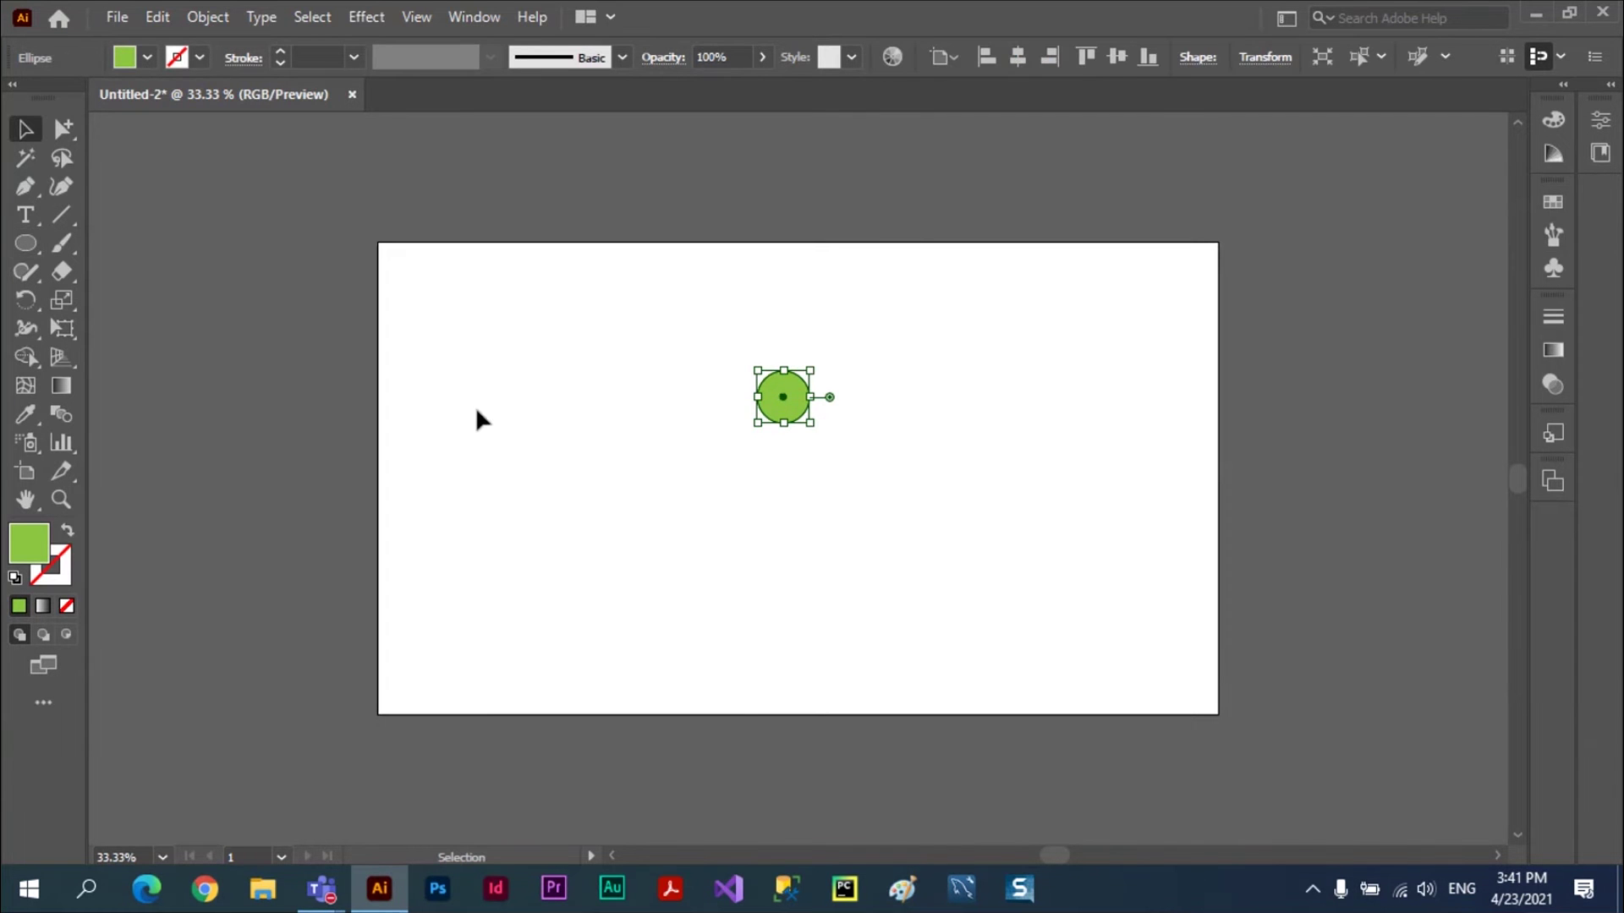
{"action": "left_click", "coordinate": [476, 412]}
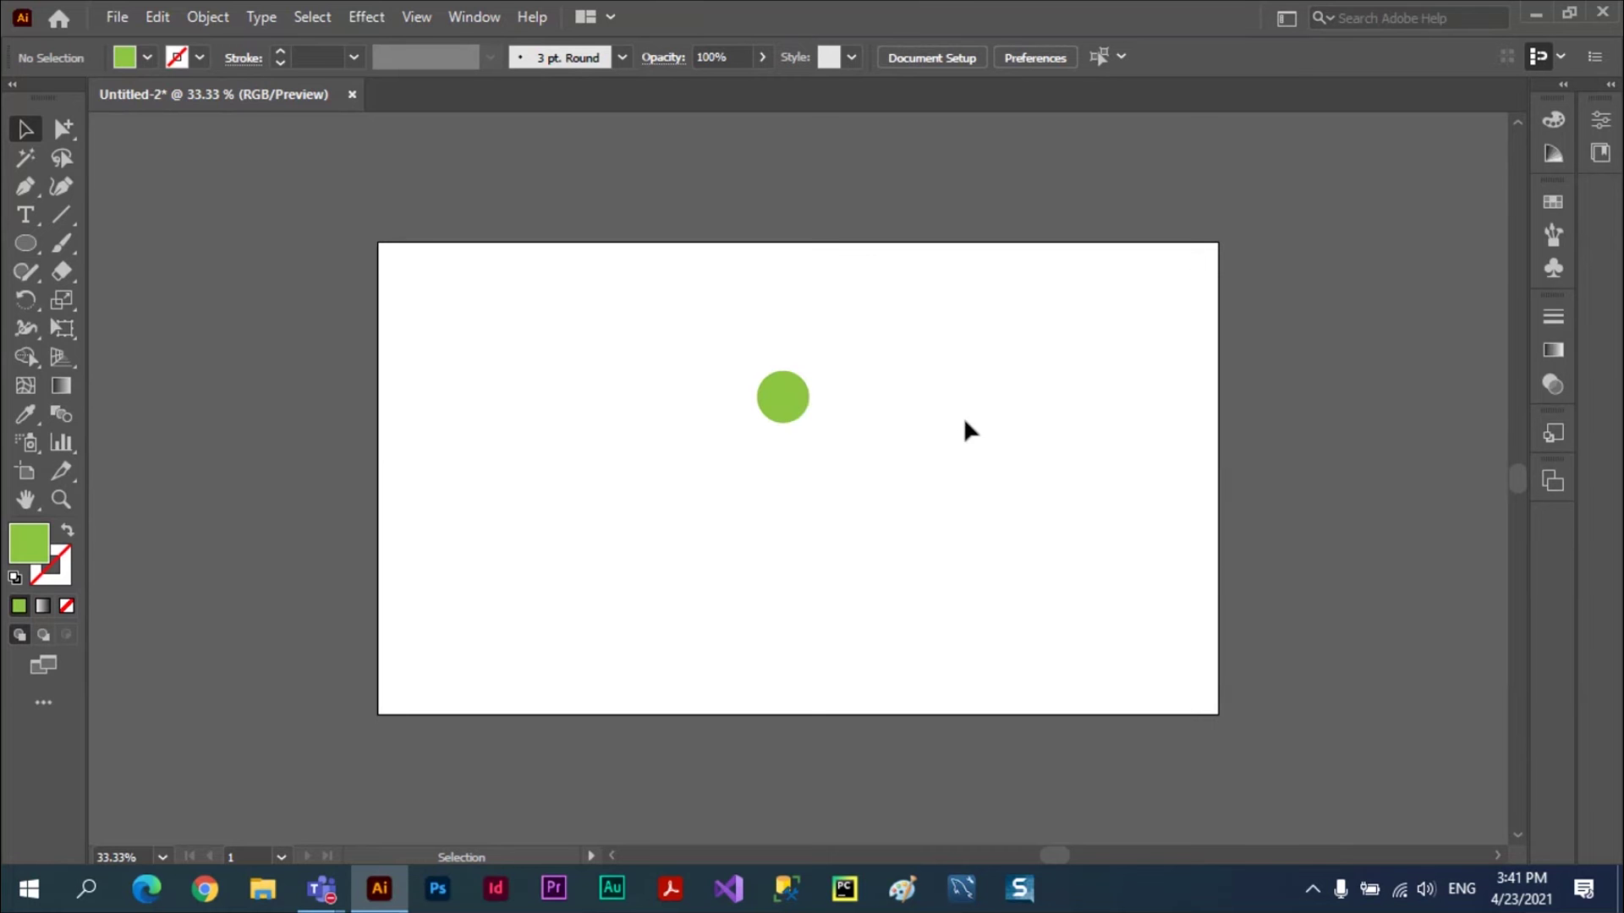
{"action": "left_click", "coordinate": [795, 418]}
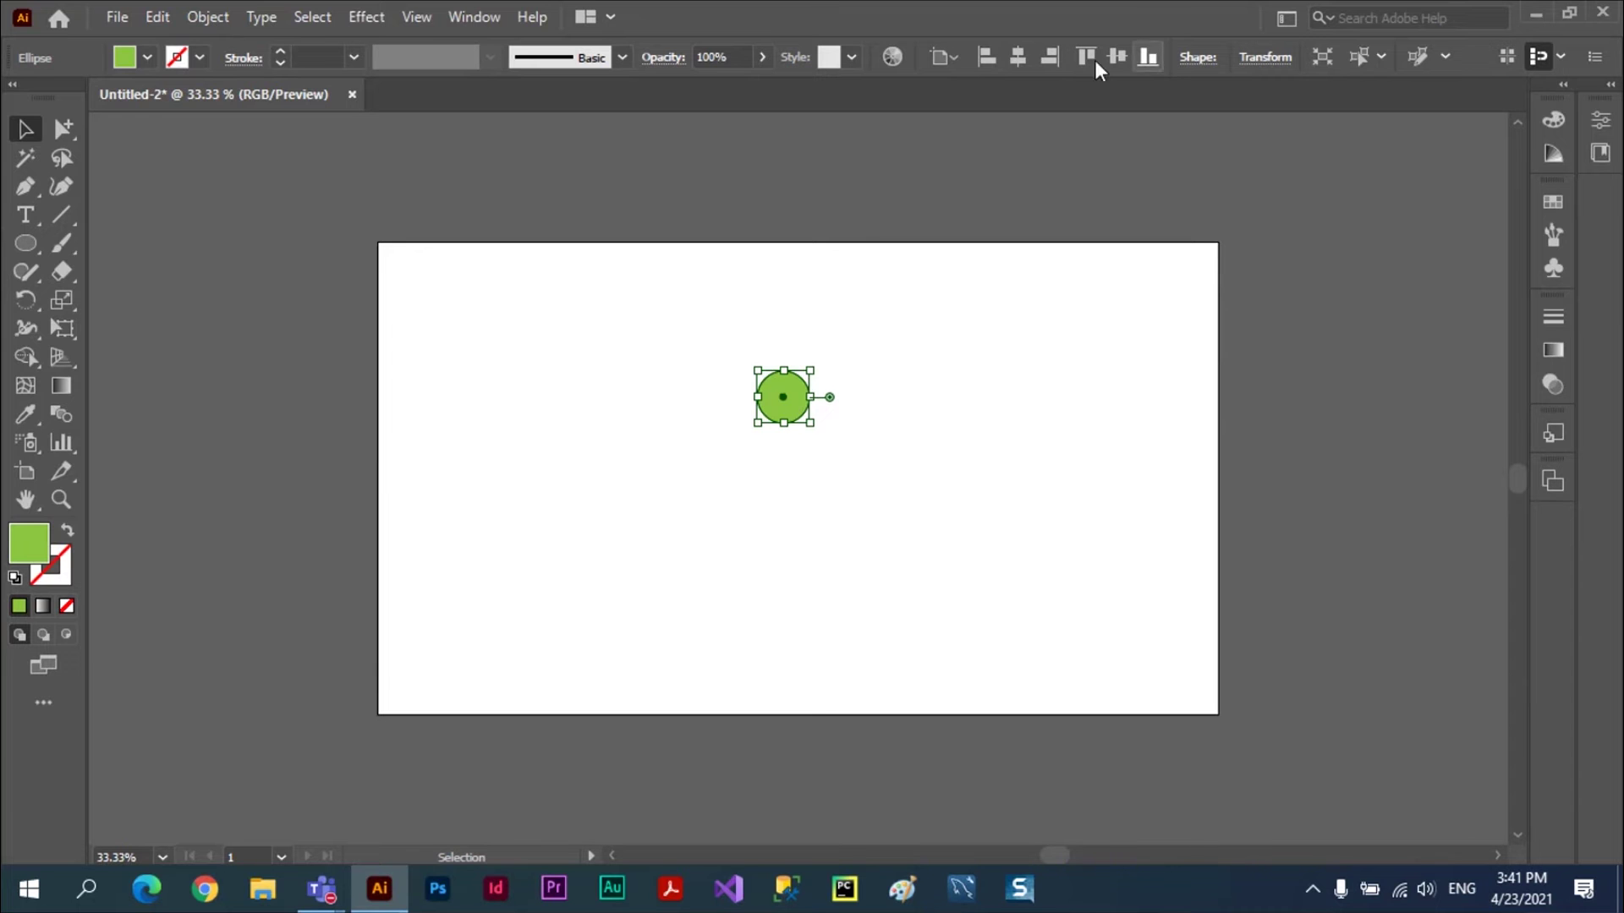
- Show the Align panel from the Window menu, move it aside, and open its Align To choices
{"action": "left_click", "coordinate": [477, 19]}
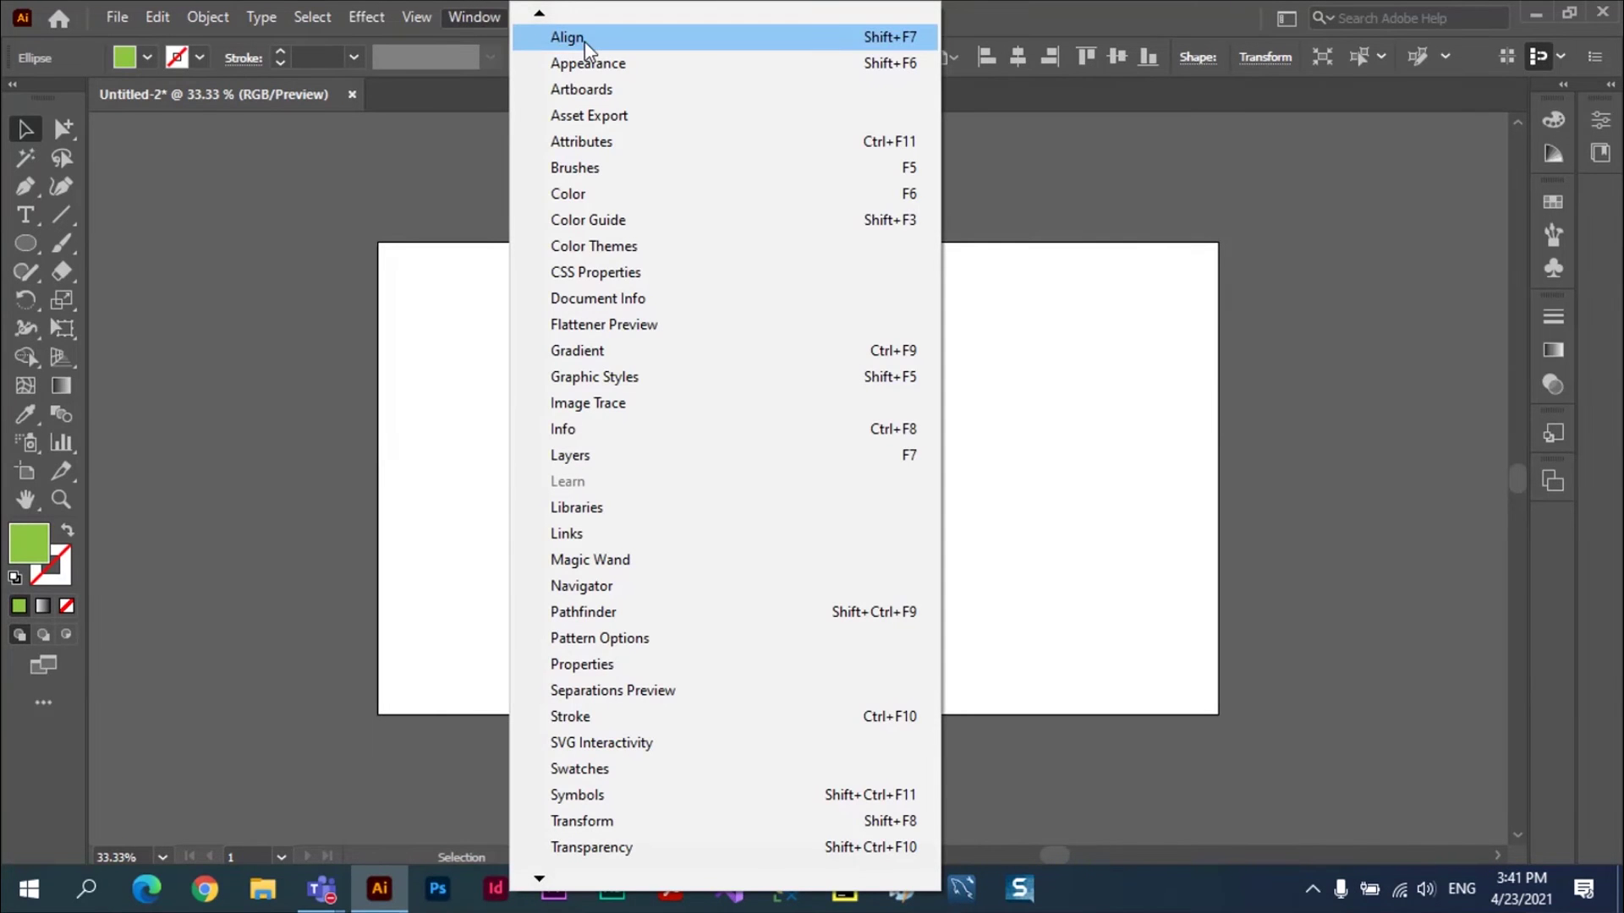
{"action": "left_click", "coordinate": [585, 39]}
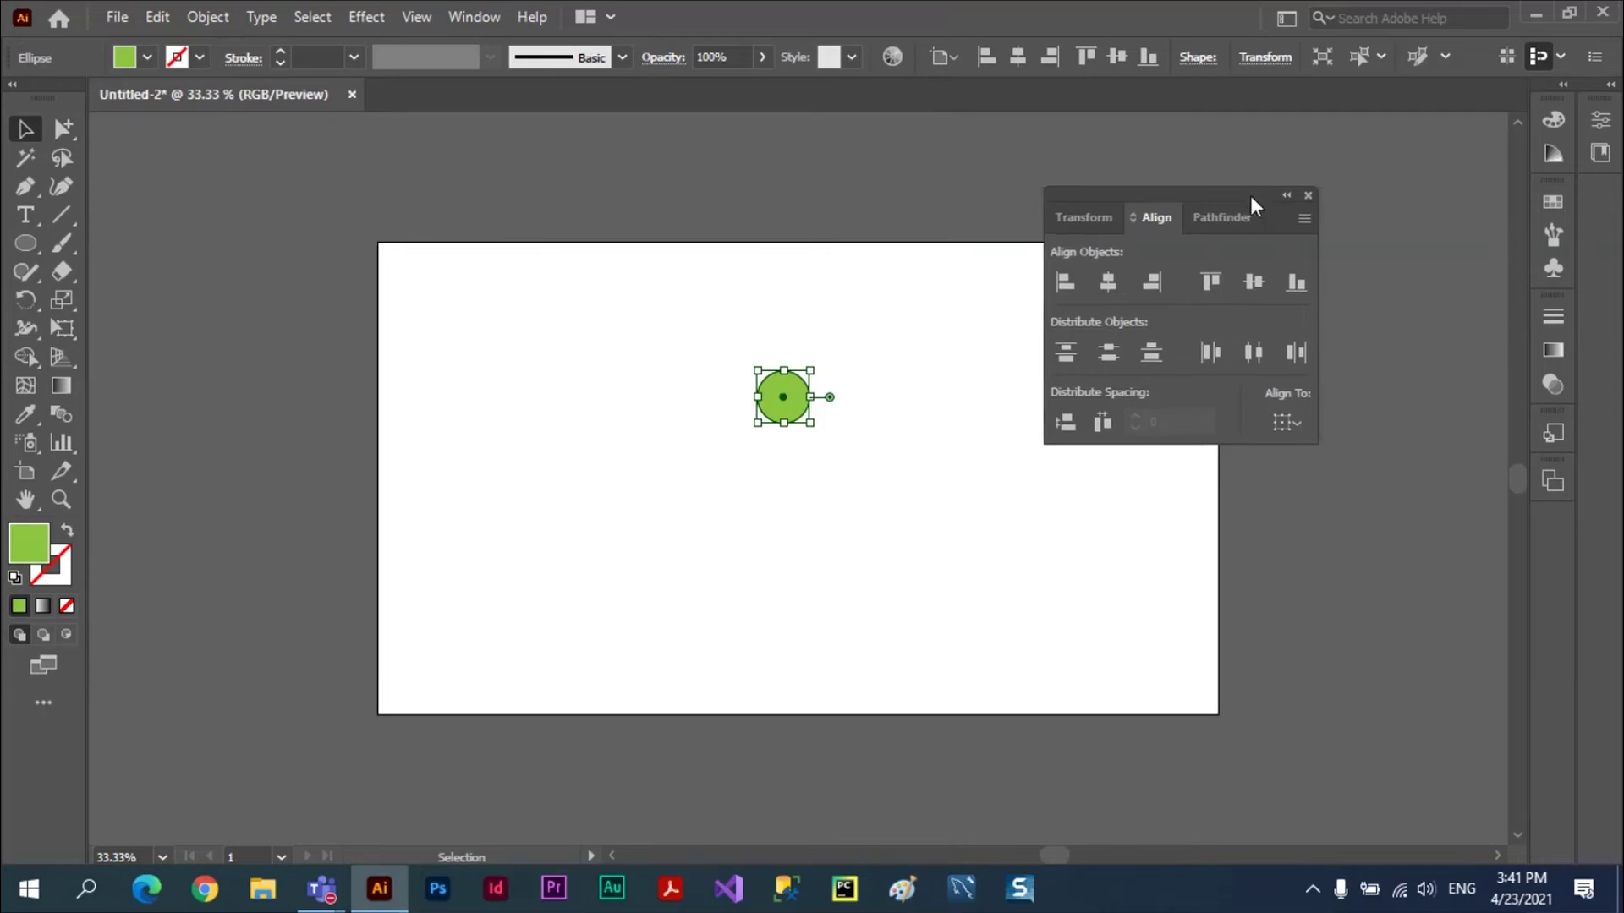
{"action": "left_click_drag", "start_coordinate": [1254, 192], "coordinate": [1390, 140]}
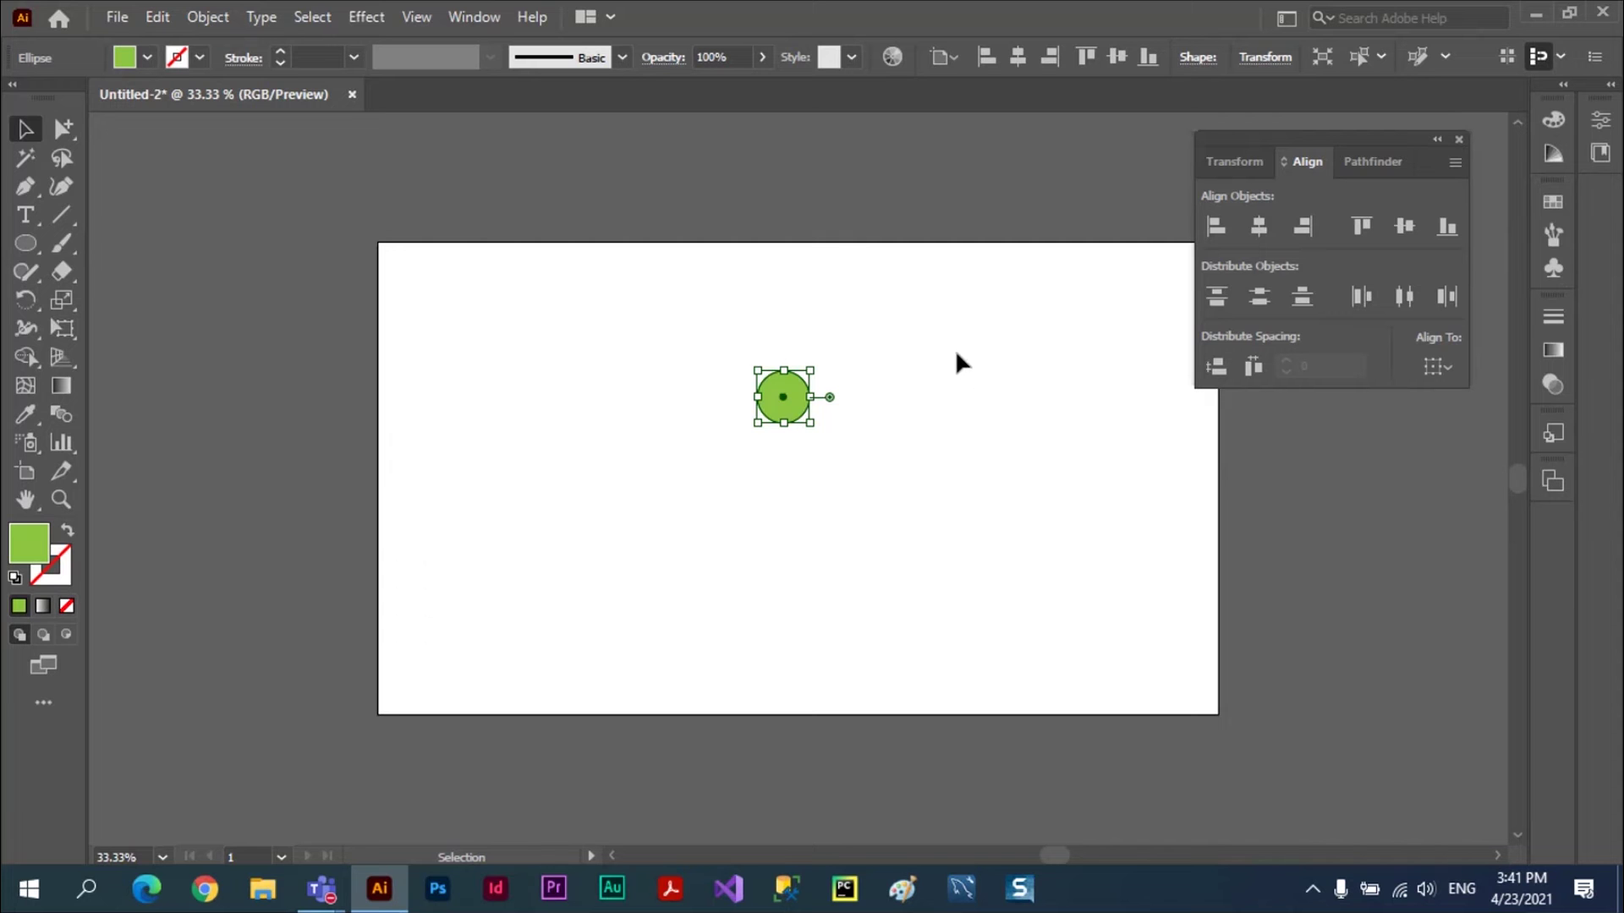
{"action": "left_click", "coordinate": [987, 467]}
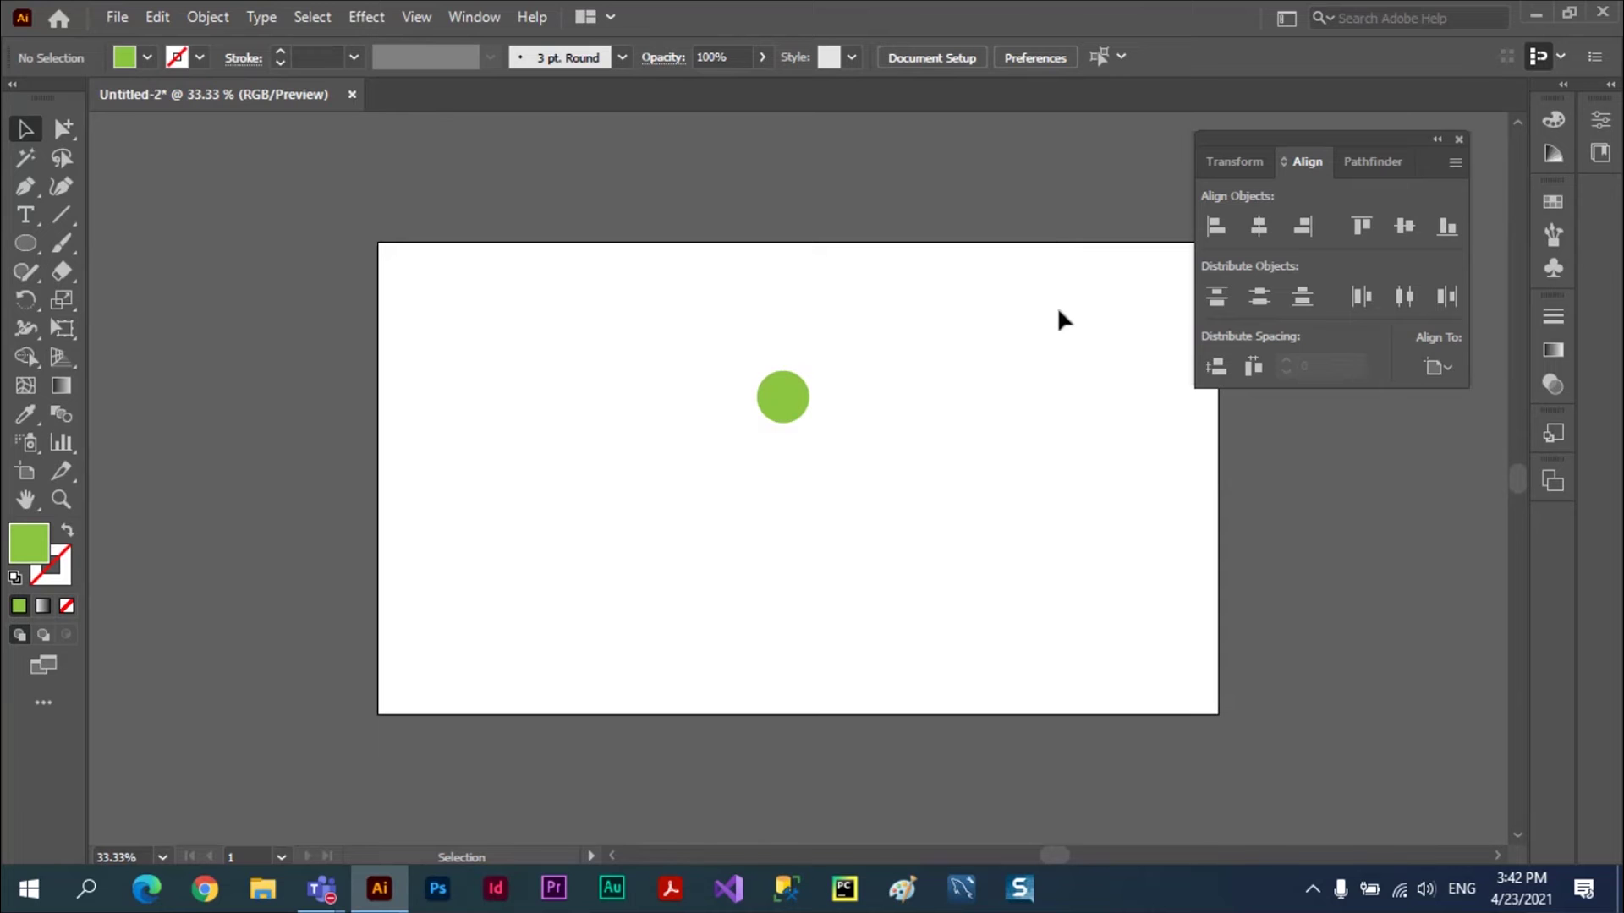
{"action": "left_click", "coordinate": [780, 411]}
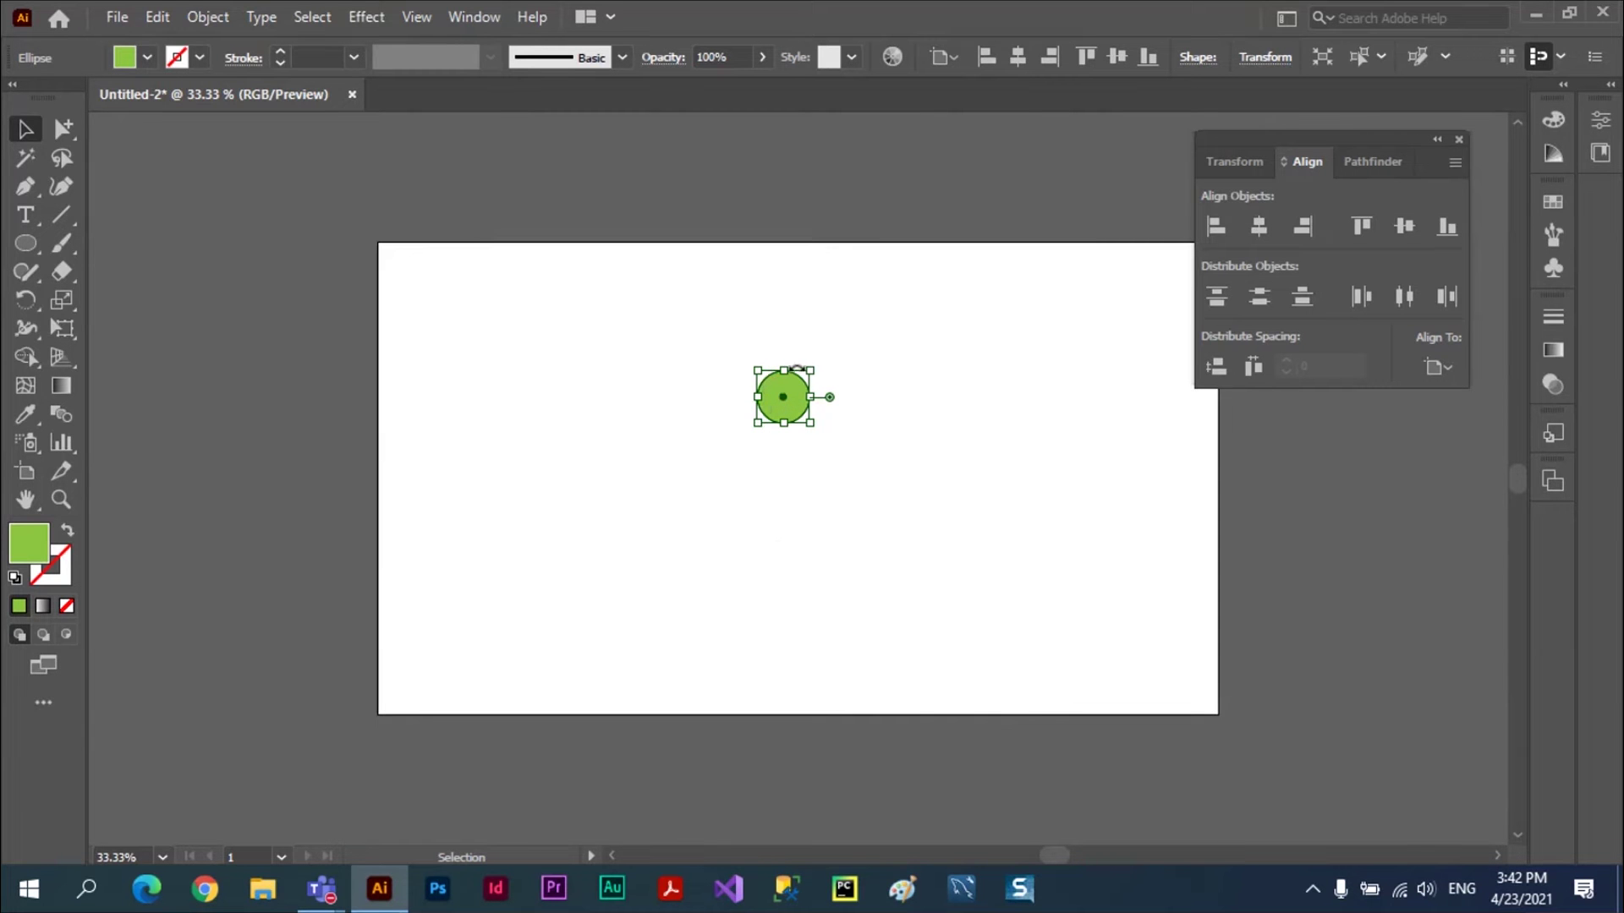
{"action": "left_click", "coordinate": [1450, 369]}
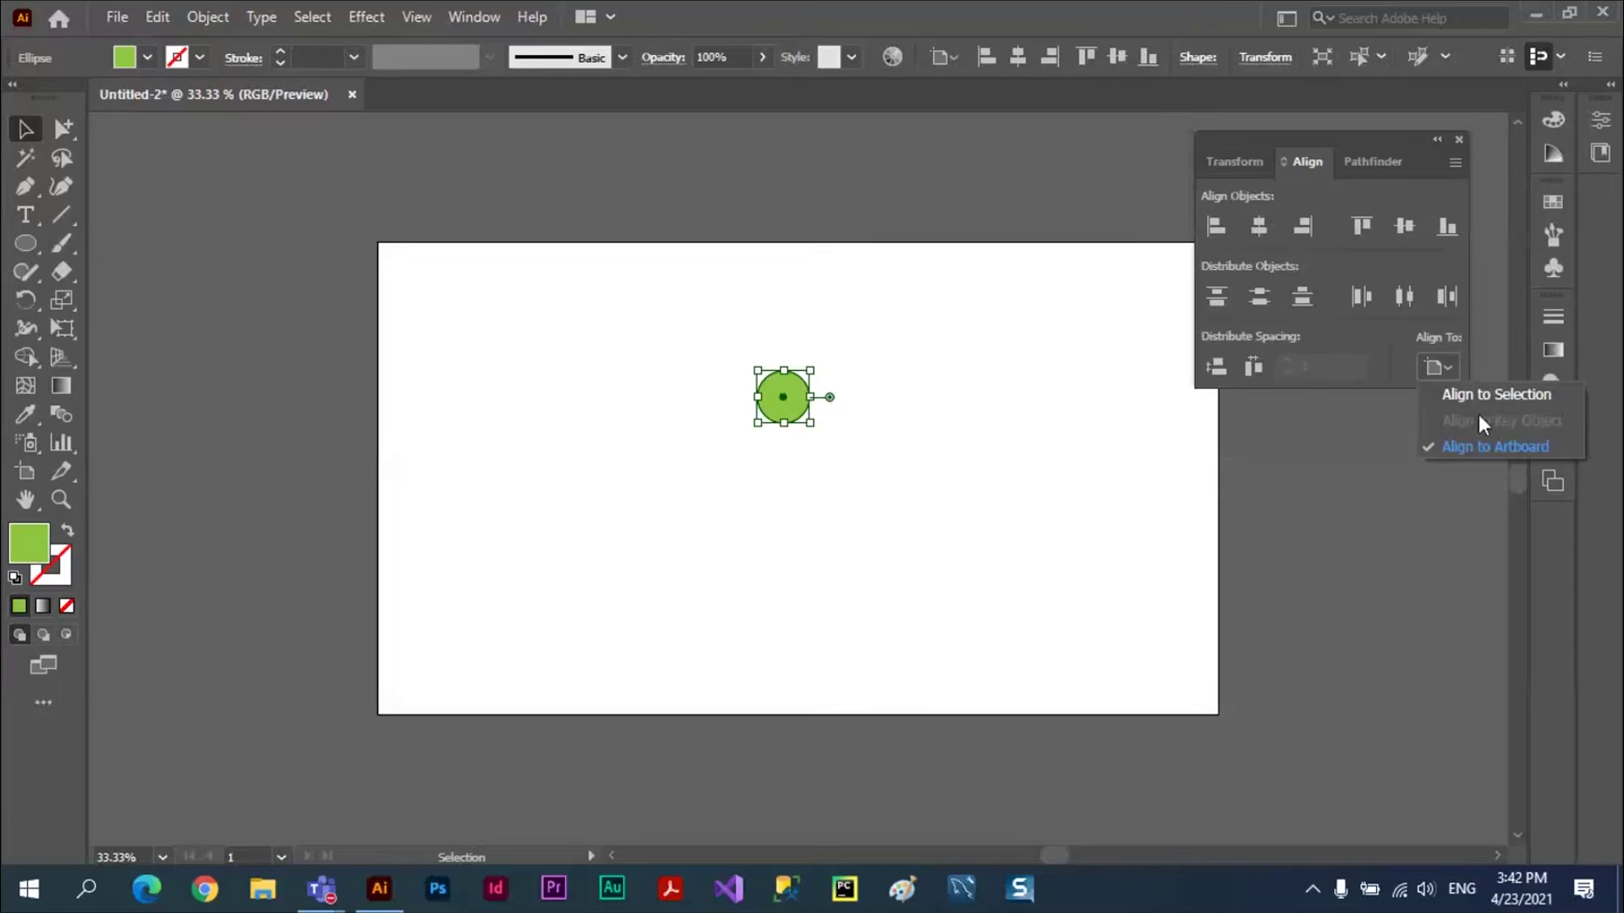
- With the green circle reselected, choose Align to Artboard as the alignment reference
{"action": "left_click", "coordinate": [1108, 434]}
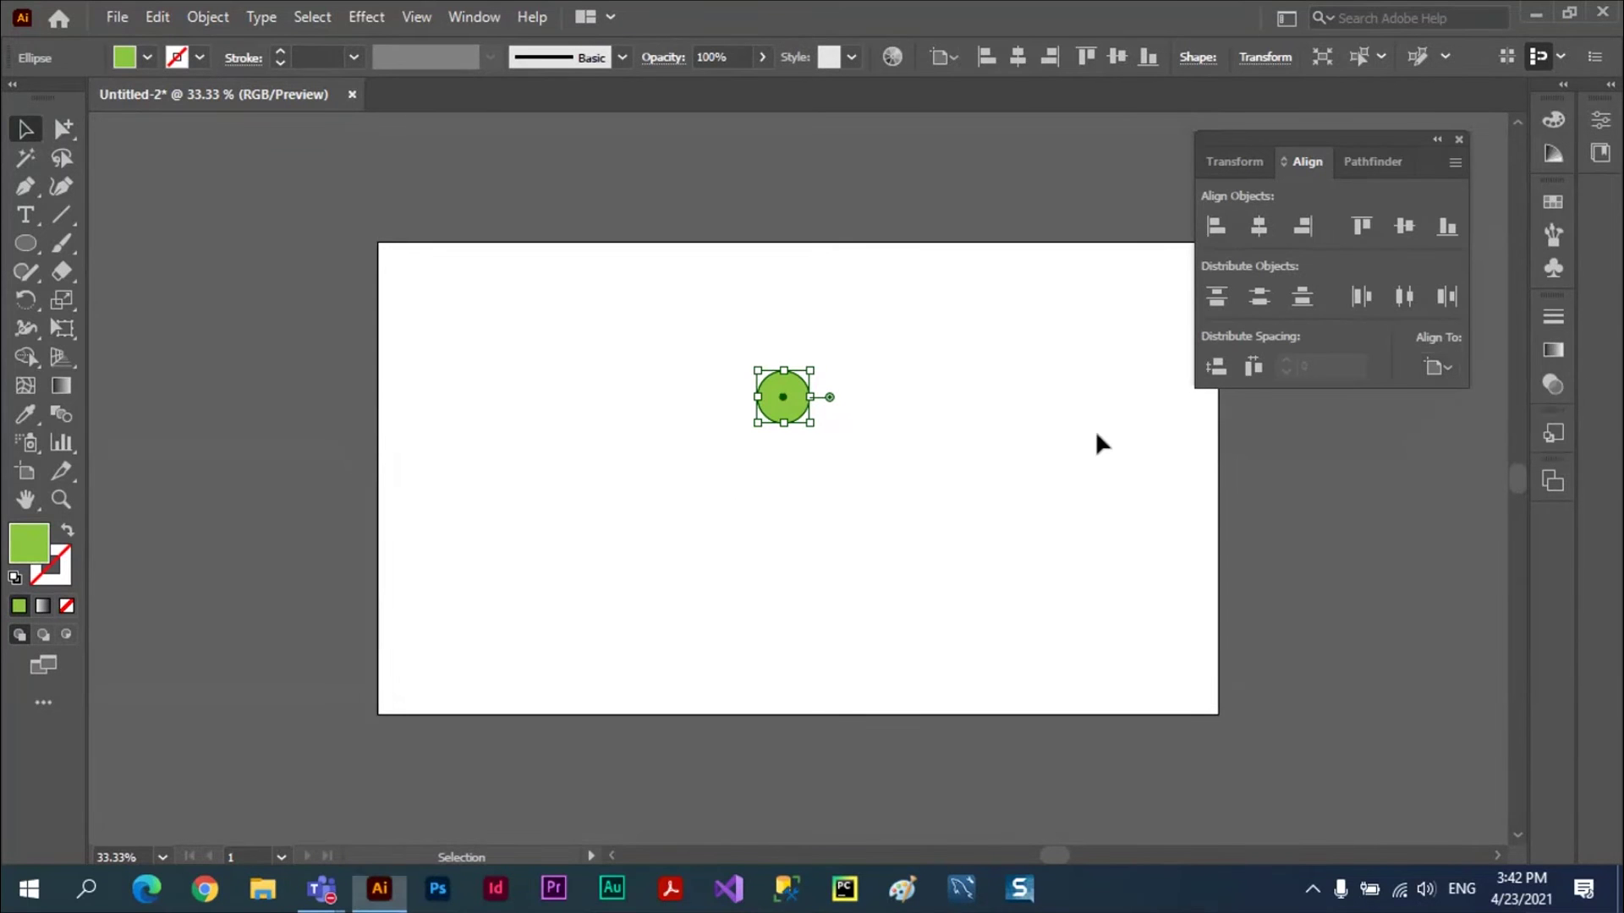
{"action": "left_click", "coordinate": [1020, 439]}
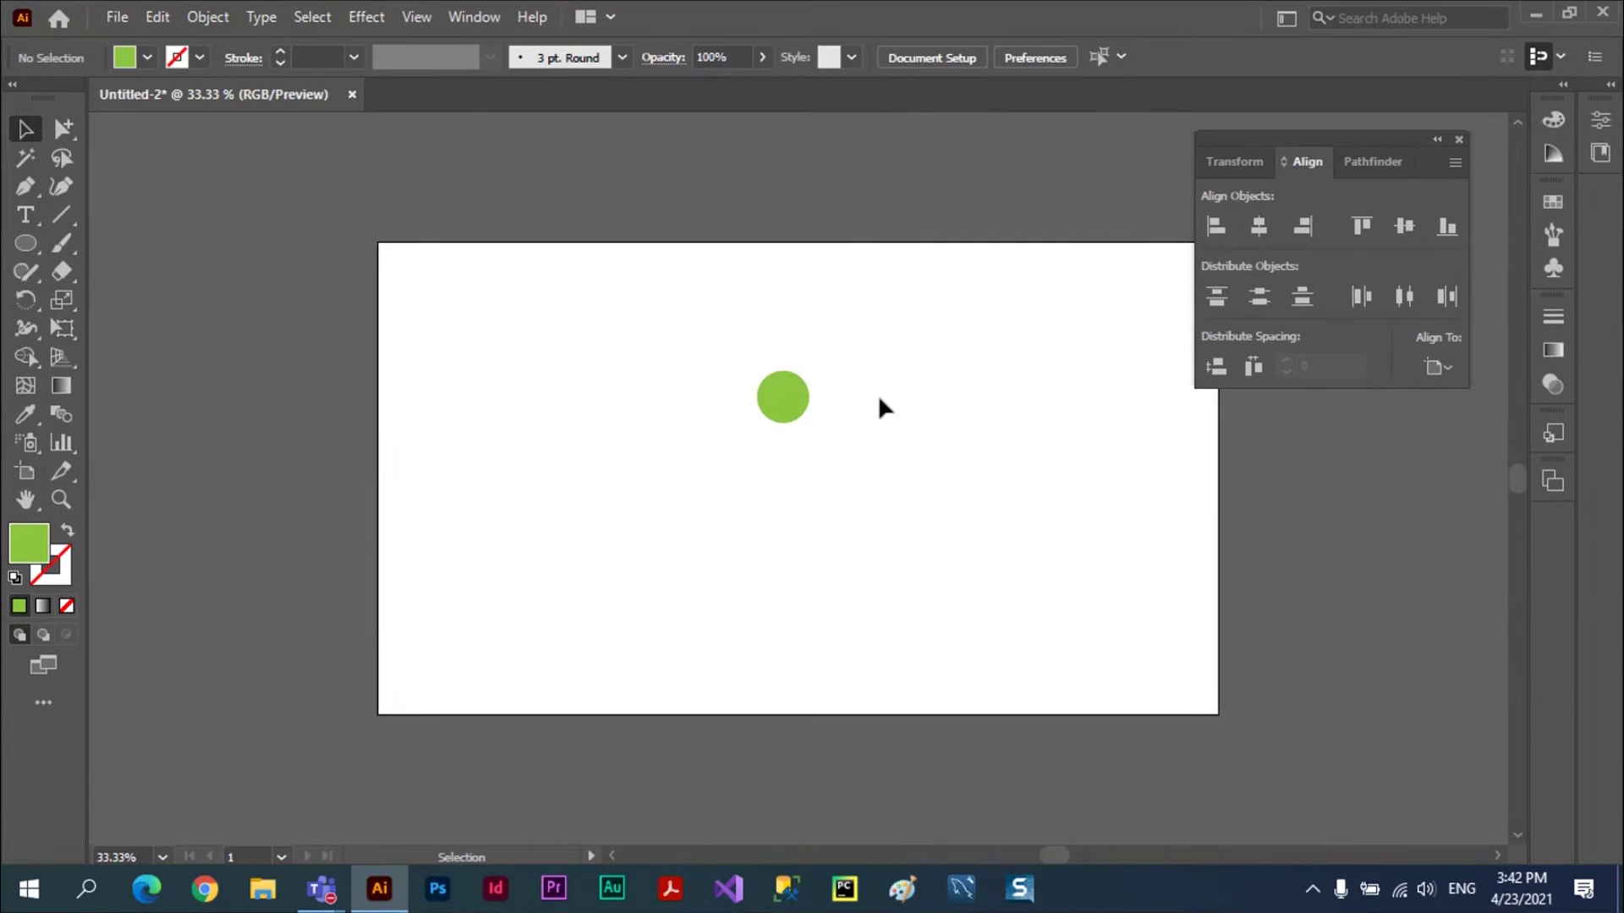
{"action": "left_click", "coordinate": [795, 410]}
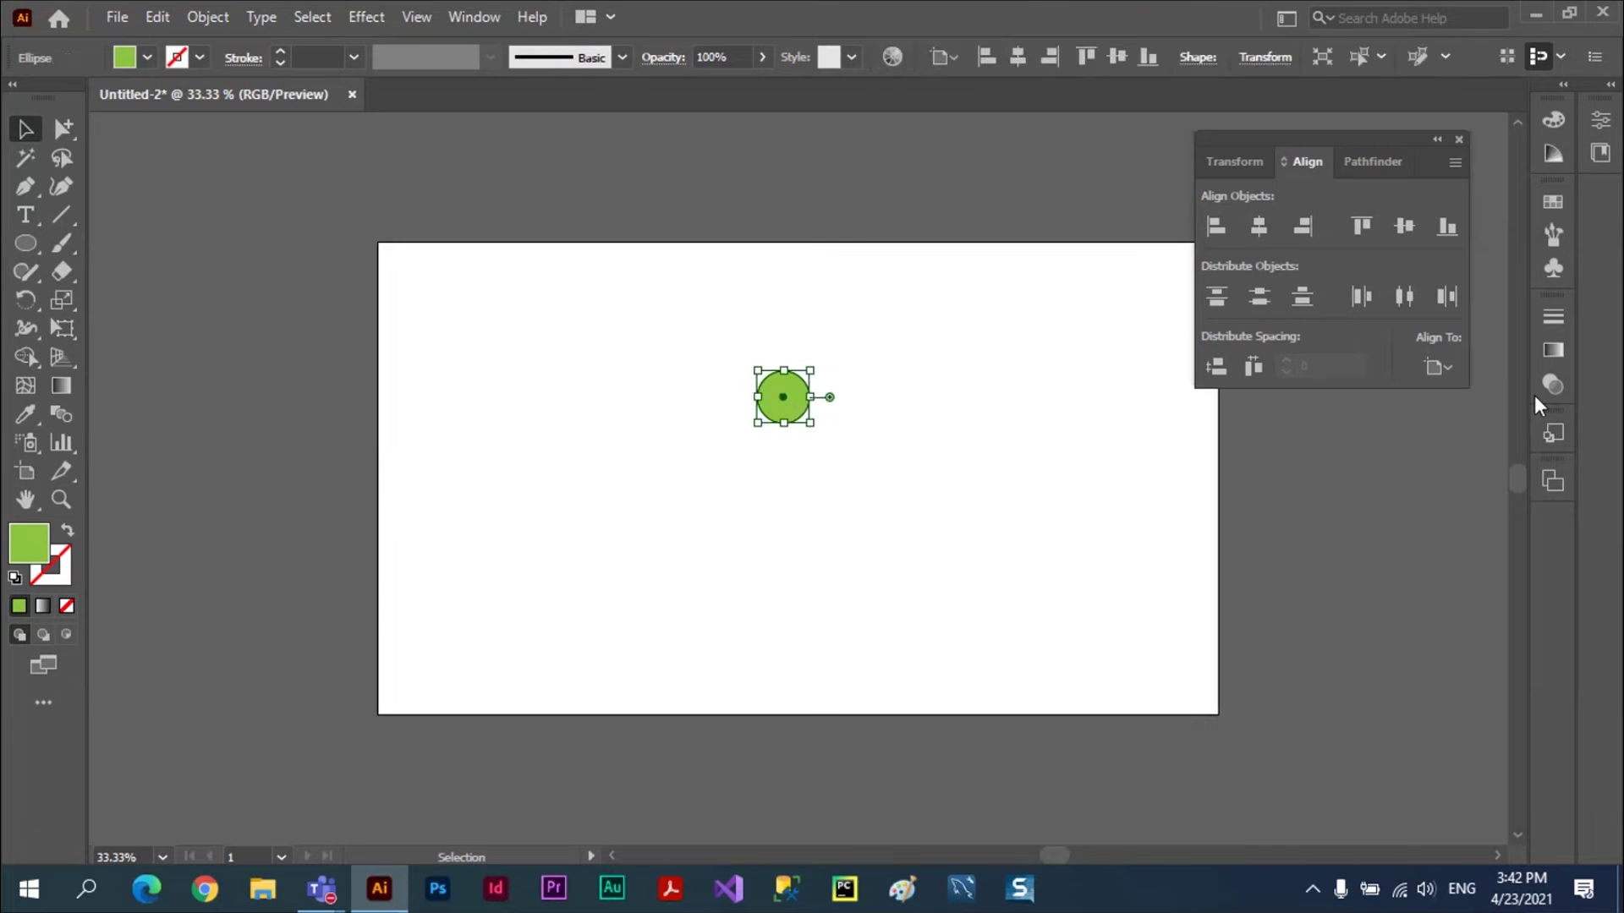
{"action": "left_click", "coordinate": [848, 387]}
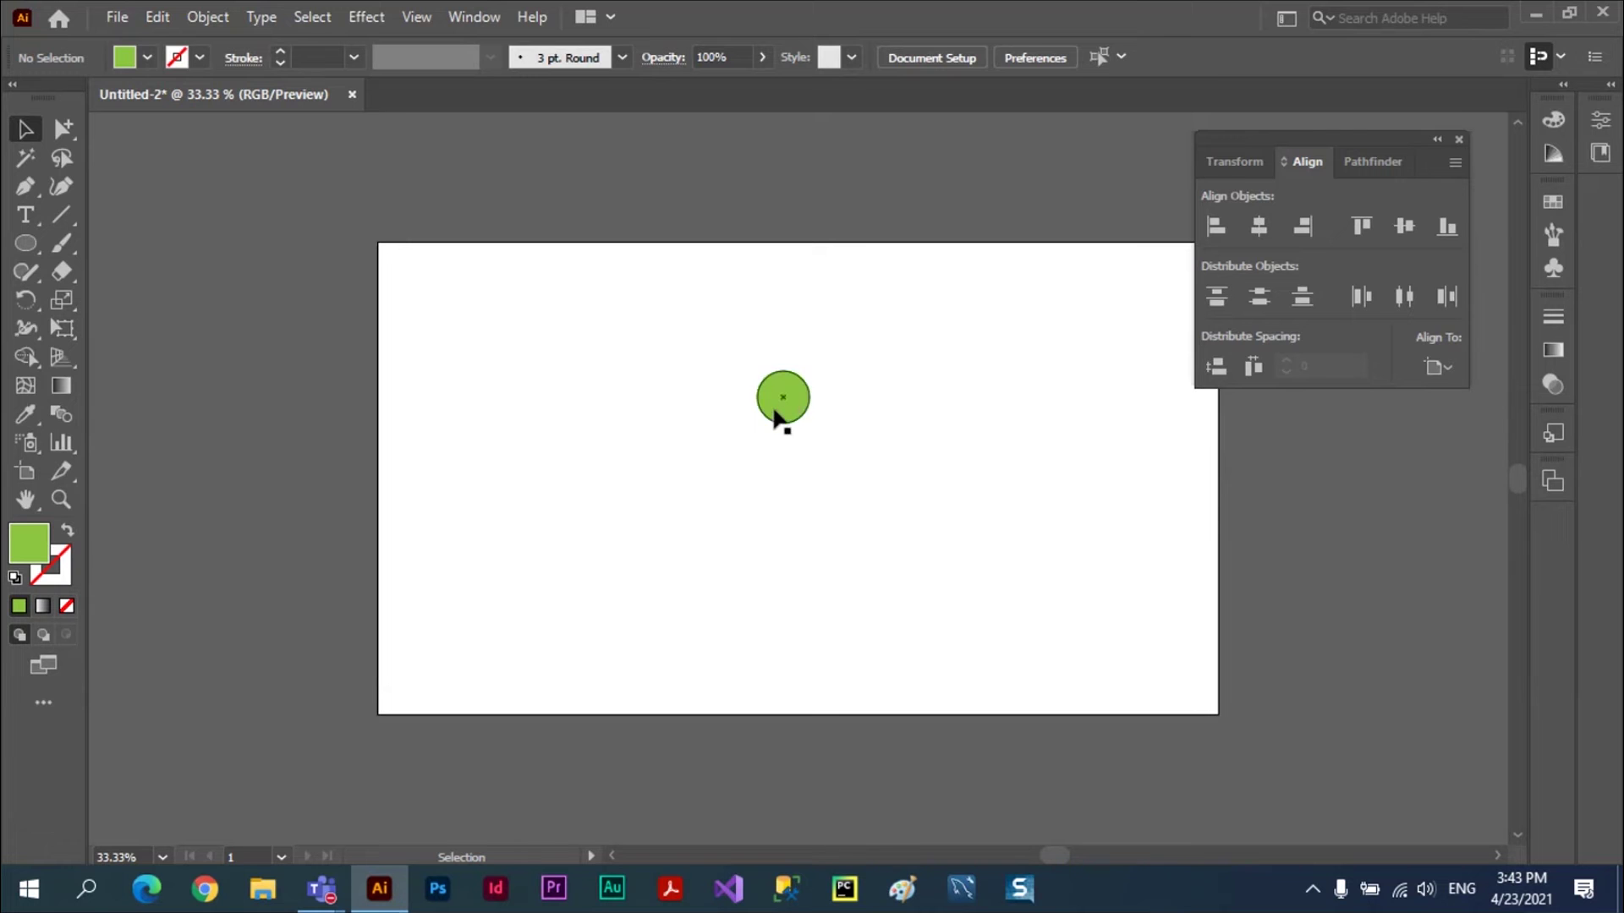
{"action": "left_click", "coordinate": [778, 412]}
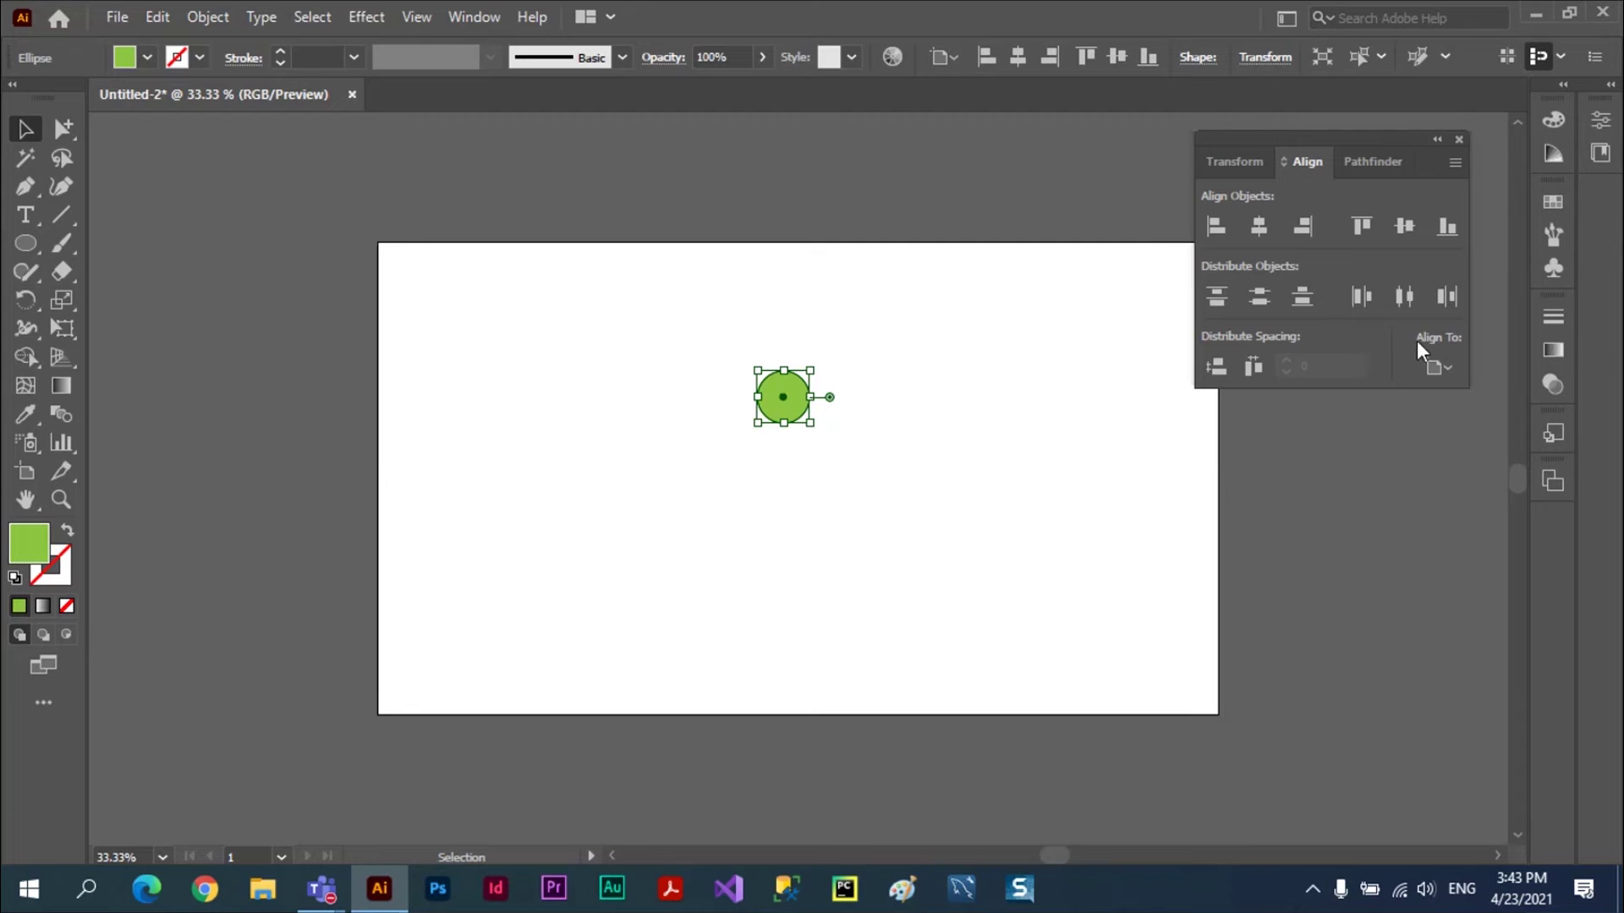
{"action": "left_click", "coordinate": [1449, 370]}
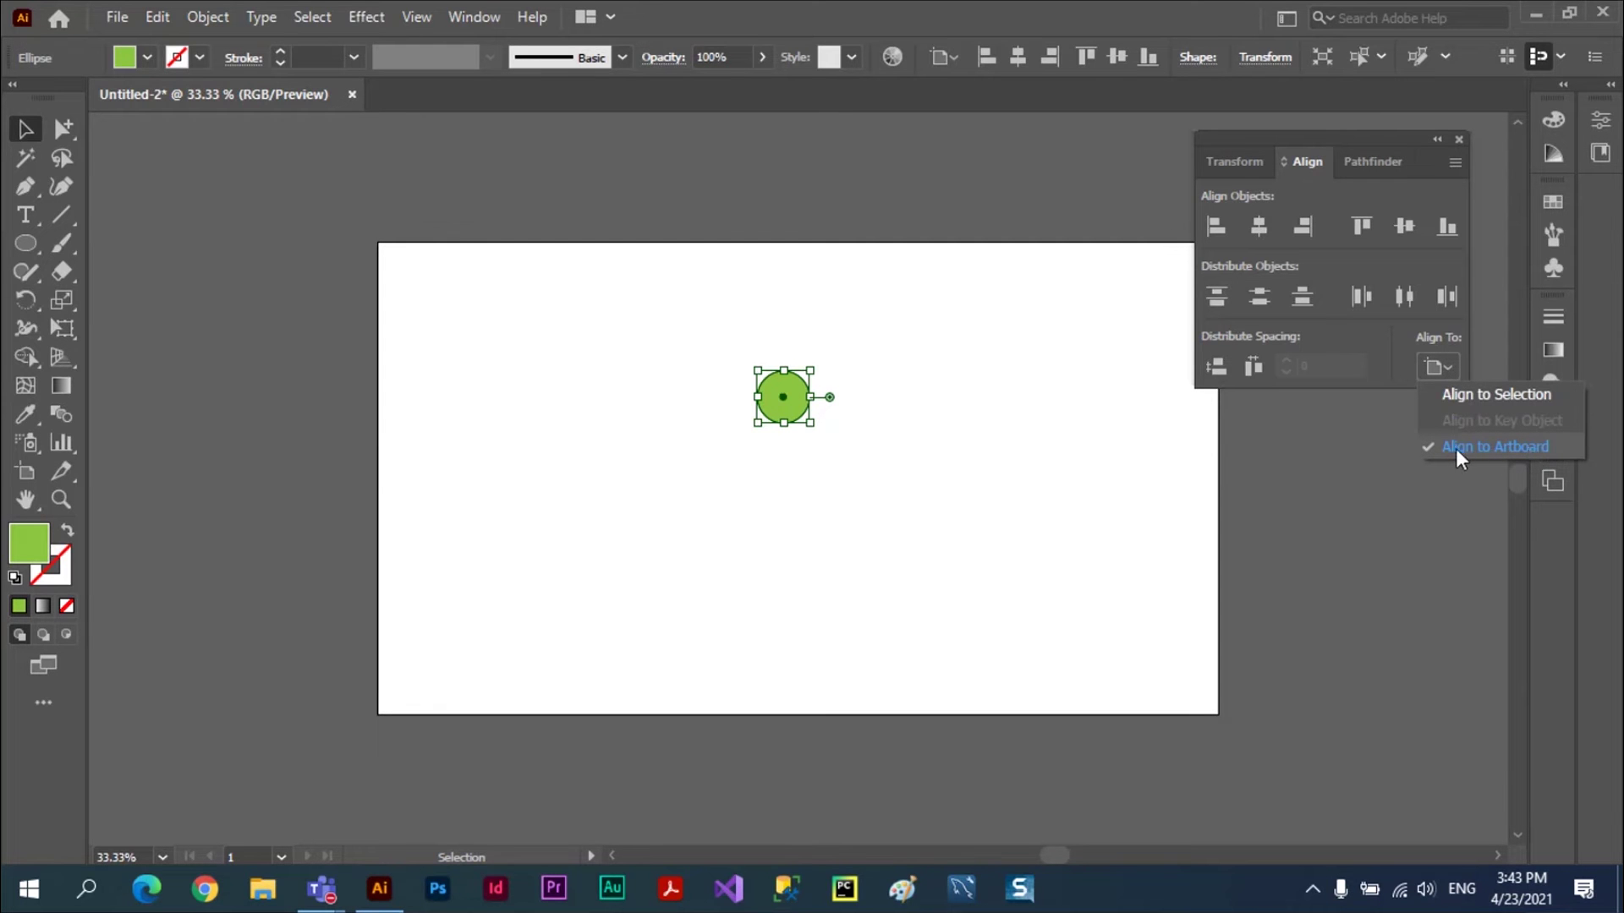
{"action": "left_click", "coordinate": [1524, 445]}
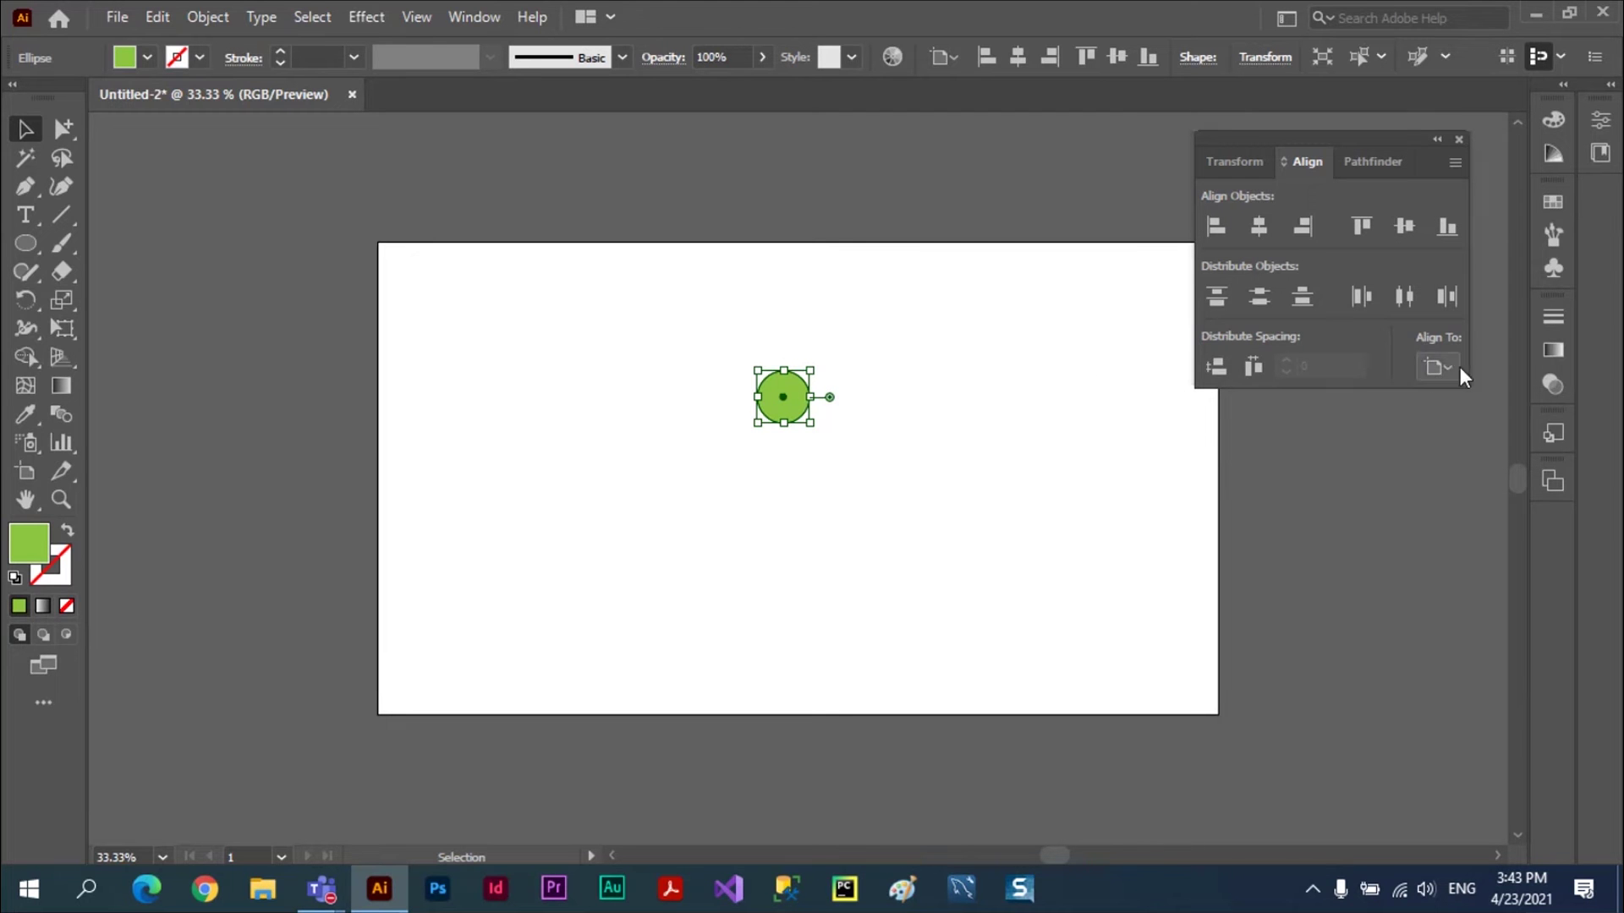
- Try left, right, top and bottom alignment, finishing with horizontal and vertical centre
{"action": "left_click", "coordinate": [1214, 227]}
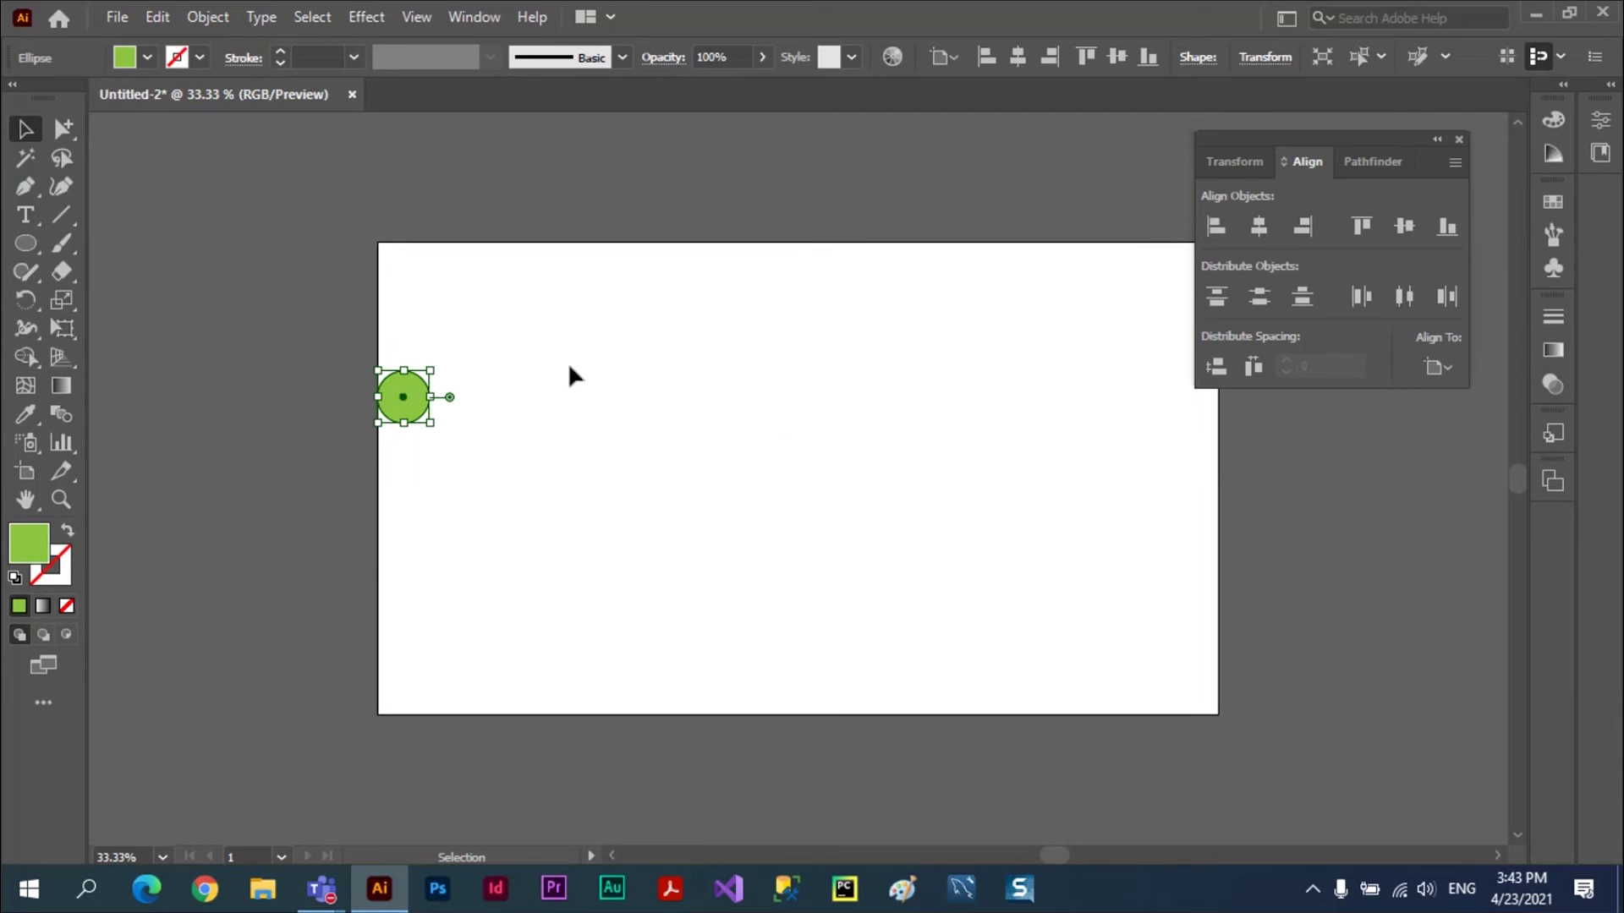
{"action": "left_click", "coordinate": [1256, 227]}
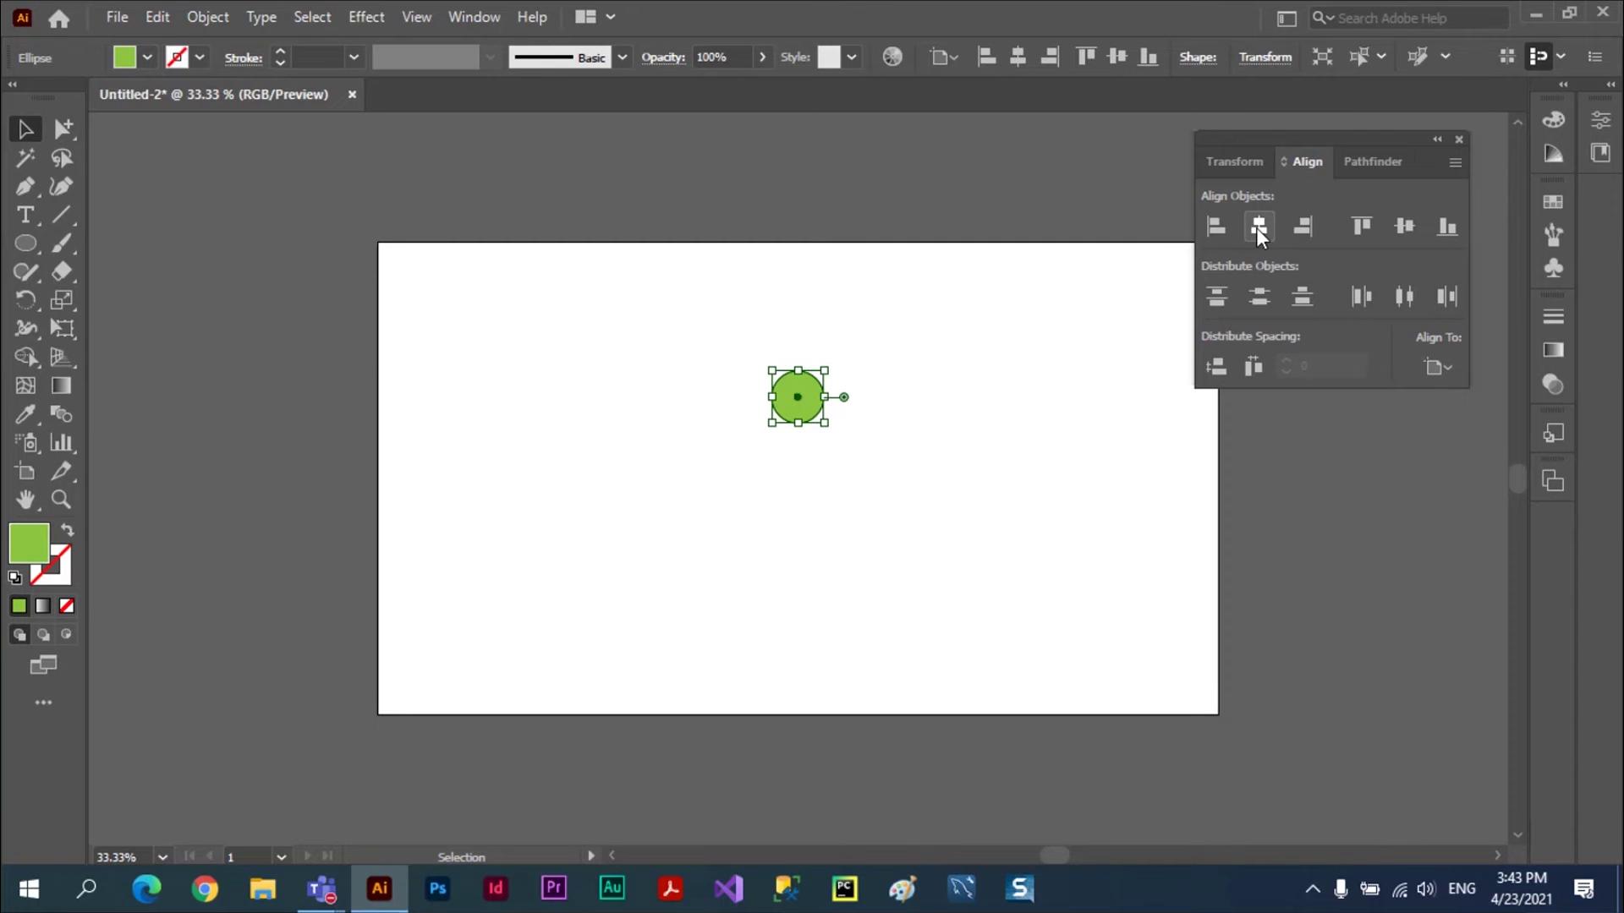
{"action": "left_click", "coordinate": [1308, 227]}
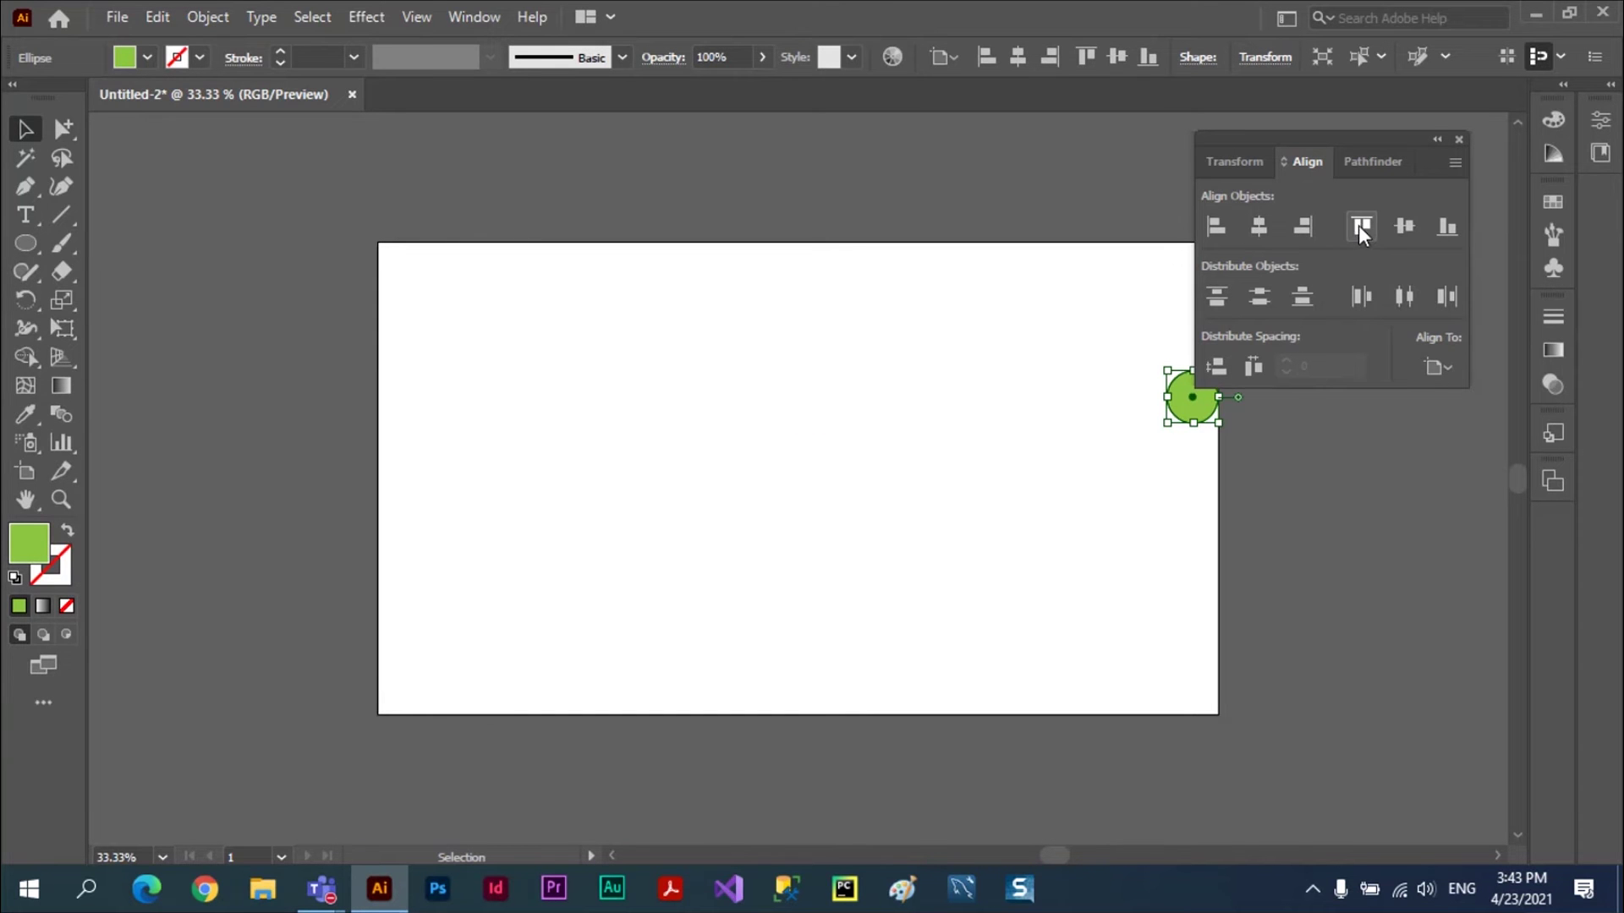
{"action": "left_click", "coordinate": [1259, 225]}
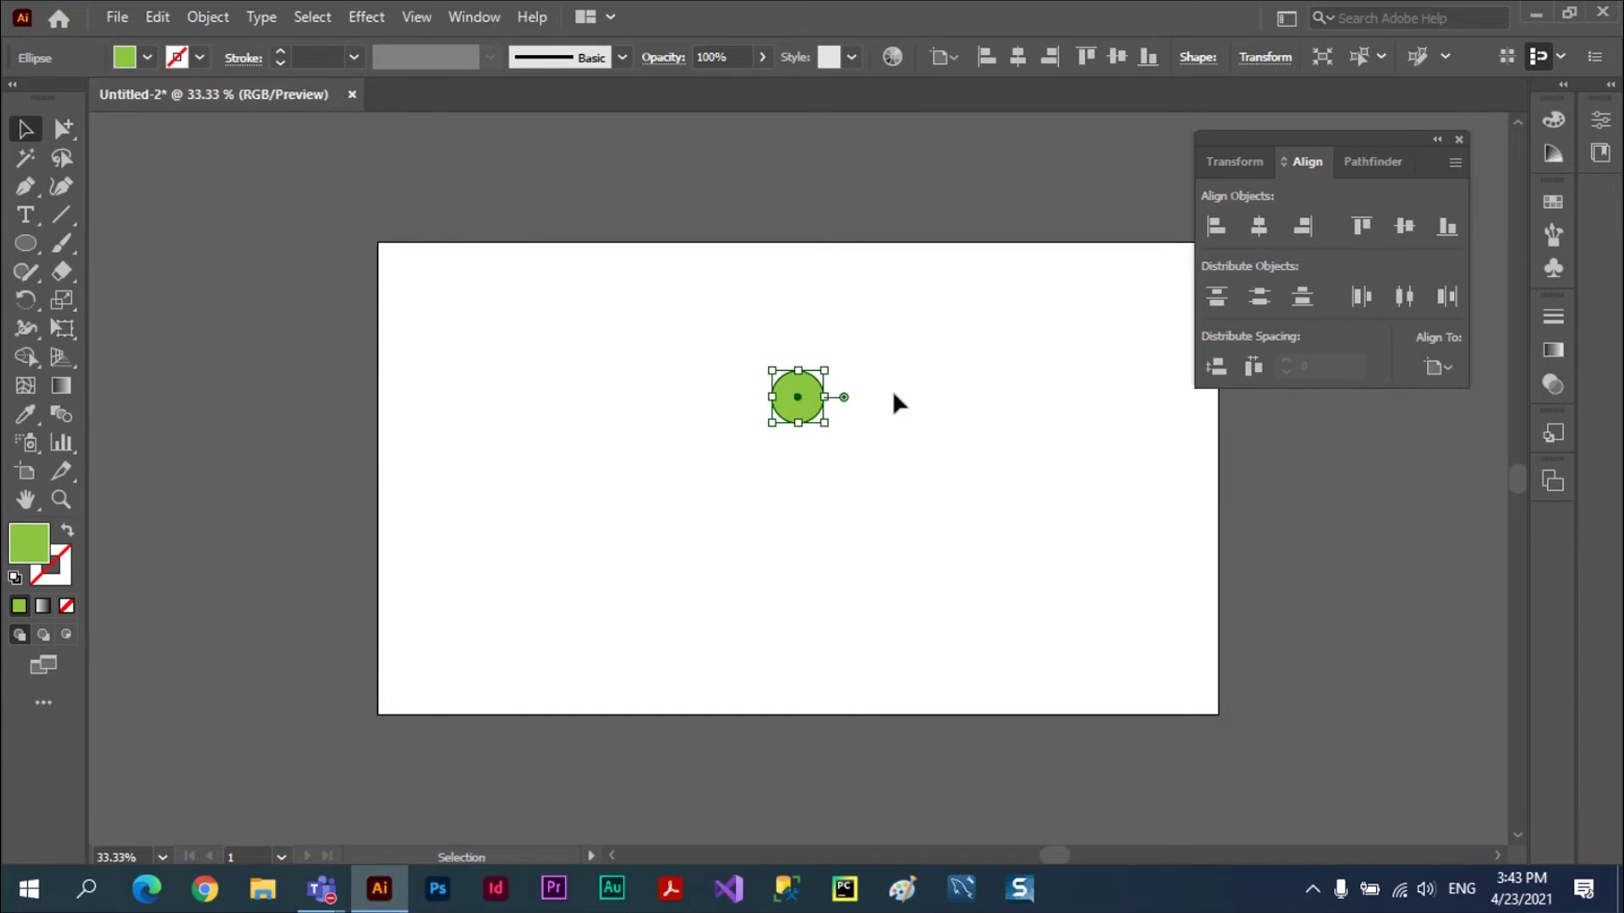
{"action": "left_click", "coordinate": [1361, 227]}
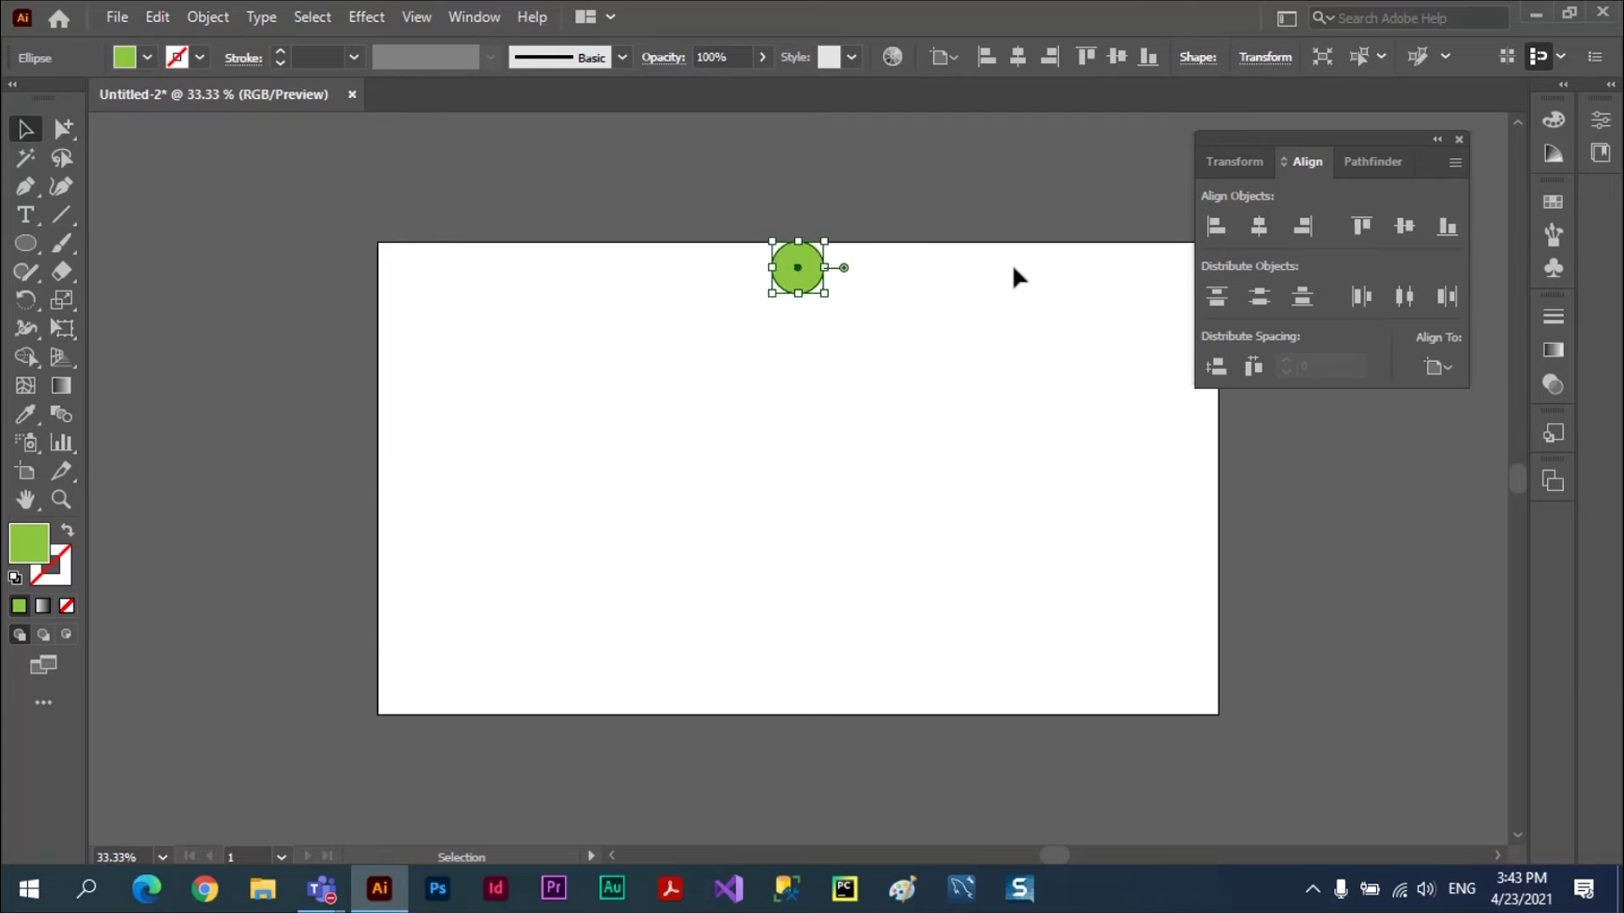
{"action": "left_click", "coordinate": [1447, 228]}
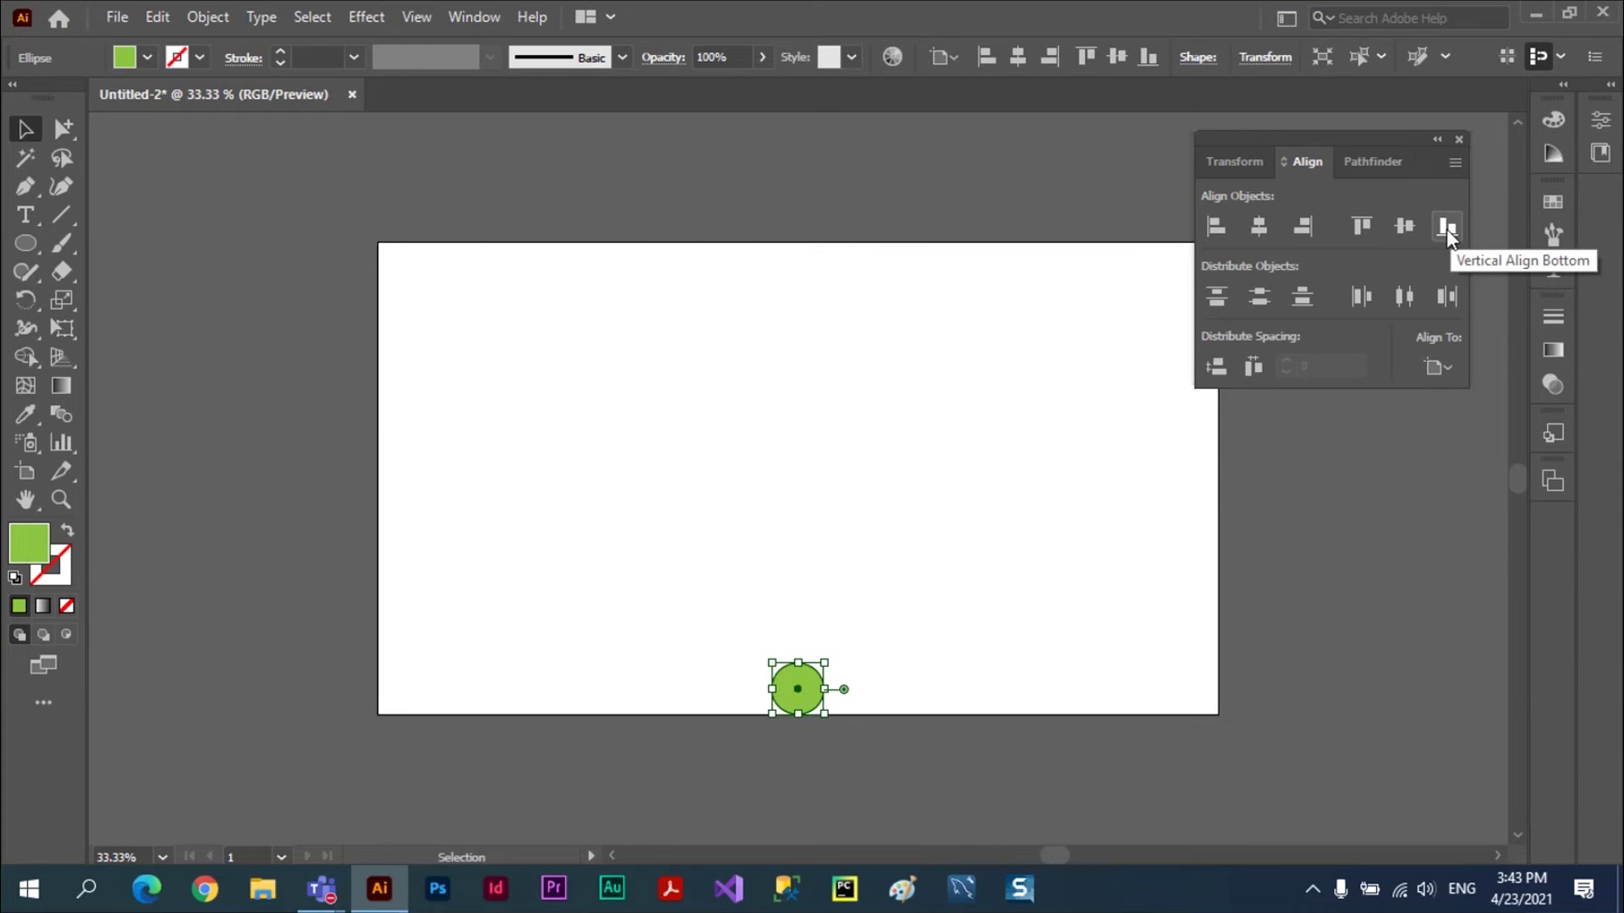
{"action": "left_click", "coordinate": [1402, 227]}
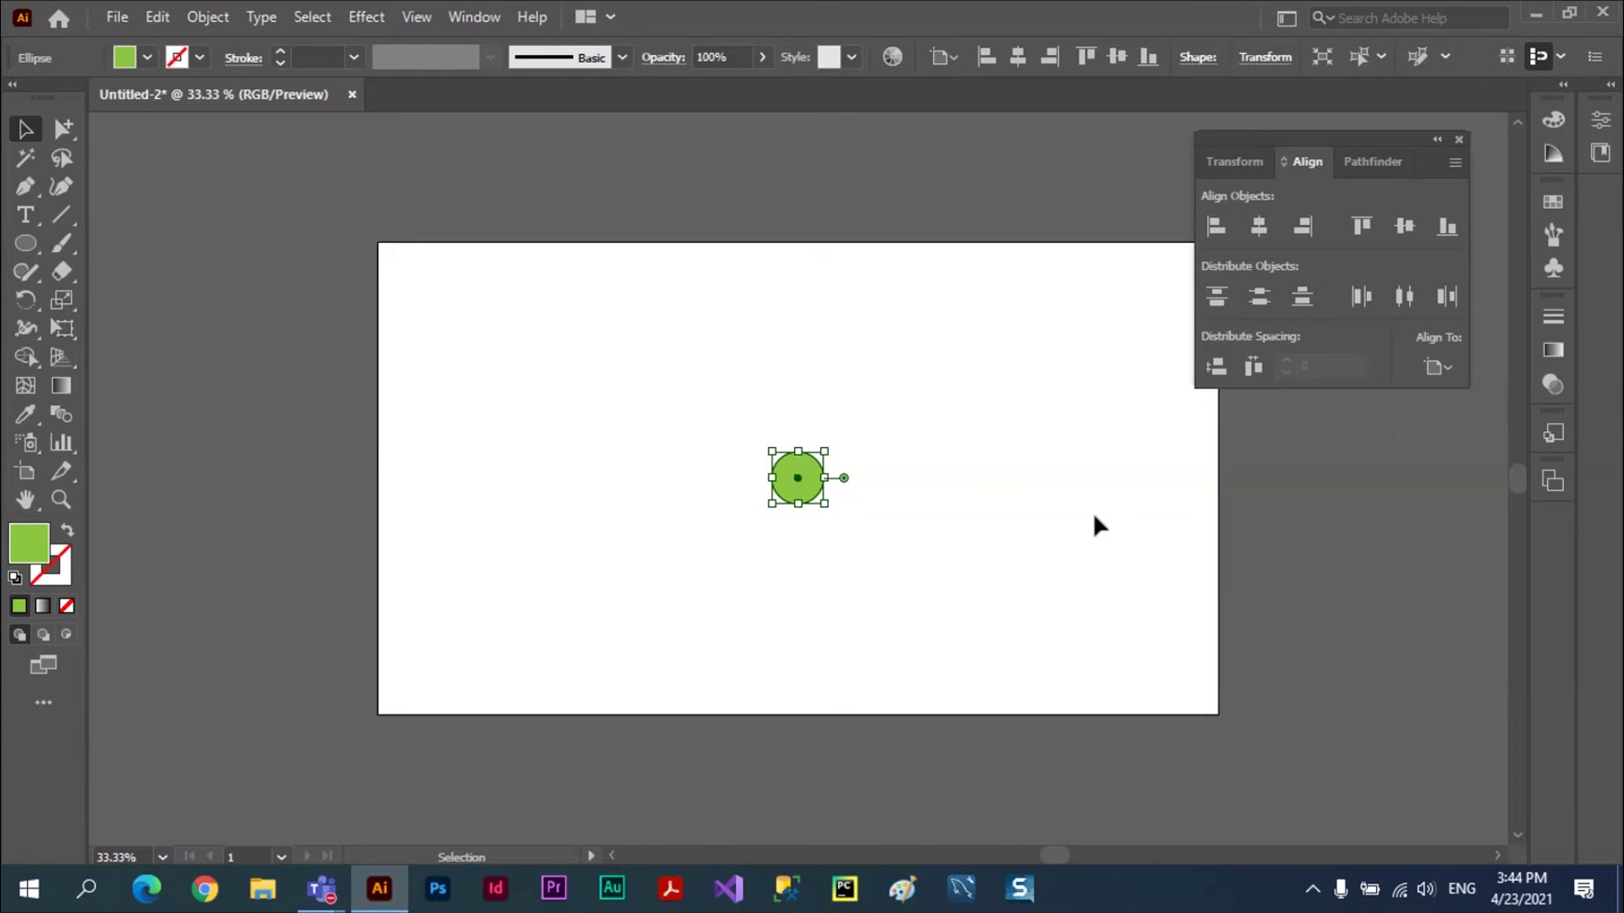
- Delete the green circle and set the Rectangle tool's fill to red
{"action": "key", "text": "Delete"}
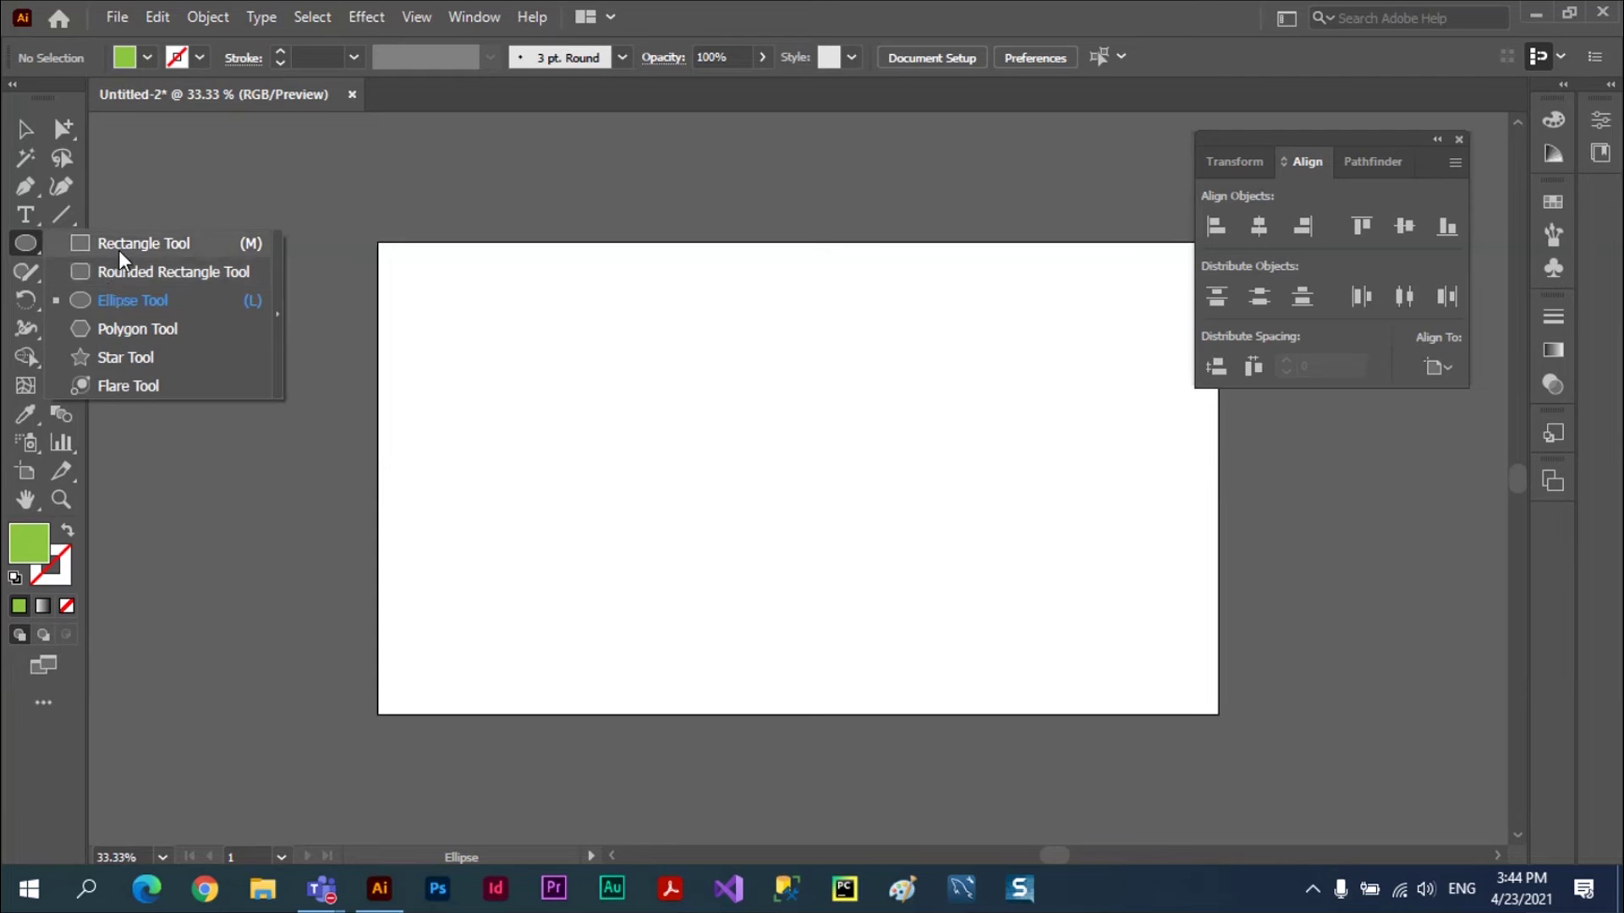
{"action": "left_click_drag", "start_coordinate": [28, 252], "coordinate": [110, 243]}
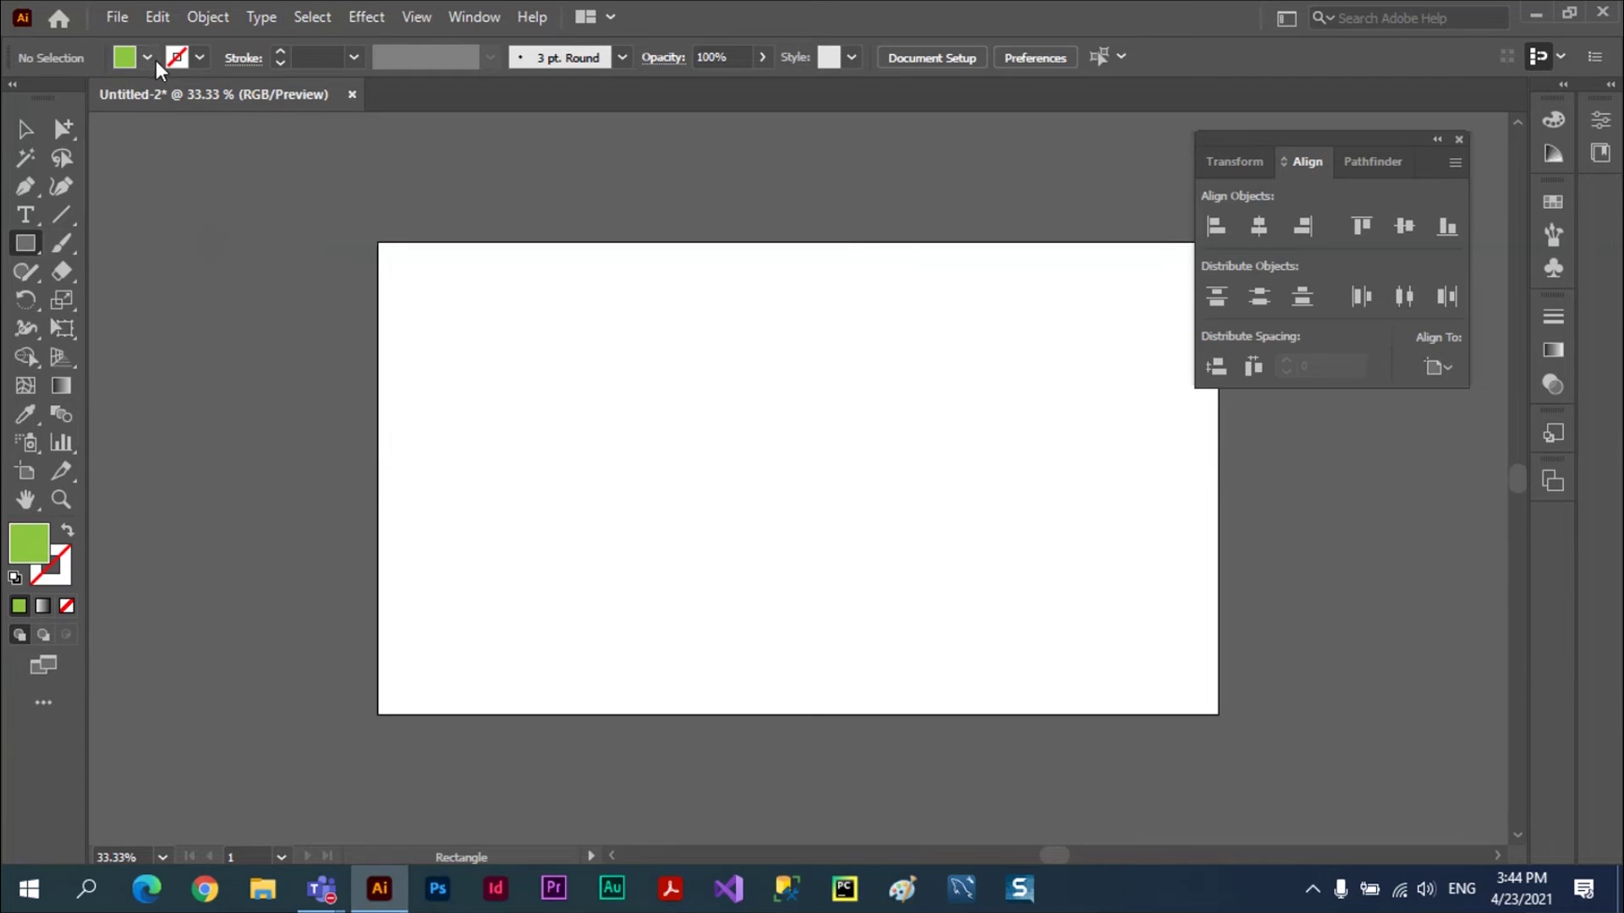
{"action": "left_click", "coordinate": [147, 57]}
{"action": "left_click", "coordinate": [44, 101]}
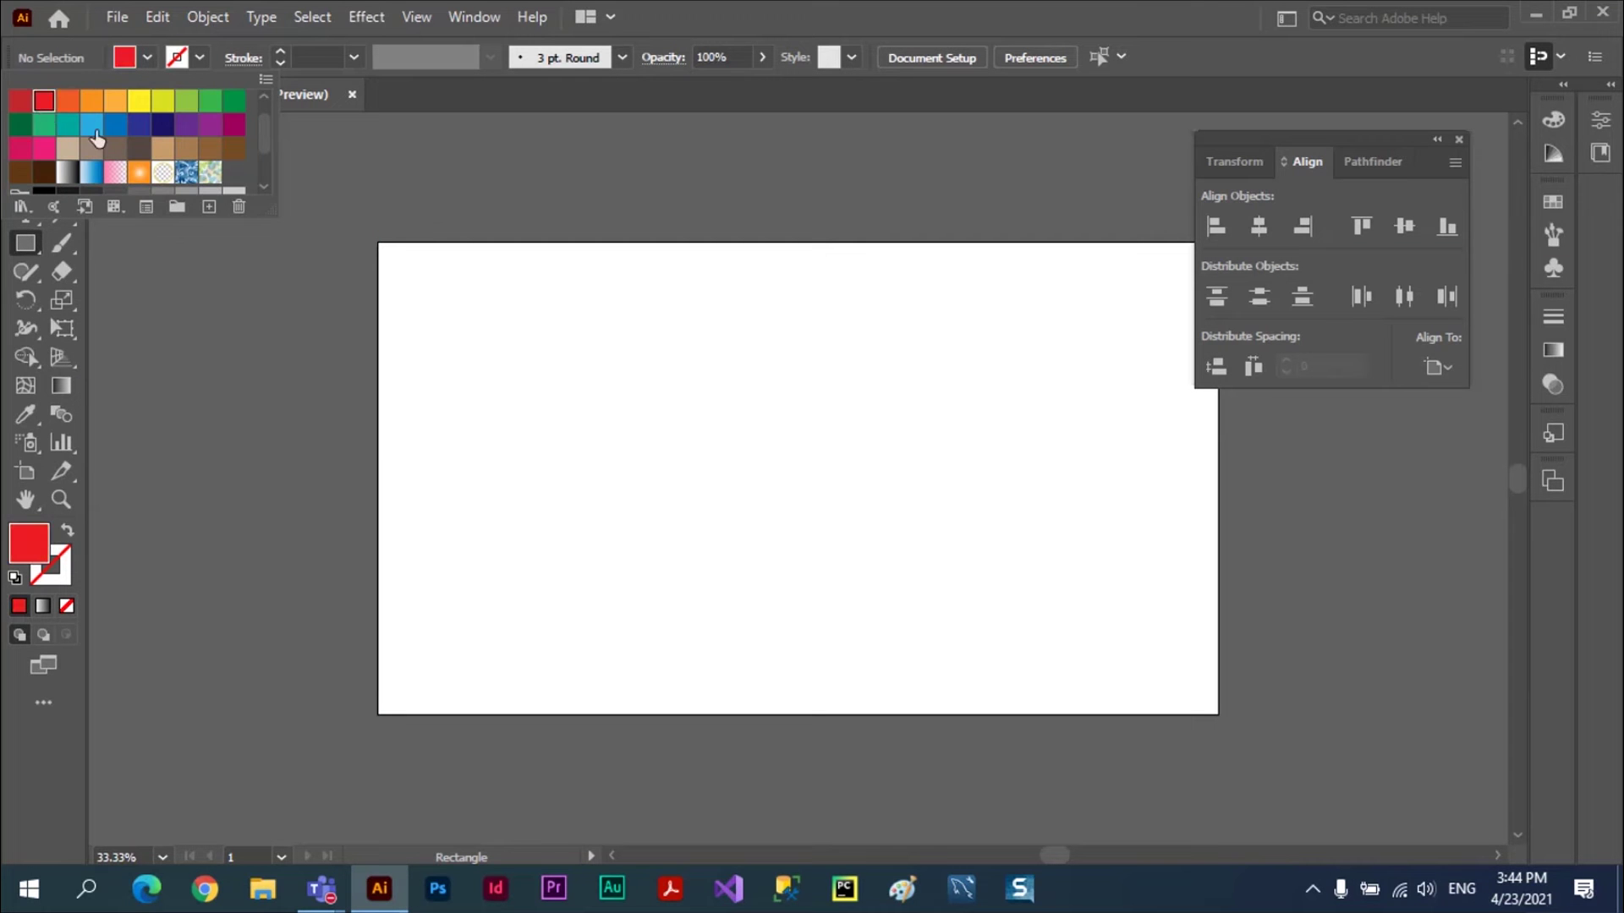
{"action": "left_click", "coordinate": [473, 343]}
- Draw five red rectangles of varied widths and heights, then select all five
{"action": "left_click_drag", "start_coordinate": [489, 336], "coordinate": [543, 474]}
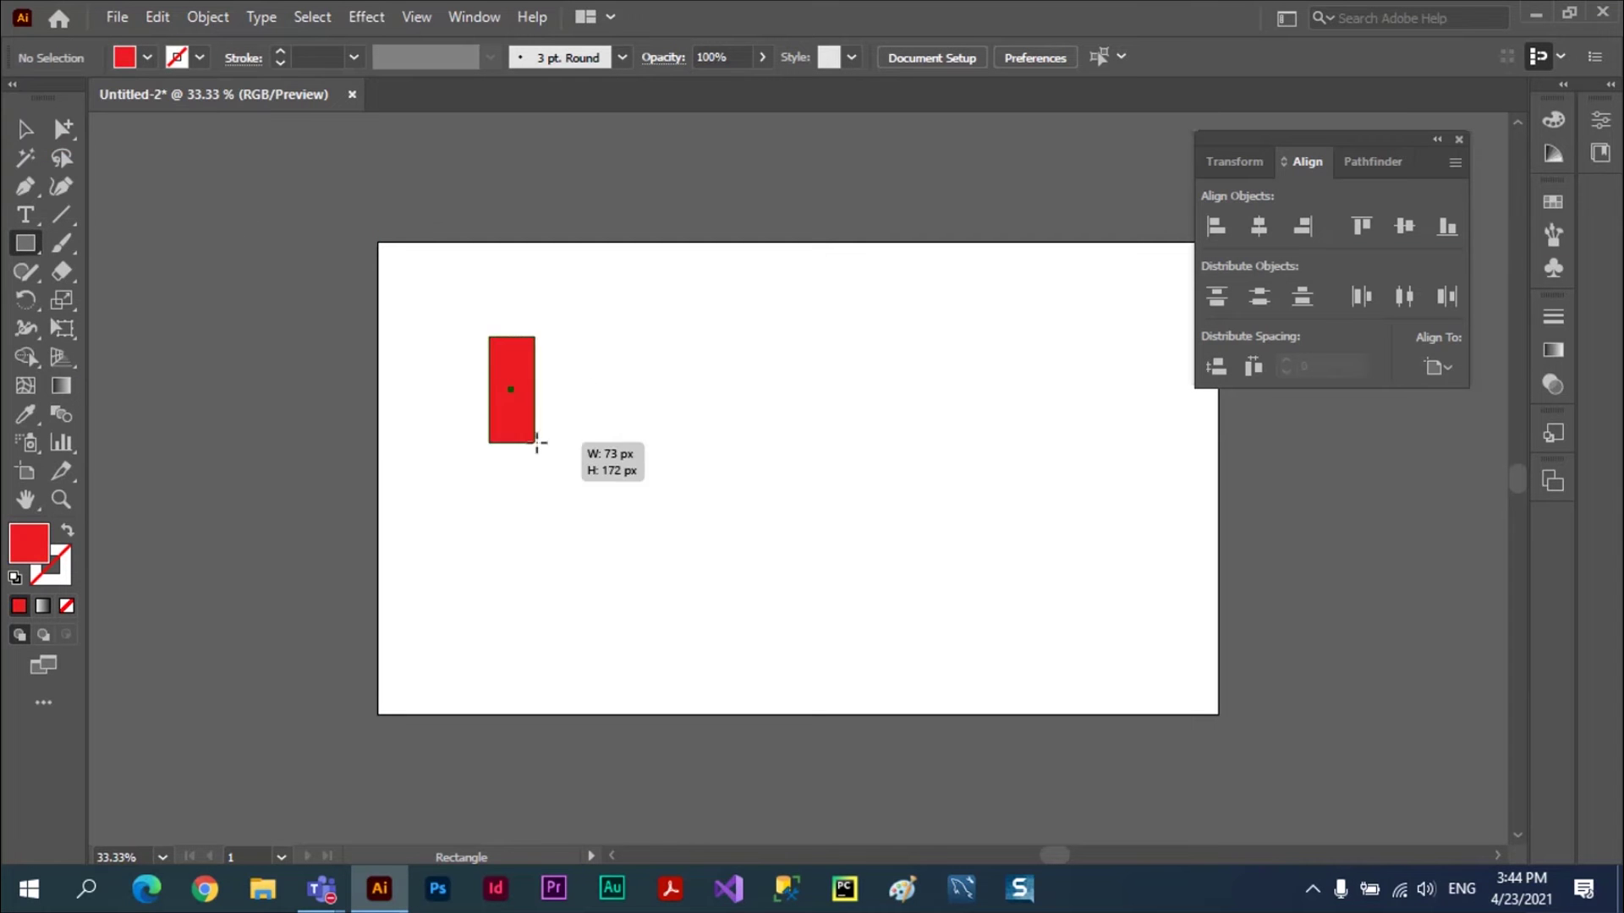
{"action": "left_click_drag", "start_coordinate": [597, 345], "coordinate": [638, 448]}
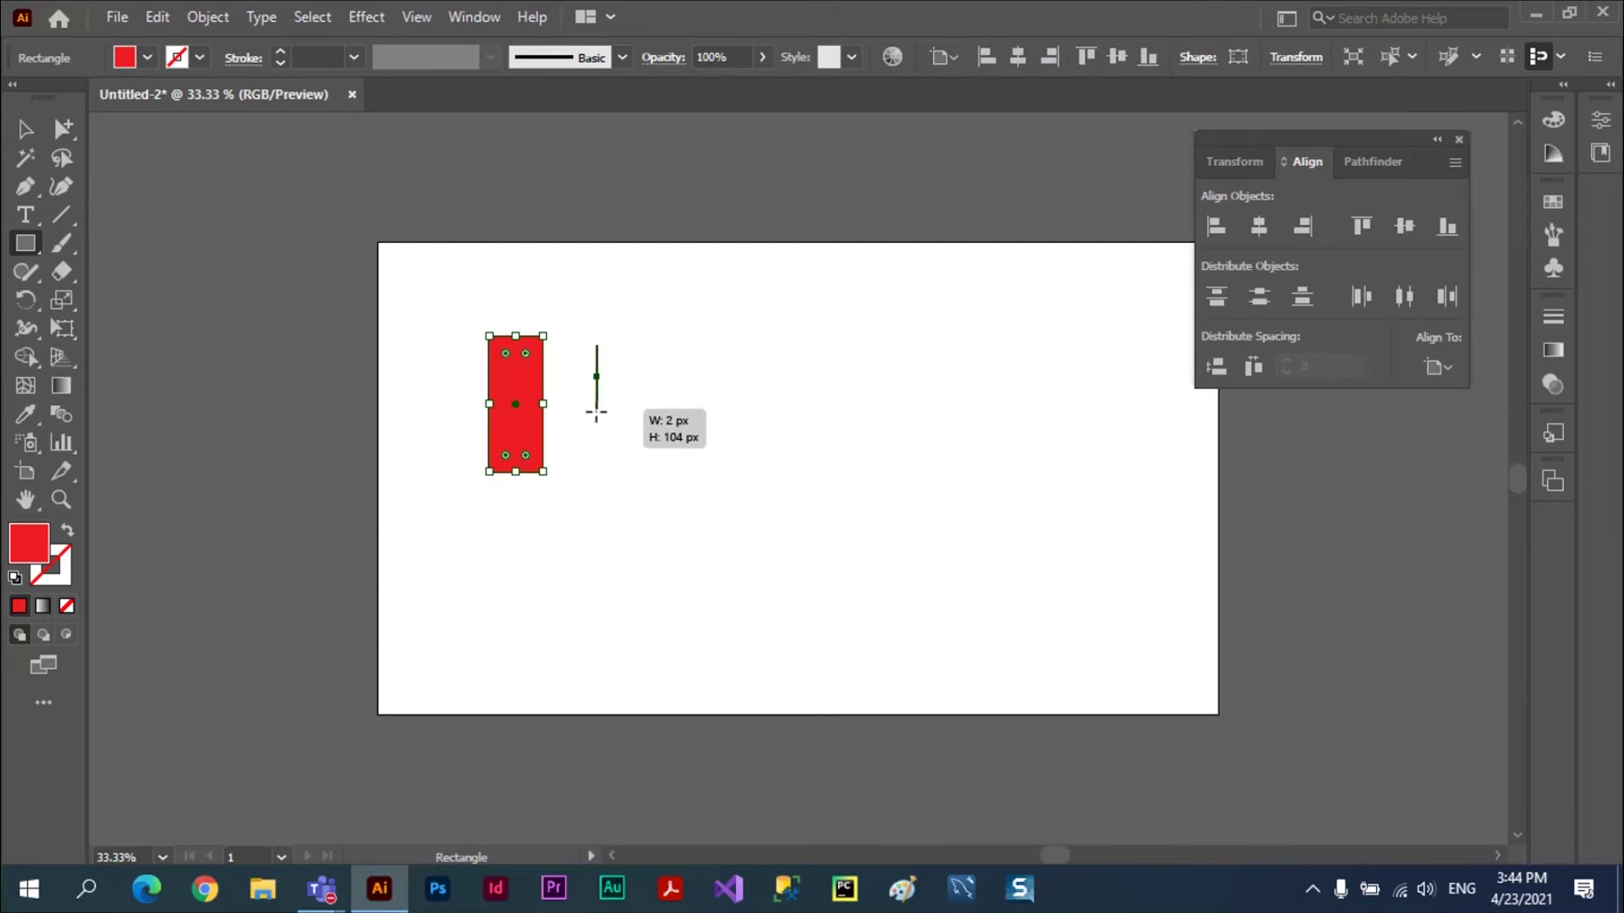
{"action": "left_click_drag", "start_coordinate": [745, 374], "coordinate": [797, 557]}
{"action": "left_click_drag", "start_coordinate": [897, 315], "coordinate": [947, 565]}
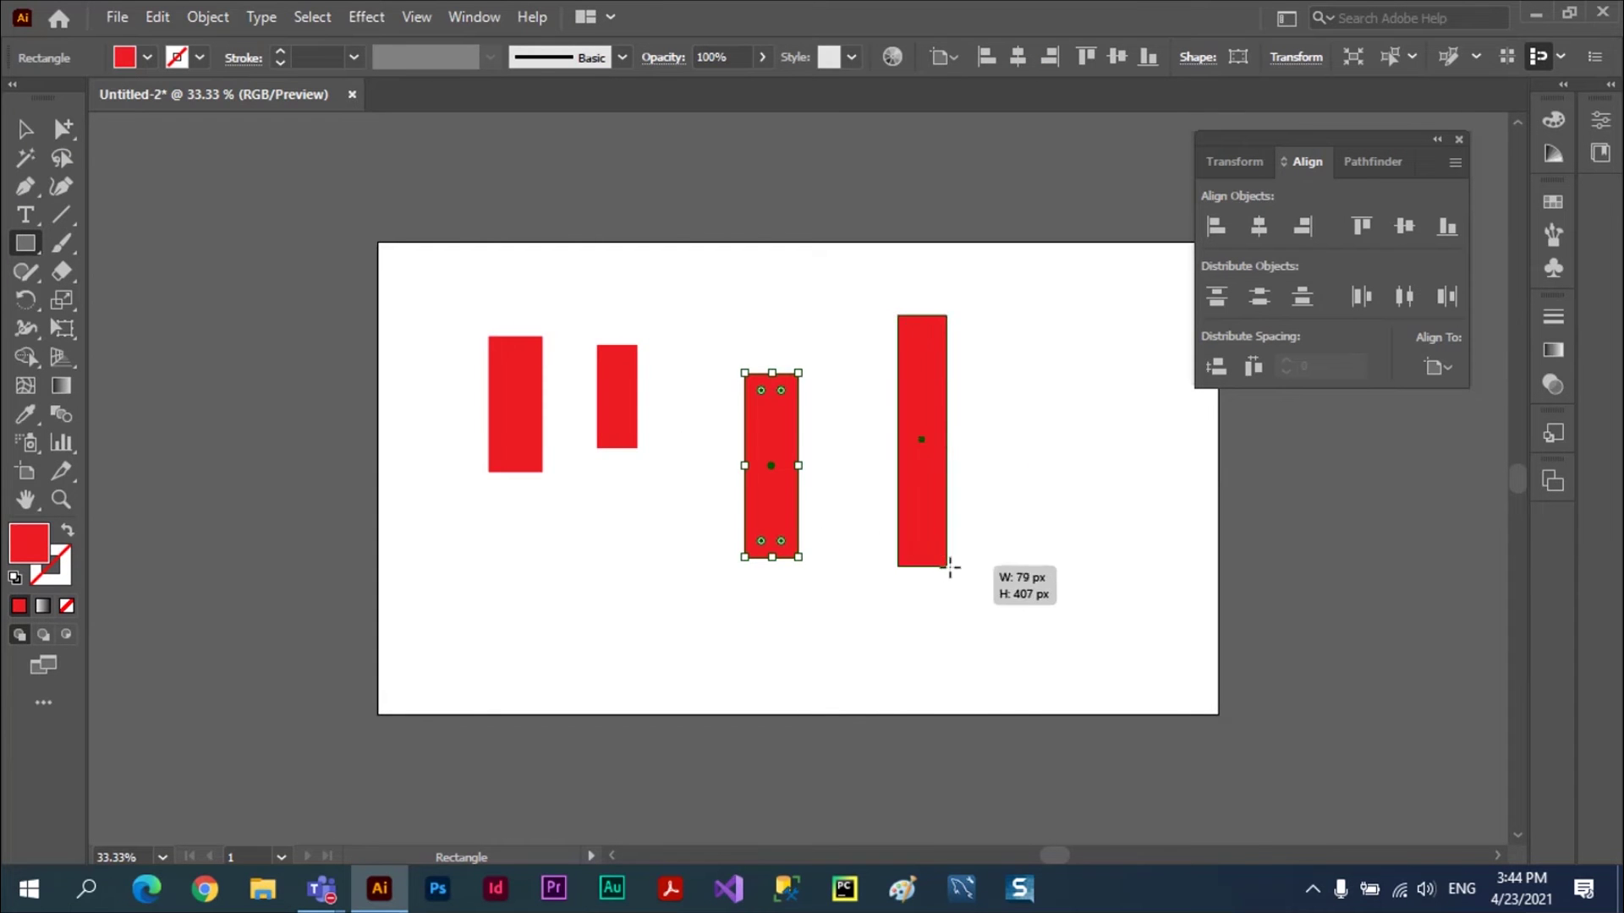
{"action": "left_click_drag", "start_coordinate": [1022, 338], "coordinate": [1098, 576]}
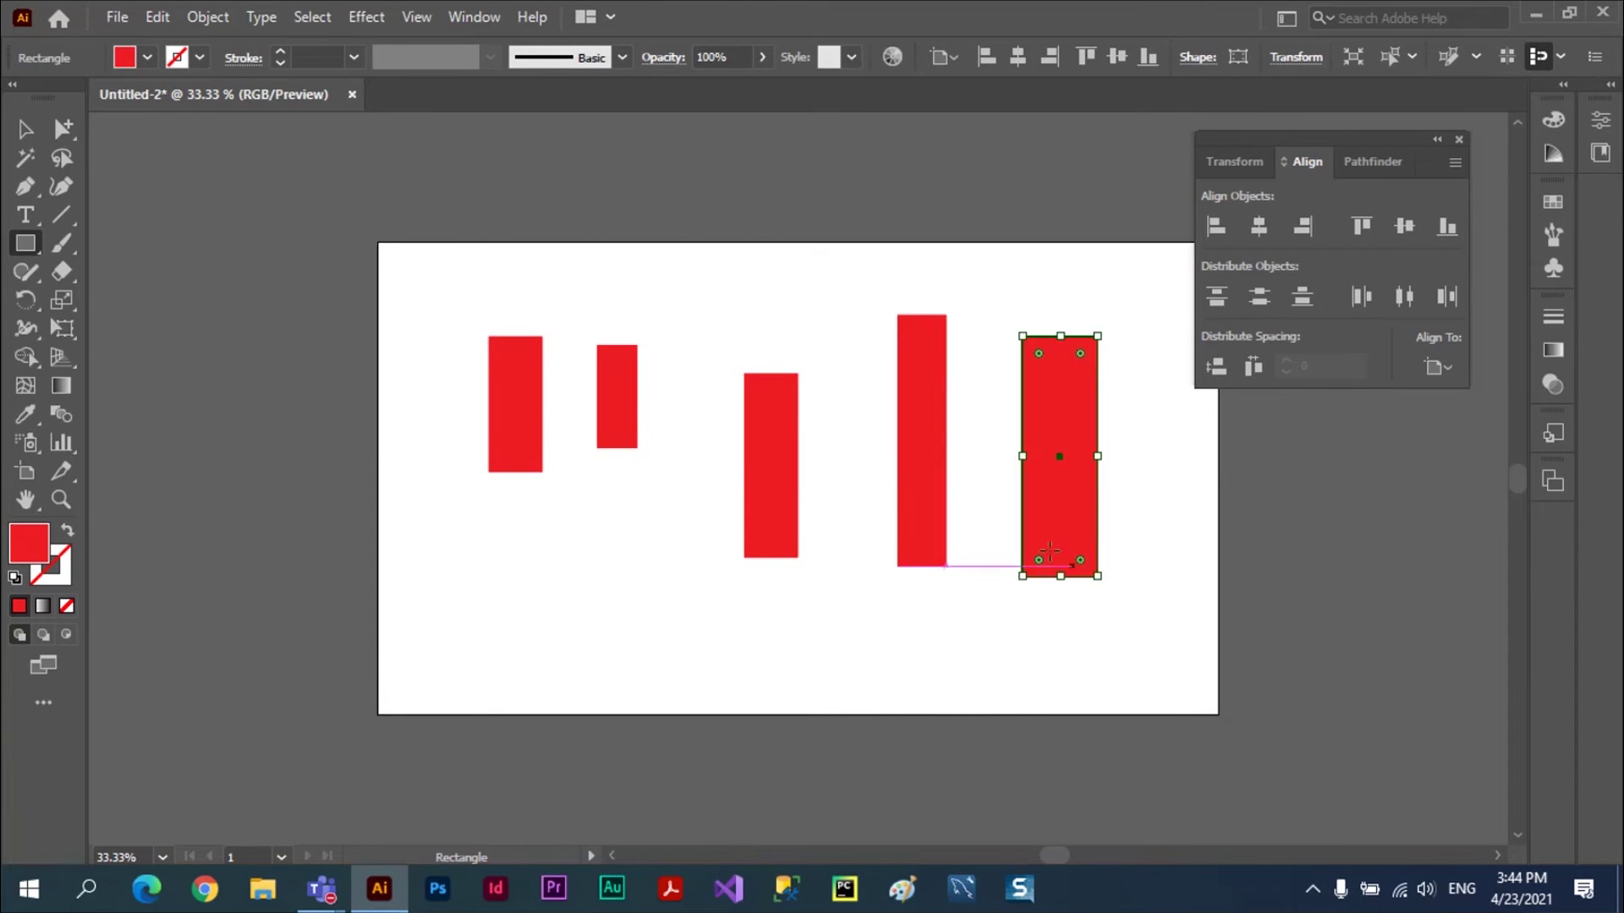
{"action": "left_click", "coordinate": [26, 130]}
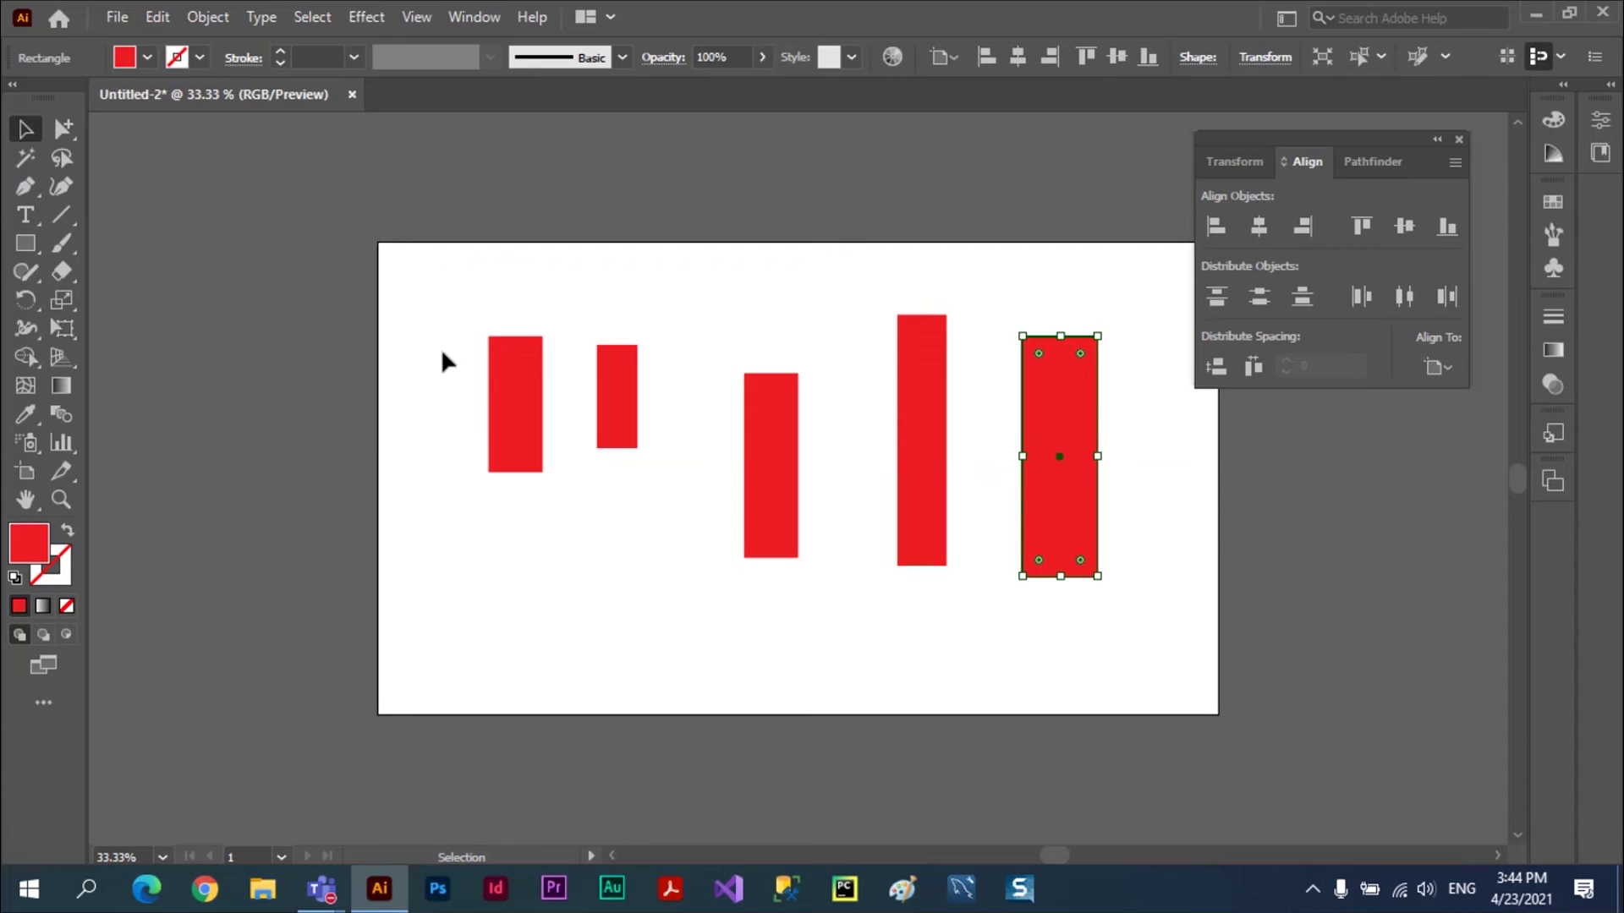
{"action": "left_click_drag", "start_coordinate": [493, 349], "coordinate": [1105, 562]}
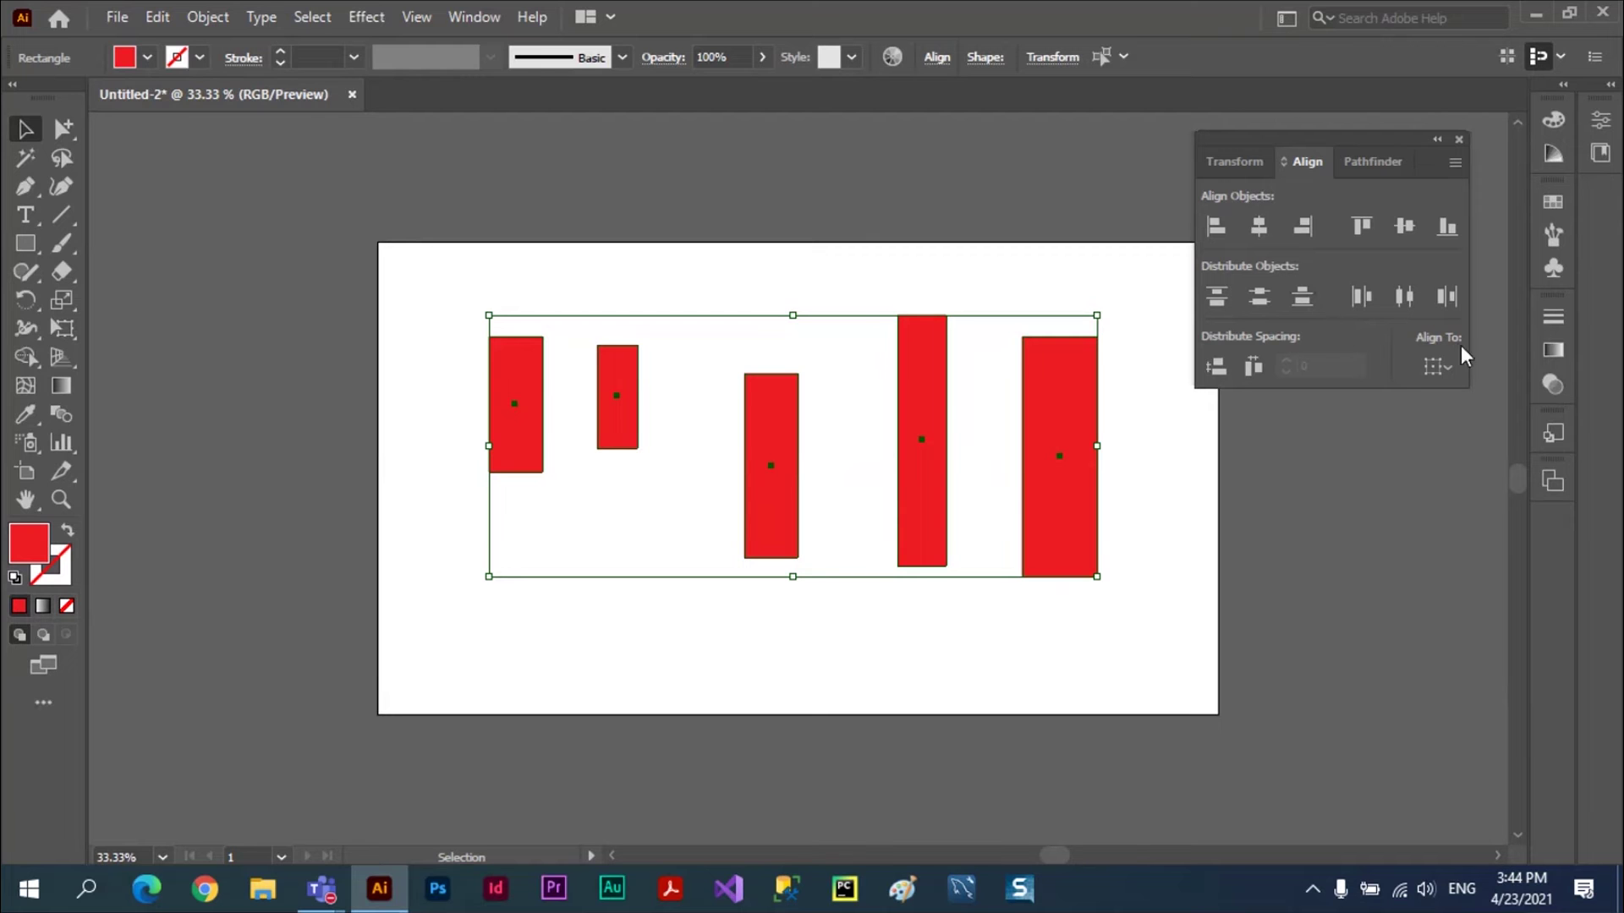
{"action": "left_click", "coordinate": [1453, 369]}
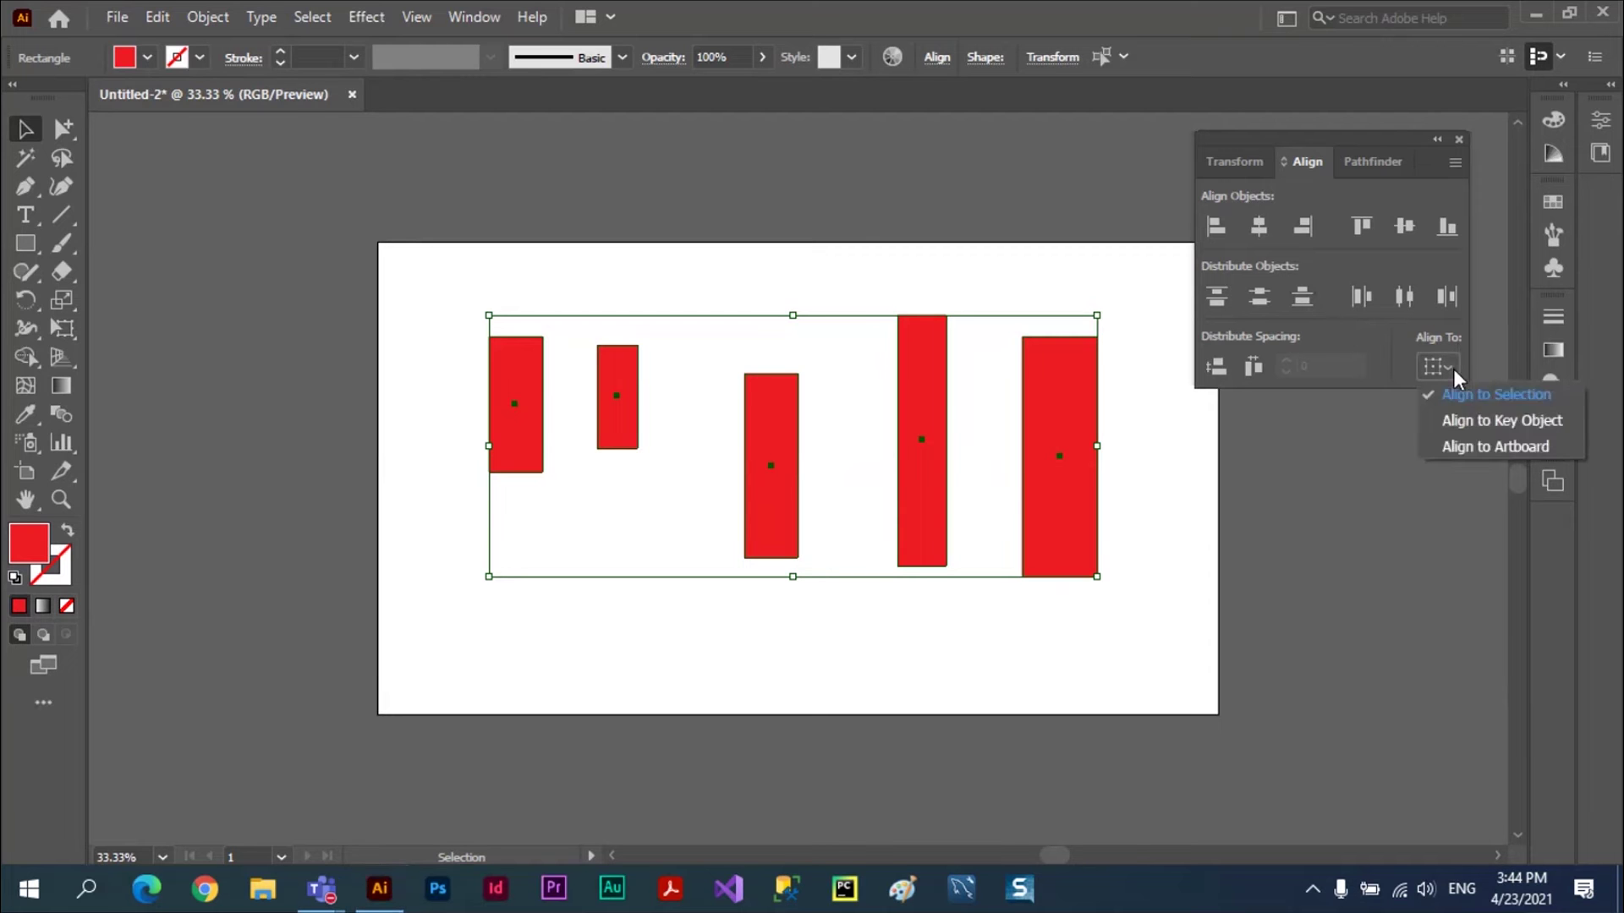
- With Align to Artboard set, top-align the rectangles to the artboard, then undo it
{"action": "left_click", "coordinate": [1509, 448]}
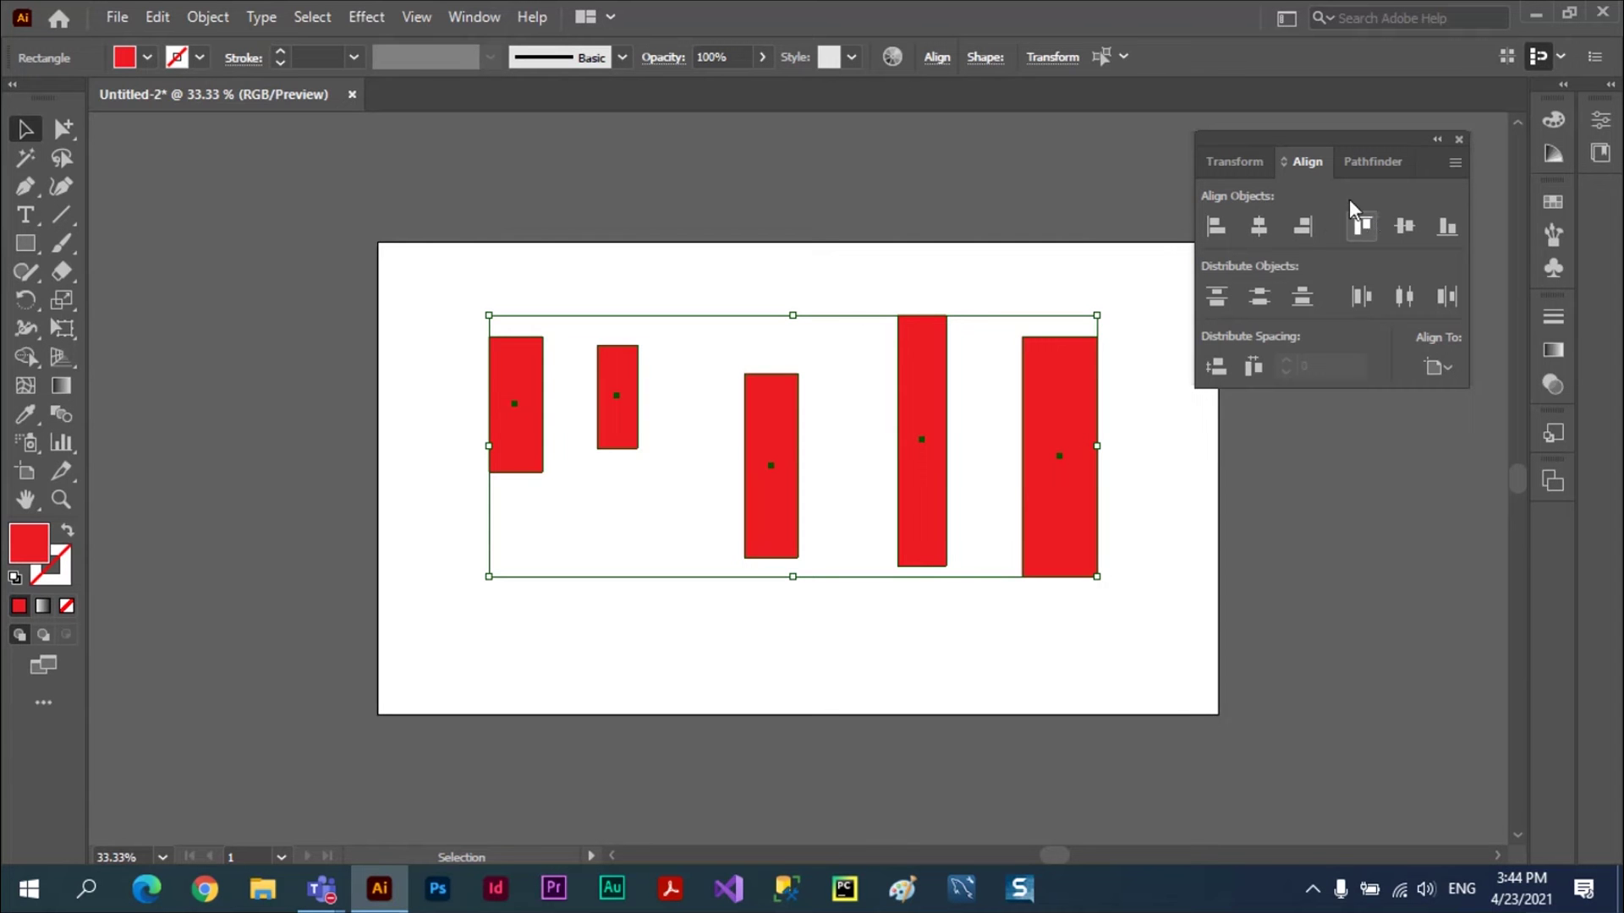
{"action": "left_click", "coordinate": [1360, 228]}
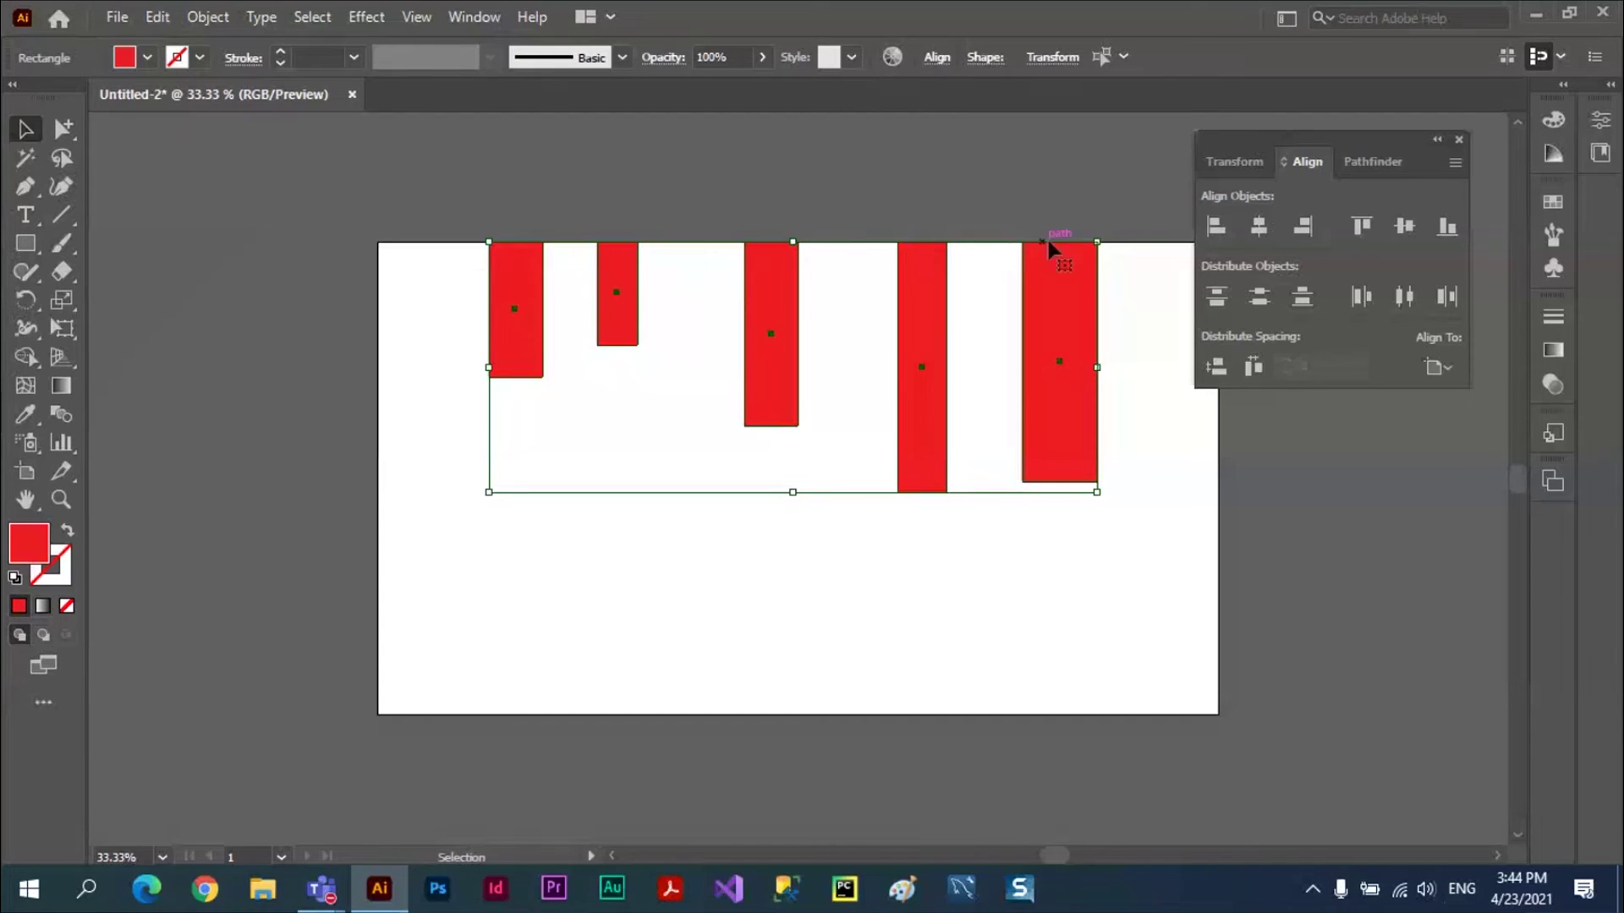
{"action": "key", "text": "a"}
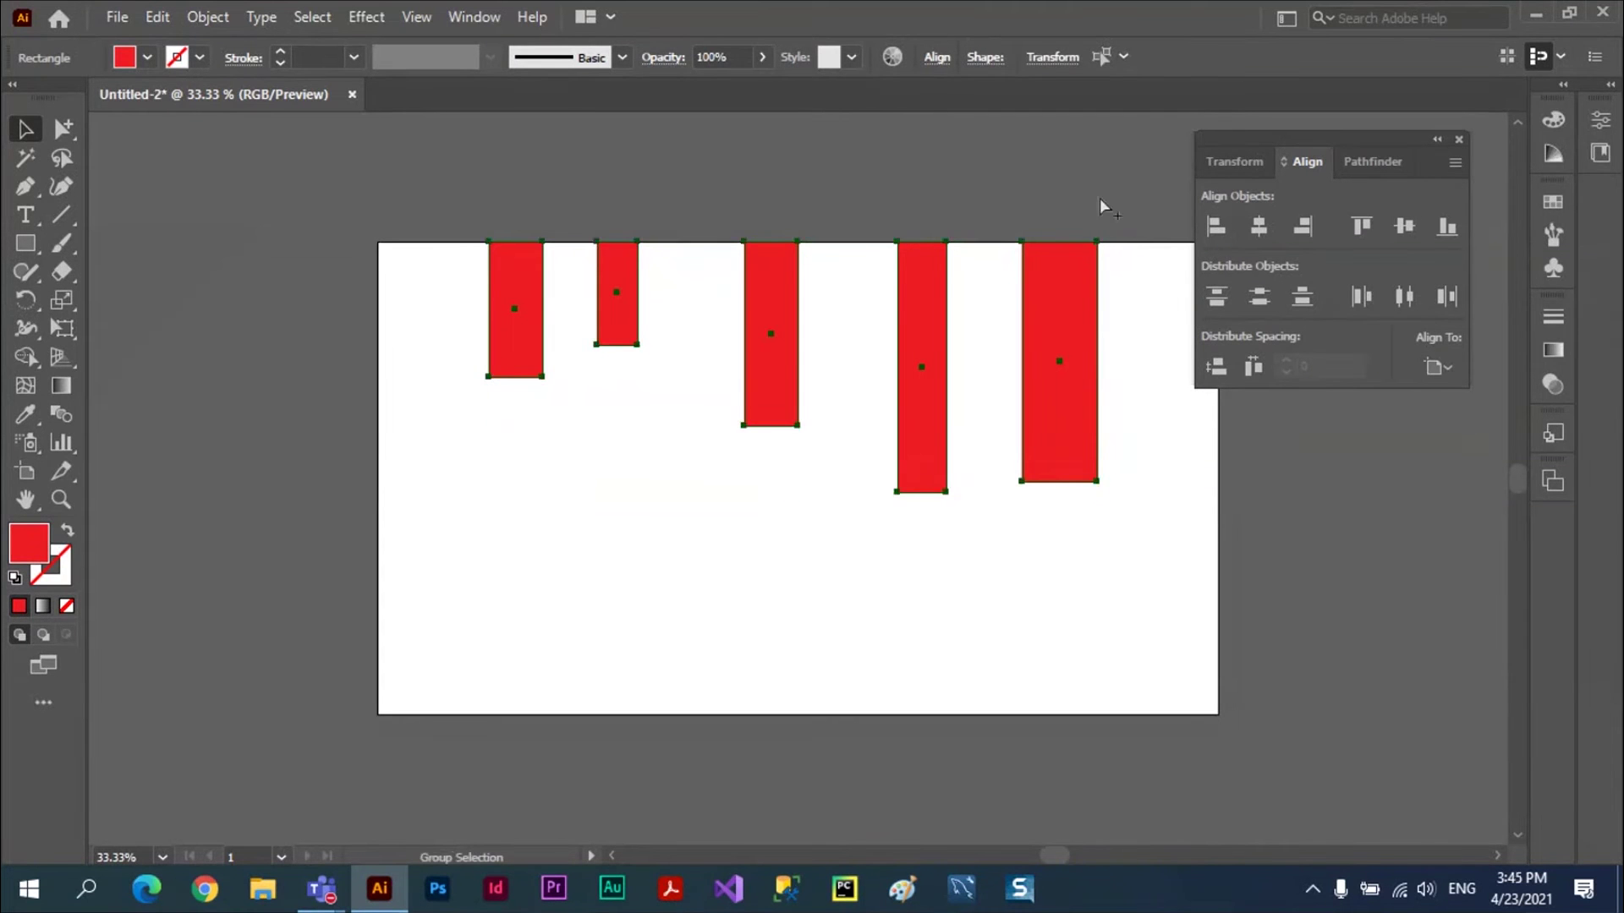
{"action": "key", "text": "ctrl+z"}
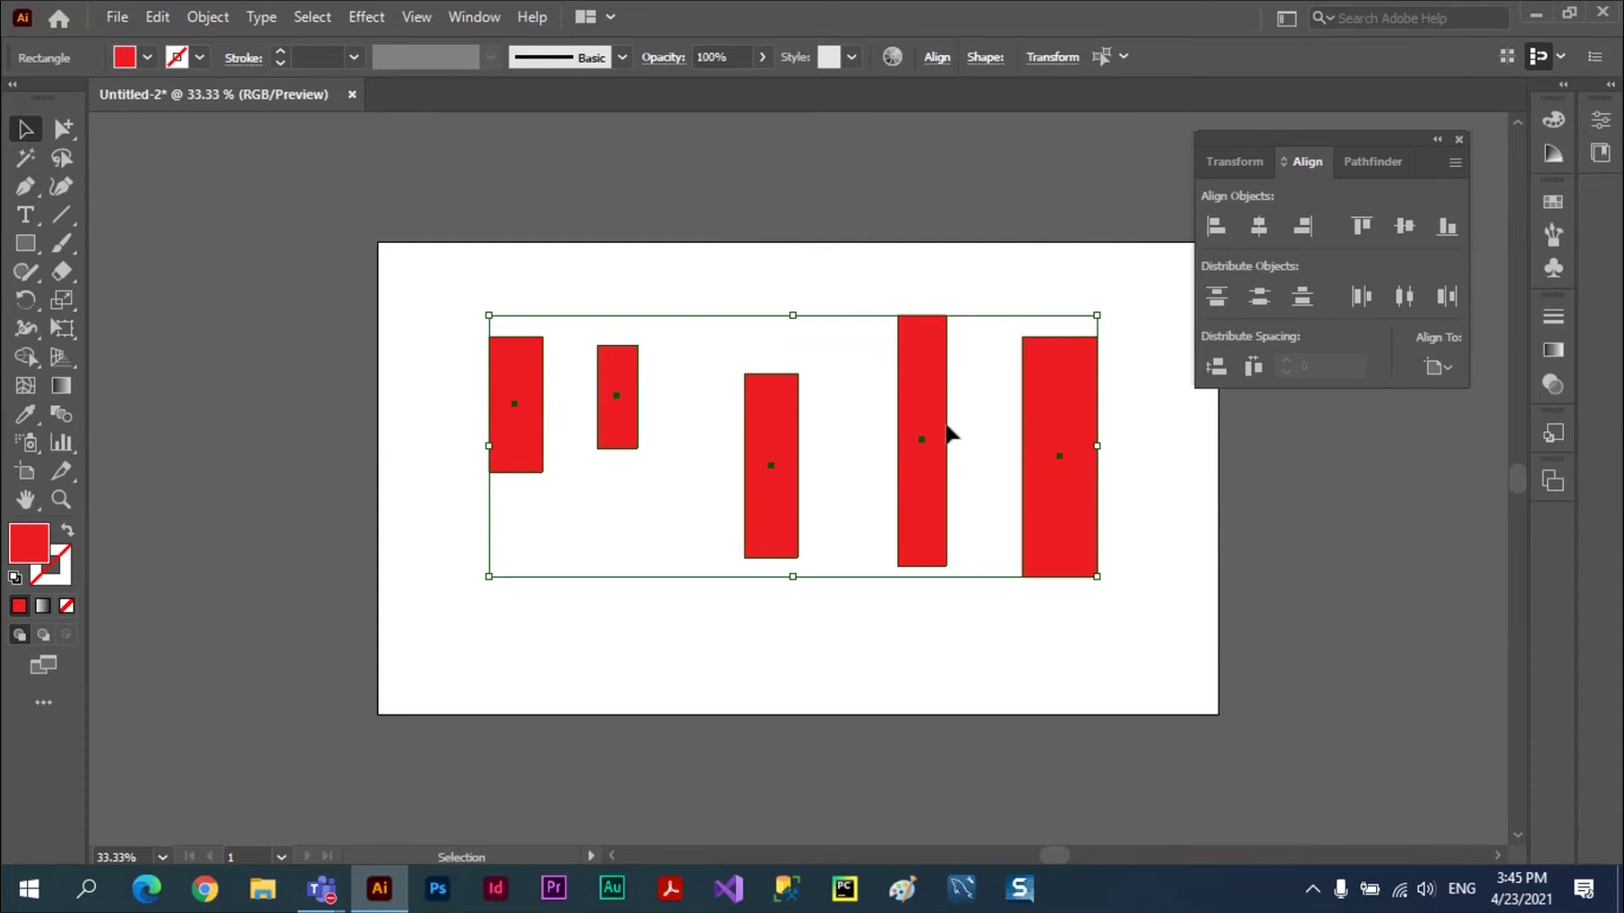
- Switch to Align to Selection, top-align the rectangles to each other, then undo
{"action": "left_click", "coordinate": [1451, 369]}
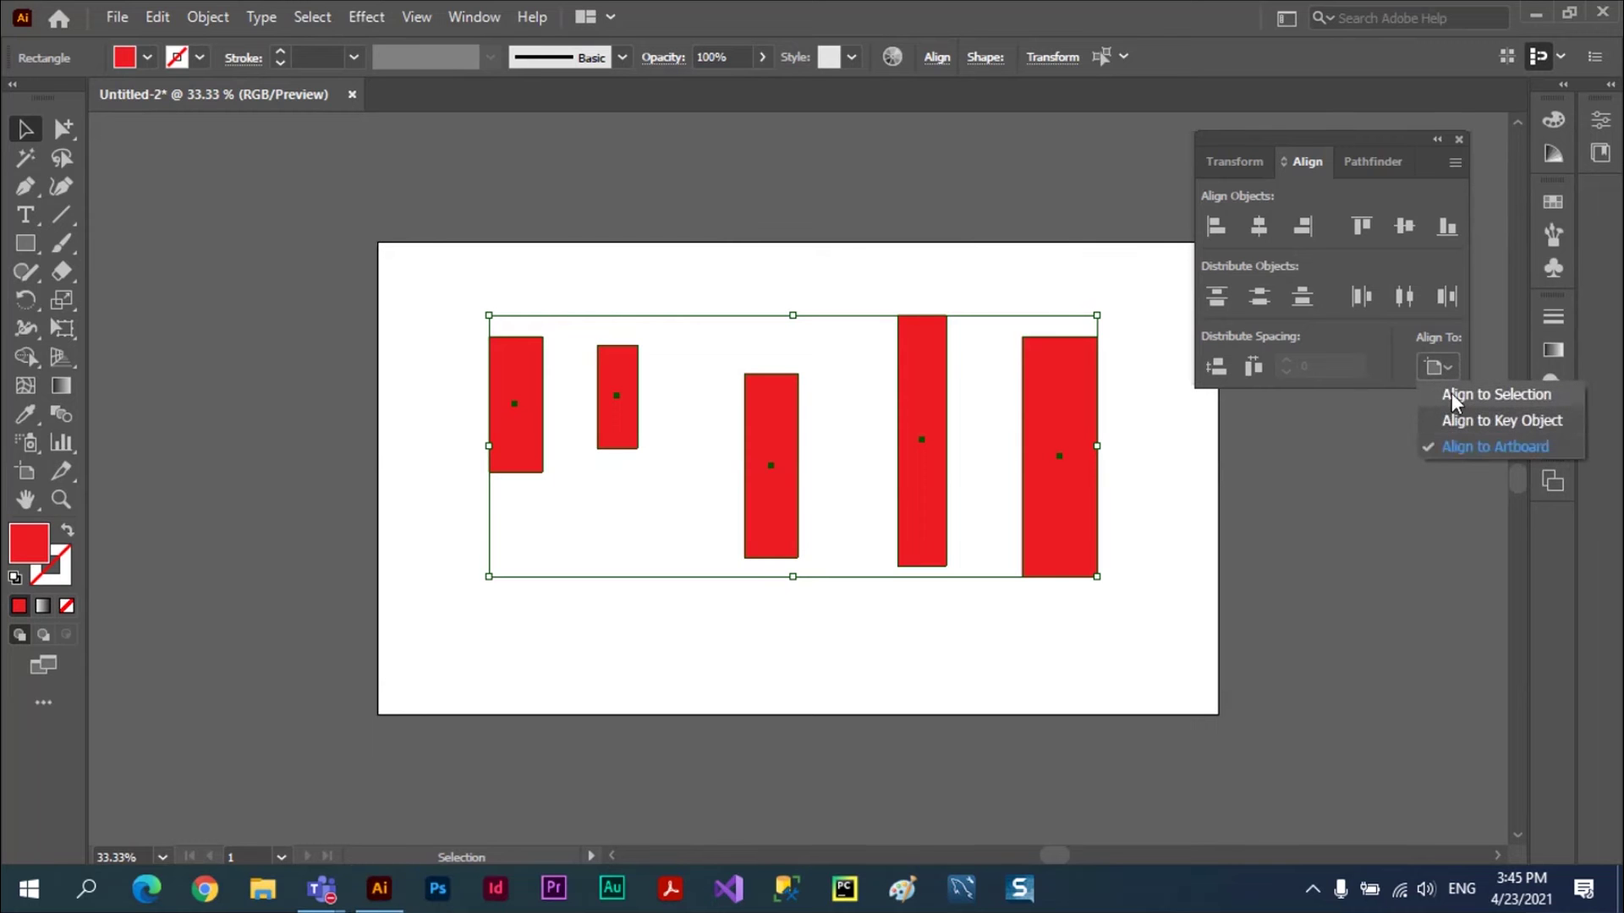
{"action": "left_click", "coordinate": [1506, 392]}
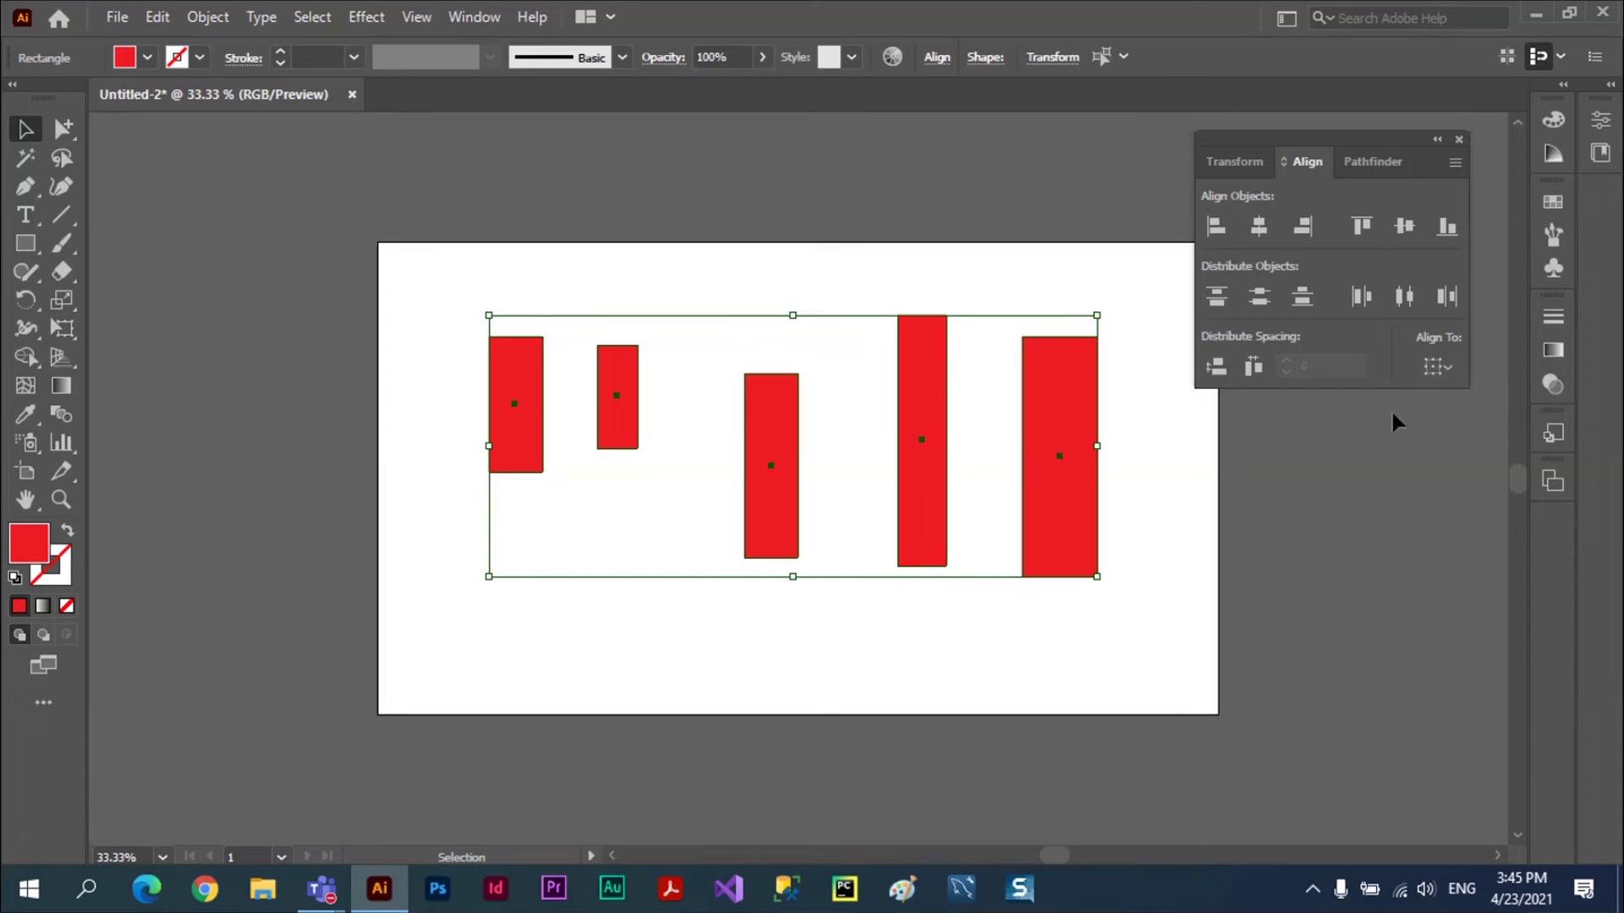
{"action": "left_click", "coordinate": [1362, 227]}
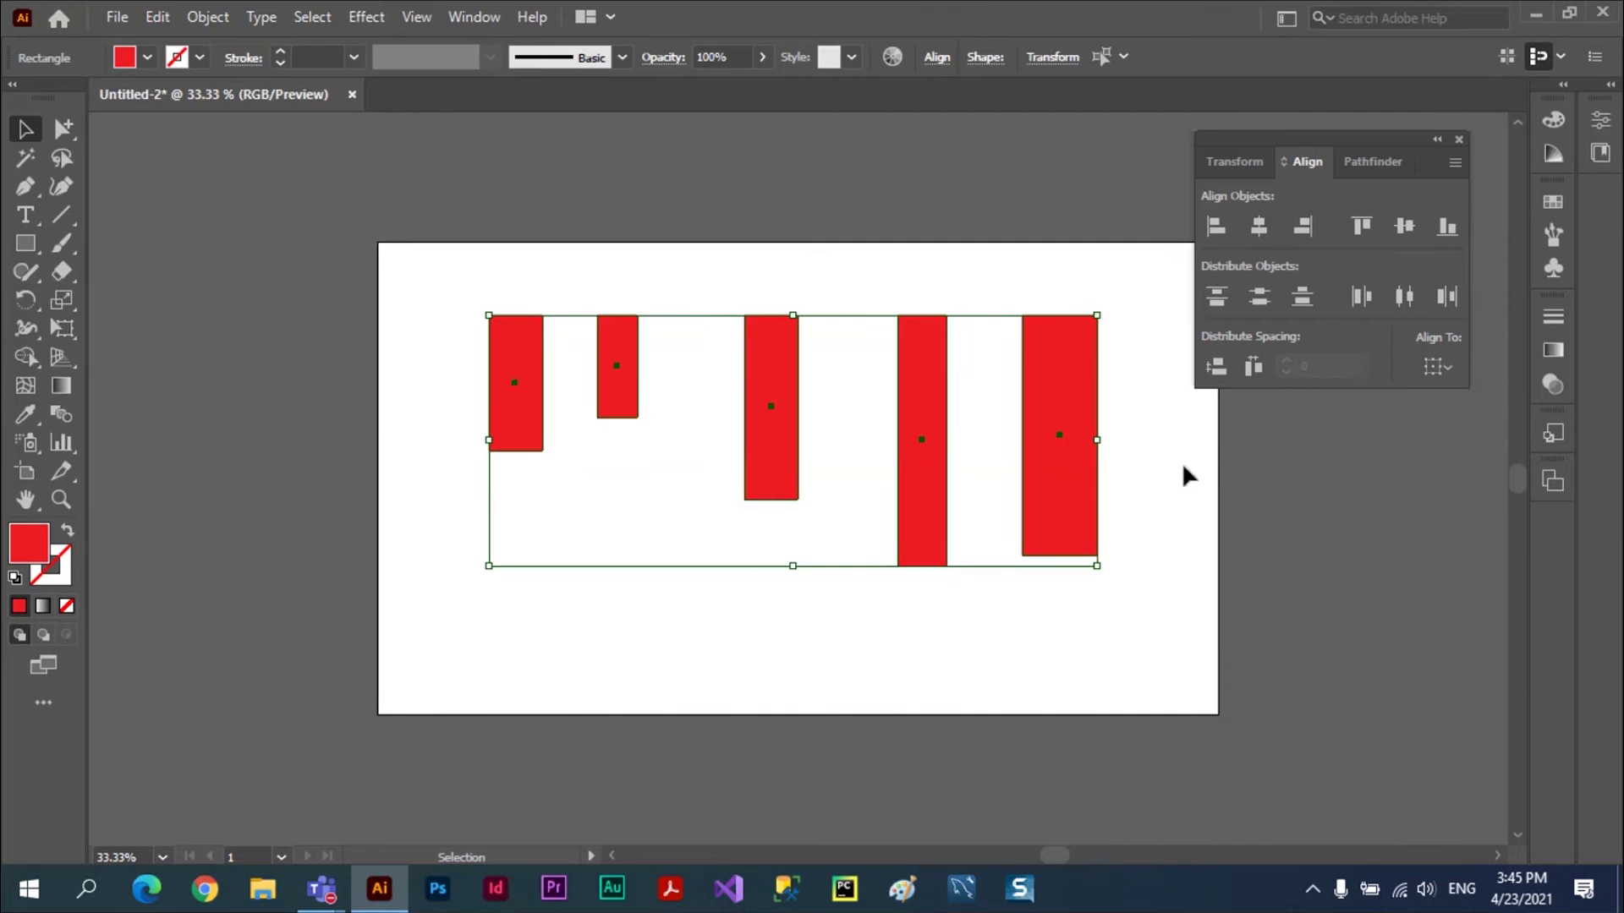
{"action": "key", "text": "ctrl"}
{"action": "key", "text": "ctrl+z"}
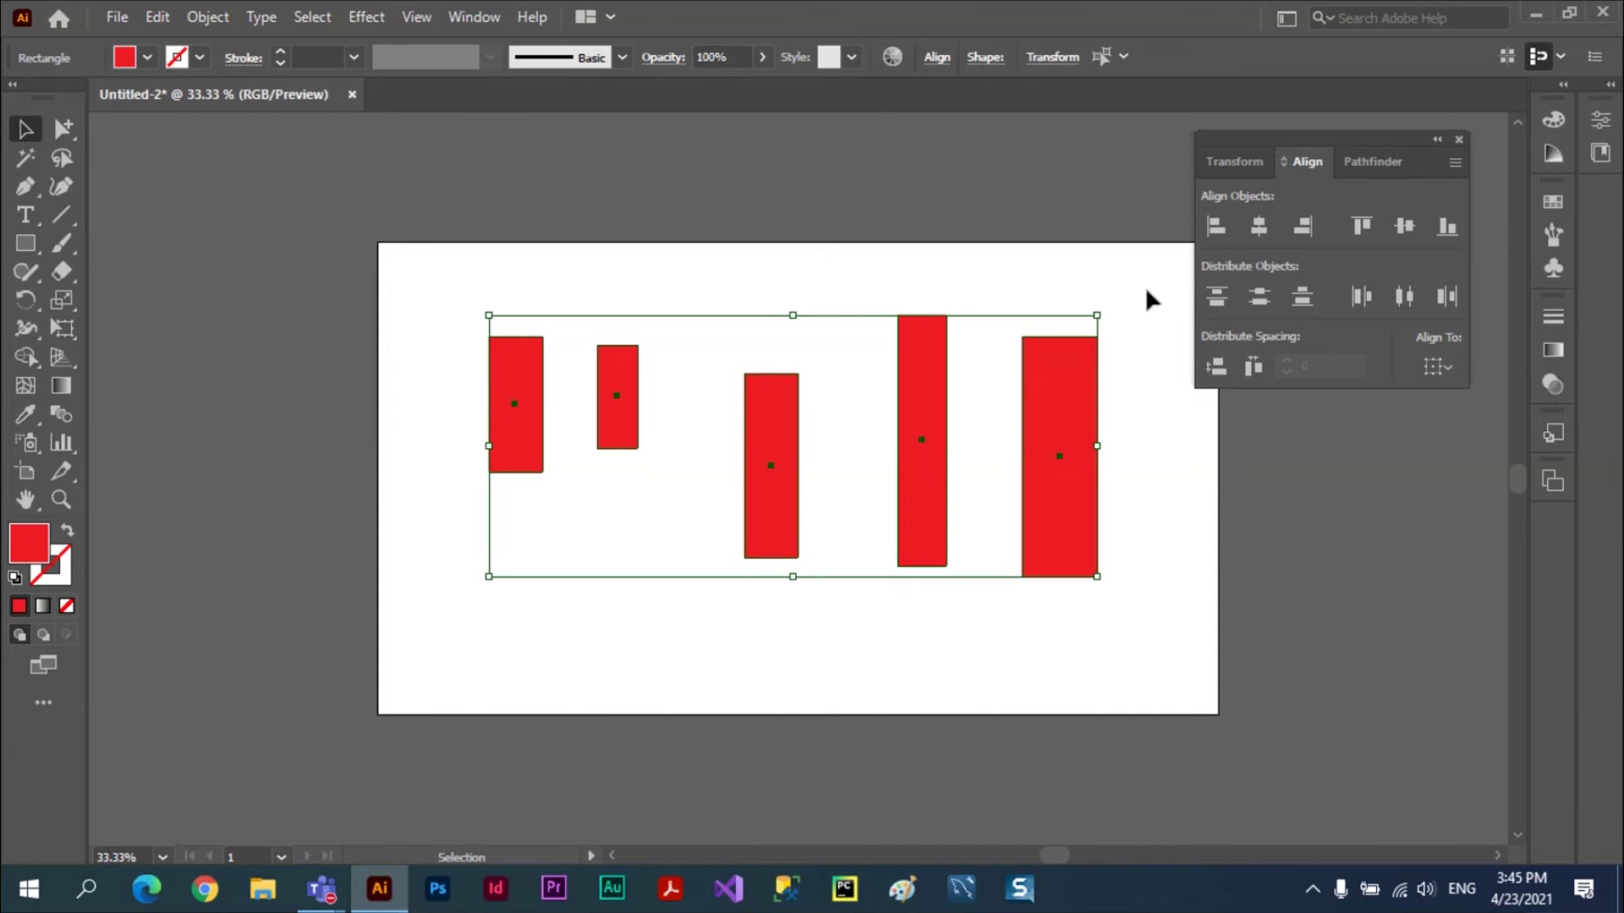
- After briefly deselecting, marquee-select all five staggered red rectangles again
{"action": "left_click", "coordinate": [436, 293]}
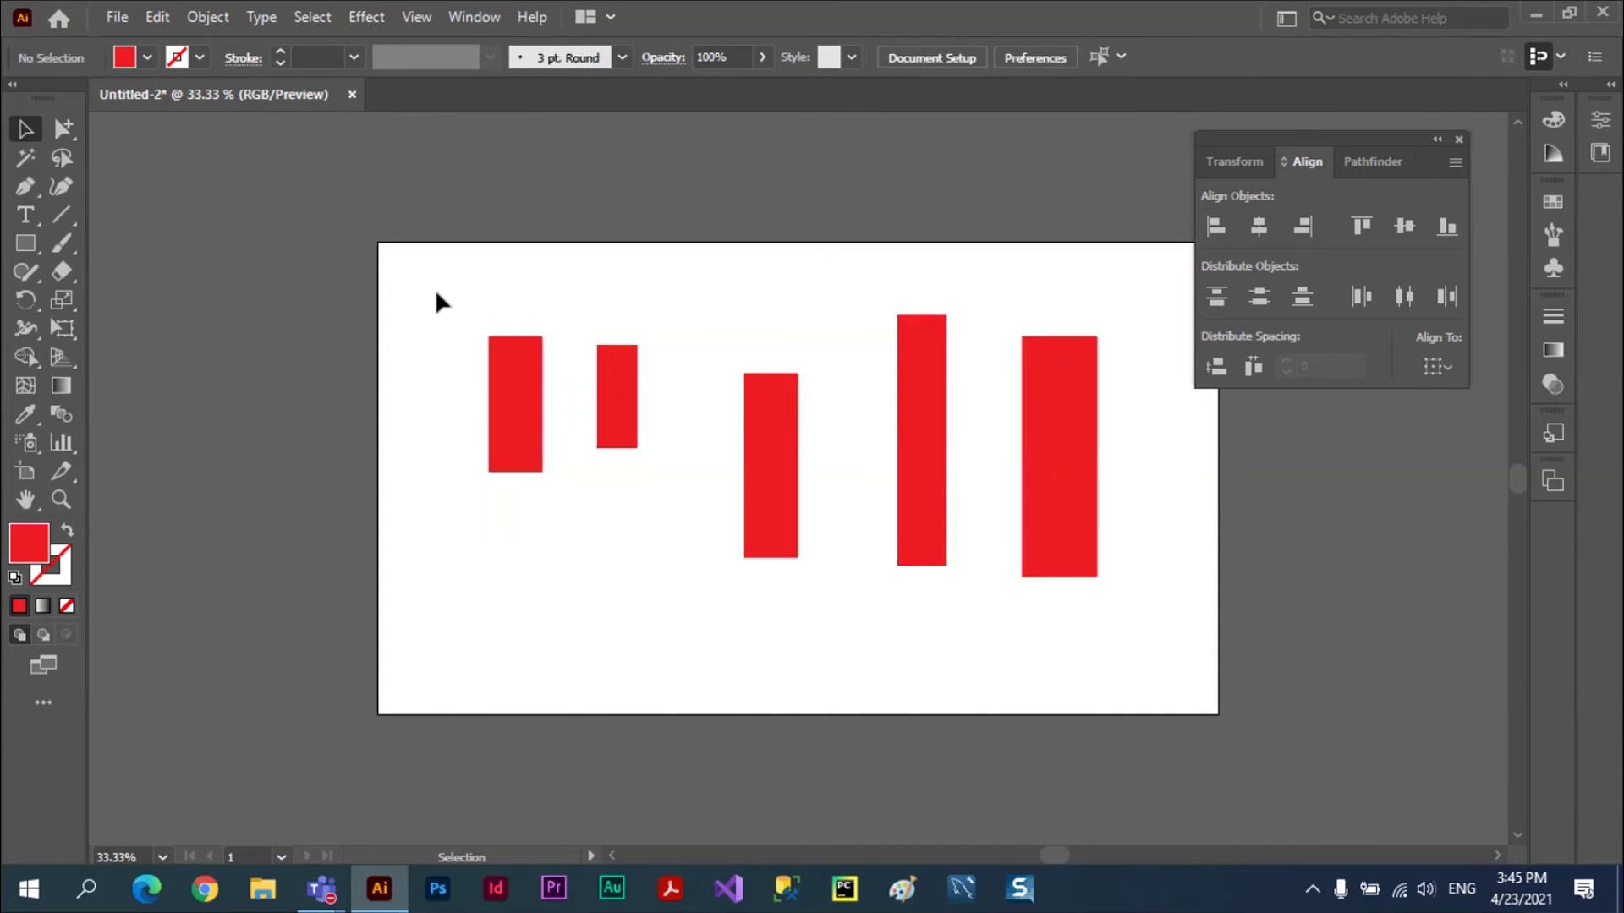
{"action": "left_click", "coordinate": [1451, 368]}
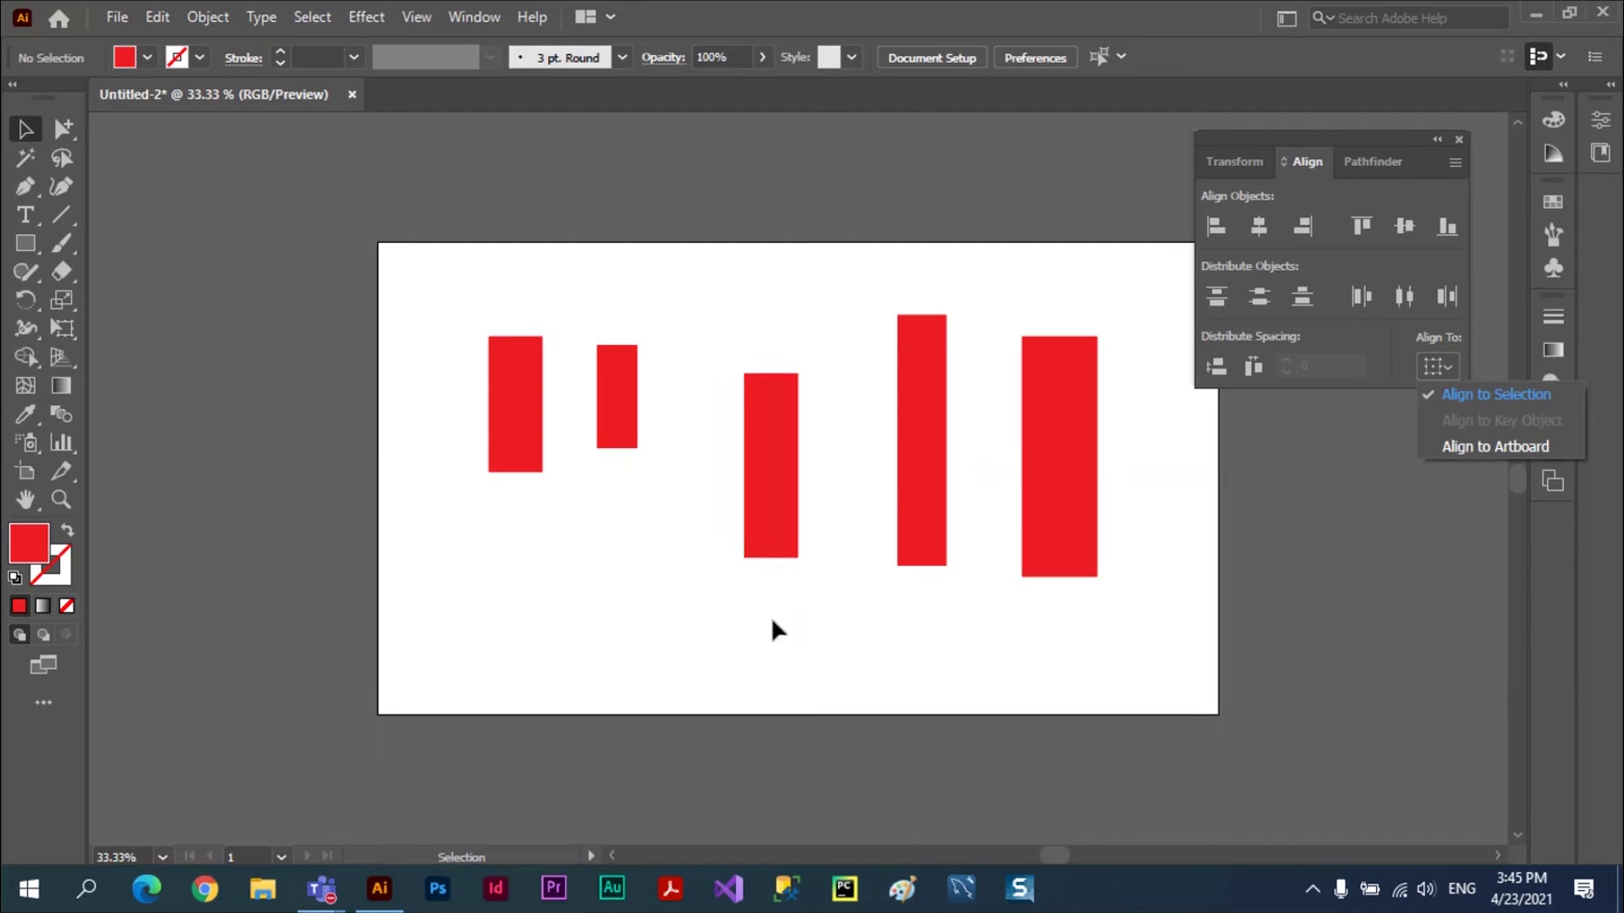
{"action": "left_click", "coordinate": [411, 325]}
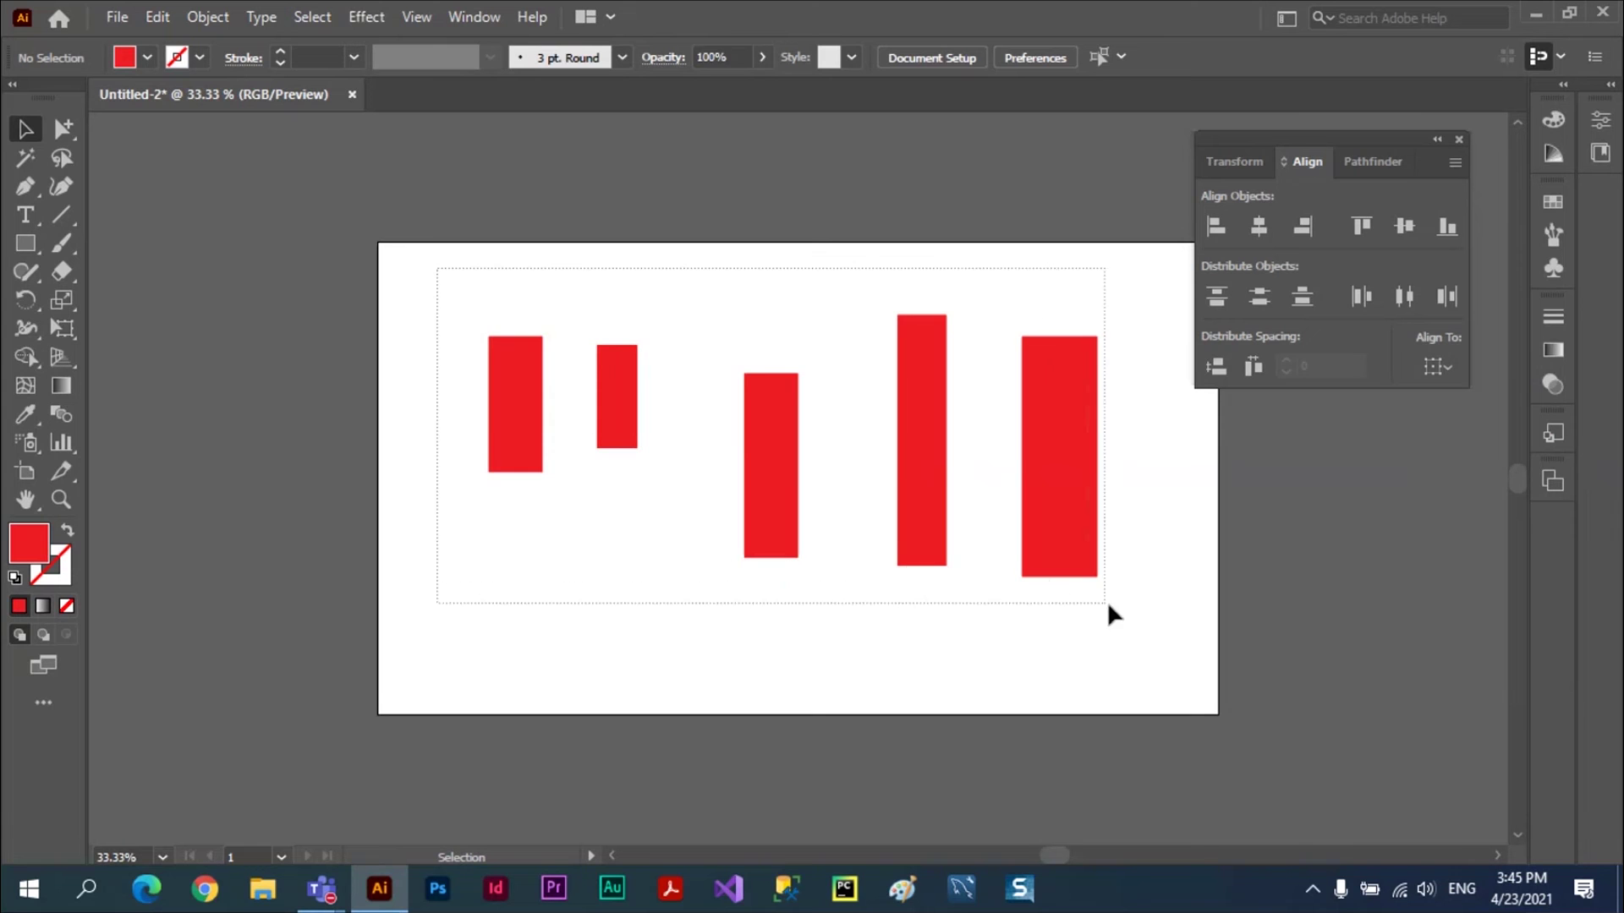
{"action": "left_click_drag", "start_coordinate": [454, 301], "coordinate": [1108, 601]}
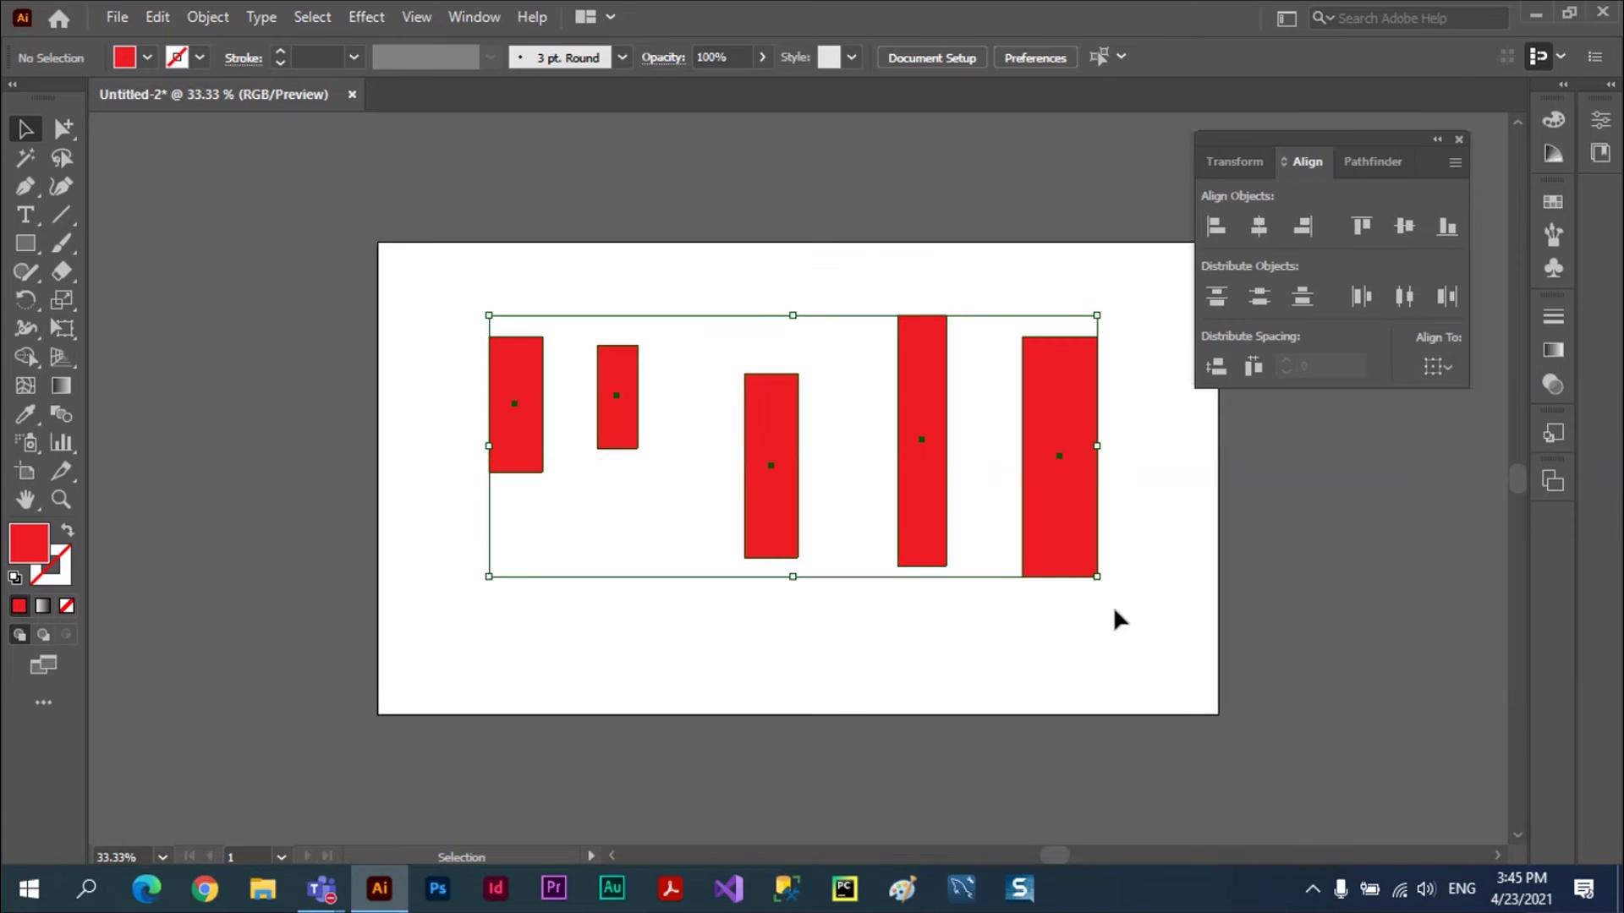
{"action": "left_click", "coordinate": [772, 402]}
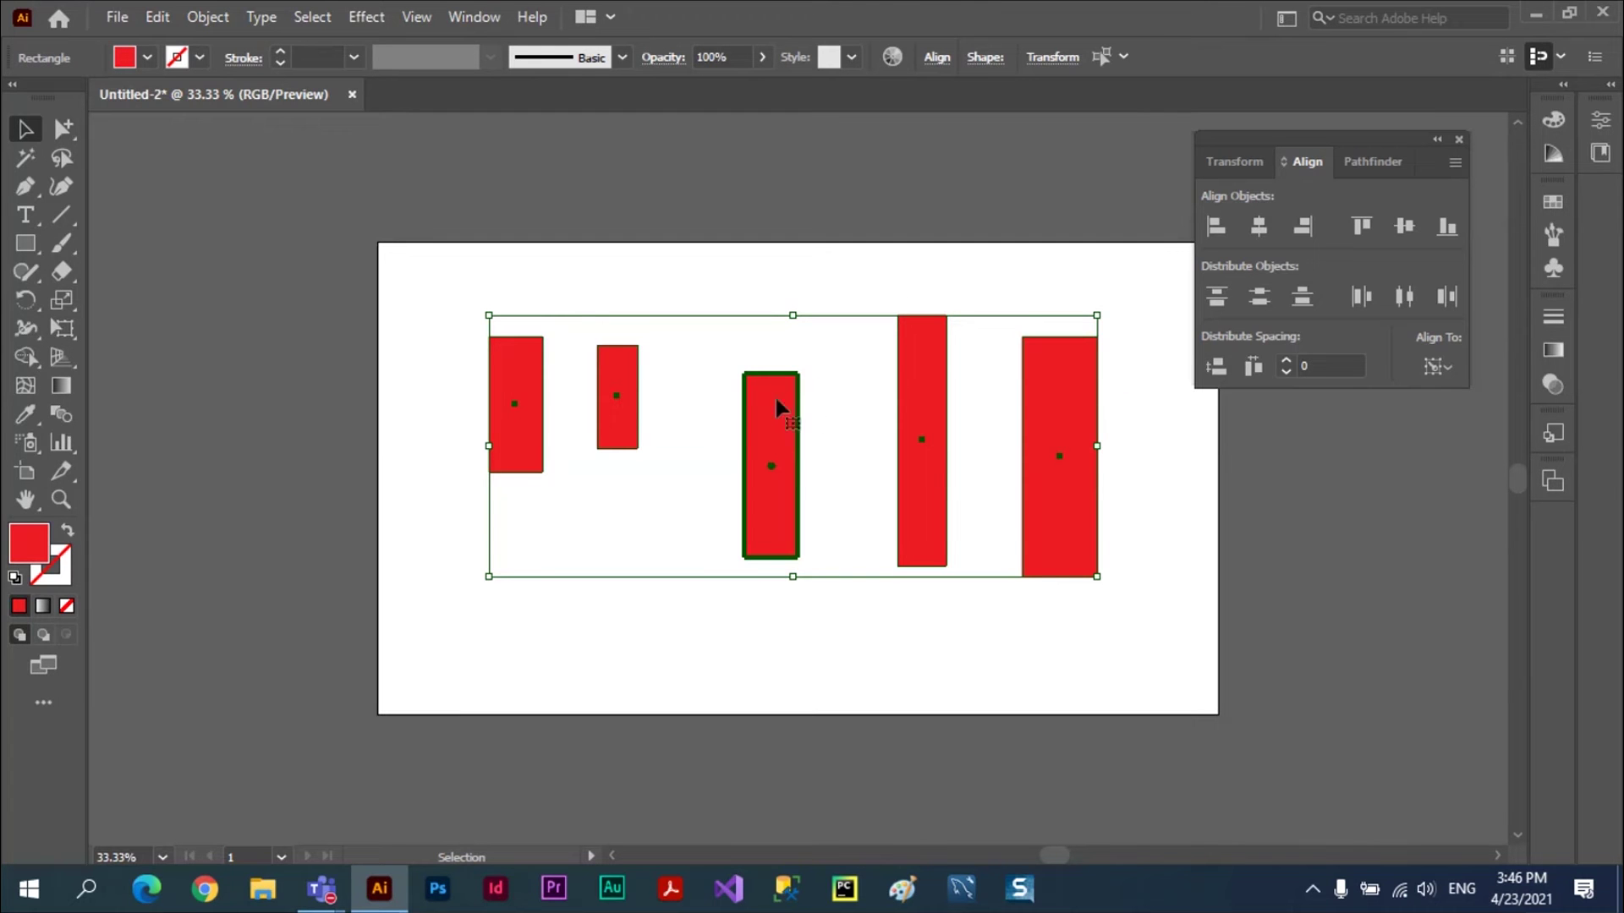
{"action": "left_click", "coordinate": [1444, 367]}
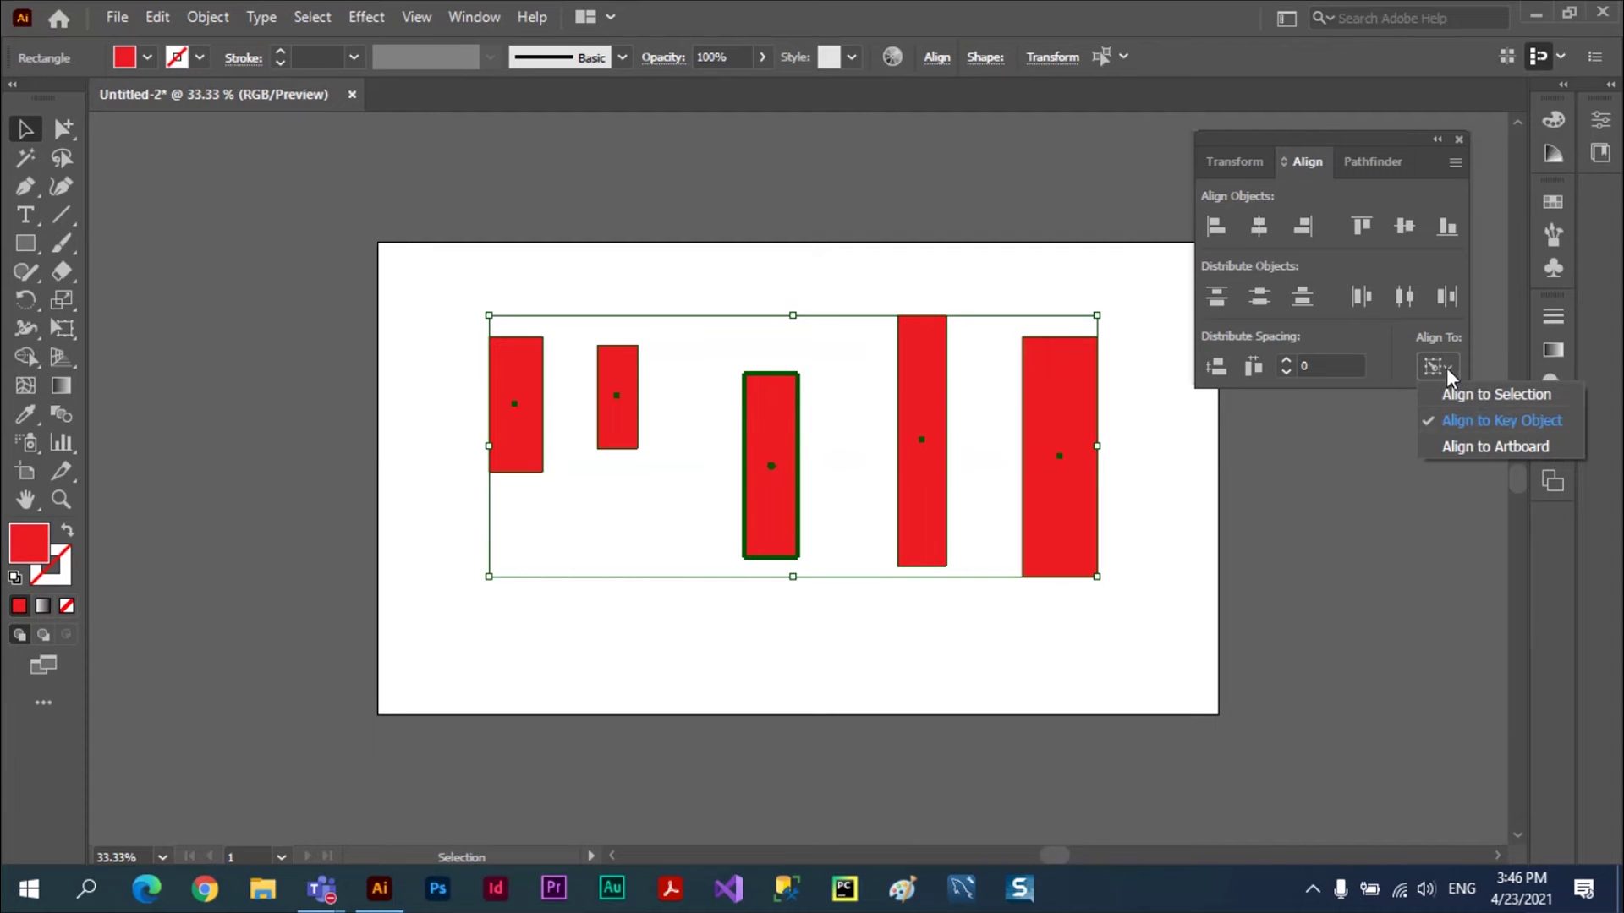
{"action": "left_click", "coordinate": [1511, 419]}
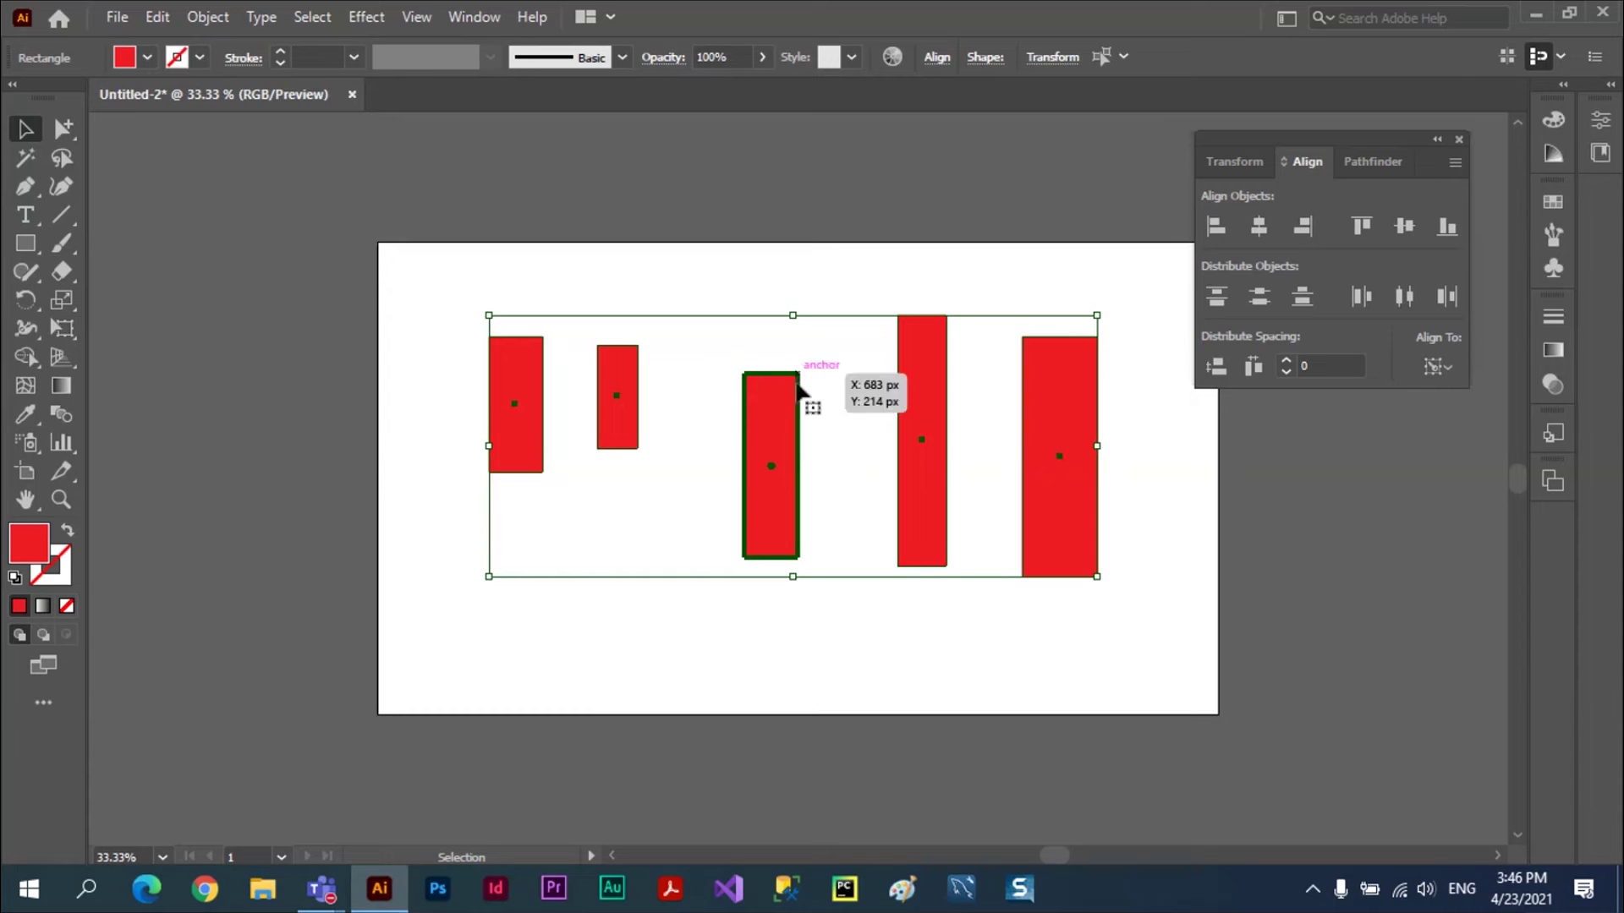
{"action": "left_click", "coordinate": [1358, 228]}
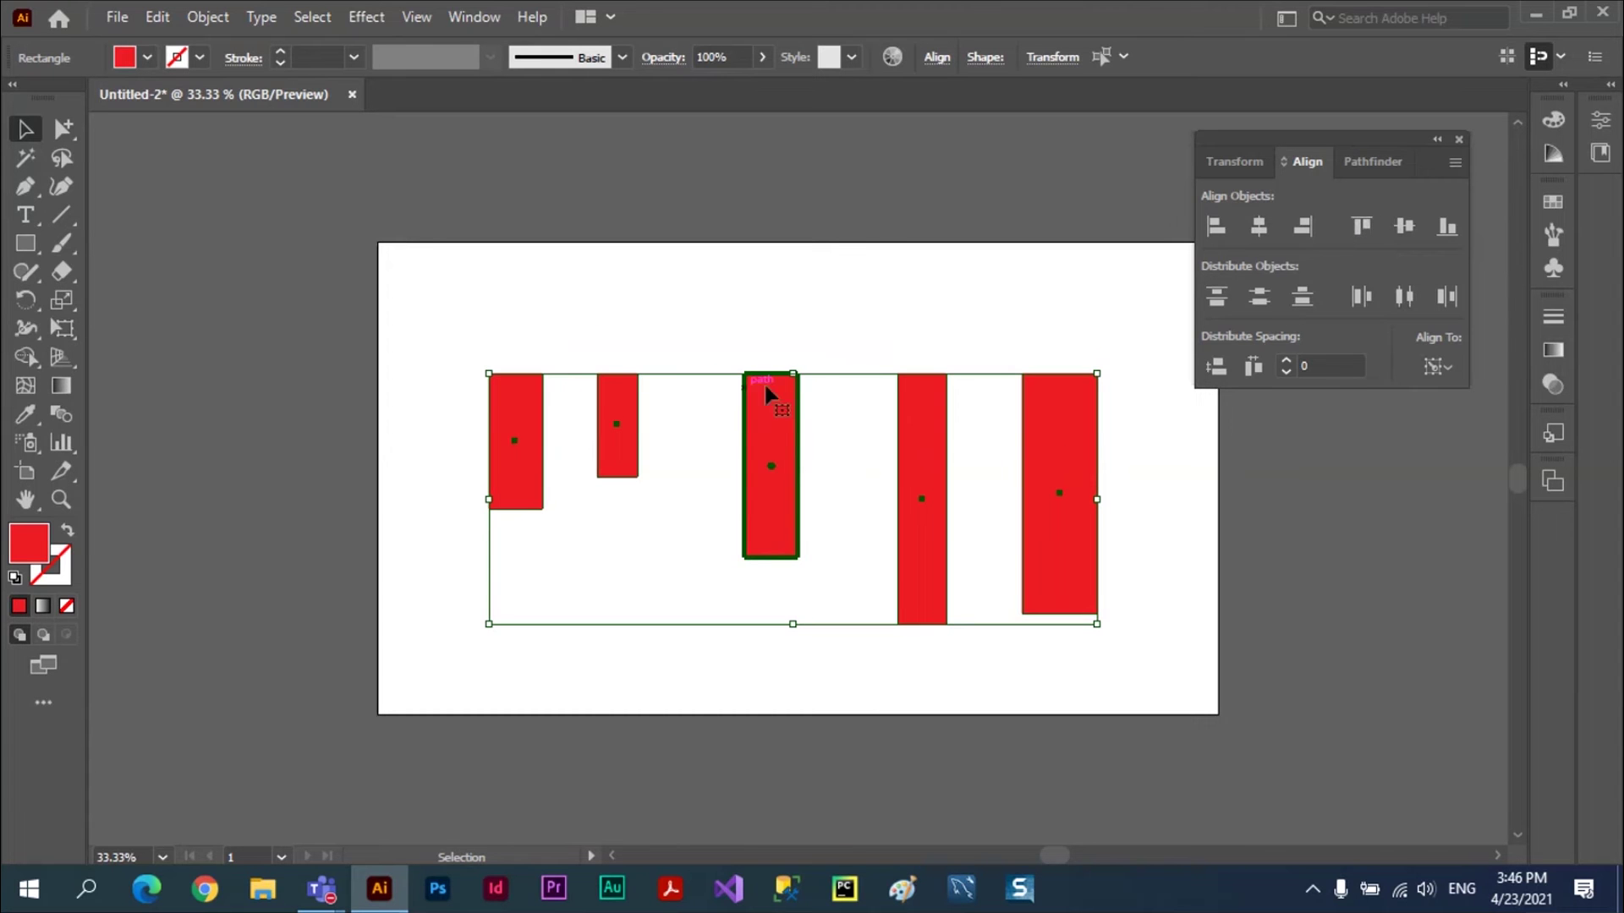
{"action": "key", "text": "ctrl+z"}
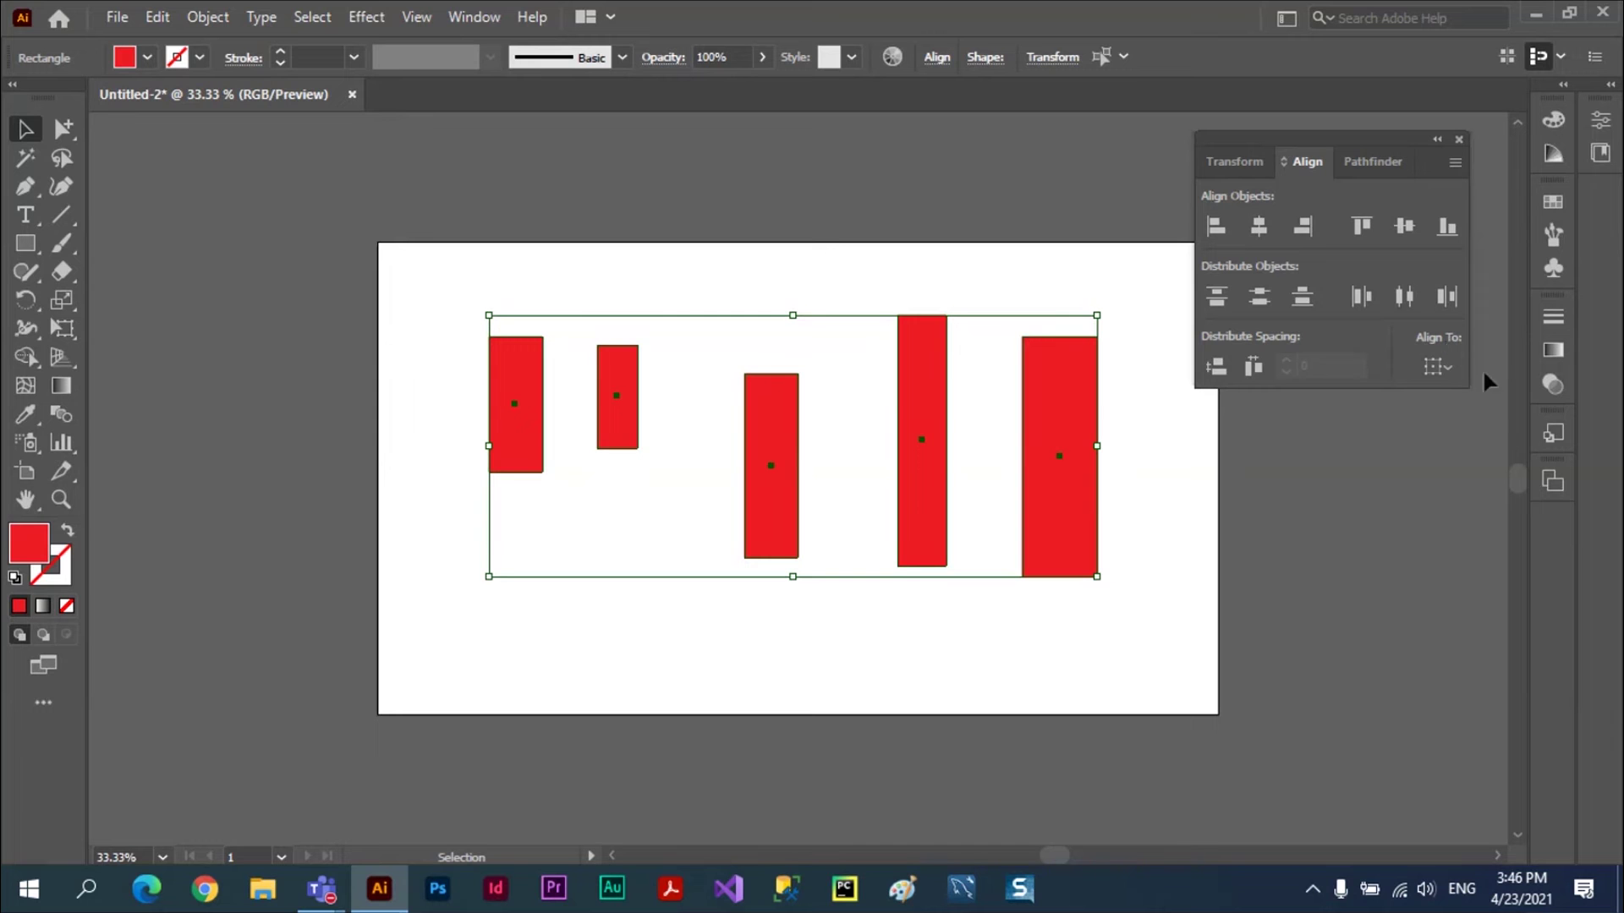
{"action": "left_click", "coordinate": [1455, 374]}
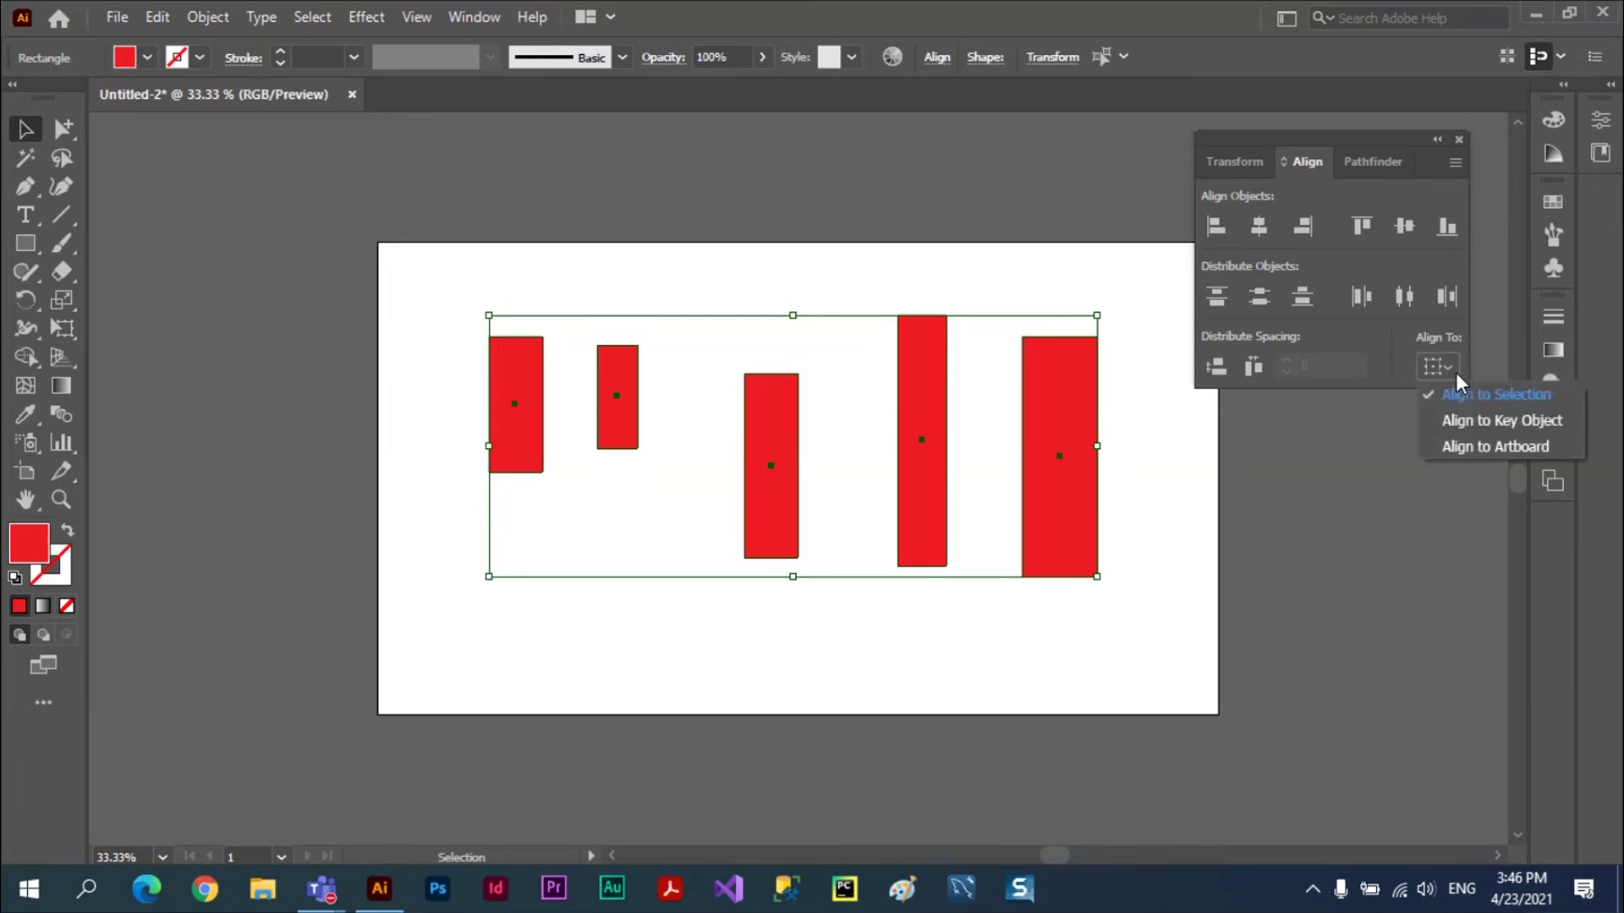
{"action": "left_click", "coordinate": [1509, 449]}
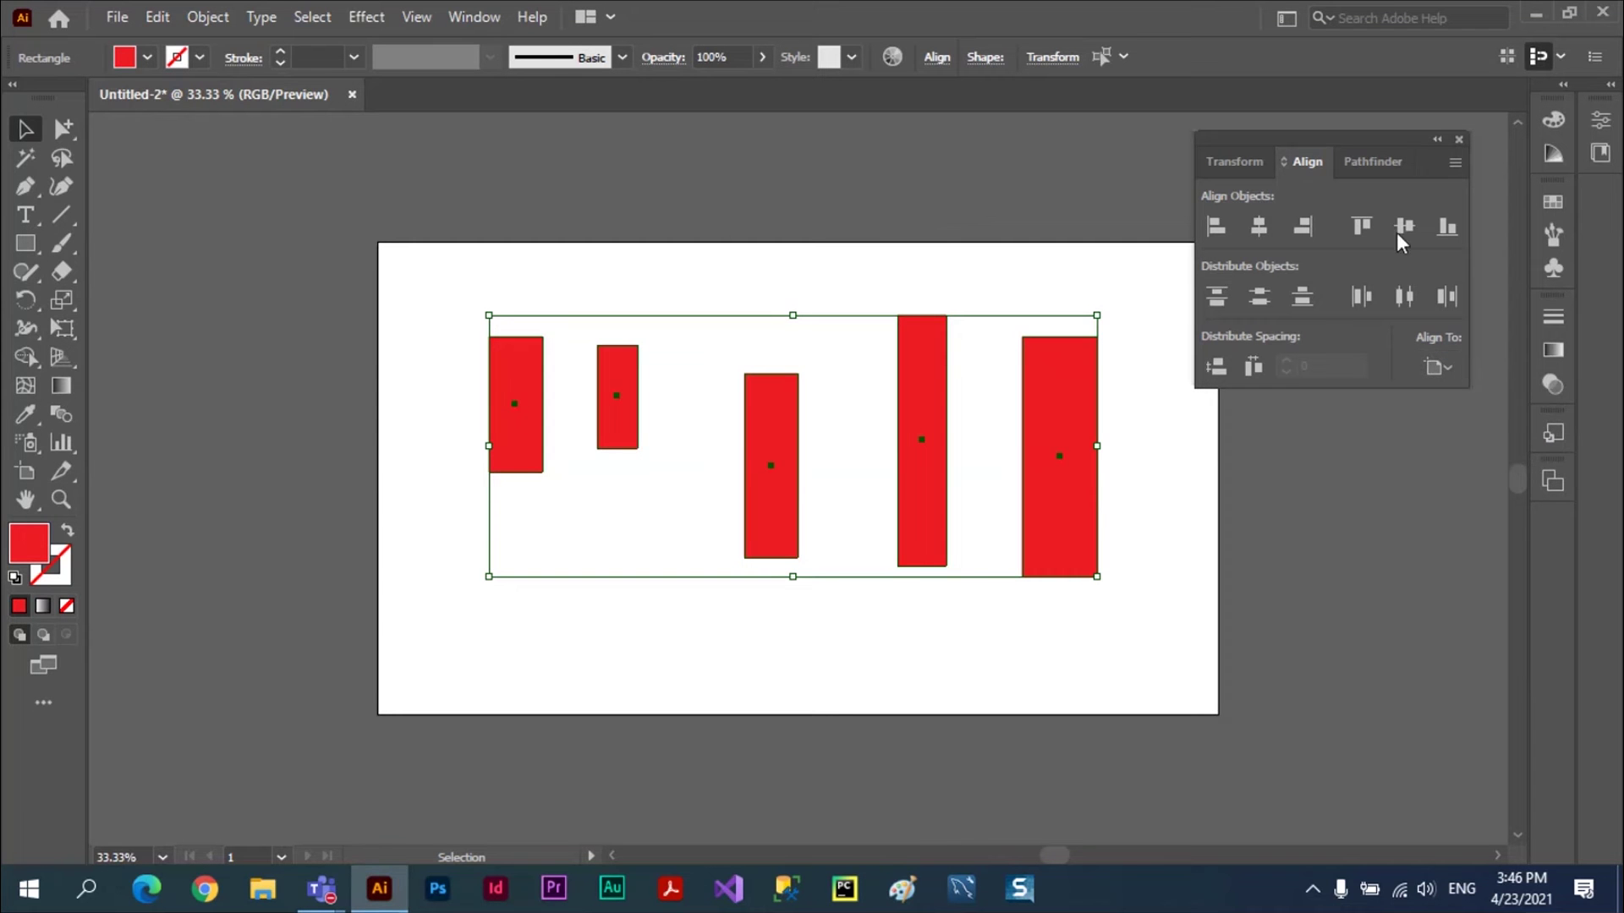
{"action": "left_click", "coordinate": [1362, 225]}
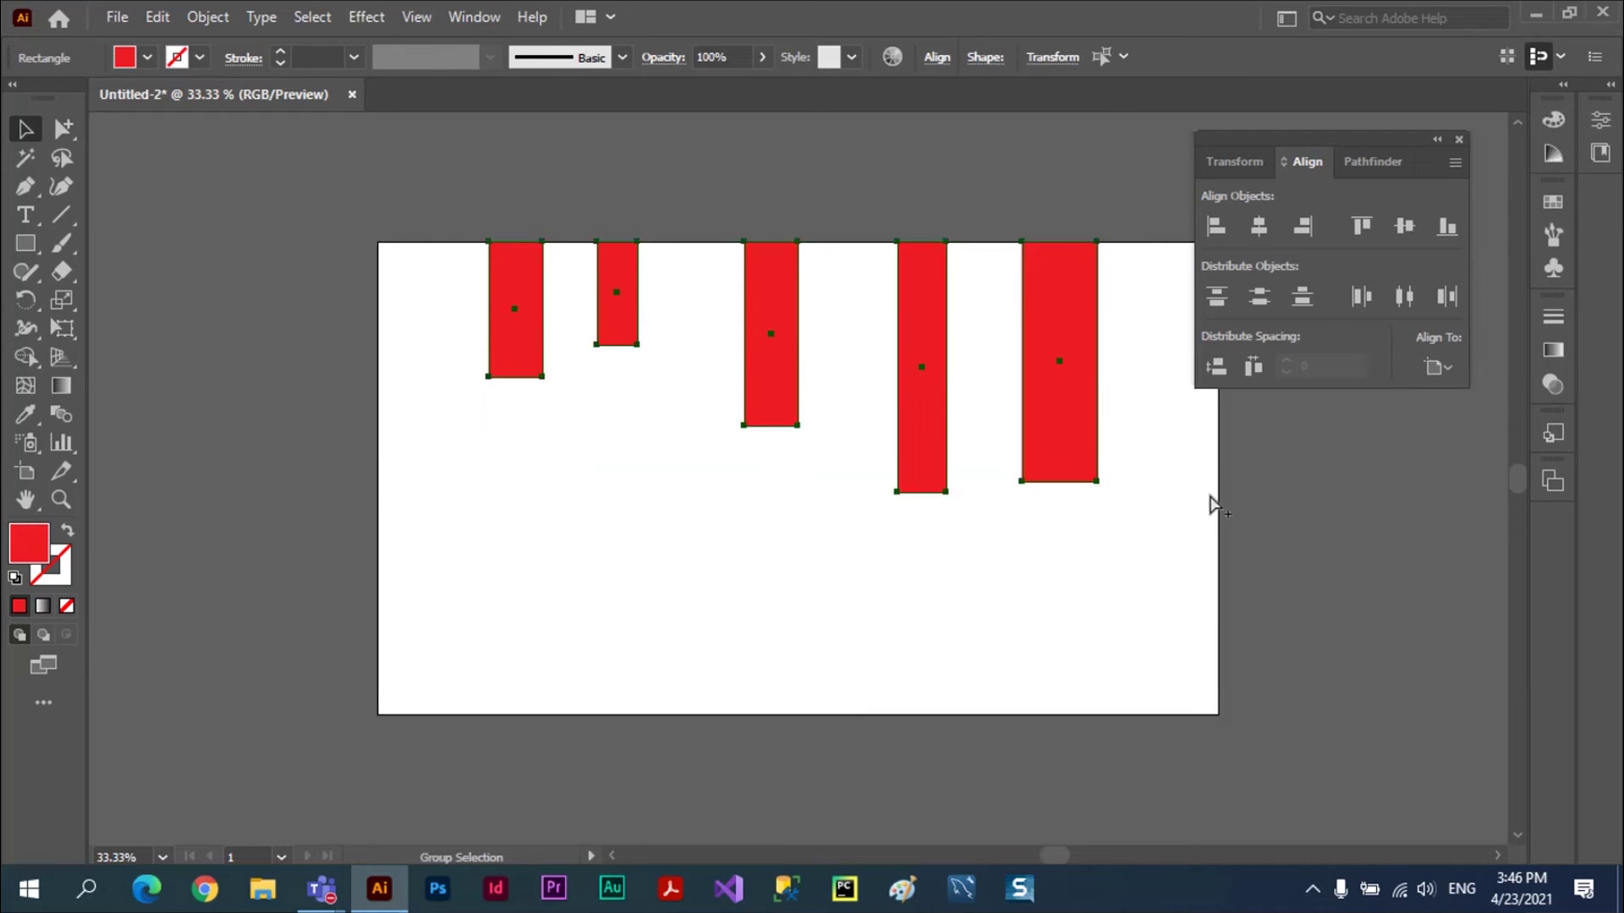
{"action": "key", "text": "ctrl+z"}
{"action": "left_click", "coordinate": [1444, 368]}
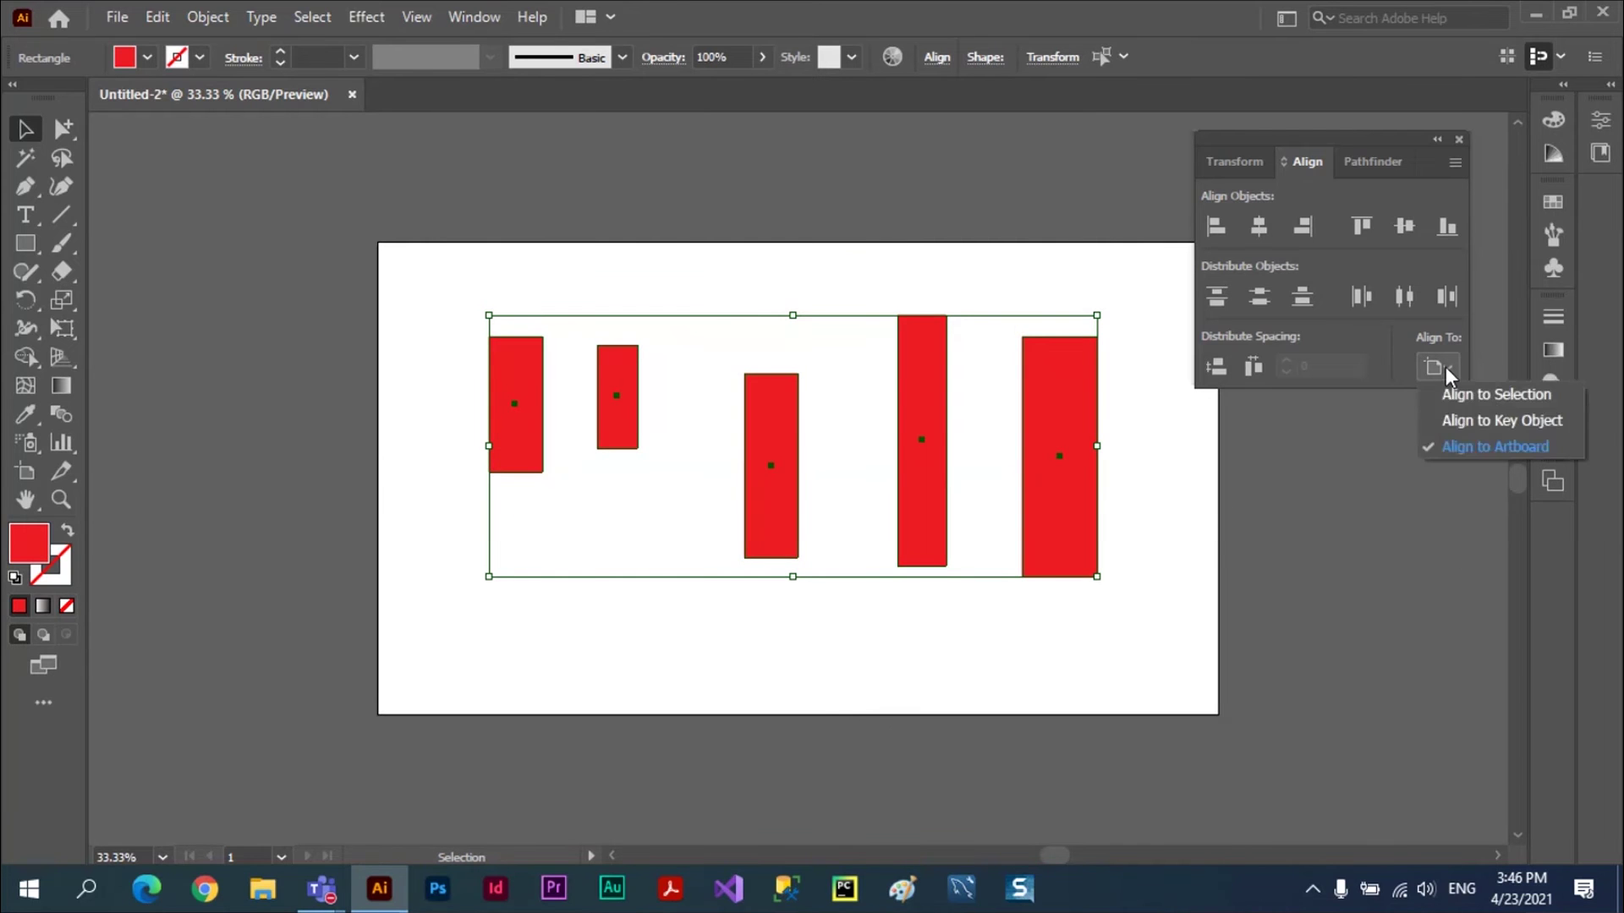
{"action": "left_click", "coordinate": [1511, 395]}
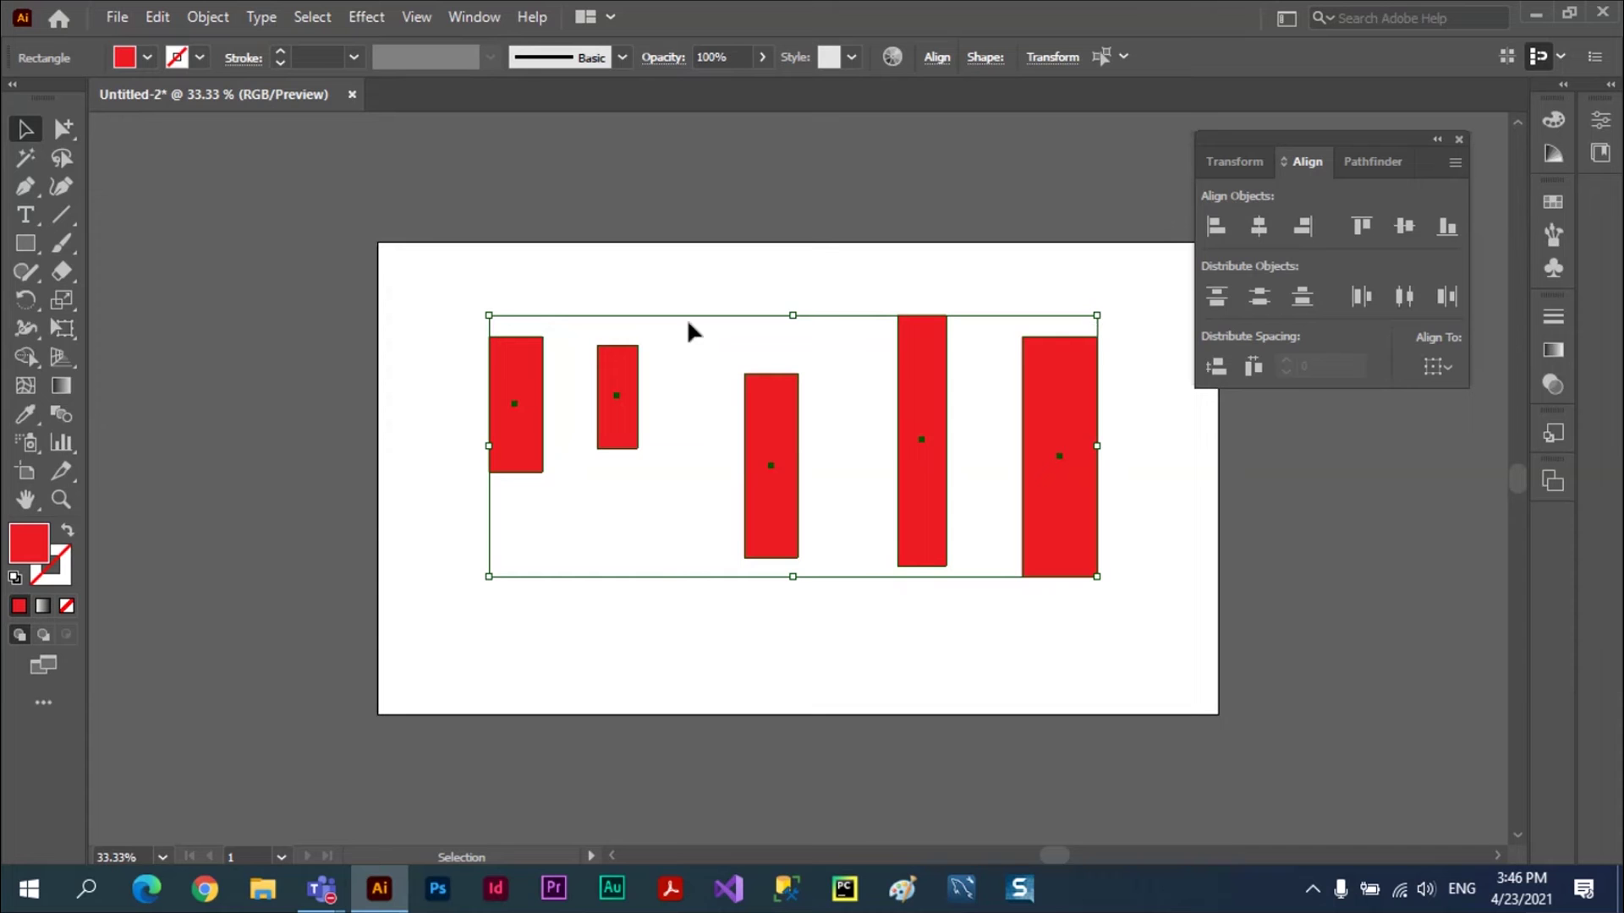
{"action": "left_click", "coordinate": [1359, 226]}
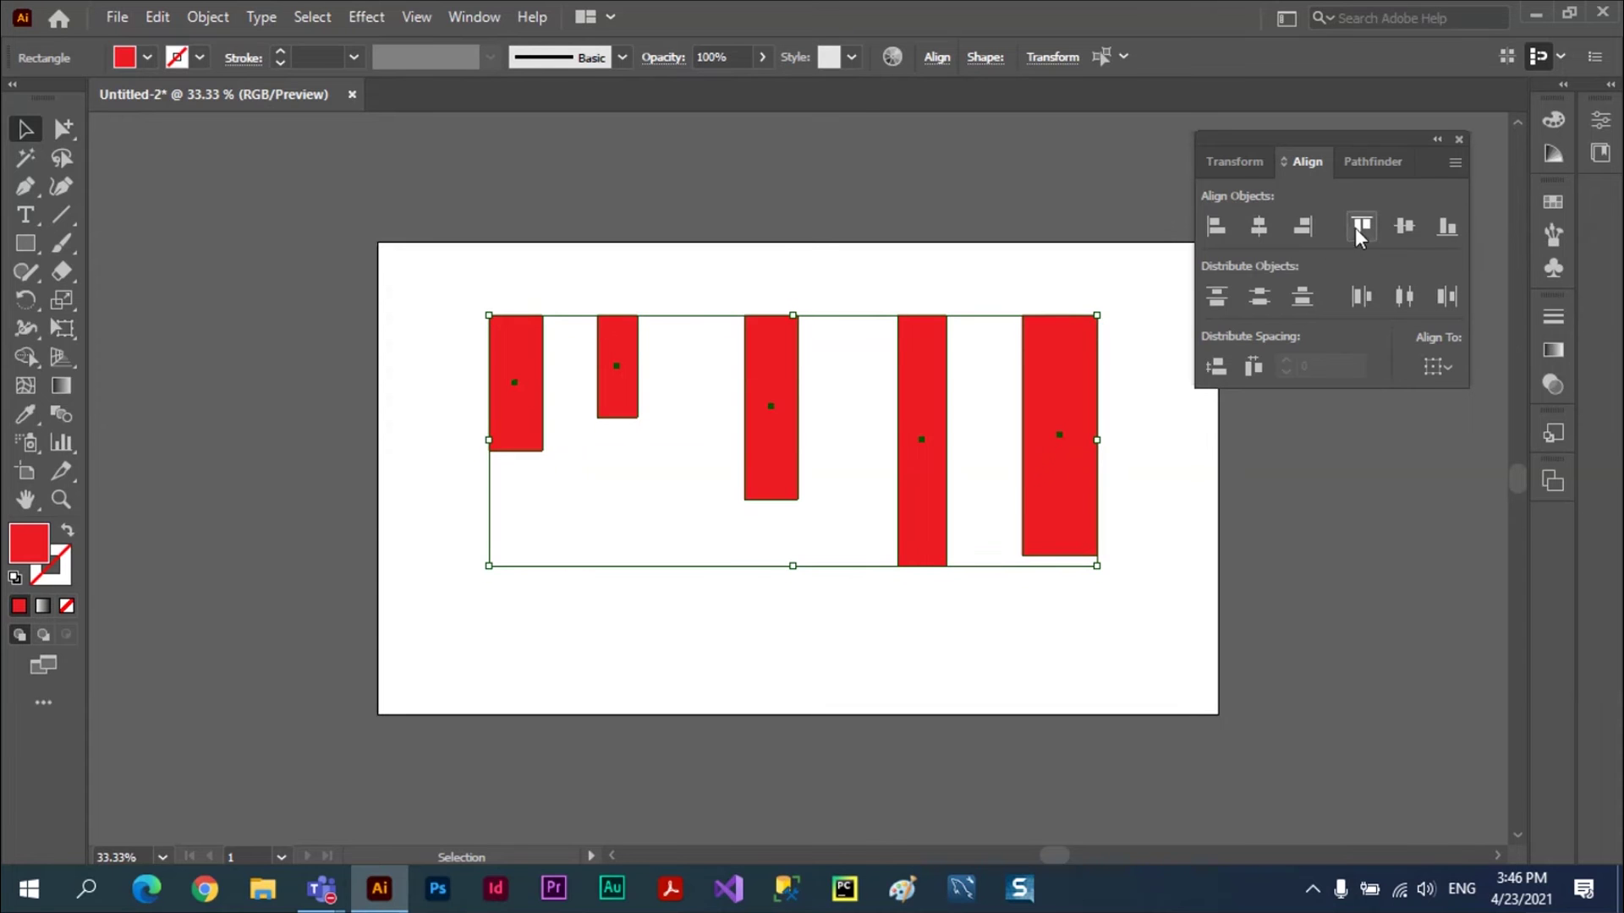
{"action": "key", "text": "ctrl+z"}
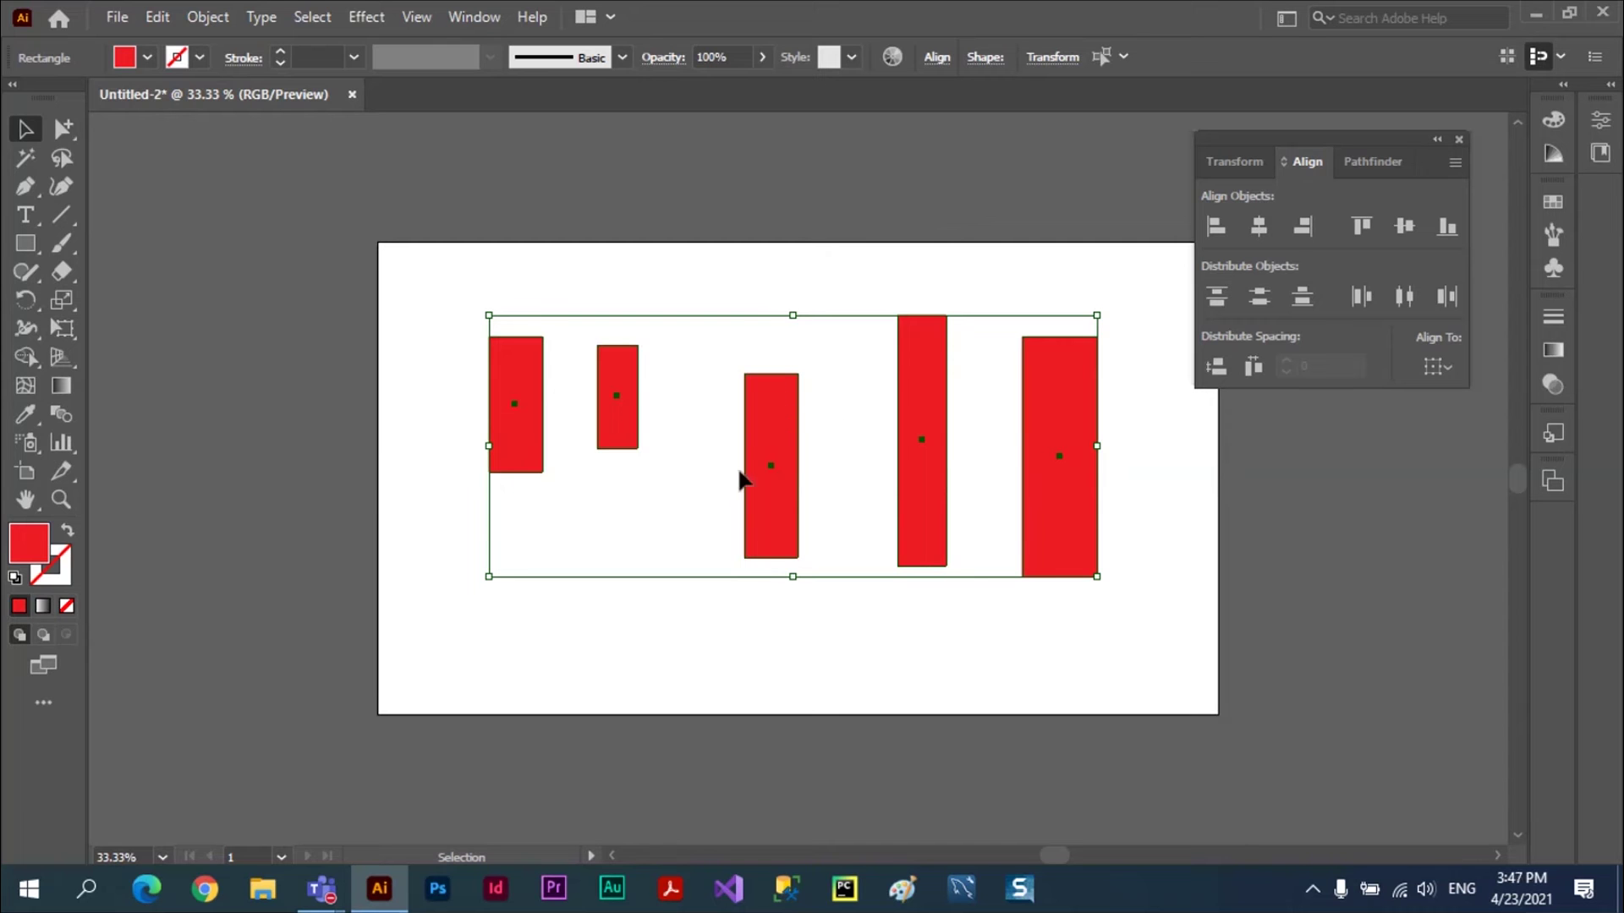
{"action": "left_click", "coordinate": [626, 377]}
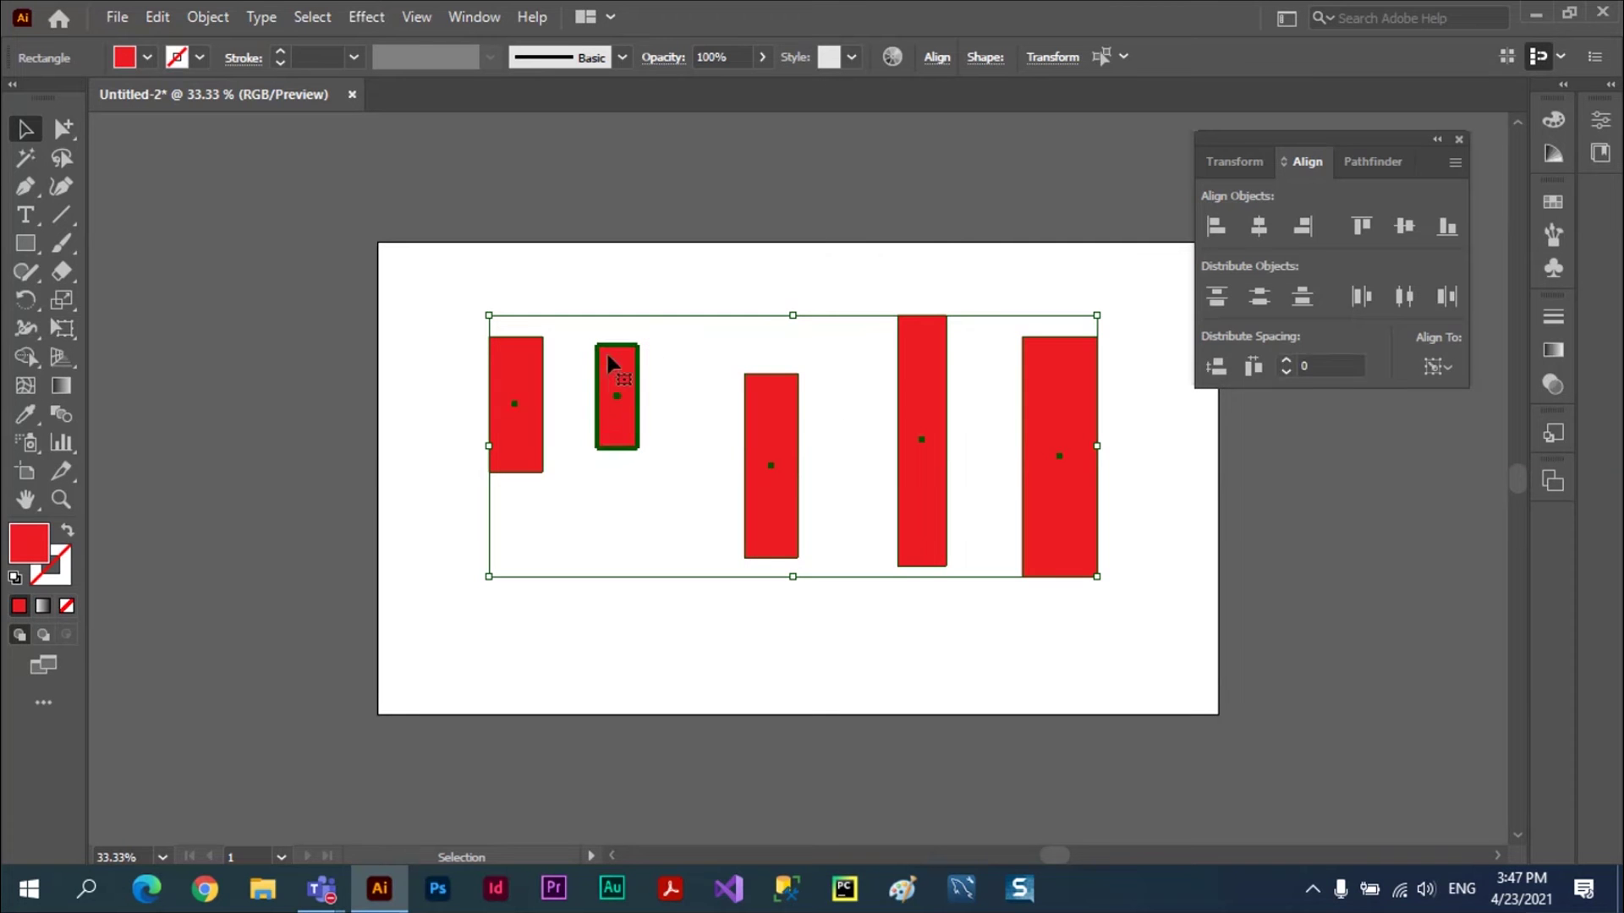
{"action": "left_click", "coordinate": [1446, 372]}
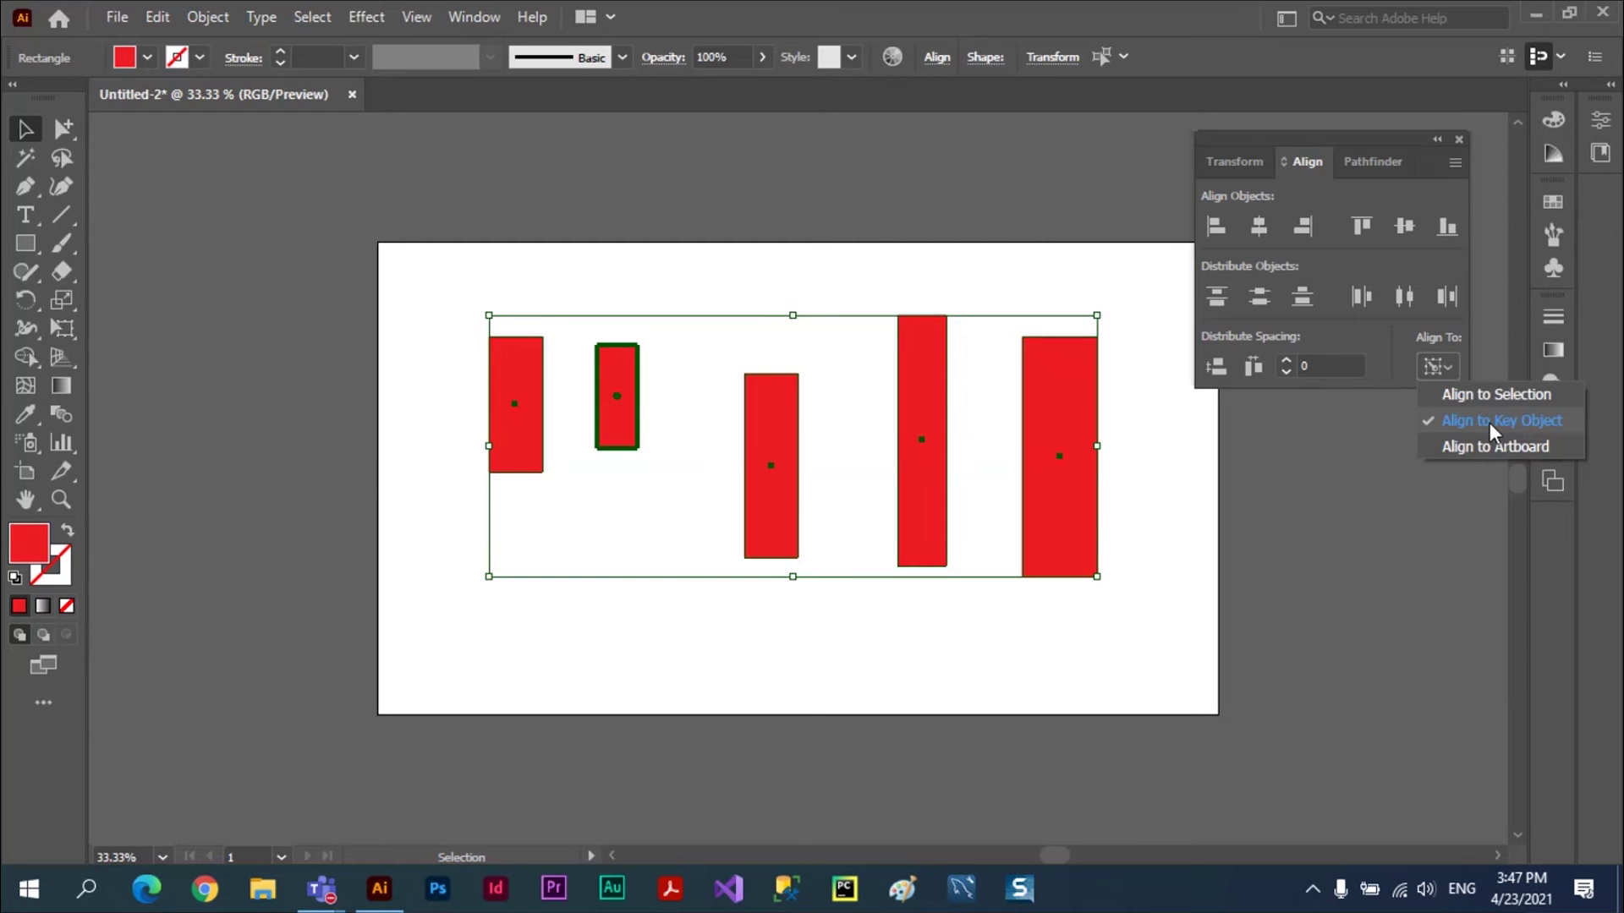
{"action": "left_click", "coordinate": [1489, 423]}
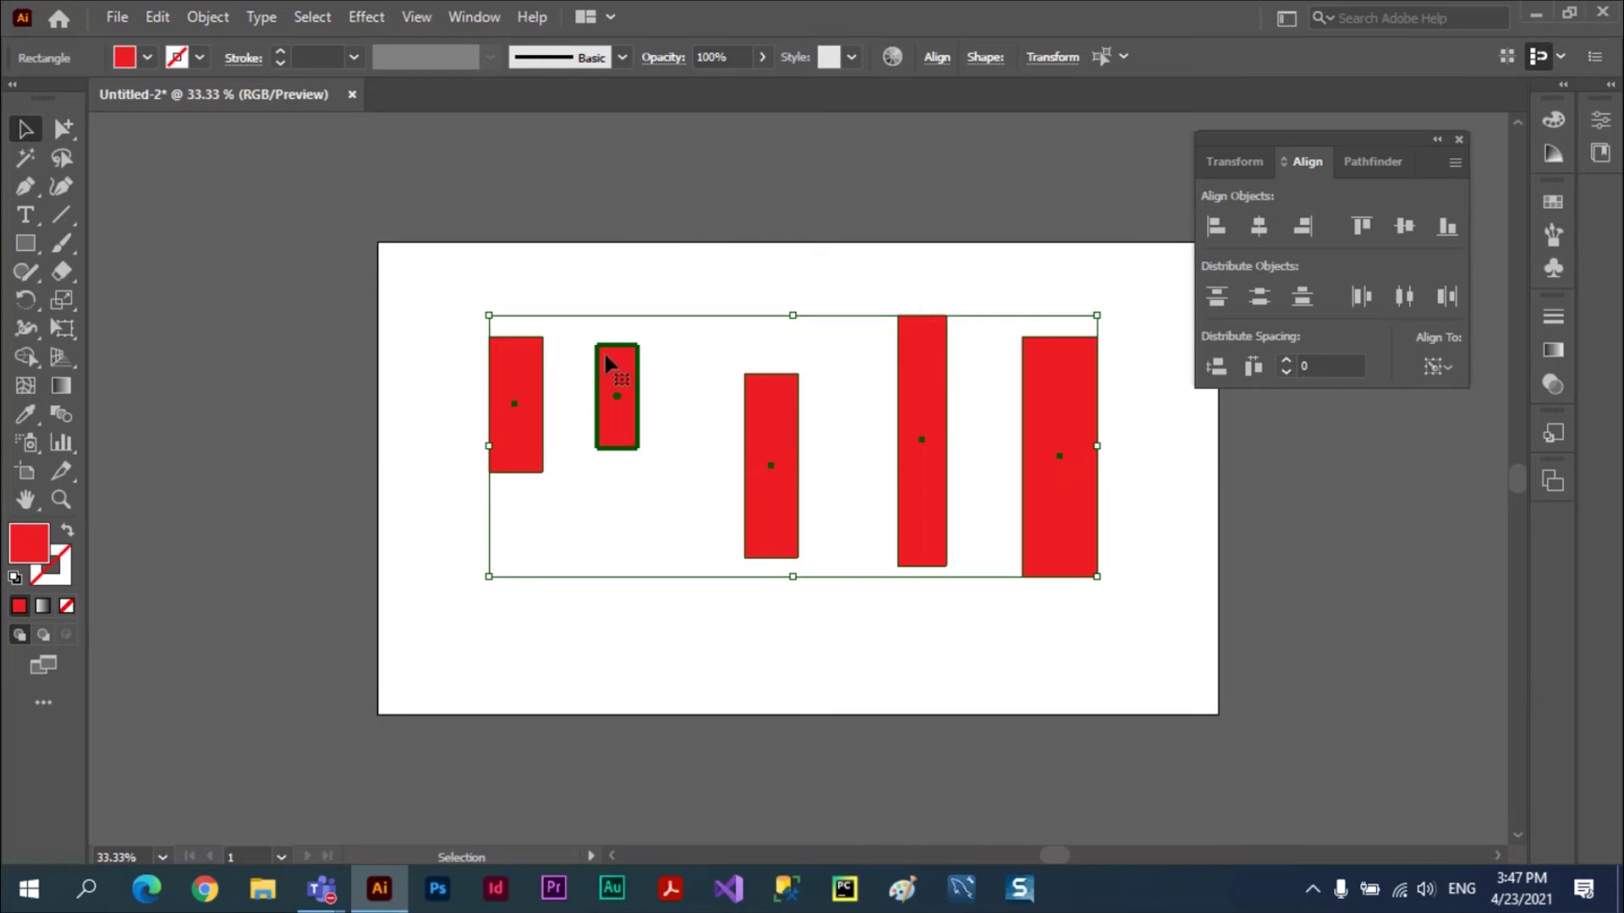
{"action": "left_click", "coordinate": [1362, 226]}
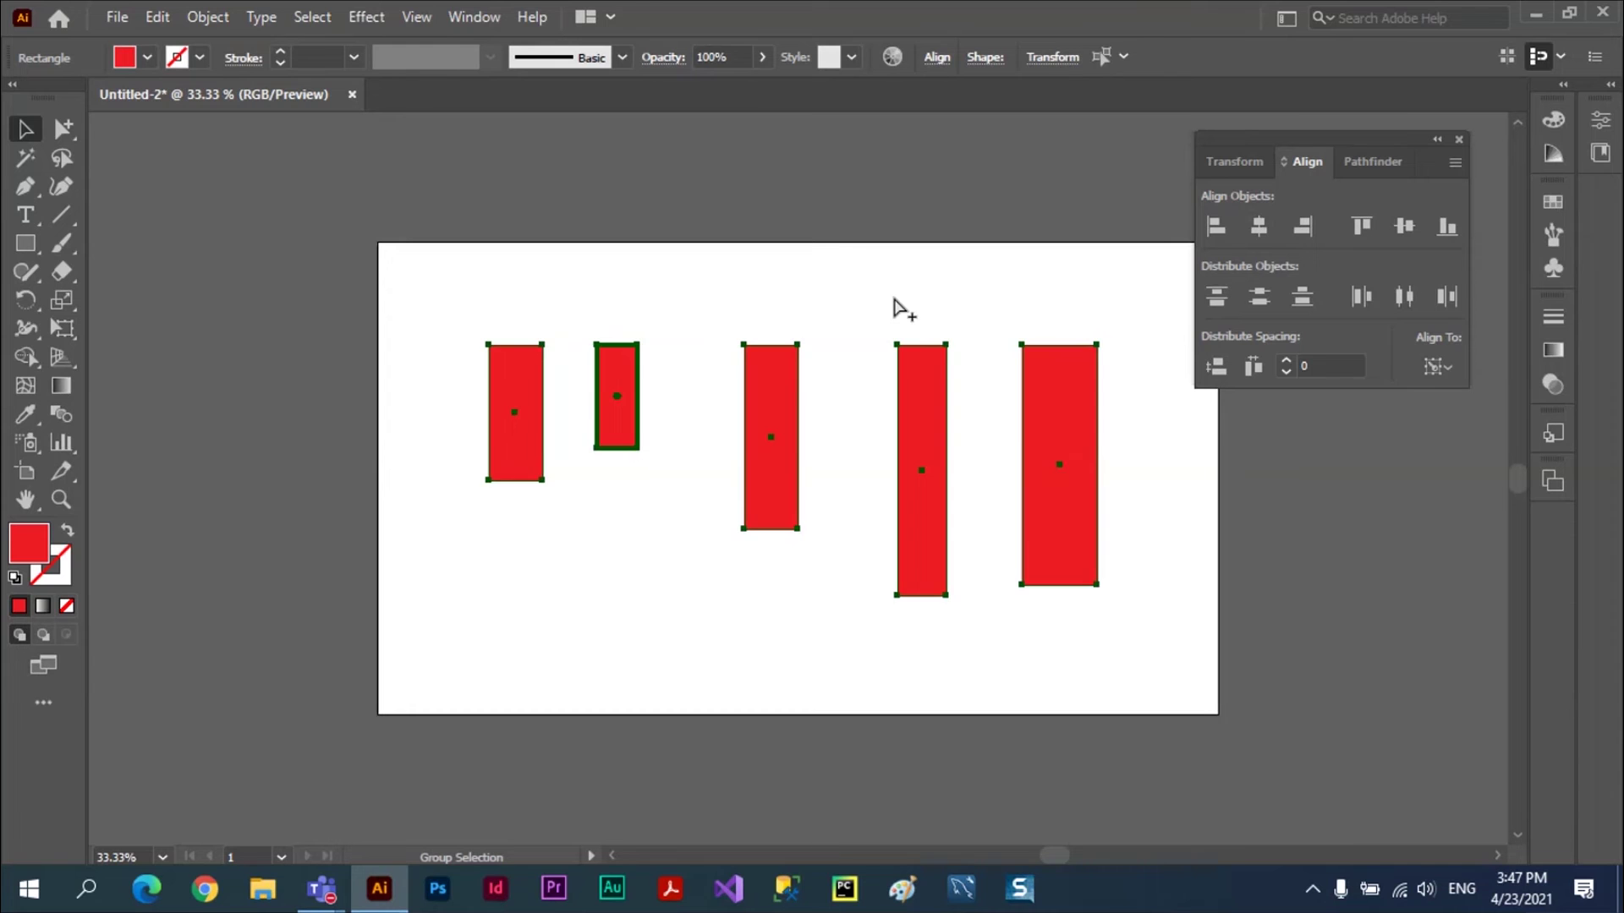
{"action": "key", "text": "ctrl+z"}
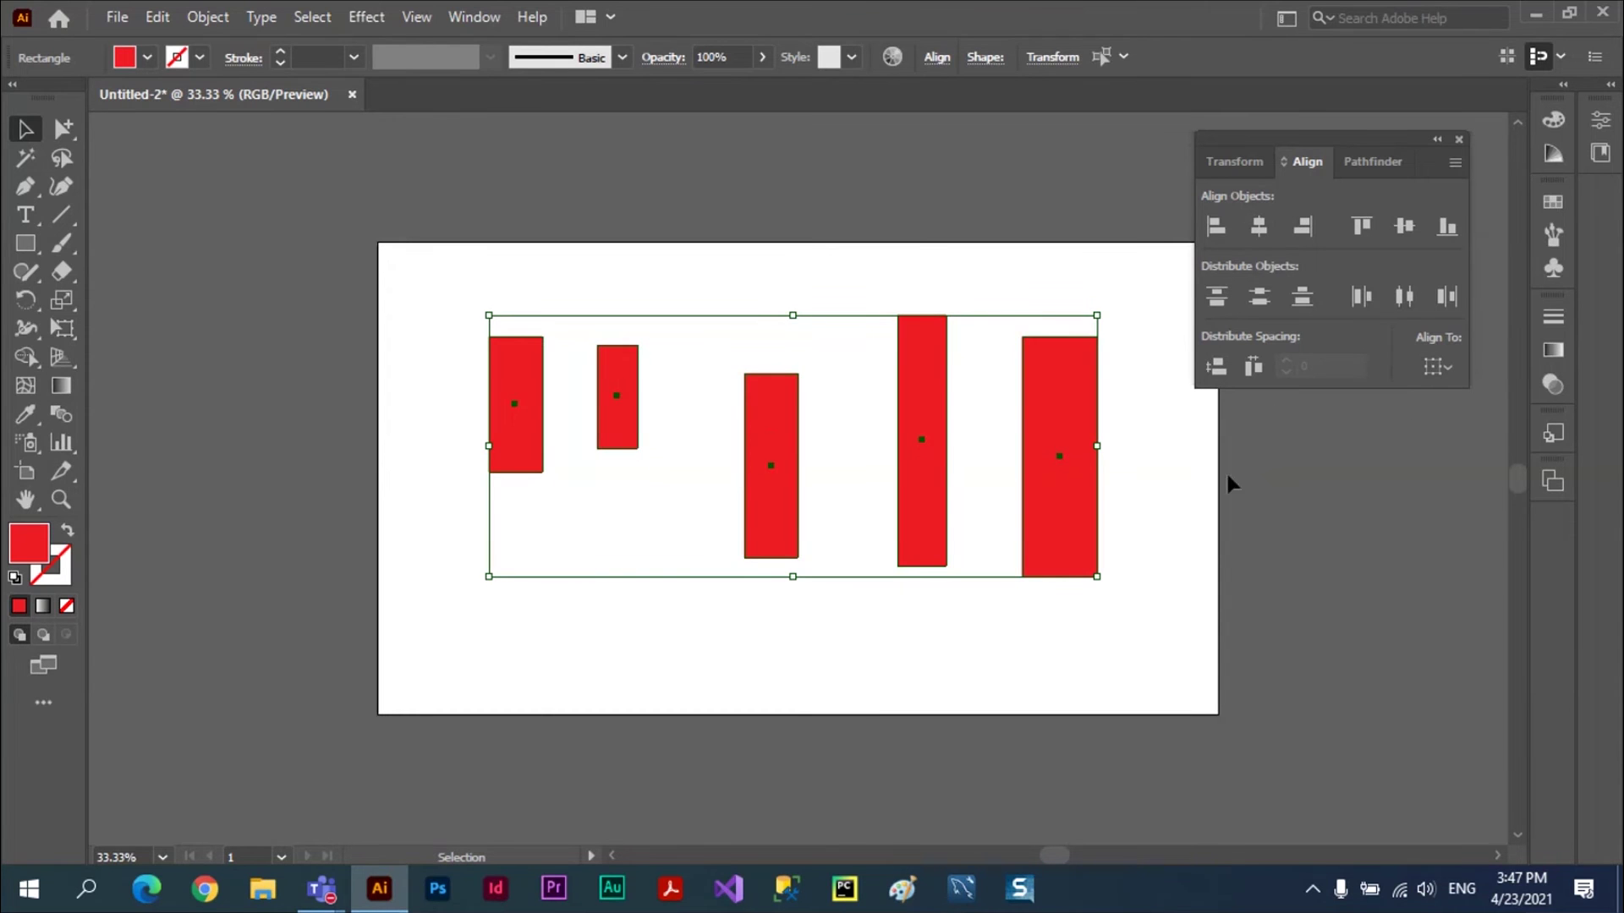
{"action": "left_click", "coordinate": [1198, 476]}
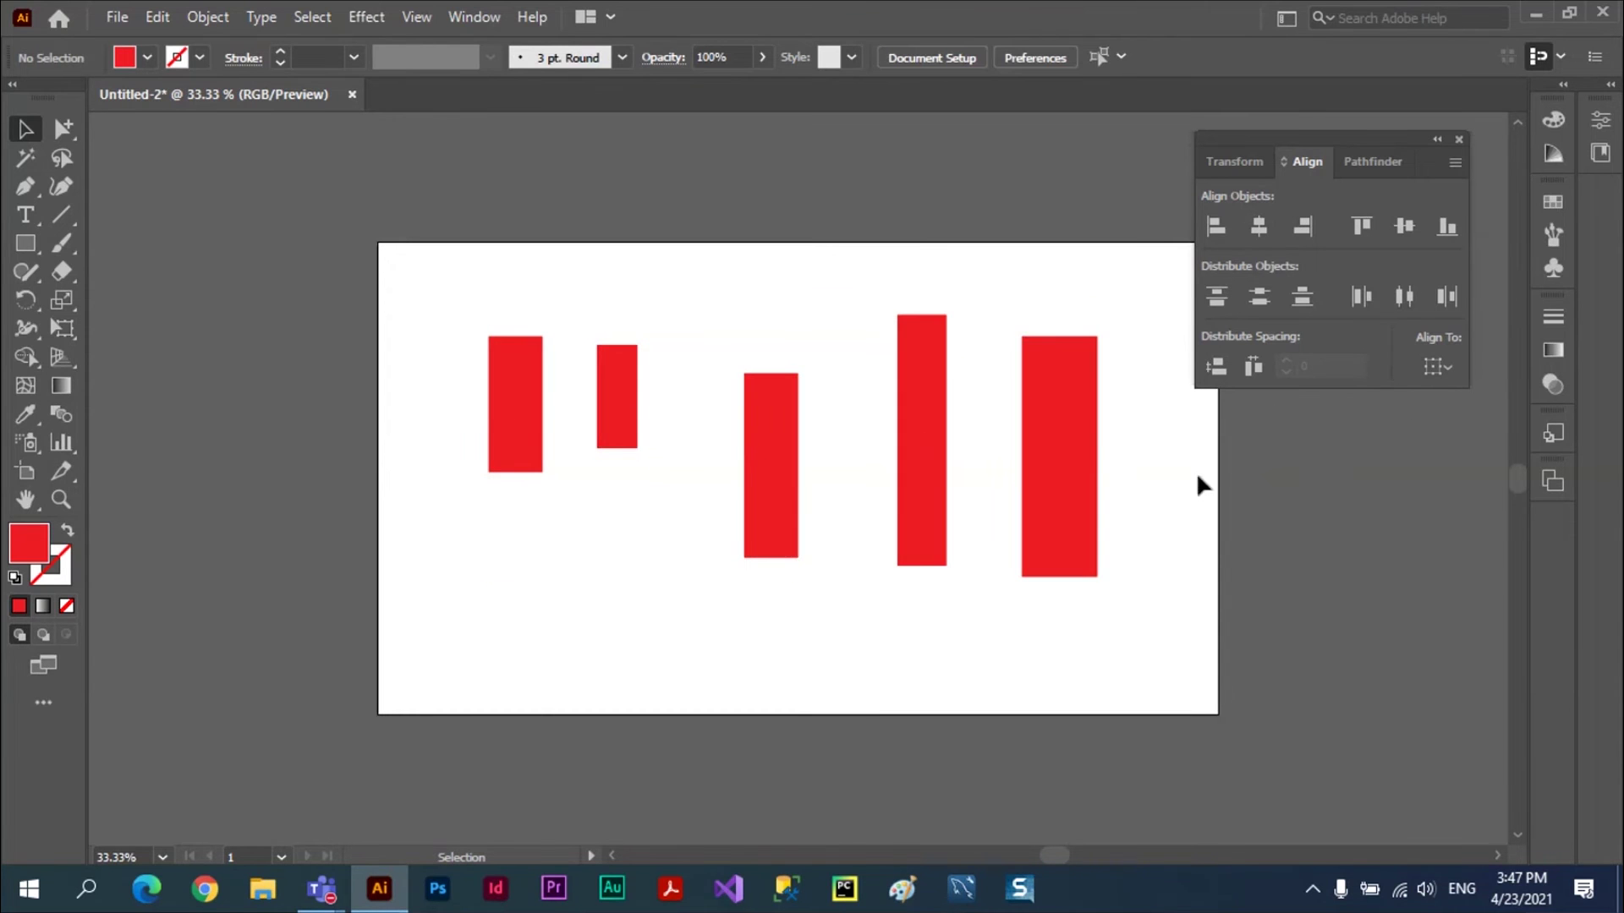
- Test-align the left rectangle to the artboard, undo it, and reselect all five rectangles
{"action": "left_click", "coordinate": [509, 381]}
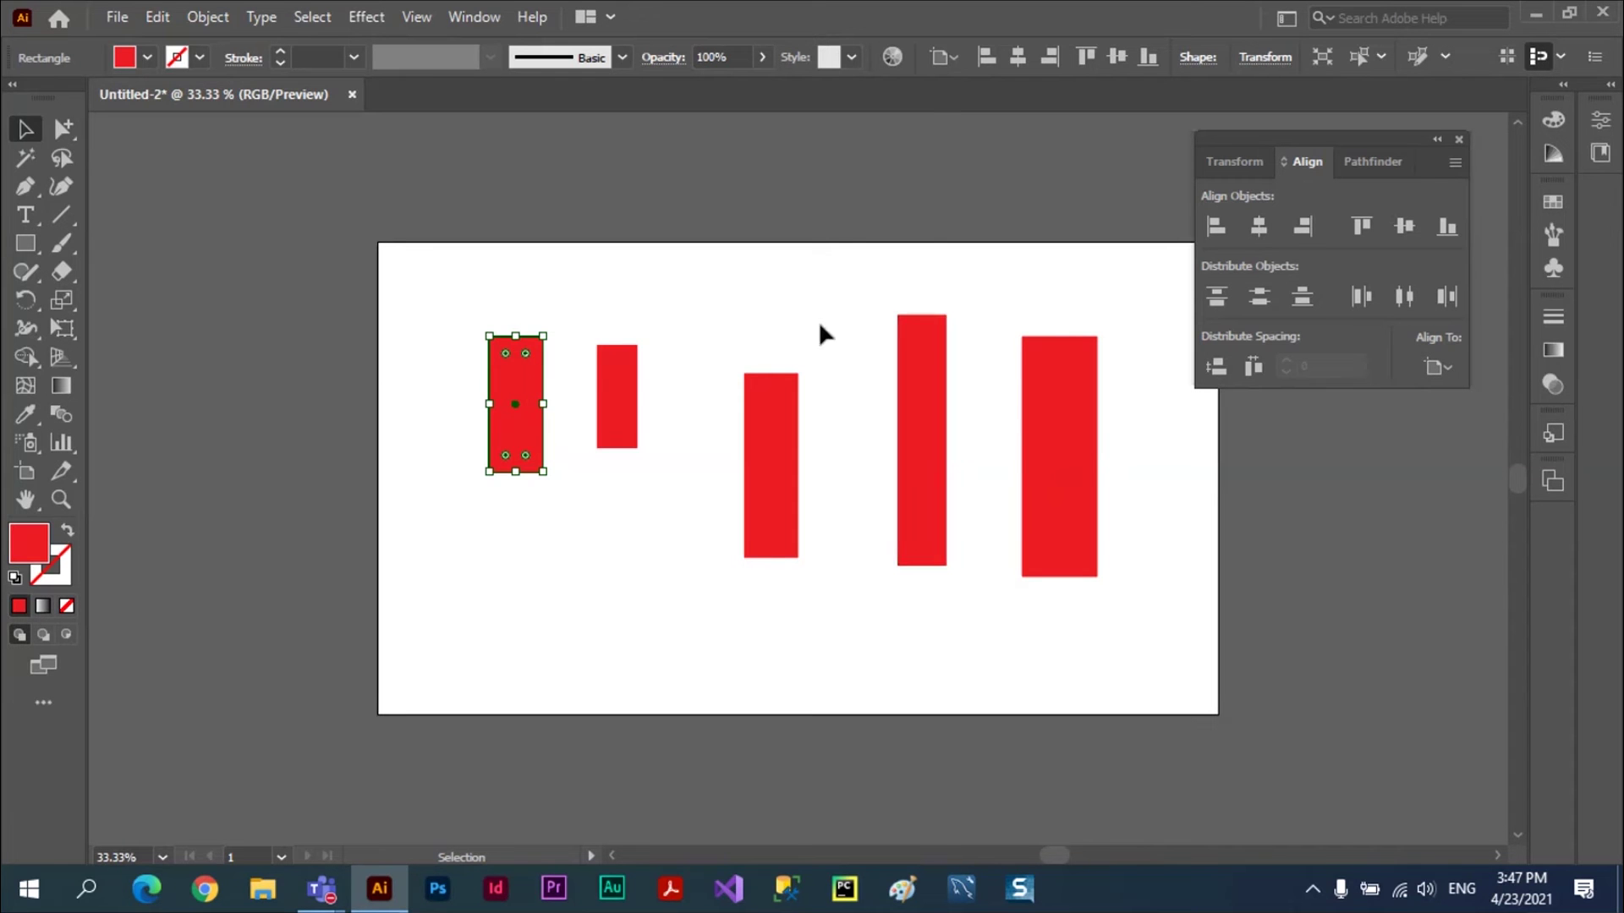
{"action": "left_click", "coordinate": [1258, 227]}
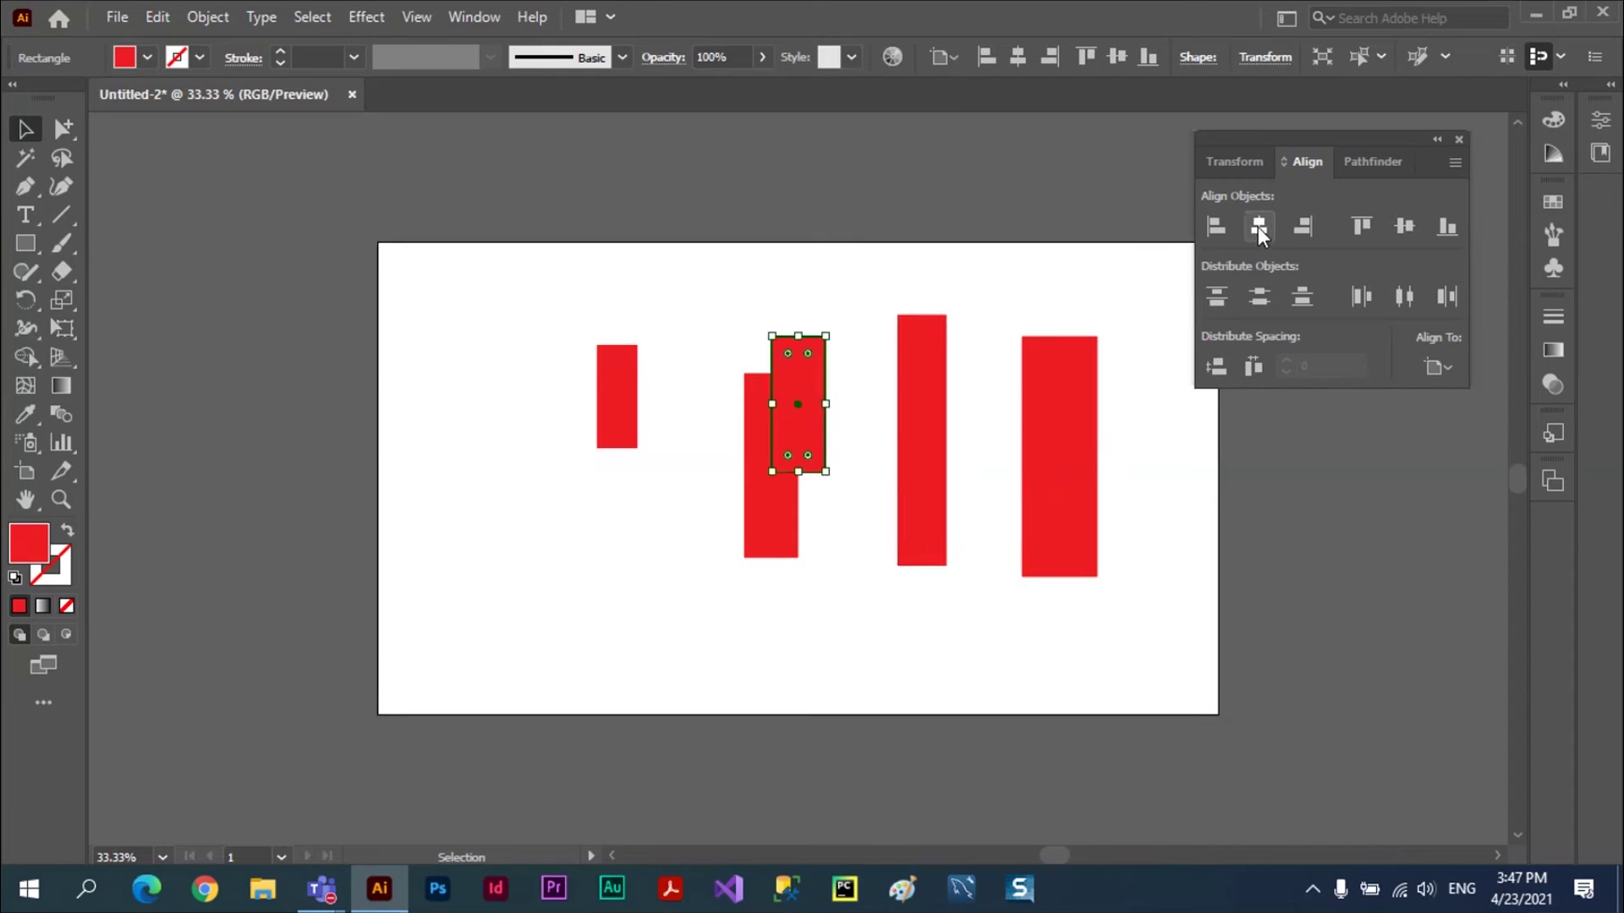
{"action": "left_click", "coordinate": [1358, 227]}
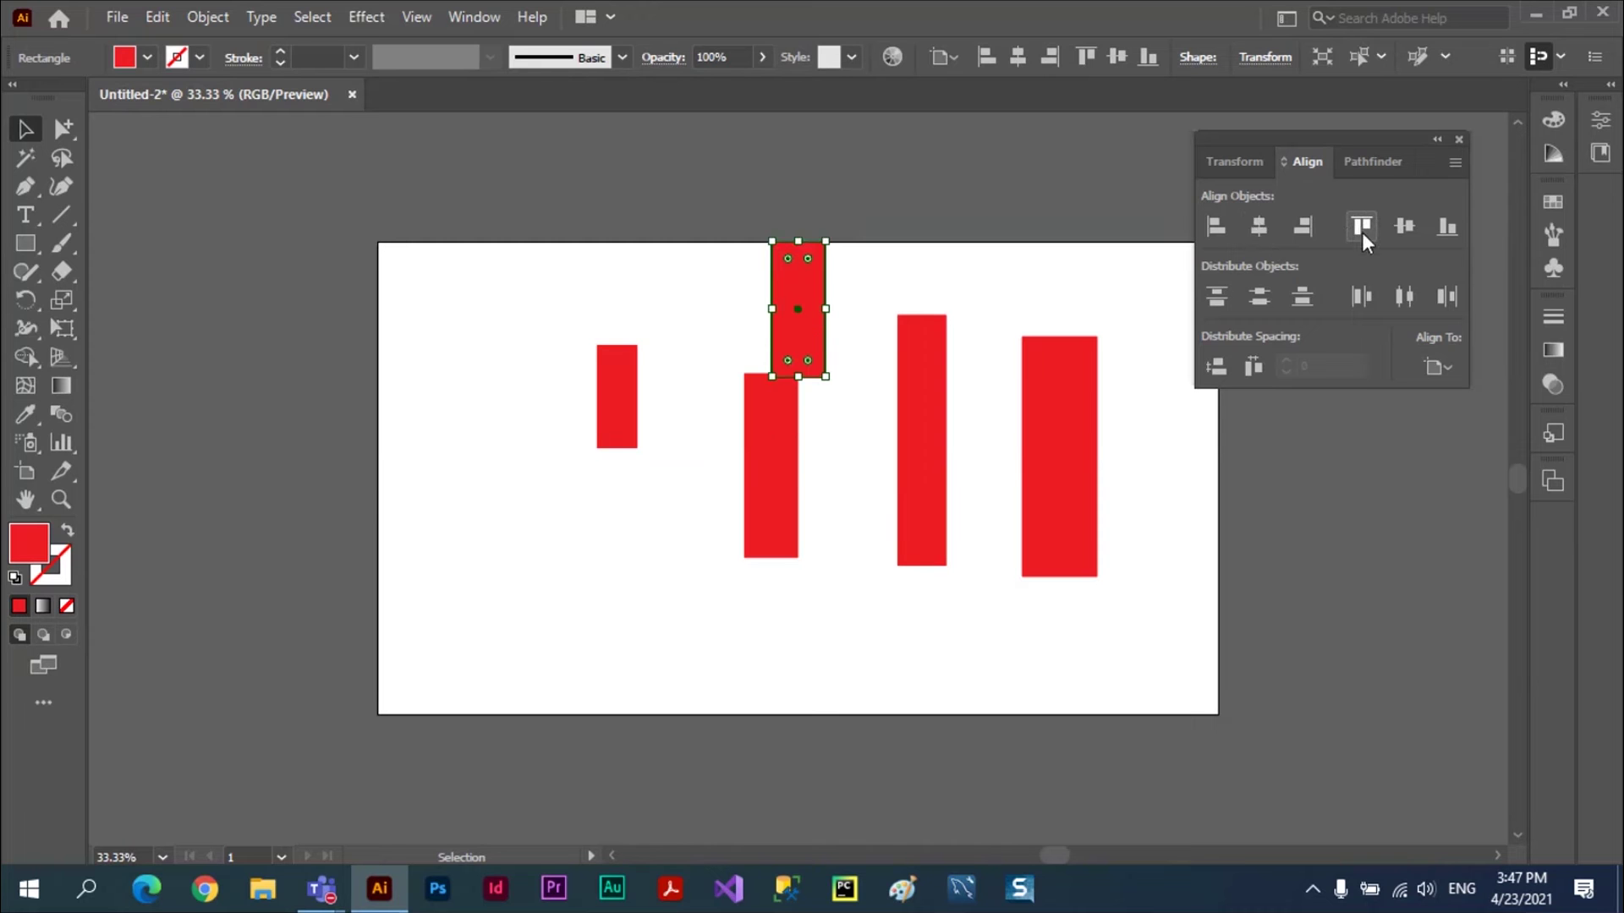
{"action": "left_click", "coordinate": [1402, 227]}
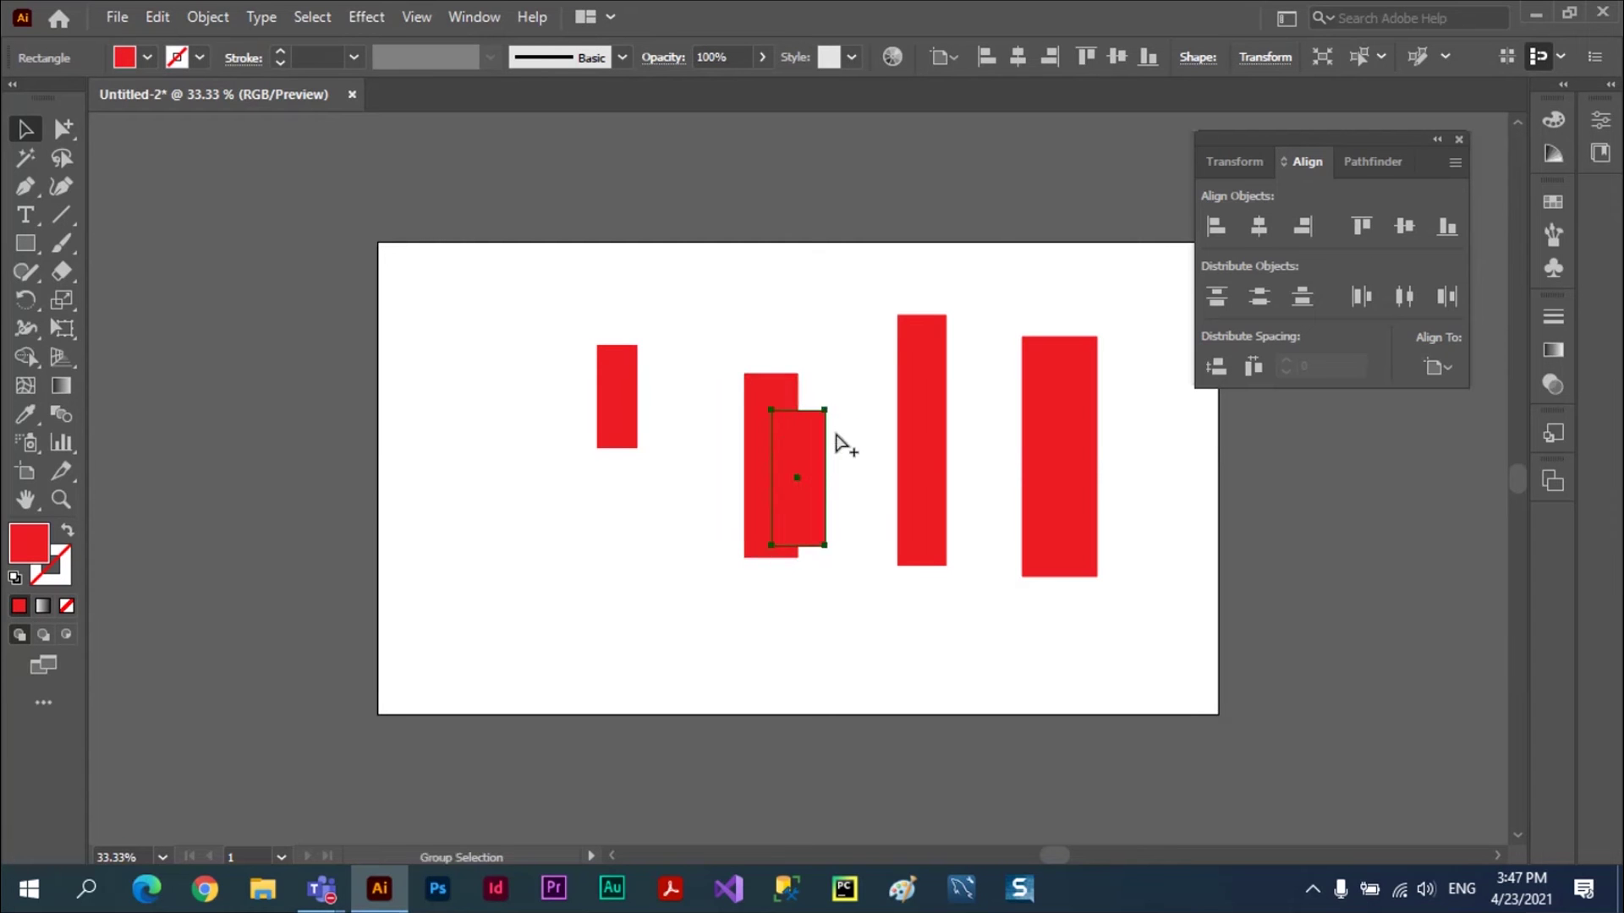
{"action": "key", "text": "ctrl+z"}
{"action": "key", "text": "ctrl+z"}
{"action": "key", "text": "ctrl+z"}
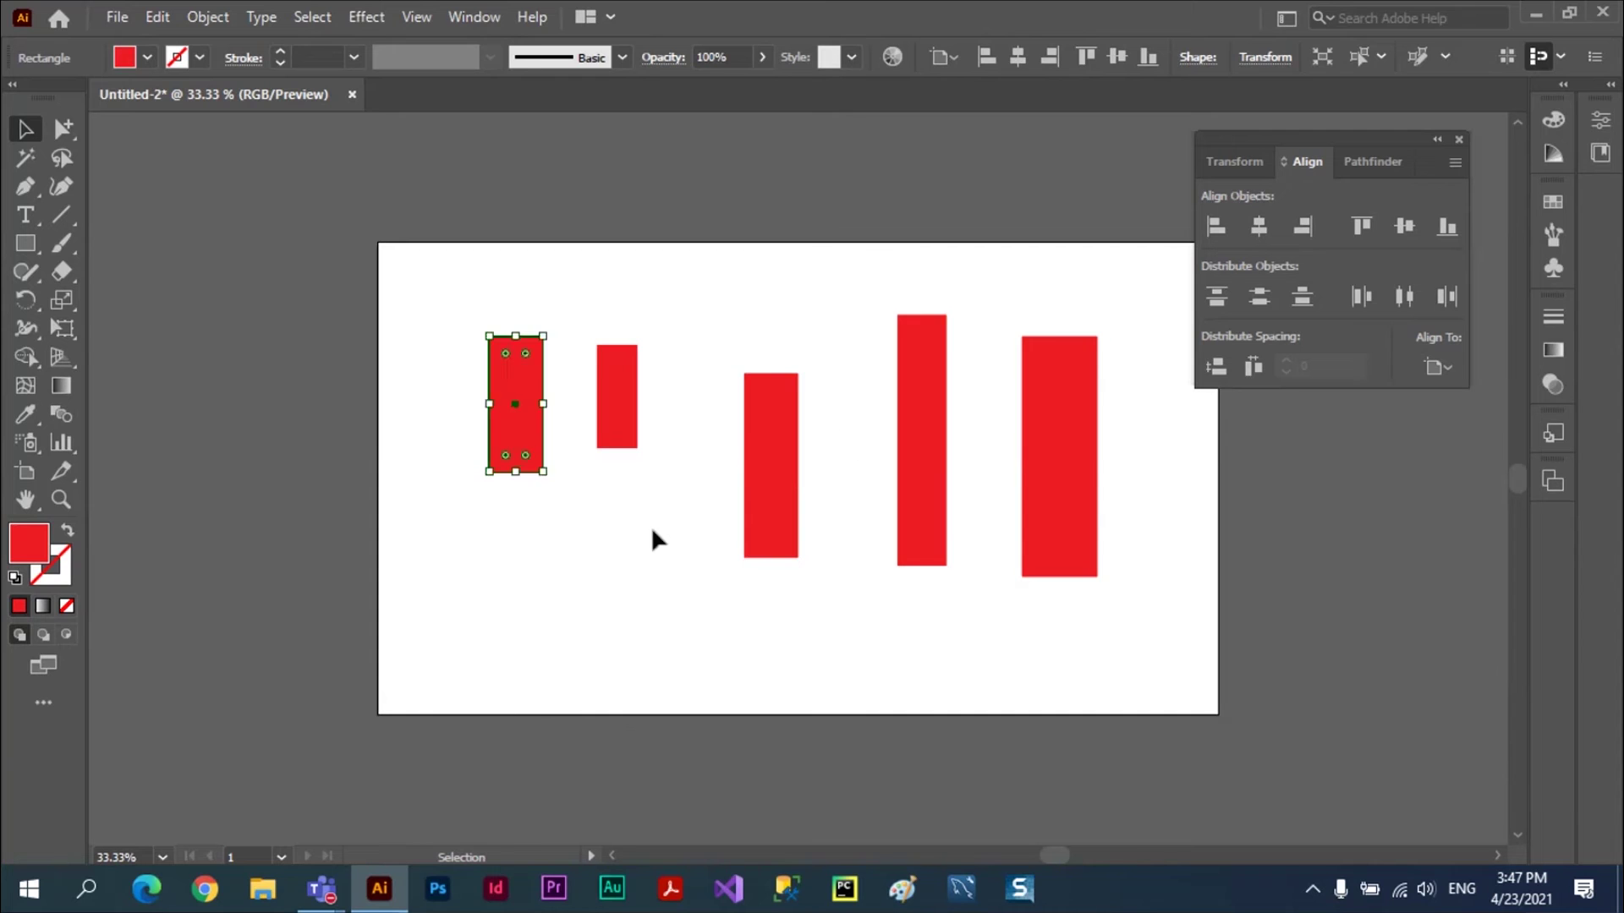
{"action": "left_click", "coordinate": [592, 495]}
{"action": "mouse_move", "coordinate": [467, 296]}
{"action": "left_mouse_down"}
{"action": "mouse_move", "coordinate": [744, 560]}
{"action": "mouse_move", "coordinate": [1113, 579]}
{"action": "left_mouse_up"}
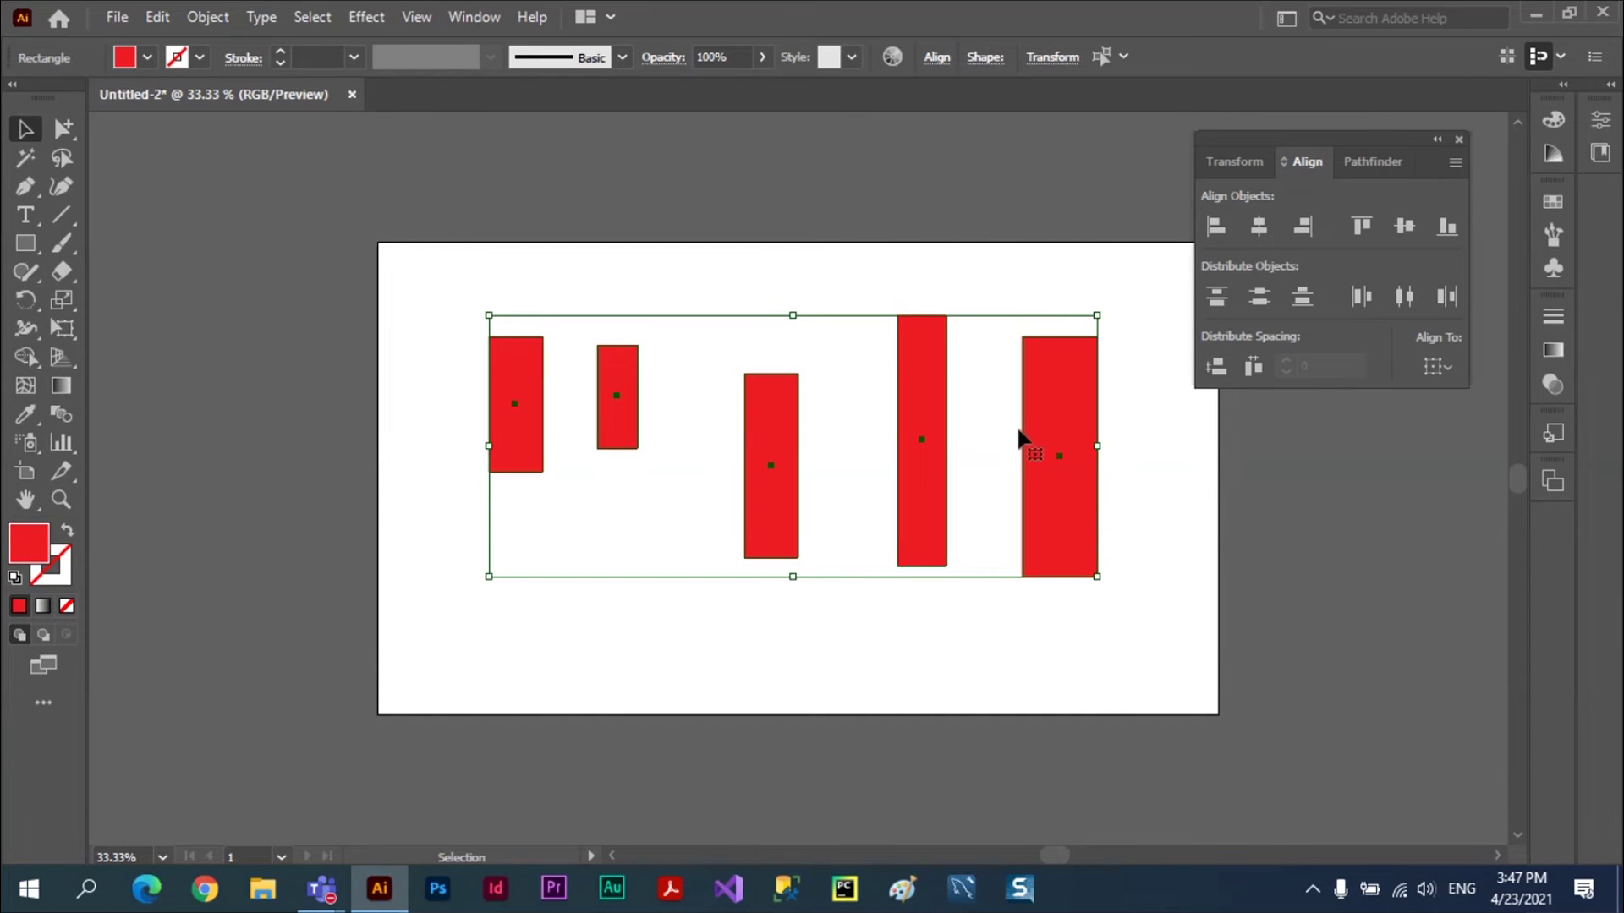
{"action": "left_click", "coordinate": [1454, 369]}
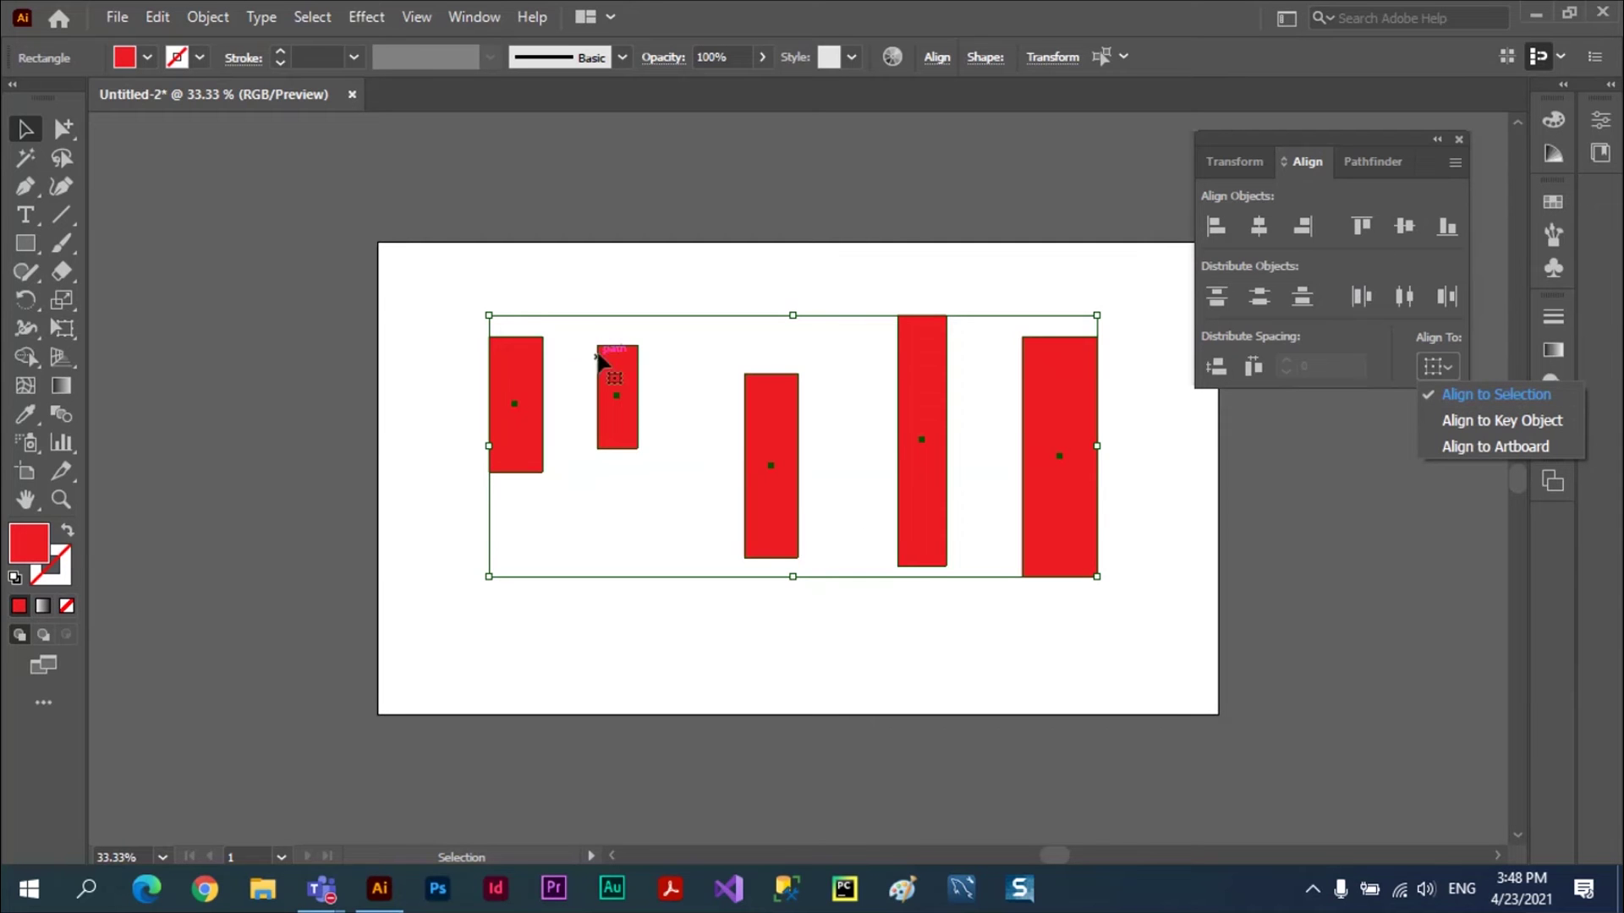
{"action": "left_click", "coordinate": [626, 397]}
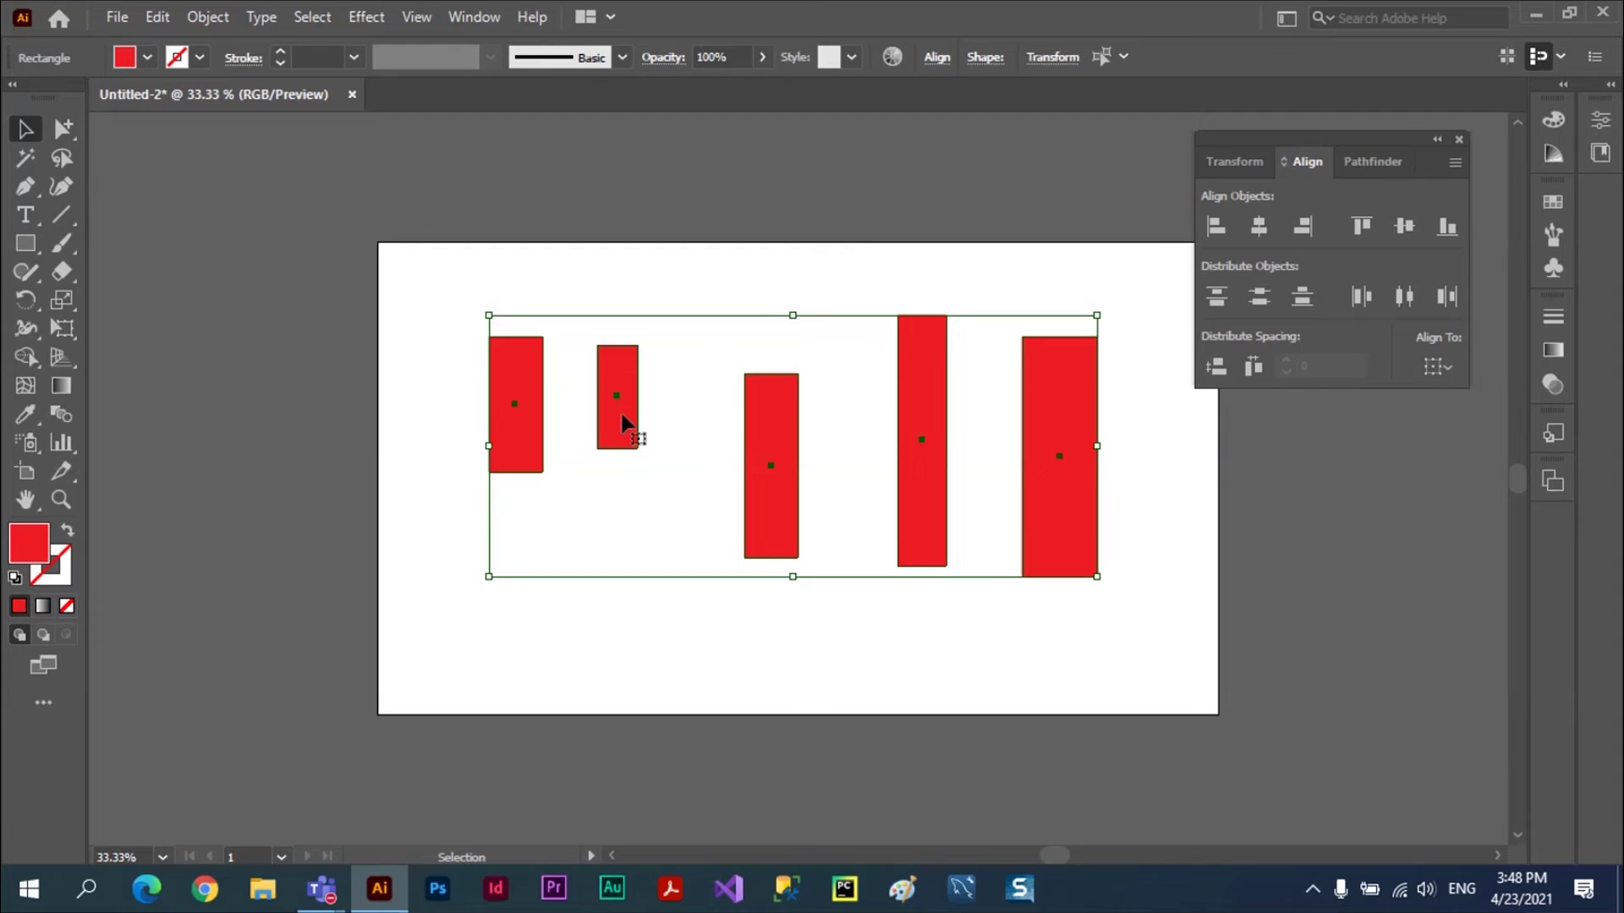
{"action": "left_click", "coordinate": [623, 421]}
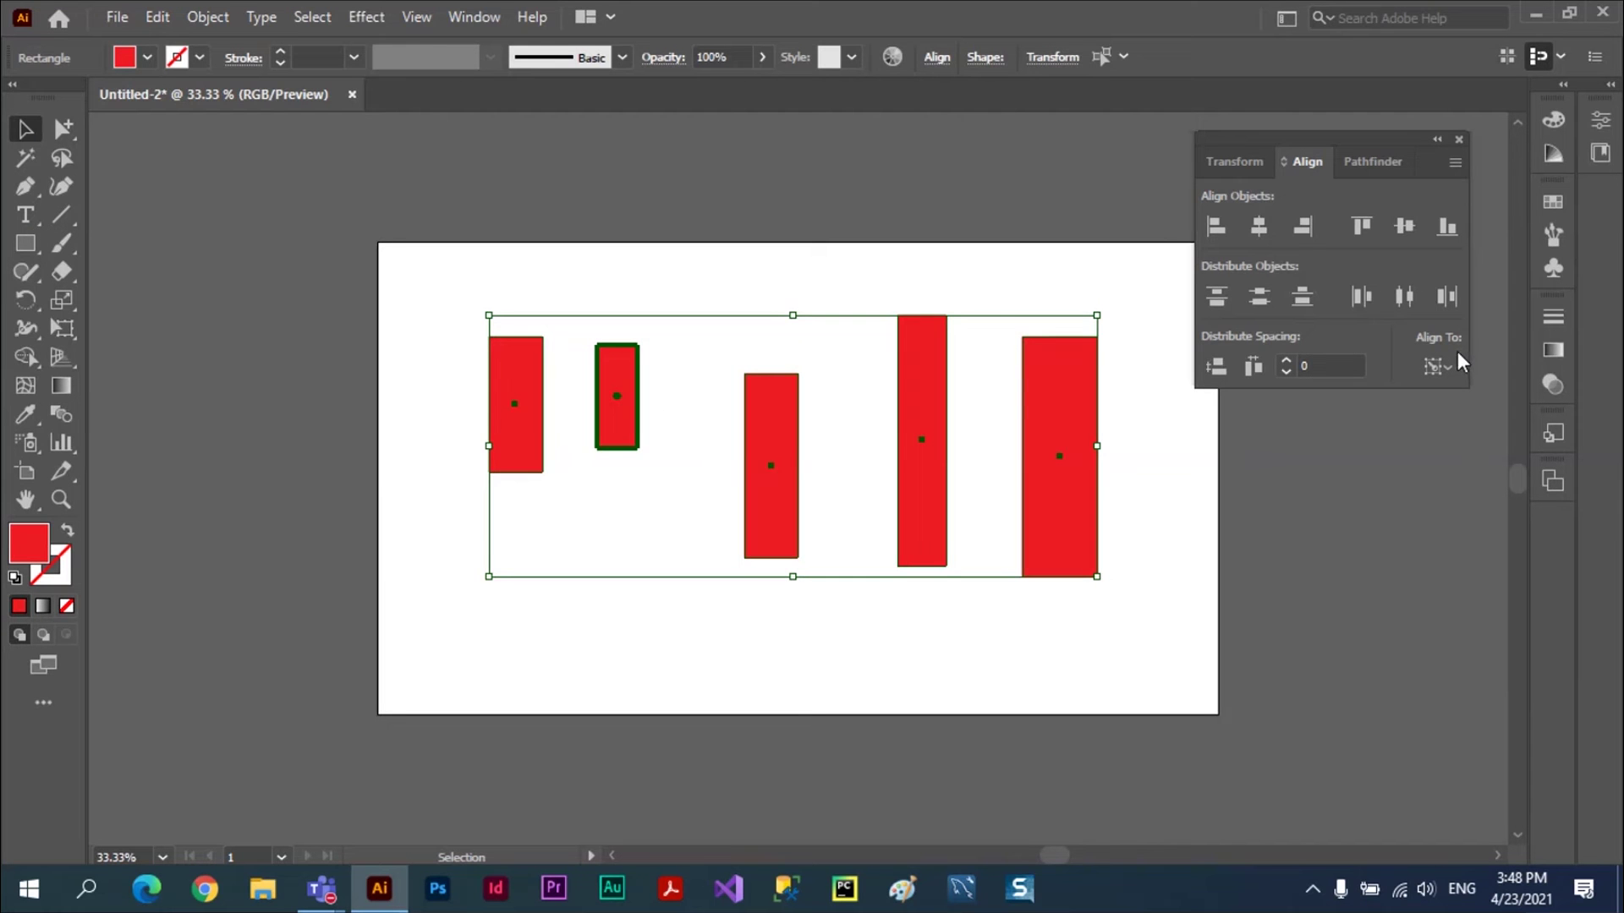
{"action": "left_click", "coordinate": [987, 292]}
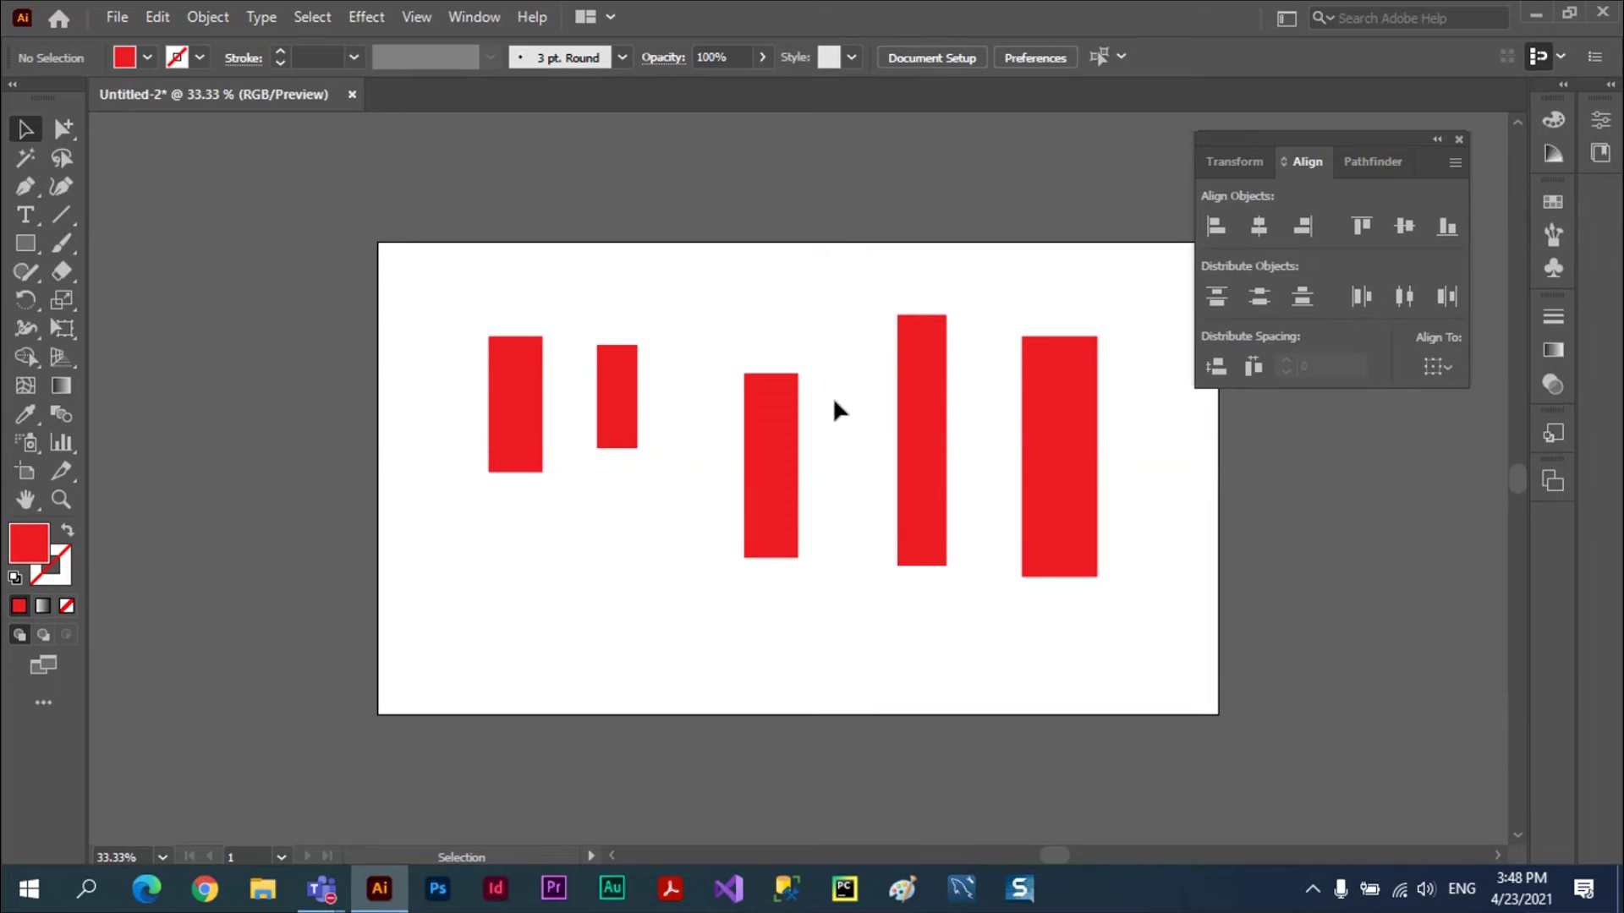
{"action": "left_click_drag", "start_coordinate": [459, 306], "coordinate": [1139, 609]}
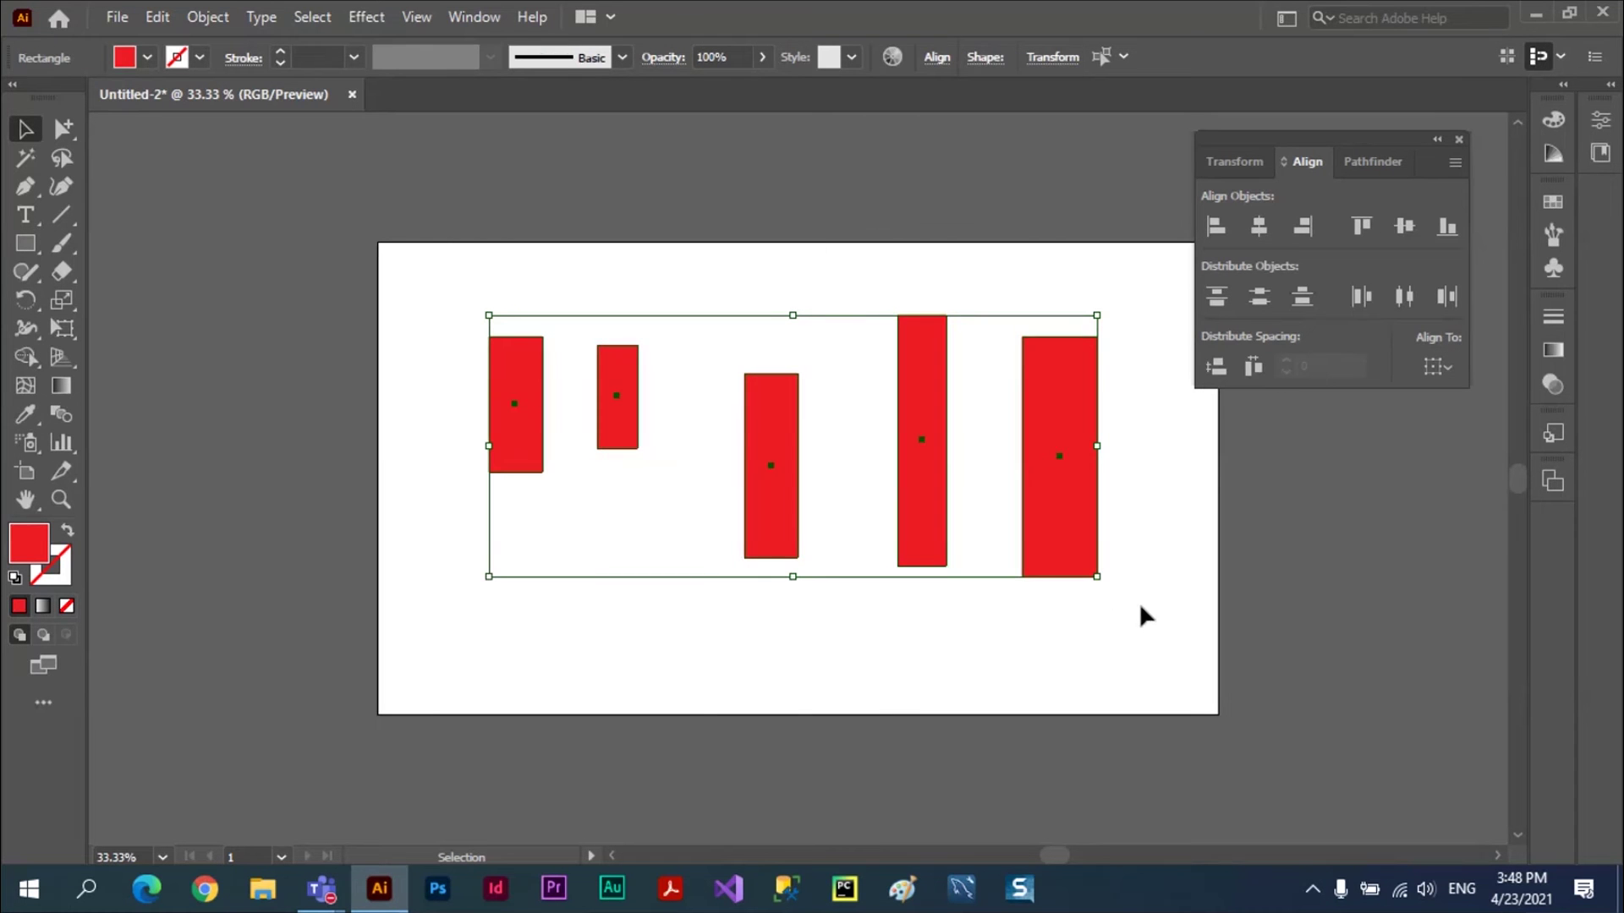
- Try top, bottom, left, right and horizontal-centre alignment on the bars, undoing the horizontal ones
{"action": "left_click", "coordinate": [1360, 227]}
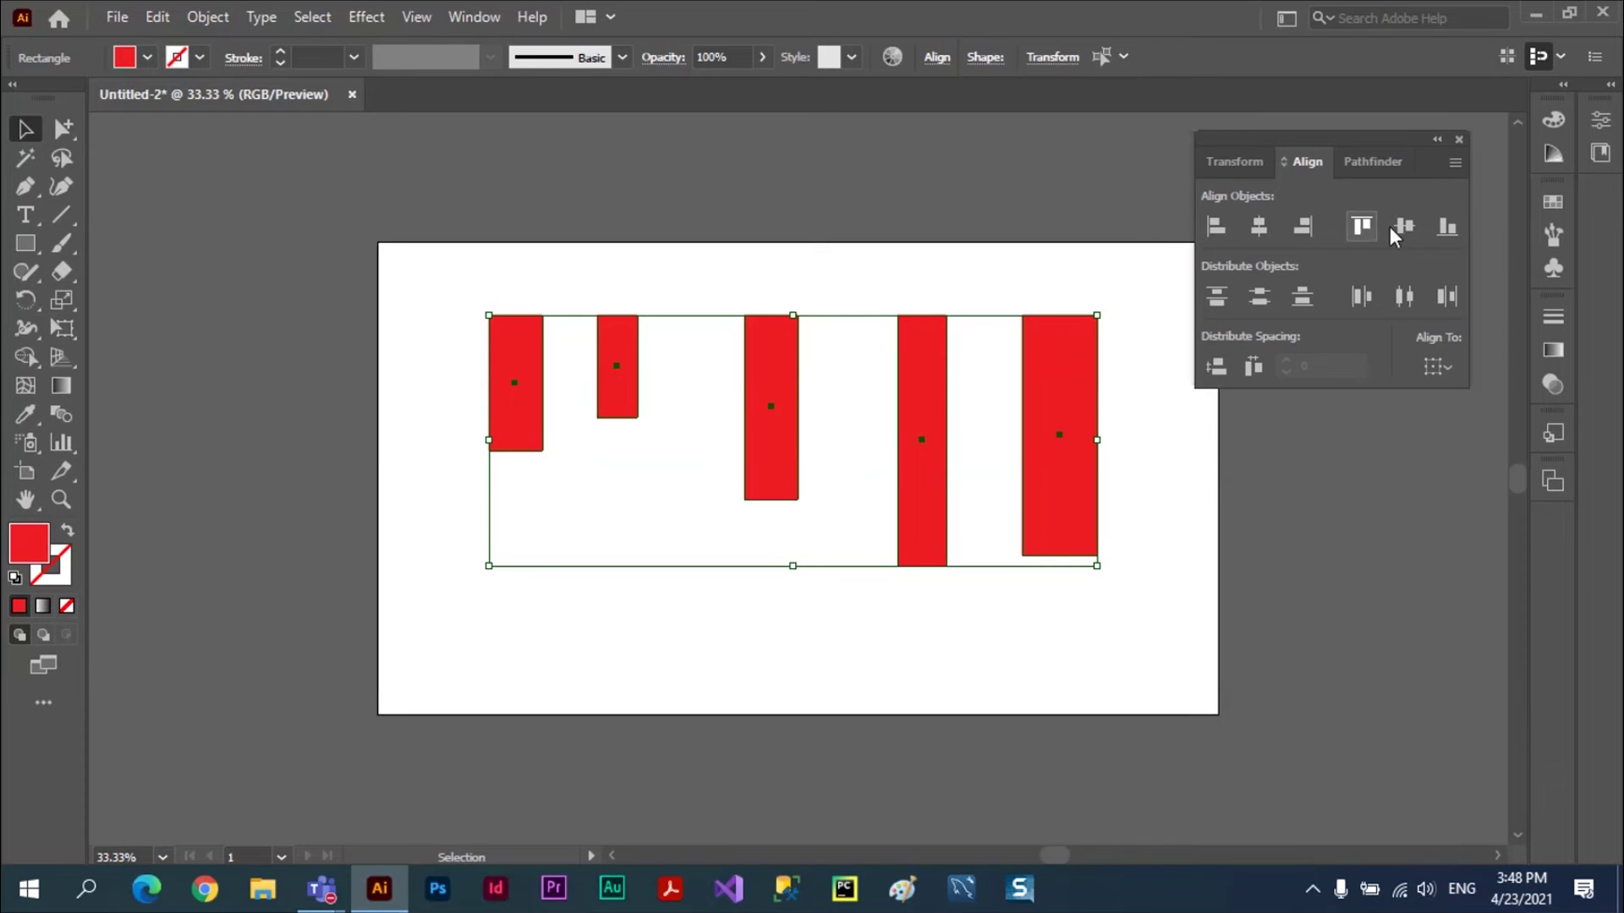
{"action": "left_click", "coordinate": [1446, 231]}
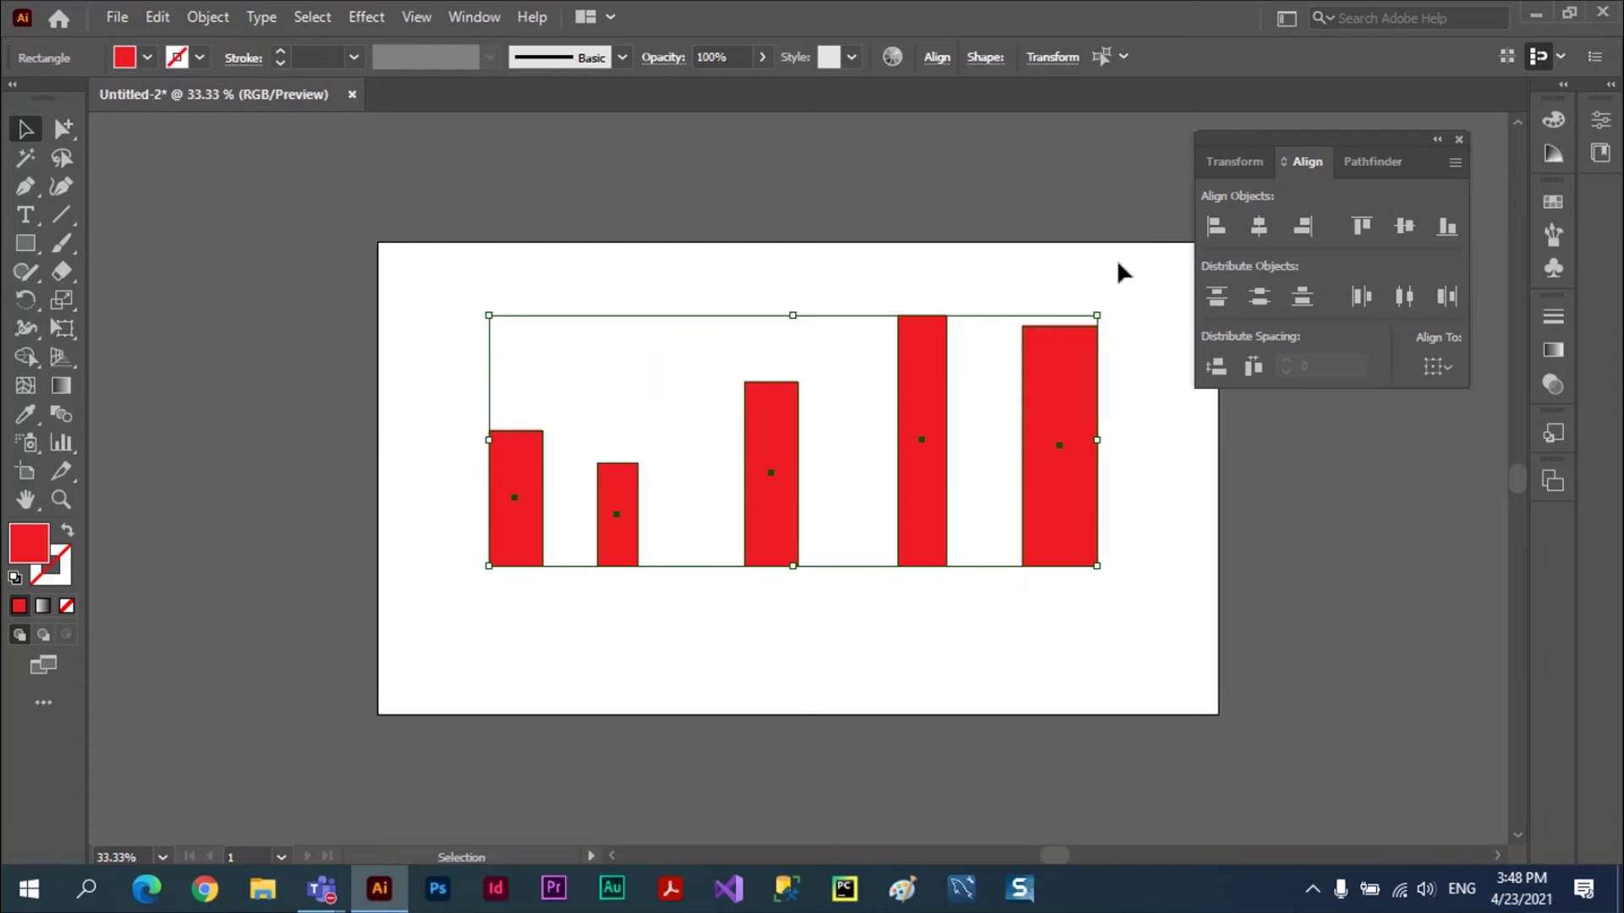
{"action": "left_click", "coordinate": [1215, 228]}
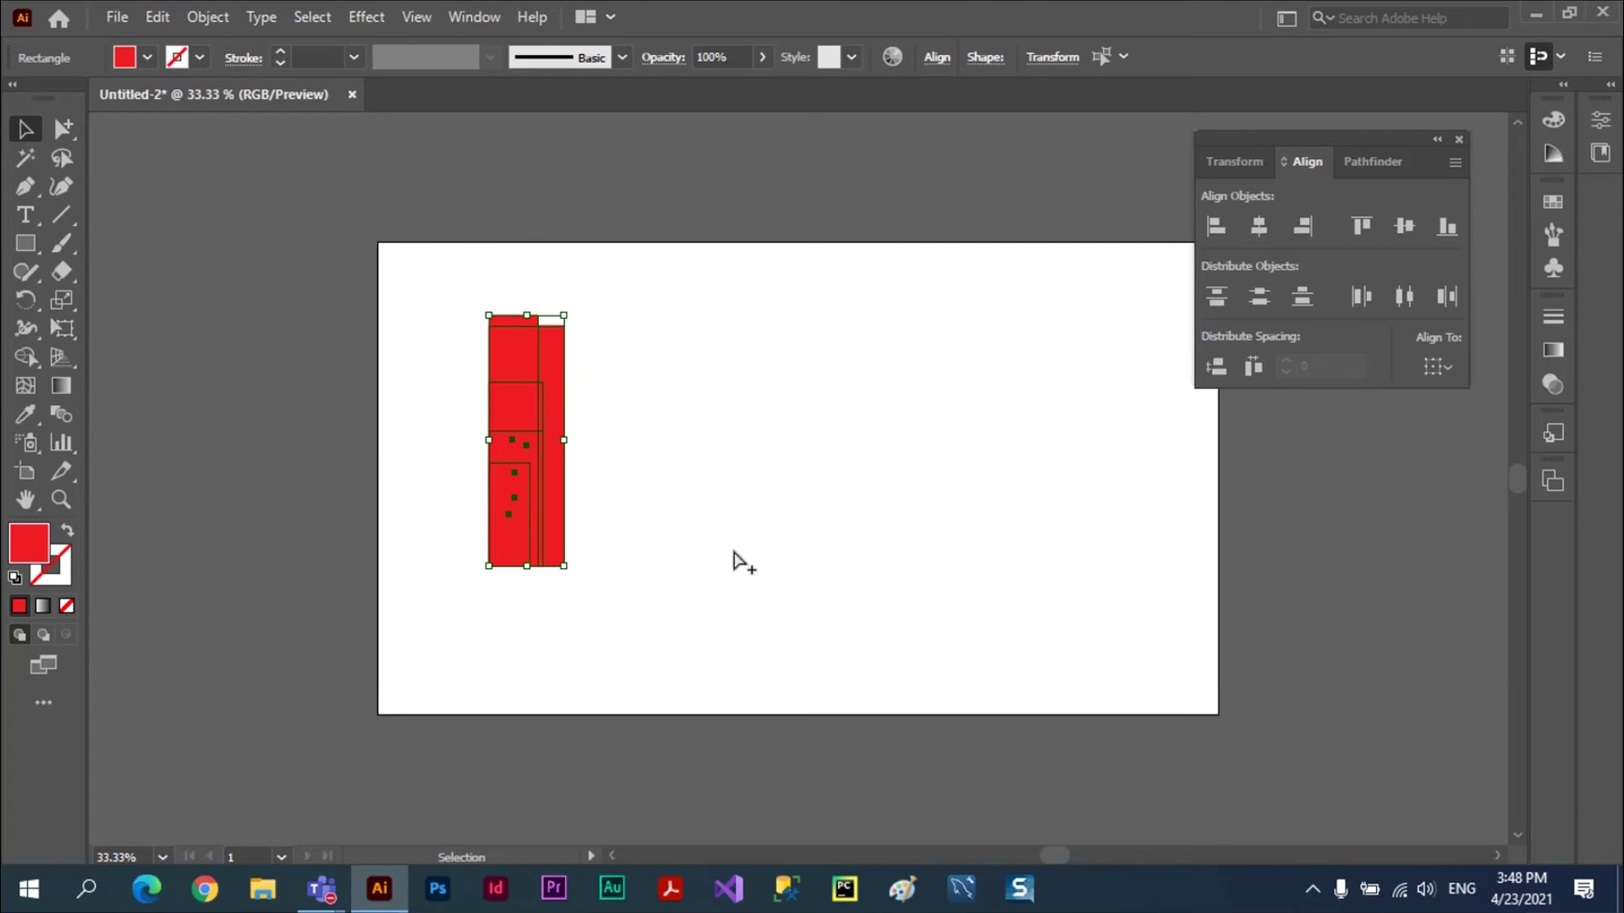
{"action": "key", "text": "ctrl+z"}
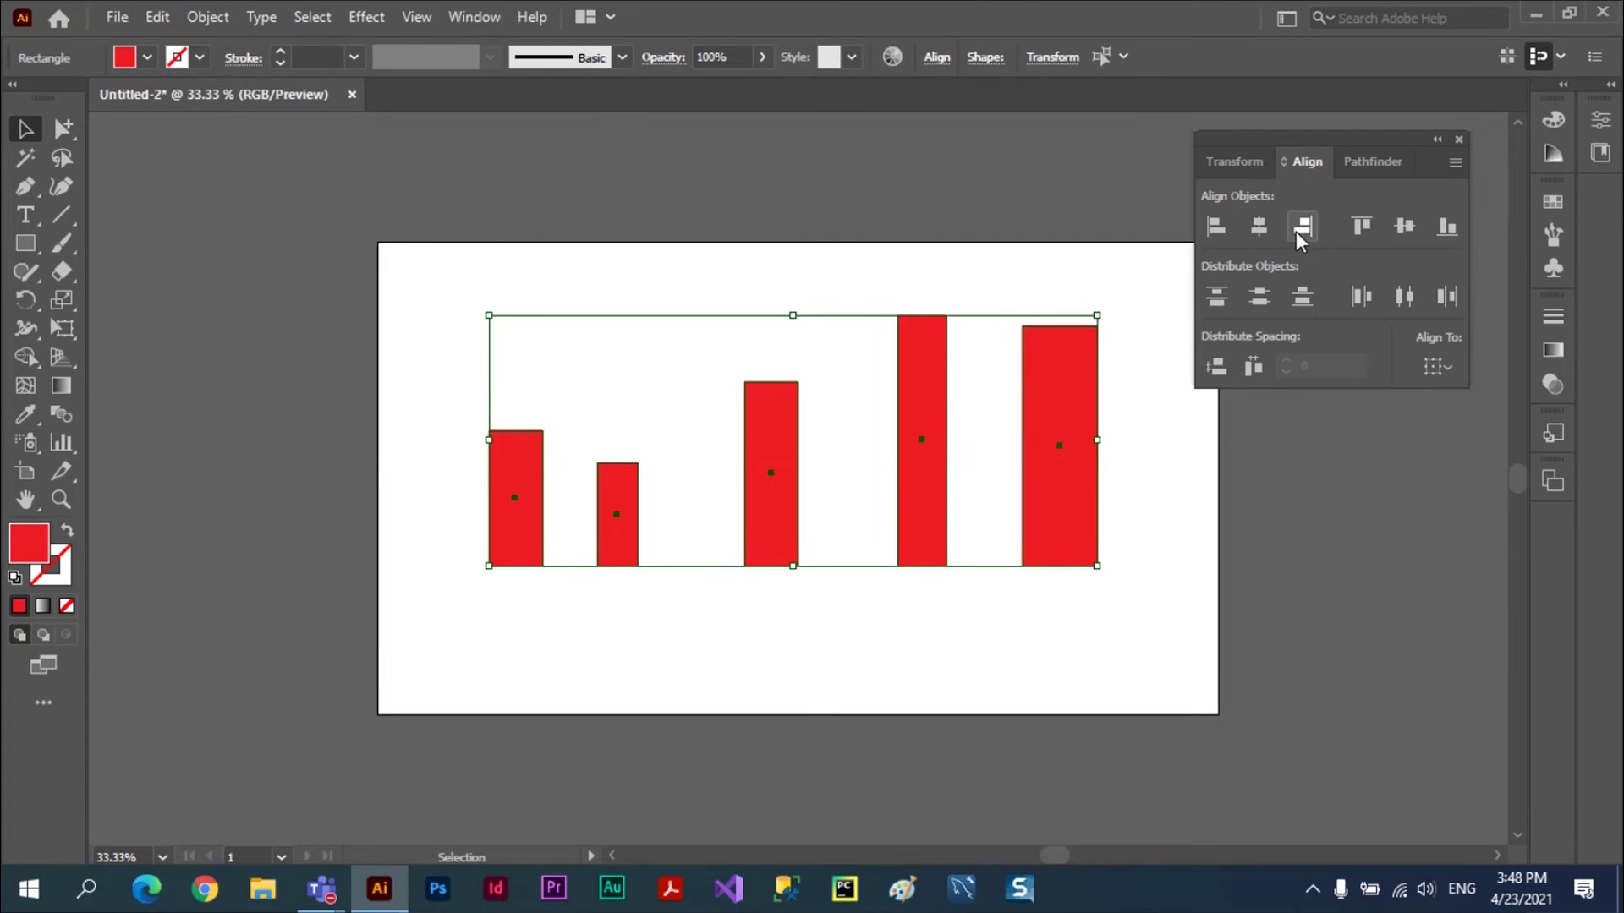
{"action": "left_click", "coordinate": [1307, 227]}
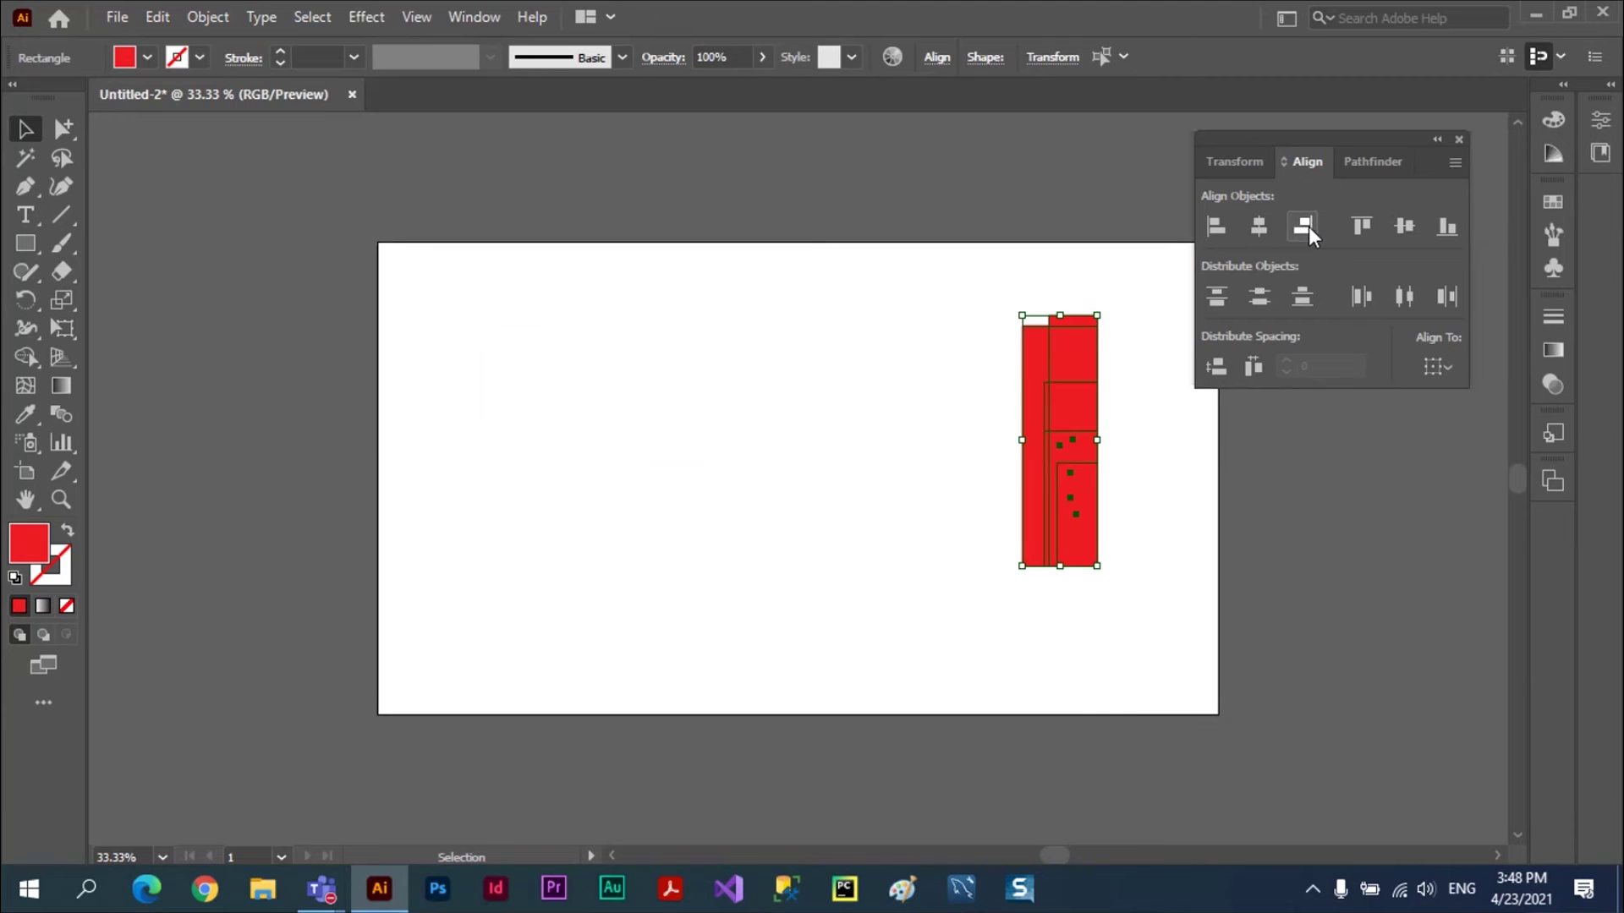
{"action": "key", "text": "ctrl+z"}
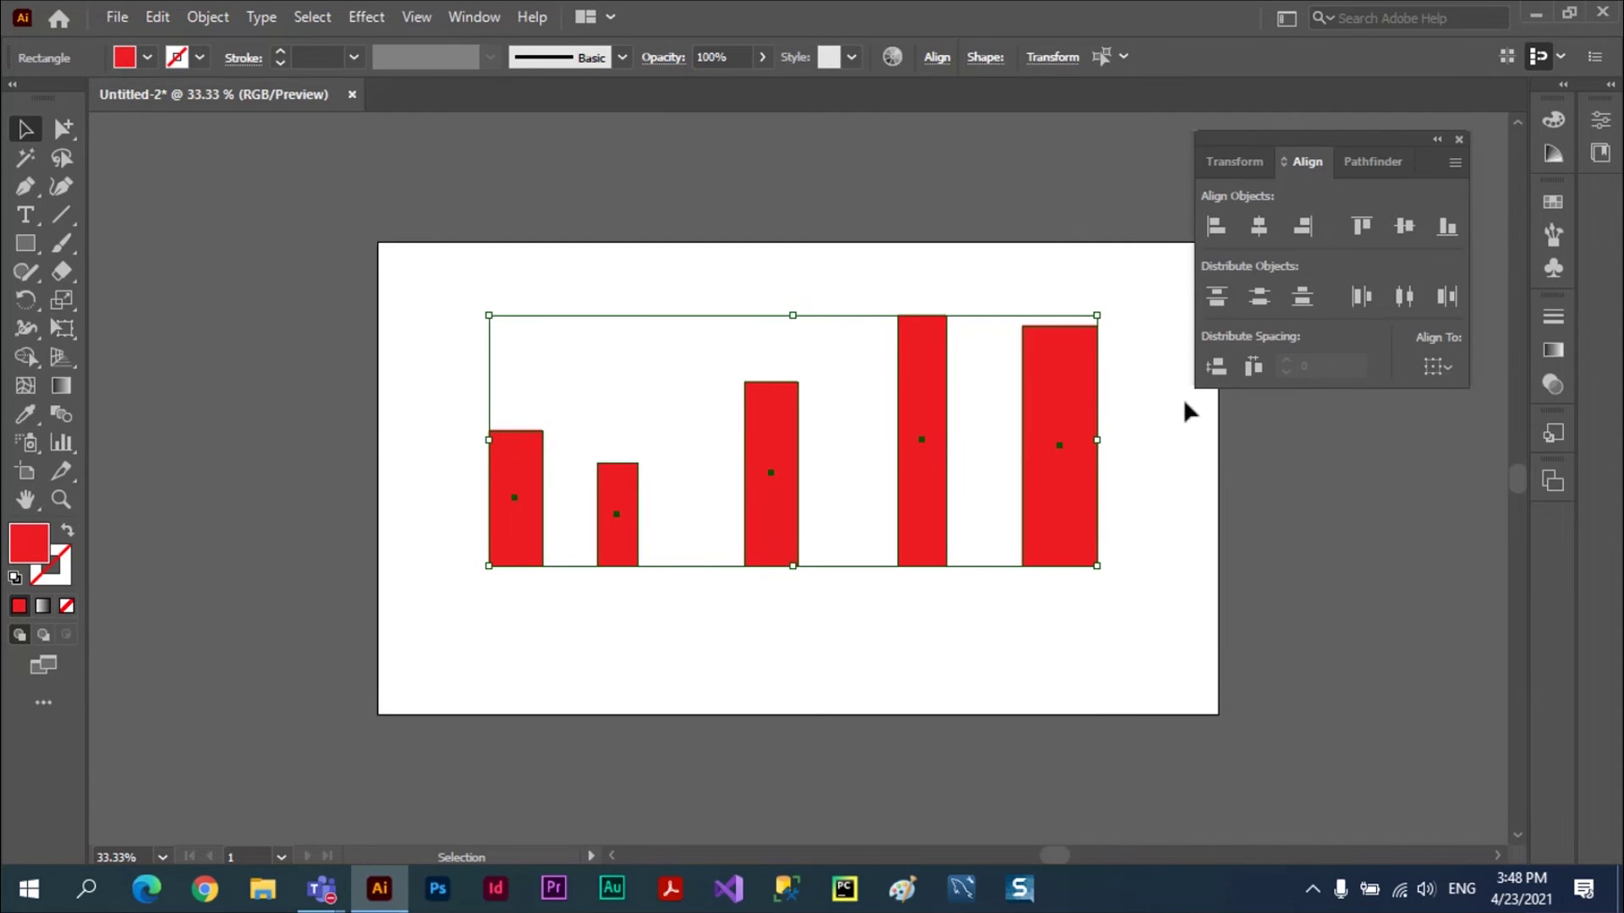
{"action": "left_click", "coordinate": [1260, 228]}
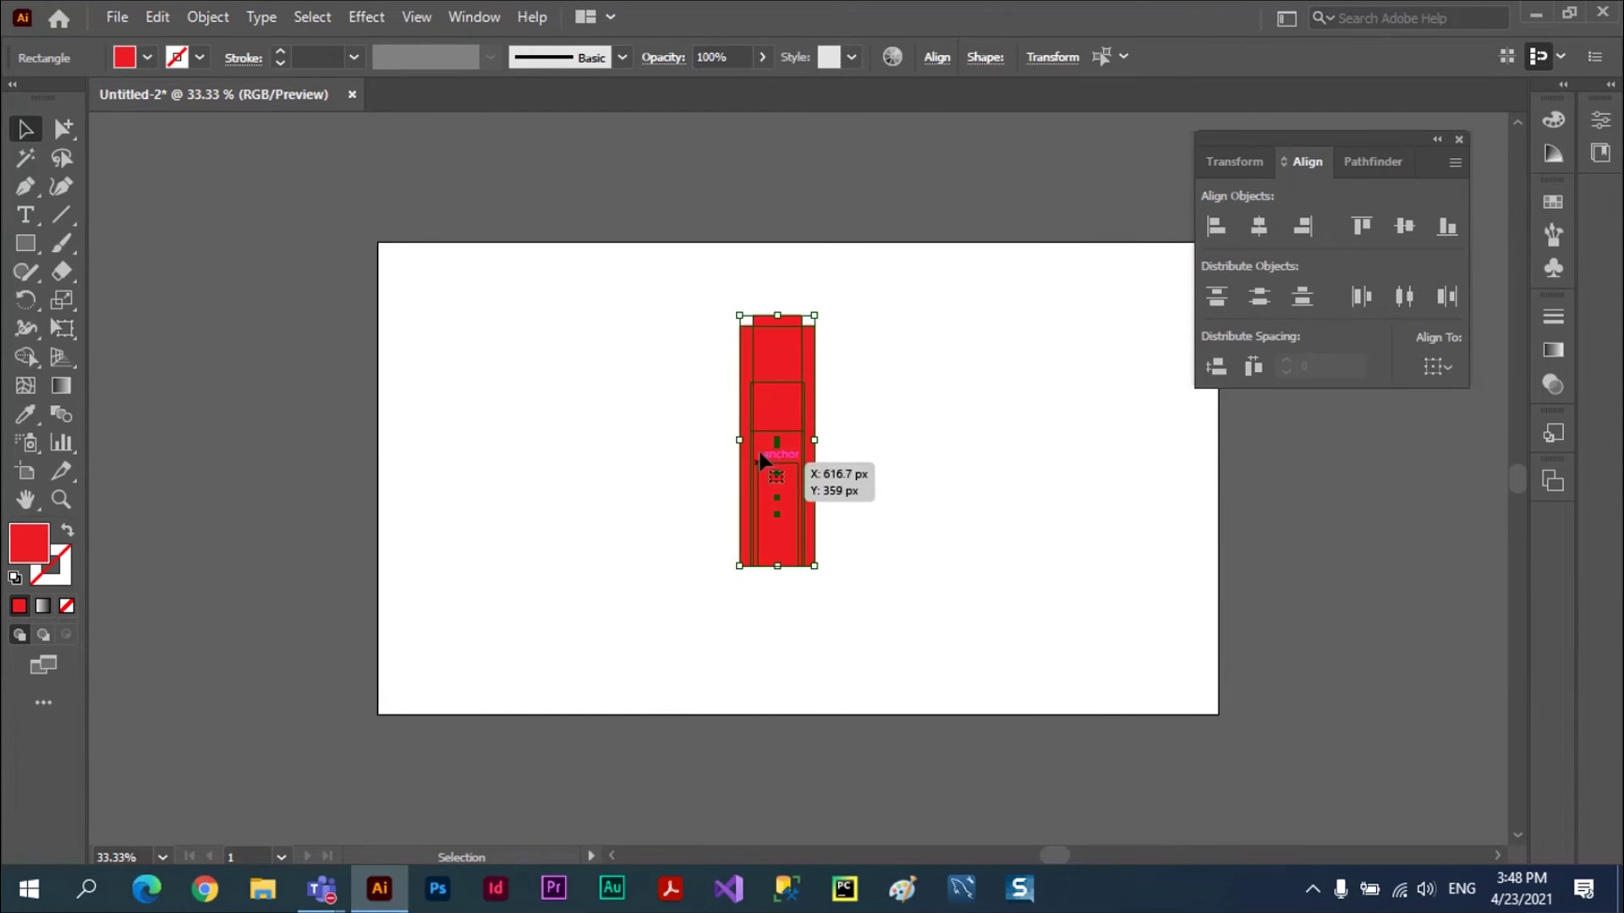
{"action": "key", "text": "ctrl+z"}
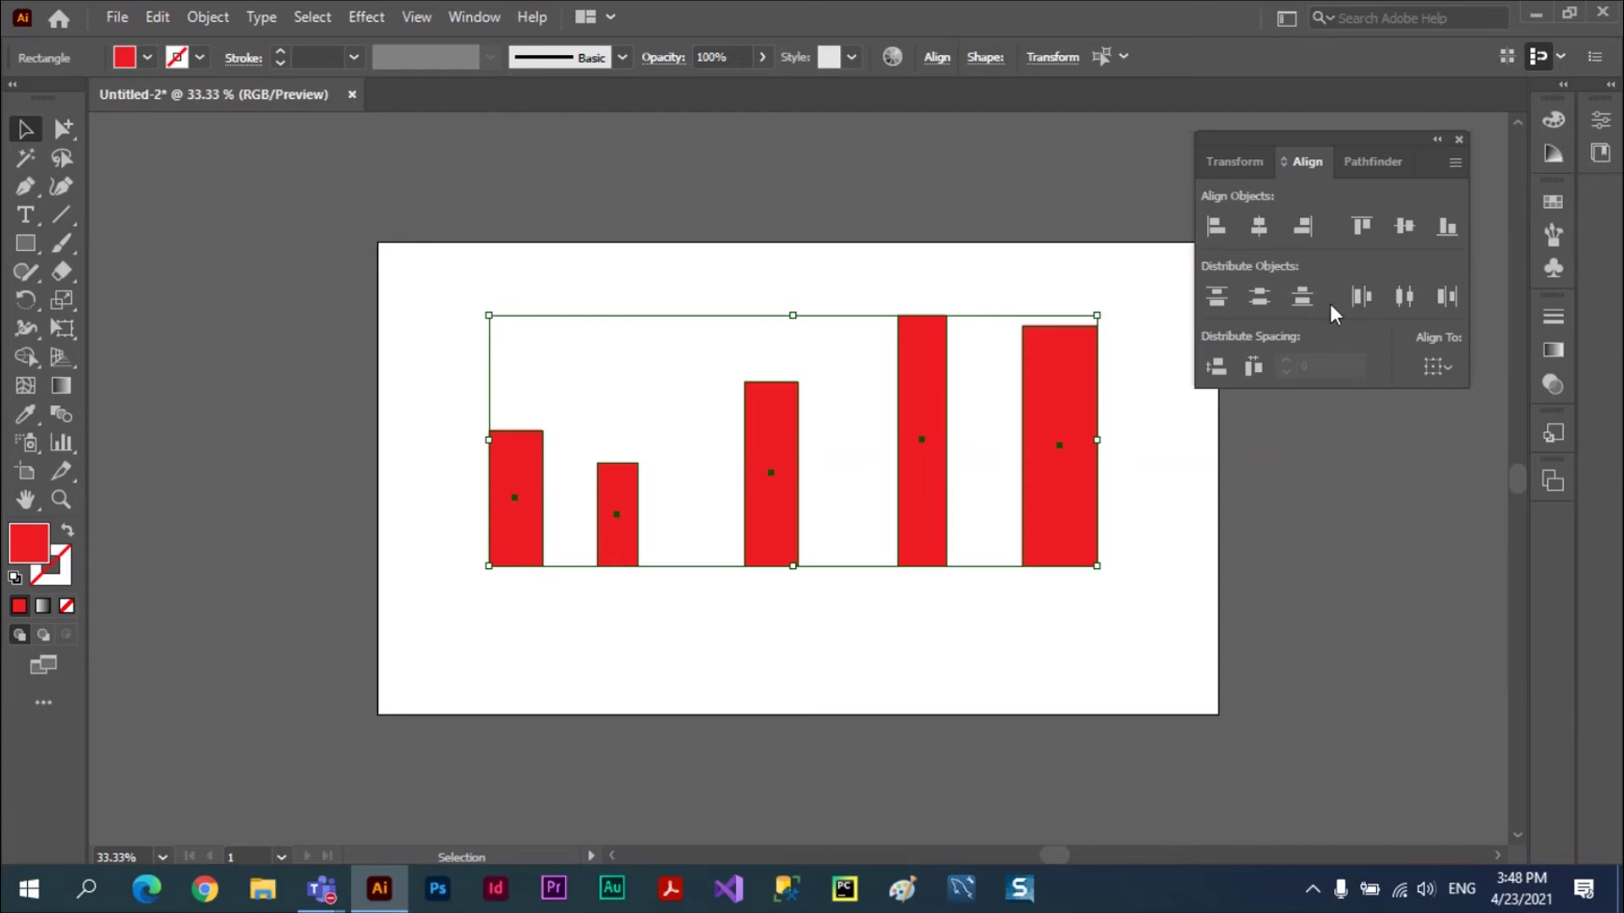
- Align the bars top, then bottom, finishing with Vertical Align Center
{"action": "left_click", "coordinate": [1362, 226]}
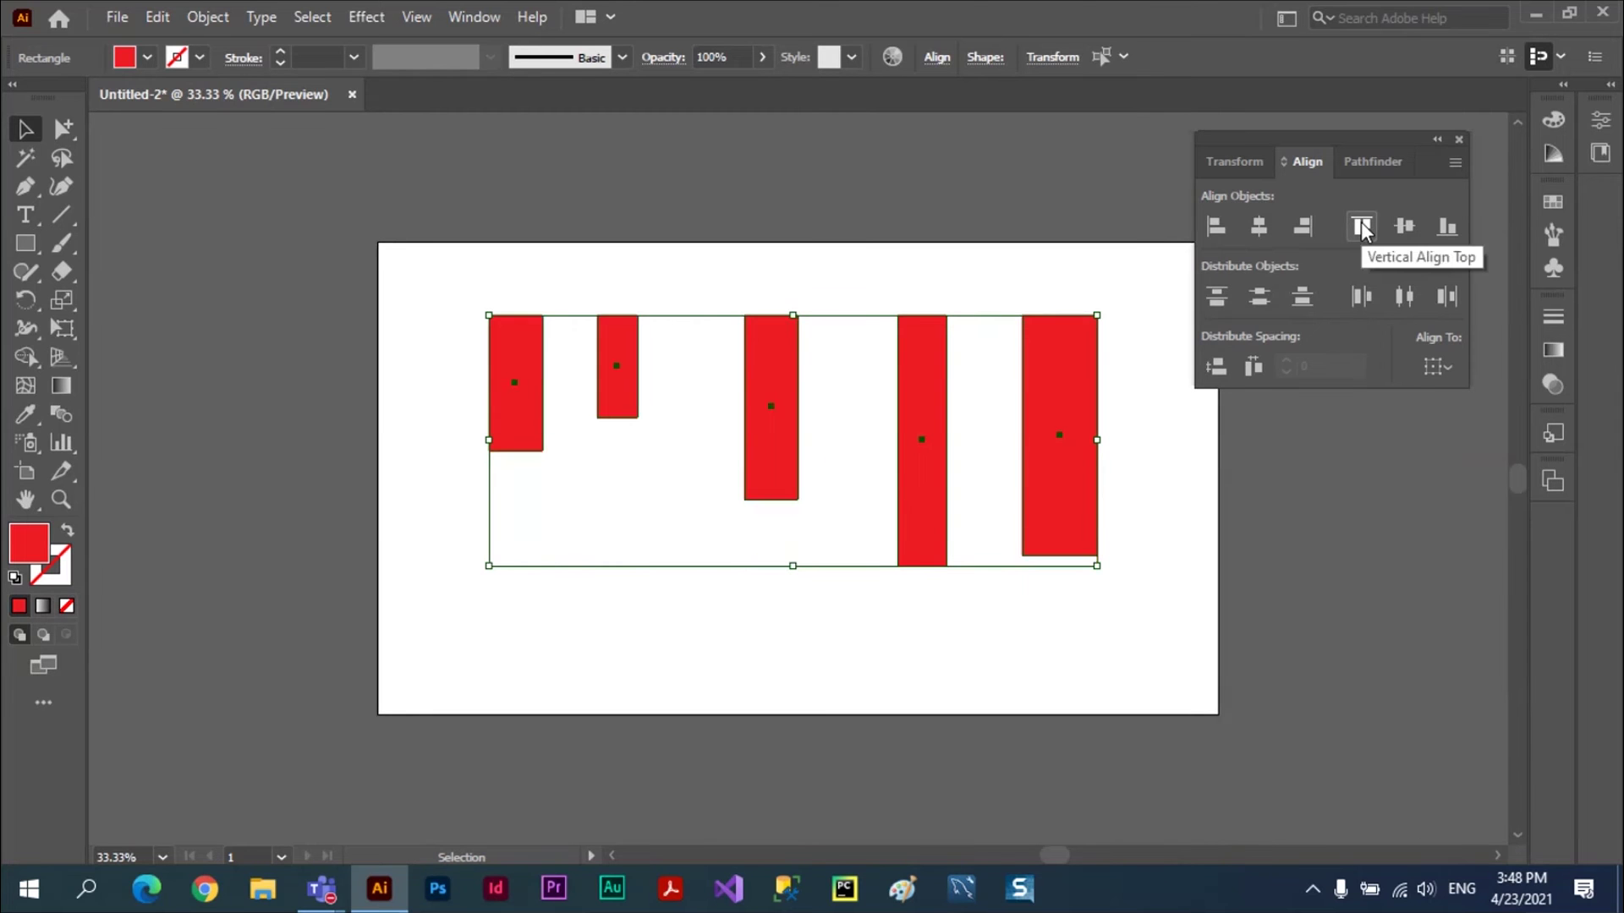
{"action": "left_click", "coordinate": [1443, 232]}
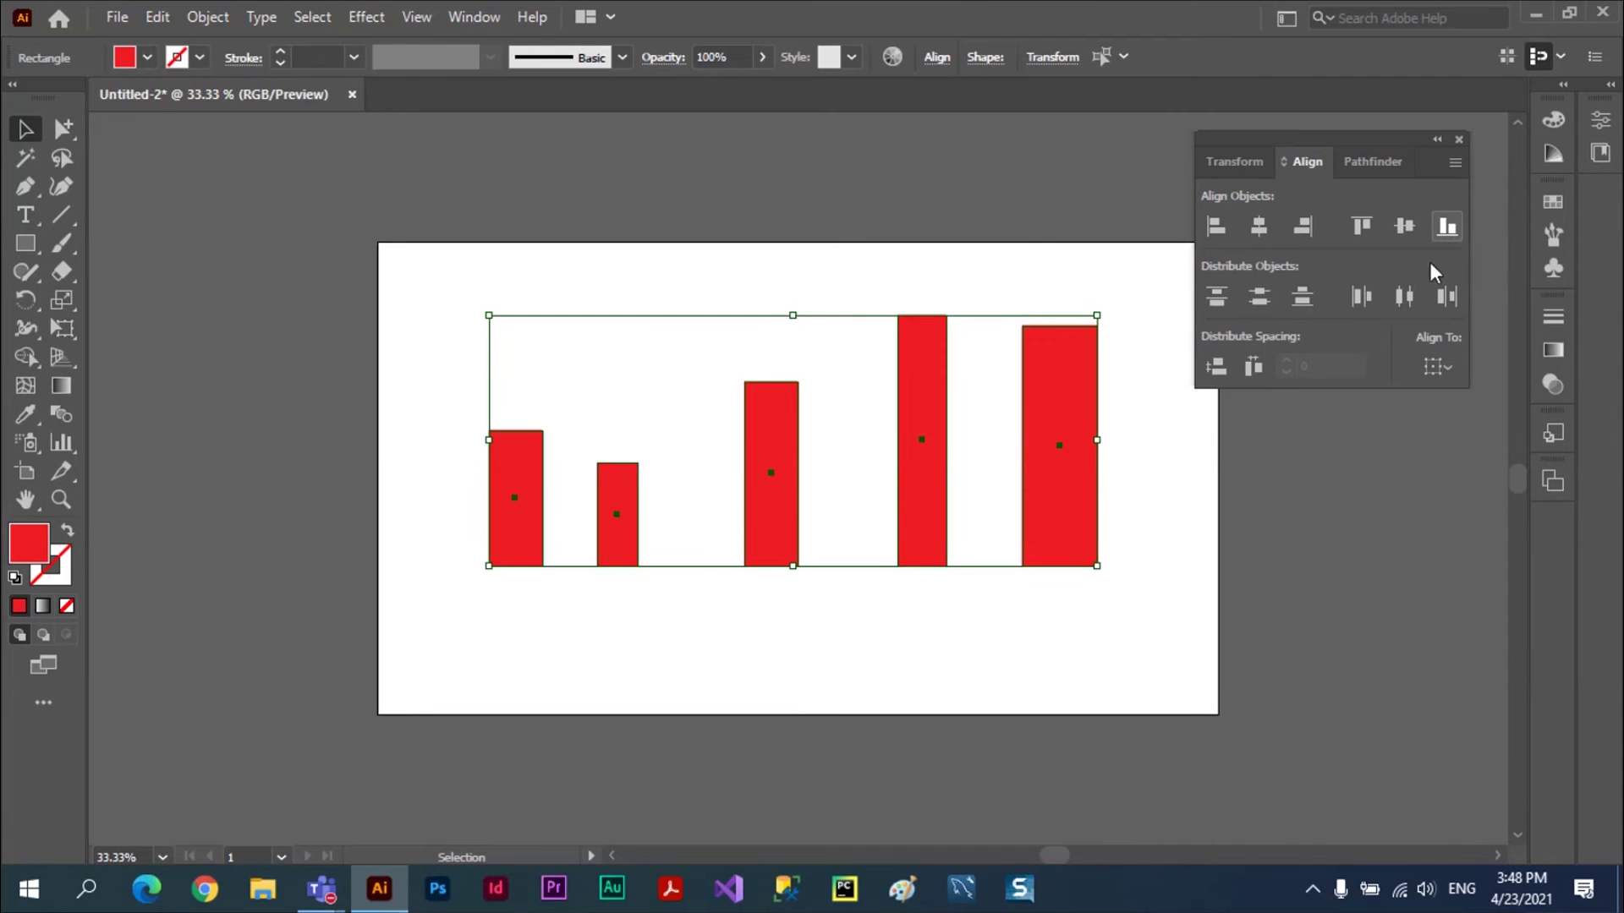
{"action": "left_click", "coordinate": [1404, 226]}
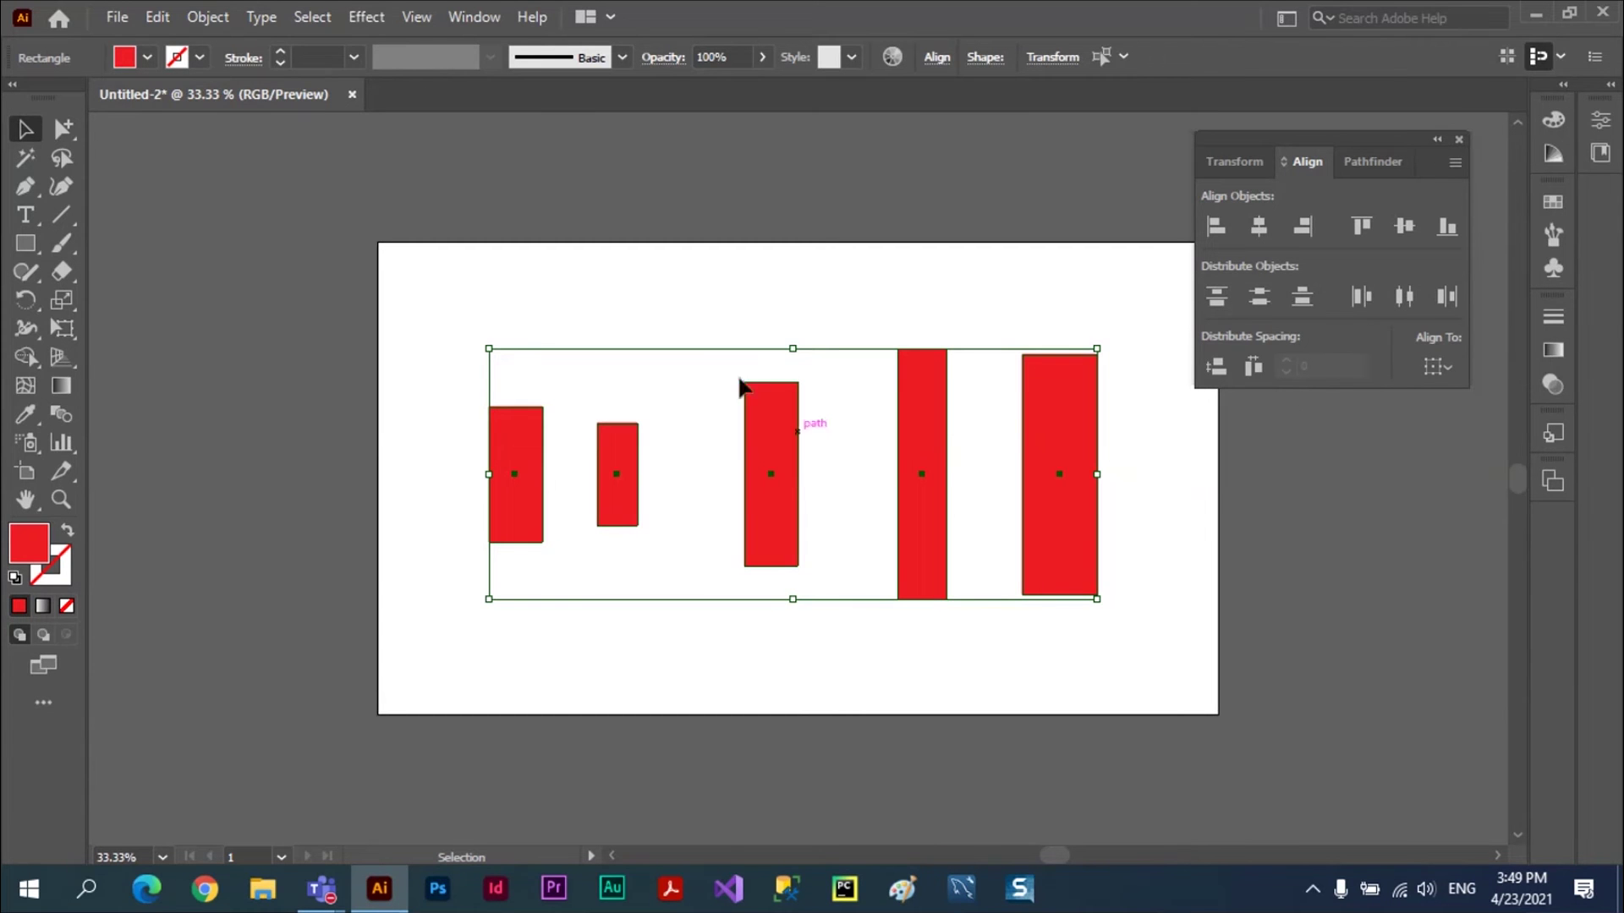
- Reposition the five bars horizontally, then distribute them evenly by their right edges
{"action": "left_click", "coordinate": [733, 279]}
{"action": "left_click_drag", "start_coordinate": [499, 474], "coordinate": [425, 473]}
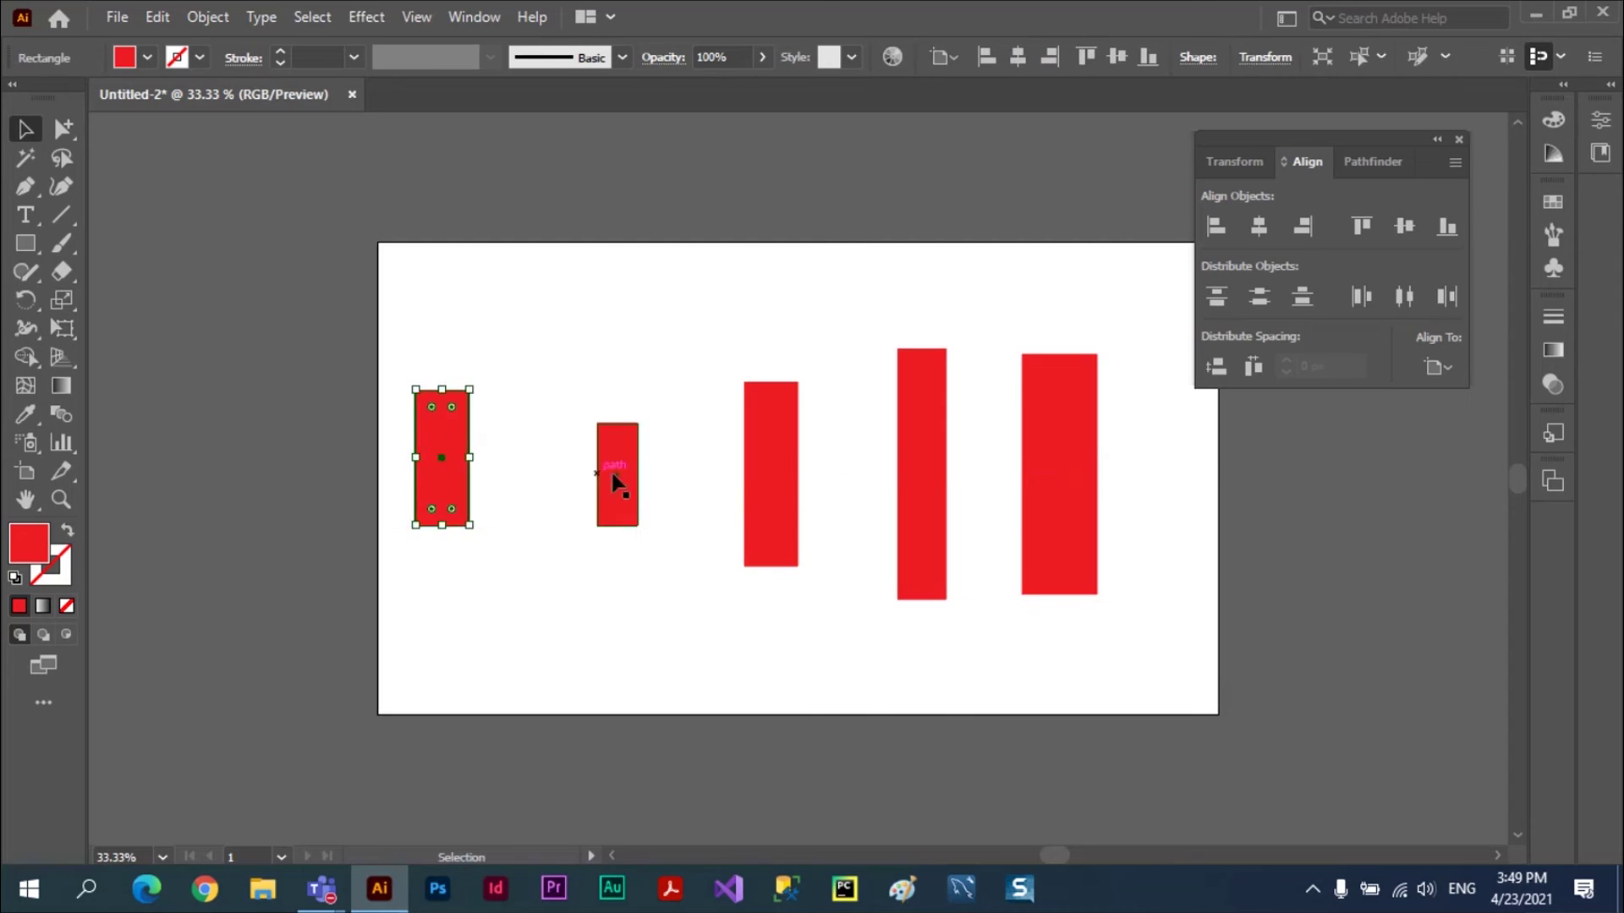
{"action": "left_click_drag", "start_coordinate": [617, 483], "coordinate": [521, 461]}
{"action": "left_click_drag", "start_coordinate": [791, 471], "coordinate": [735, 471]}
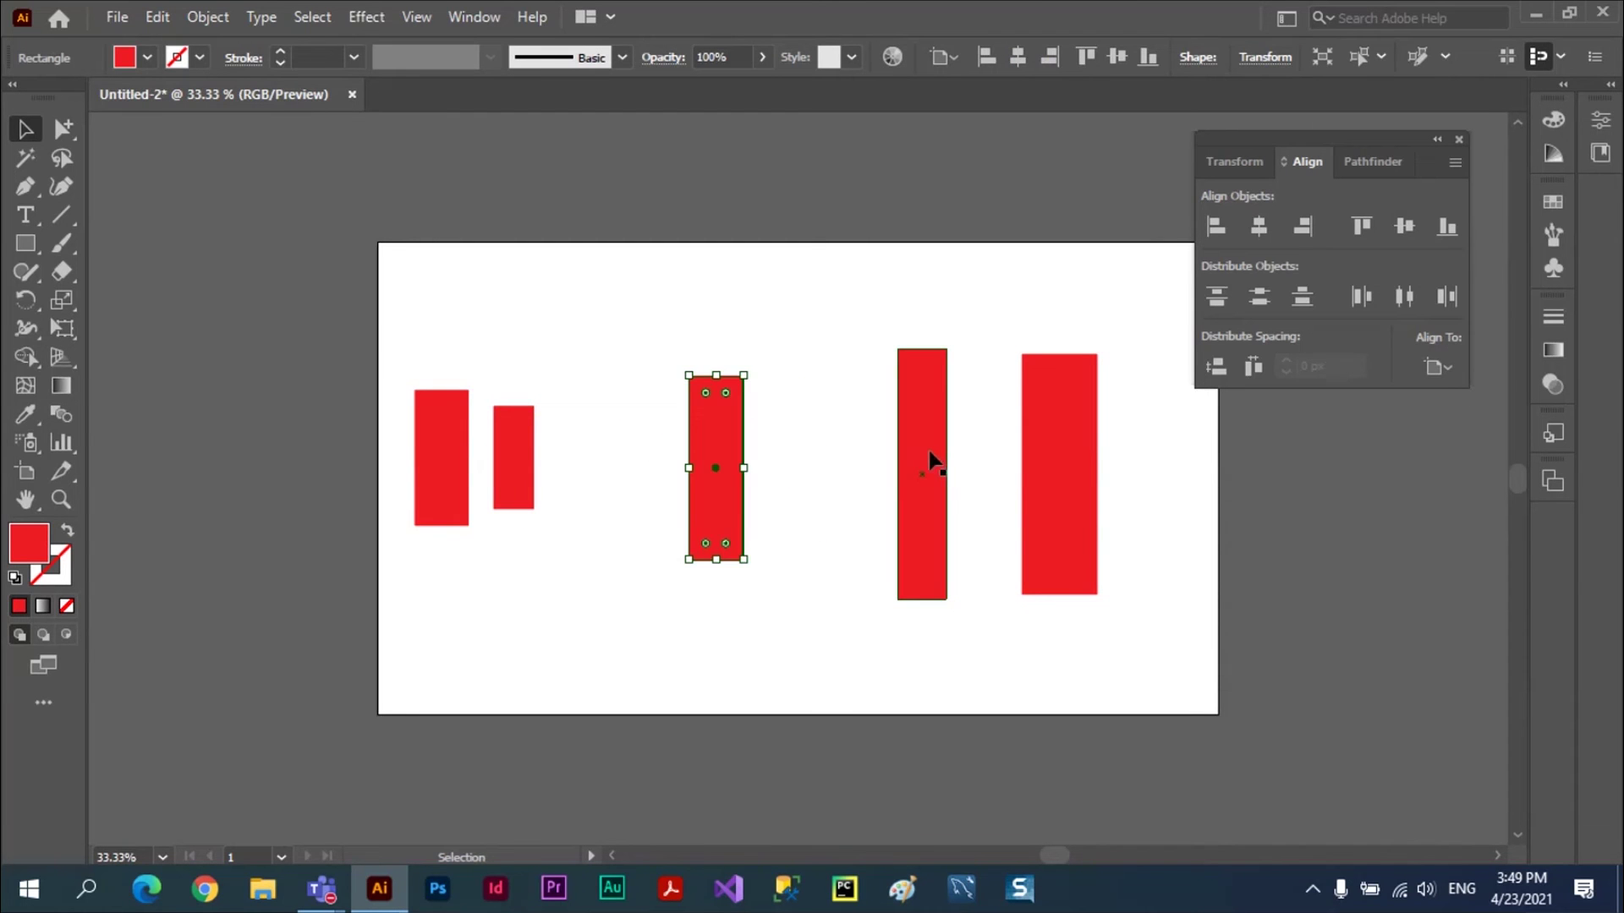
{"action": "left_click_drag", "start_coordinate": [930, 461], "coordinate": [848, 461]}
{"action": "left_click_drag", "start_coordinate": [1077, 461], "coordinate": [1093, 461]}
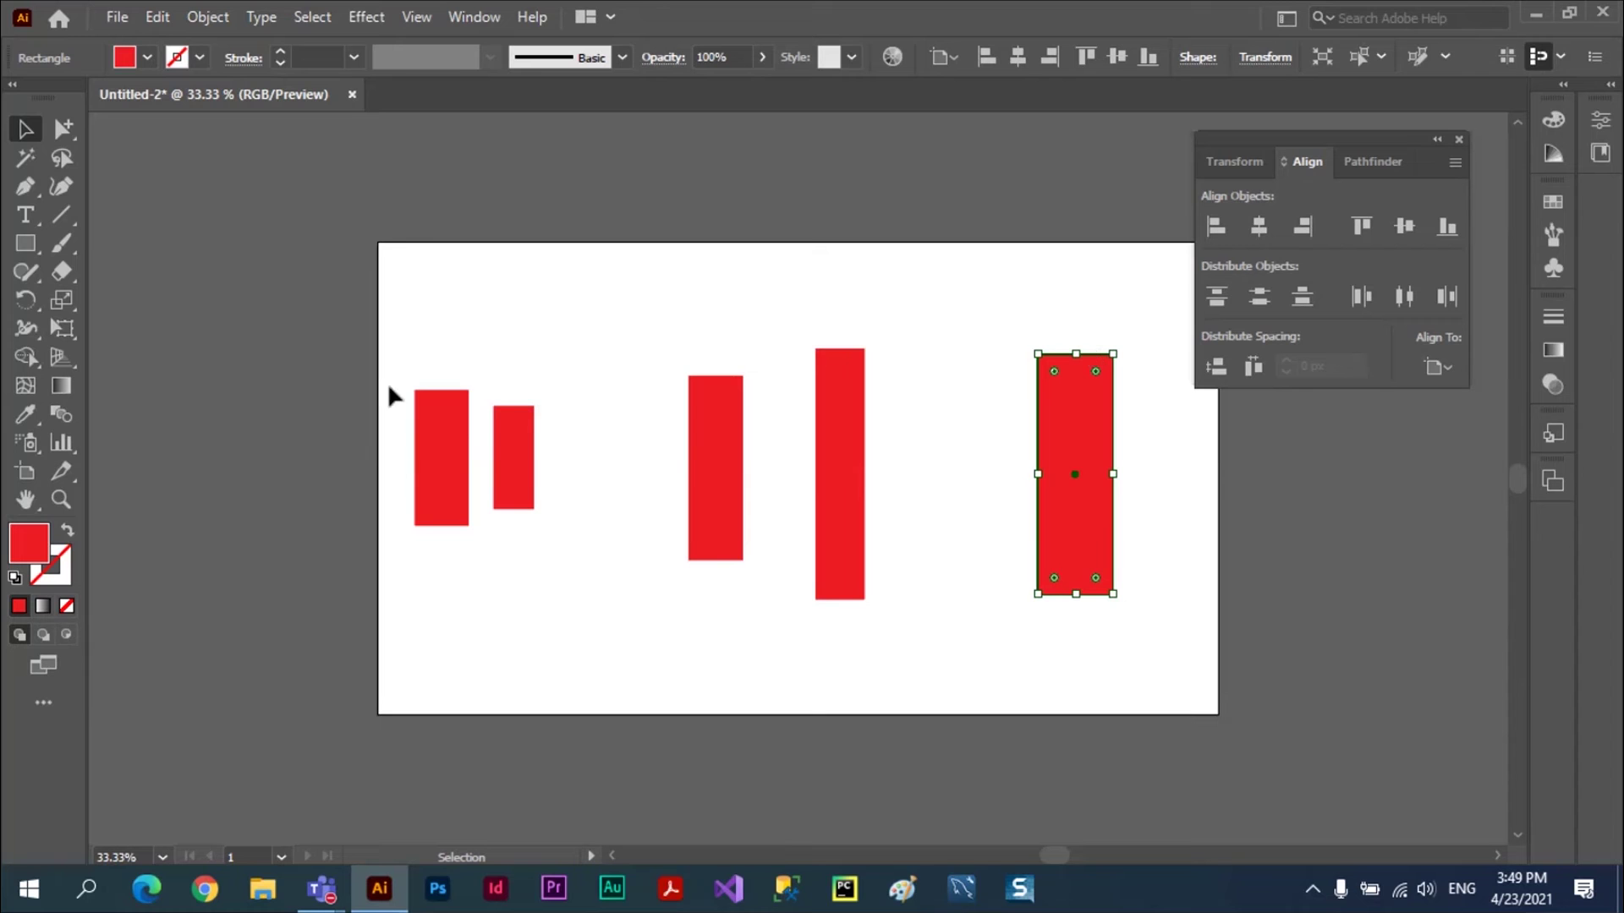
{"action": "mouse_move", "coordinate": [402, 343]}
{"action": "left_mouse_down"}
{"action": "mouse_move", "coordinate": [1081, 667]}
{"action": "mouse_move", "coordinate": [1117, 660]}
{"action": "left_mouse_up"}
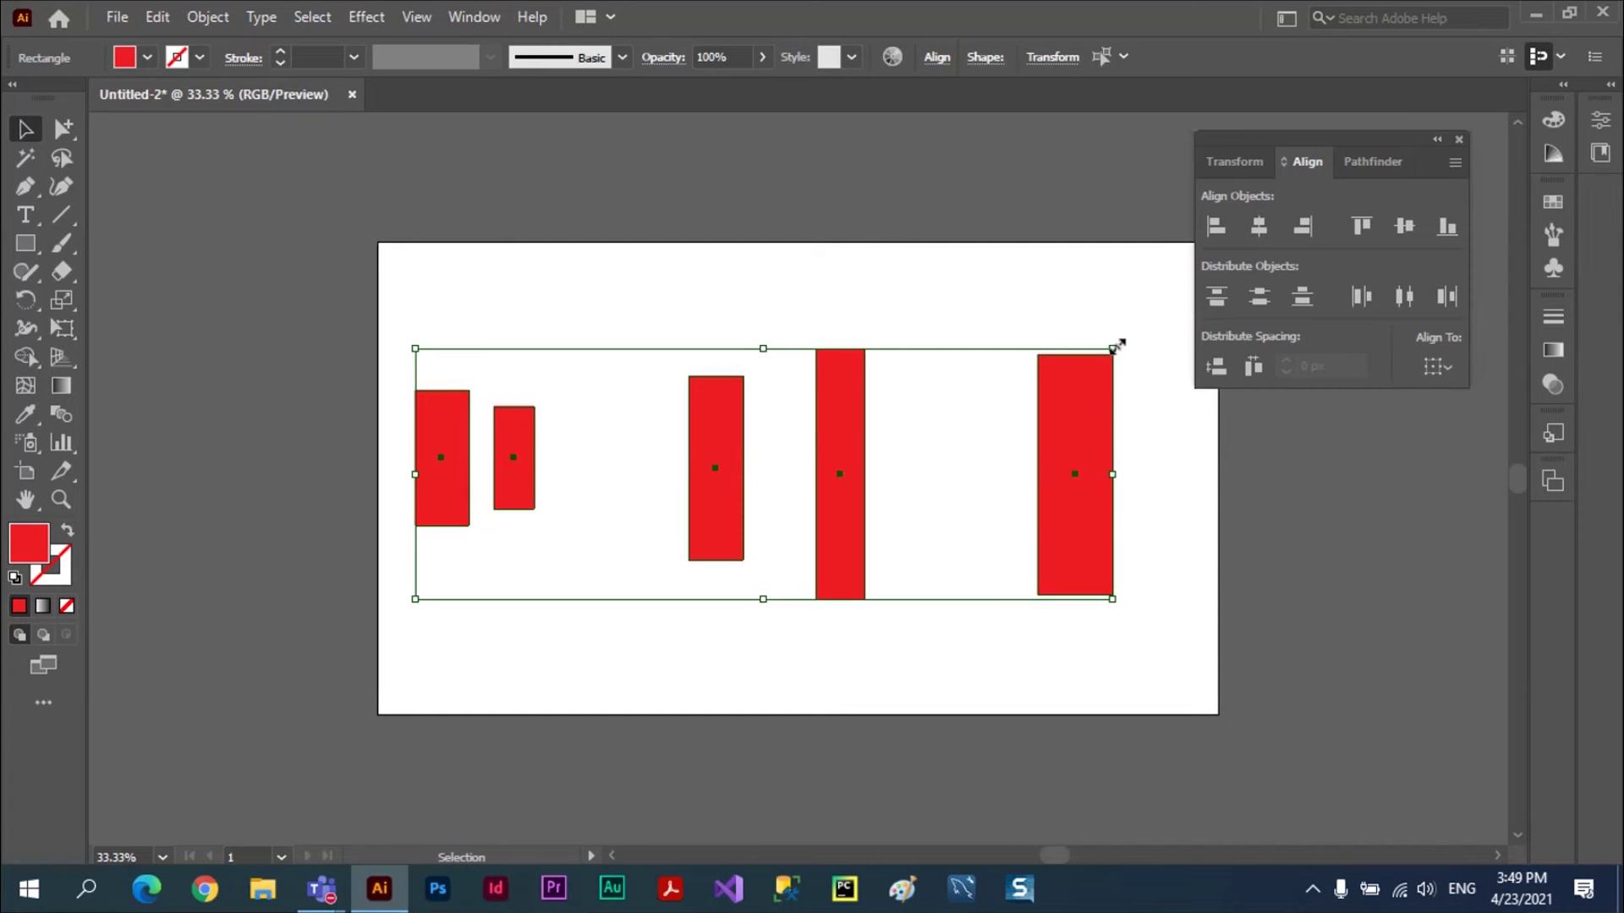
{"action": "left_click", "coordinate": [1447, 296]}
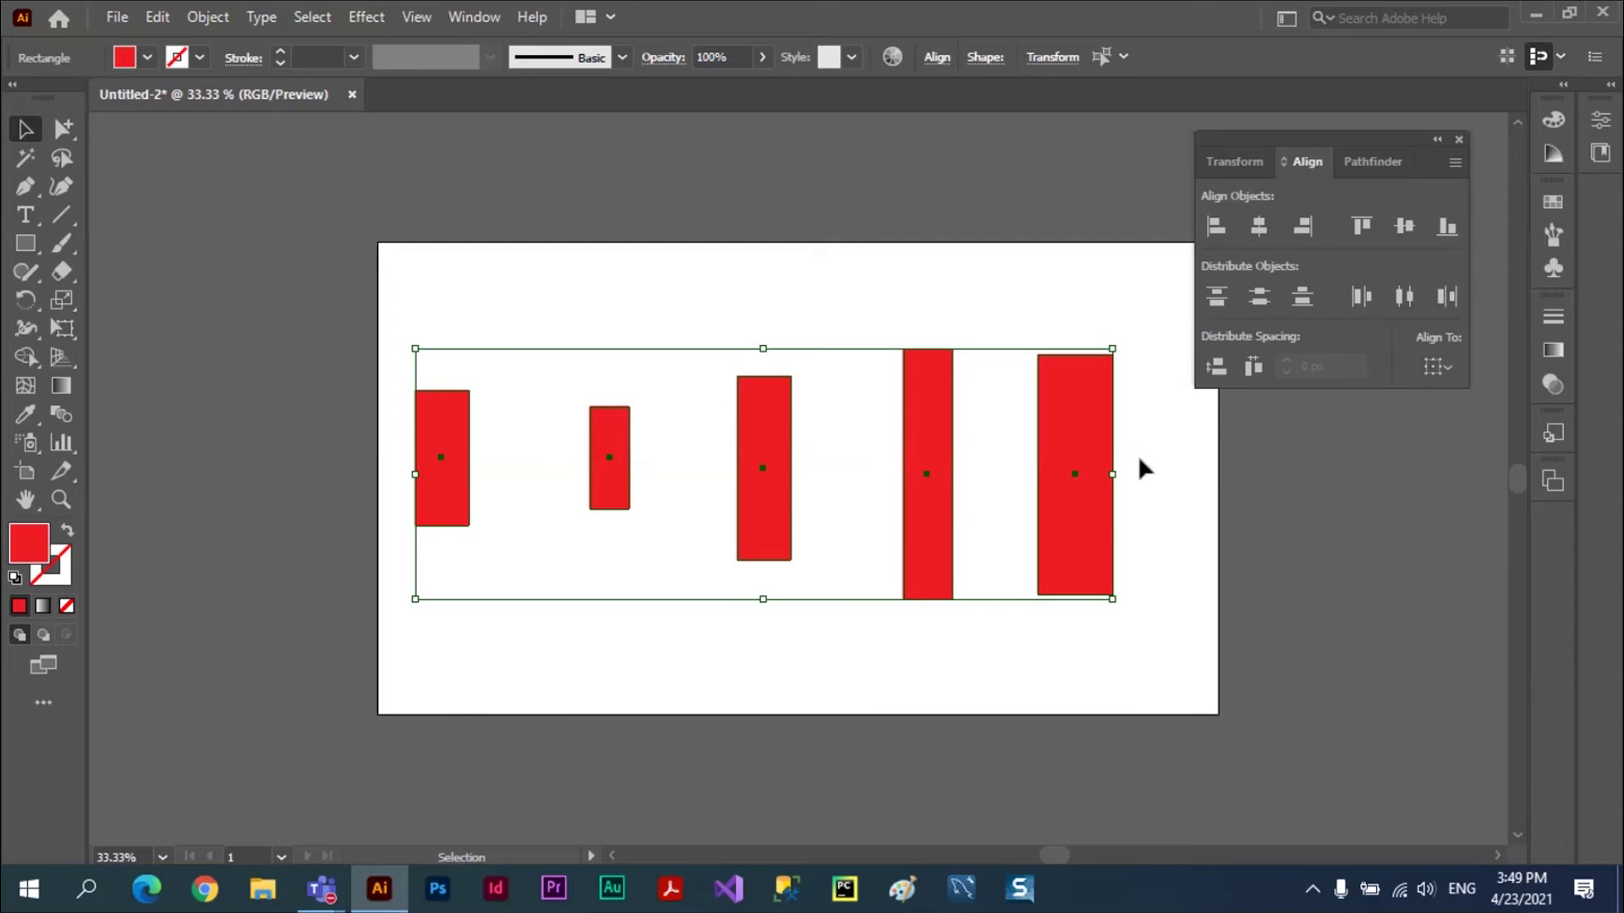
{"action": "left_click", "coordinate": [61, 218]}
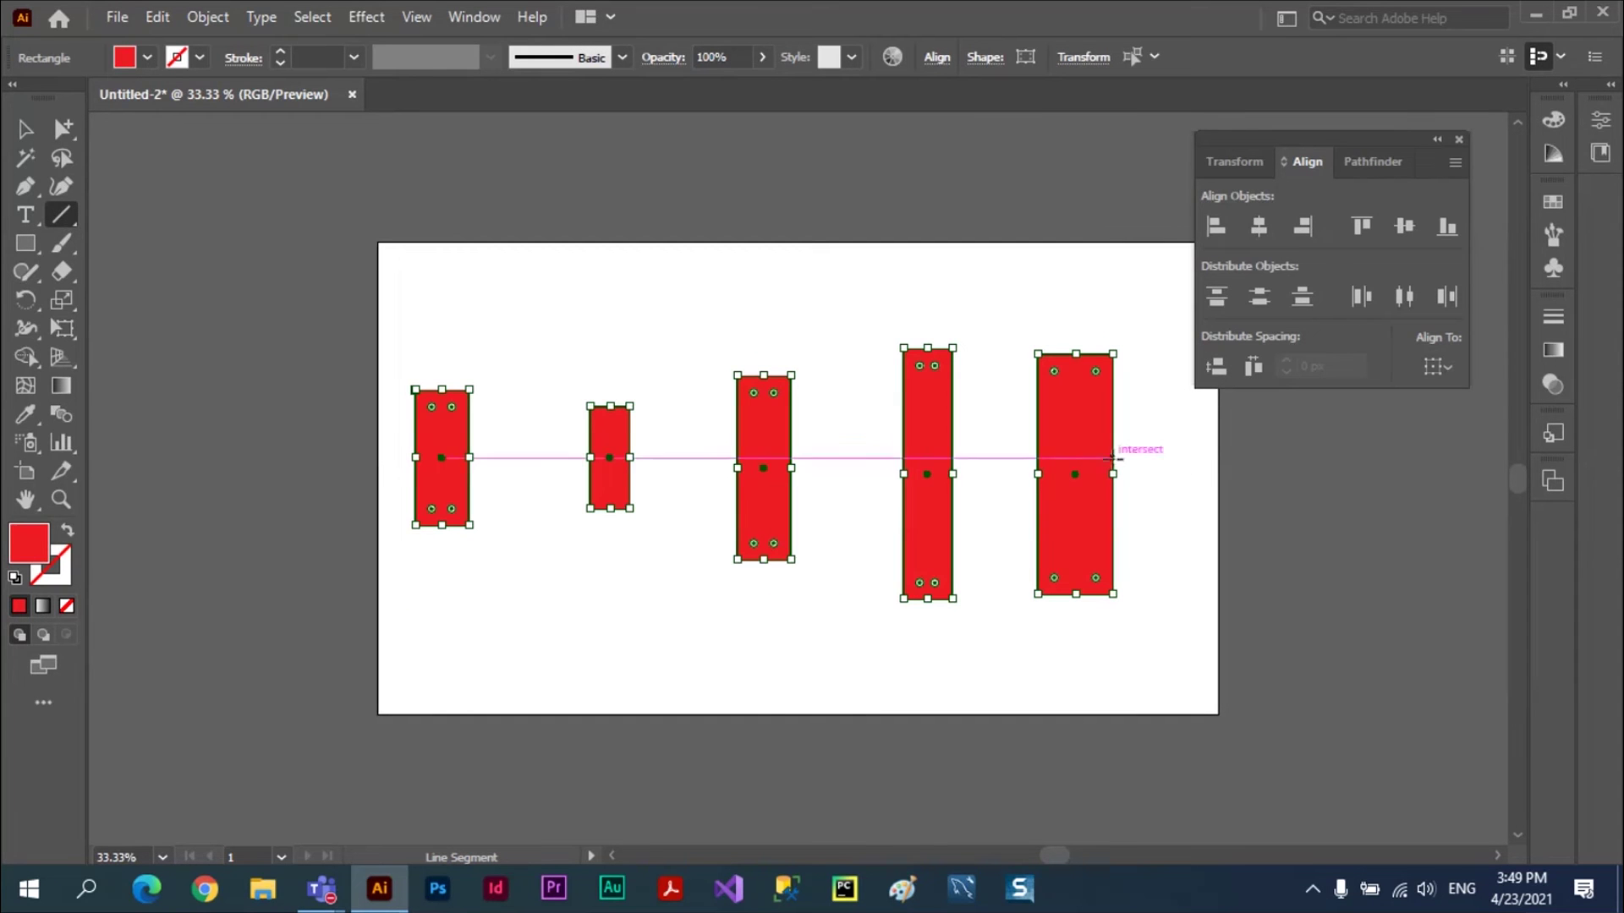
{"action": "left_click_drag", "start_coordinate": [1112, 640], "coordinate": [949, 640]}
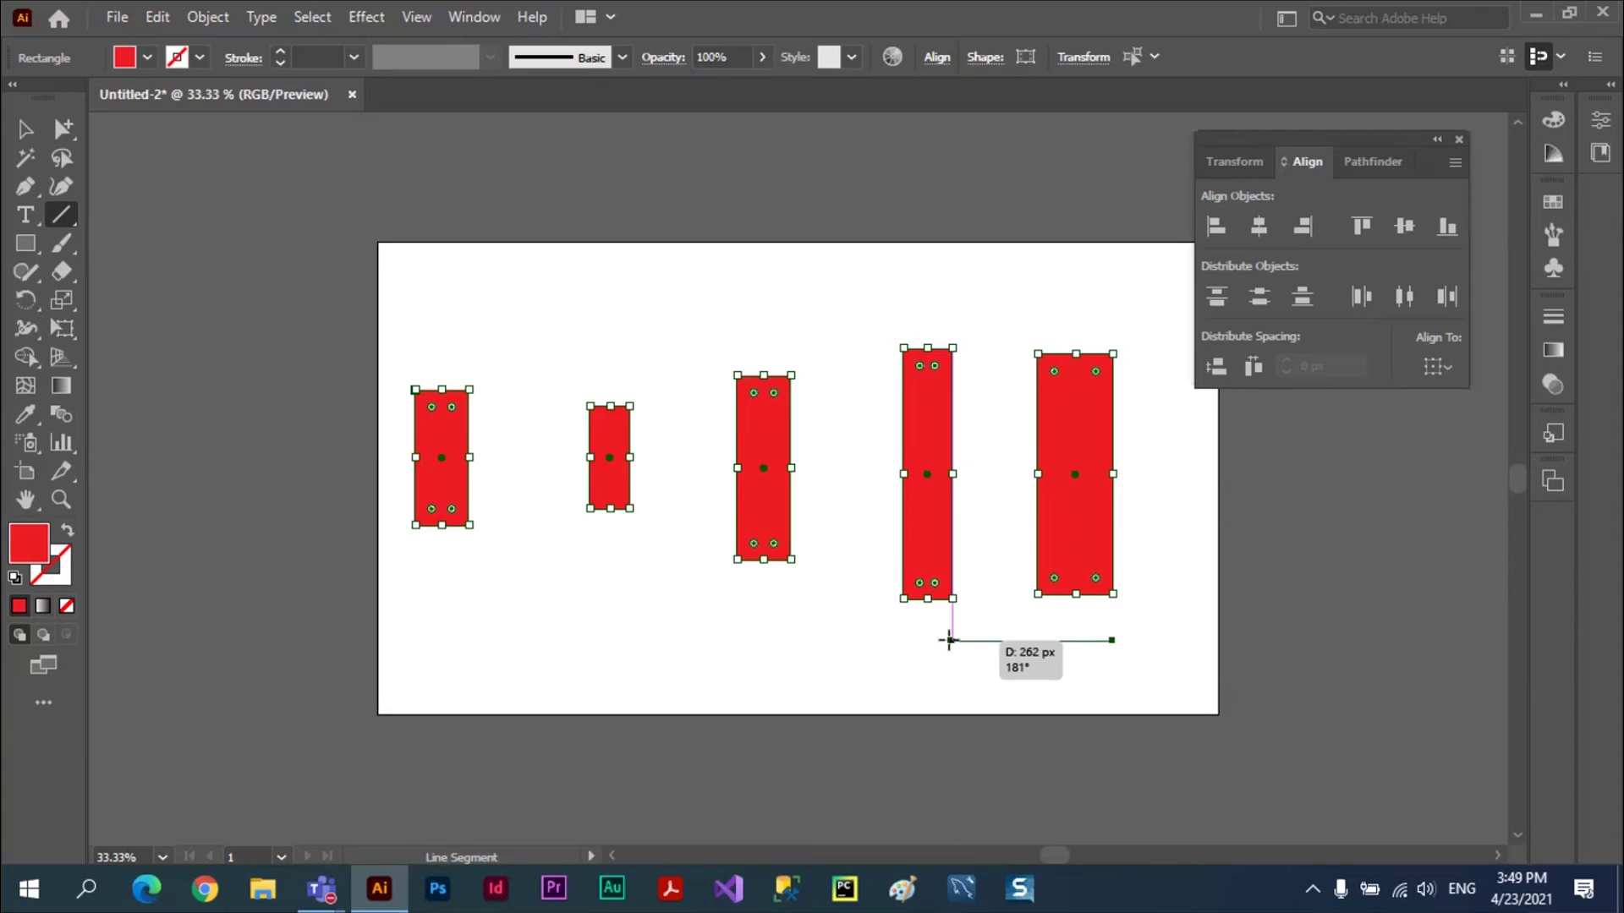
{"action": "left_click_drag", "start_coordinate": [949, 640], "coordinate": [951, 641]}
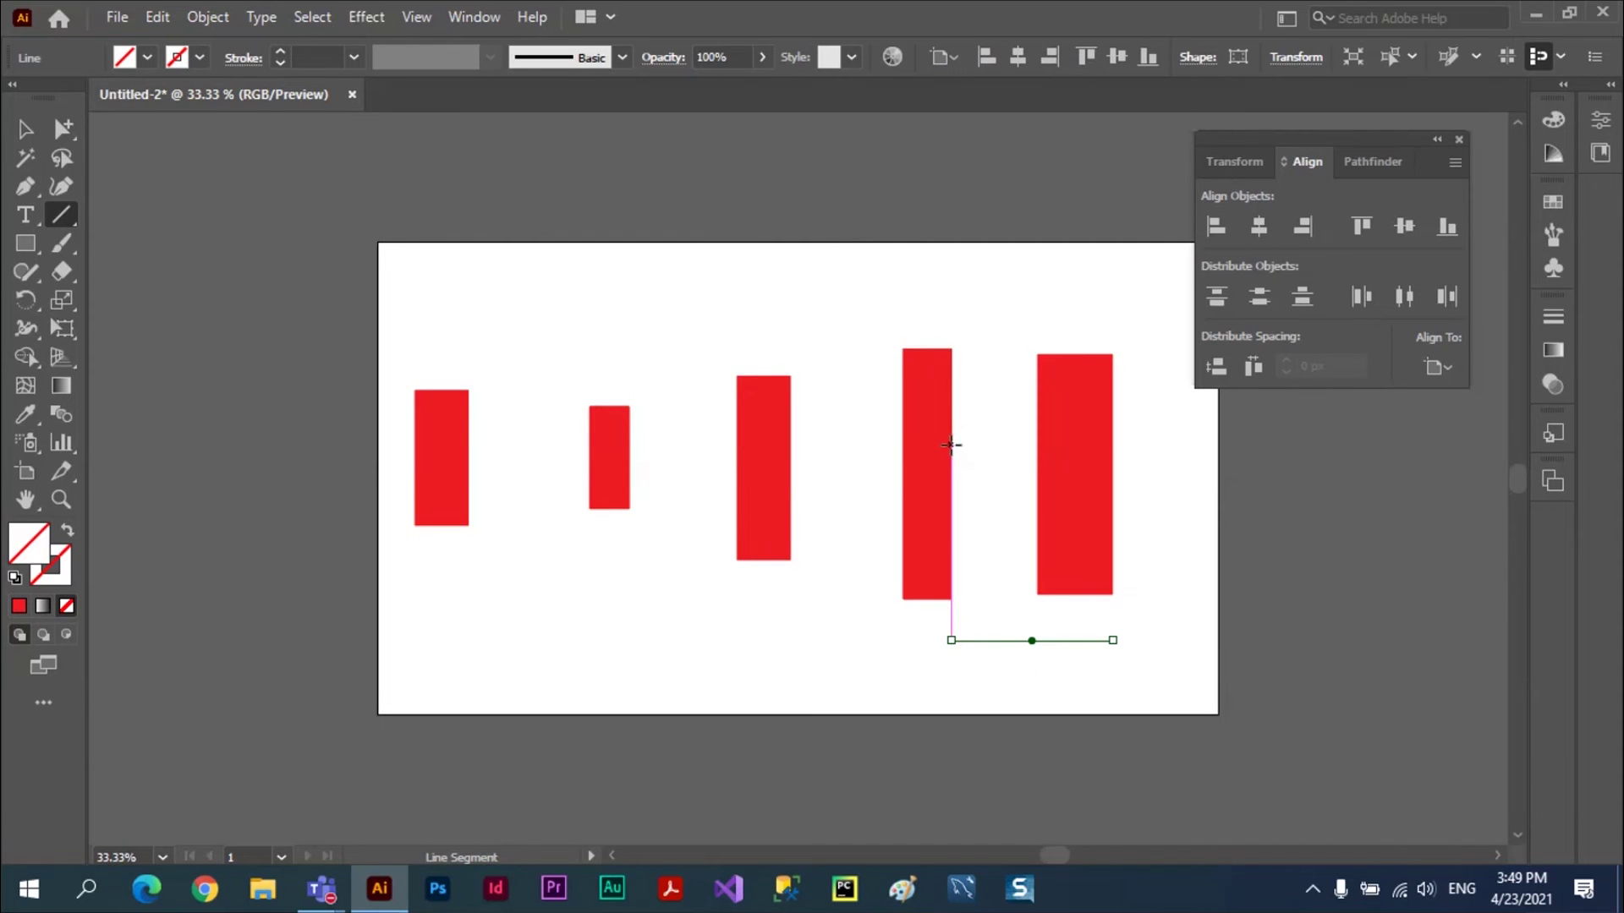
{"action": "left_click", "coordinate": [25, 129]}
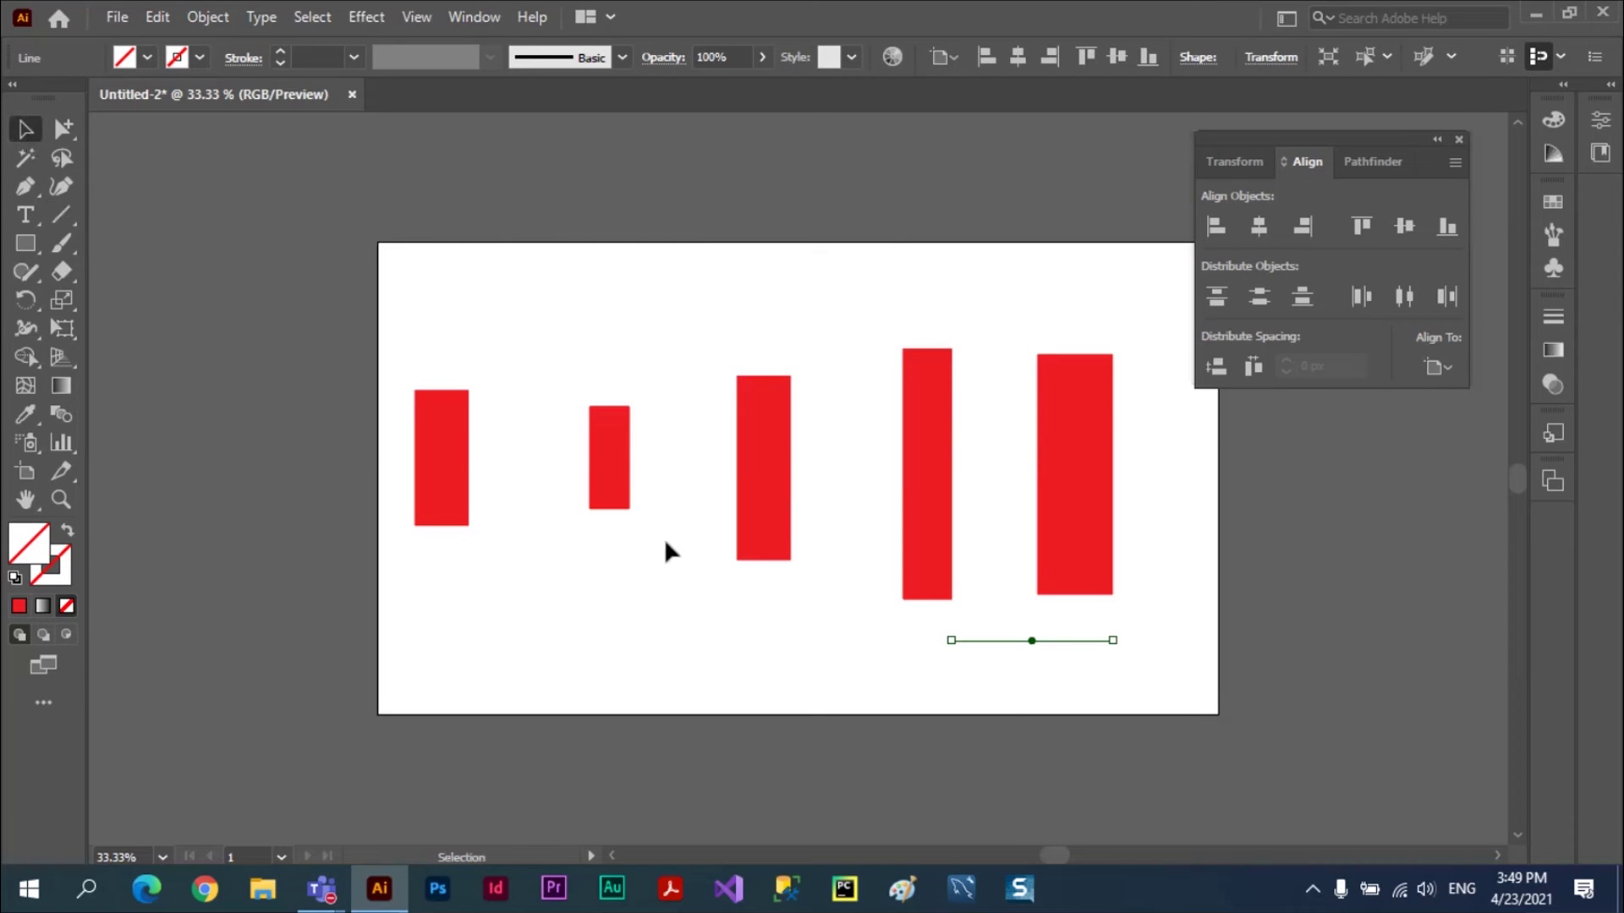
{"action": "left_click_drag", "start_coordinate": [1057, 640], "coordinate": [829, 642]}
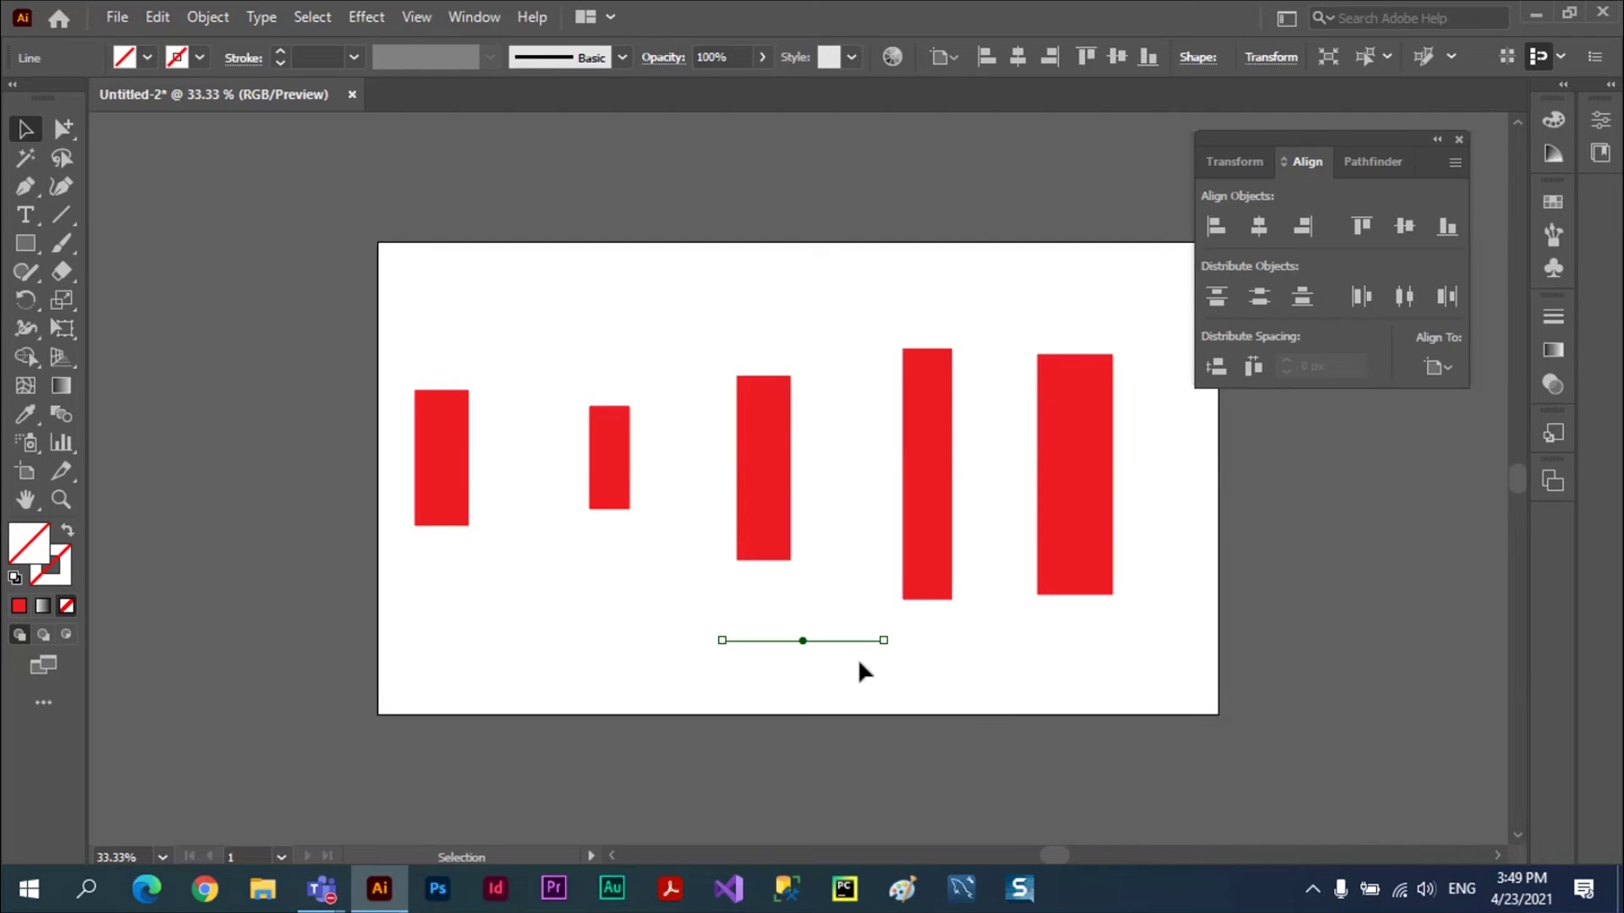
{"action": "left_click", "coordinate": [281, 50]}
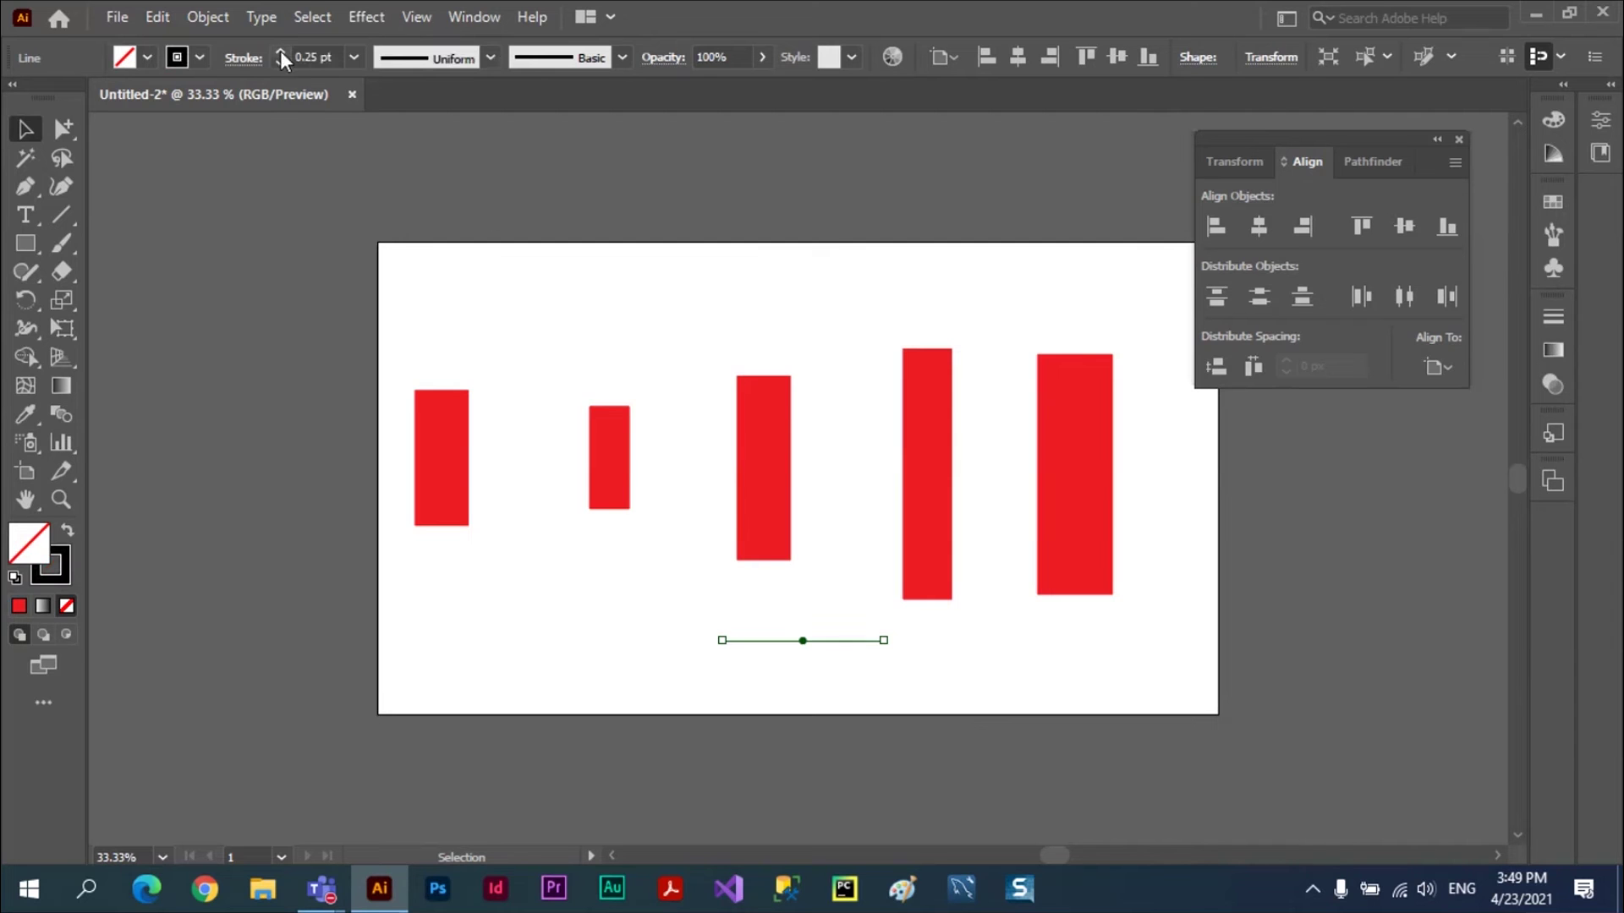
{"action": "left_click", "coordinate": [281, 51]}
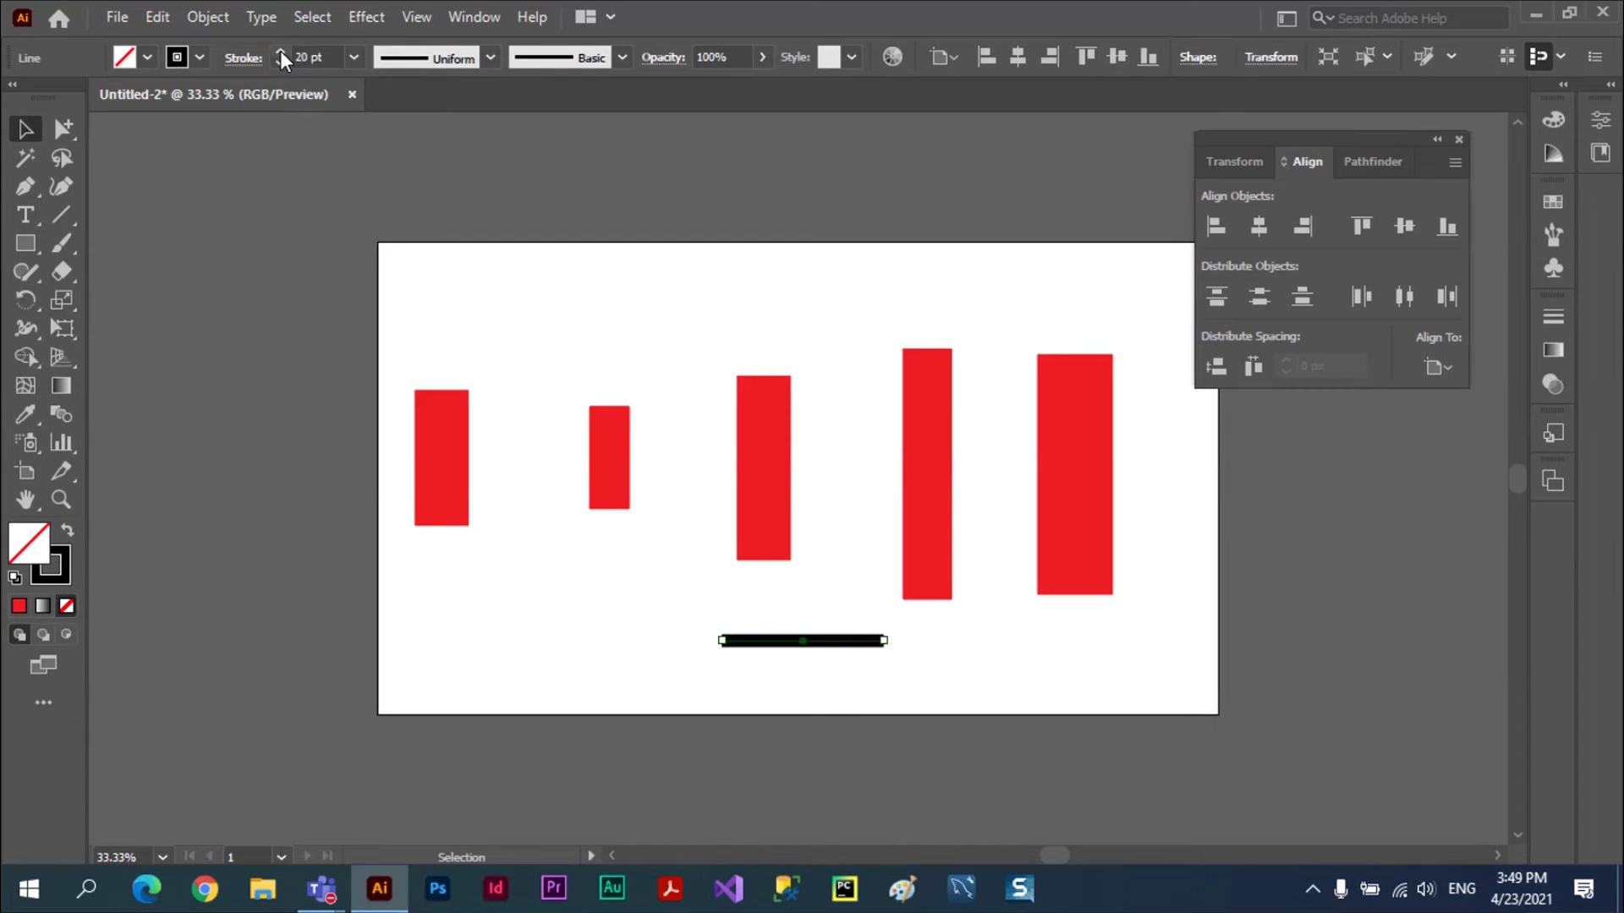
{"action": "left_click", "coordinate": [281, 51]}
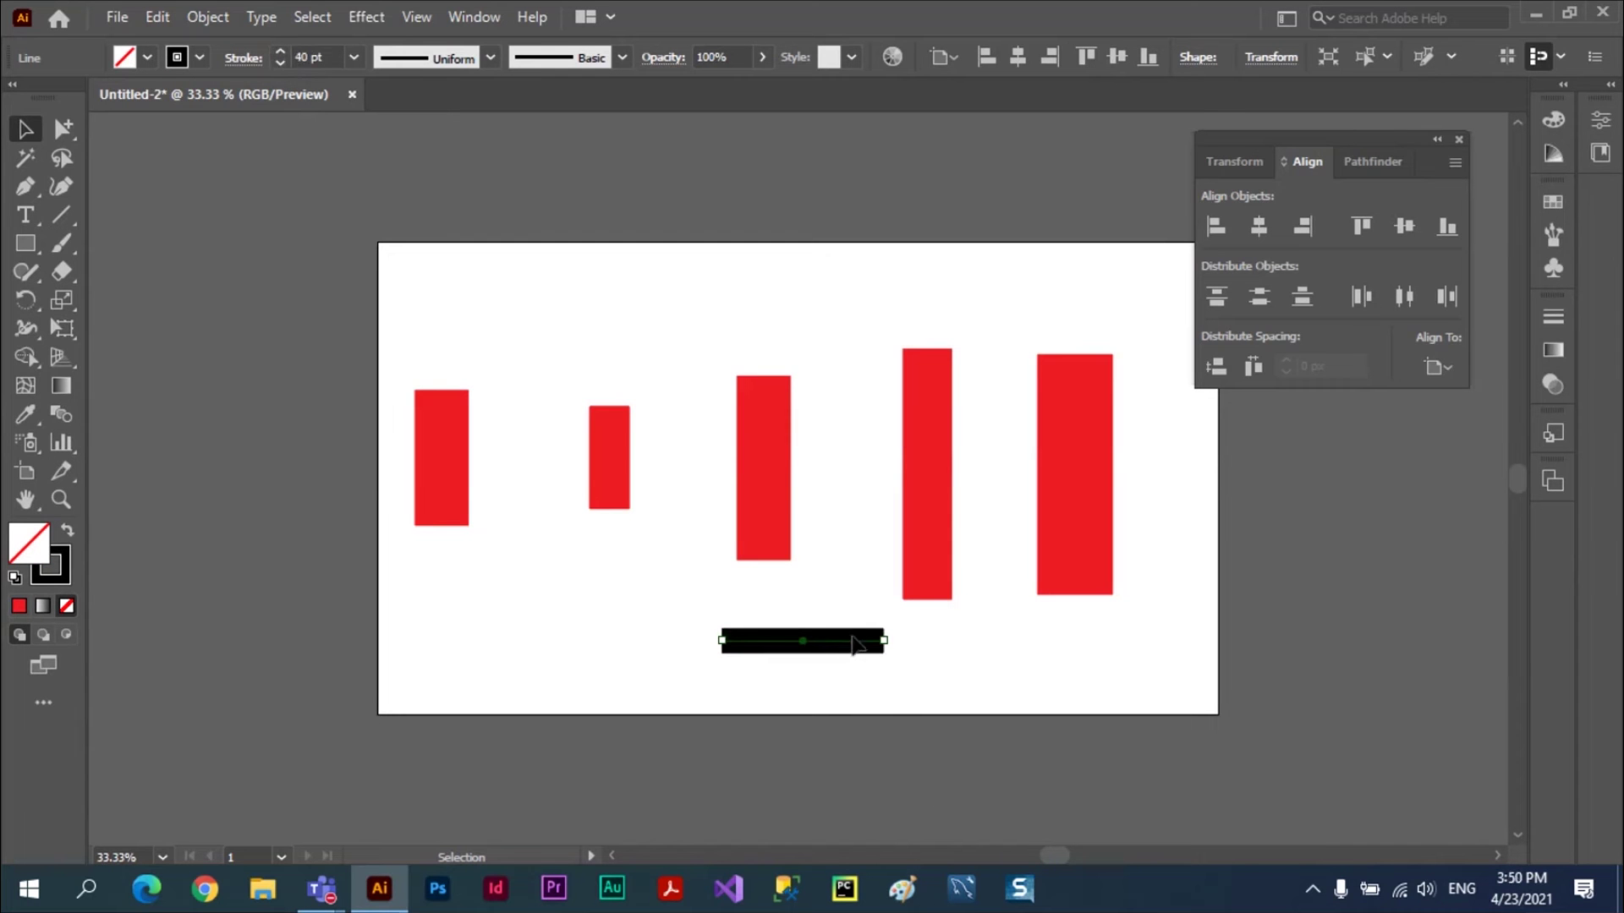
{"action": "mouse_move", "coordinate": [846, 649]}
{"action": "left_mouse_down"}
{"action": "mouse_move", "coordinate": [1007, 652]}
{"action": "mouse_move", "coordinate": [477, 634]}
{"action": "mouse_move", "coordinate": [671, 652]}
{"action": "left_mouse_up"}
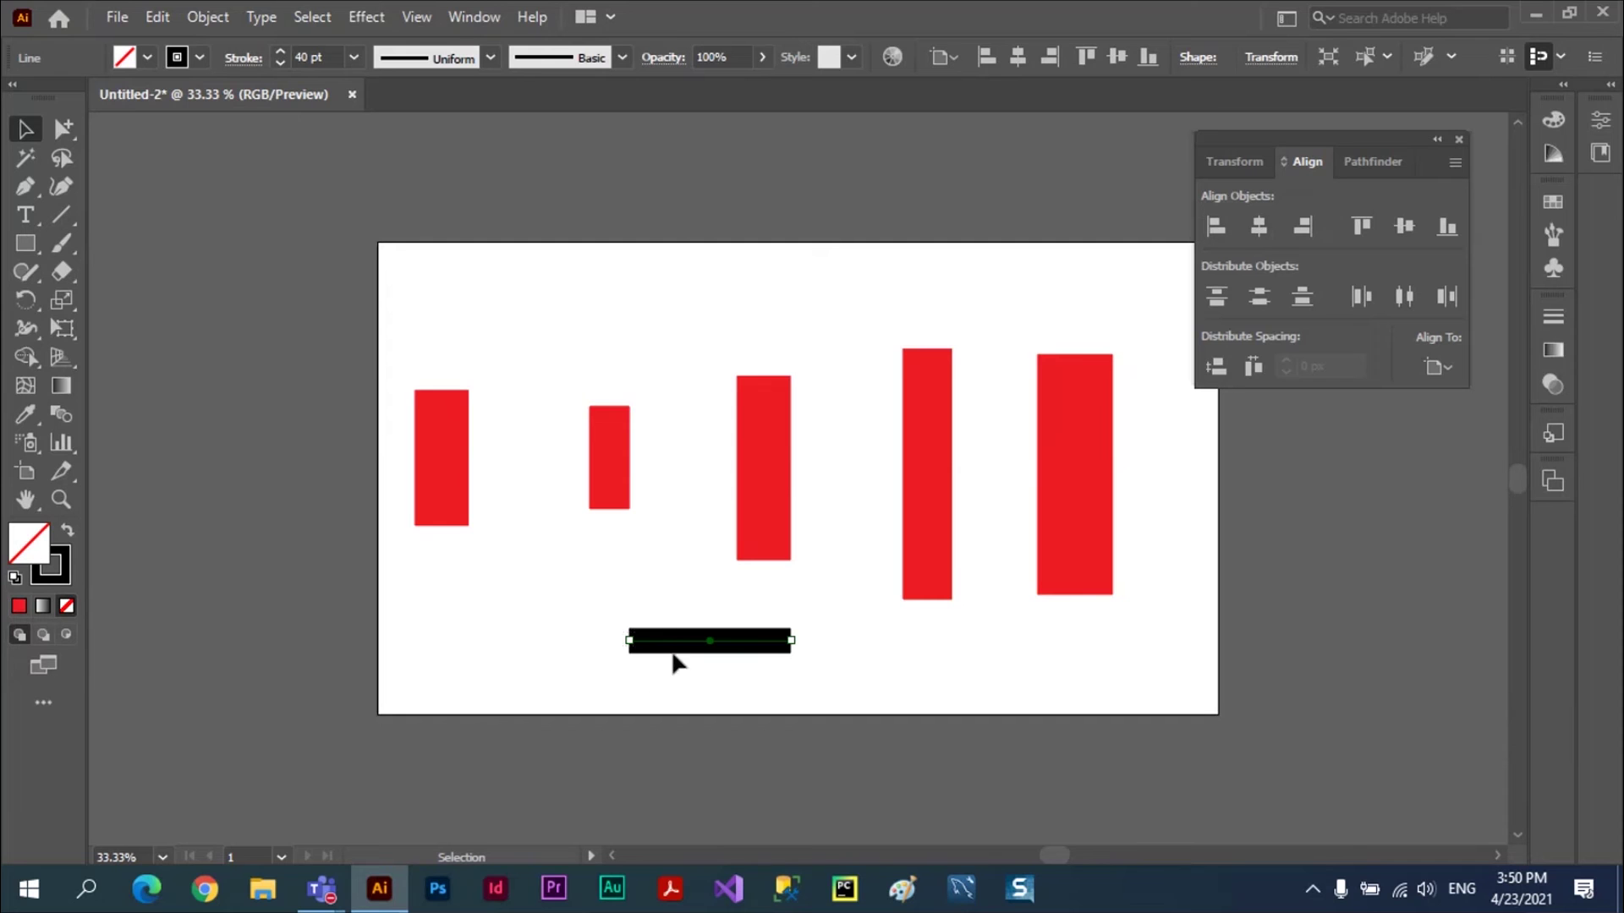
{"action": "left_click", "coordinate": [613, 643]}
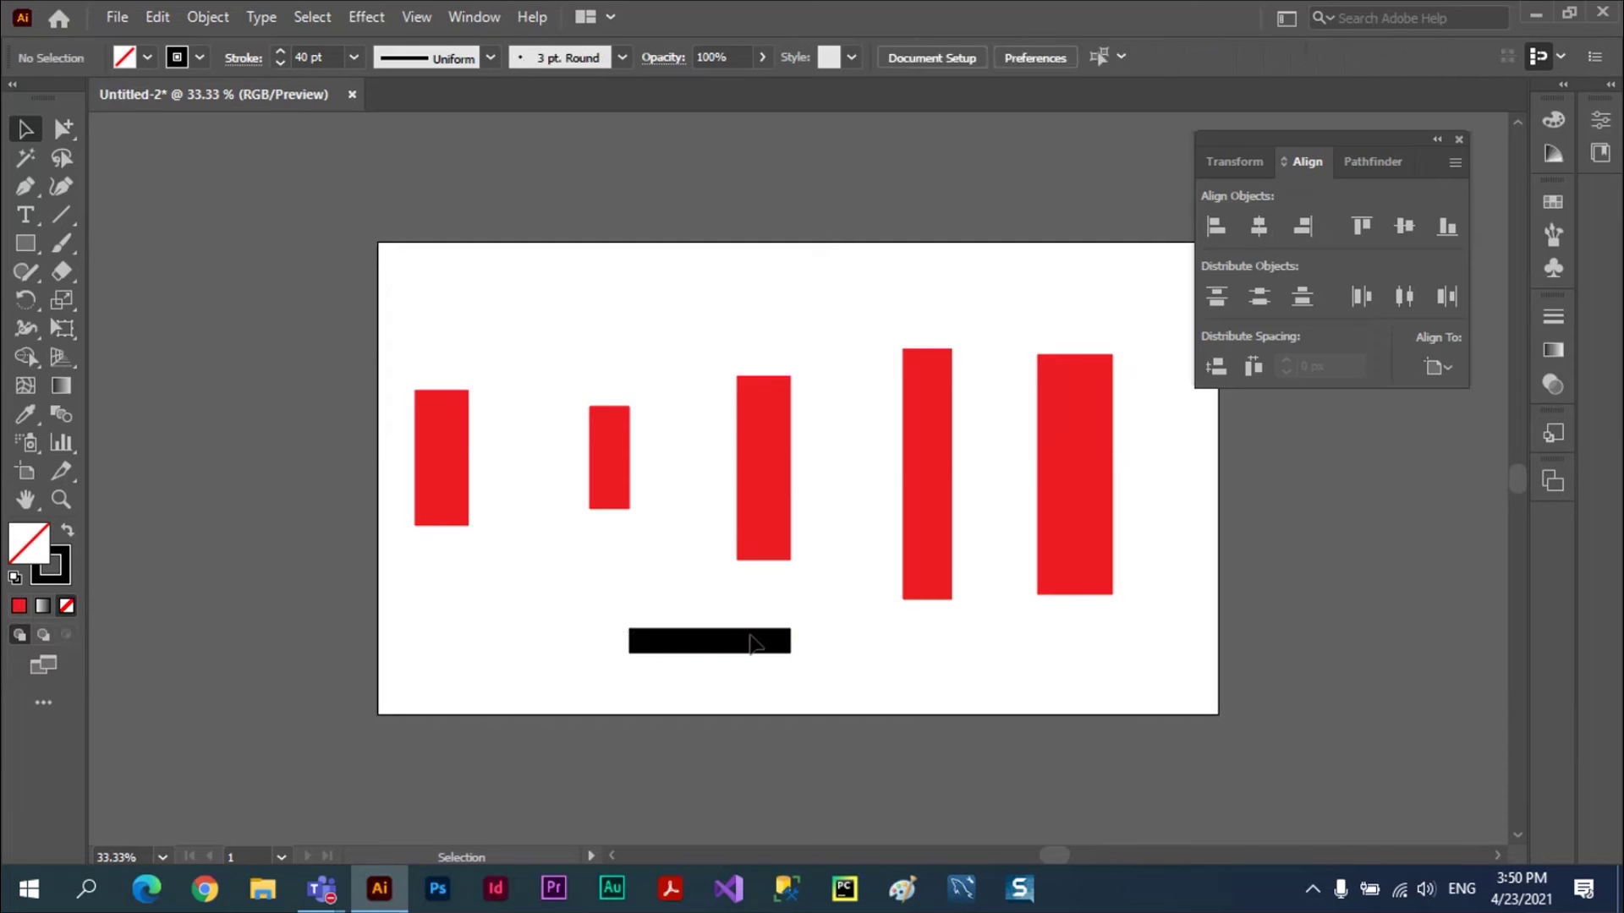
{"action": "left_click_drag", "start_coordinate": [759, 653], "coordinate": [601, 633]}
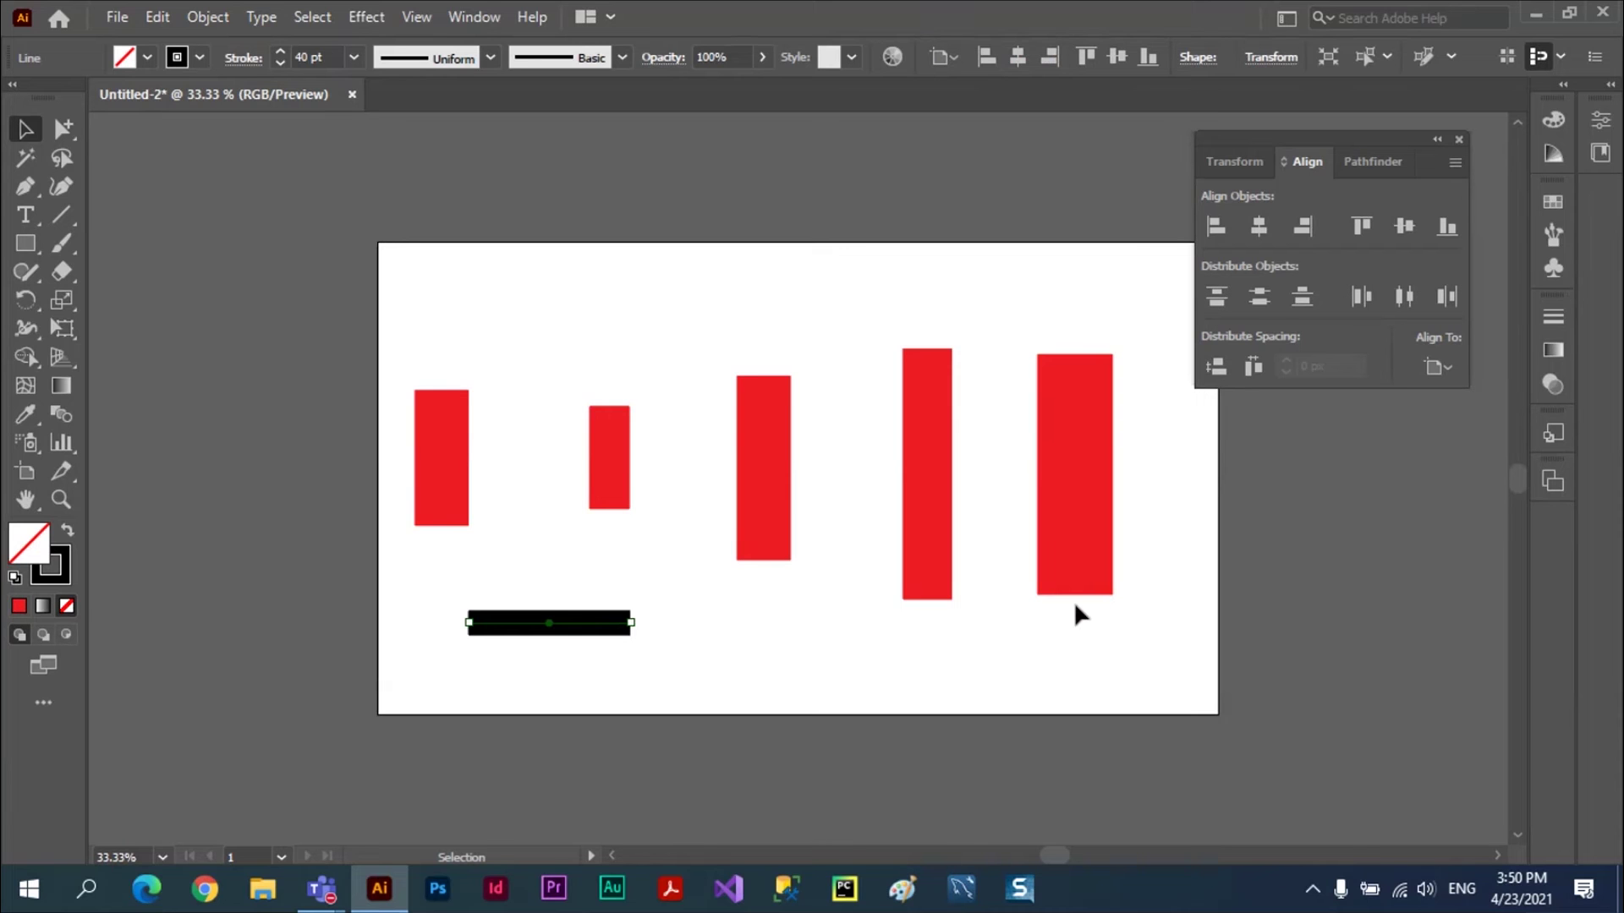
{"action": "key", "text": "ctrl"}
{"action": "key", "text": "ctrl+d"}
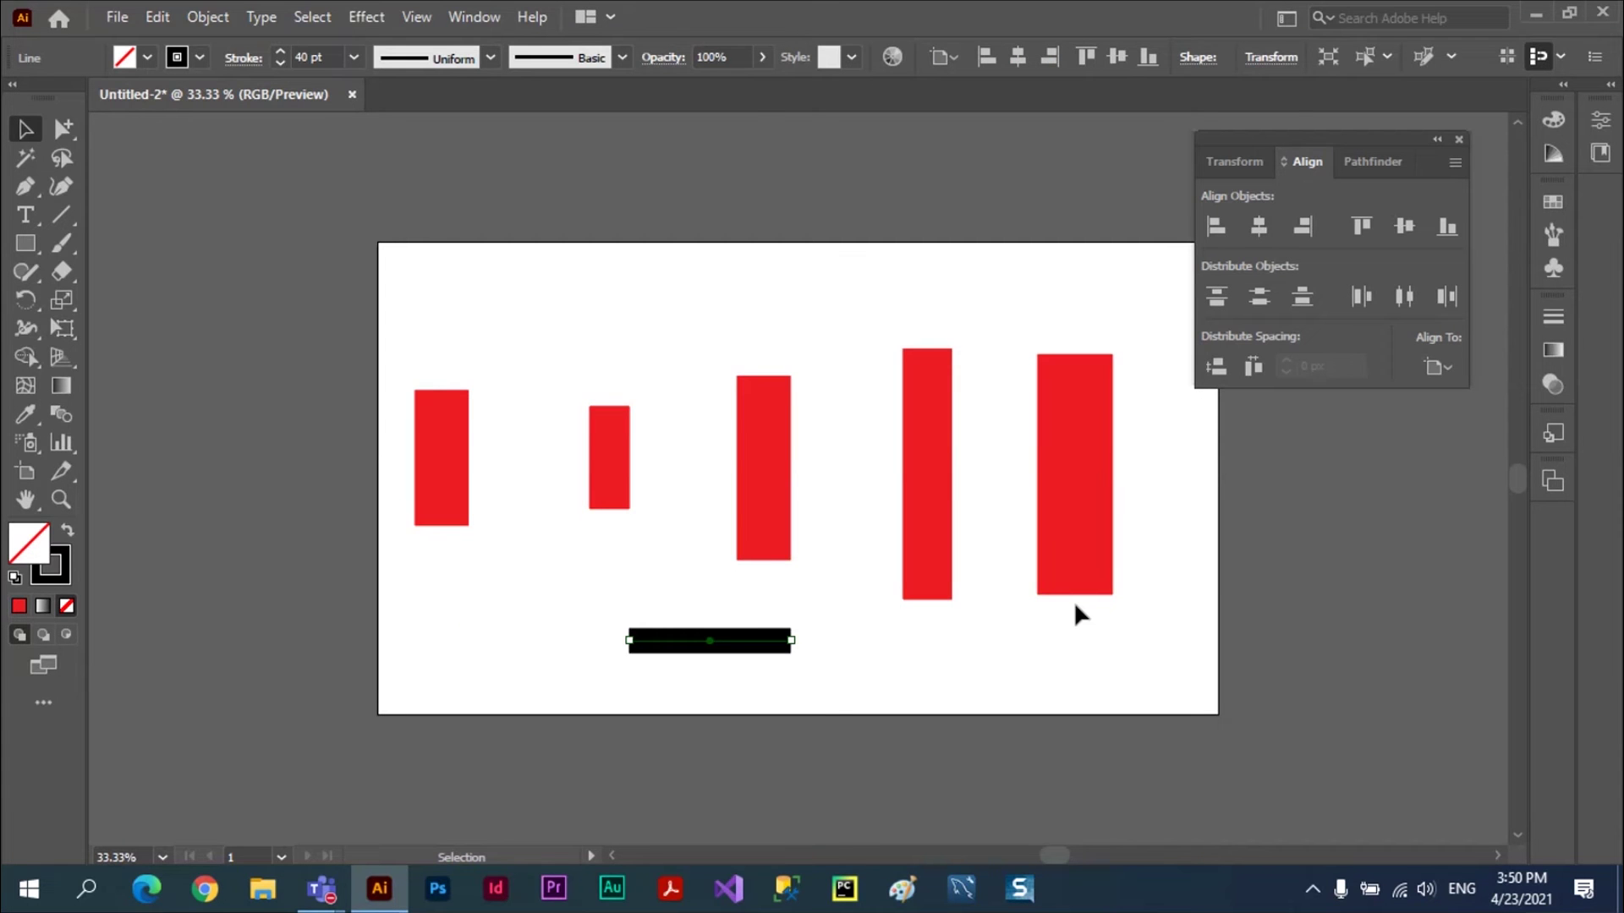
{"action": "key", "text": "Delete"}
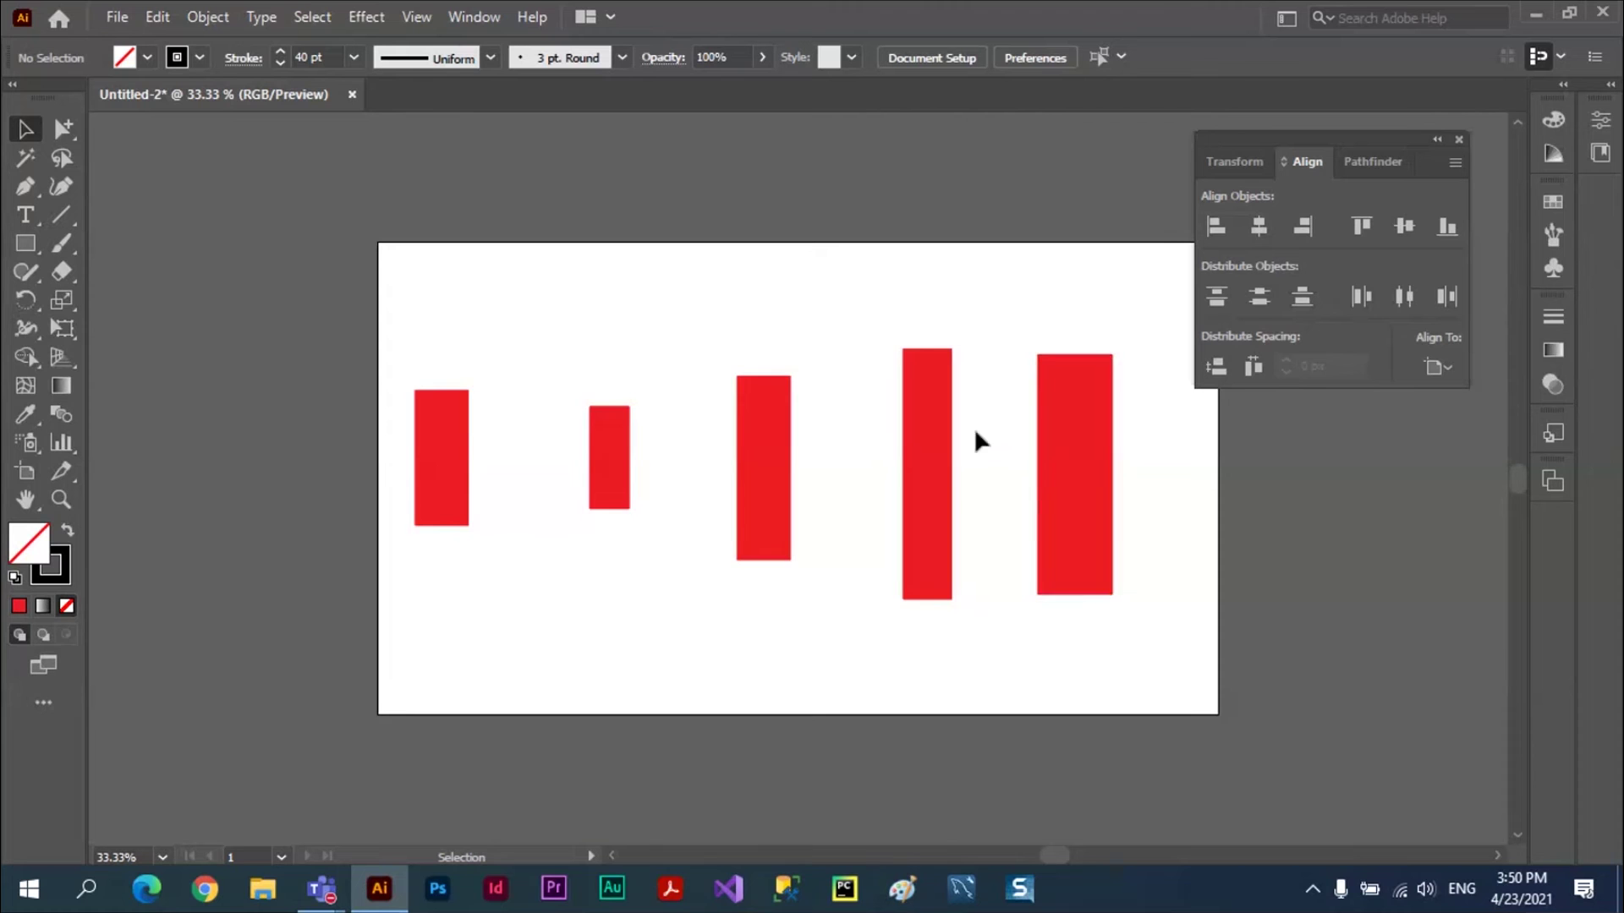
- Distribute the bars by centres, then widen the rightmost rectangle toward the left
{"action": "mouse_move", "coordinate": [400, 337]}
{"action": "left_mouse_down"}
{"action": "mouse_move", "coordinate": [896, 631]}
{"action": "mouse_move", "coordinate": [1119, 643]}
{"action": "left_mouse_up"}
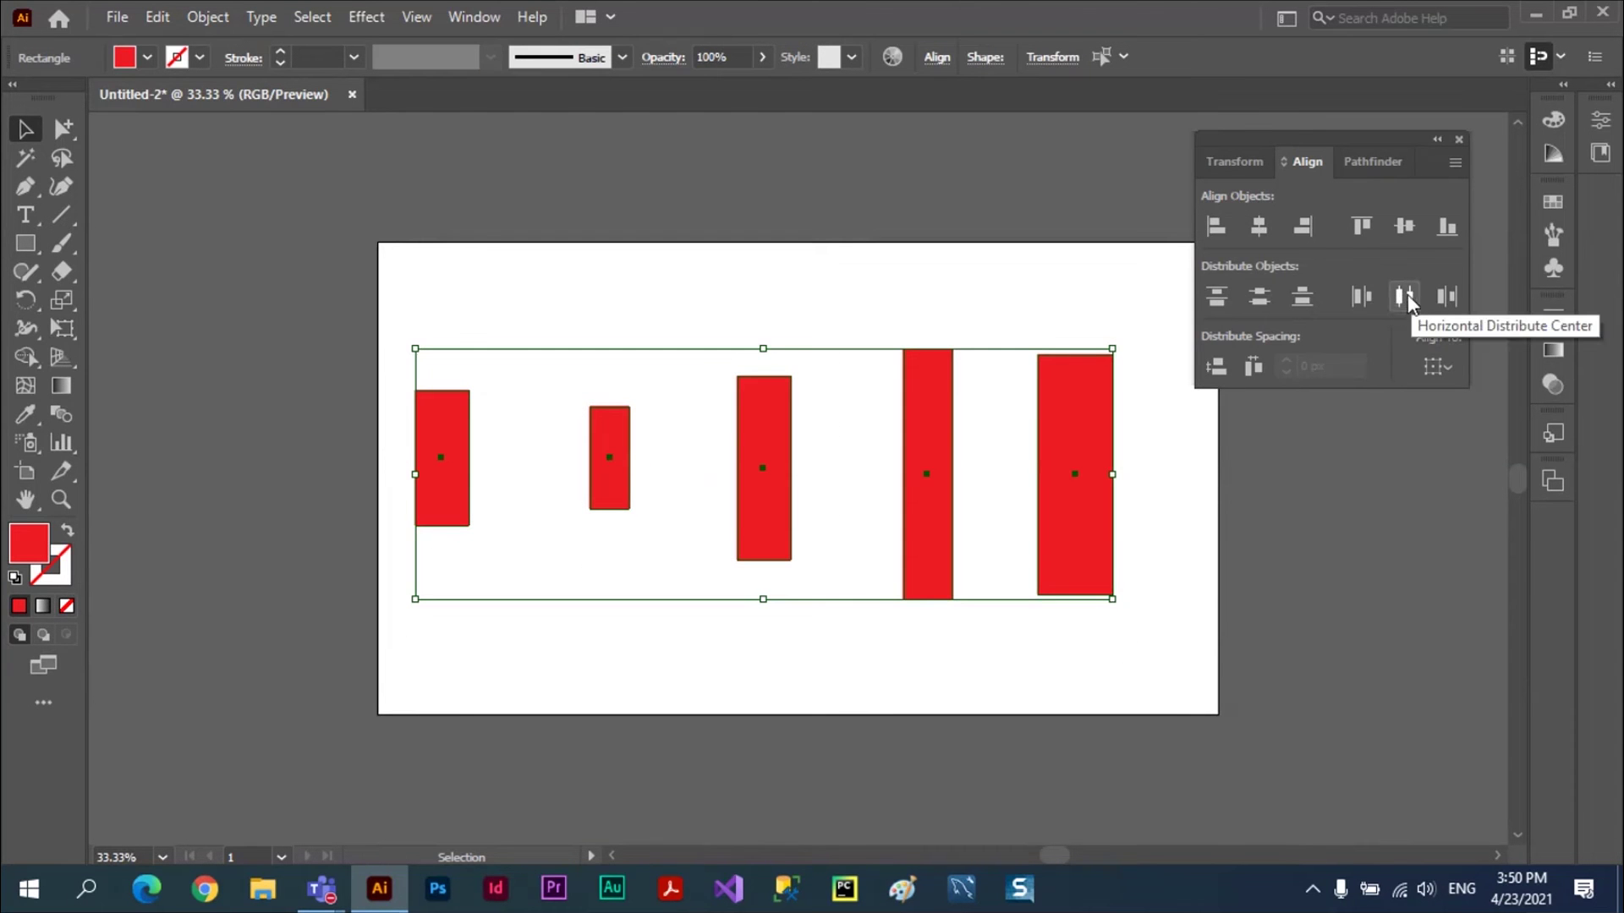
{"action": "left_click", "coordinate": [1407, 298]}
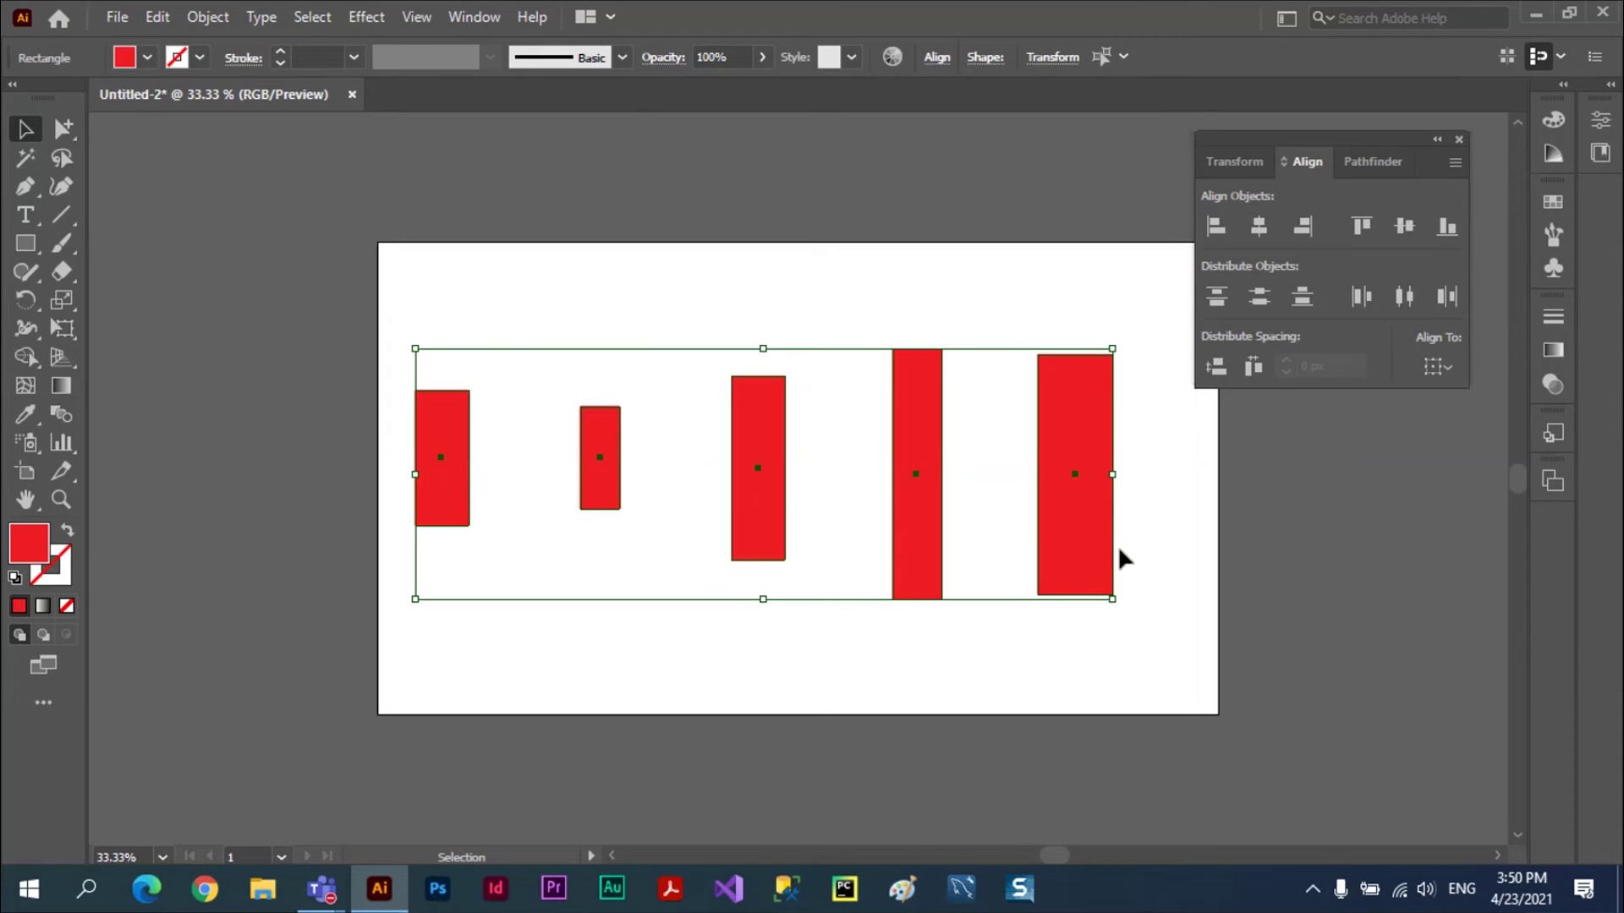
{"action": "left_click", "coordinate": [1186, 525]}
{"action": "left_click", "coordinate": [1059, 503]}
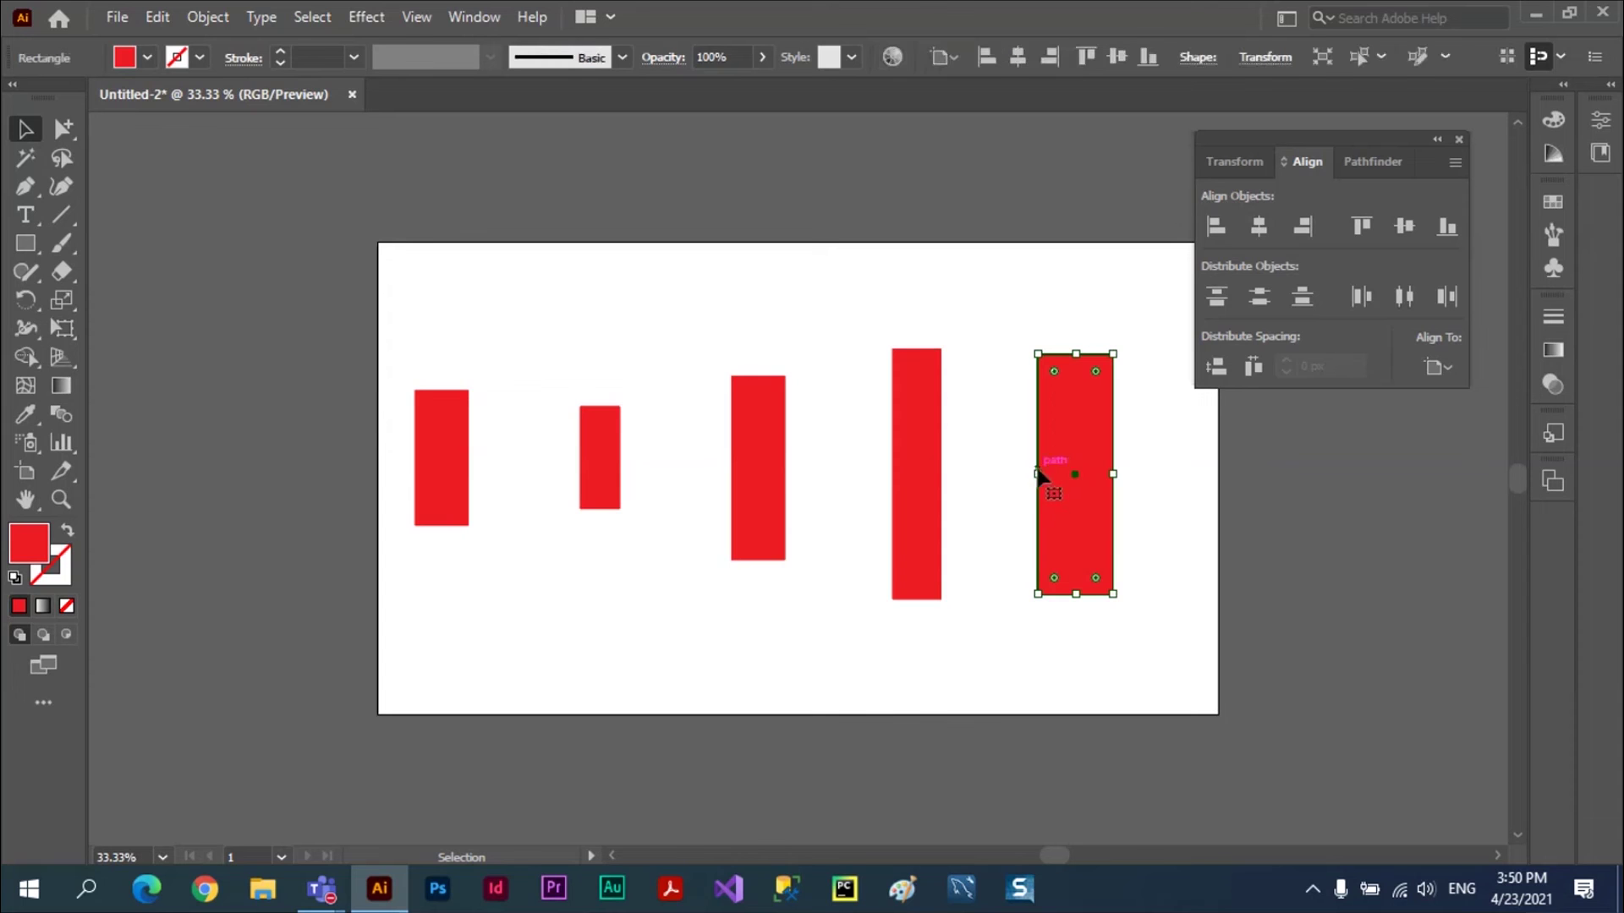
{"action": "left_click_drag", "start_coordinate": [1038, 475], "coordinate": [973, 474]}
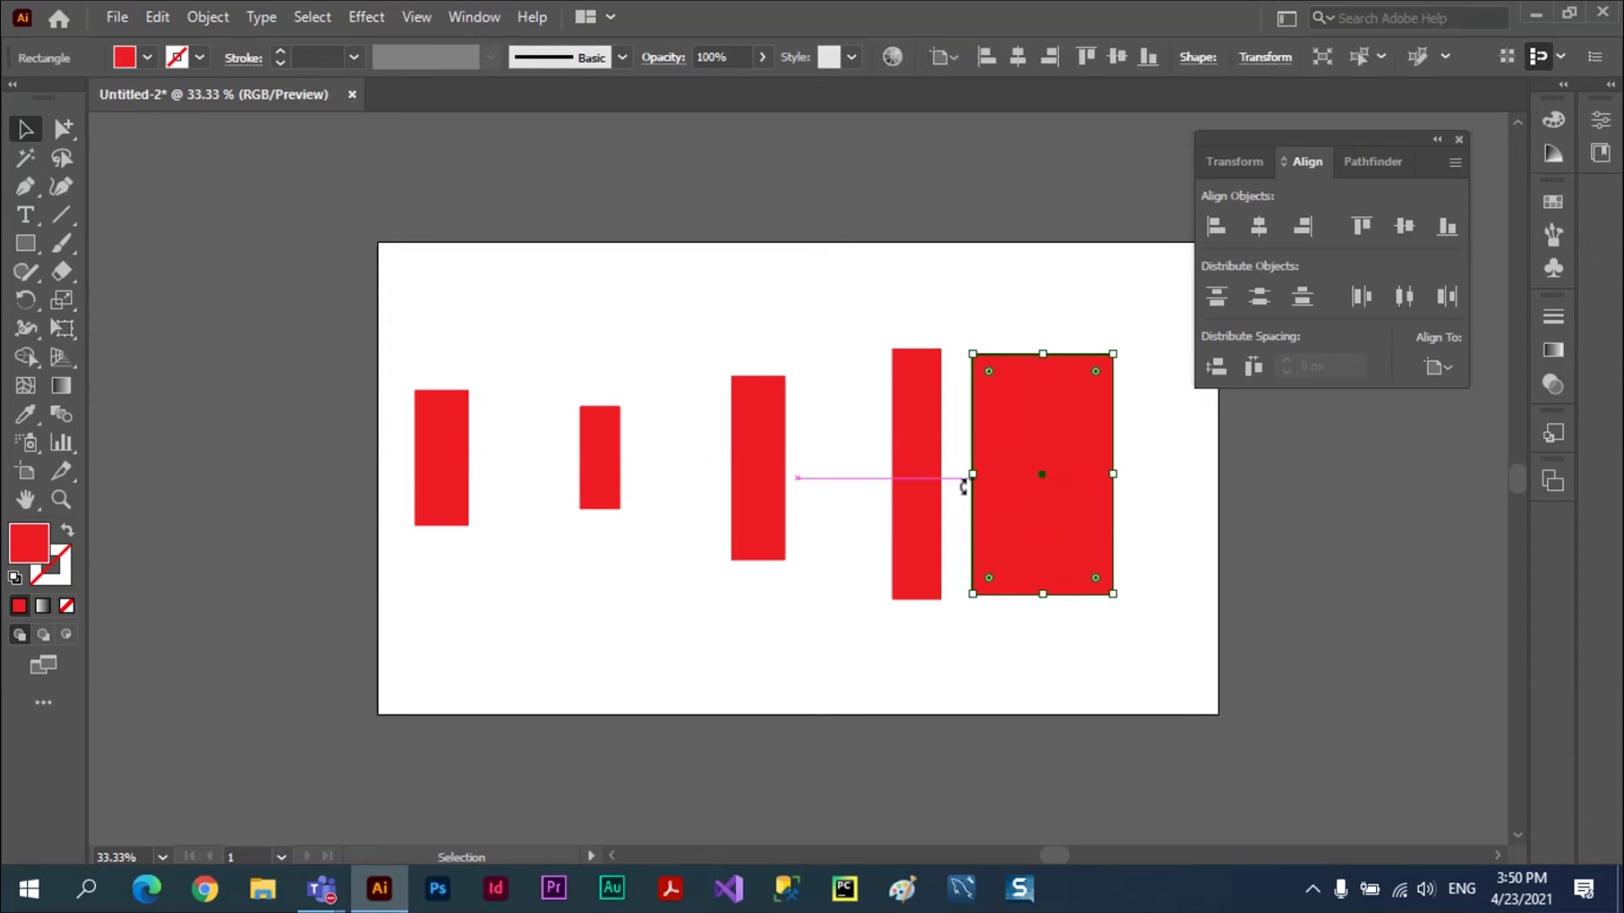
- Narrow the small second rectangle and redistribute all five by horizontal centres
{"action": "left_click", "coordinate": [624, 460]}
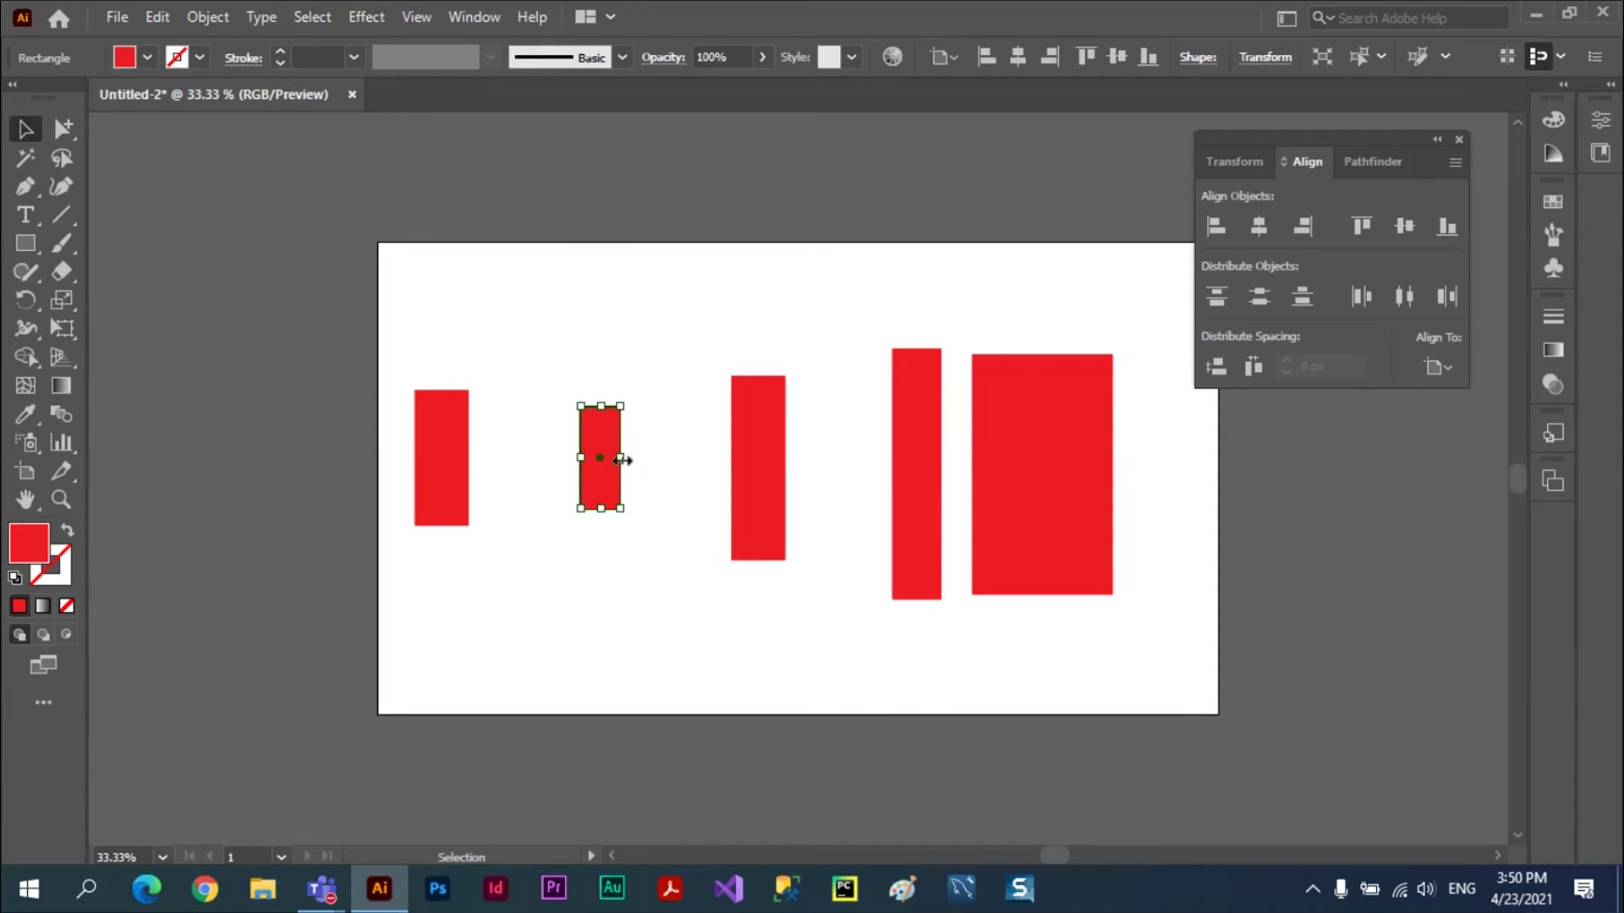
{"action": "left_click_drag", "start_coordinate": [621, 458], "coordinate": [594, 458]}
{"action": "left_click", "coordinate": [434, 334]}
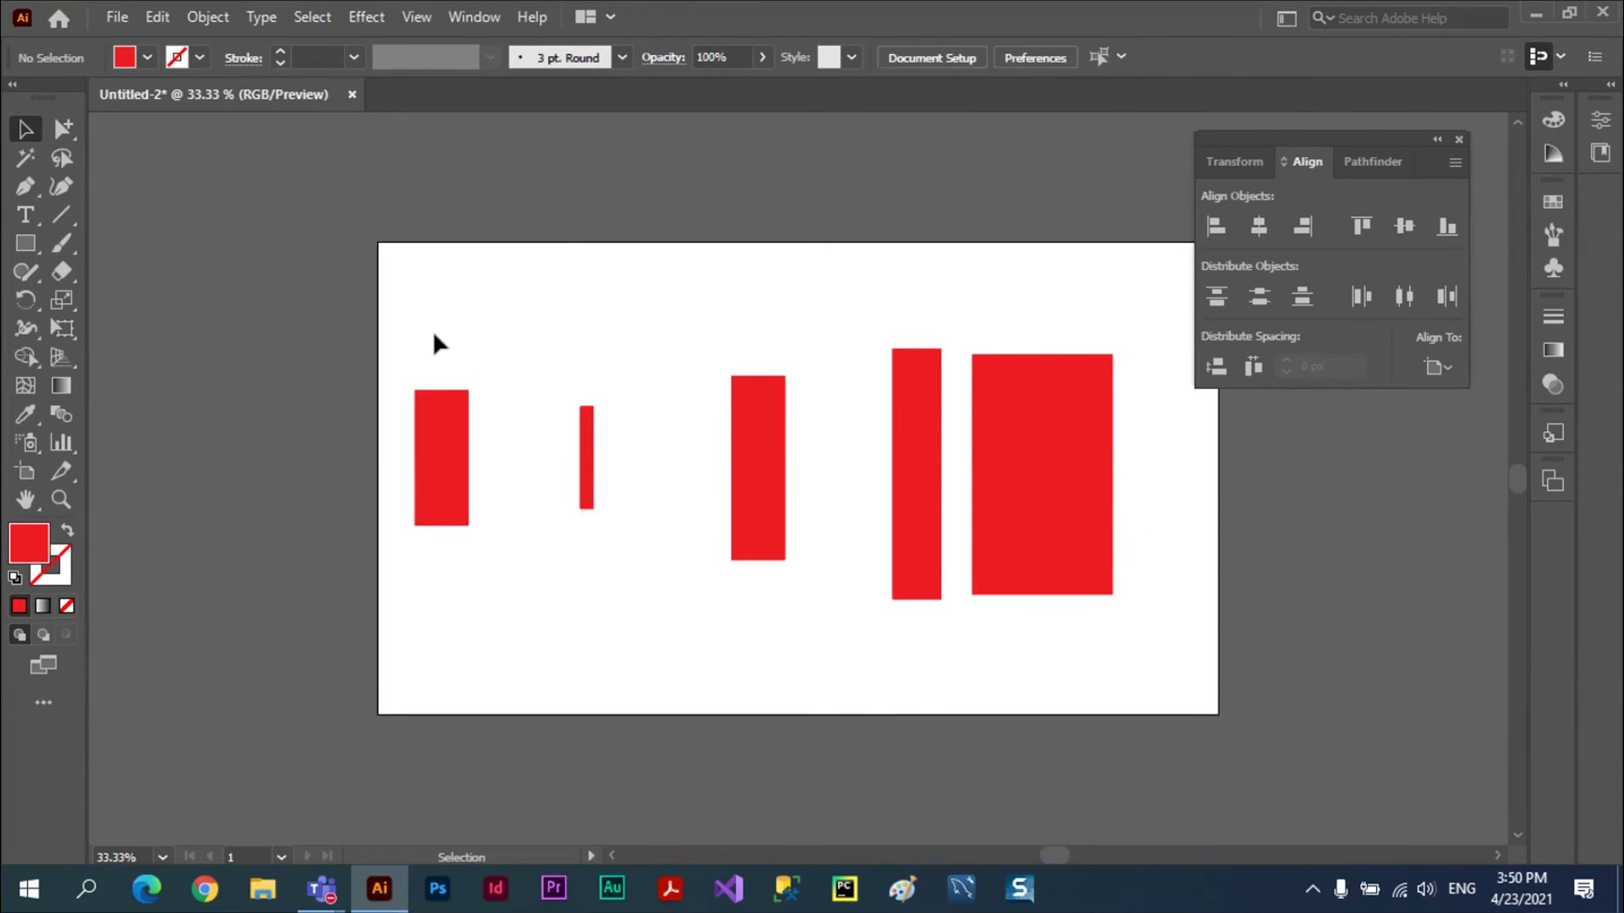
{"action": "left_click_drag", "start_coordinate": [441, 493], "coordinate": [1155, 633]}
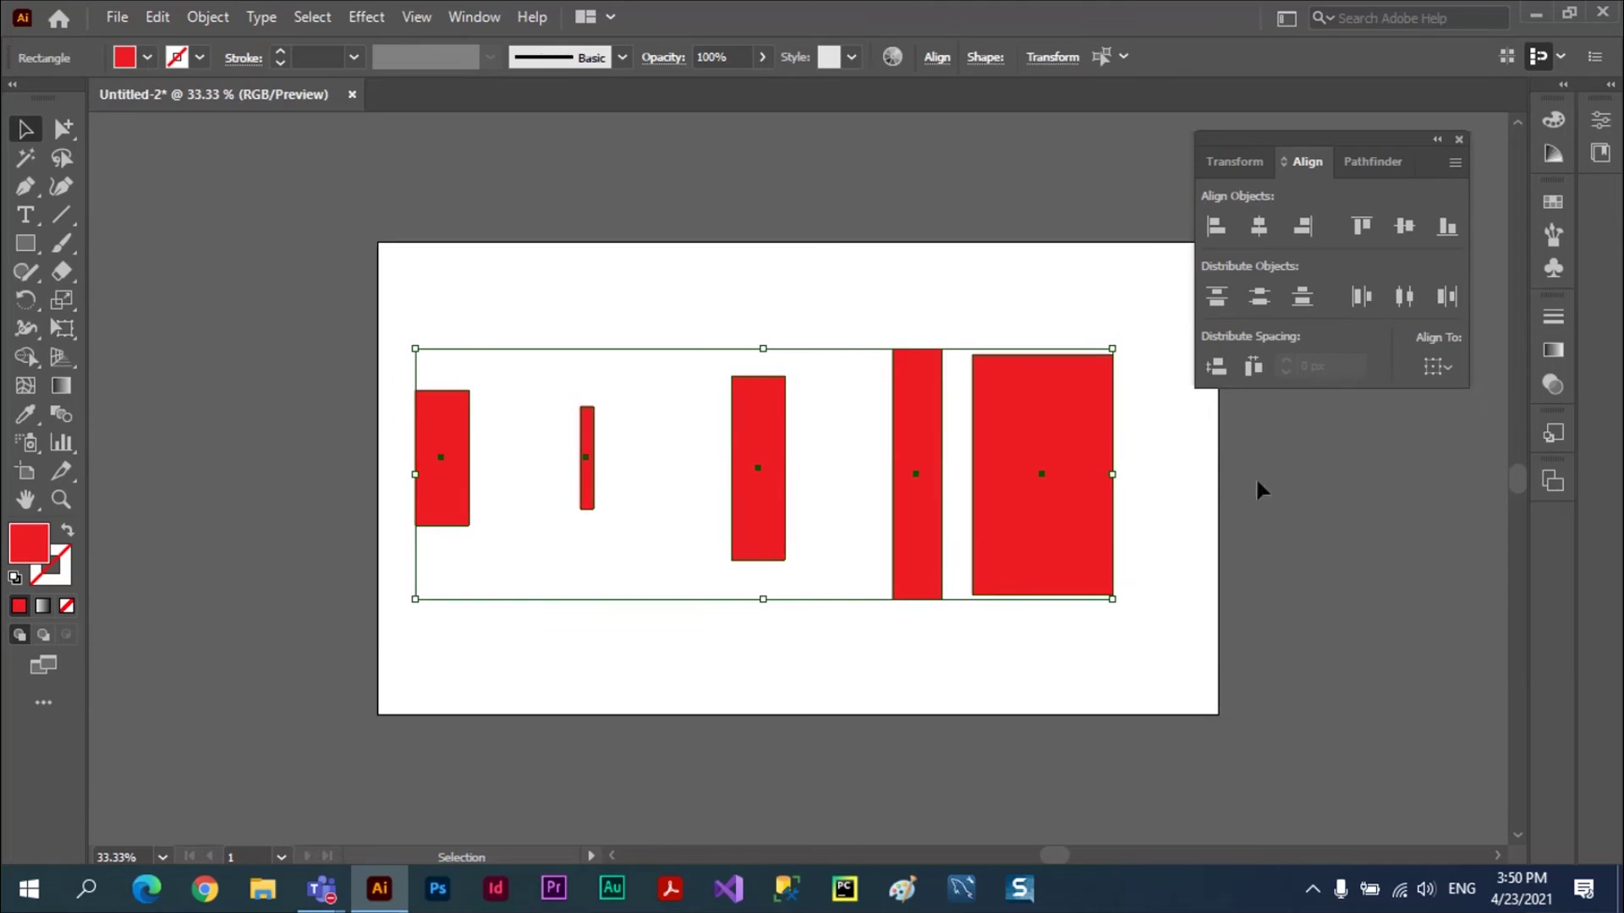
{"action": "left_click", "coordinate": [1409, 298]}
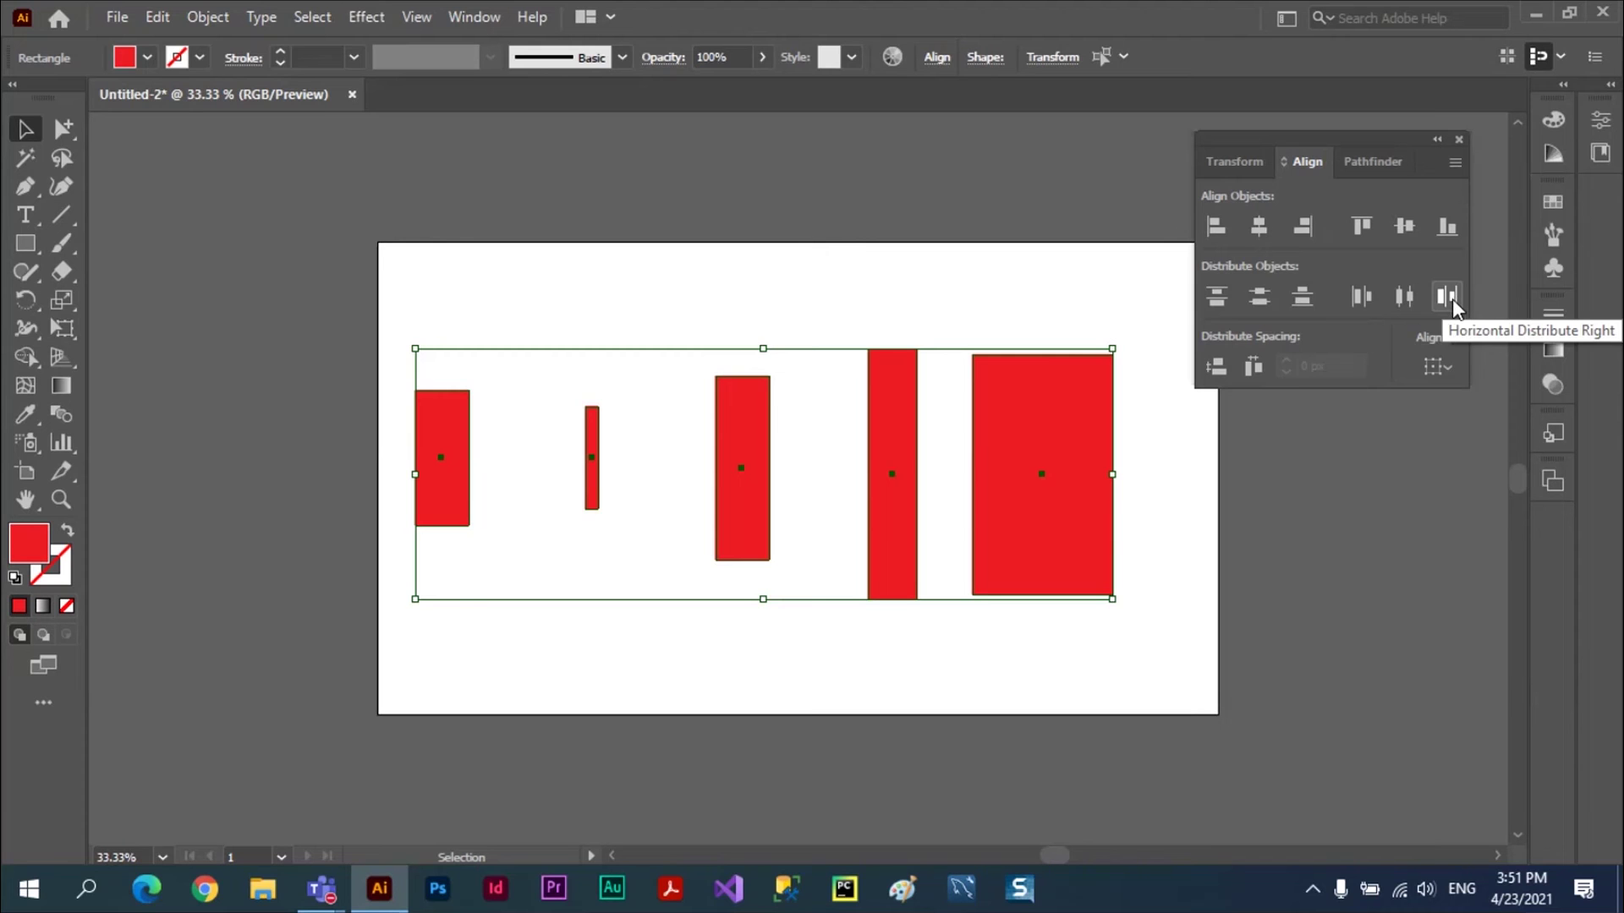
- Distribute the rectangles by left edges and Alt-drag a copy of the thin rectangle beside it
{"action": "left_click", "coordinate": [1361, 300]}
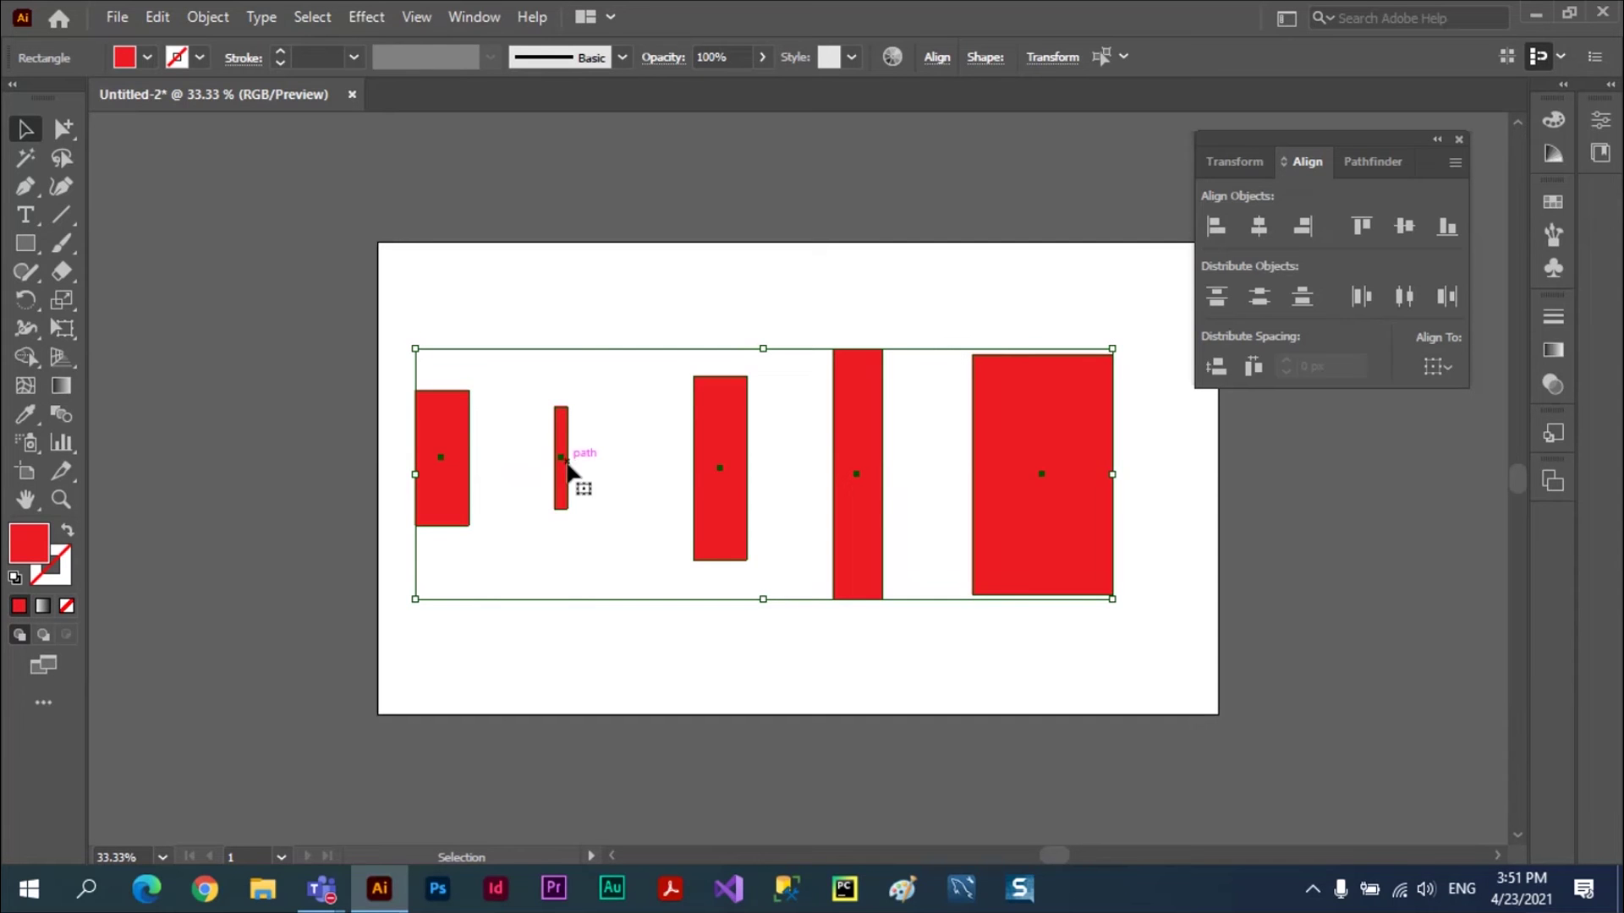
{"action": "left_click", "coordinate": [561, 464]}
{"action": "left_click", "coordinate": [595, 538]}
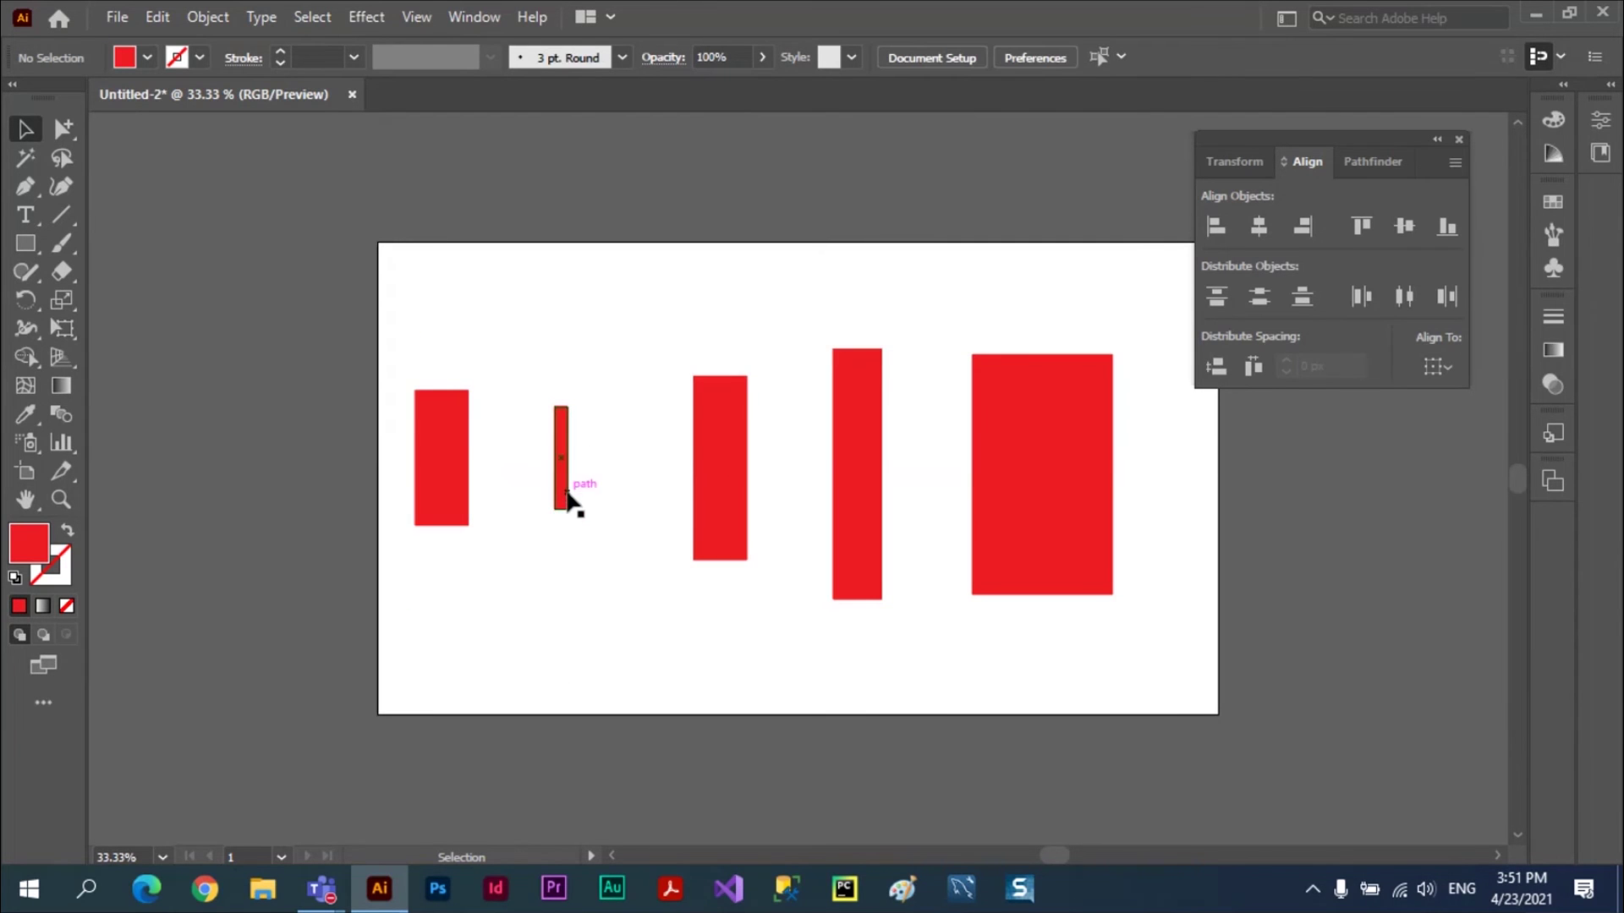
{"action": "left_click_drag", "start_coordinate": [567, 499], "coordinate": [593, 500]}
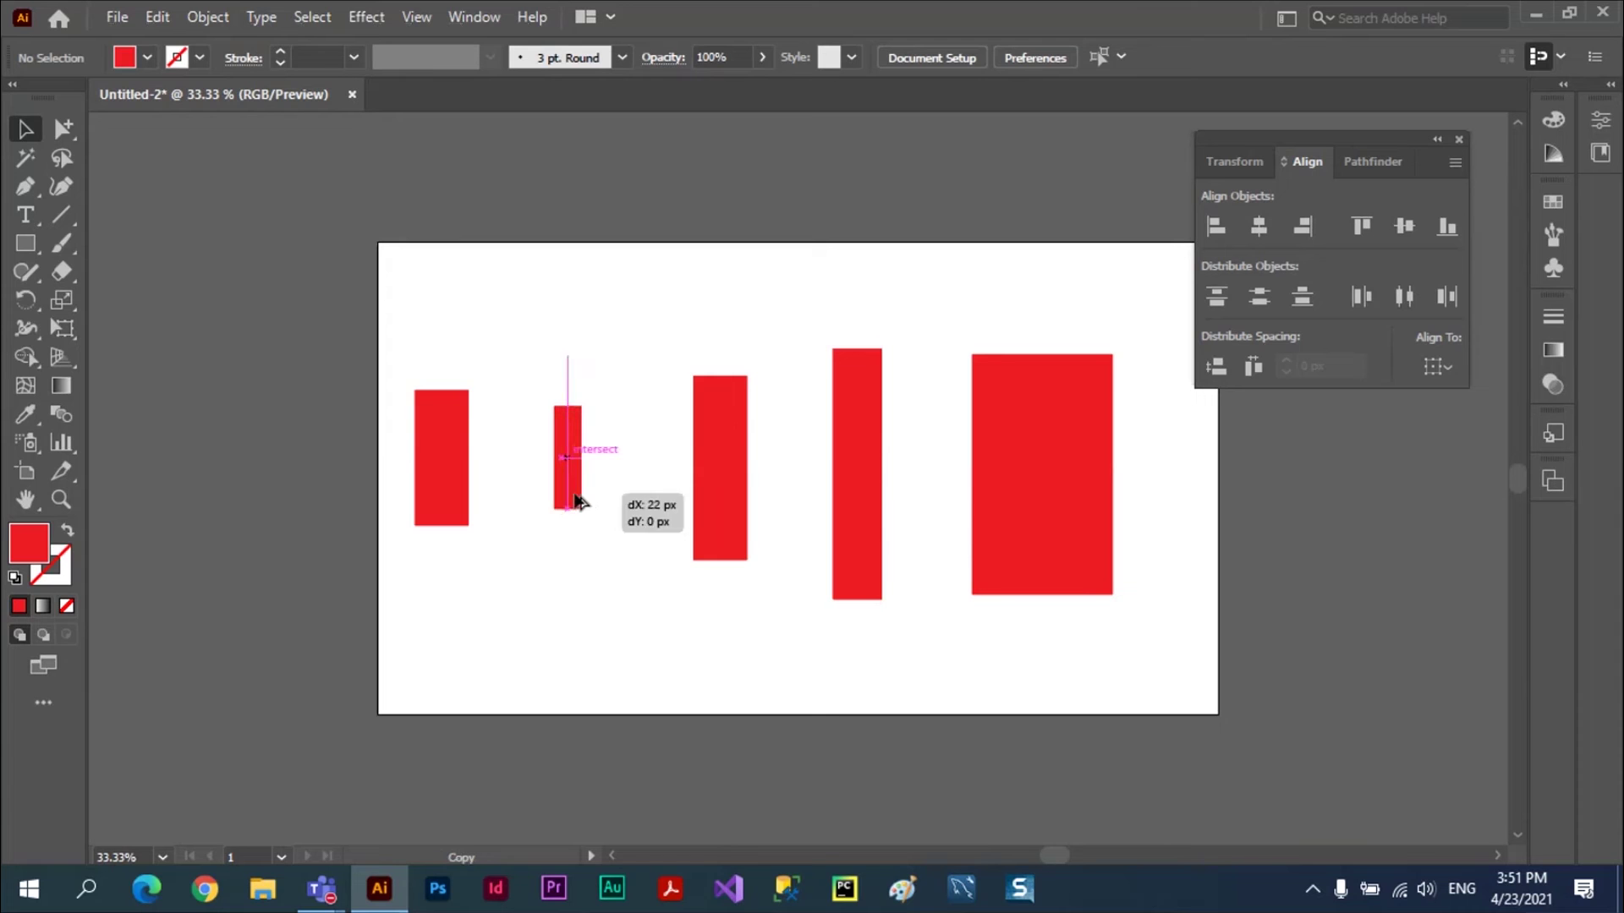
{"action": "left_click", "coordinate": [583, 577]}
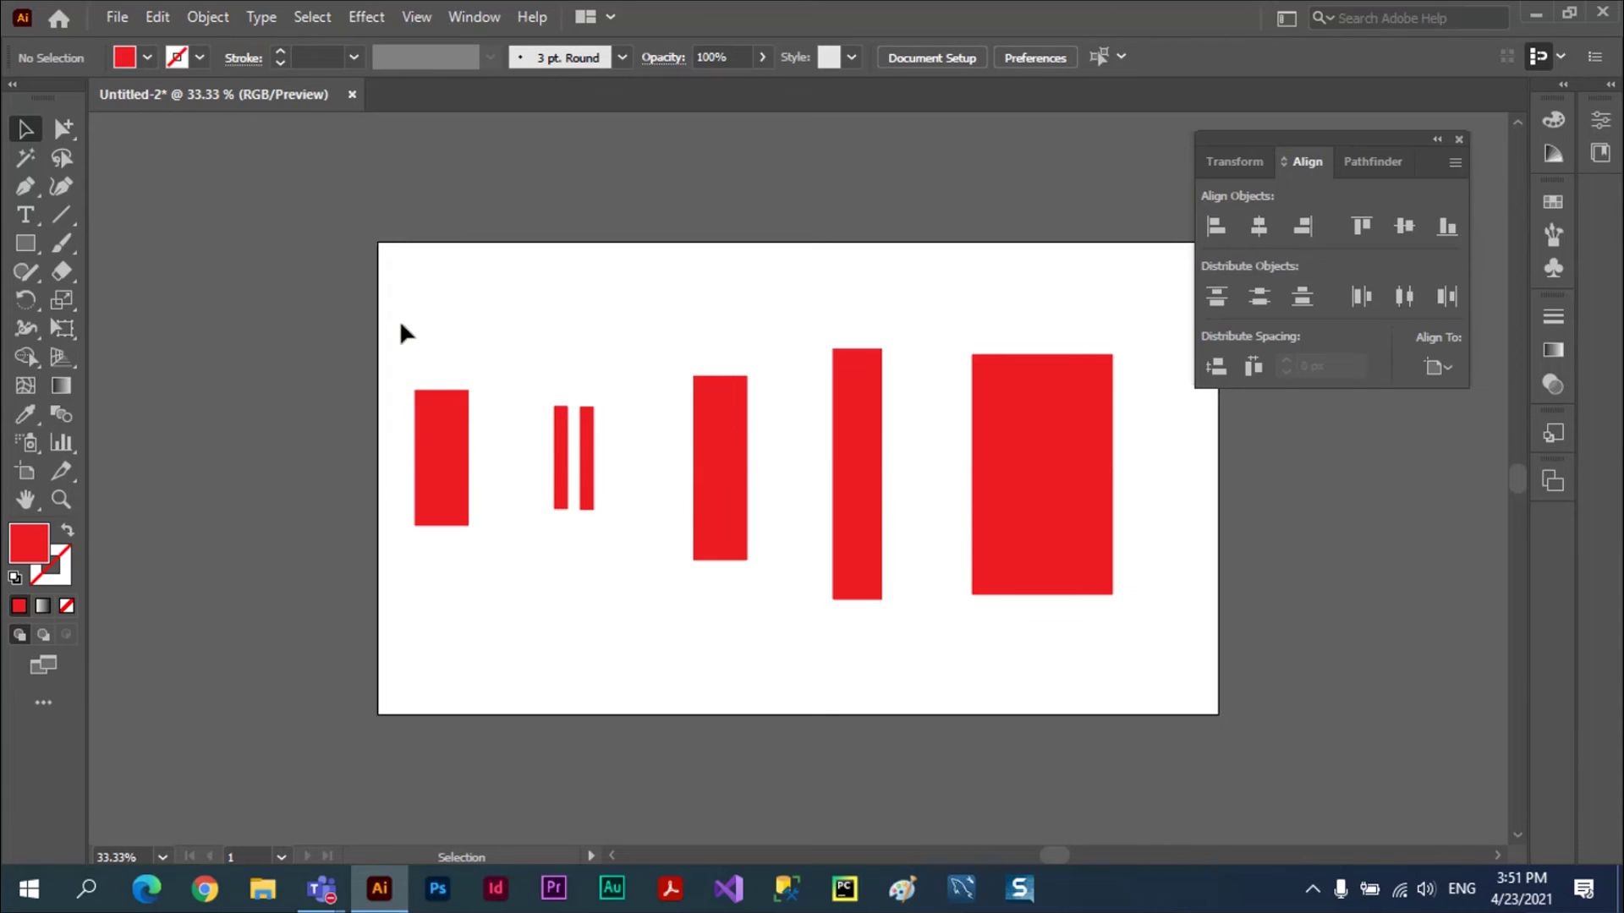
- Try right, centre and left horizontal distribution, then apply Vertical Distribute Bottom
{"action": "left_click_drag", "start_coordinate": [401, 326], "coordinate": [1082, 674]}
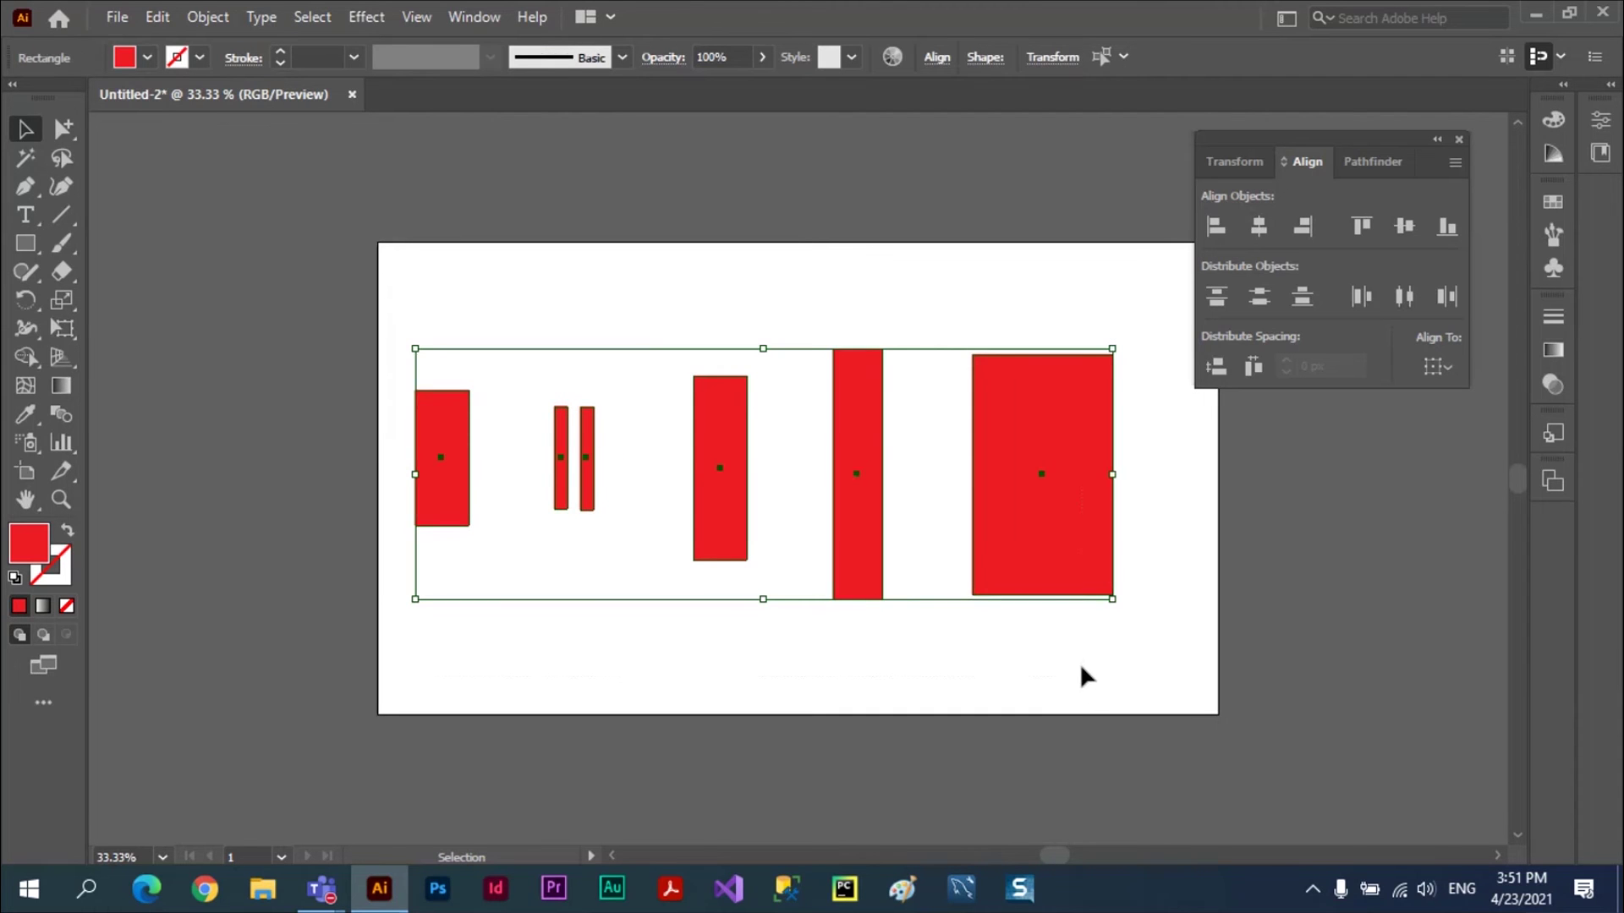
{"action": "left_click", "coordinate": [1447, 296]}
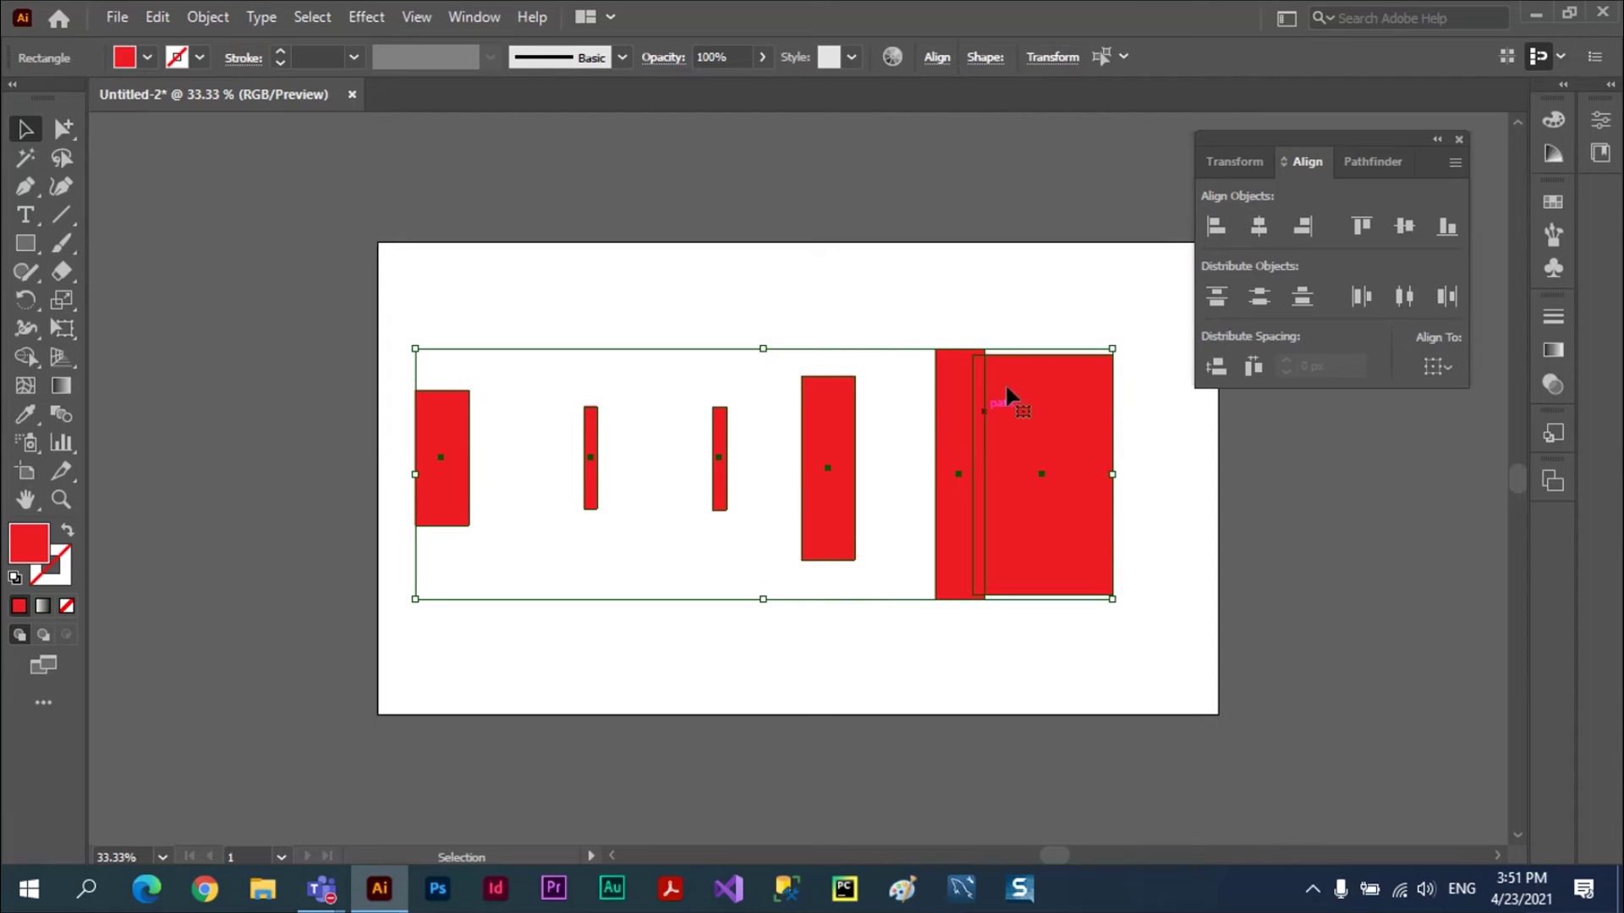
{"action": "left_click", "coordinate": [1405, 296]}
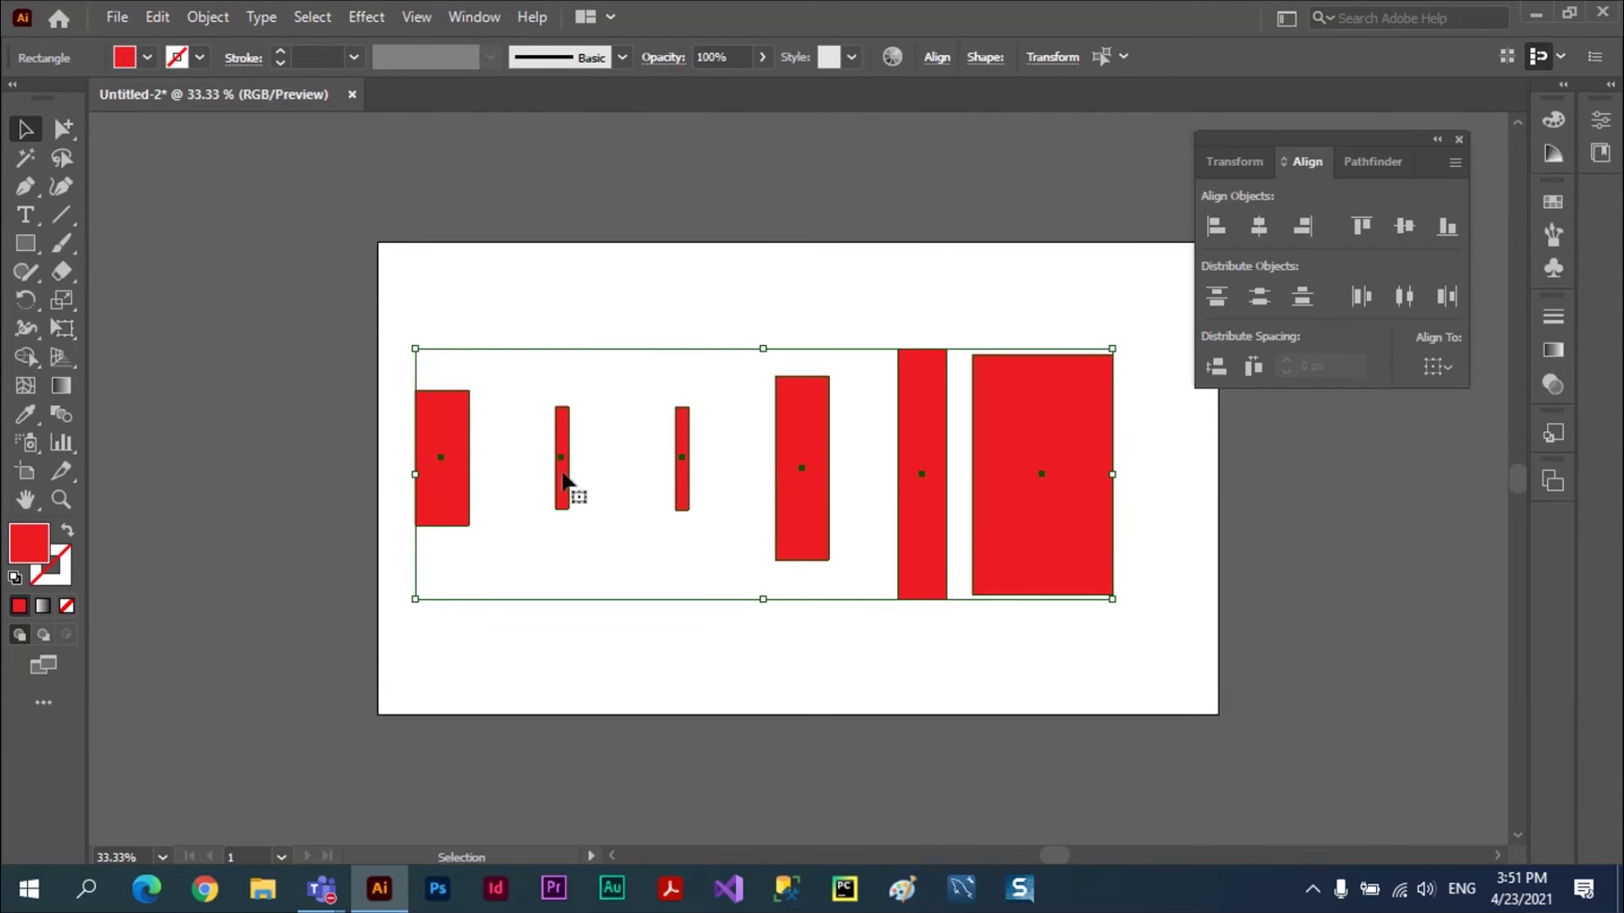
{"action": "left_click", "coordinate": [1358, 297]}
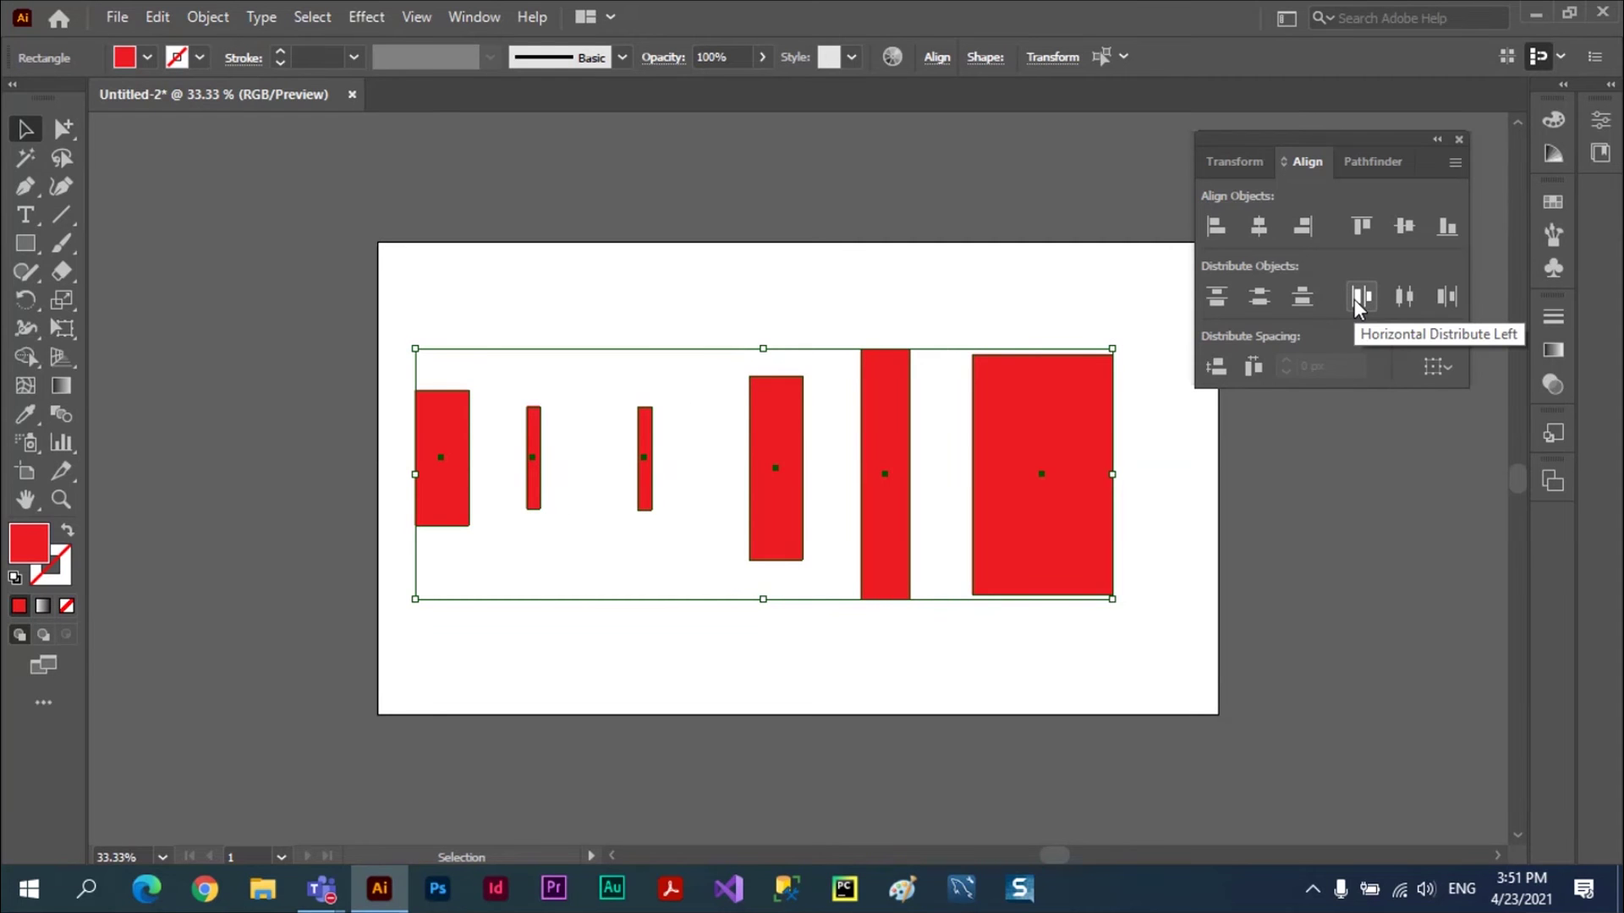
{"action": "left_click", "coordinate": [1303, 297]}
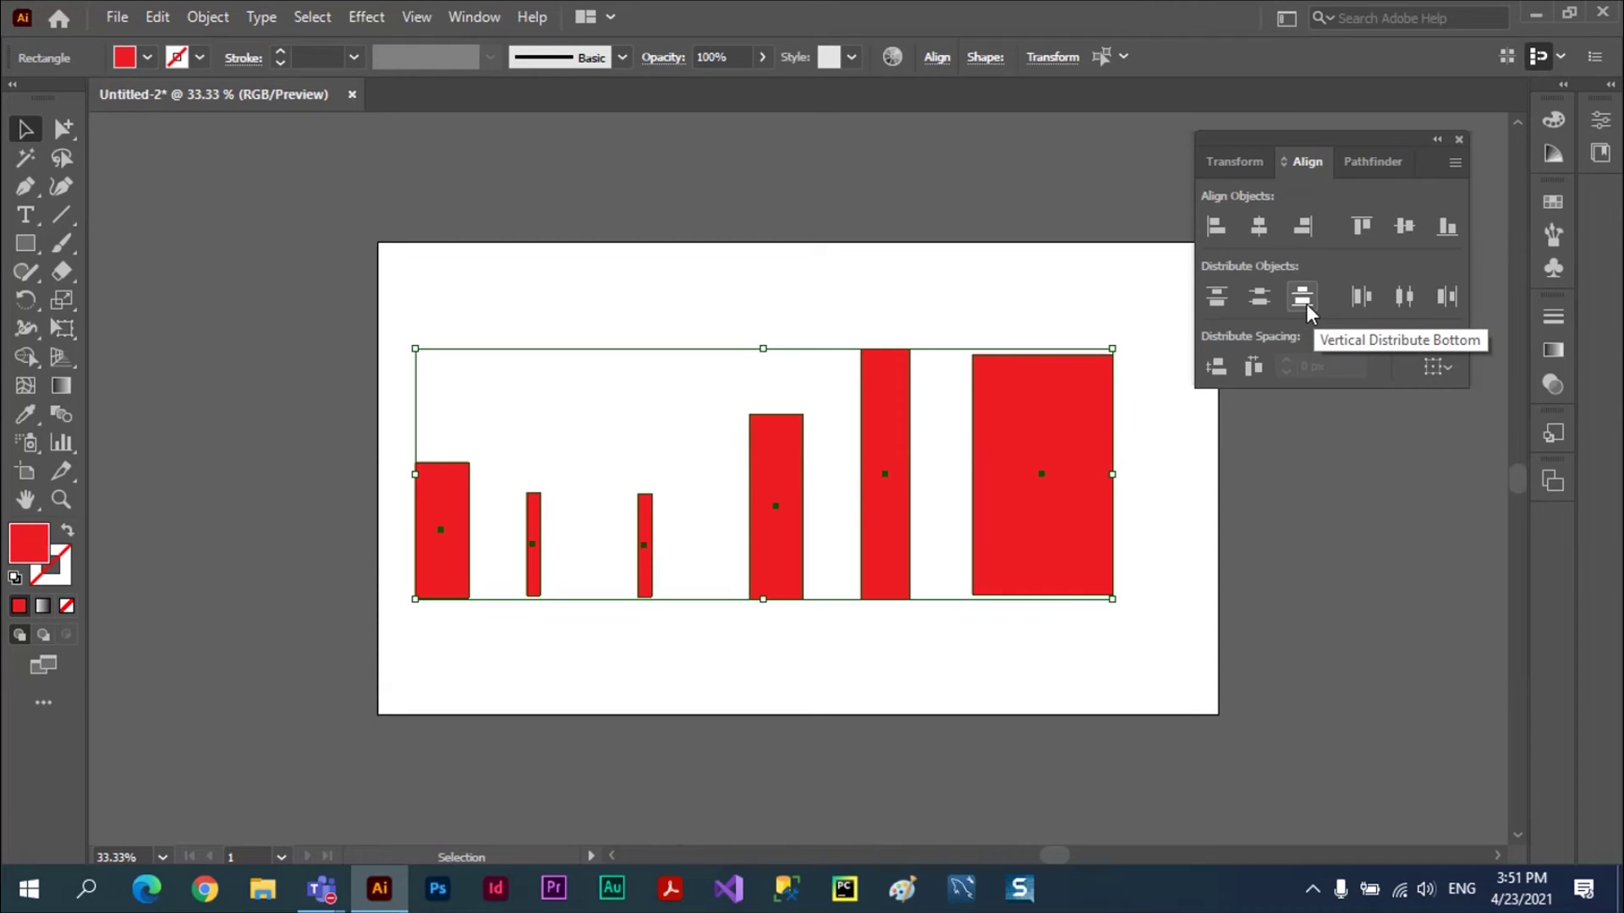
{"action": "left_click", "coordinate": [1302, 298]}
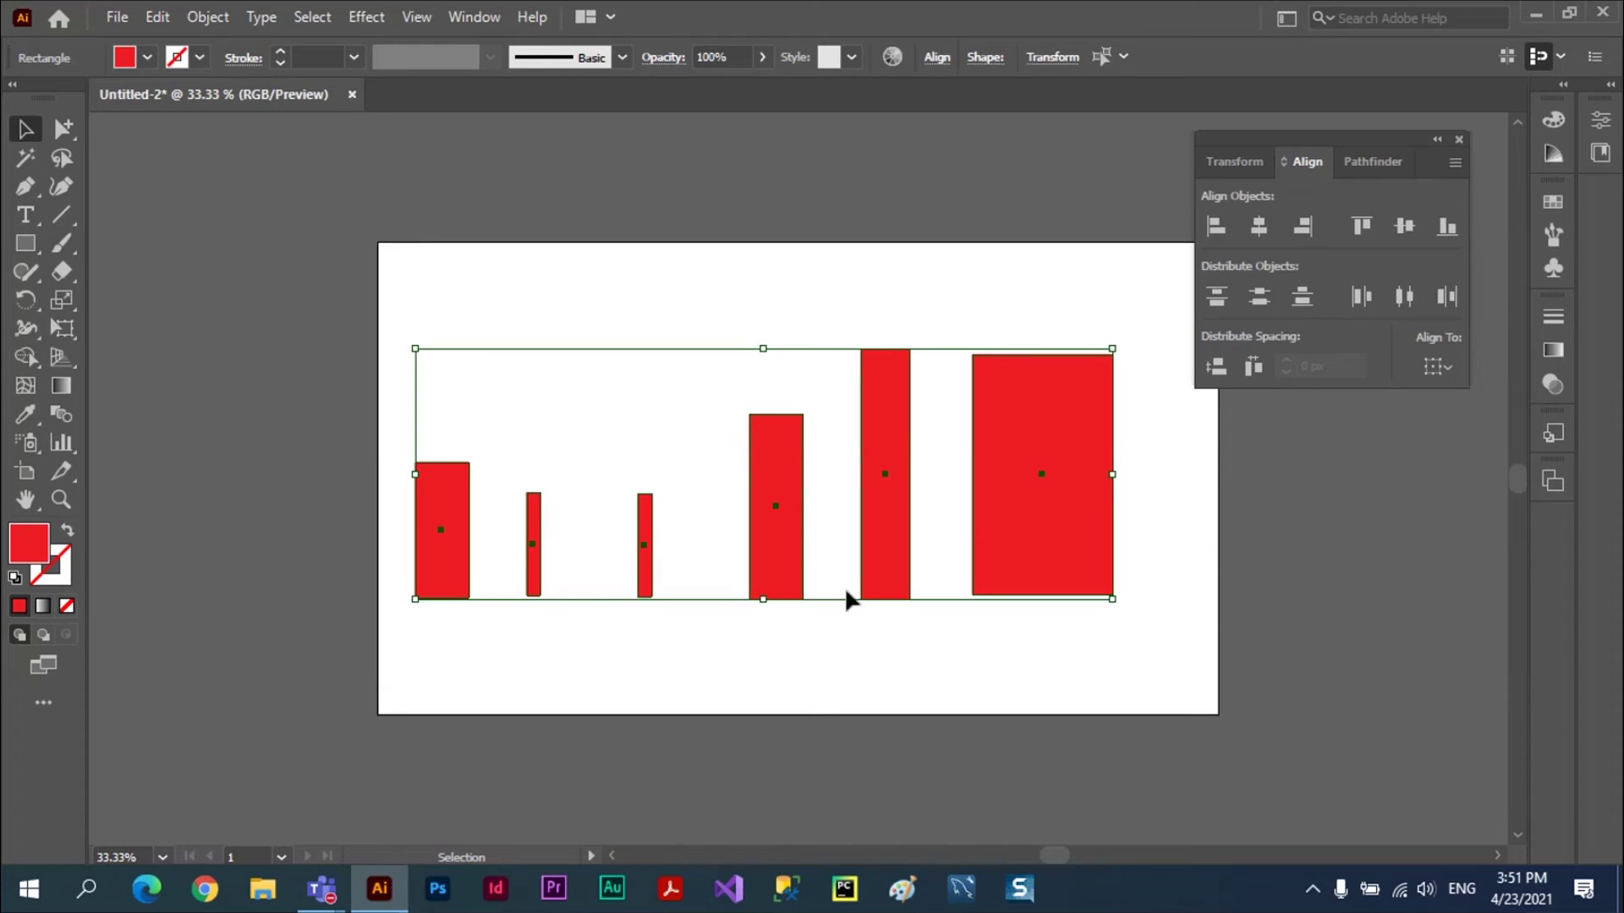
- Drag the six rectangles to staggered heights, some above the artboard top
{"action": "left_click", "coordinate": [804, 657]}
{"action": "left_click_drag", "start_coordinate": [1044, 464], "coordinate": [1043, 589]}
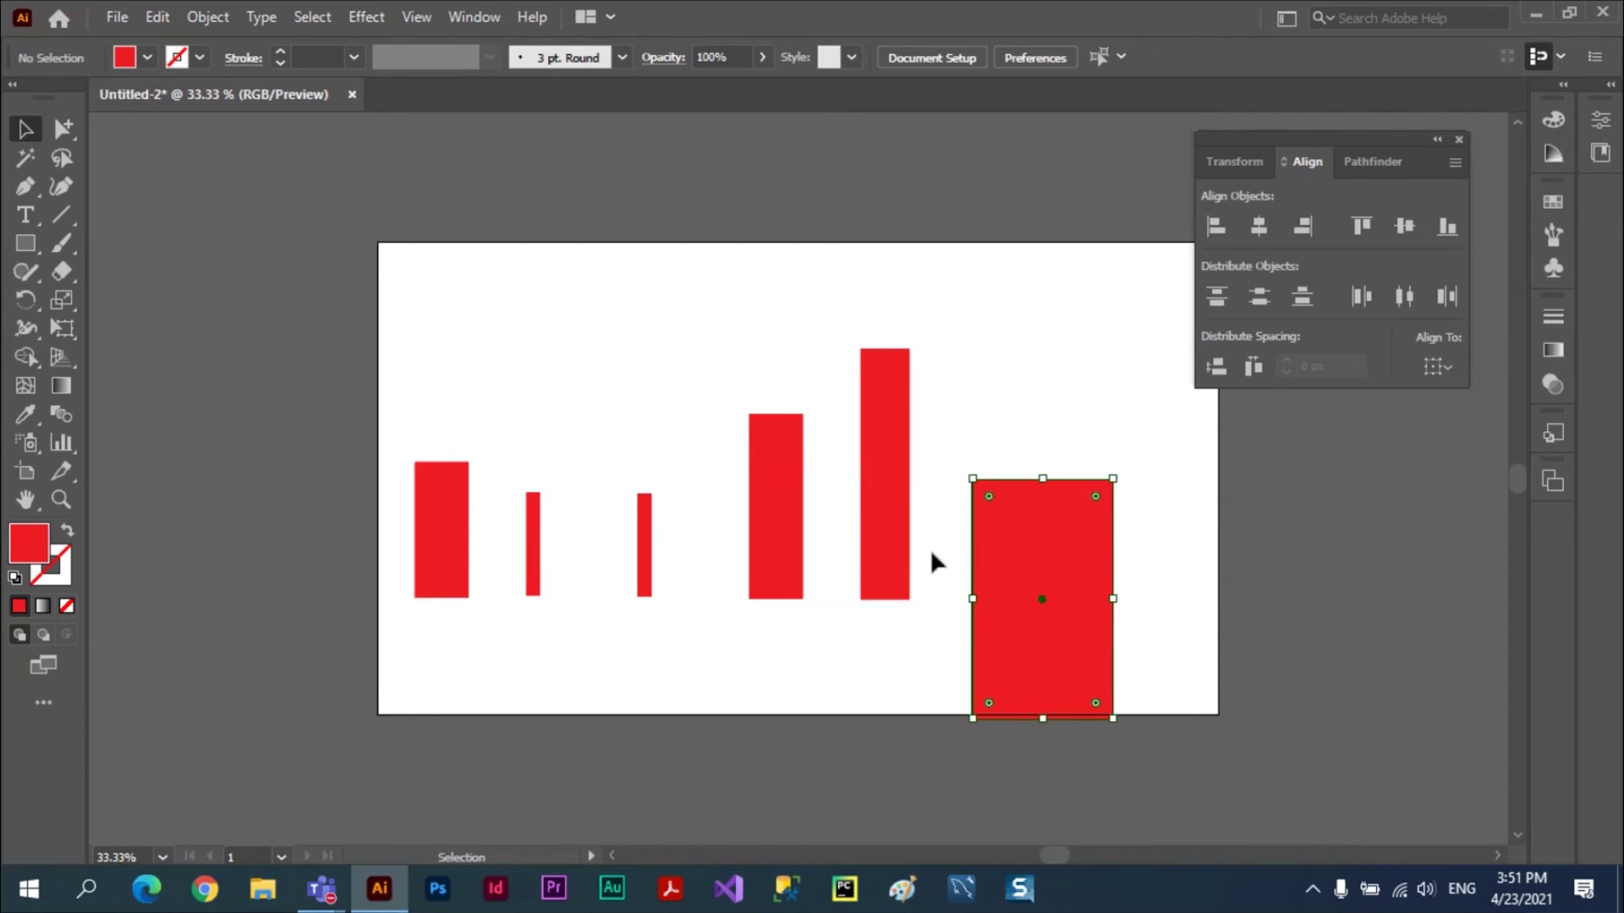
{"action": "left_click_drag", "start_coordinate": [895, 501], "coordinate": [919, 431]}
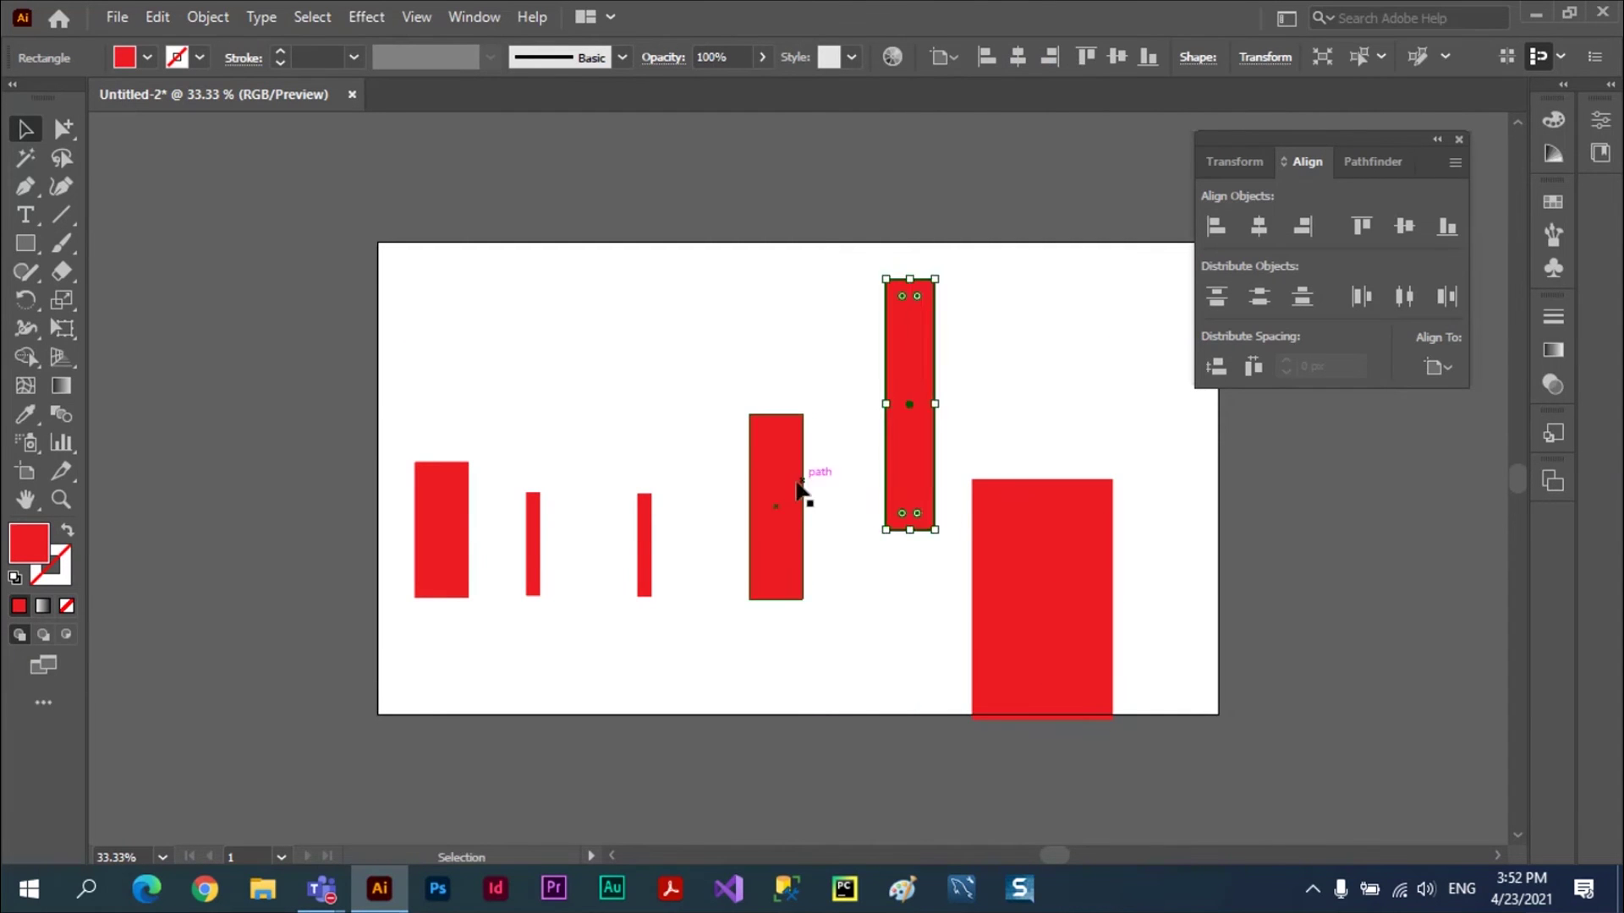
{"action": "left_click_drag", "start_coordinate": [774, 472], "coordinate": [775, 258]}
{"action": "left_click_drag", "start_coordinate": [646, 515], "coordinate": [661, 316]}
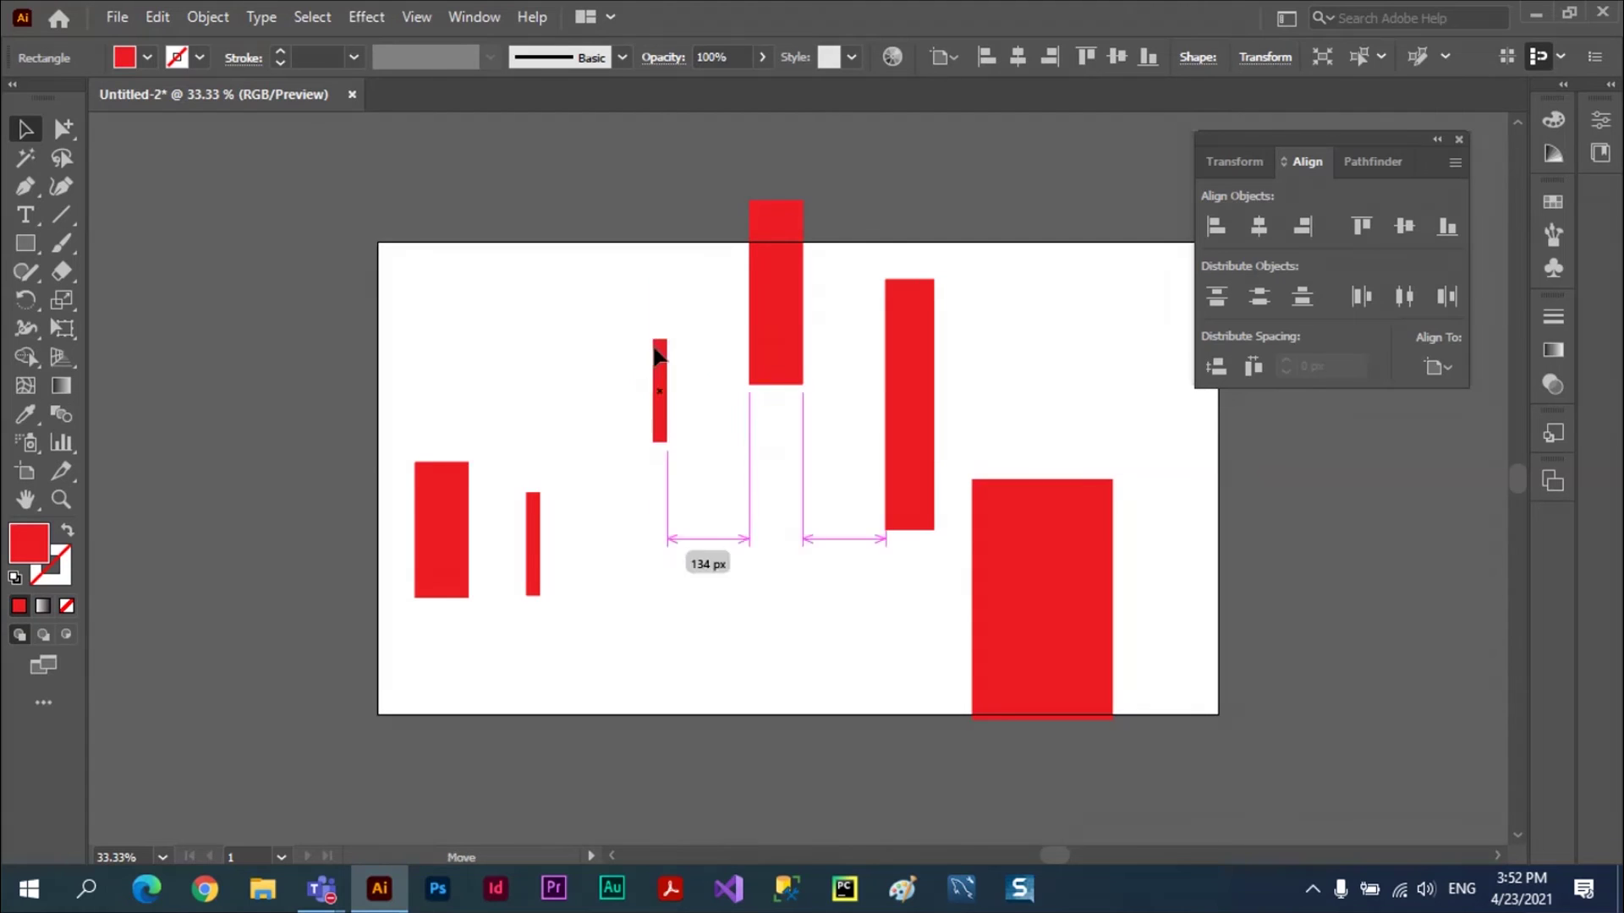
{"action": "left_click_drag", "start_coordinate": [533, 533], "coordinate": [599, 181]}
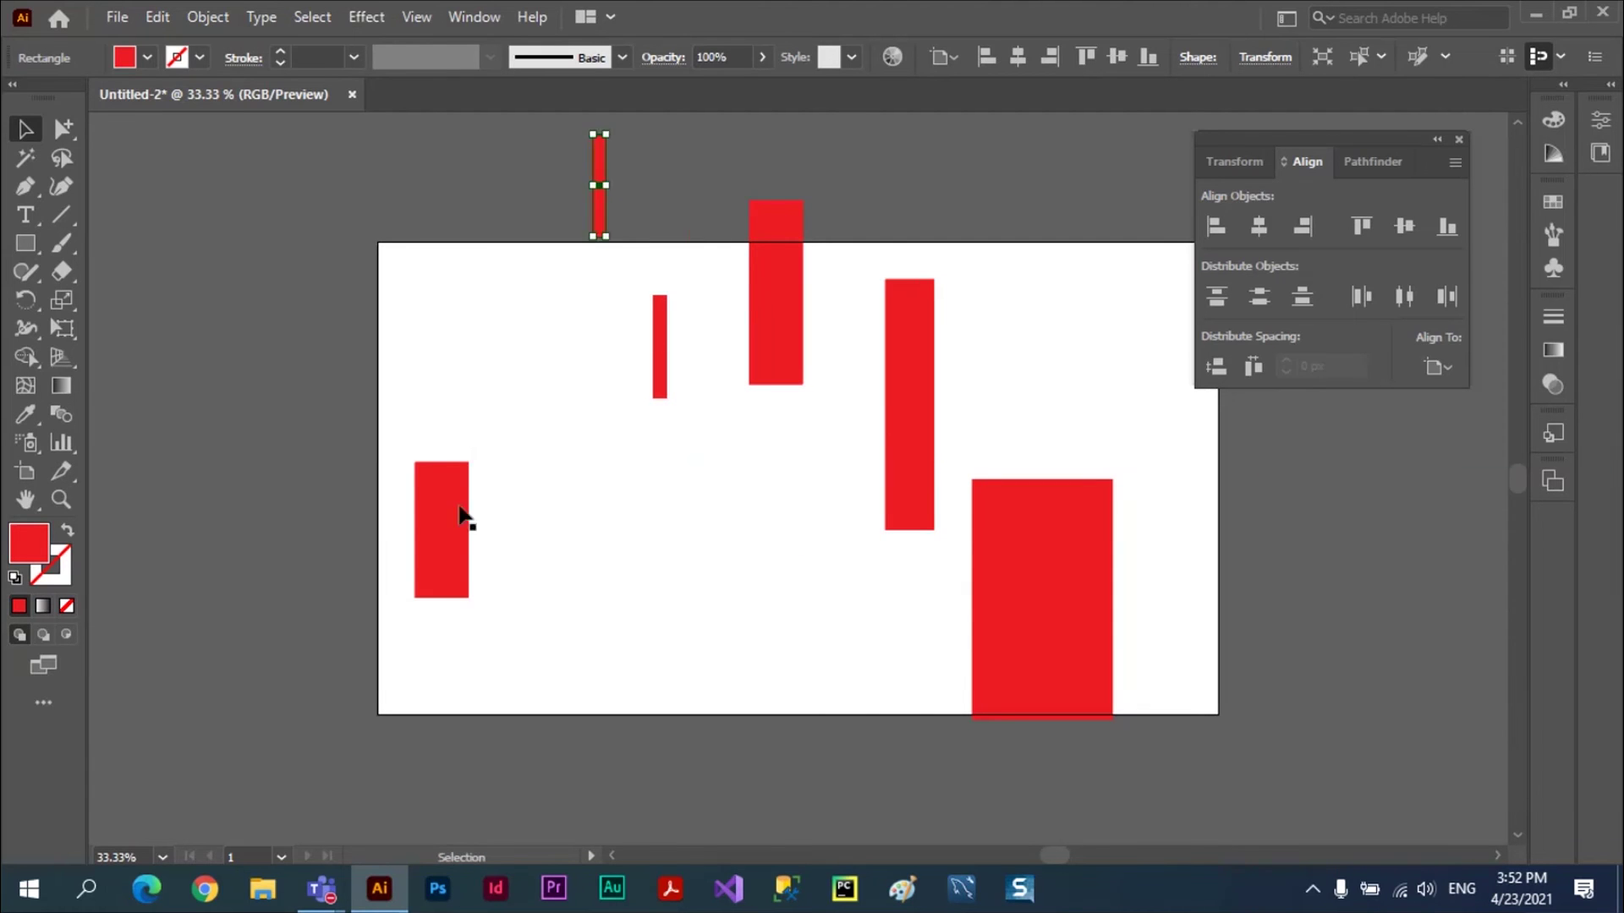
- Distribute all six rectangles by bottom edges, then by vertical centres, and deselect
{"action": "mouse_move", "coordinate": [457, 507]}
{"action": "left_mouse_down"}
{"action": "mouse_move", "coordinate": [476, 243]}
{"action": "mouse_move", "coordinate": [497, 187]}
{"action": "mouse_move", "coordinate": [1129, 655]}
{"action": "left_mouse_up"}
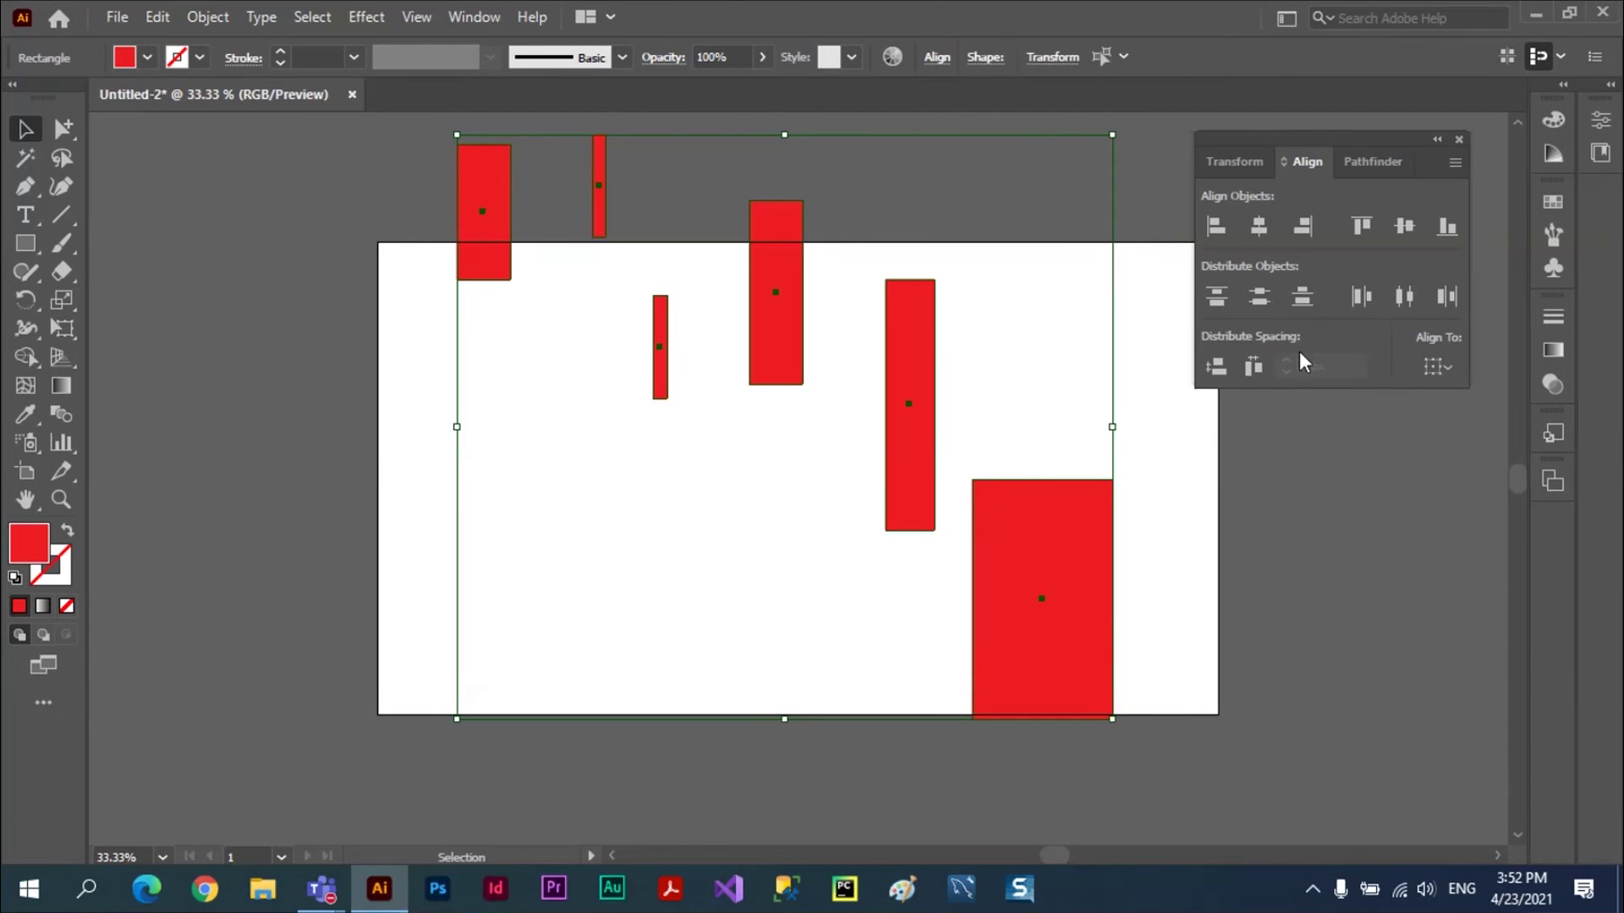
{"action": "left_click", "coordinate": [1301, 298]}
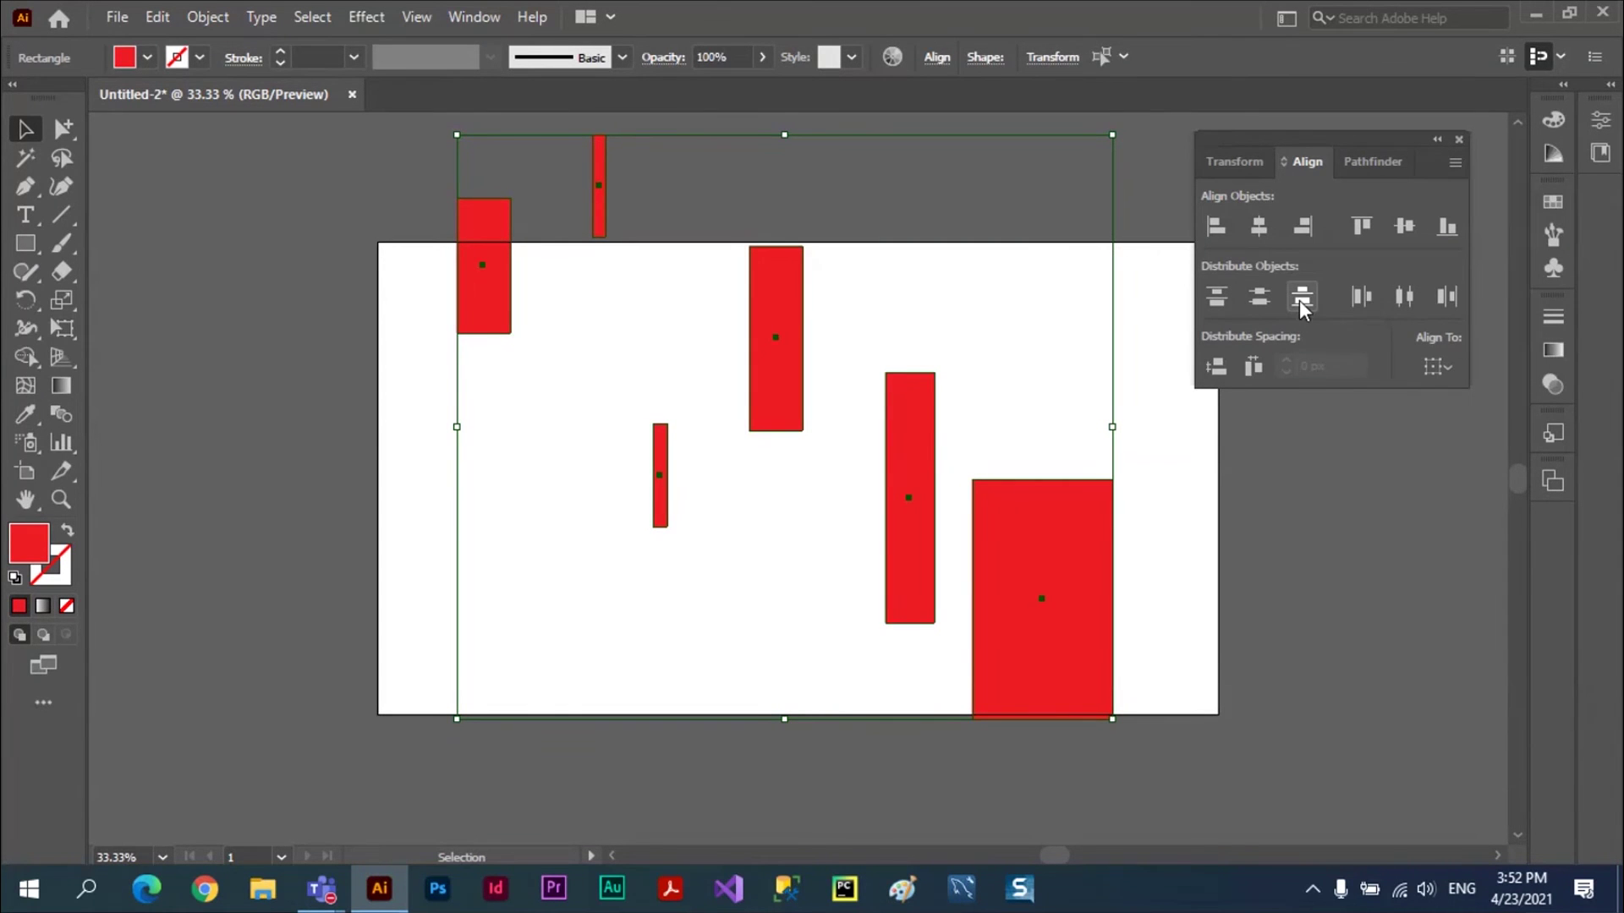
{"action": "left_click", "coordinate": [1255, 301]}
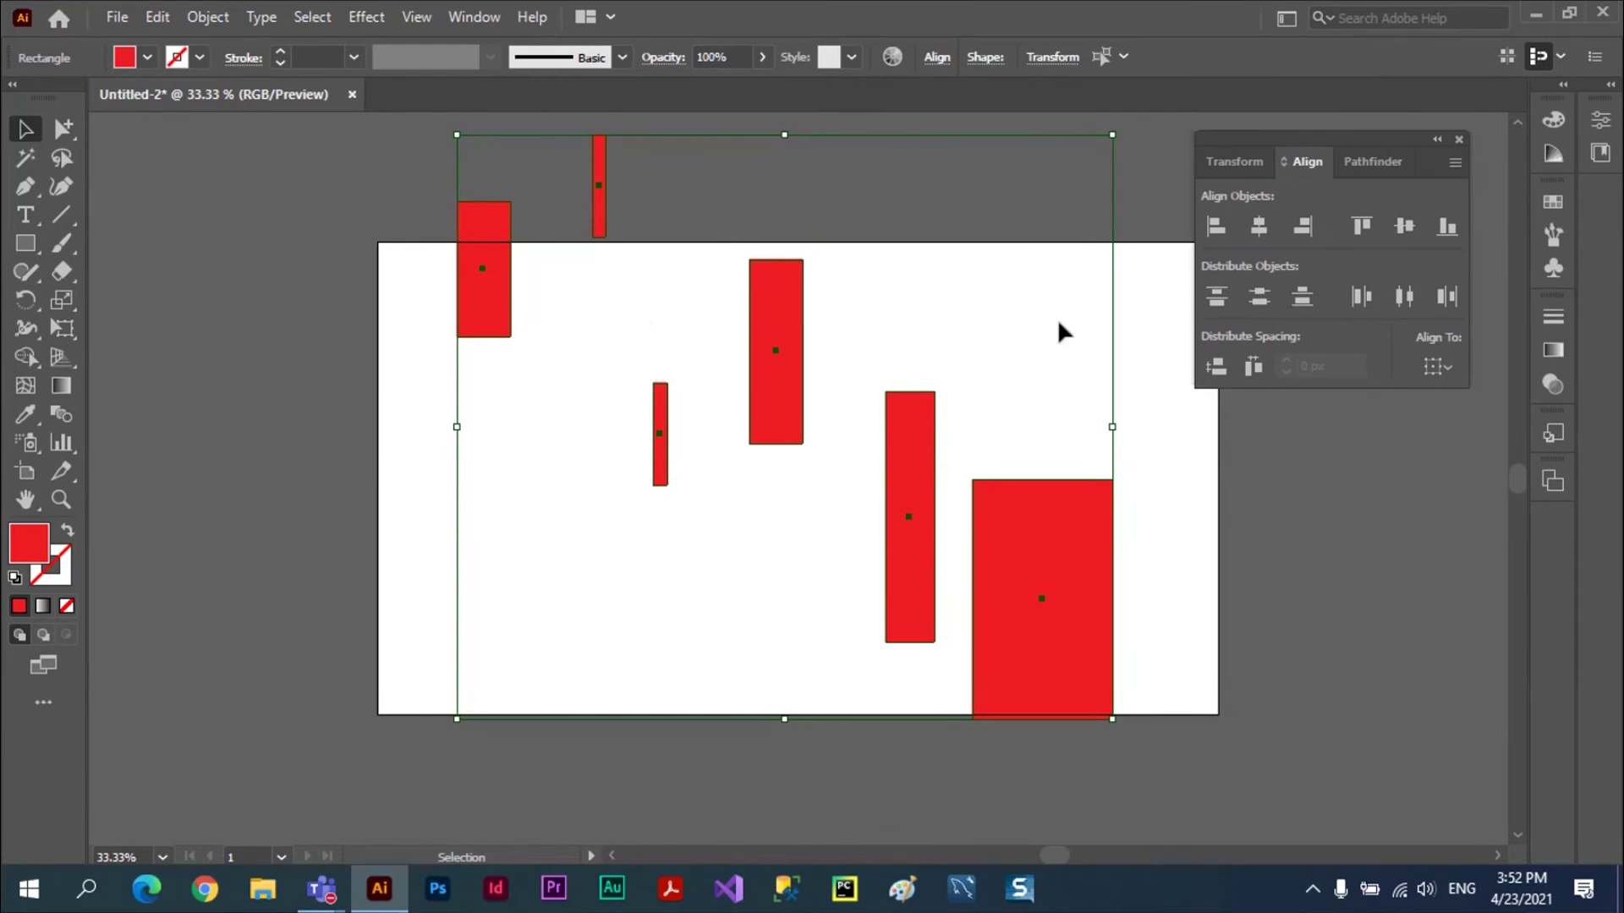
{"action": "left_click", "coordinate": [628, 584]}
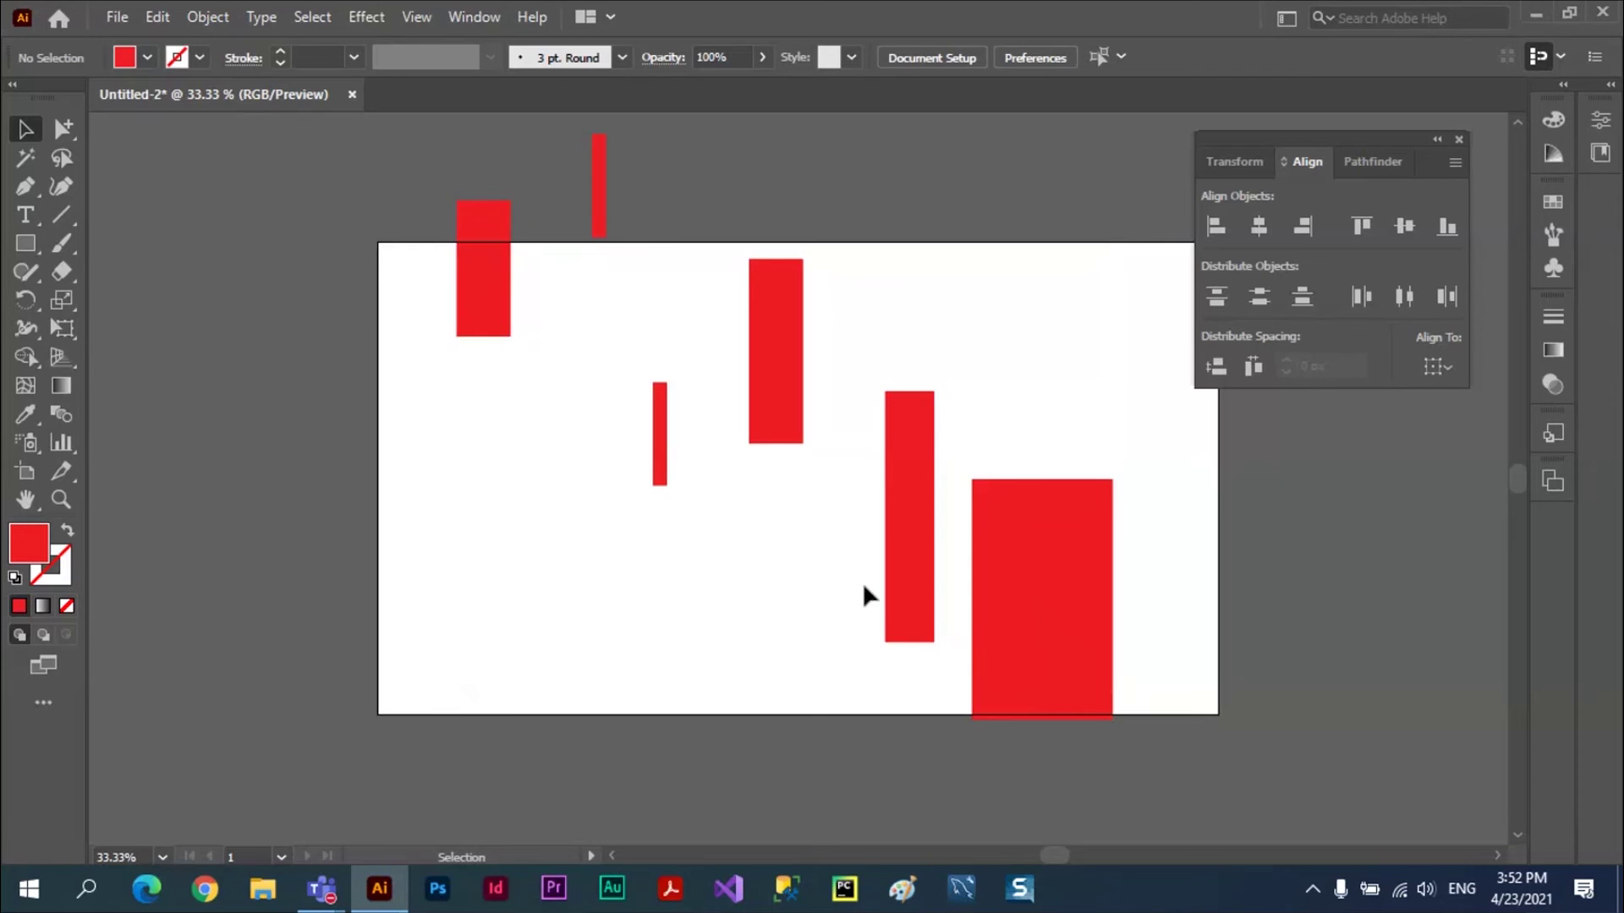
- Delete all six existing red rectangles
{"action": "left_click", "coordinate": [1011, 500]}
{"action": "key", "text": "Delete"}
{"action": "left_click", "coordinate": [921, 536]}
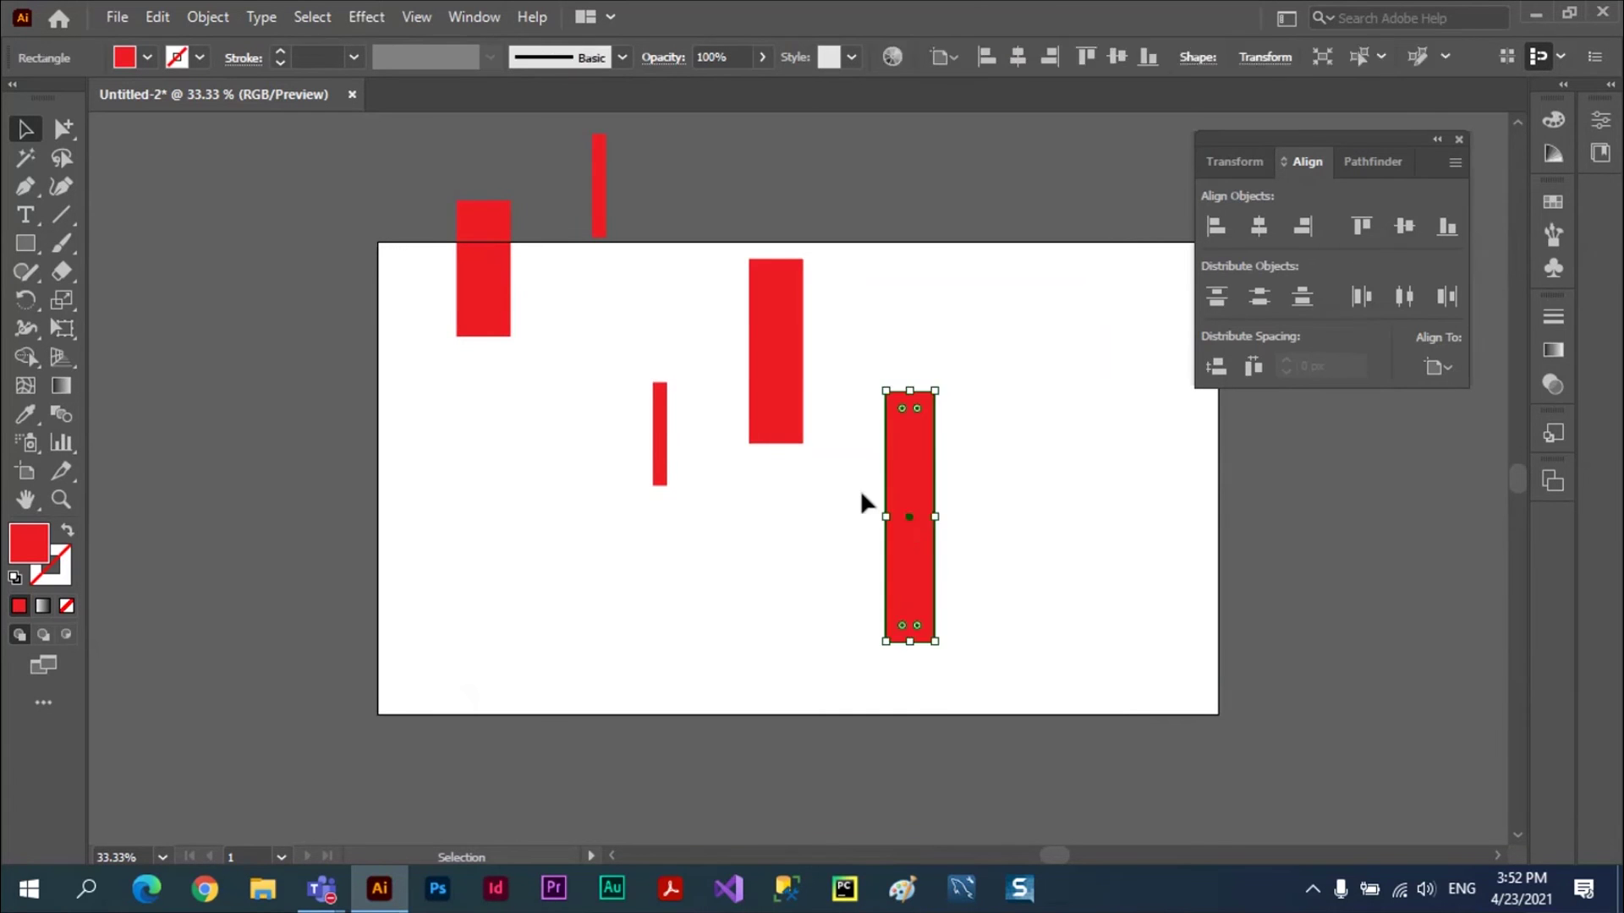
{"action": "key", "text": "Delete"}
{"action": "left_click", "coordinate": [767, 387]}
{"action": "key", "text": "Delete"}
{"action": "left_click", "coordinate": [658, 446]}
{"action": "key", "text": "Delete"}
{"action": "left_click", "coordinate": [604, 221]}
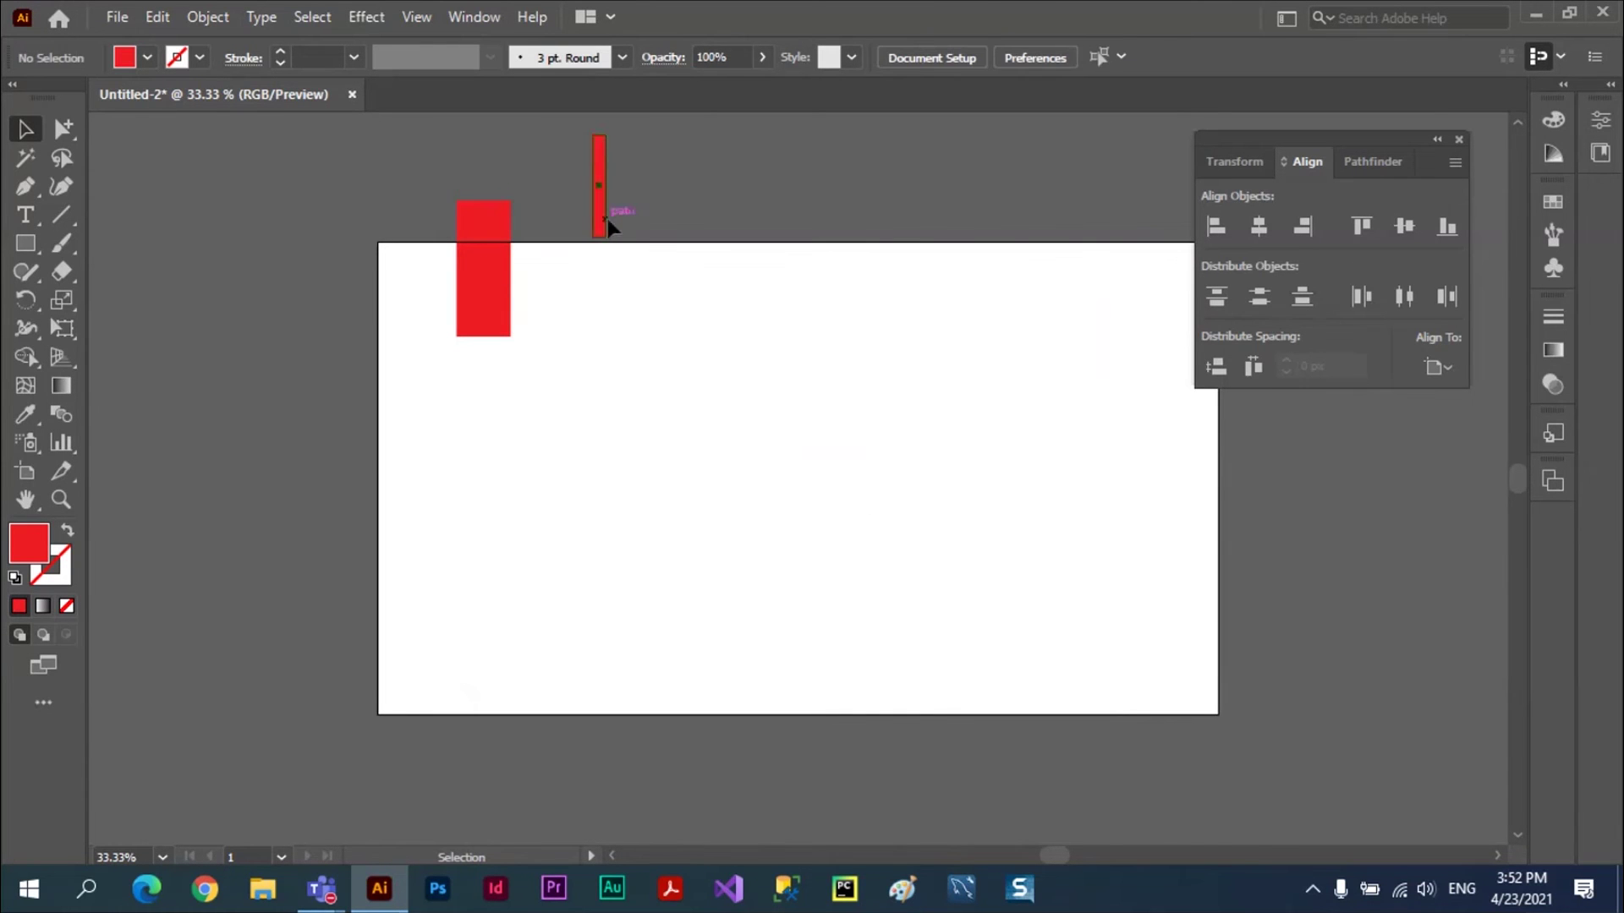
{"action": "key", "text": "Delete"}
{"action": "left_click", "coordinate": [503, 334]}
{"action": "key", "text": "Delete"}
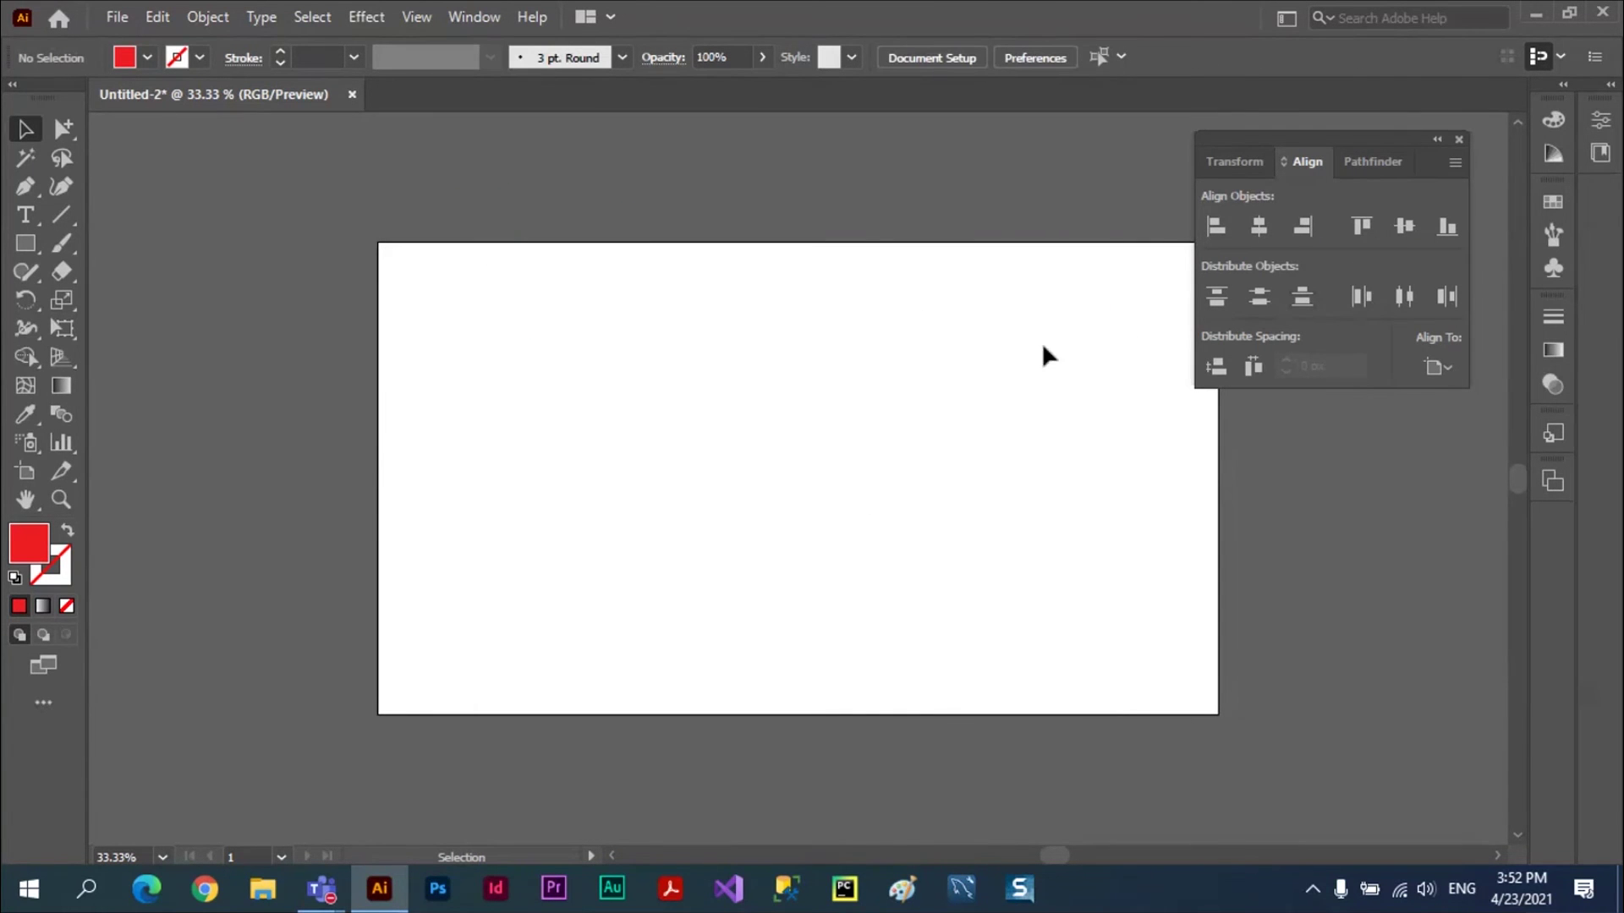
- Draw a red rounded-rectangle pill on the artboard with the Rounded Rectangle tool
{"action": "left_click", "coordinate": [1497, 855]}
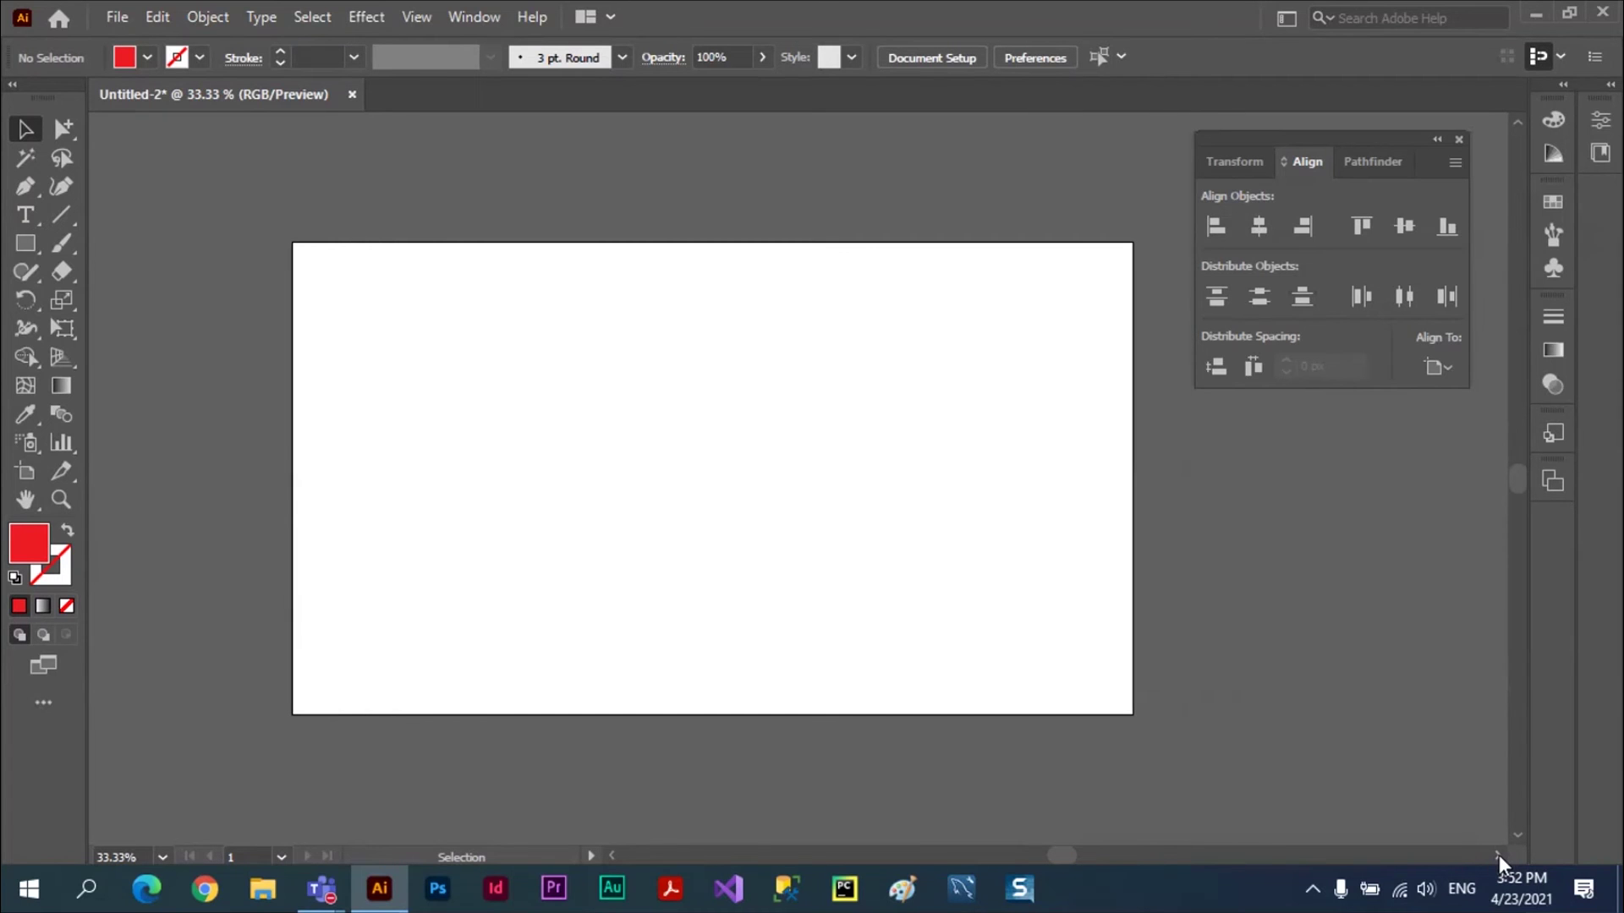
{"action": "left_click", "coordinate": [24, 243]}
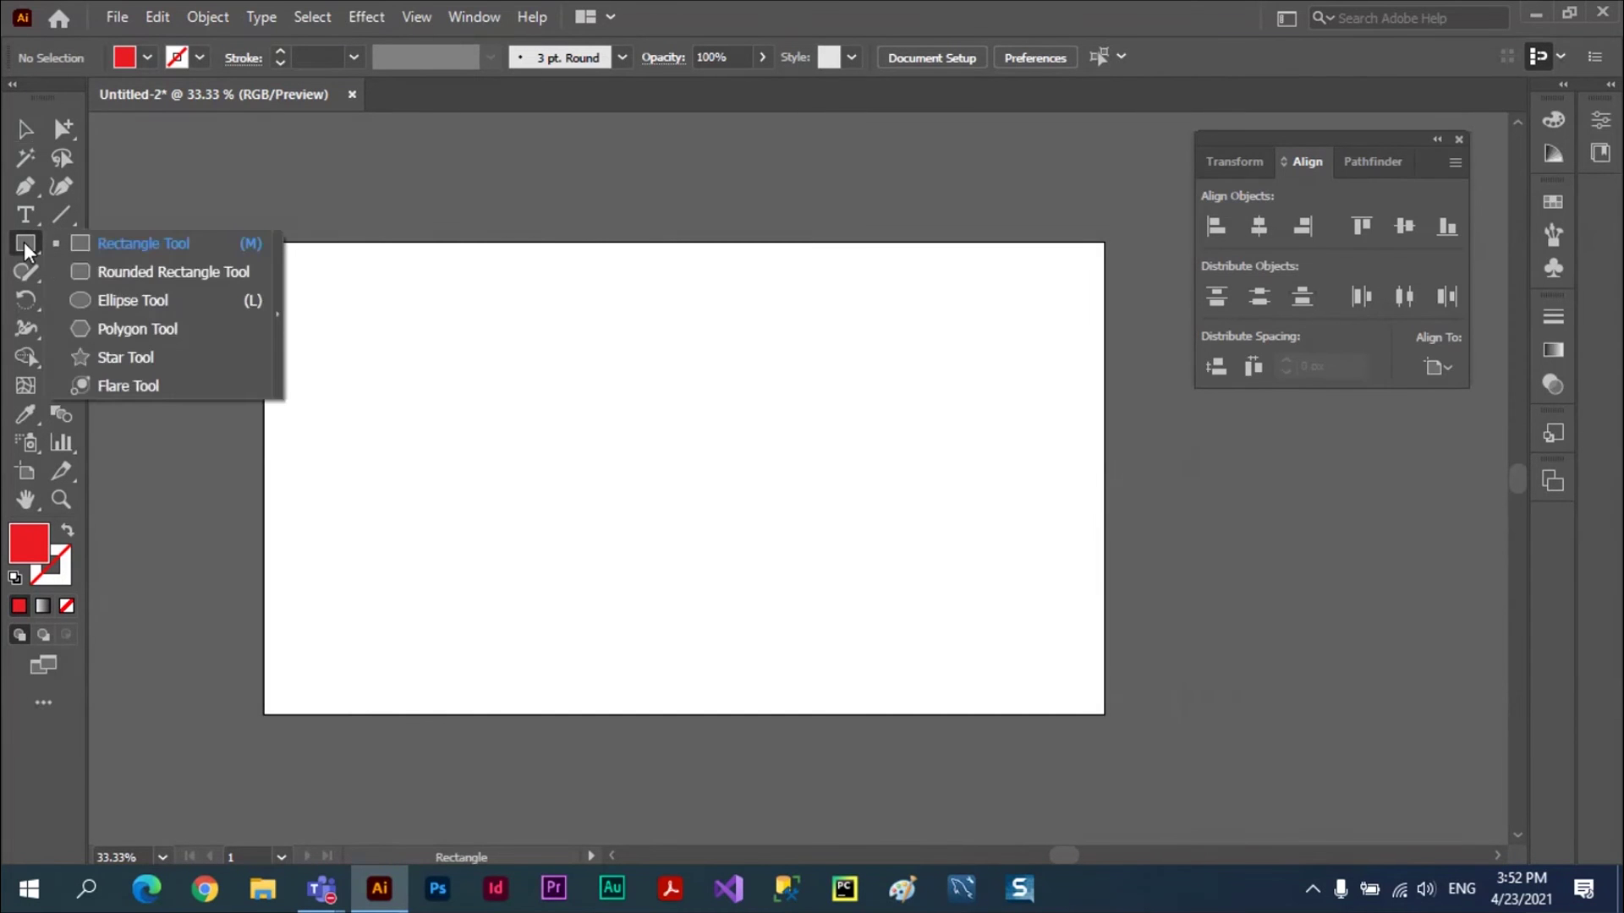
{"action": "left_click", "coordinate": [123, 275]}
{"action": "left_click_drag", "start_coordinate": [343, 293], "coordinate": [506, 371]}
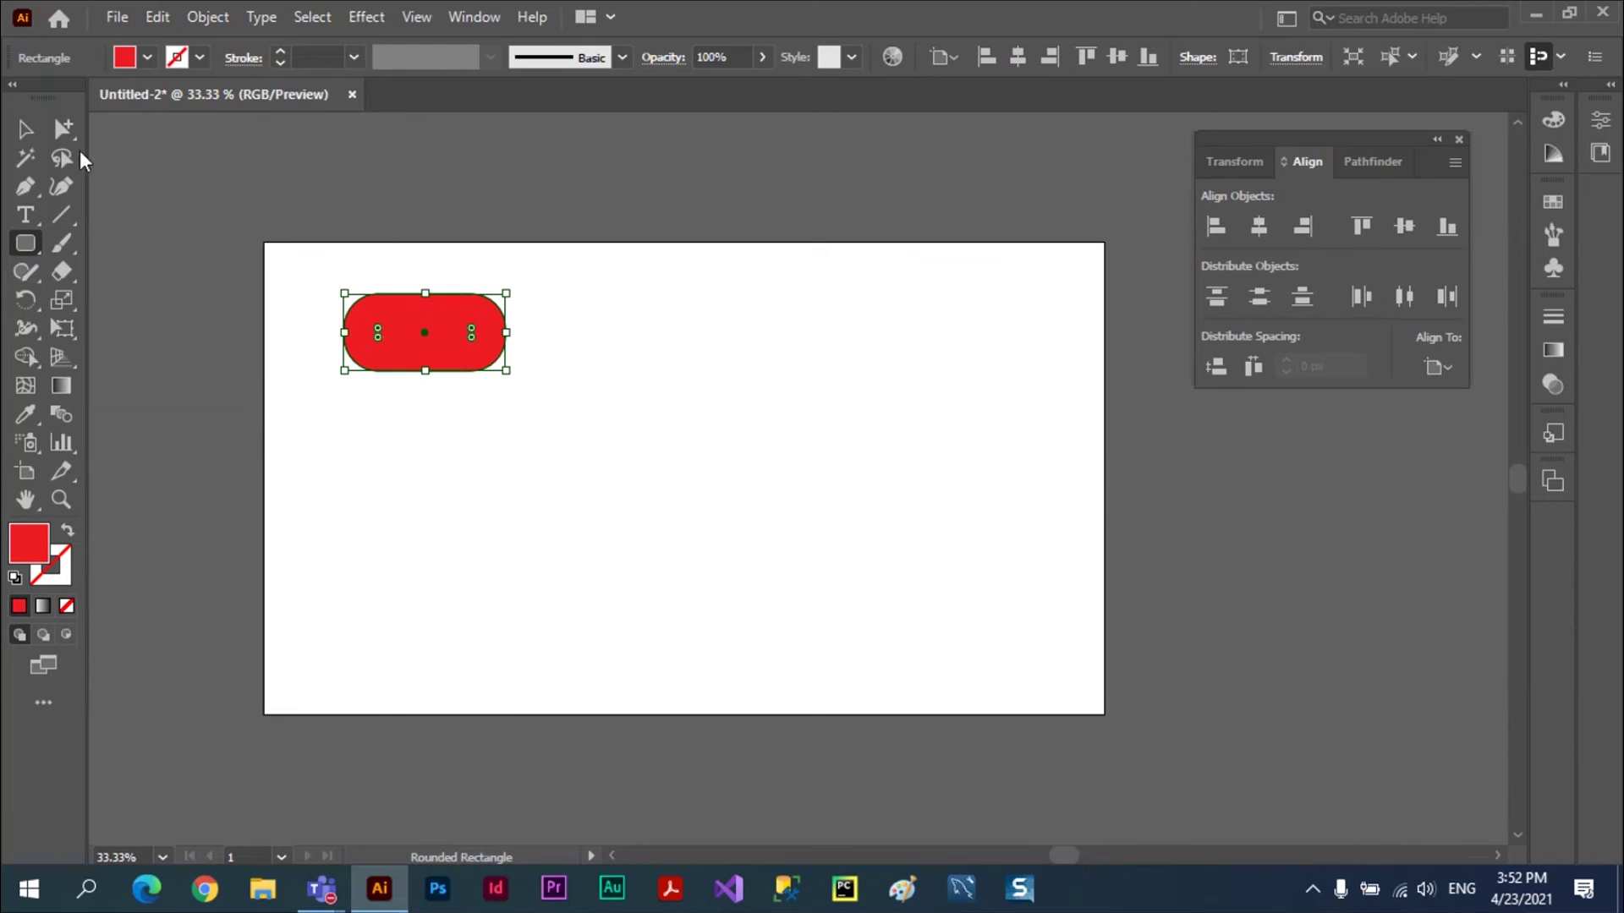
- Alt-drag the pill repeatedly to scatter copies around the artboard
{"action": "left_click", "coordinate": [25, 129]}
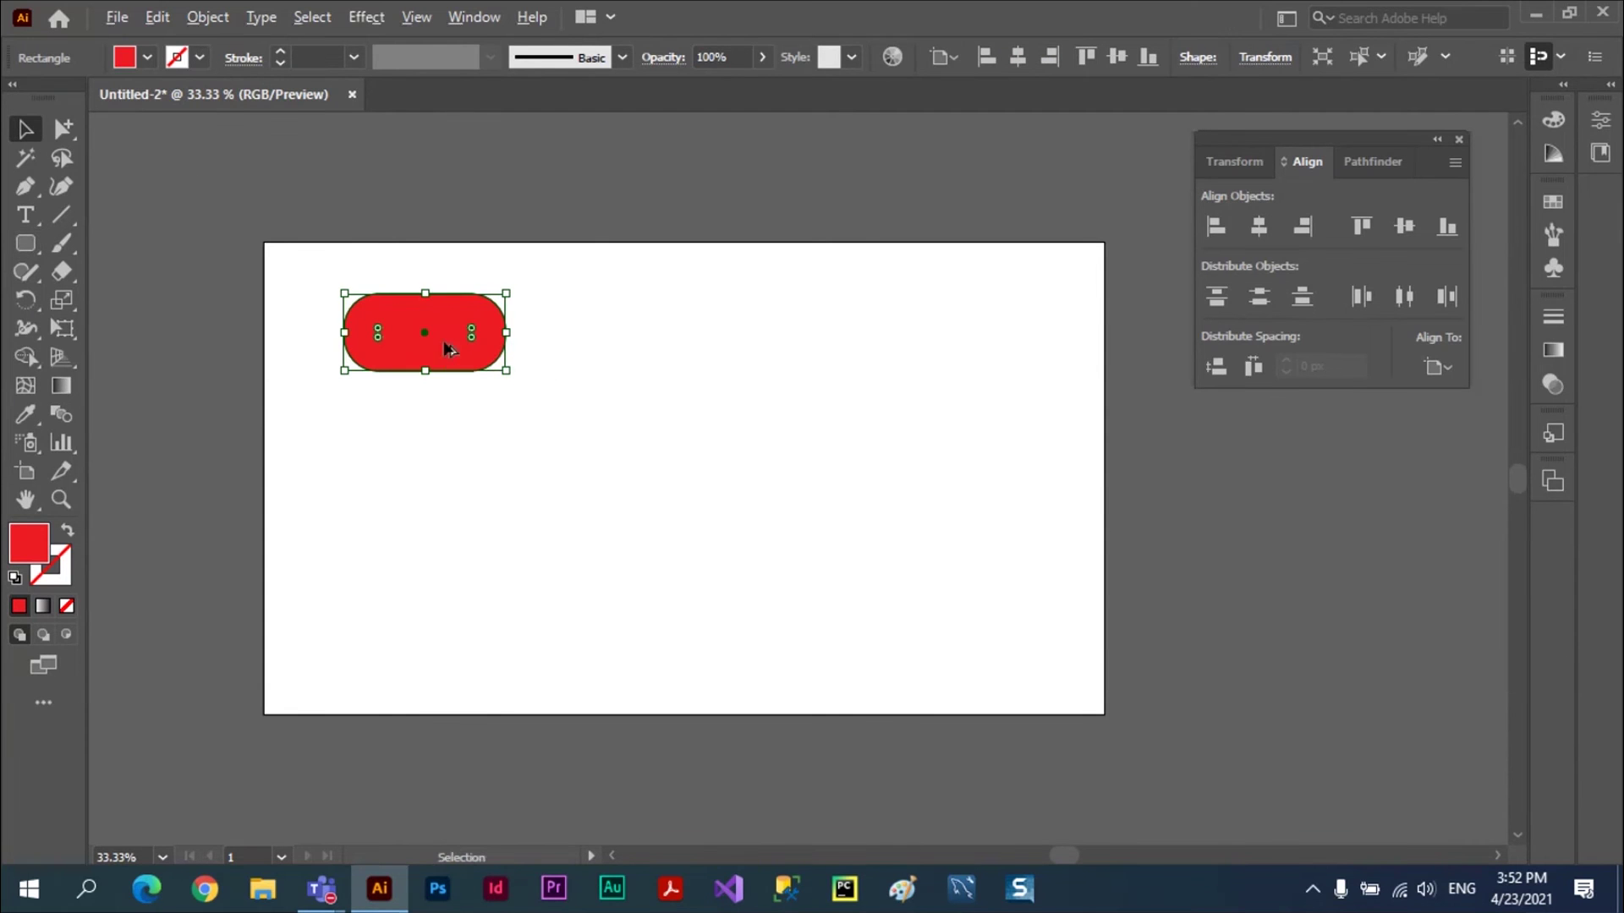
{"action": "mouse_move", "coordinate": [469, 360]}
{"action": "left_mouse_down"}
{"action": "mouse_move", "coordinate": [600, 474]}
{"action": "mouse_move", "coordinate": [715, 372]}
{"action": "mouse_move", "coordinate": [859, 480]}
{"action": "left_mouse_up"}
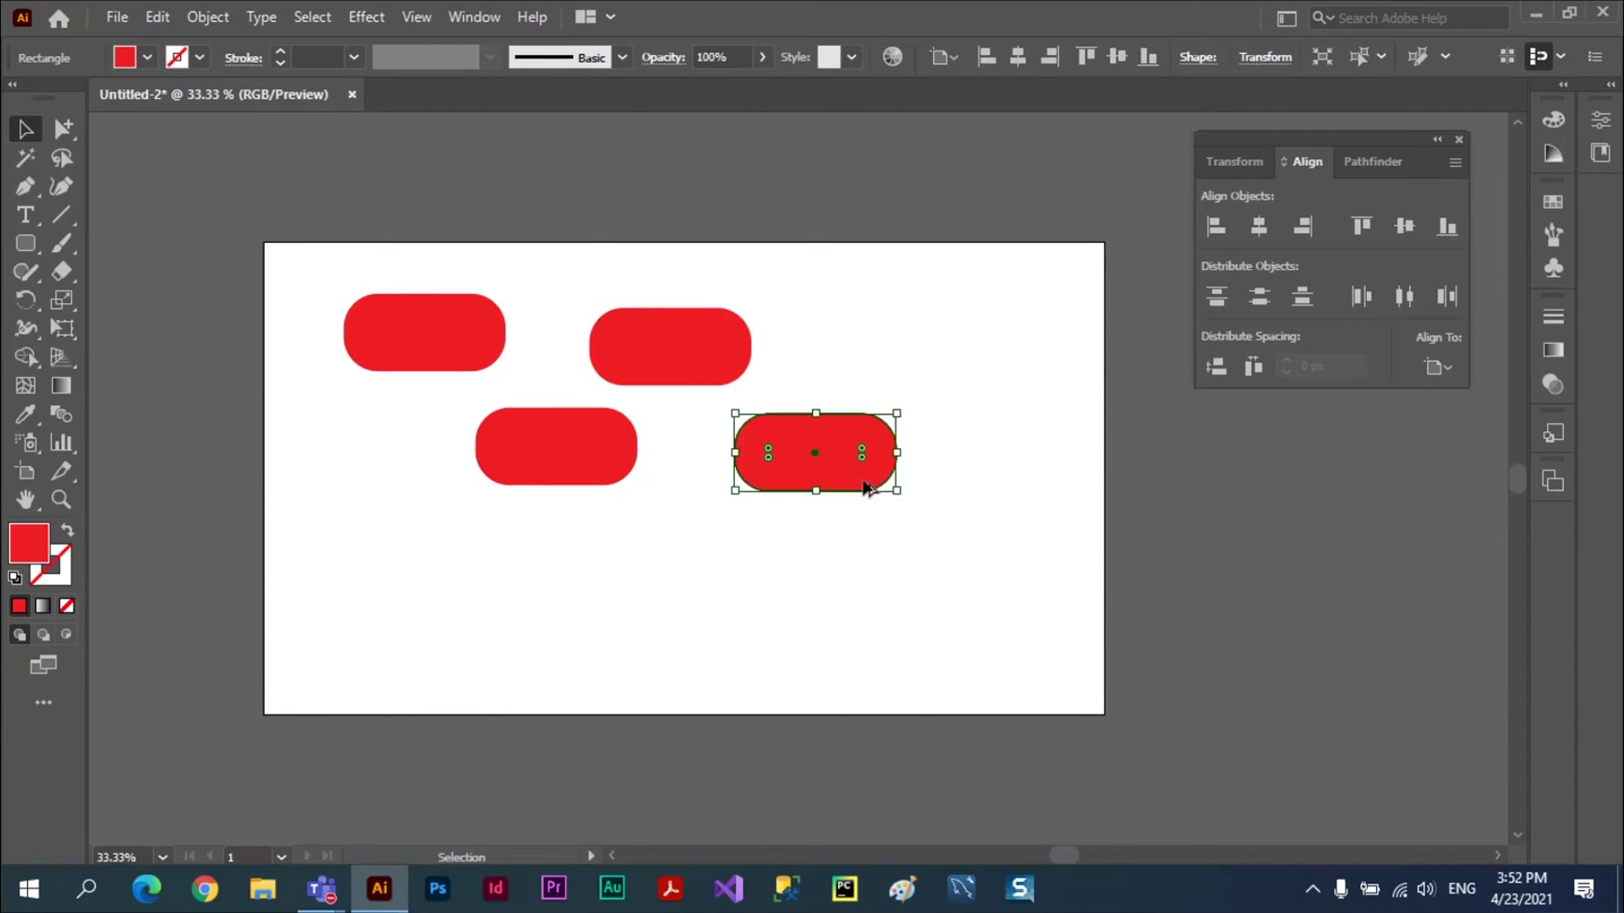
{"action": "mouse_move", "coordinate": [704, 373]}
{"action": "left_mouse_down"}
{"action": "mouse_move", "coordinate": [978, 373]}
{"action": "mouse_move", "coordinate": [416, 570]}
{"action": "mouse_move", "coordinate": [602, 624]}
{"action": "mouse_move", "coordinate": [776, 561]}
{"action": "mouse_move", "coordinate": [926, 622]}
{"action": "mouse_move", "coordinate": [1093, 569]}
{"action": "mouse_move", "coordinate": [1081, 678]}
{"action": "mouse_move", "coordinate": [542, 785]}
{"action": "mouse_move", "coordinate": [331, 779]}
{"action": "mouse_move", "coordinate": [170, 671]}
{"action": "mouse_move", "coordinate": [179, 658]}
{"action": "left_mouse_up"}
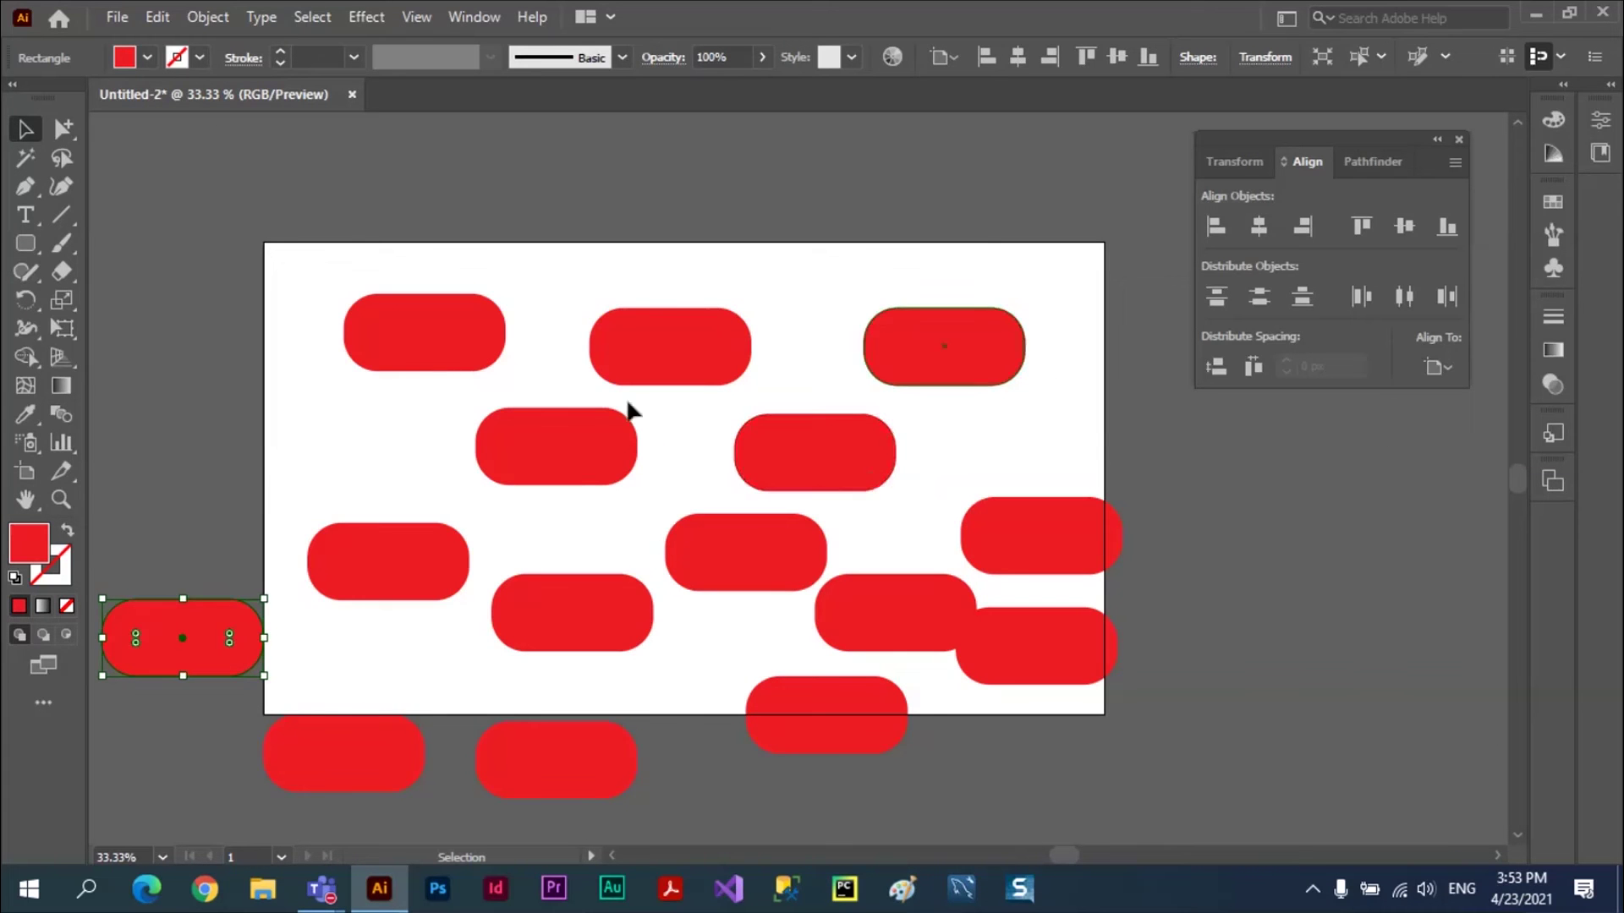
- Top-align the five upper pills, spread the end pills outward, and distribute them by centres
{"action": "left_click_drag", "start_coordinate": [308, 265], "coordinate": [1056, 464]}
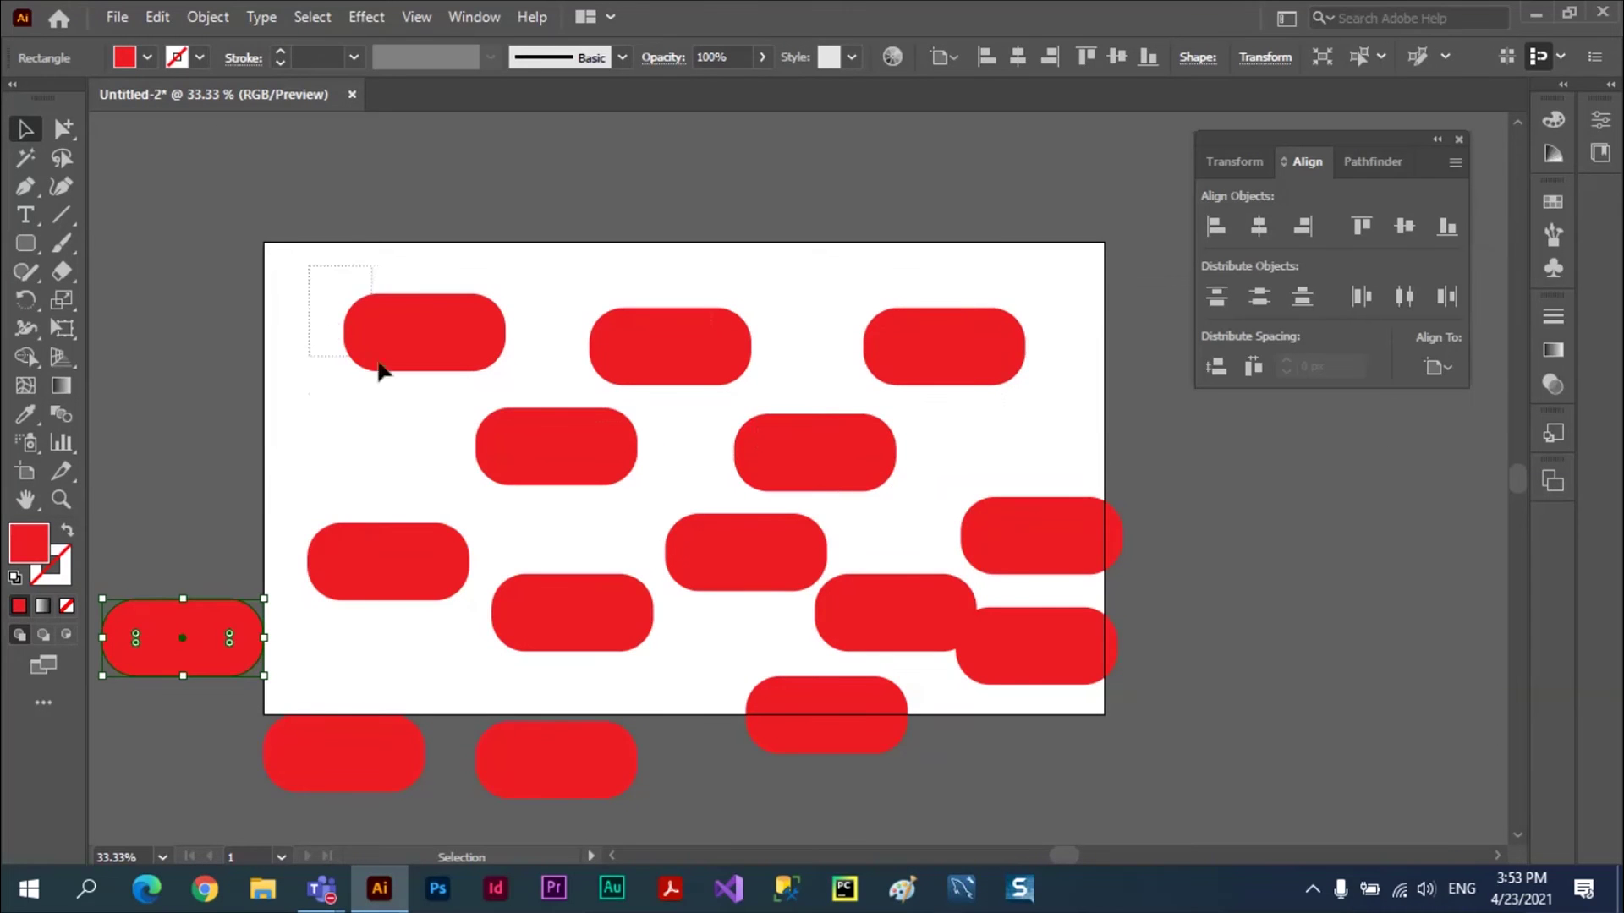
{"action": "left_click_drag", "start_coordinate": [1056, 462], "coordinate": [1056, 462]}
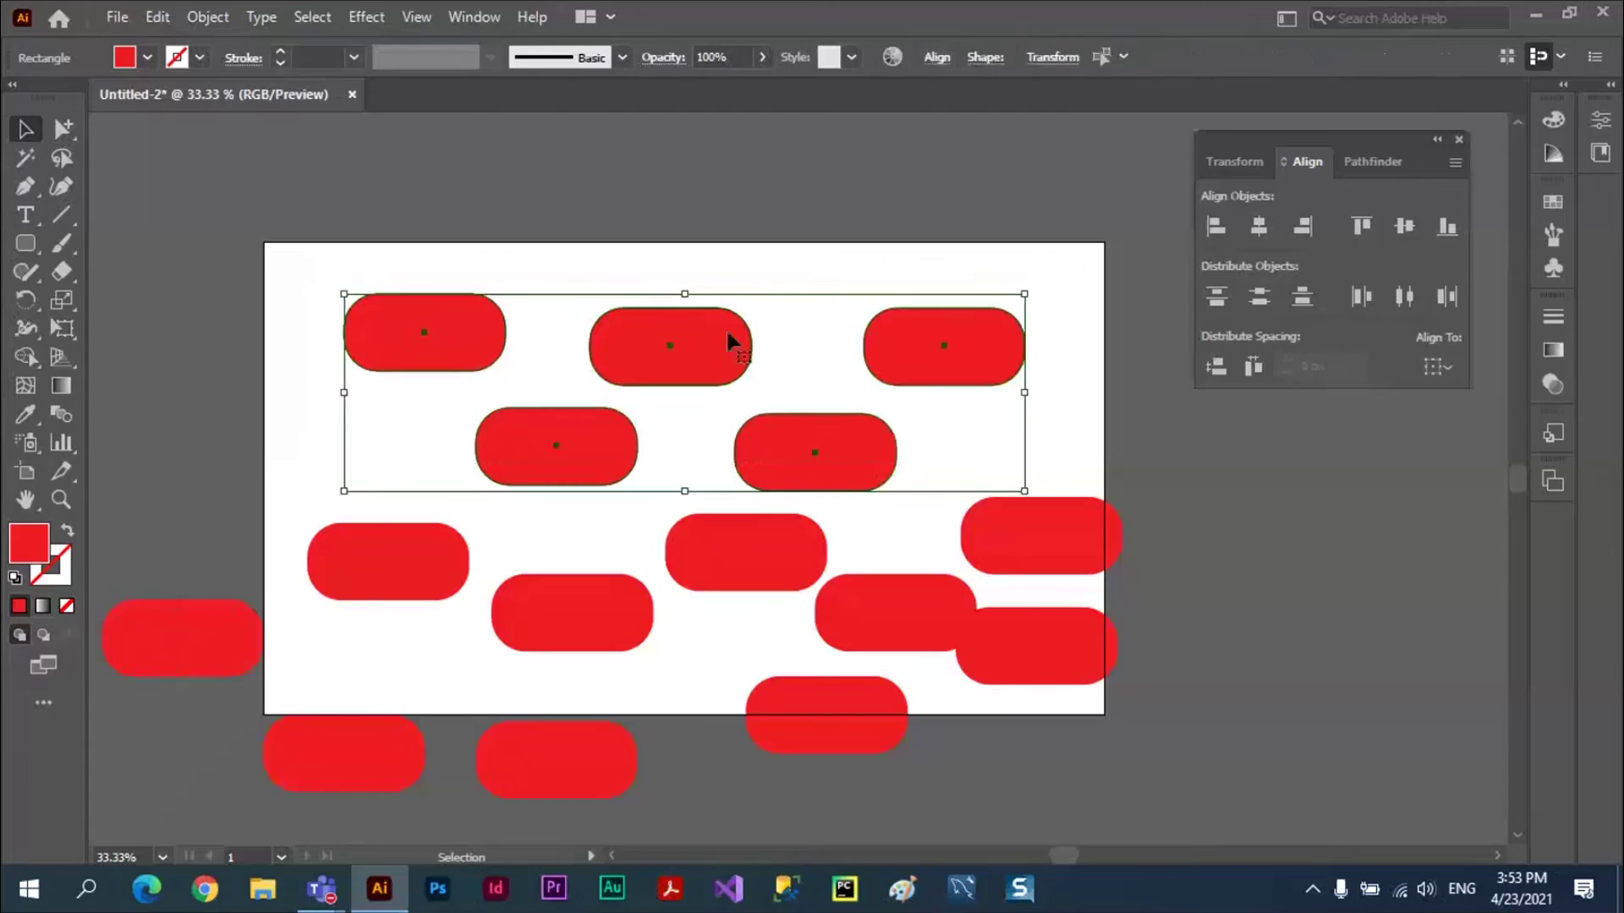
{"action": "left_click", "coordinate": [1361, 226]}
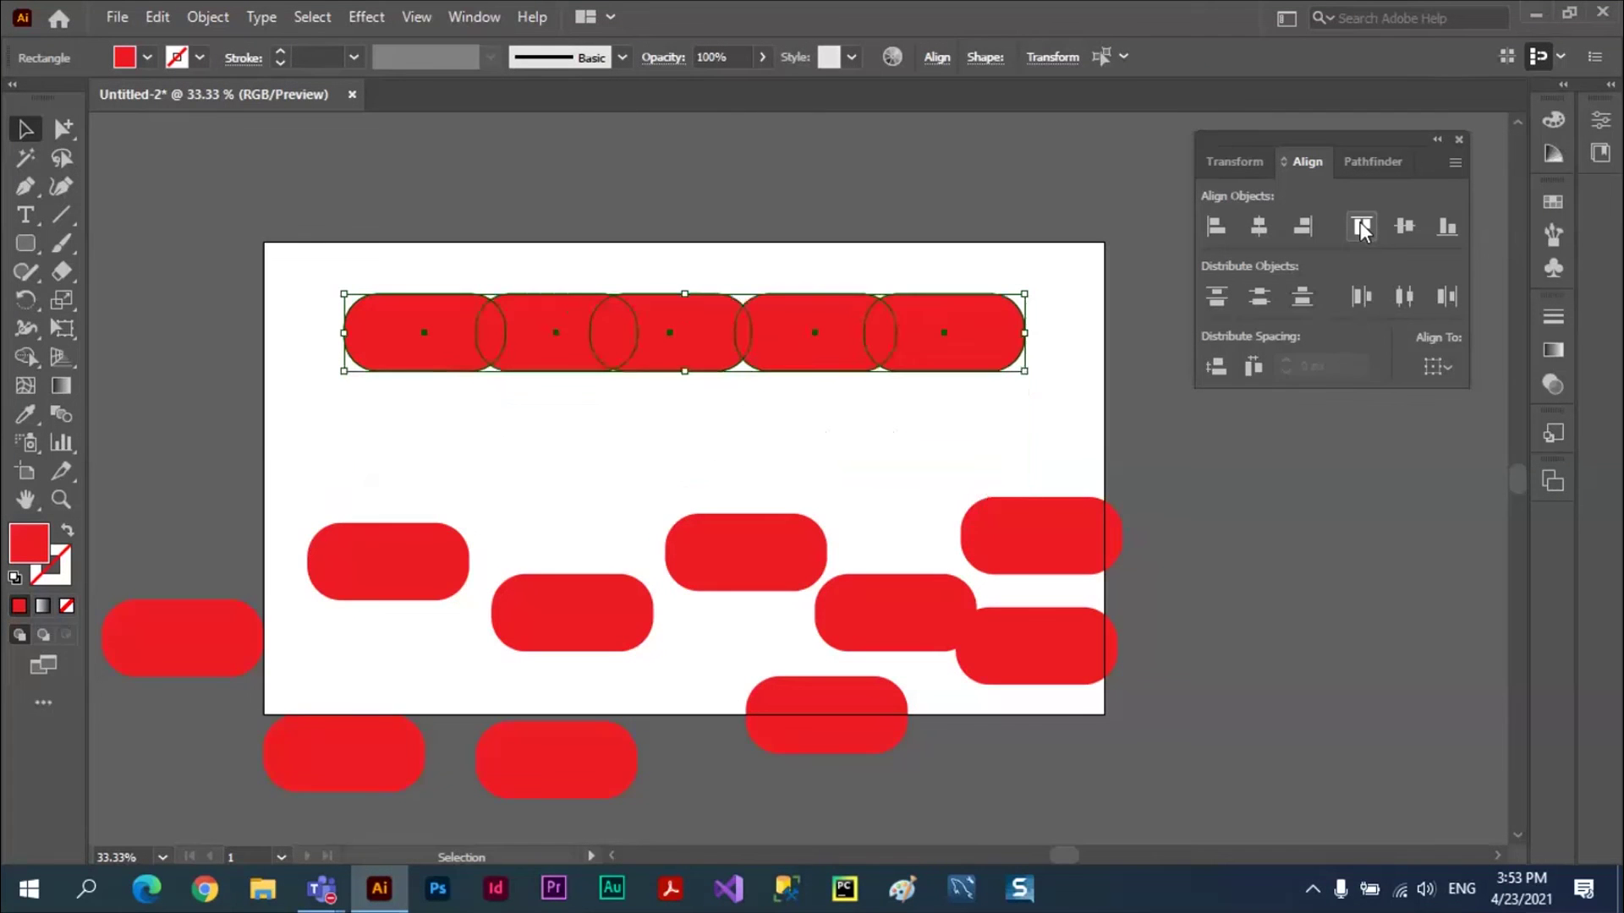
{"action": "left_click", "coordinate": [1002, 413]}
{"action": "left_click_drag", "start_coordinate": [1011, 333], "coordinate": [1072, 335]}
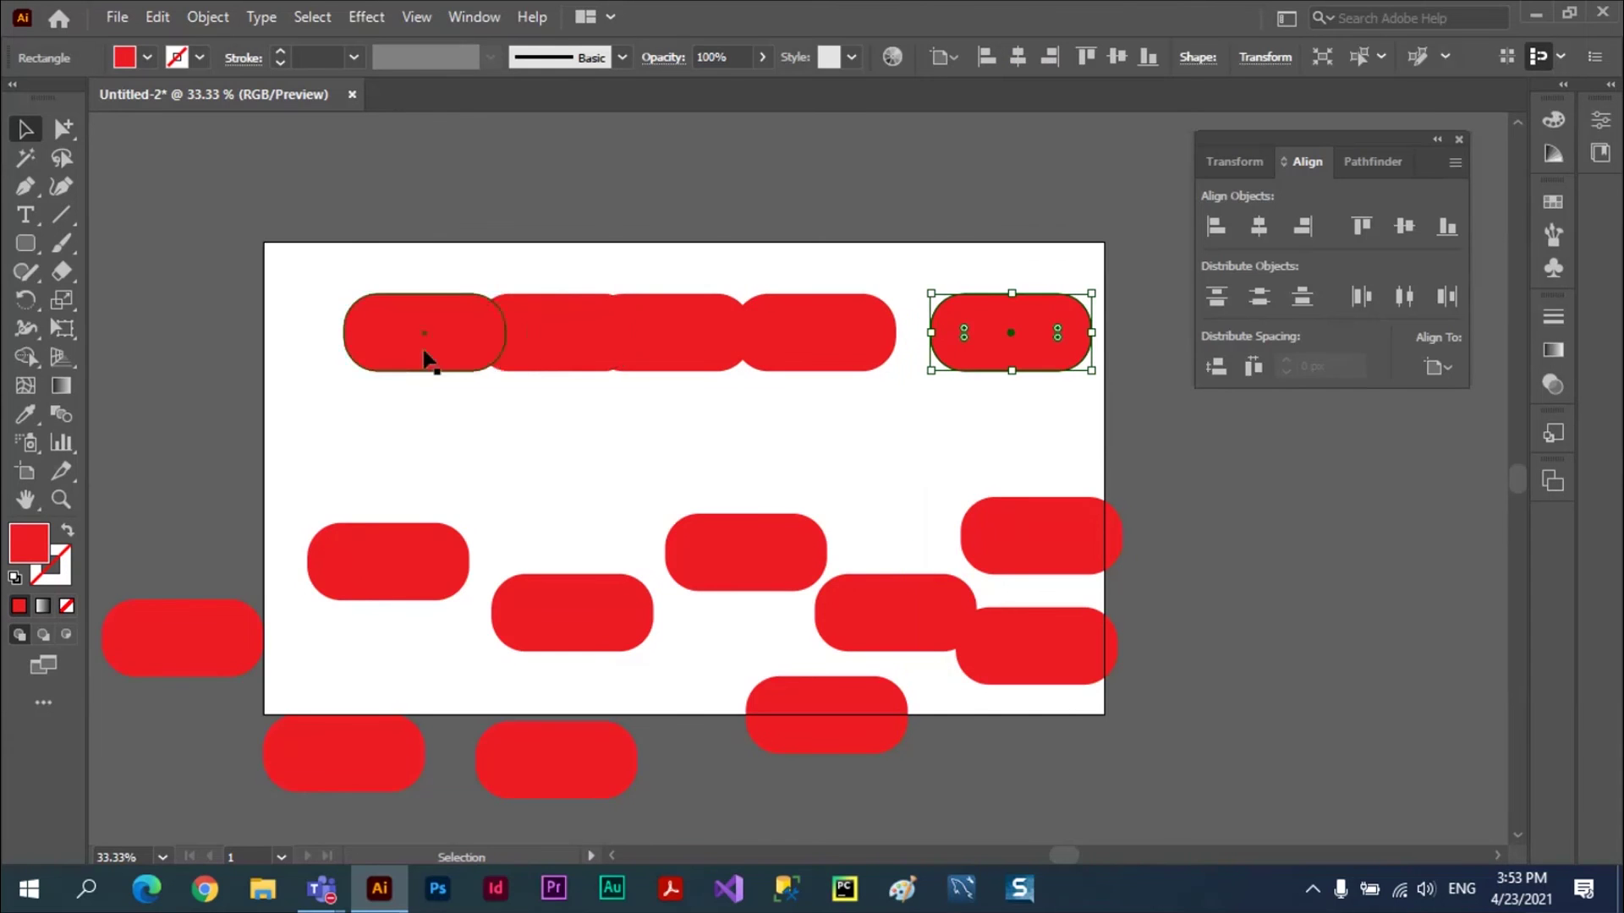
{"action": "left_click_drag", "start_coordinate": [427, 361], "coordinate": [364, 357]}
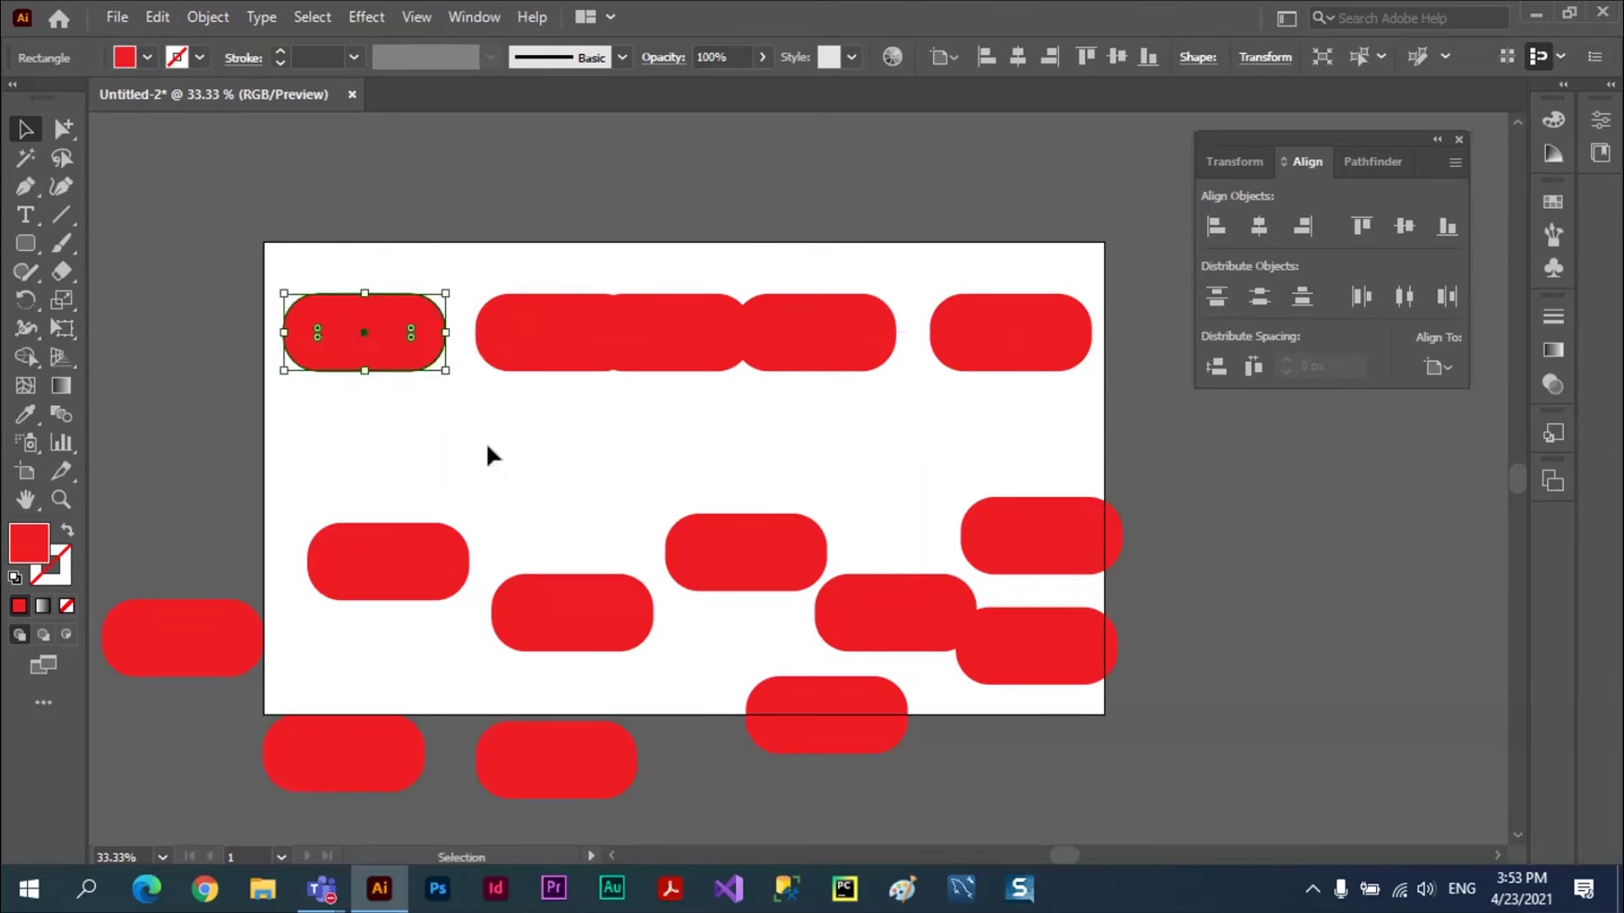
{"action": "left_click", "coordinate": [516, 445]}
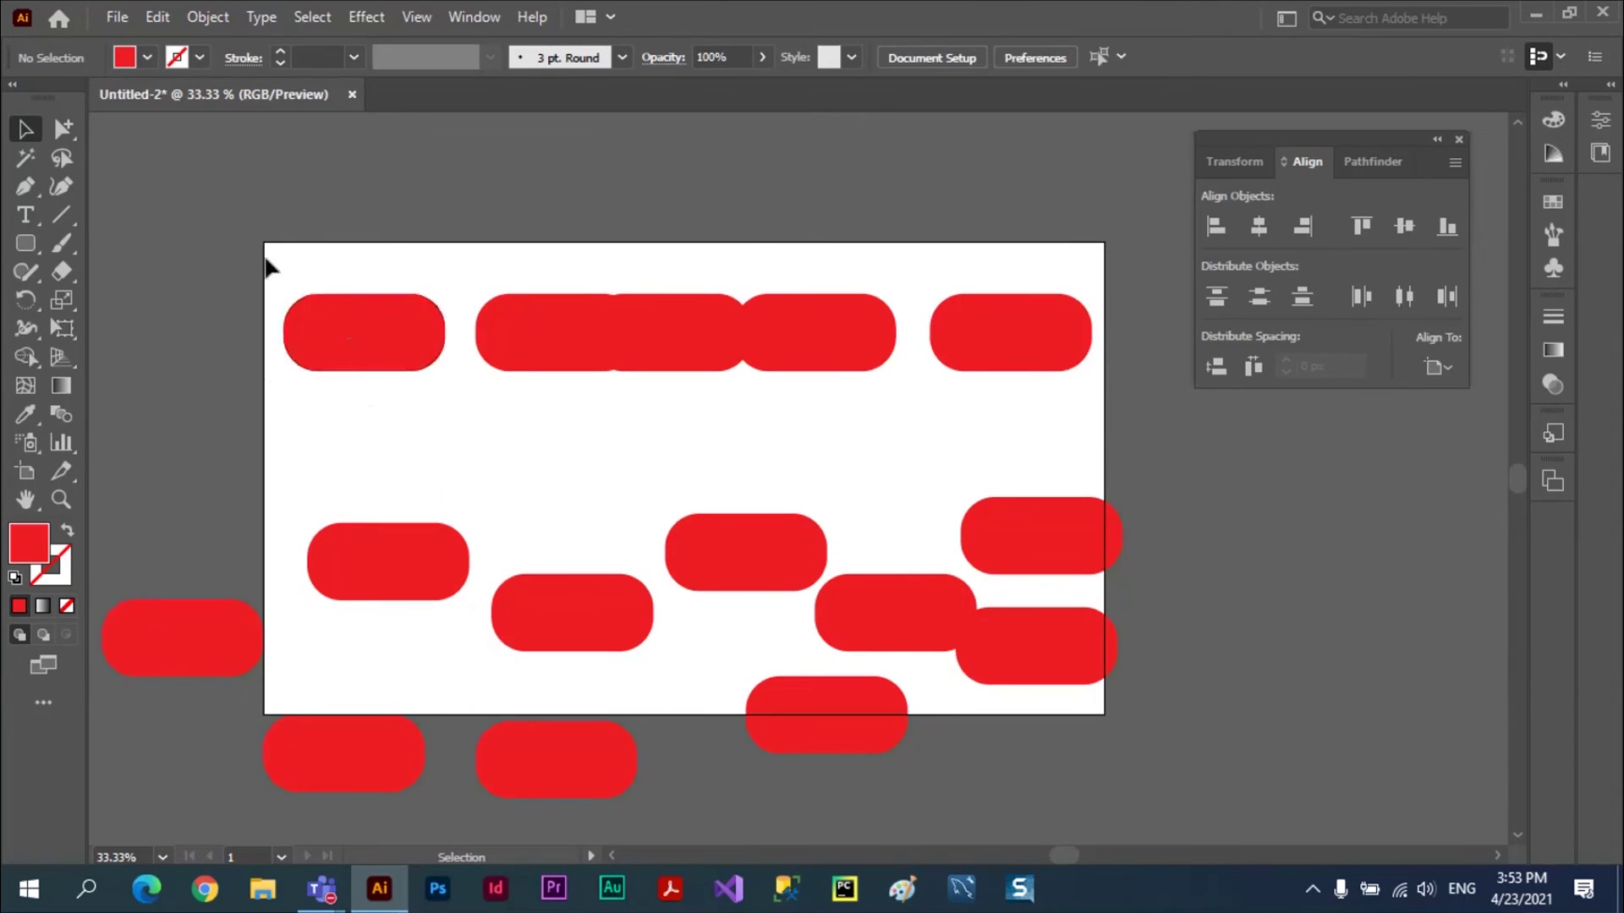
{"action": "left_click_drag", "start_coordinate": [265, 258], "coordinate": [1062, 403]}
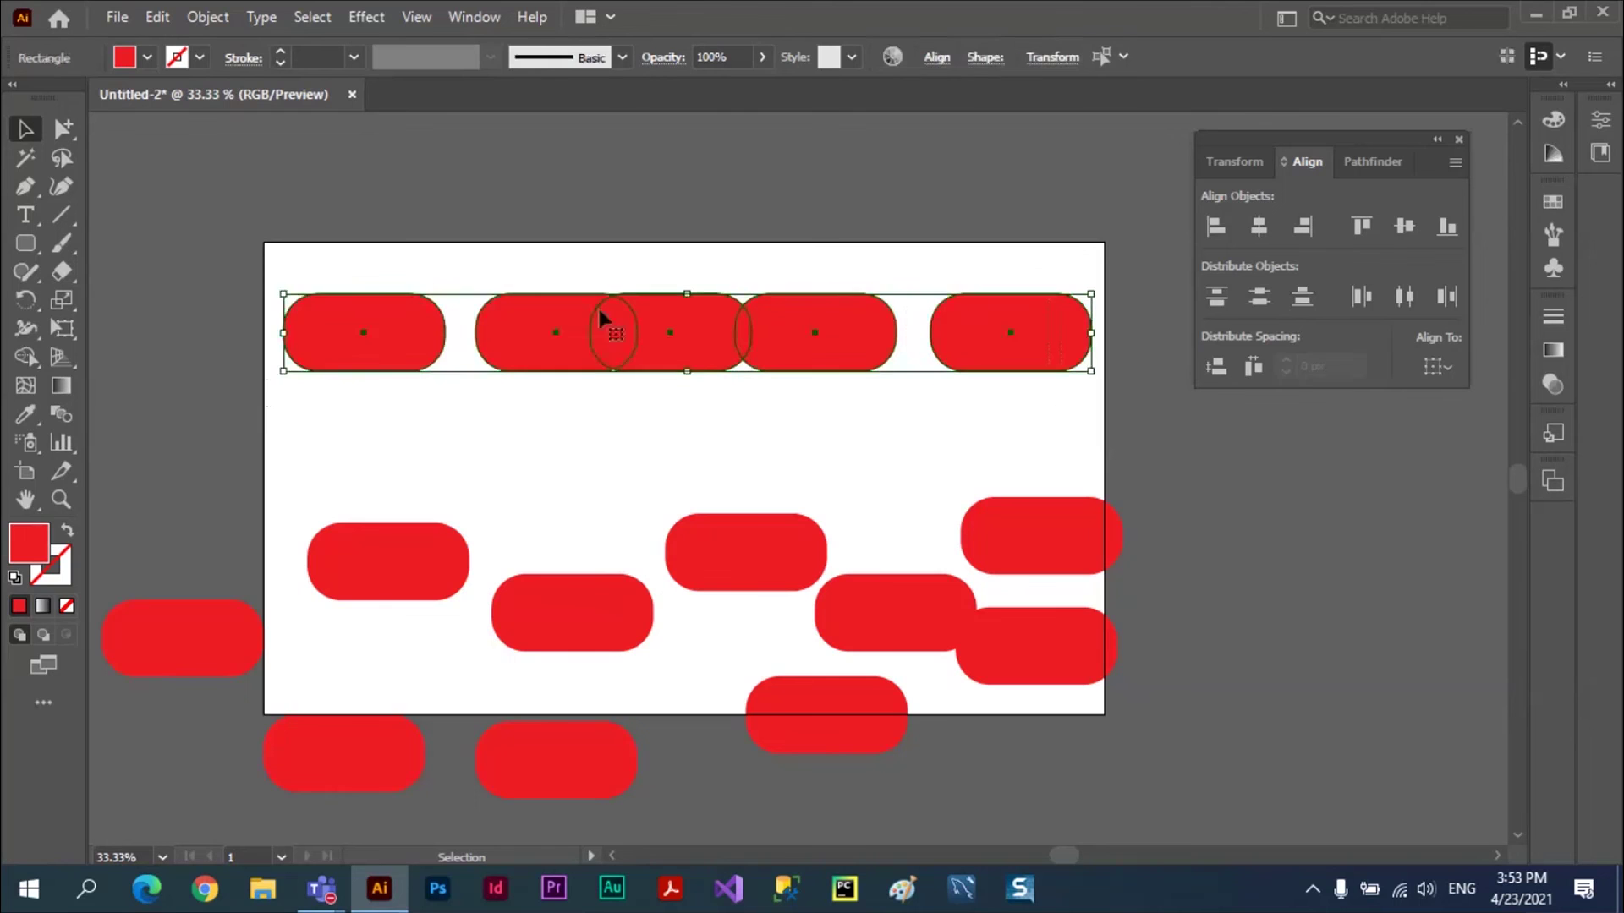
{"action": "left_click", "coordinate": [1403, 297]}
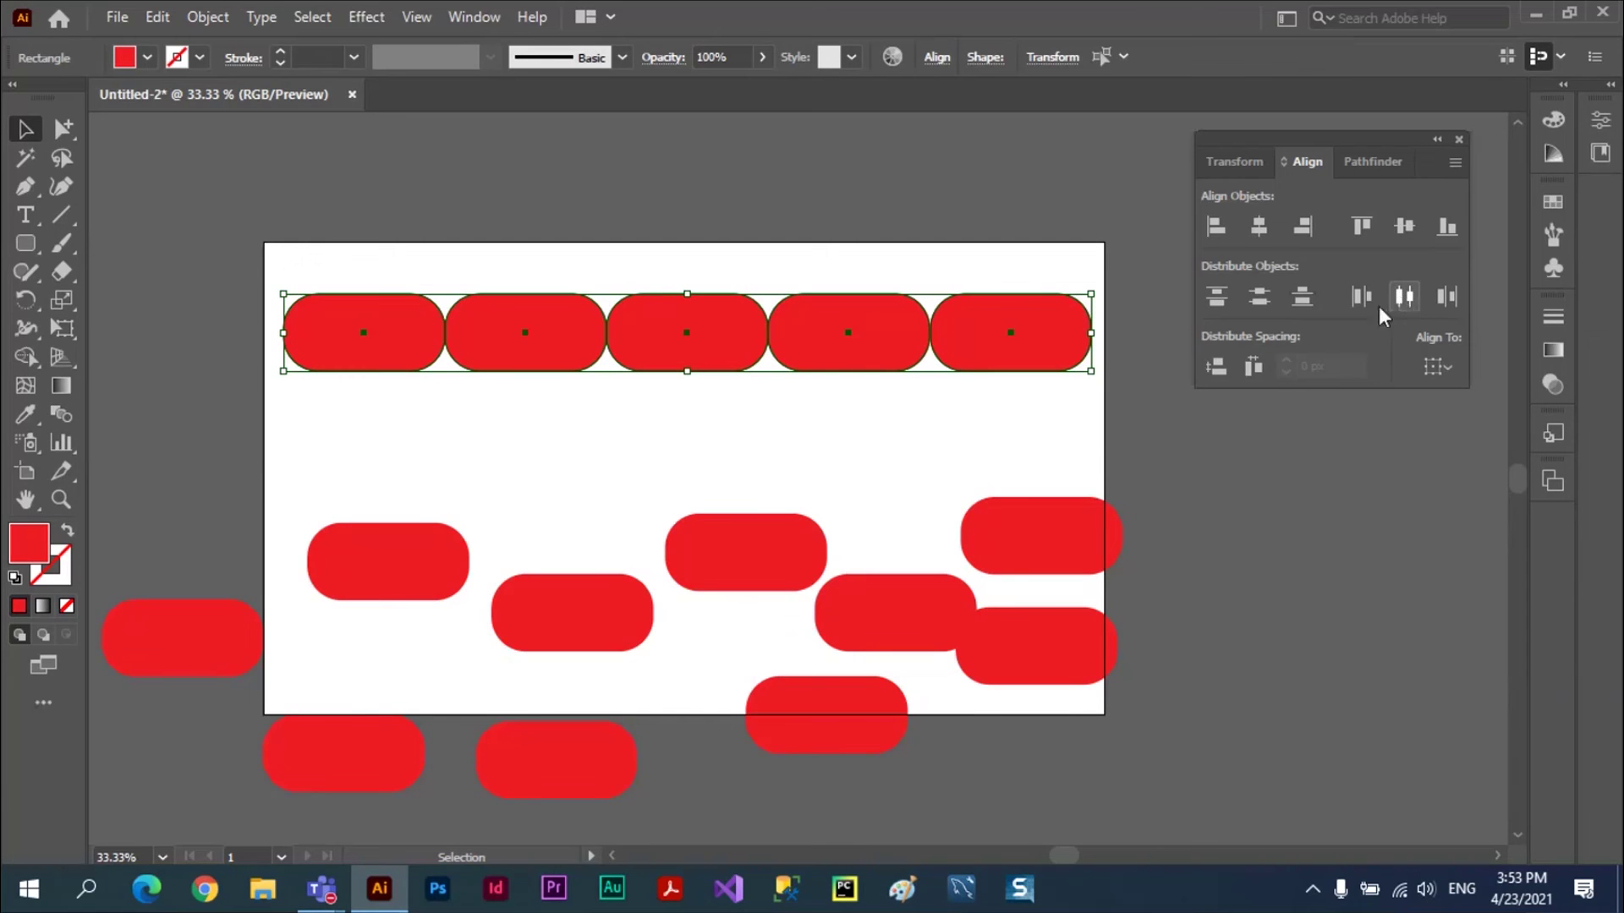
{"action": "left_click", "coordinate": [907, 405]}
- Push the end pills to the artboard edges and redistribute the row evenly by centres
{"action": "left_click", "coordinate": [1051, 336]}
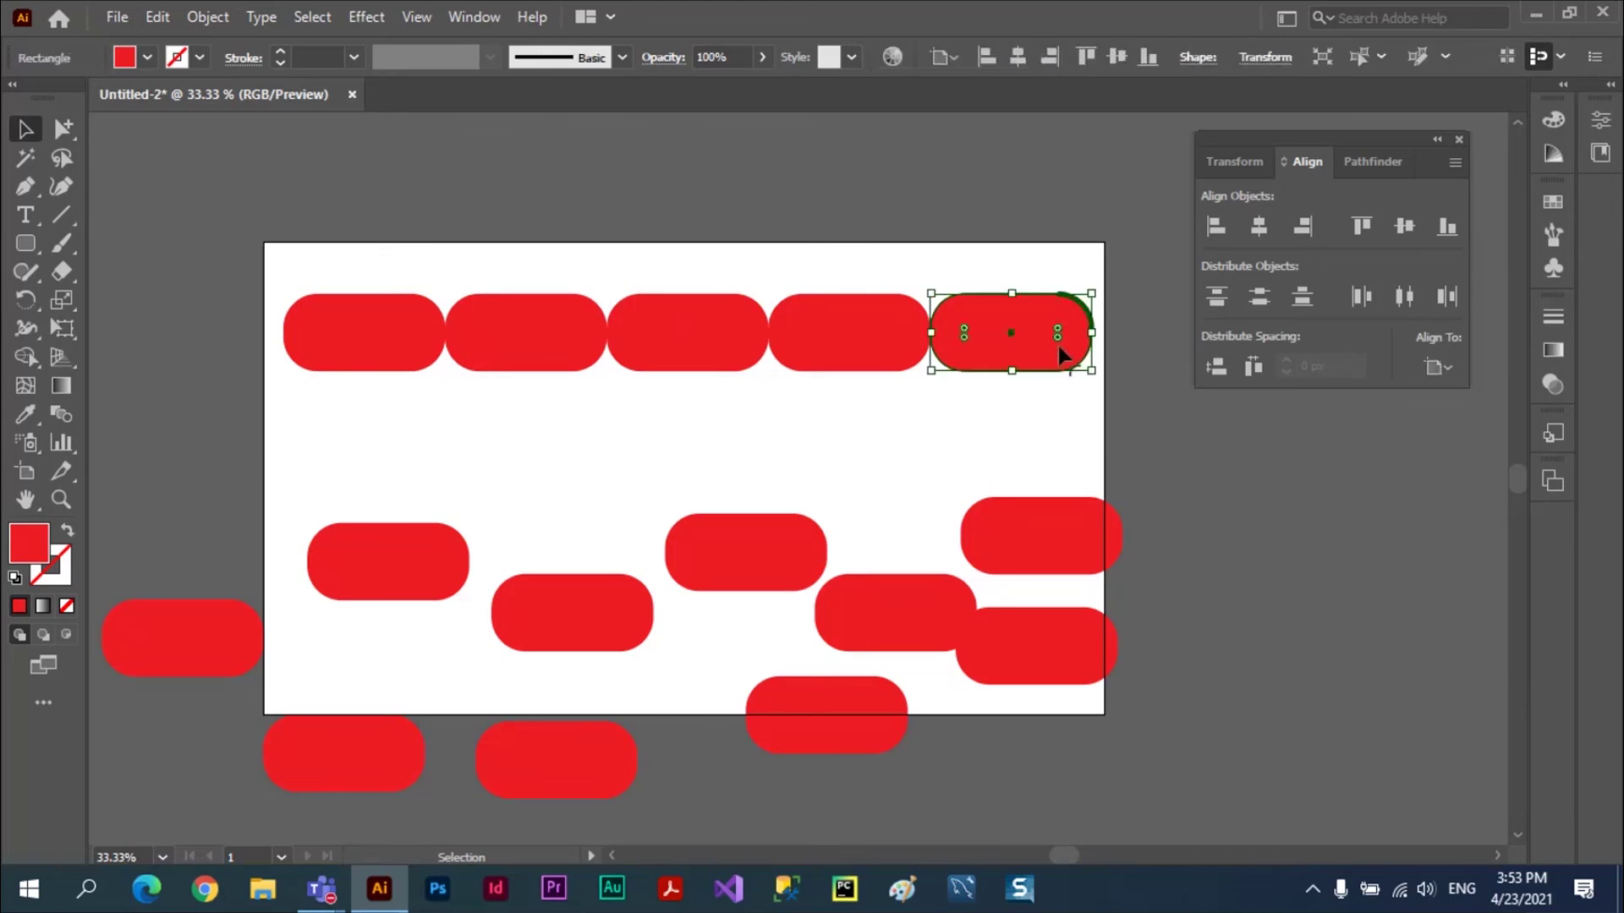
{"action": "left_click", "coordinate": [1070, 376]}
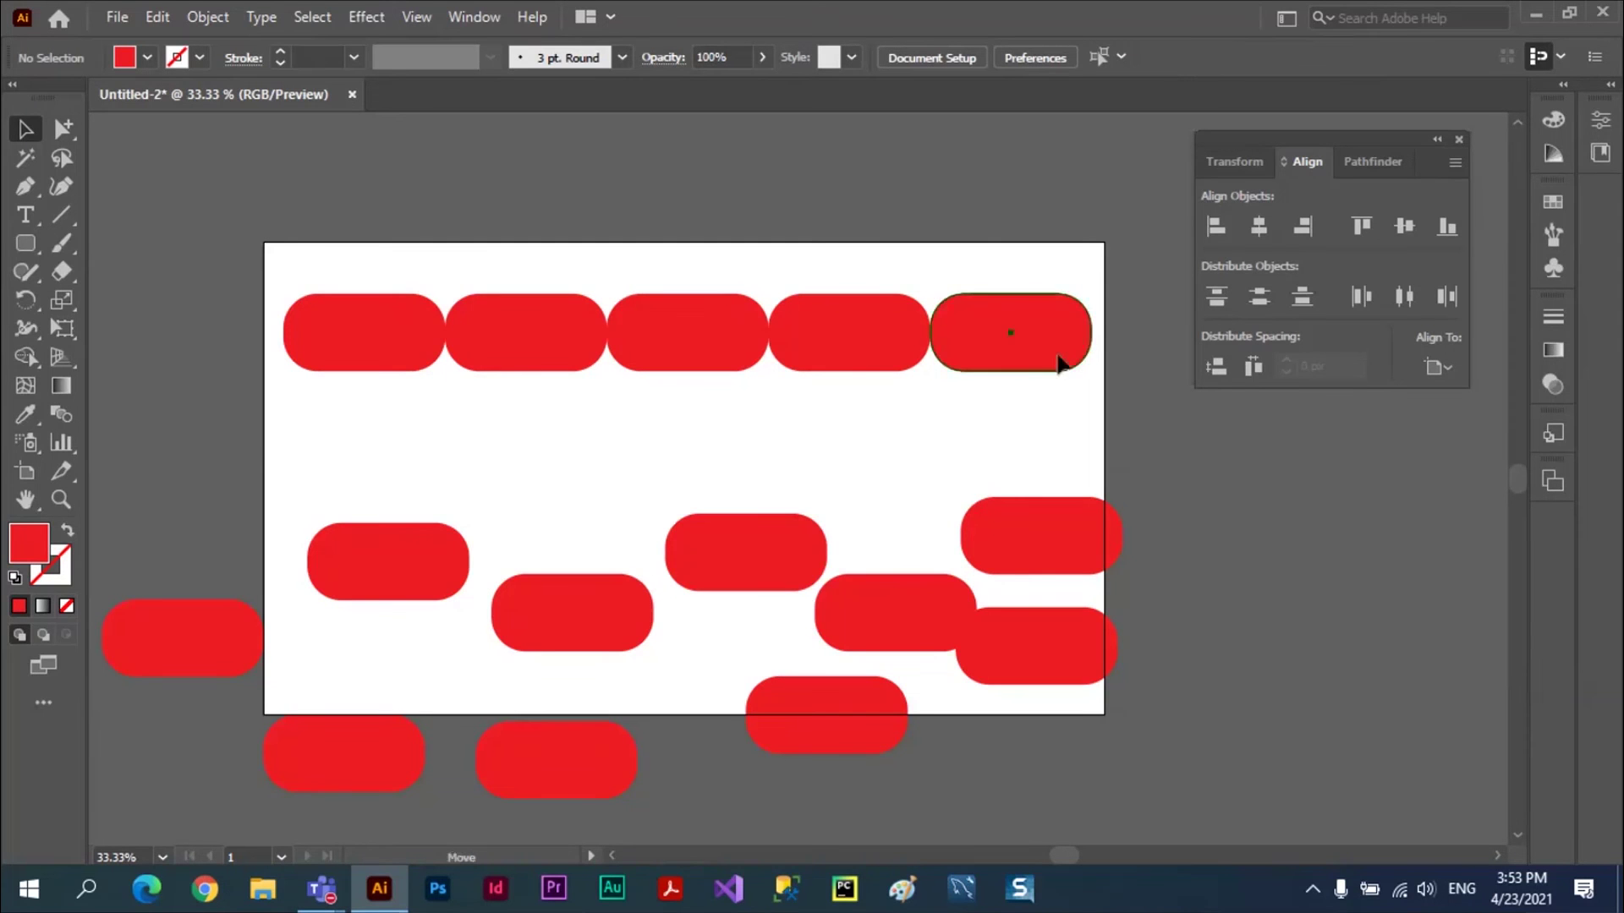
{"action": "left_click_drag", "start_coordinate": [1062, 362], "coordinate": [1074, 362]}
{"action": "left_click_drag", "start_coordinate": [378, 370], "coordinate": [357, 368]}
{"action": "left_click", "coordinate": [607, 206]}
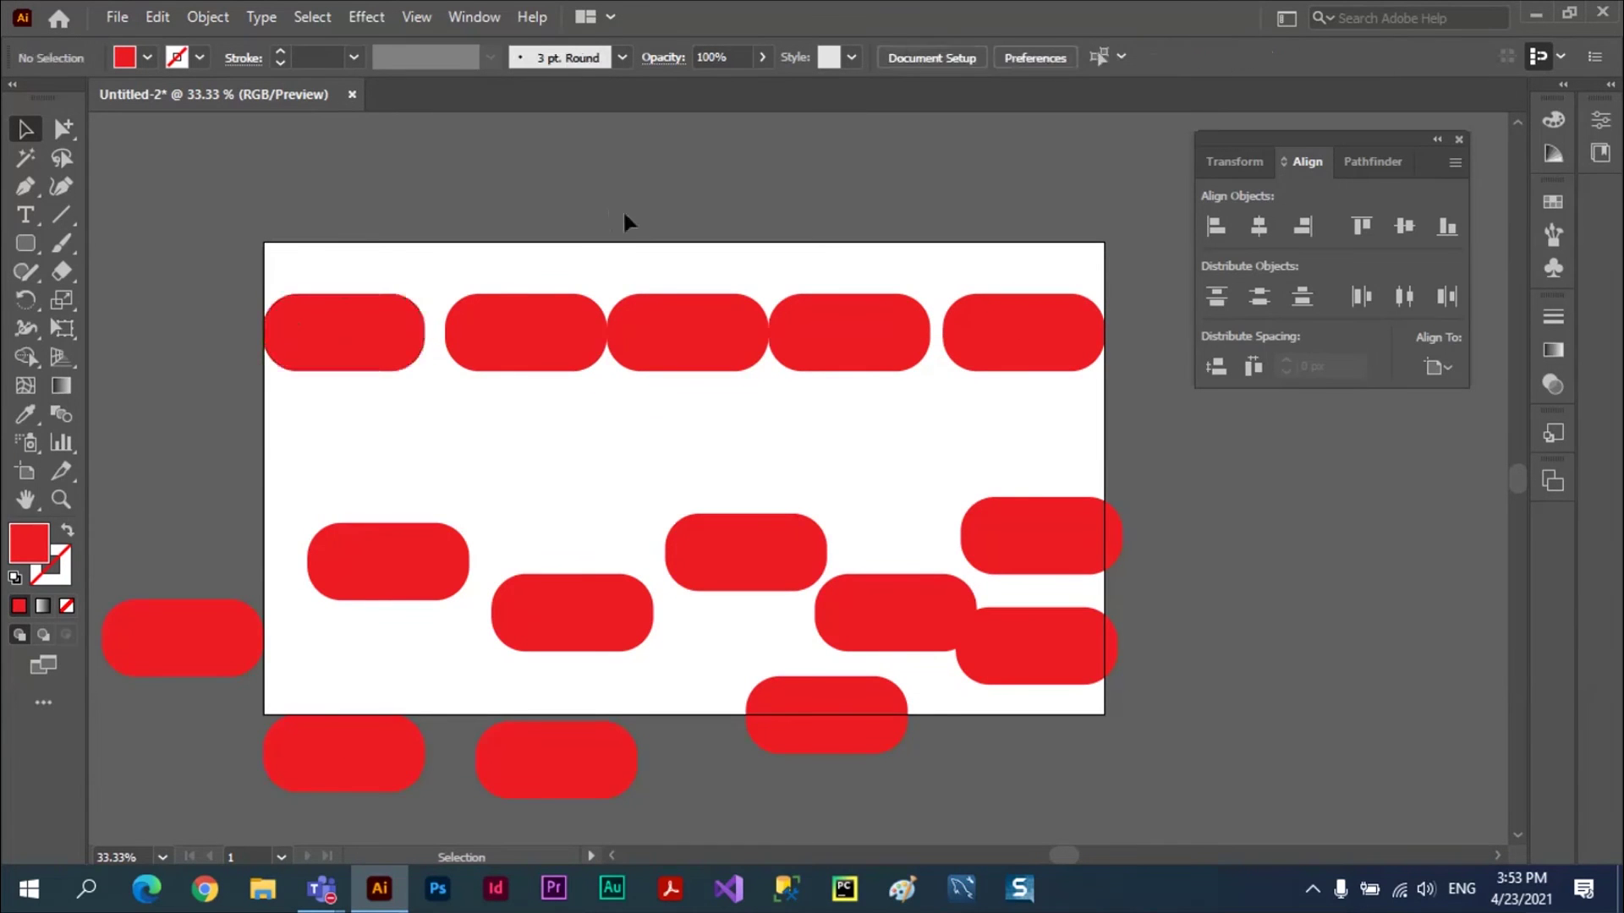
{"action": "left_click_drag", "start_coordinate": [254, 282], "coordinate": [1109, 415]}
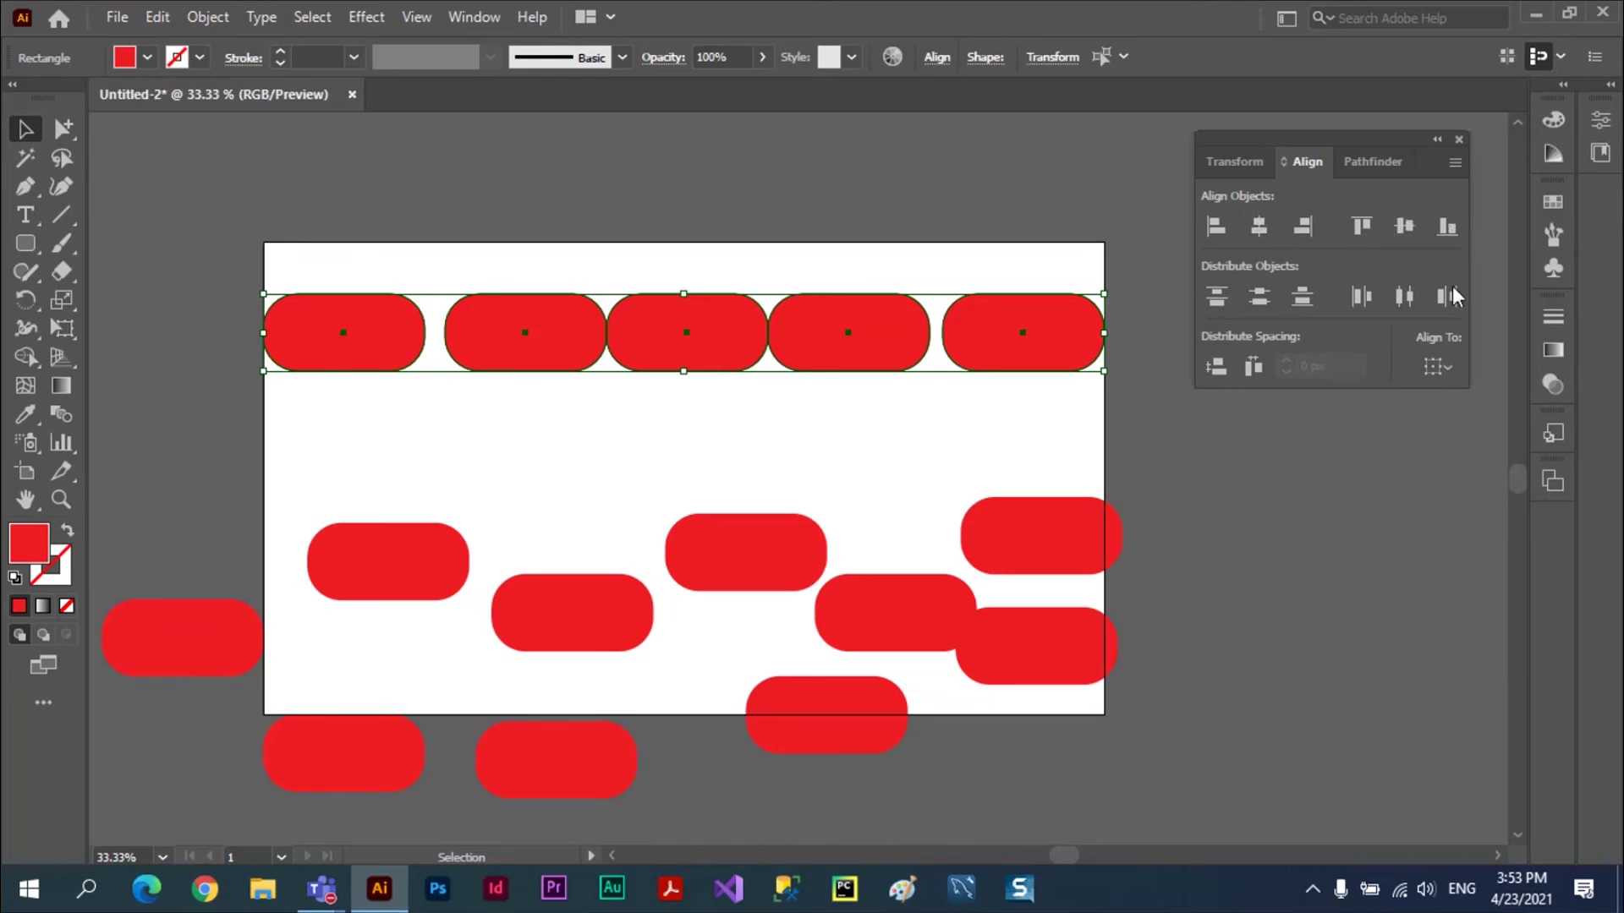
{"action": "left_click", "coordinate": [1402, 298]}
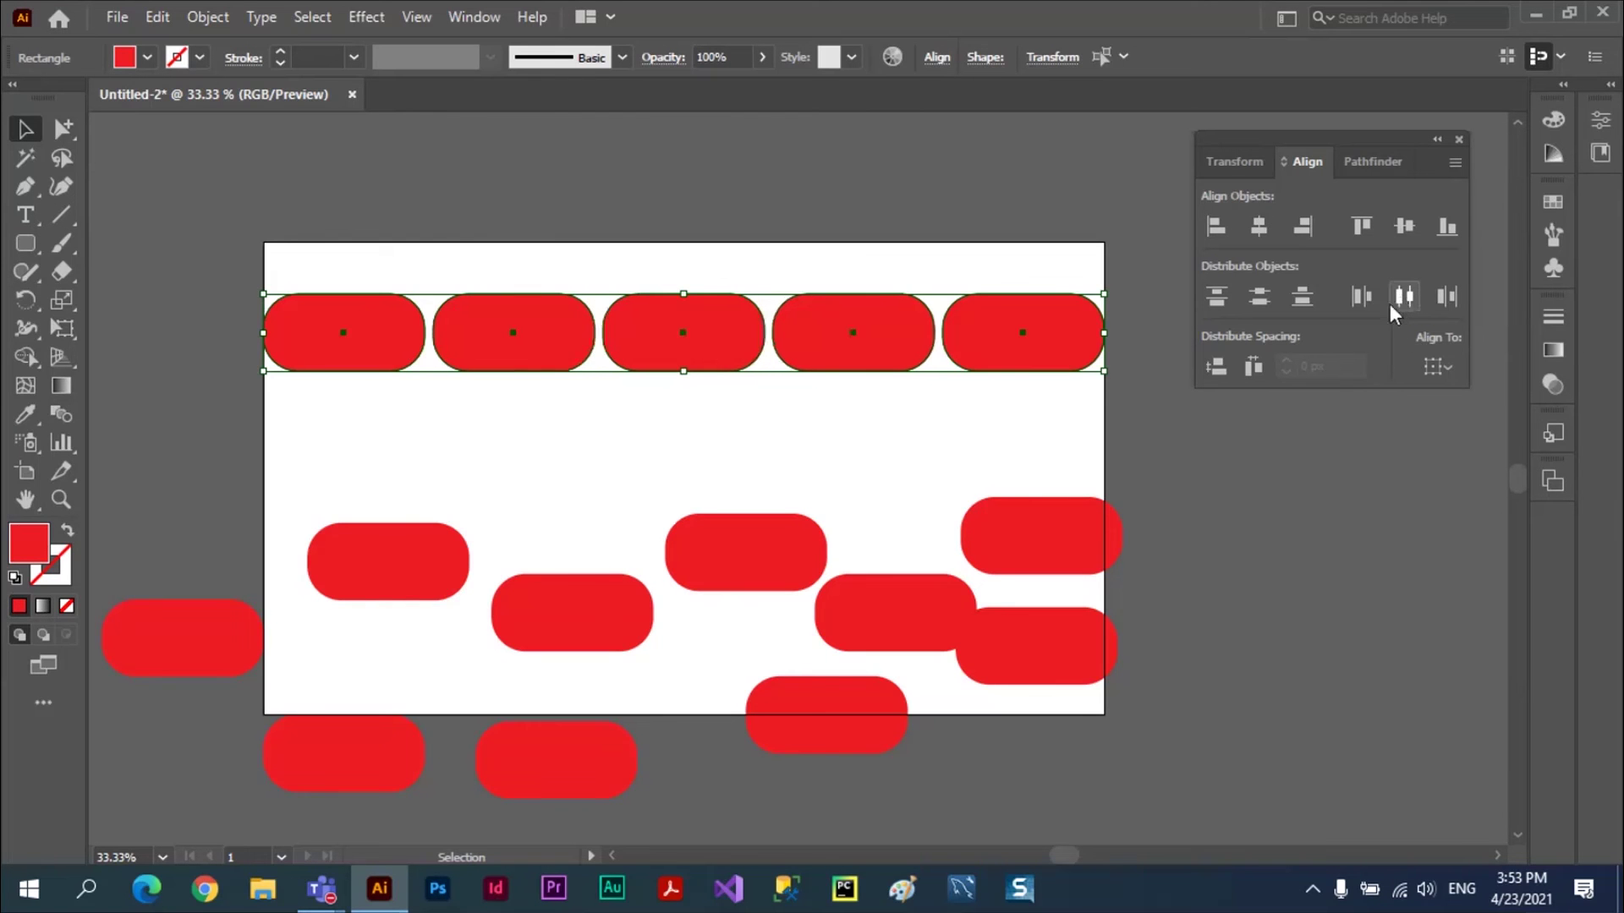
{"action": "left_click", "coordinate": [919, 426]}
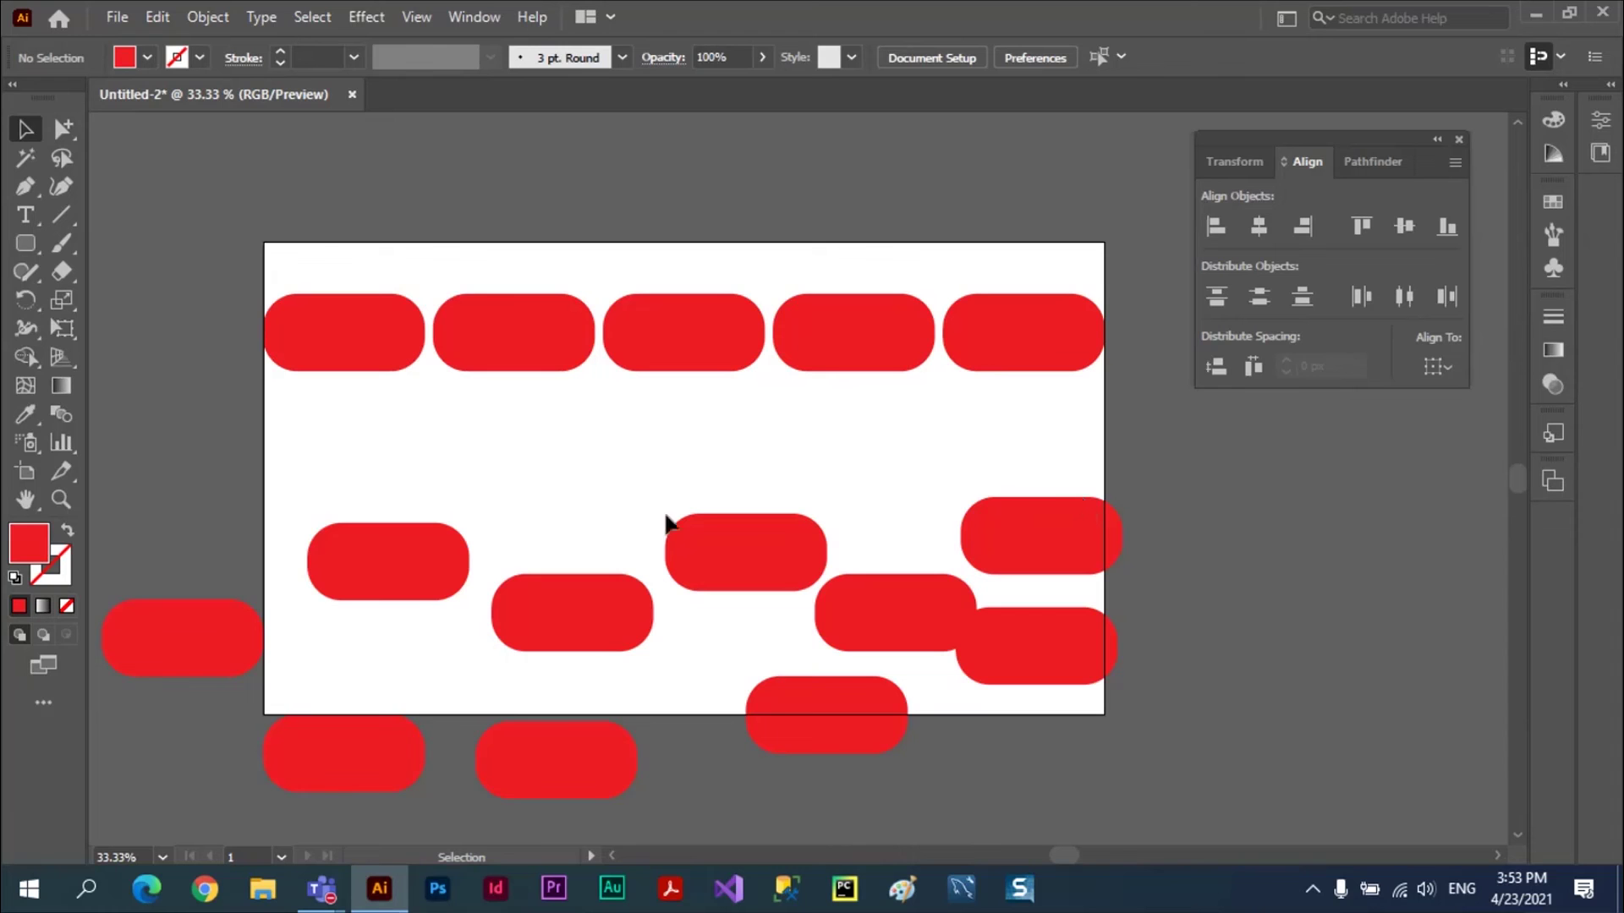
- Drag the scattered pills into rough second and third rows on the artboard
{"action": "left_click_drag", "start_coordinate": [432, 573], "coordinate": [416, 496]}
{"action": "left_click_drag", "start_coordinate": [580, 643], "coordinate": [571, 496]}
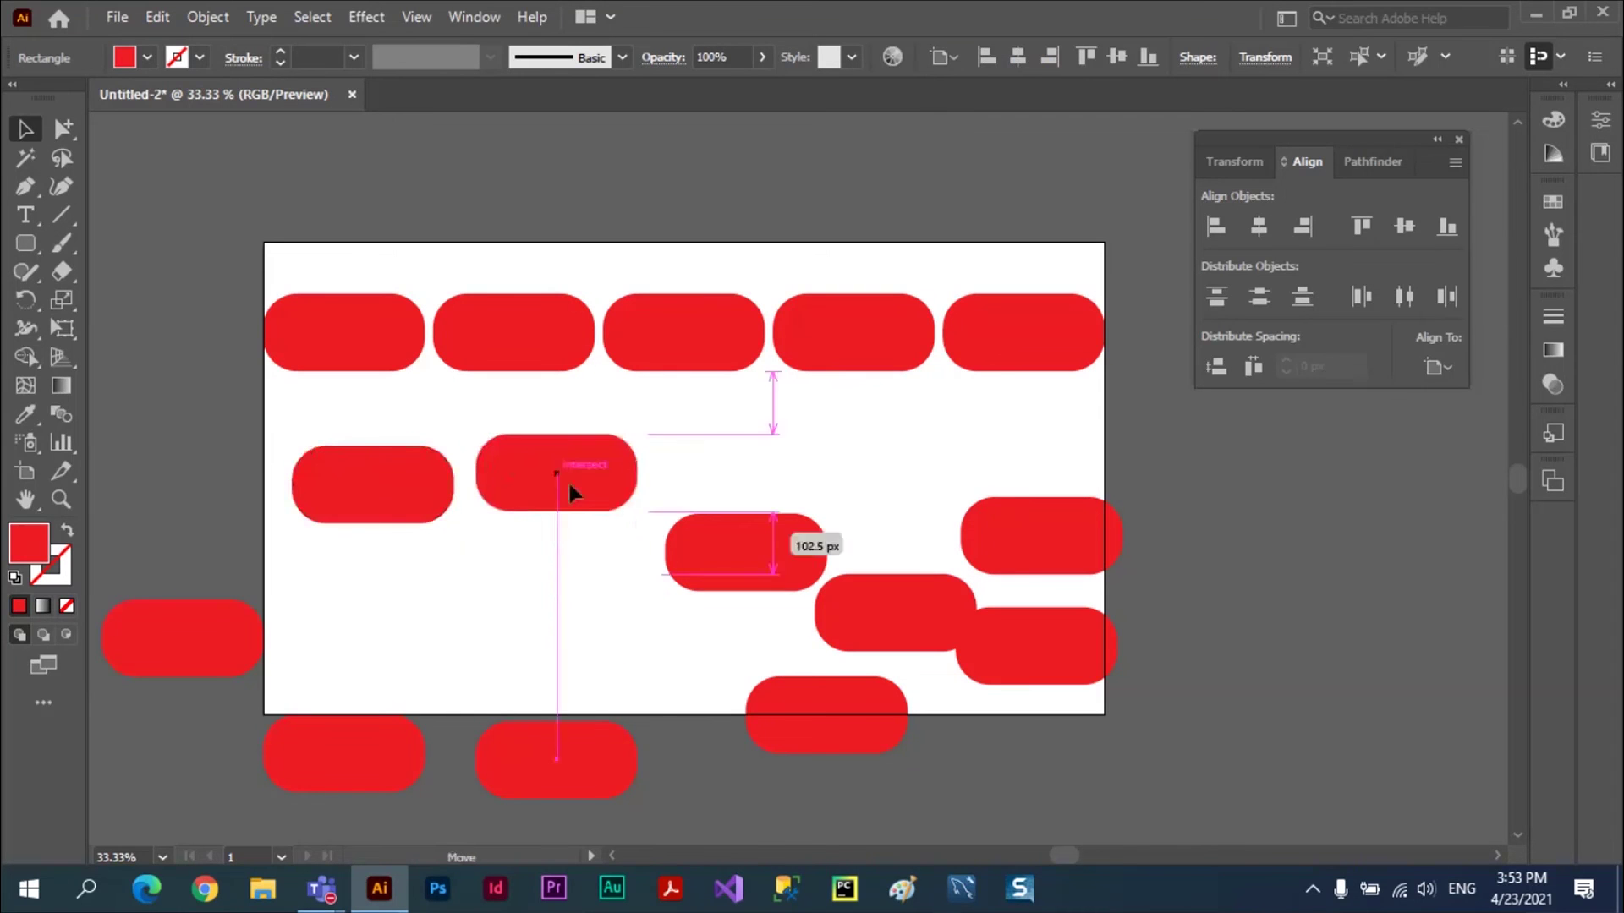
{"action": "left_click_drag", "start_coordinate": [755, 594], "coordinate": [763, 483]}
{"action": "left_click_drag", "start_coordinate": [1080, 573], "coordinate": [1005, 463]}
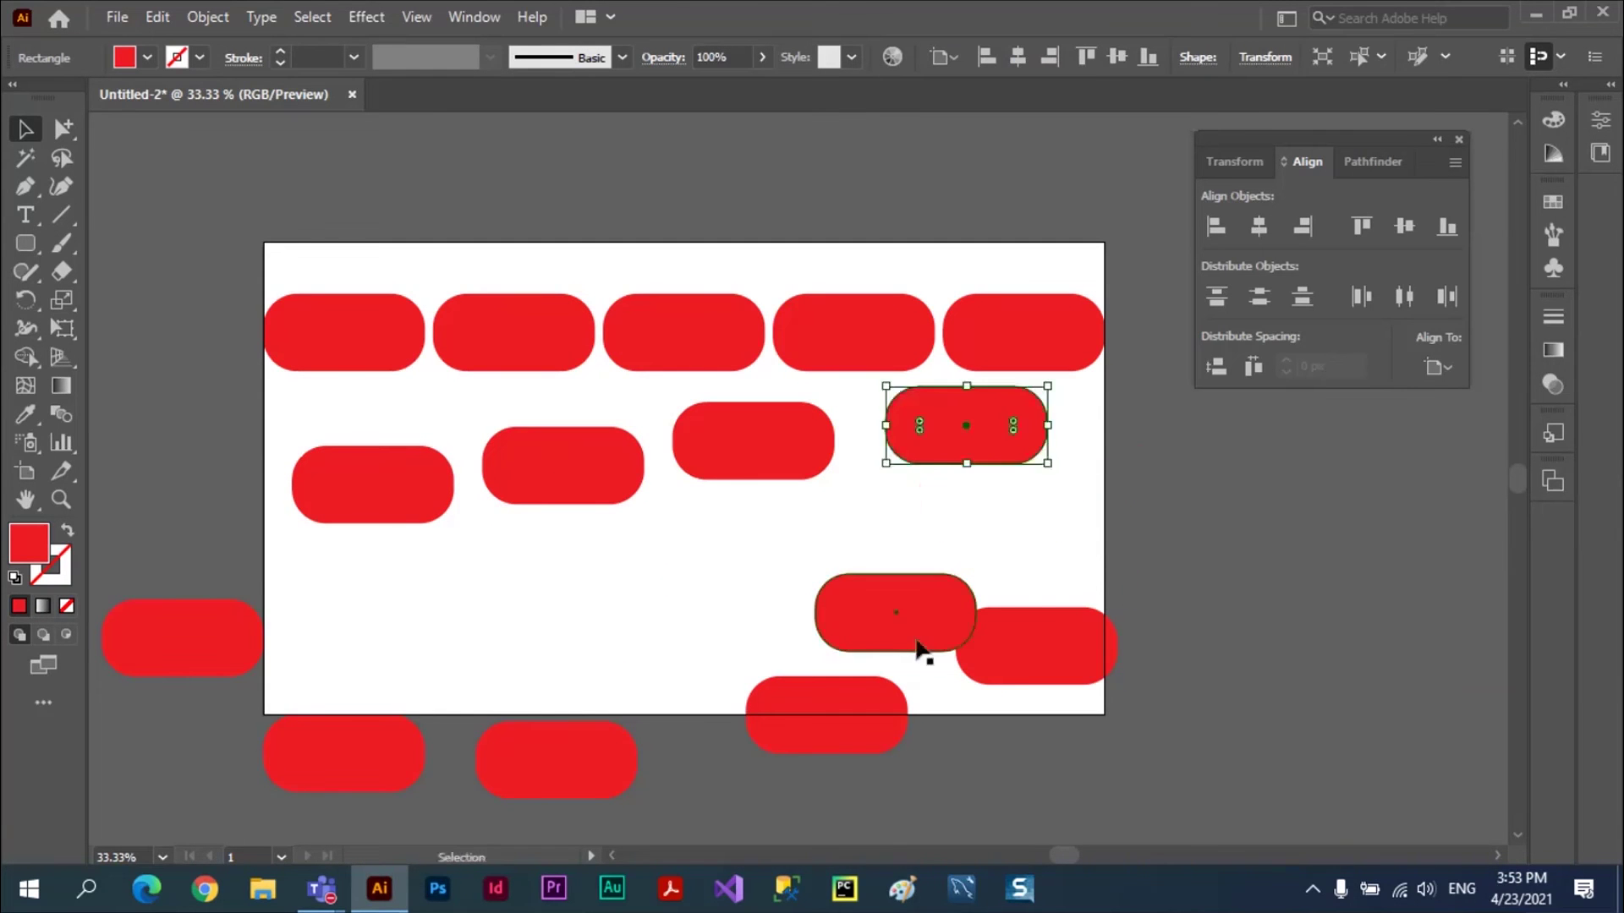
{"action": "mouse_move", "coordinate": [908, 641]}
{"action": "left_mouse_down"}
{"action": "mouse_move", "coordinate": [935, 607]}
{"action": "mouse_move", "coordinate": [1162, 493]}
{"action": "left_mouse_up"}
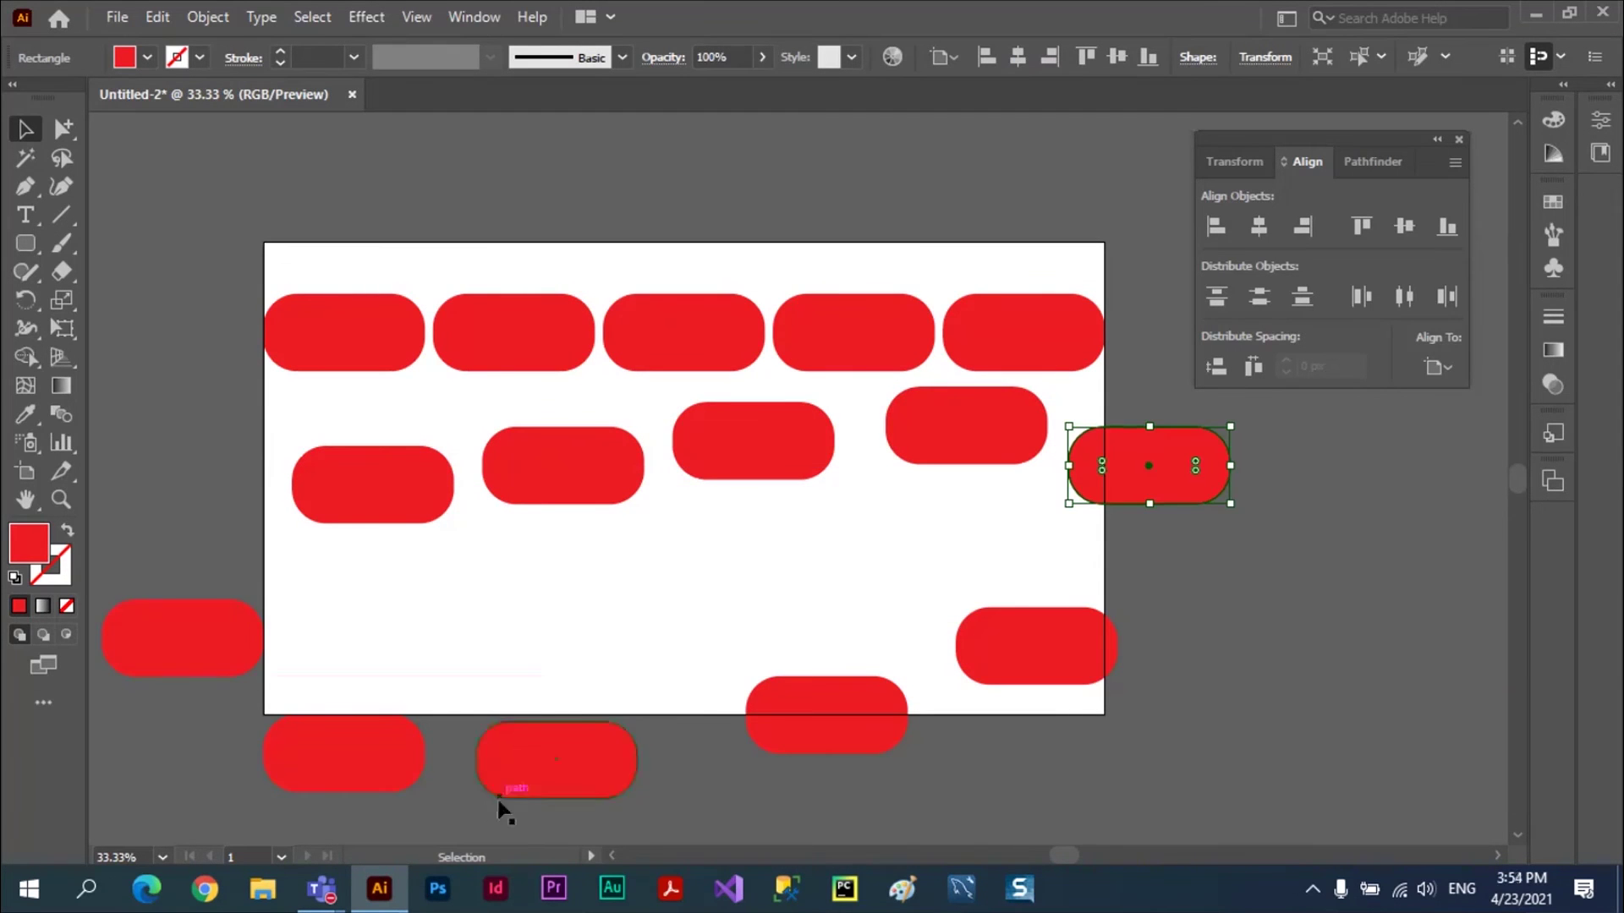
{"action": "left_click_drag", "start_coordinate": [512, 804], "coordinate": [605, 681]}
{"action": "left_click_drag", "start_coordinate": [337, 765], "coordinate": [437, 686]}
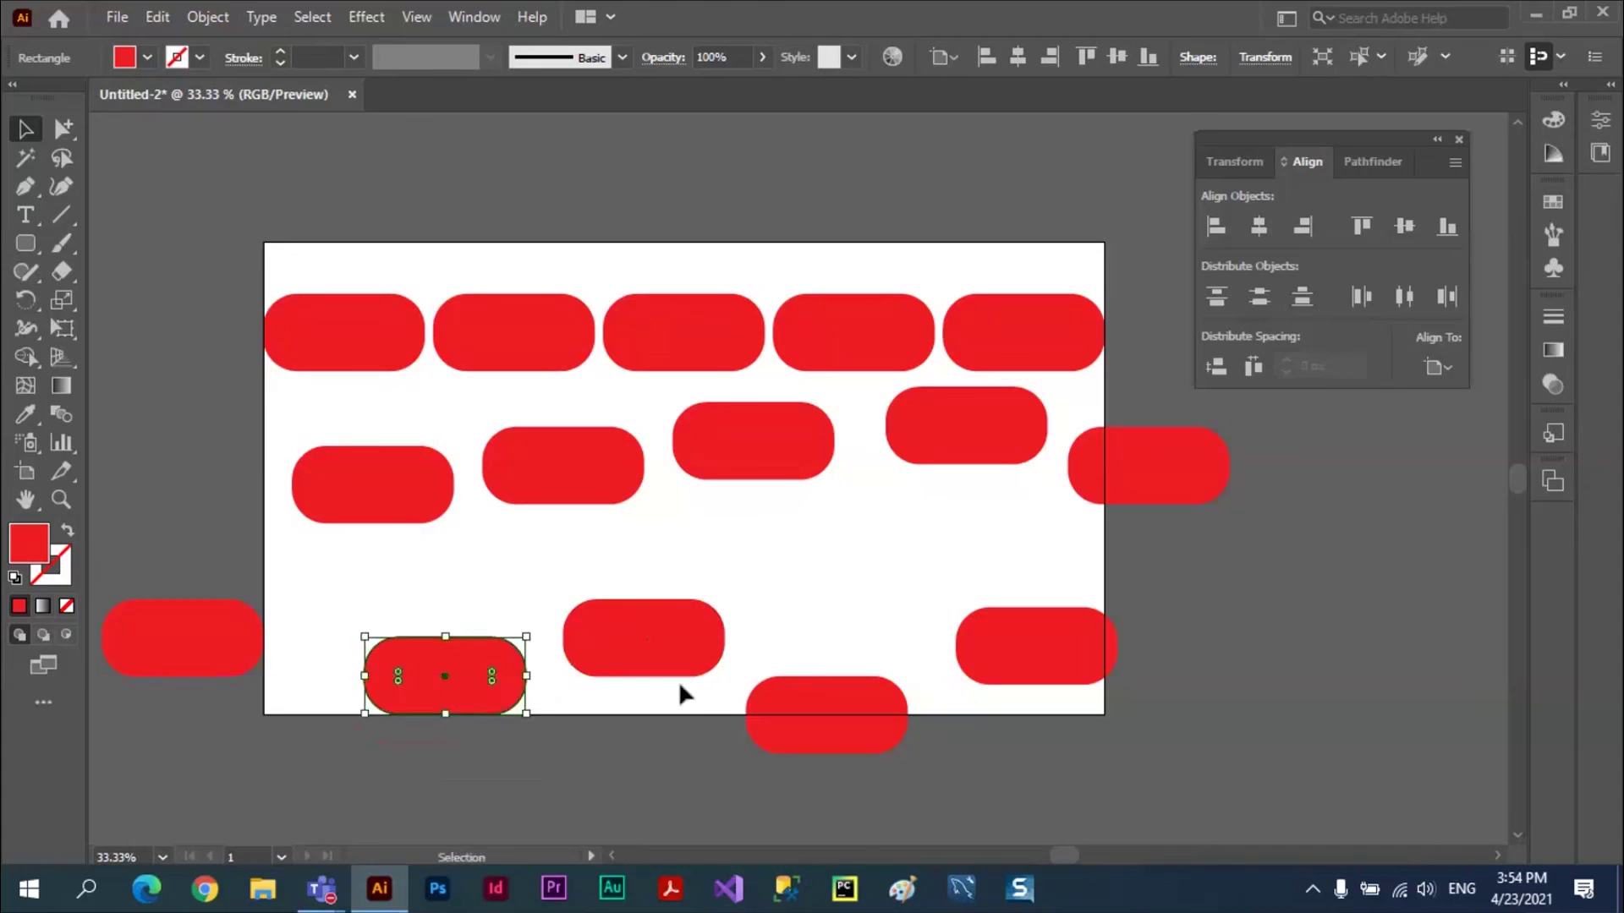
{"action": "left_click_drag", "start_coordinate": [672, 645], "coordinate": [855, 606]}
{"action": "left_click_drag", "start_coordinate": [446, 674], "coordinate": [645, 655]}
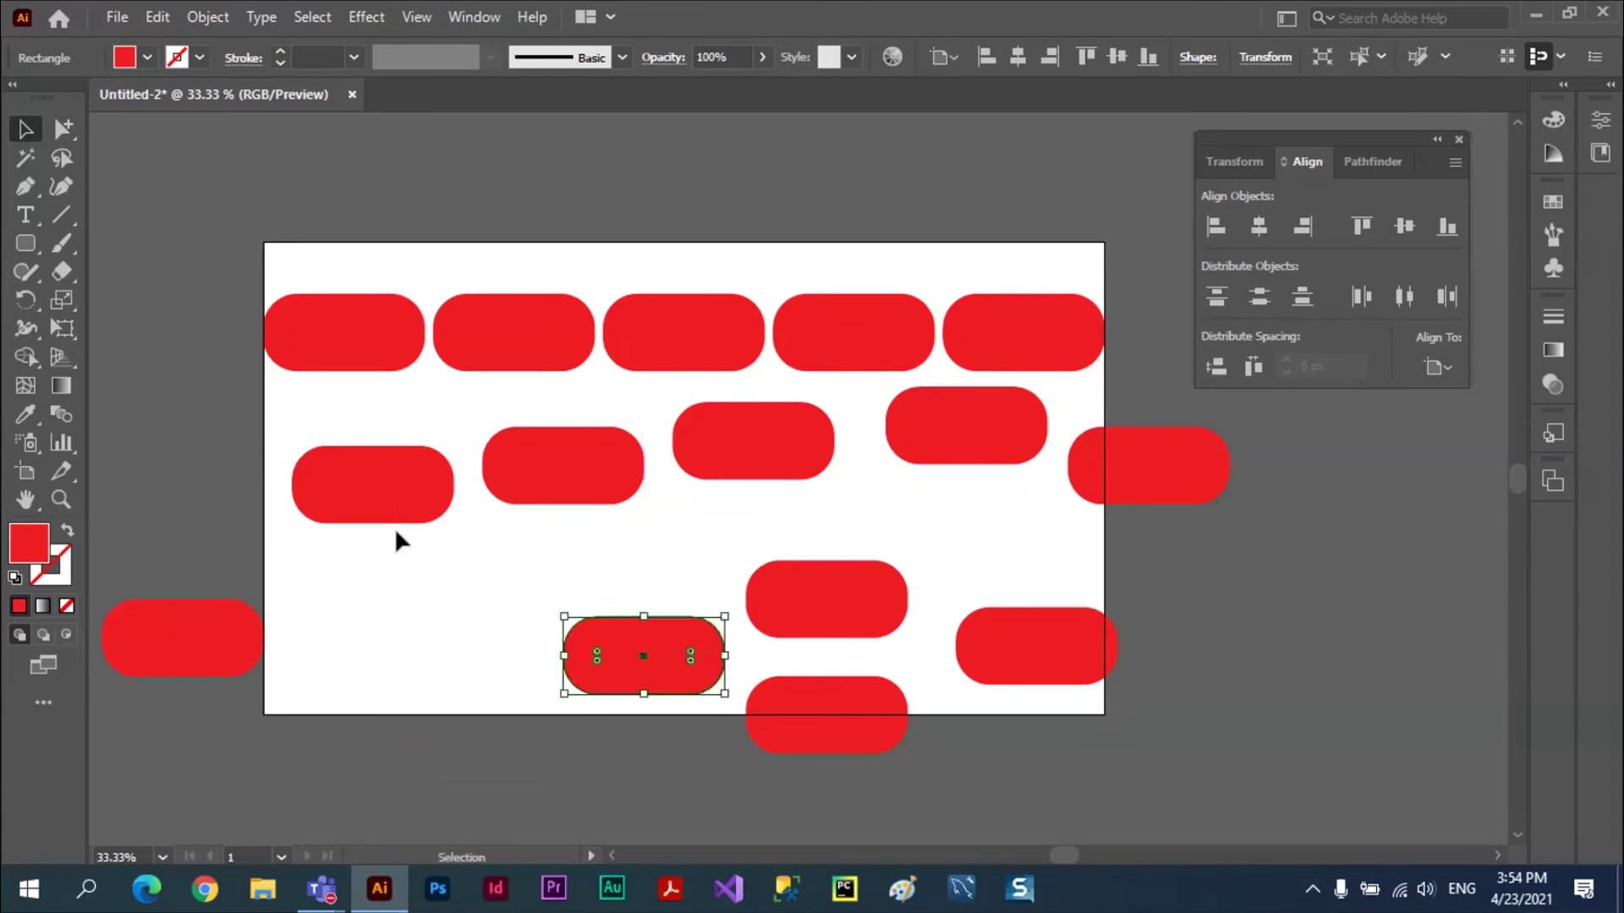
{"action": "mouse_move", "coordinate": [387, 514]}
{"action": "left_mouse_down"}
{"action": "mouse_move", "coordinate": [349, 475]}
{"action": "mouse_move", "coordinate": [373, 490]}
{"action": "left_mouse_up"}
{"action": "mouse_move", "coordinate": [179, 644]}
{"action": "left_mouse_down"}
{"action": "mouse_move", "coordinate": [382, 643]}
{"action": "mouse_move", "coordinate": [383, 617]}
{"action": "left_mouse_up"}
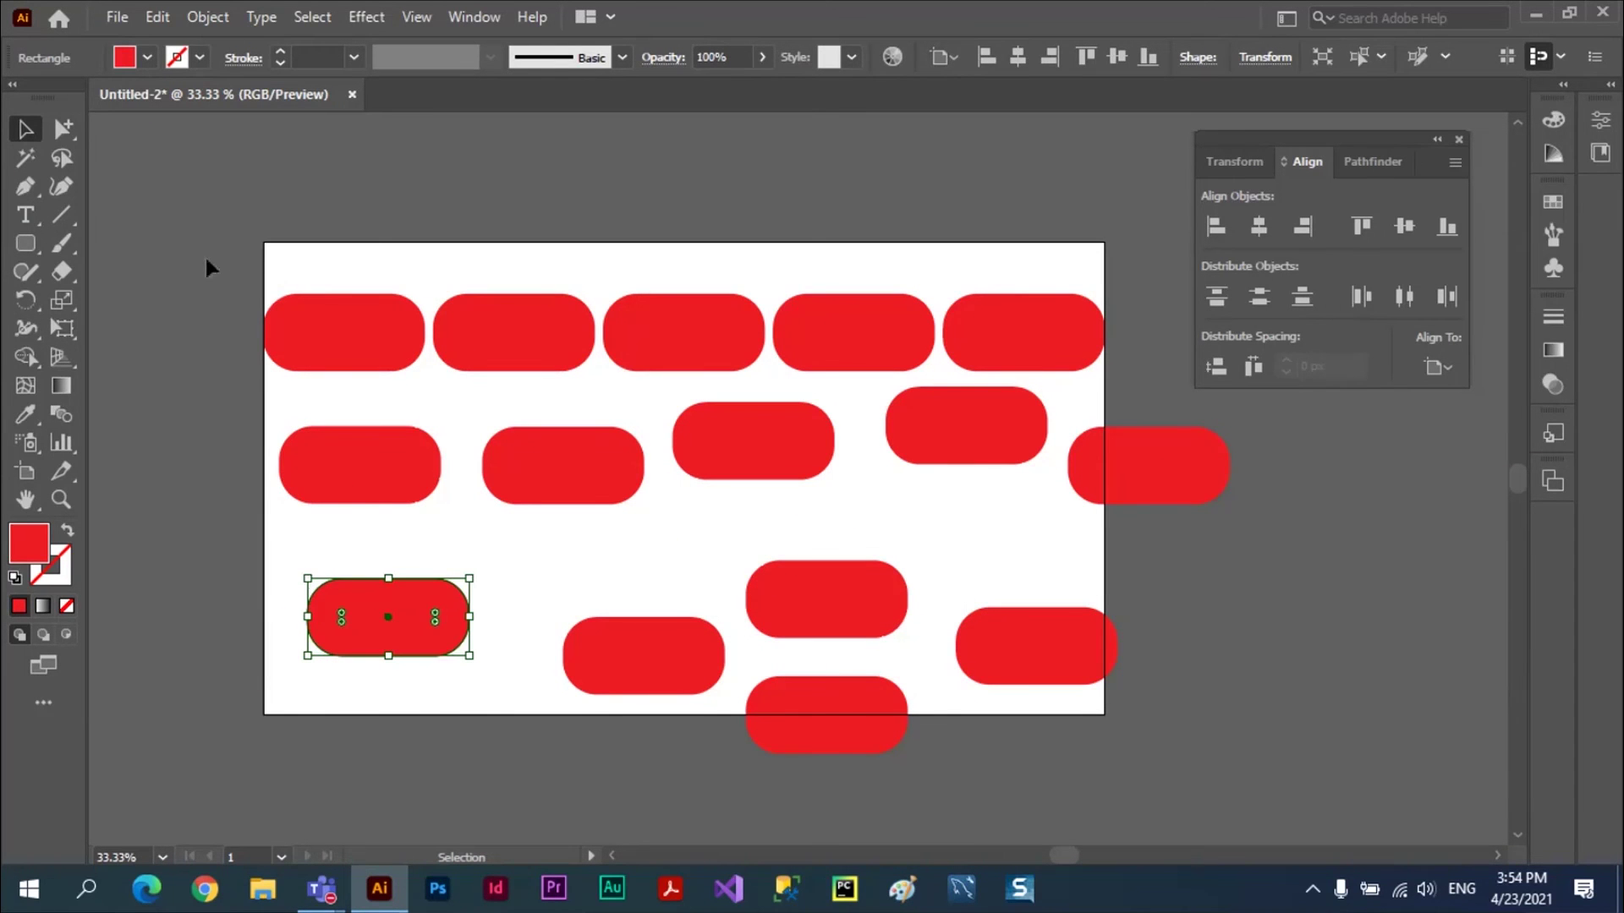
{"action": "left_click_drag", "start_coordinate": [205, 256], "coordinate": [359, 675]}
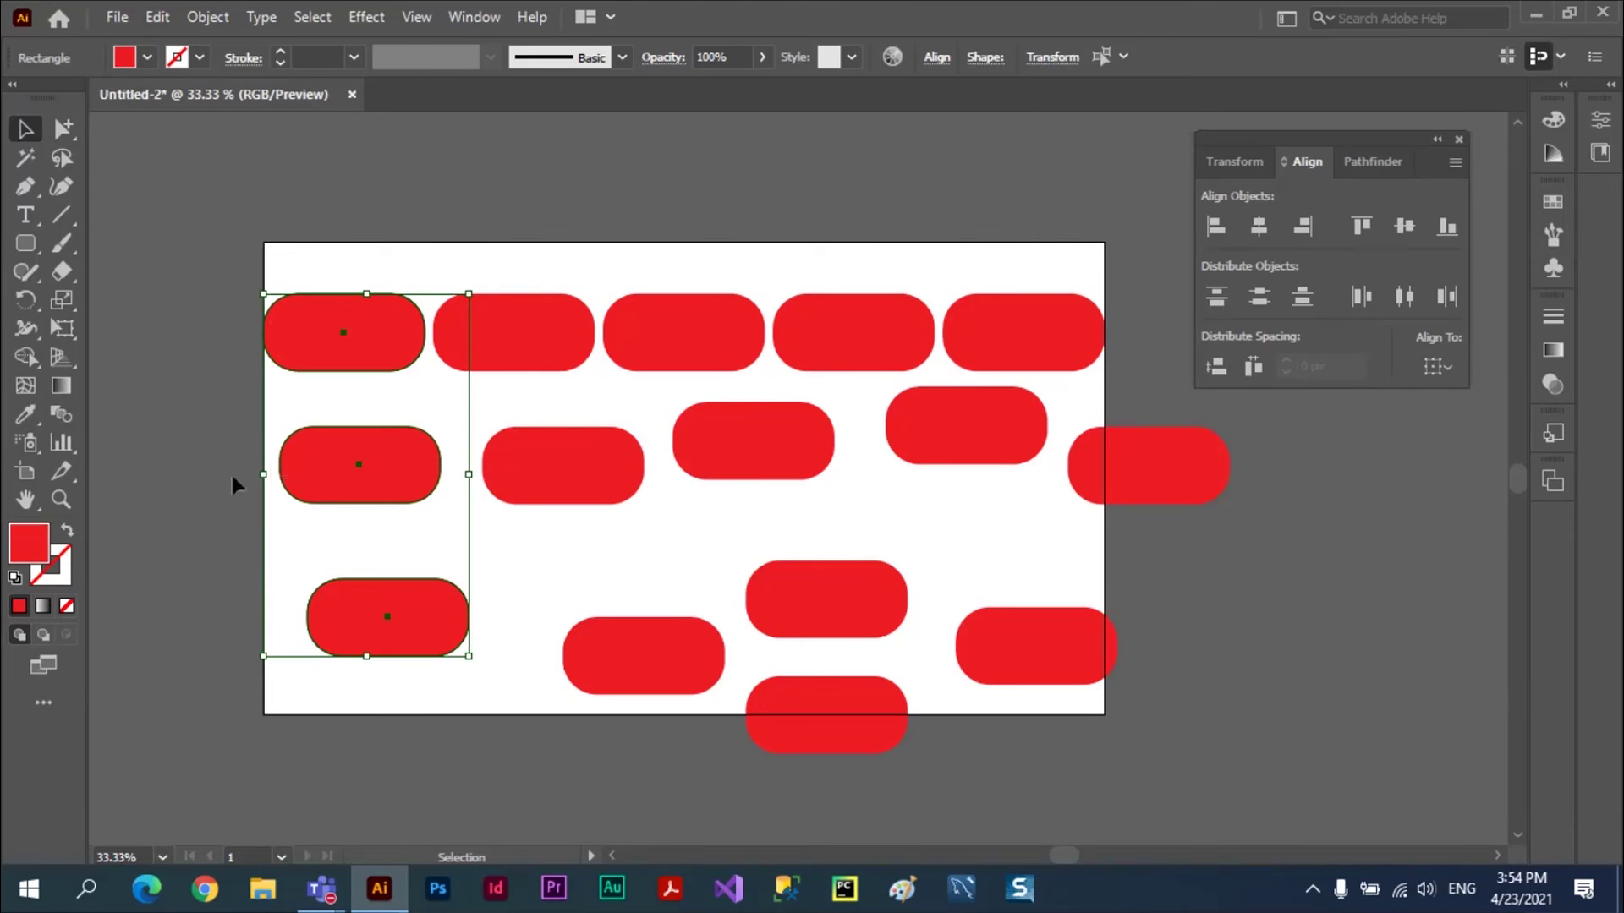
- Left-align the three left-column pills and distribute them evenly by vertical centres
{"action": "left_click", "coordinate": [1217, 227]}
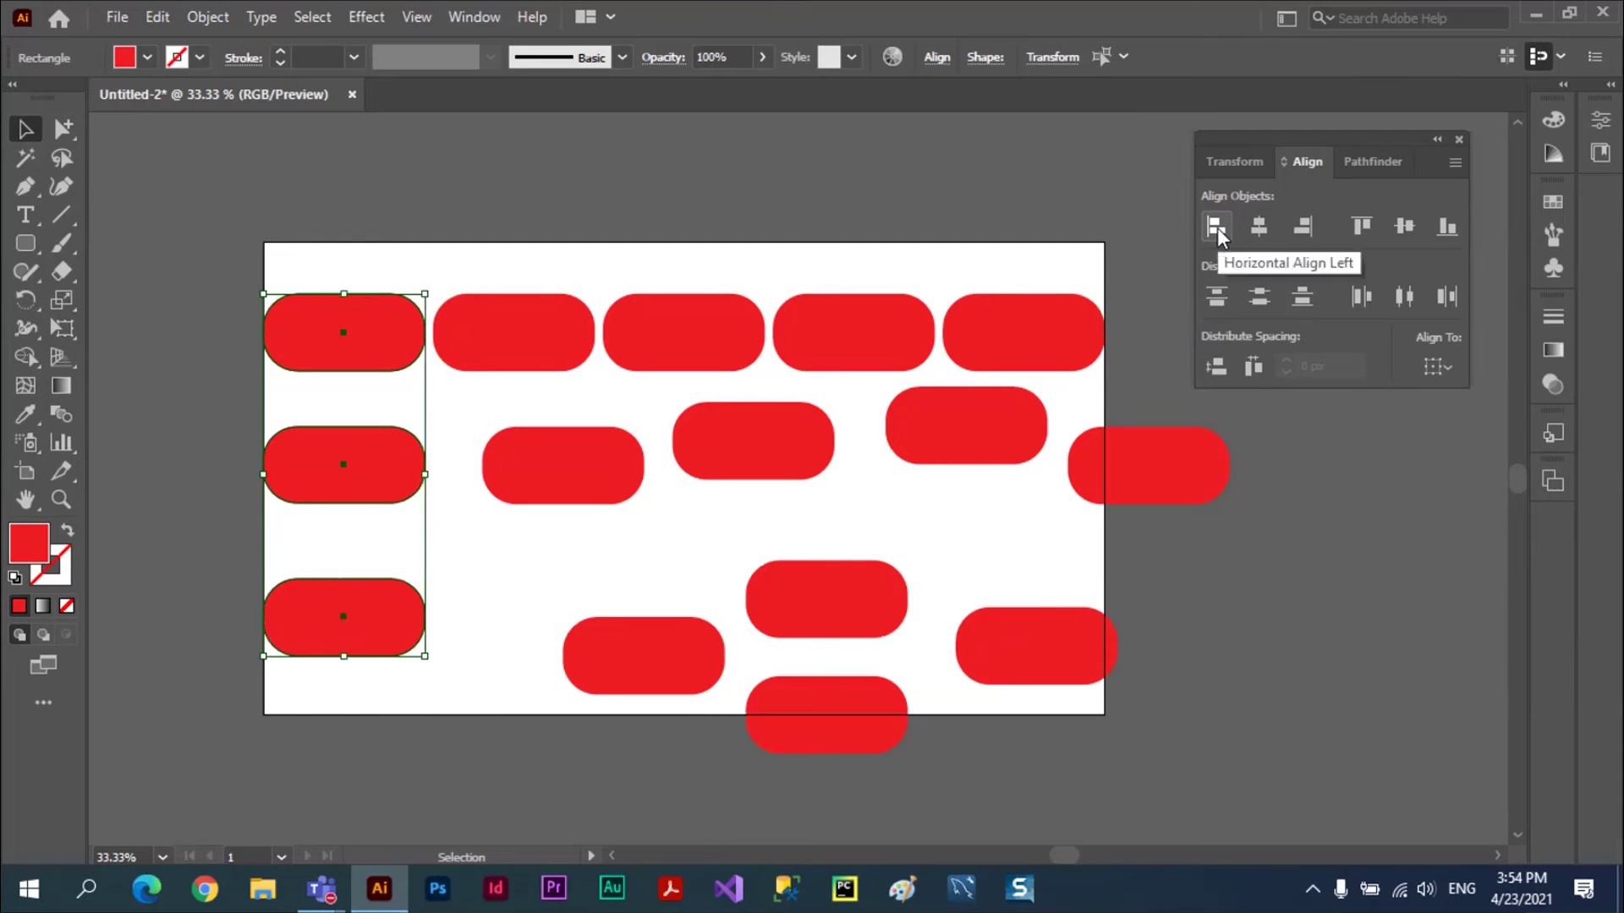
{"action": "left_click", "coordinate": [204, 243]}
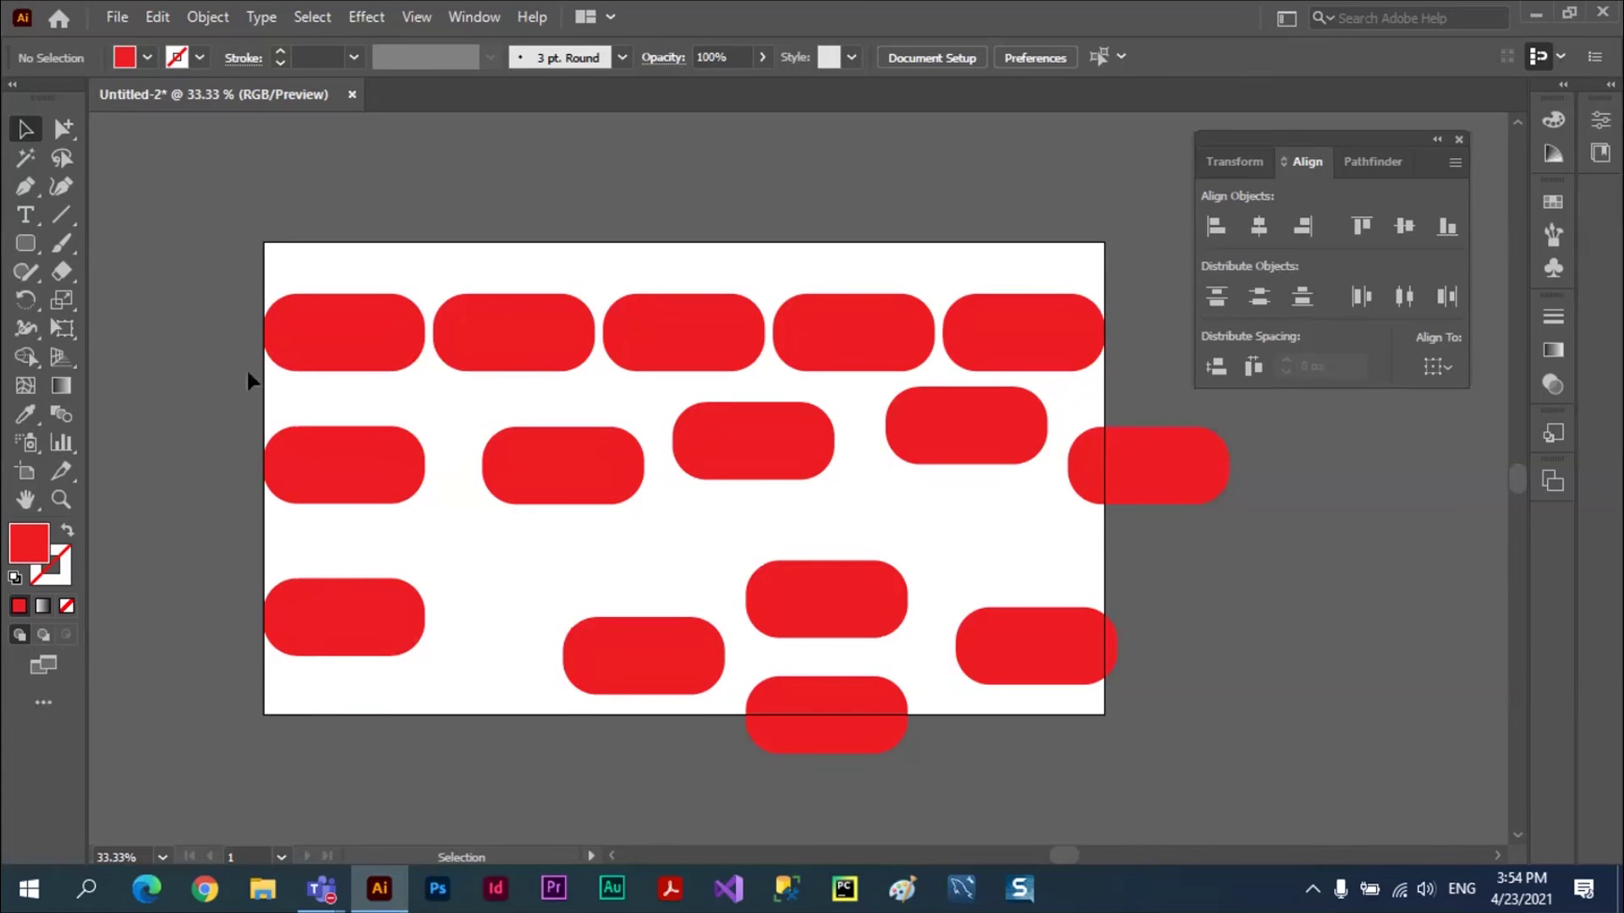
{"action": "left_click_drag", "start_coordinate": [251, 259], "coordinate": [388, 666]}
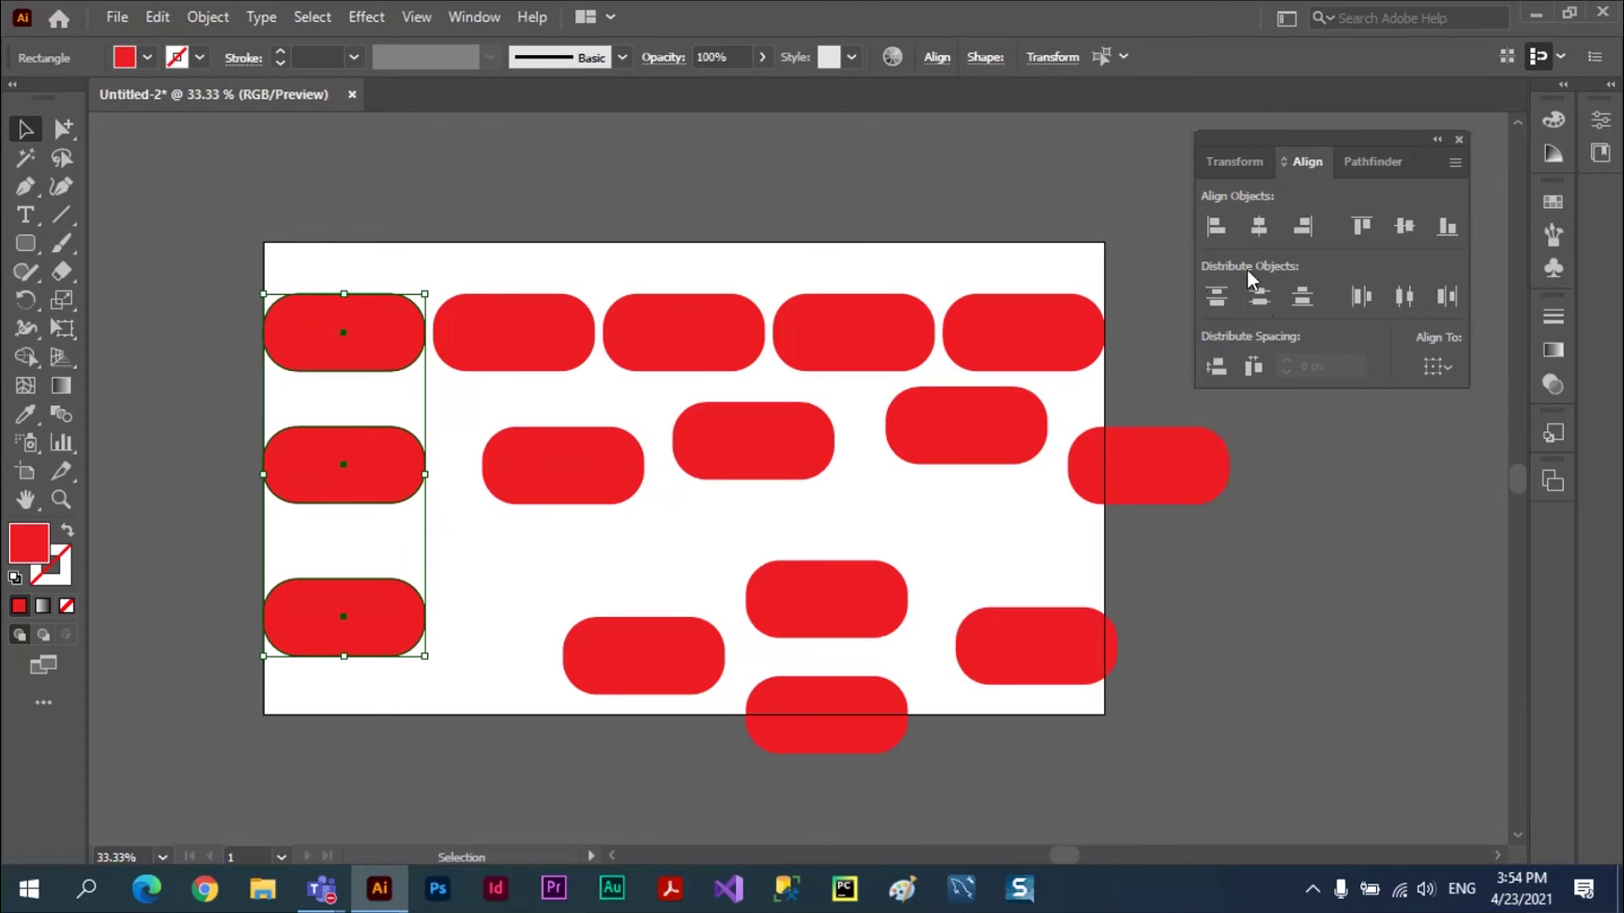
{"action": "left_click", "coordinate": [1260, 297]}
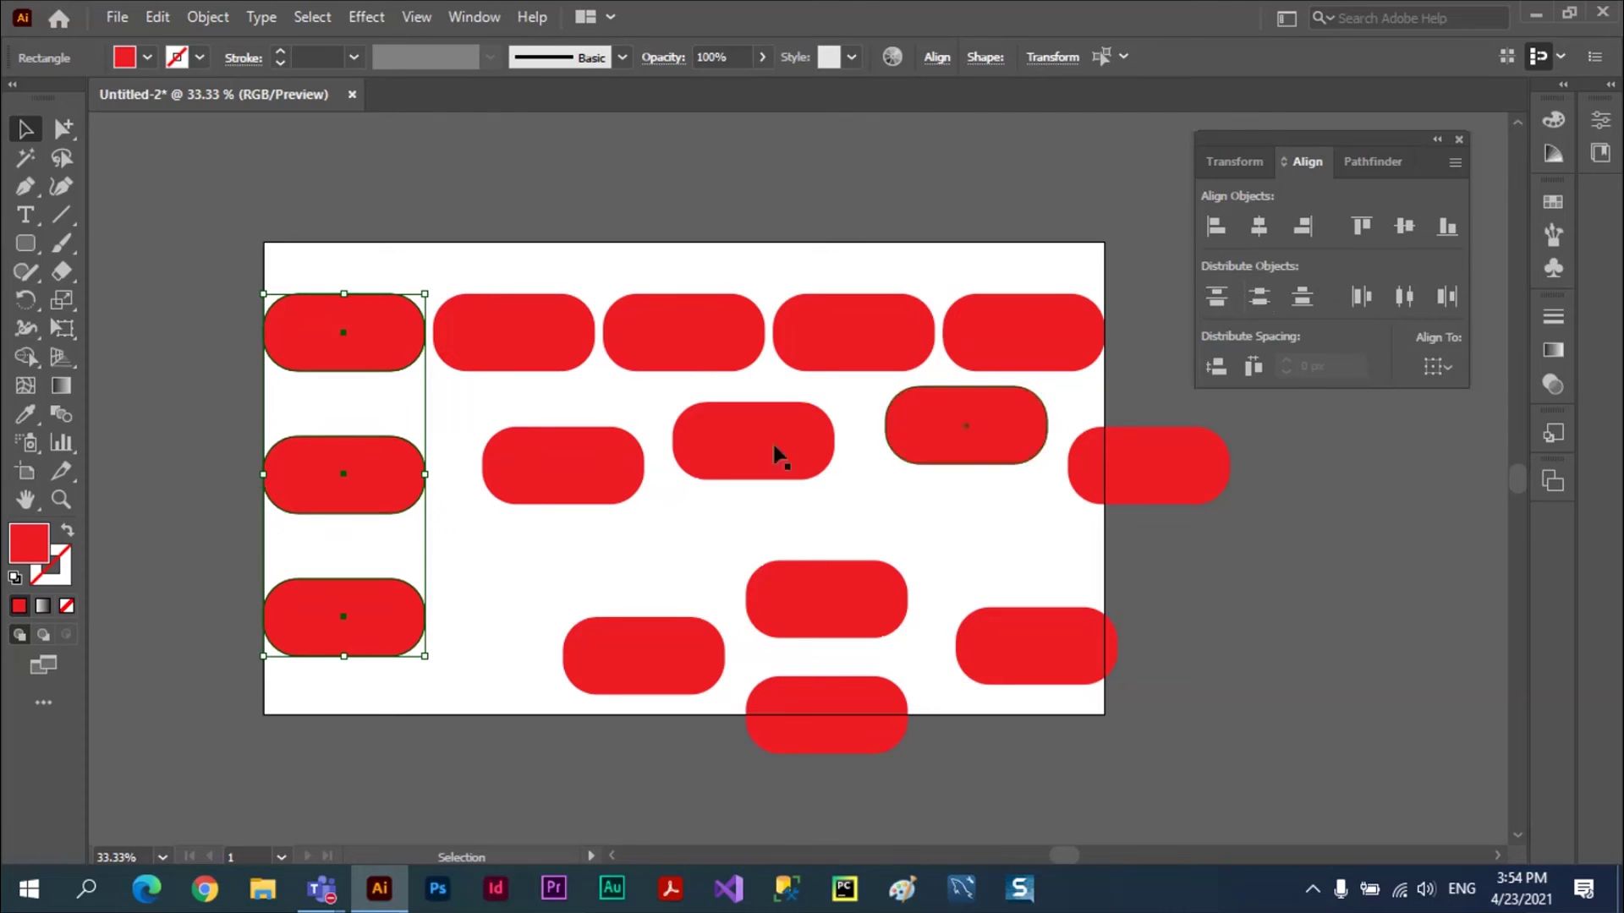
{"action": "left_click", "coordinate": [202, 338]}
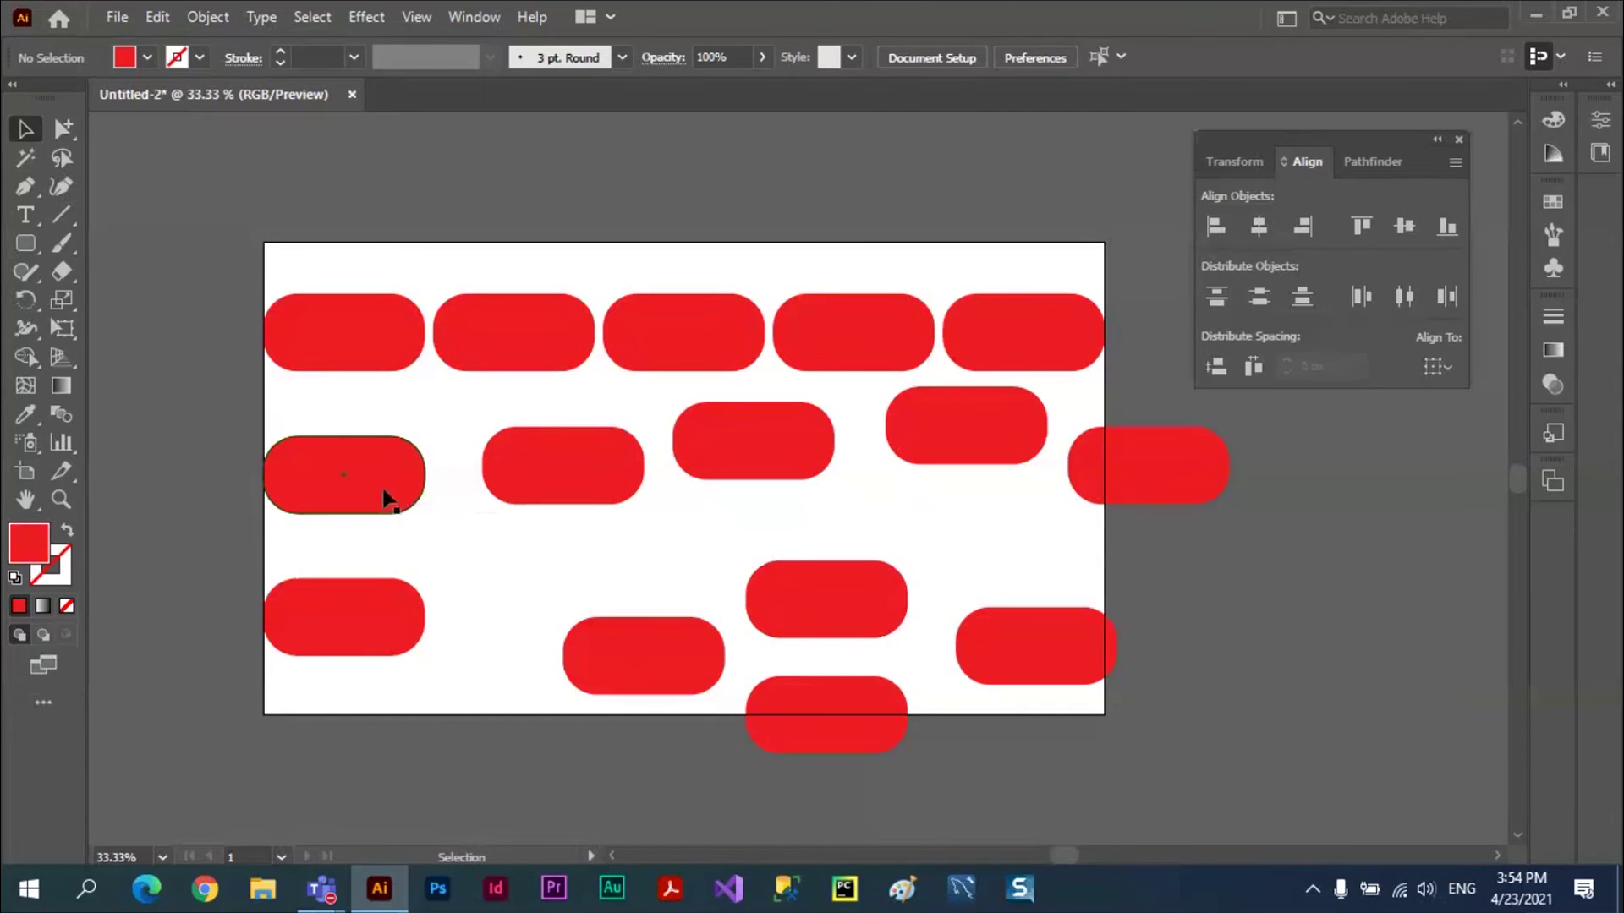
- Top-align the middle-row pills to the leftmost middle pill as key object
{"action": "left_click_drag", "start_coordinate": [1328, 536], "coordinate": [507, 422]}
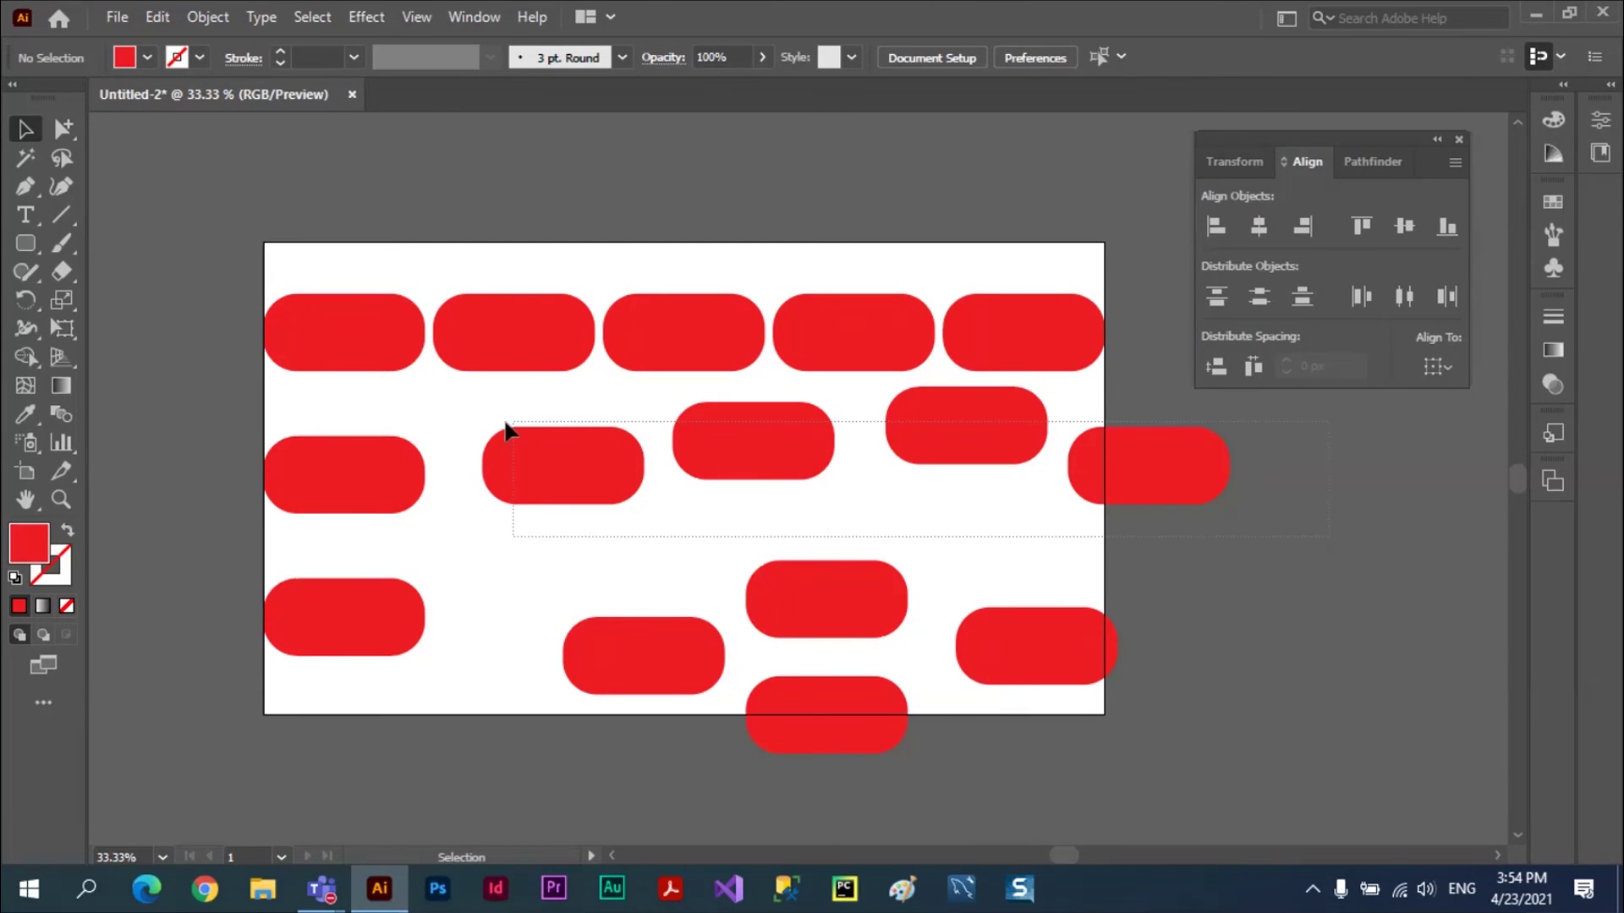
{"action": "left_click_drag", "start_coordinate": [507, 422], "coordinate": [392, 435]}
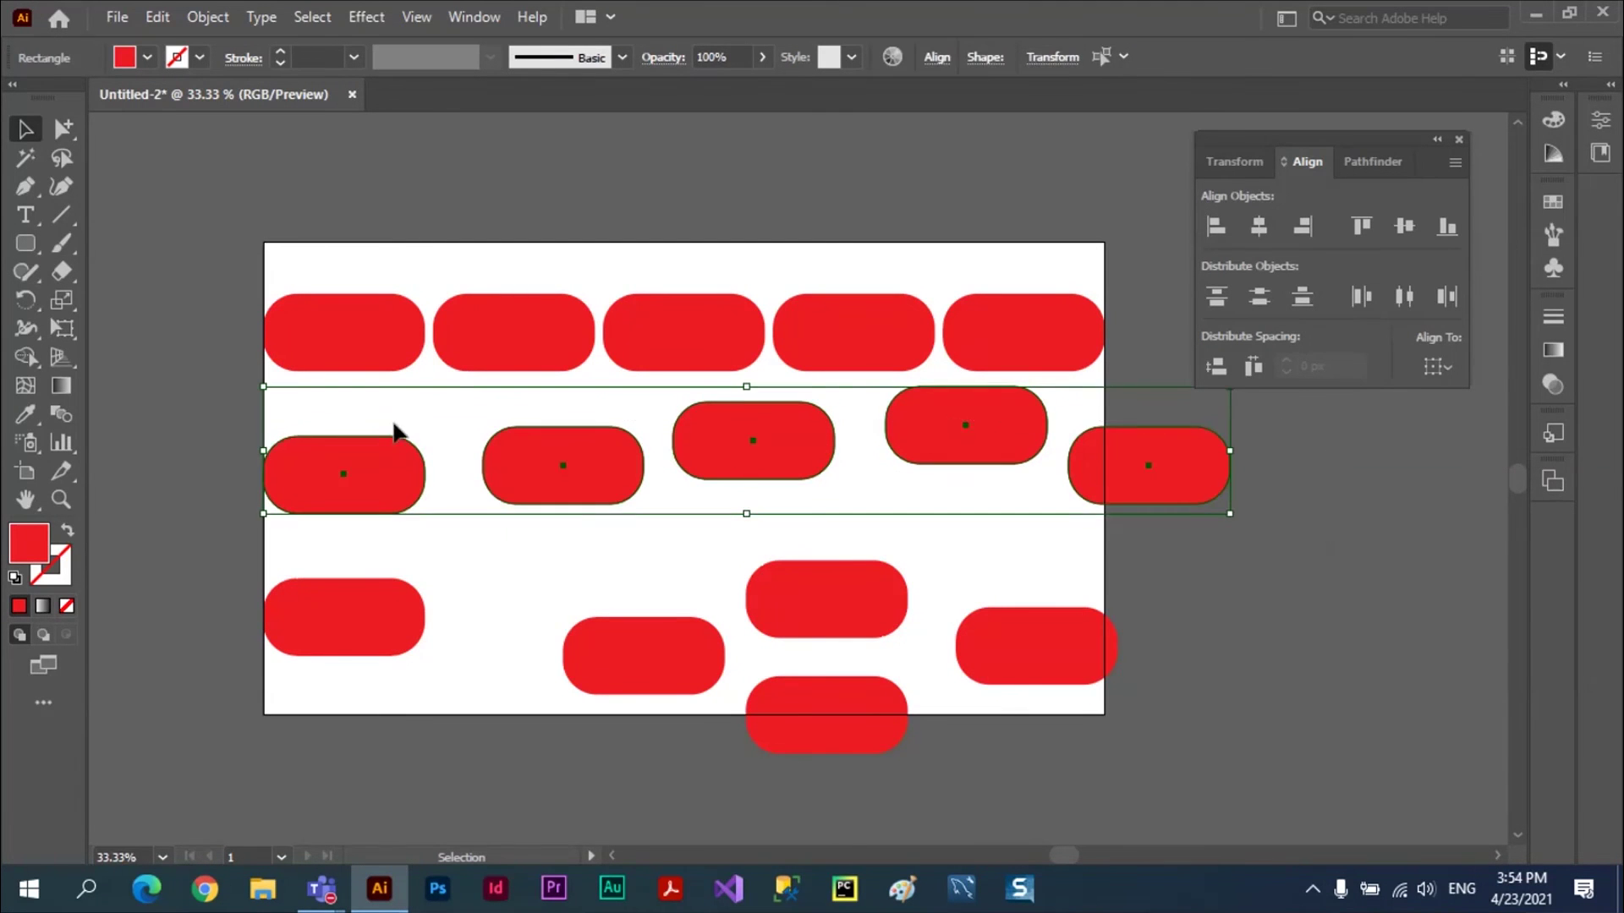
{"action": "left_click", "coordinate": [379, 468]}
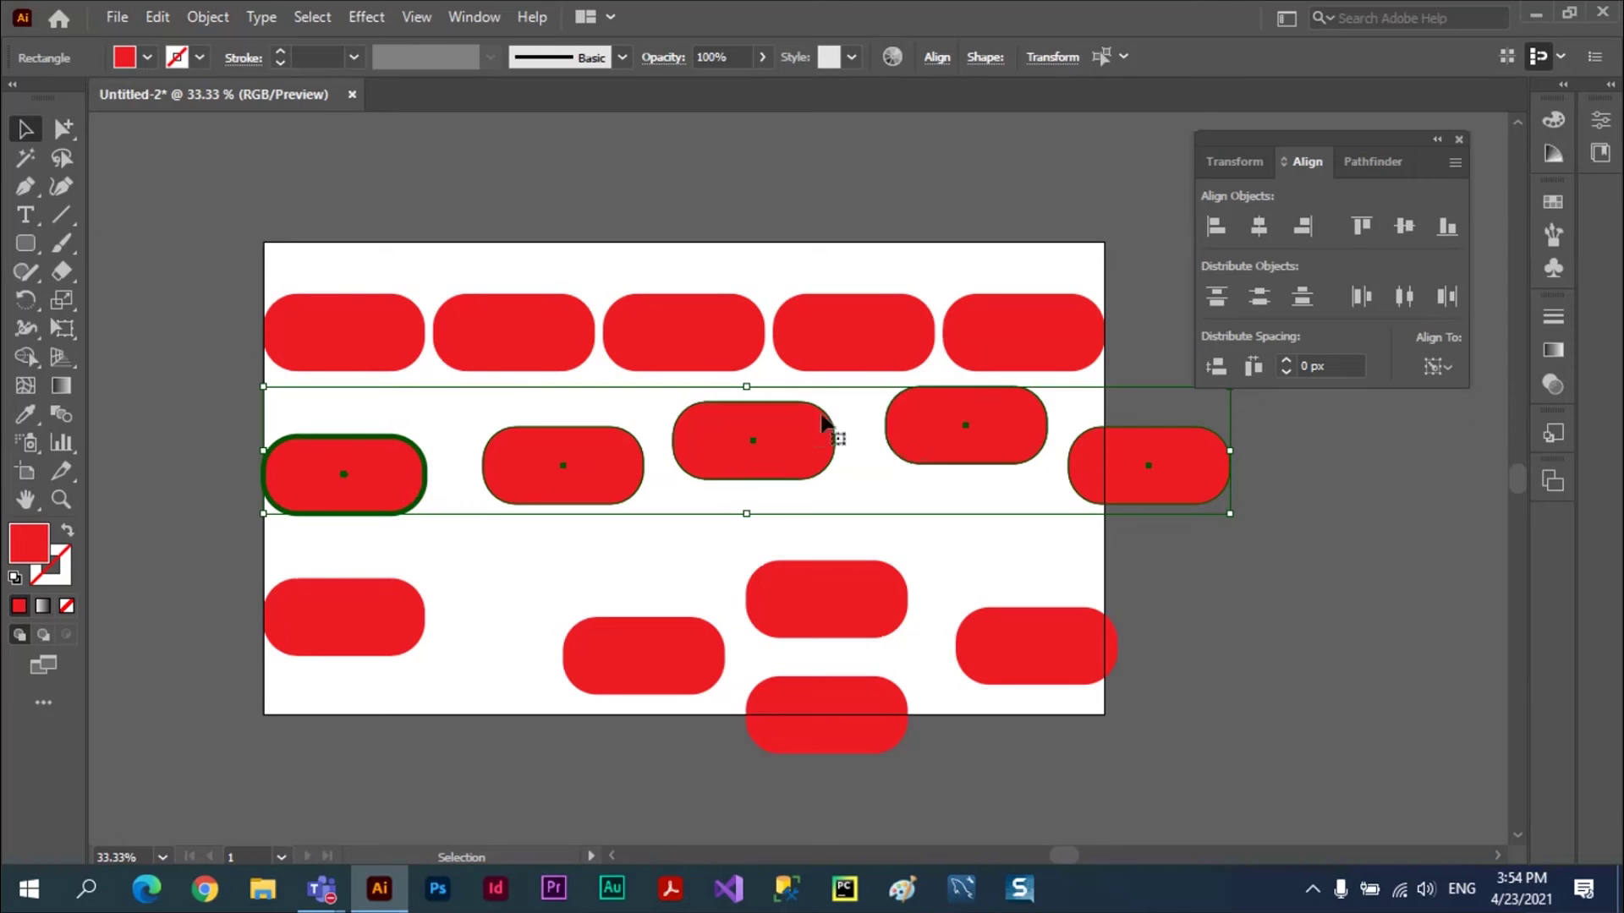
{"action": "left_click", "coordinate": [1362, 225]}
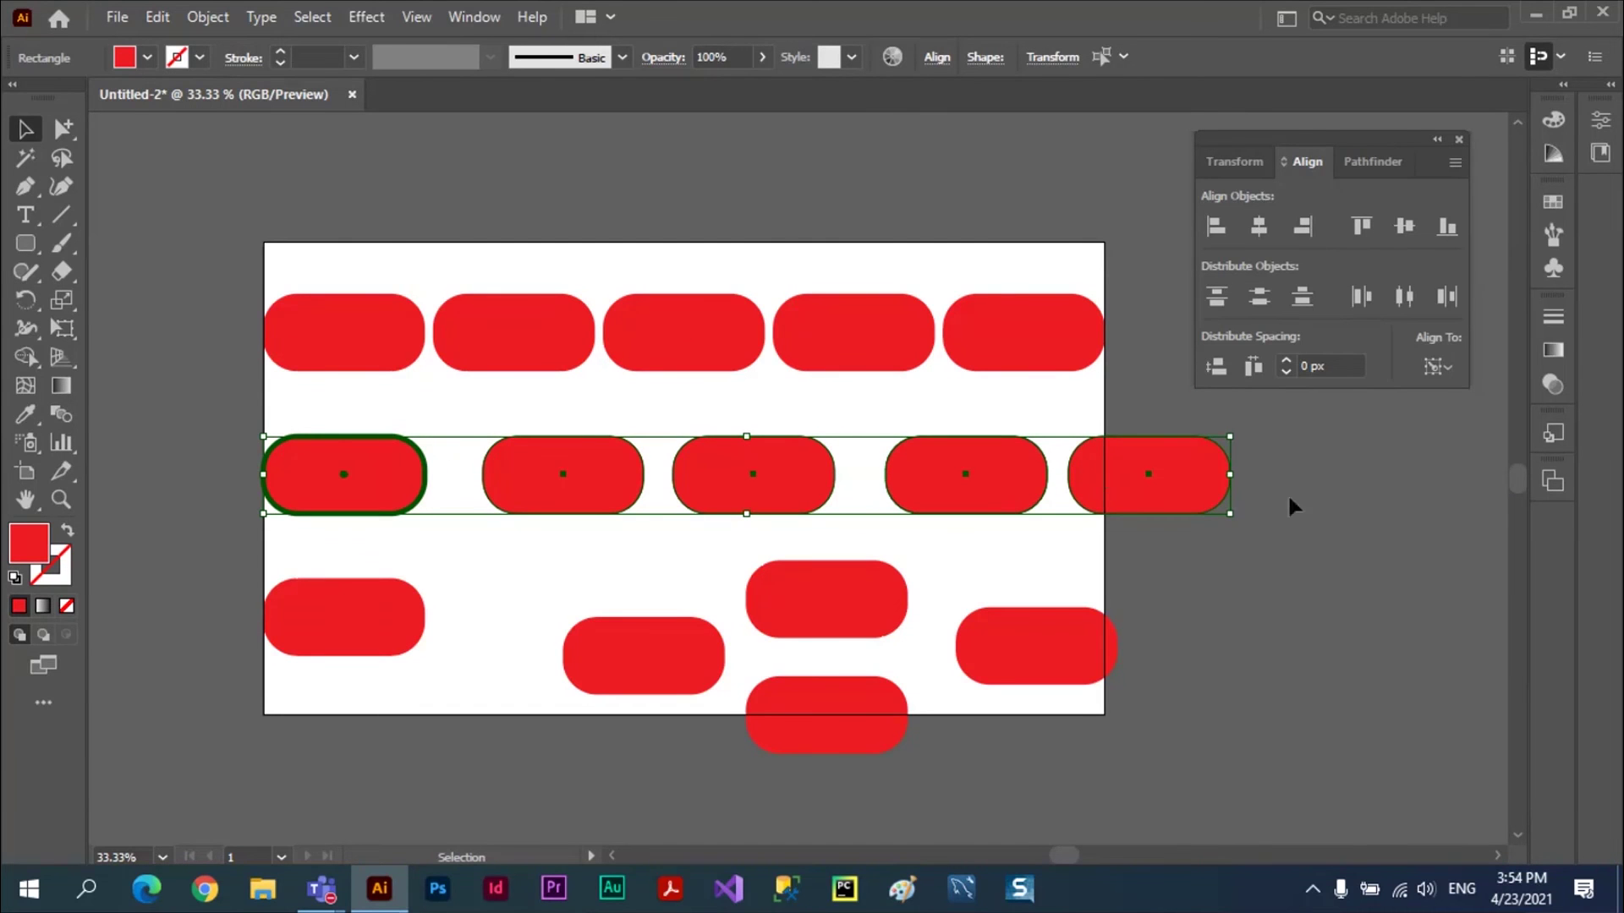
{"action": "left_click", "coordinate": [1329, 514]}
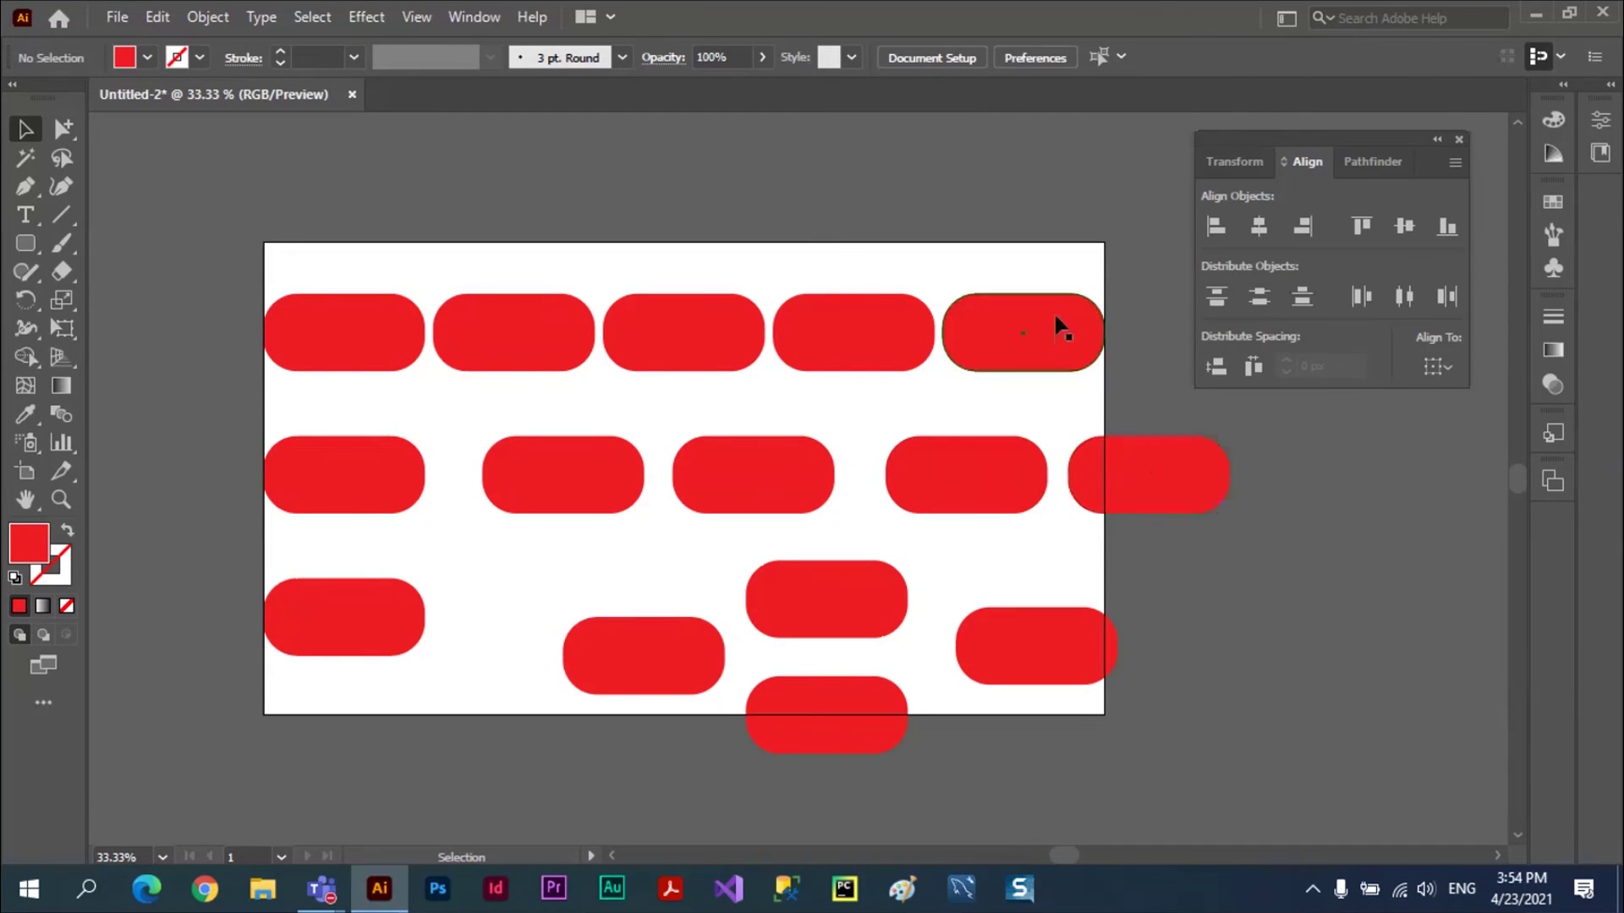
- Right-align the last middle-row pill under the top-right pill as key object
{"action": "left_click", "coordinate": [1069, 351]}
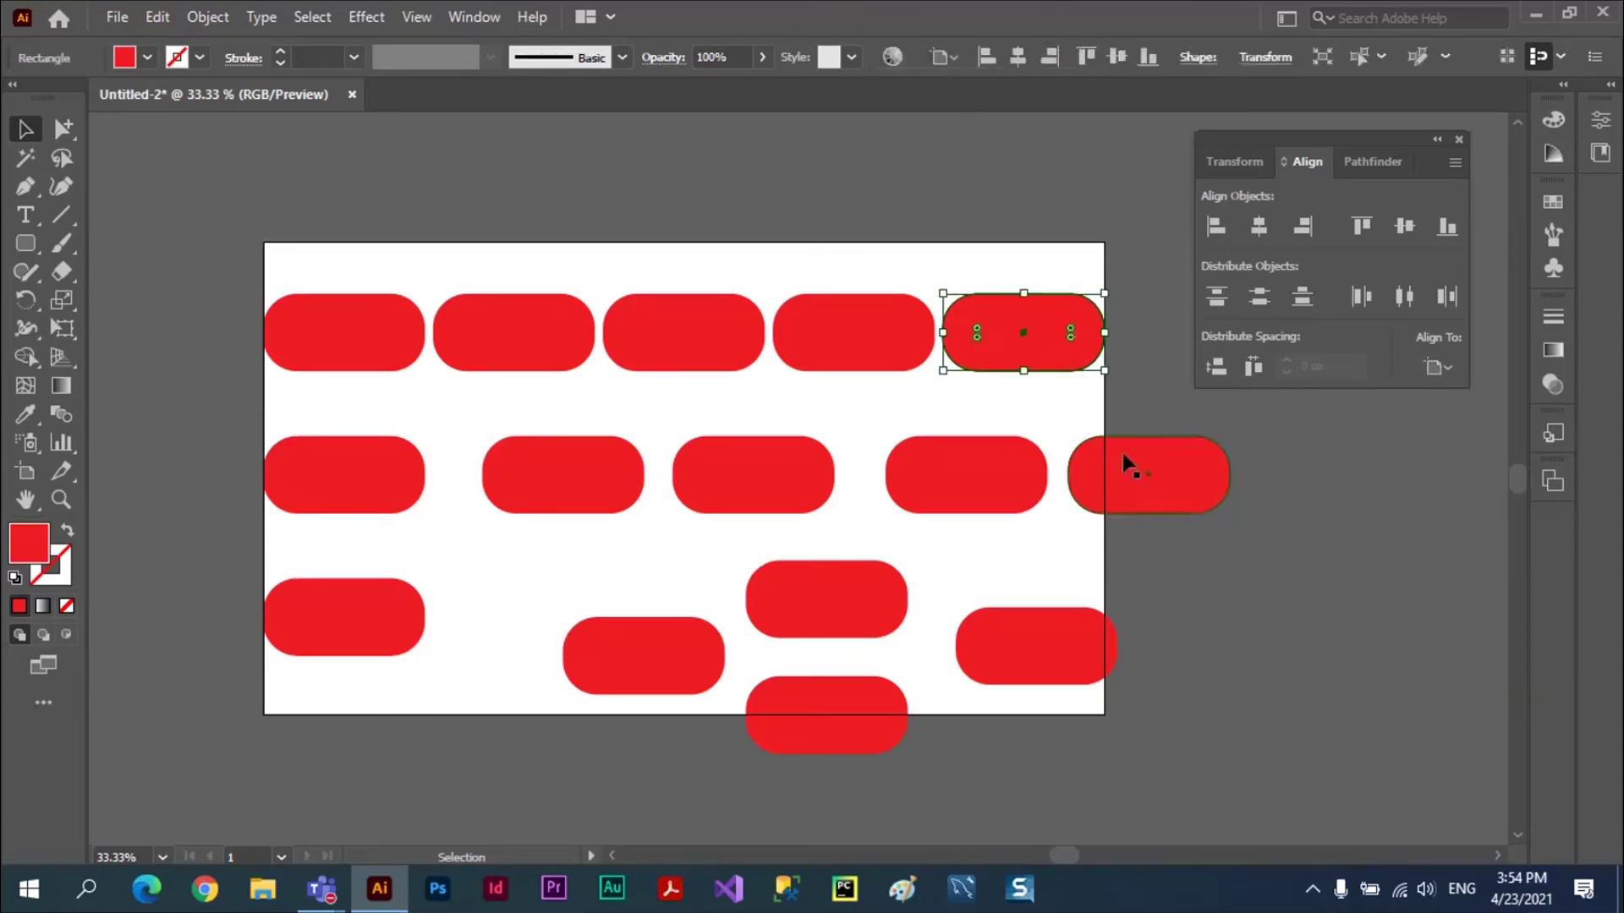
{"action": "left_click", "coordinate": [1145, 469]}
{"action": "left_click", "coordinate": [1289, 602]}
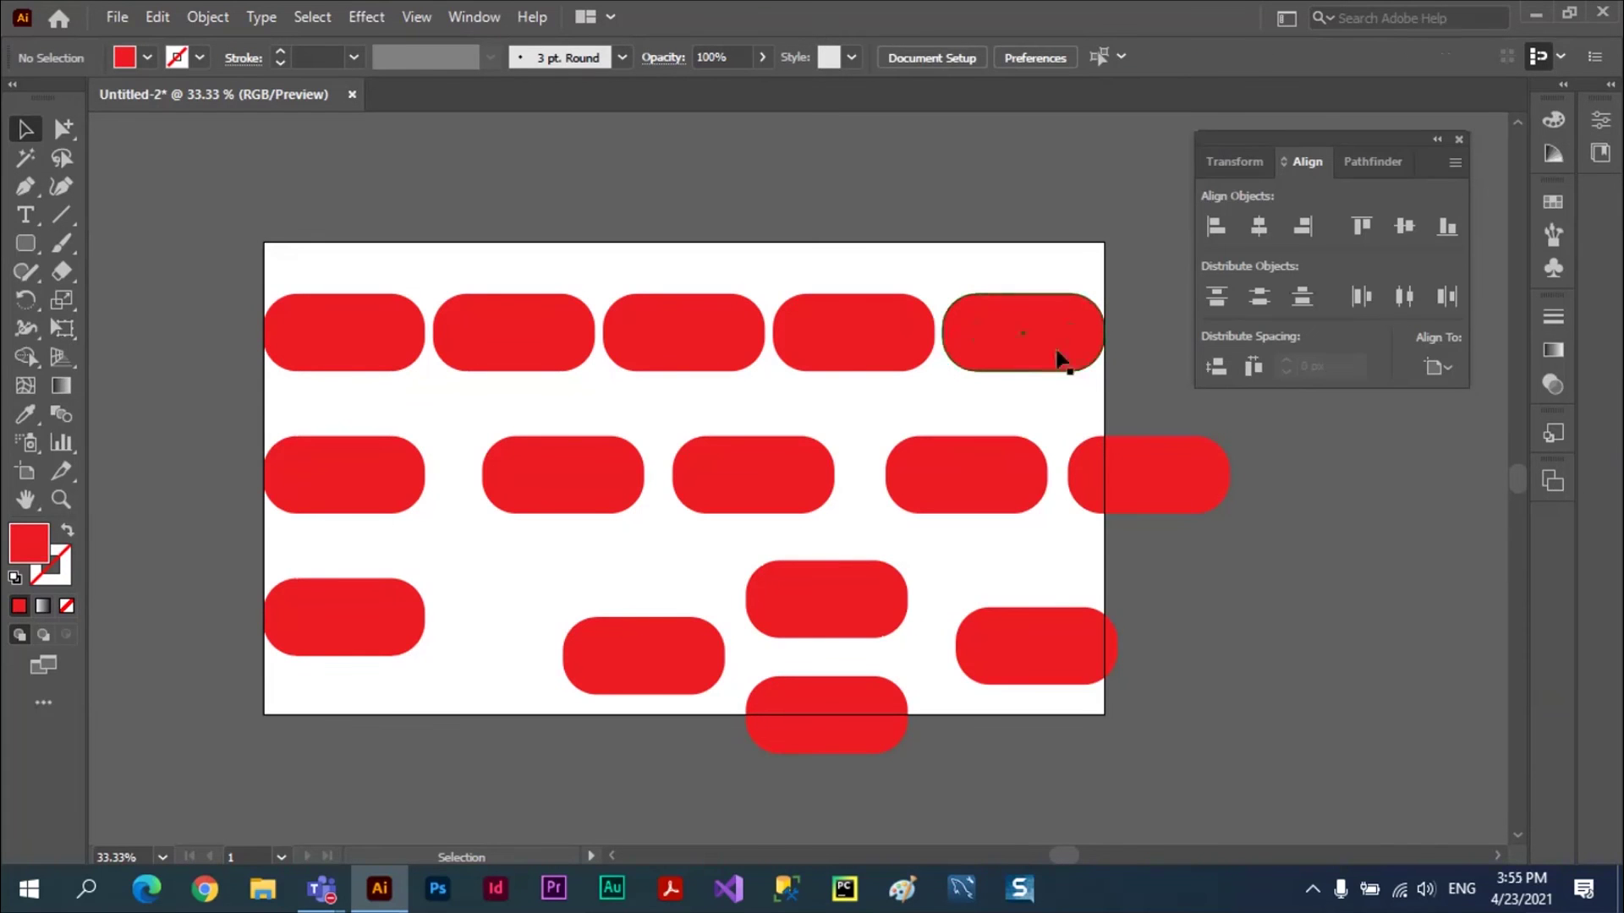
{"action": "left_click", "coordinate": [1059, 355]}
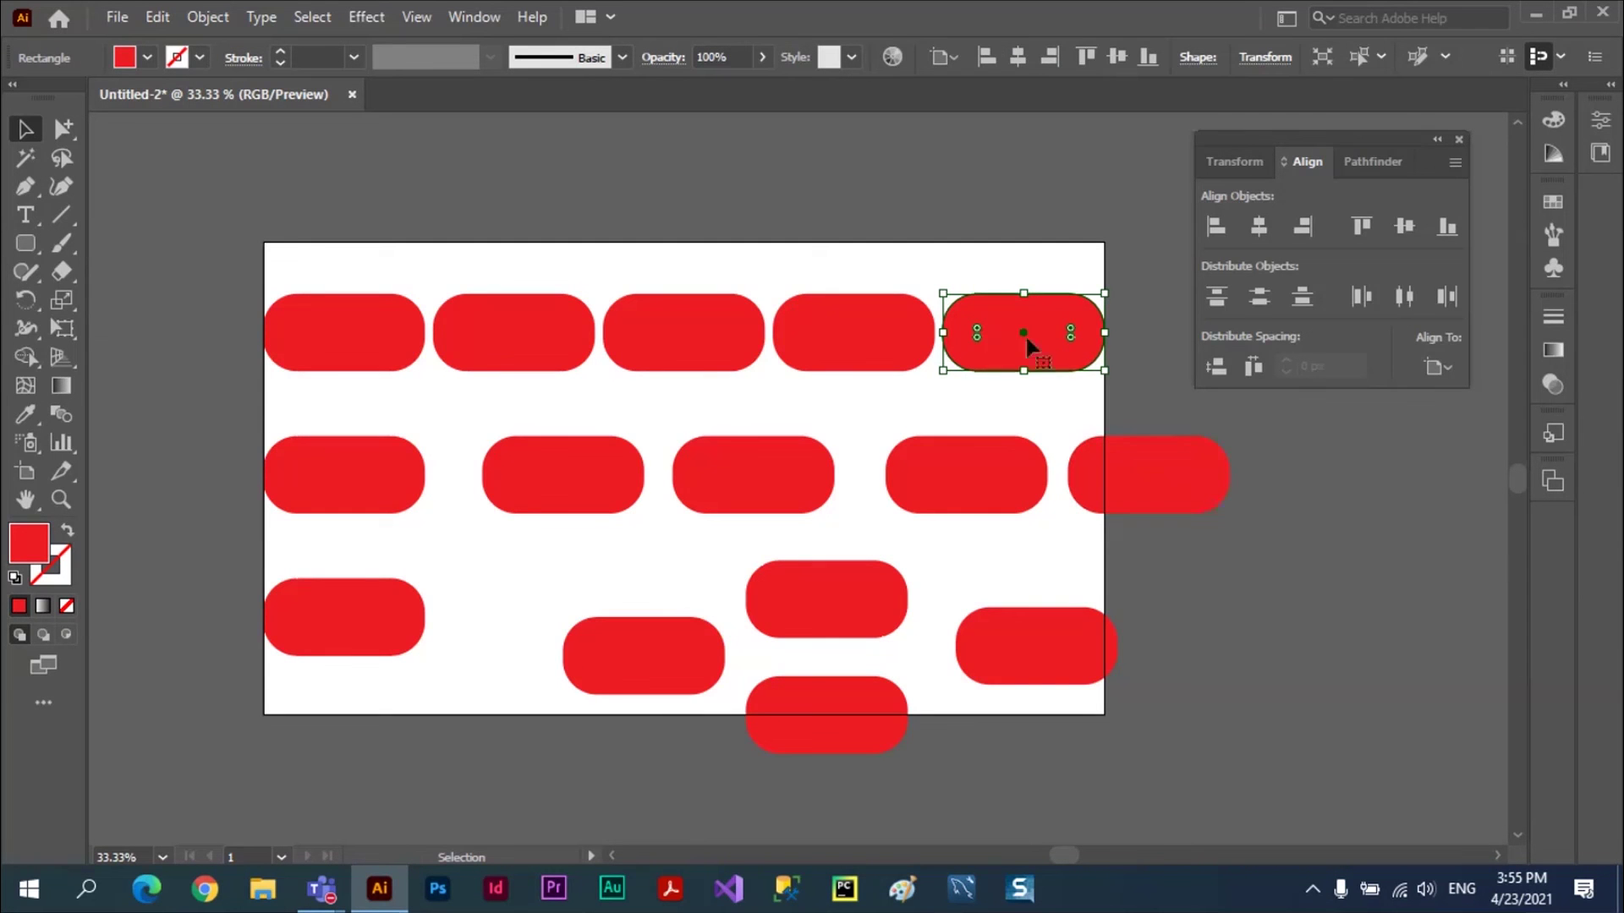
{"action": "left_click", "coordinate": [1184, 474], "text": "shift"}
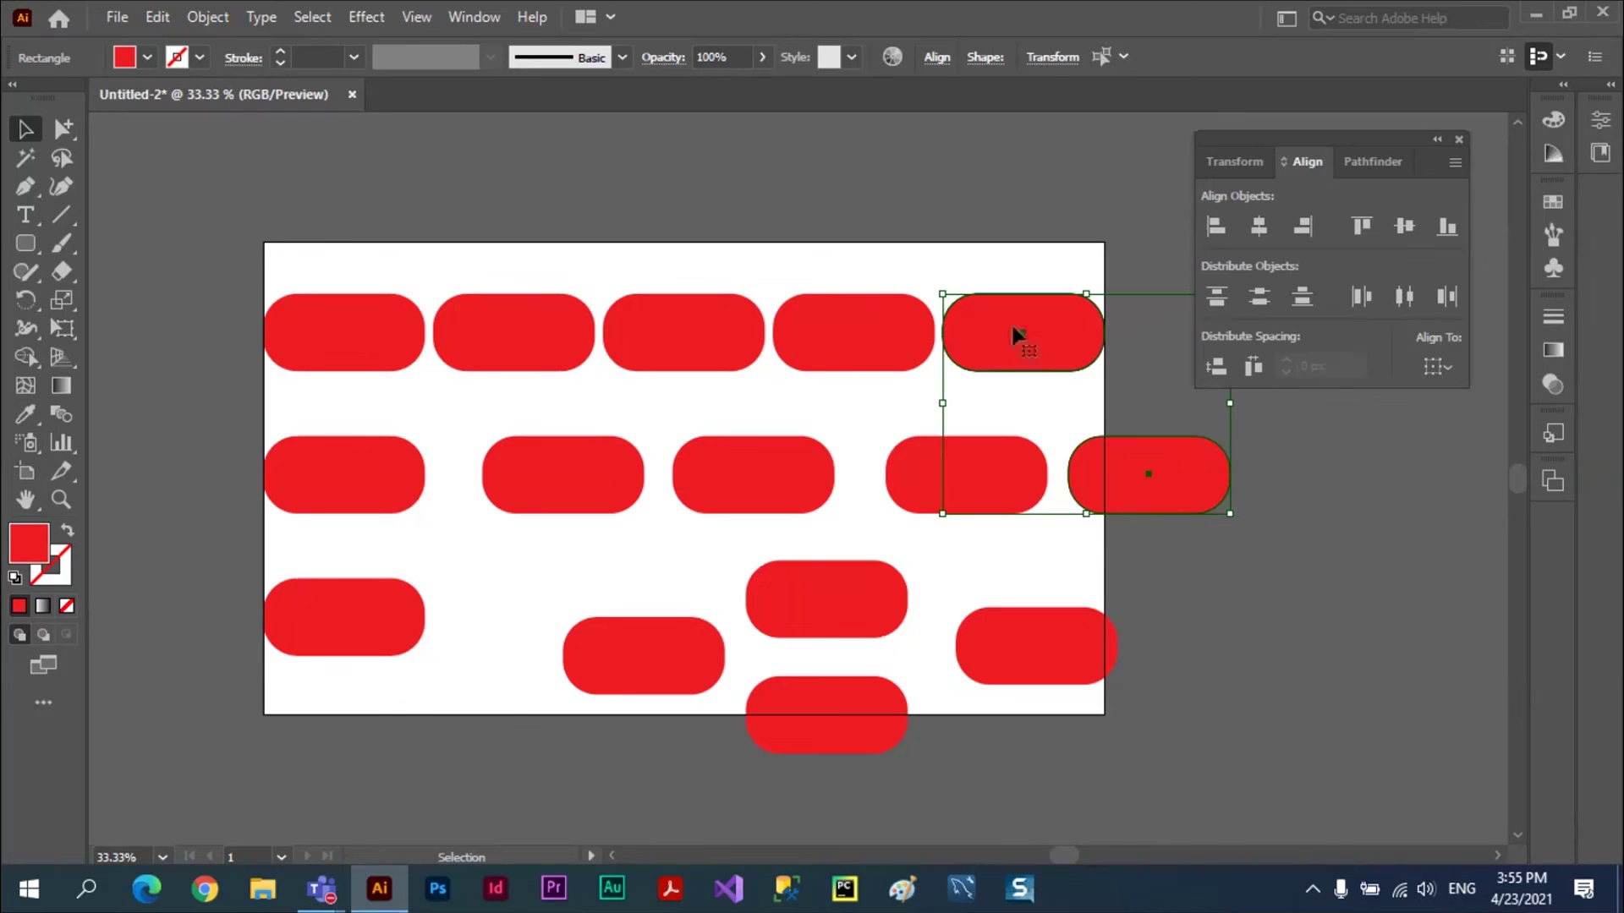
{"action": "left_click", "coordinate": [1068, 333]}
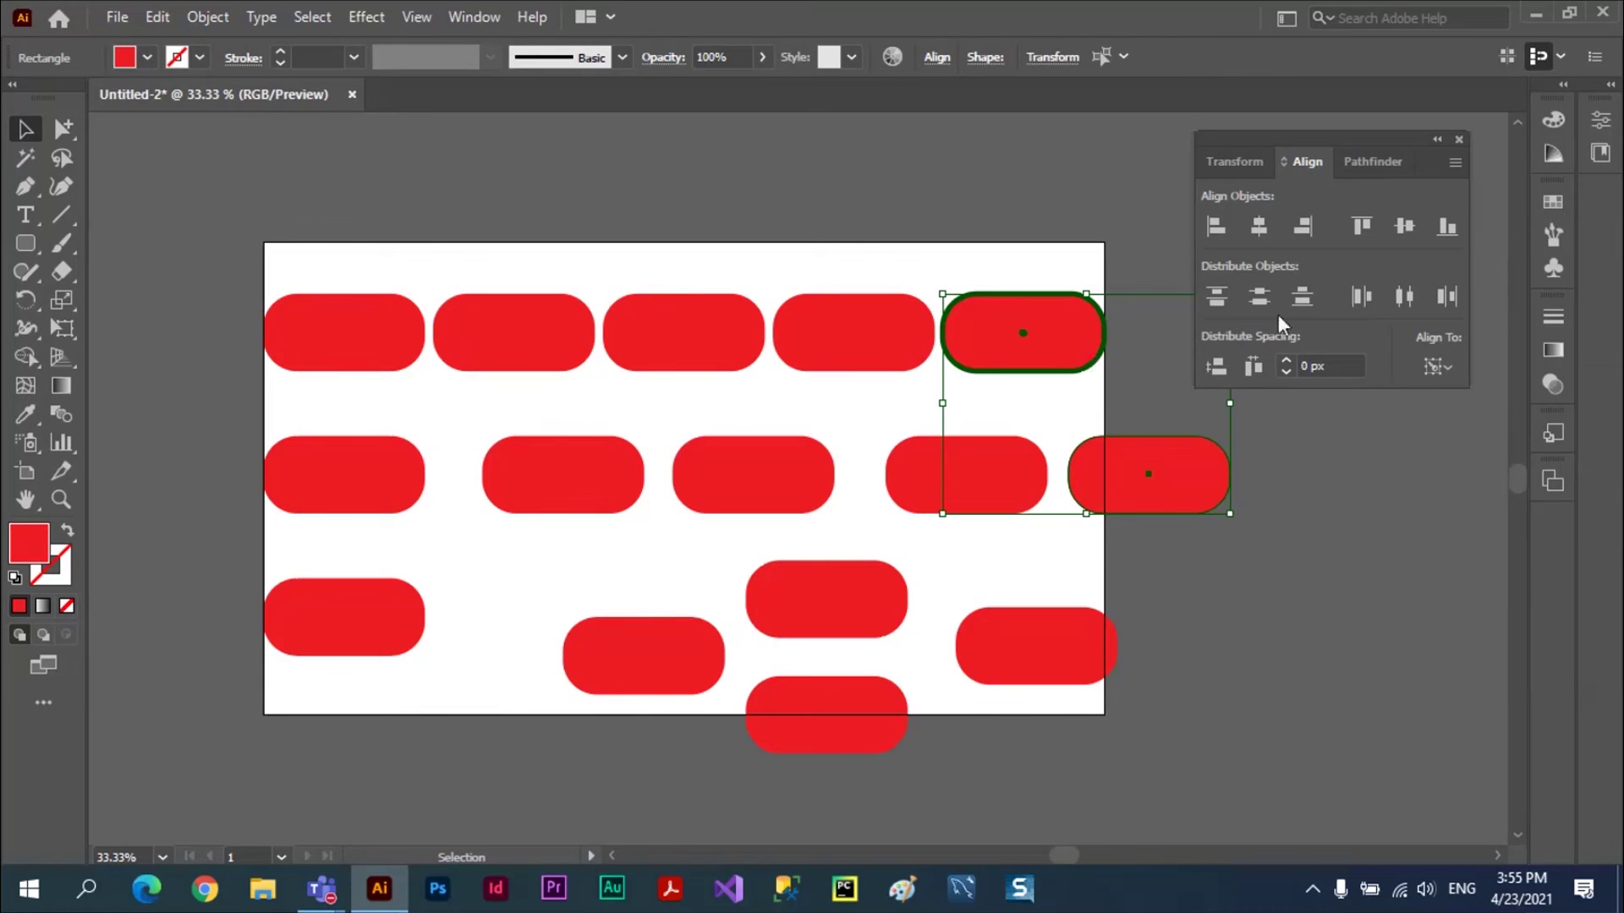
{"action": "left_click", "coordinate": [1306, 225]}
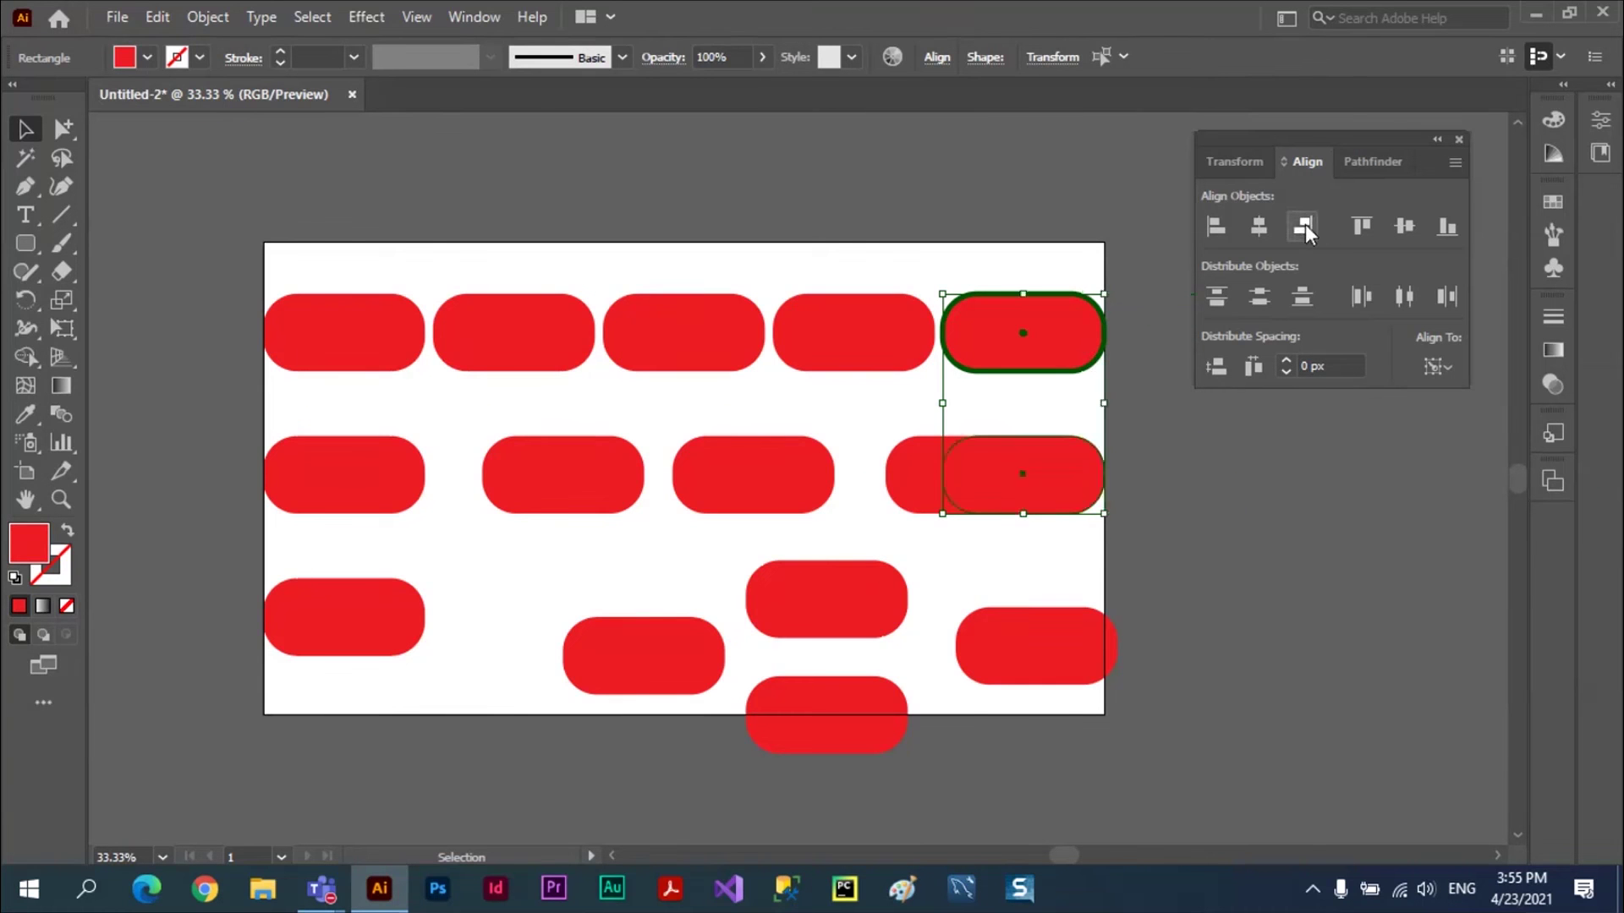
{"action": "left_click", "coordinate": [1080, 506]}
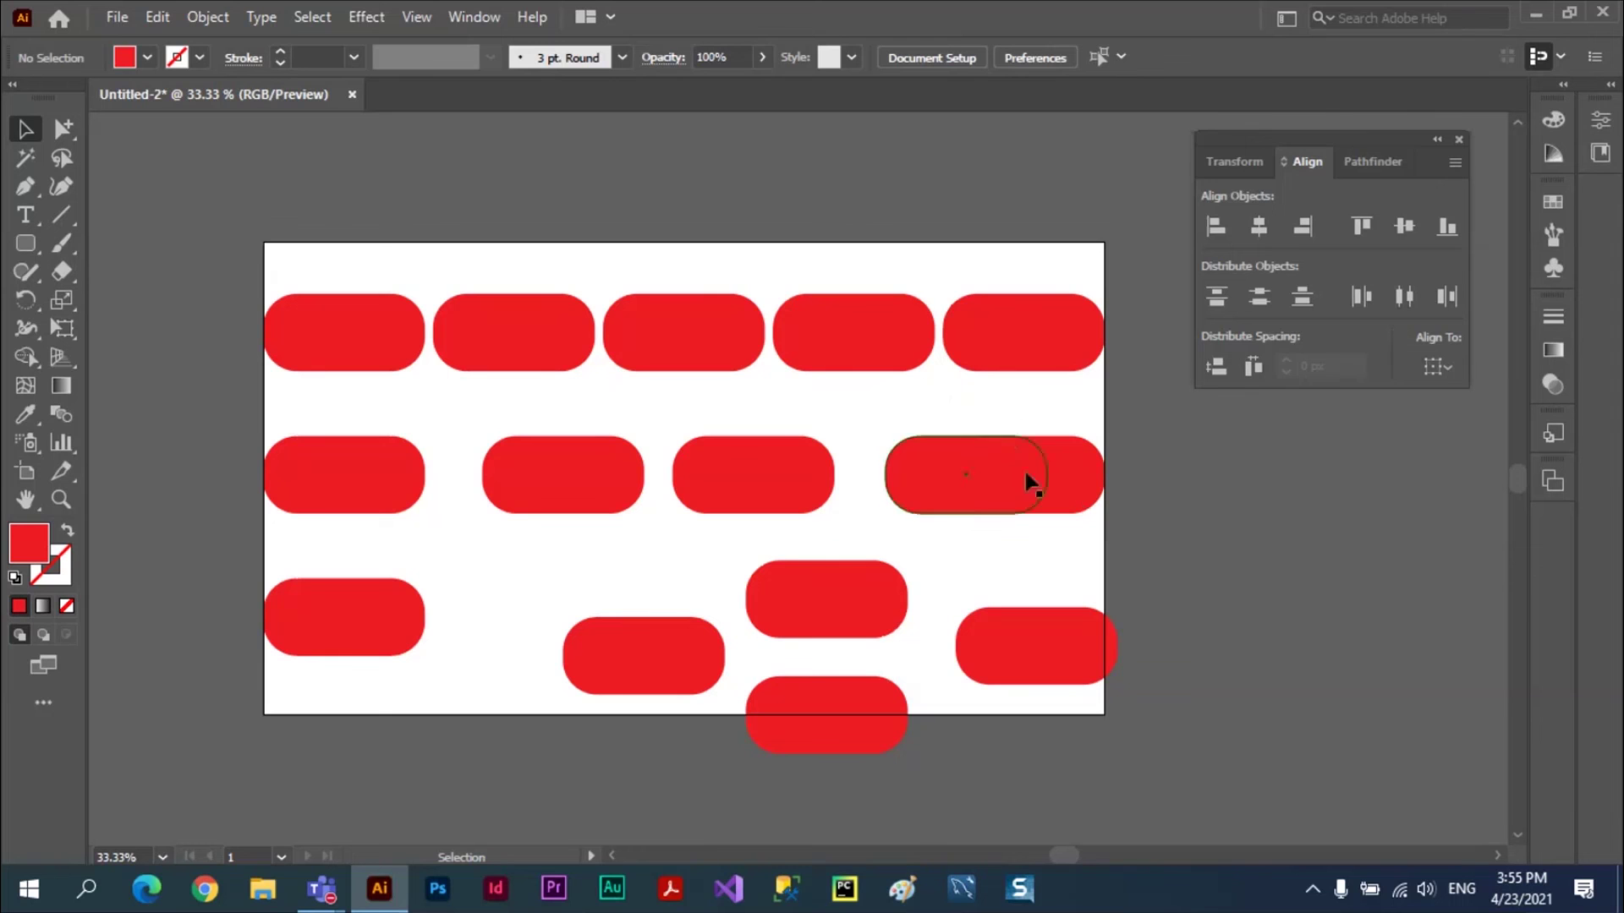
- Distribute the five middle-row pills evenly by horizontal centres and deselect
{"action": "mouse_move", "coordinate": [188, 416]}
{"action": "left_mouse_down"}
{"action": "mouse_move", "coordinate": [444, 523]}
{"action": "mouse_move", "coordinate": [1132, 515]}
{"action": "left_mouse_up"}
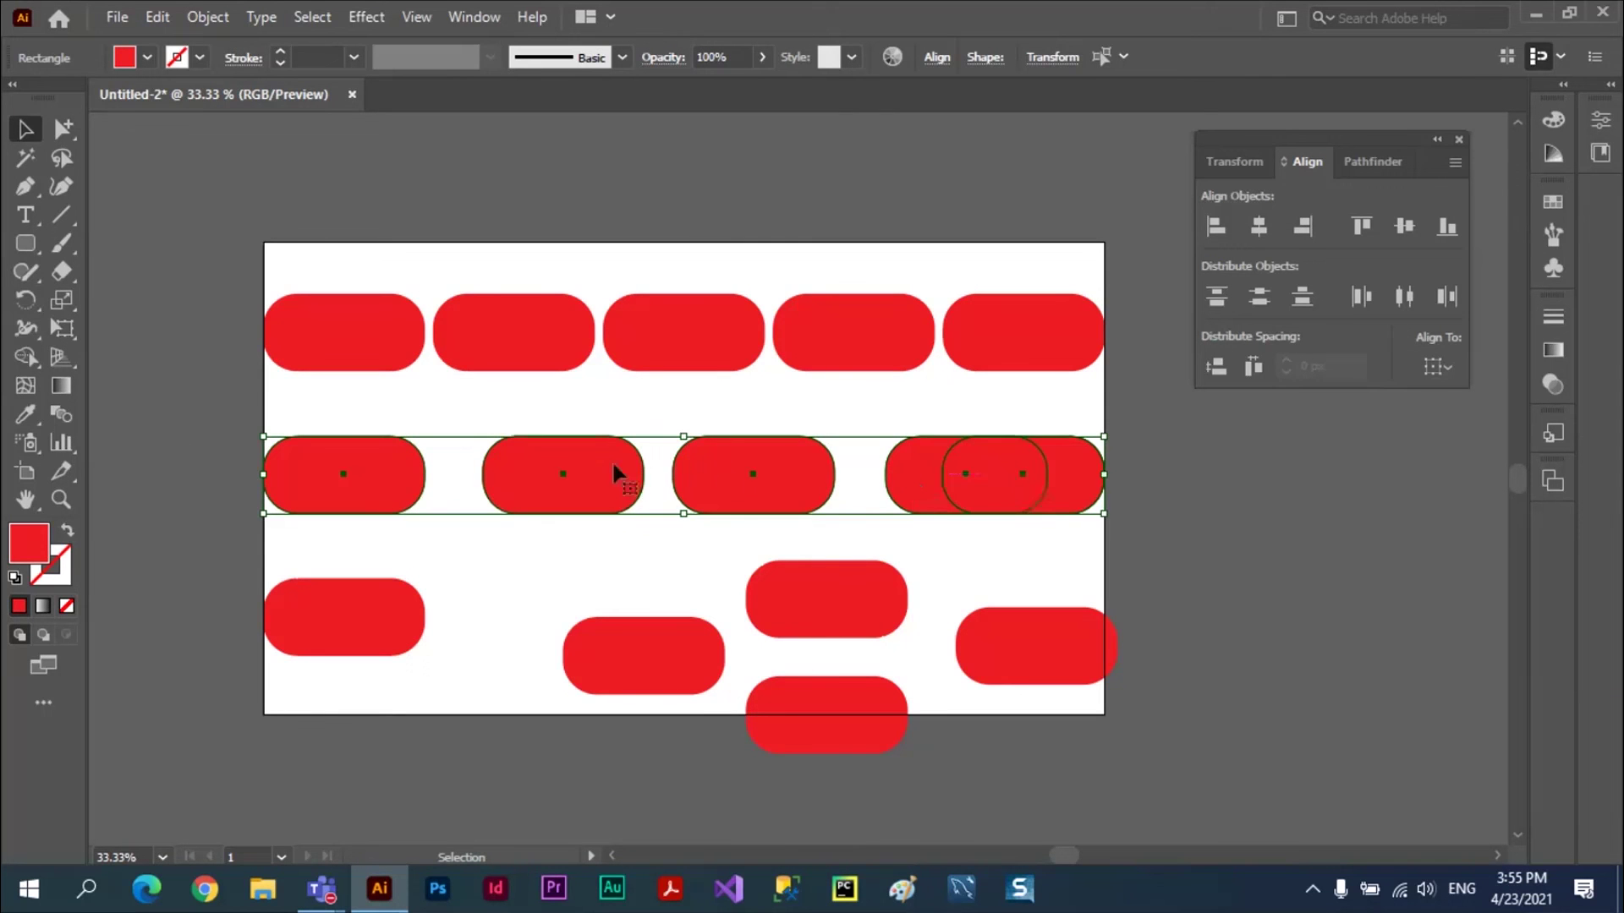
{"action": "left_click", "coordinate": [1403, 302]}
{"action": "left_click", "coordinate": [1233, 525]}
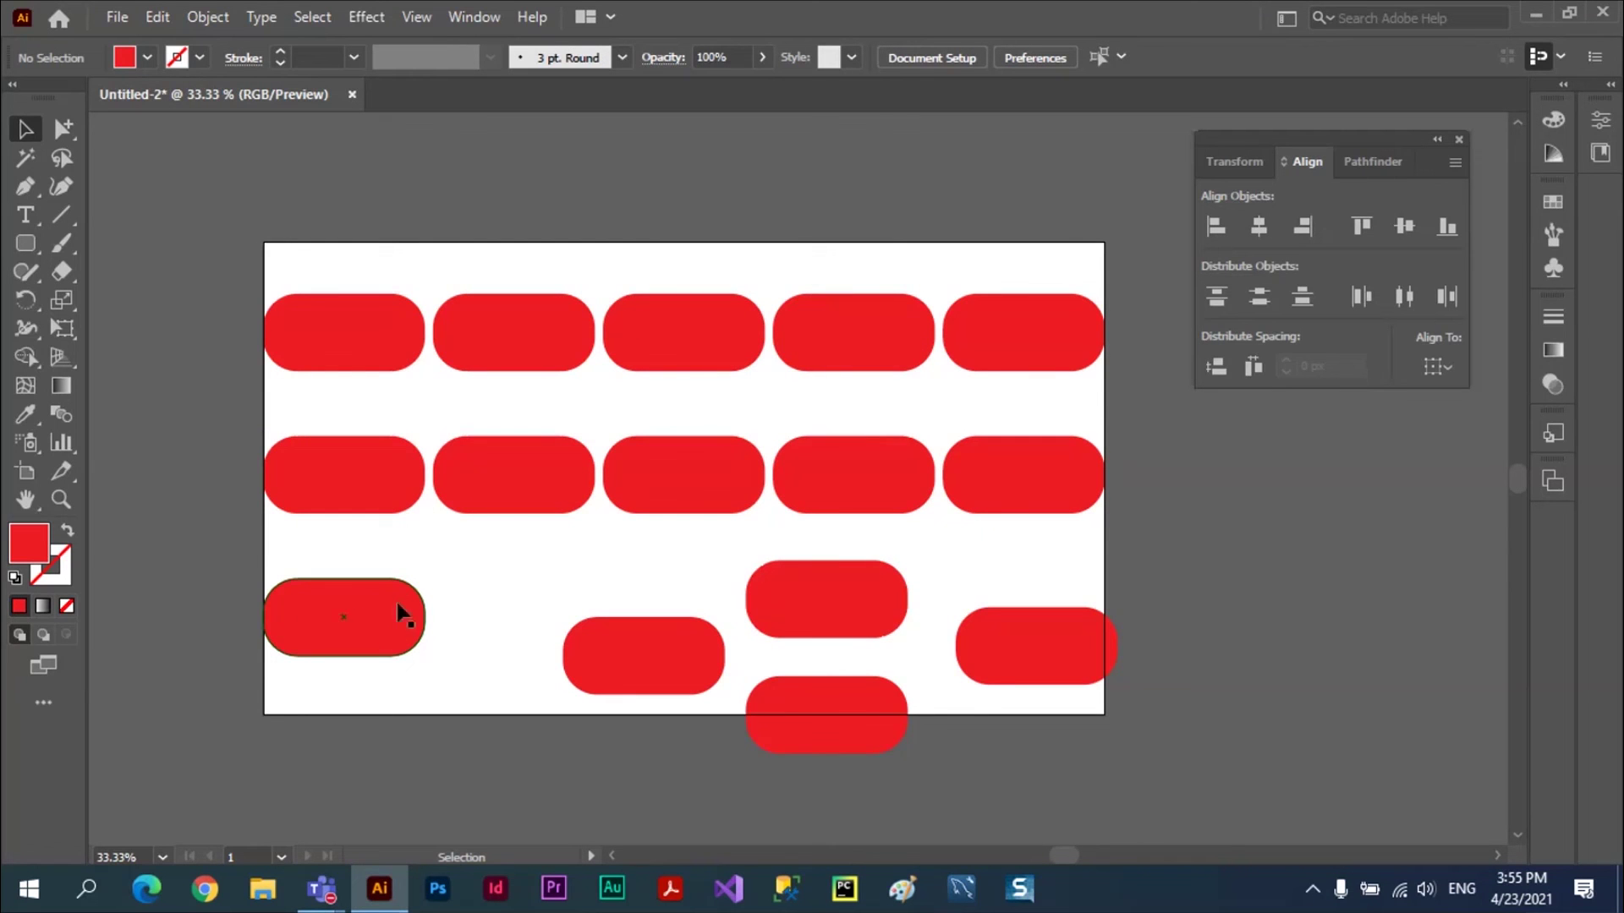
- Top-align and distribute the scattered bottom pills to the bottom-left key pill, then undo it
{"action": "left_click_drag", "start_coordinate": [1130, 765], "coordinate": [300, 581]}
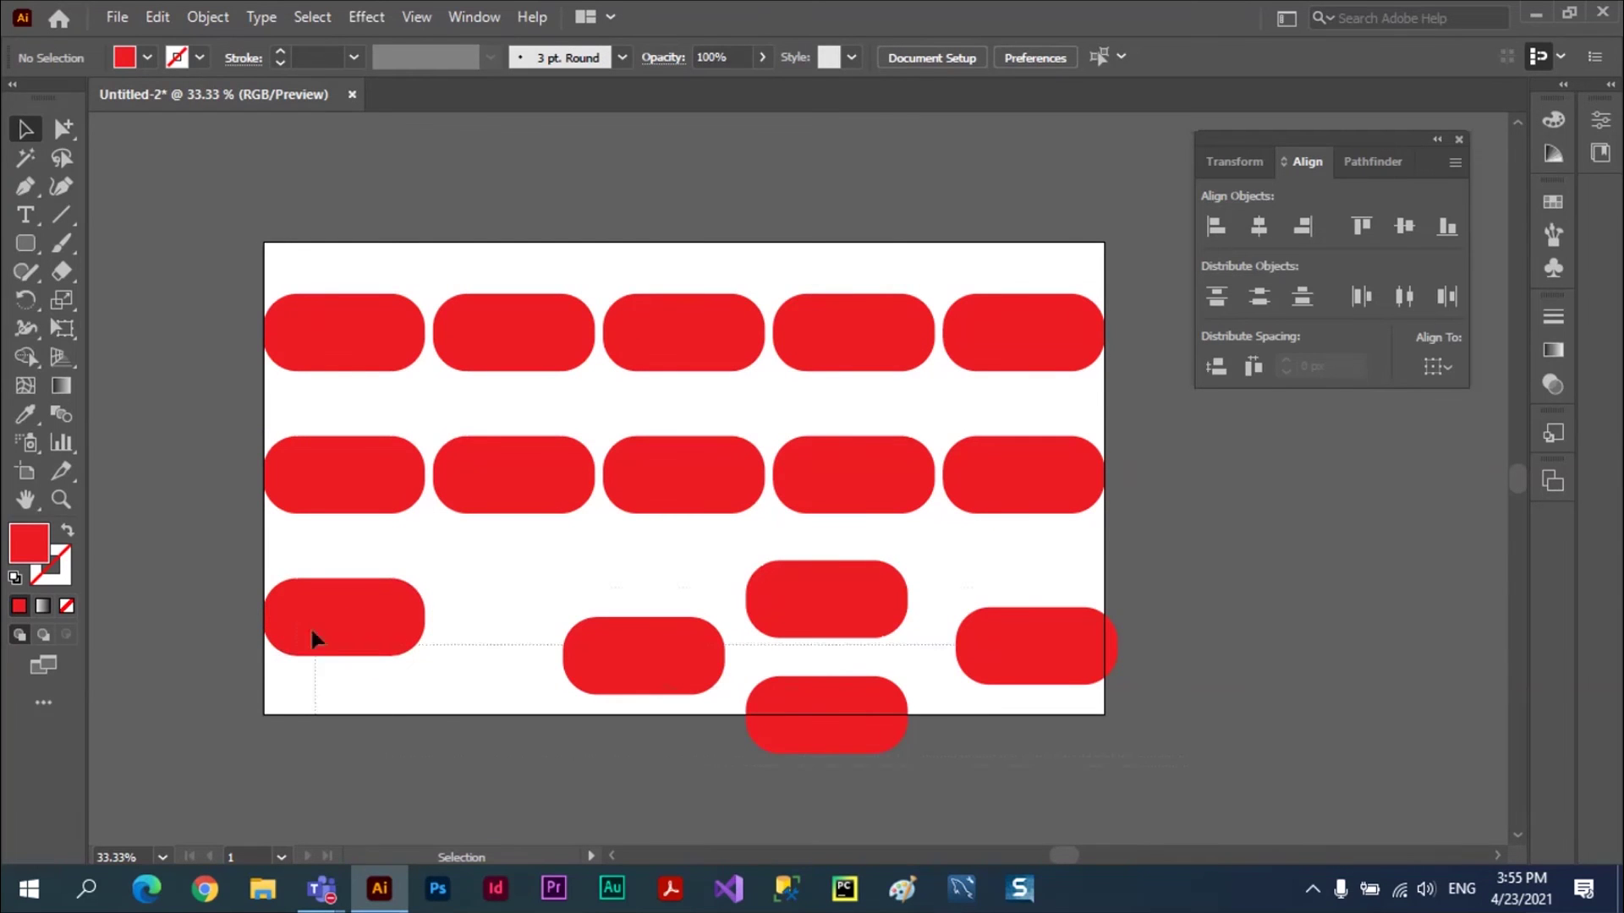
{"action": "left_click", "coordinate": [374, 609]}
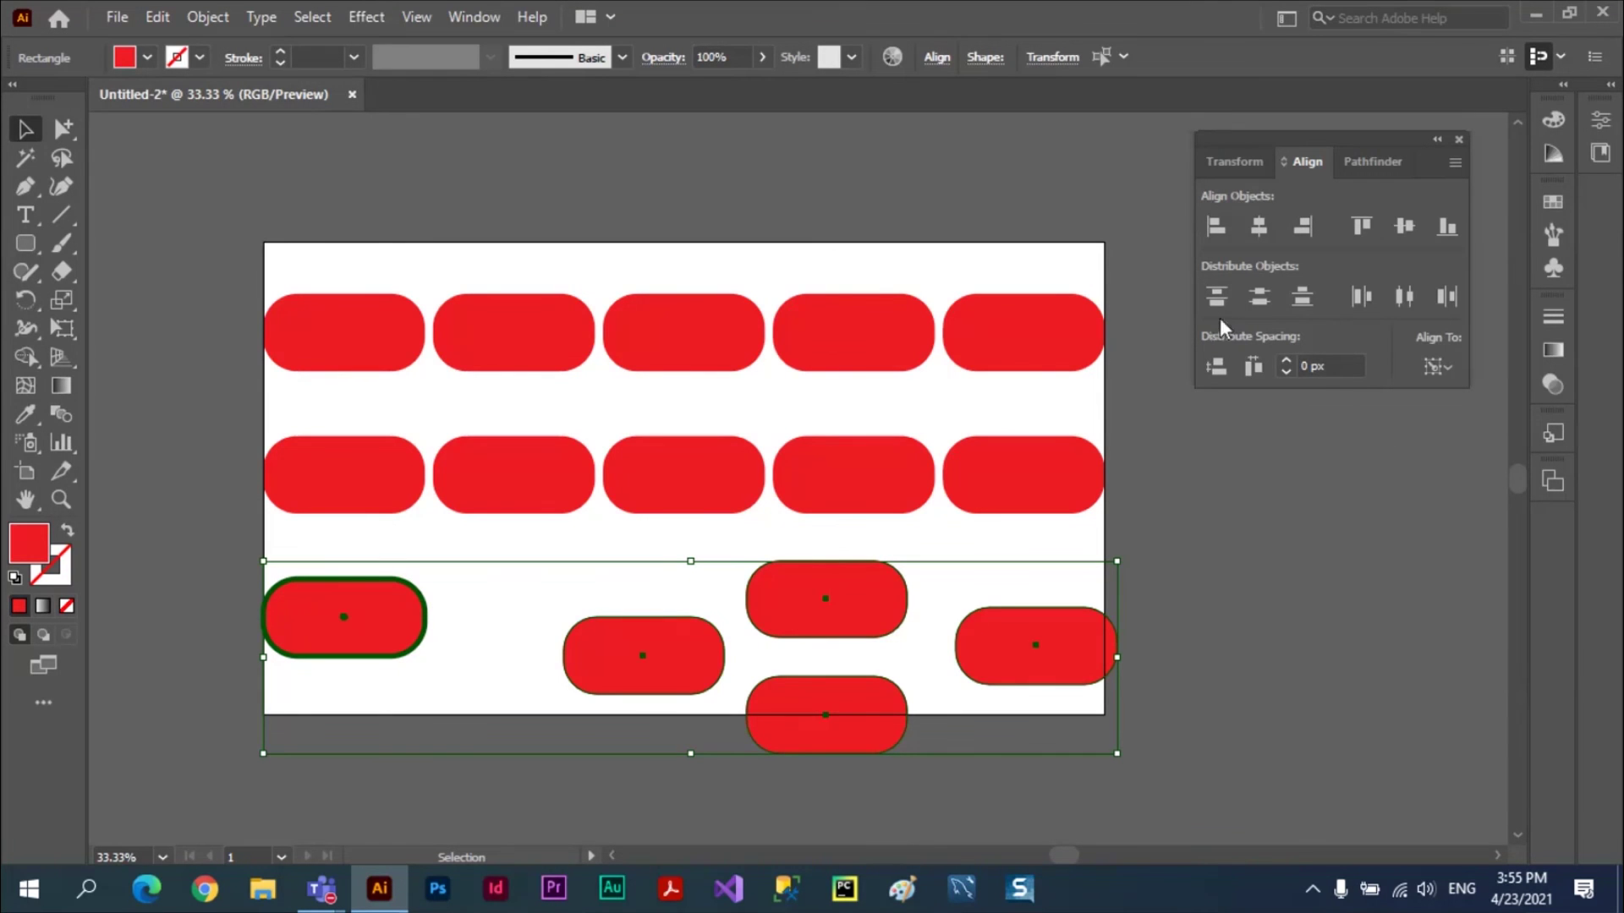
{"action": "left_click", "coordinate": [1362, 225]}
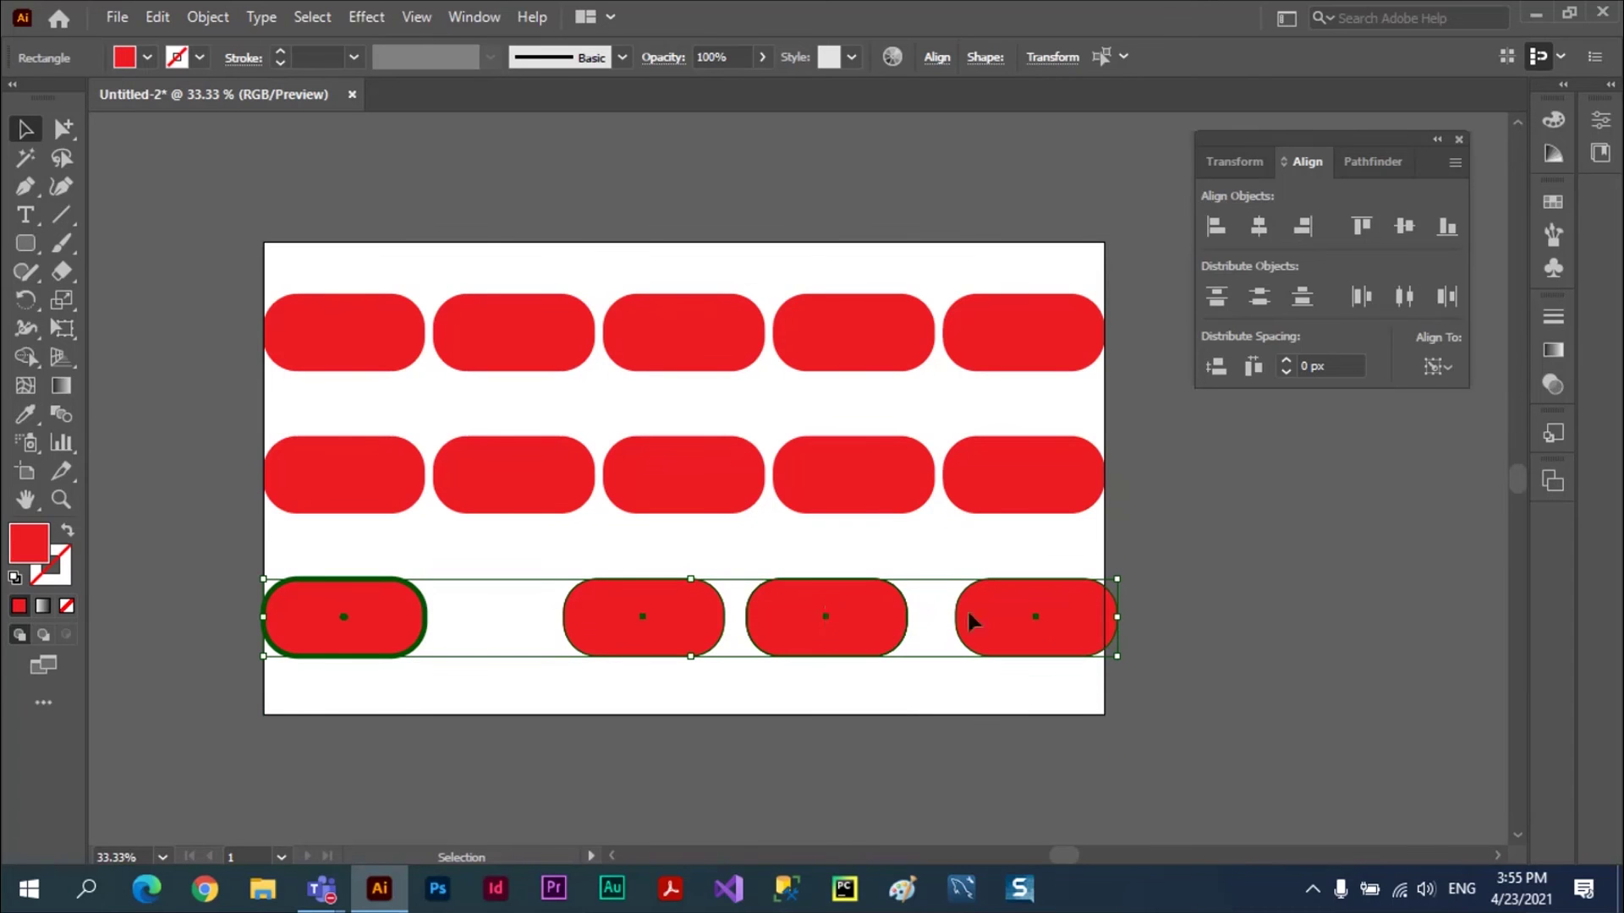
{"action": "left_click", "coordinate": [1404, 298]}
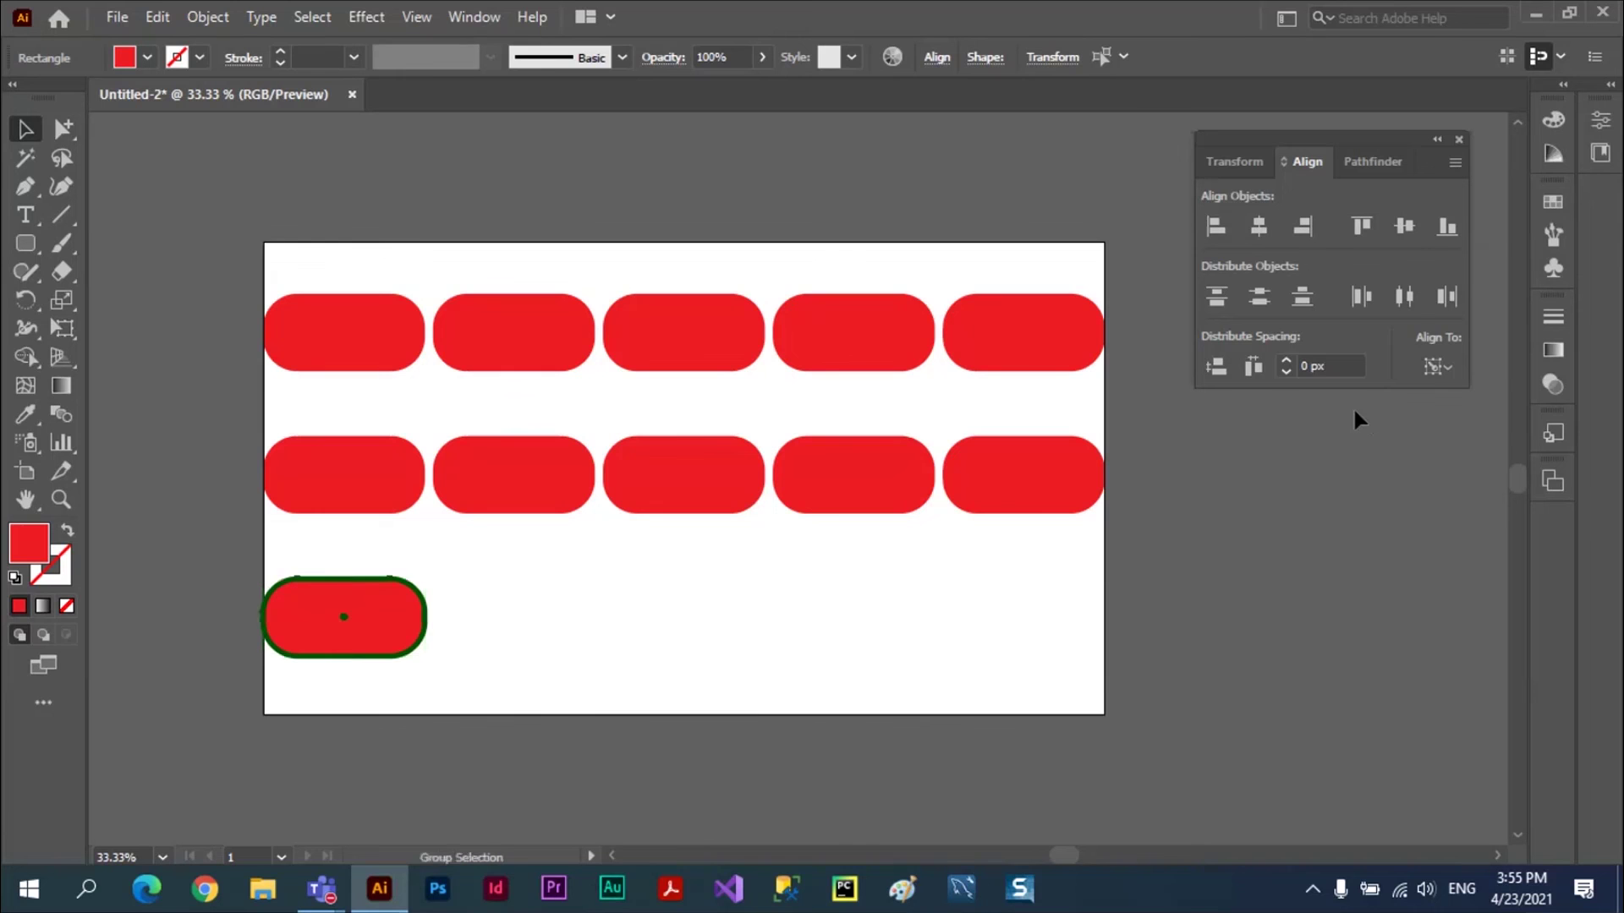
{"action": "key", "text": "ctrl+z"}
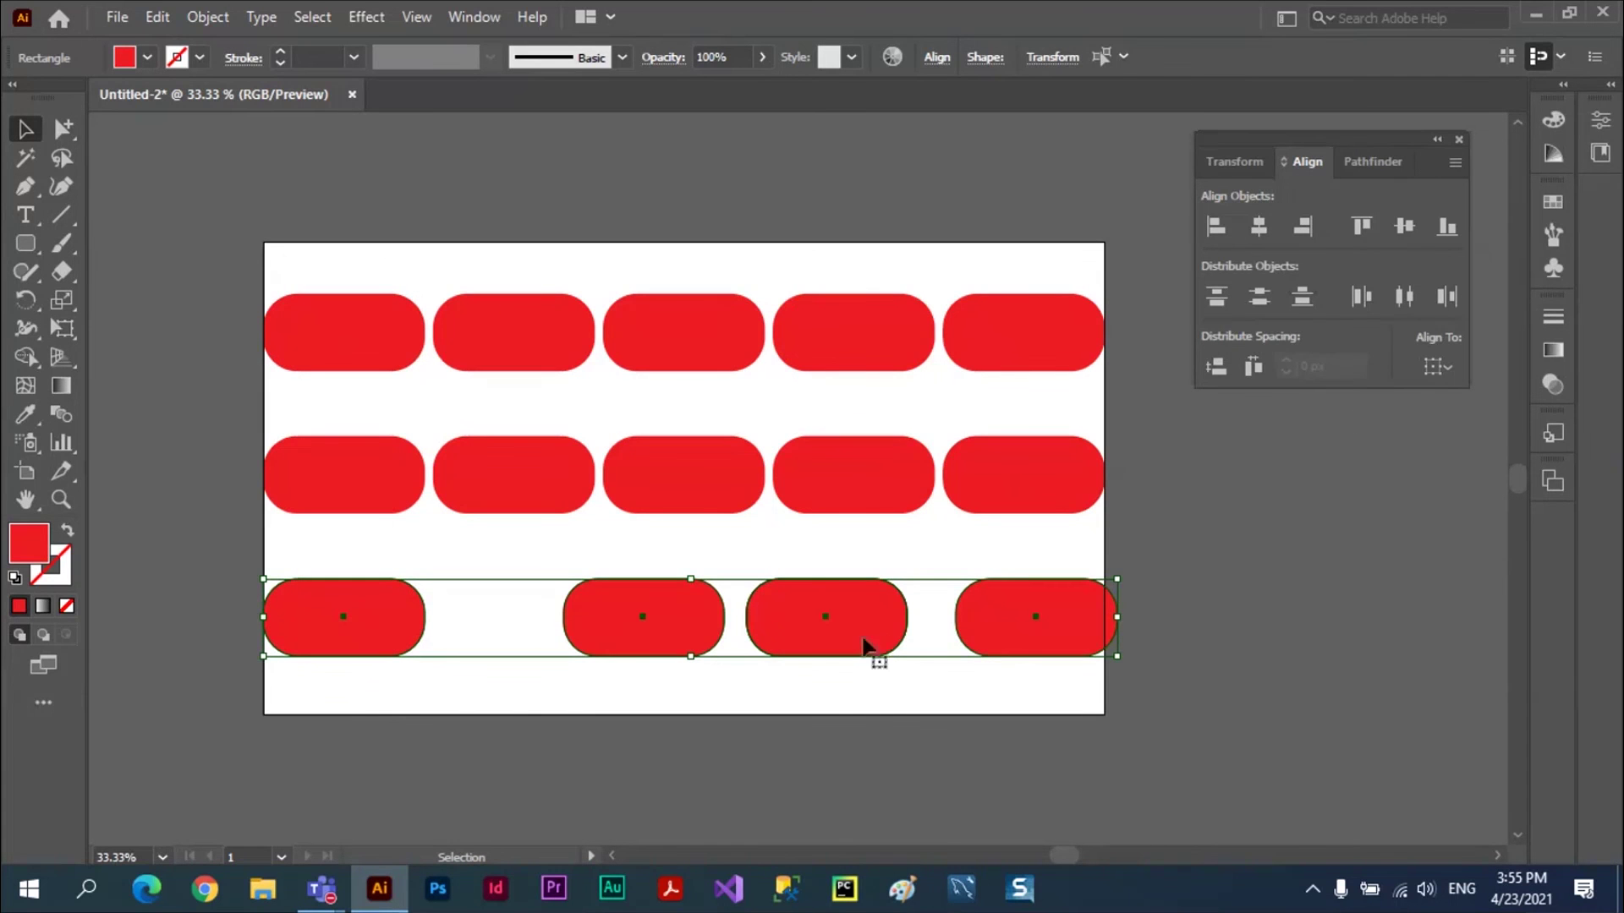
{"action": "left_click", "coordinate": [1201, 675]}
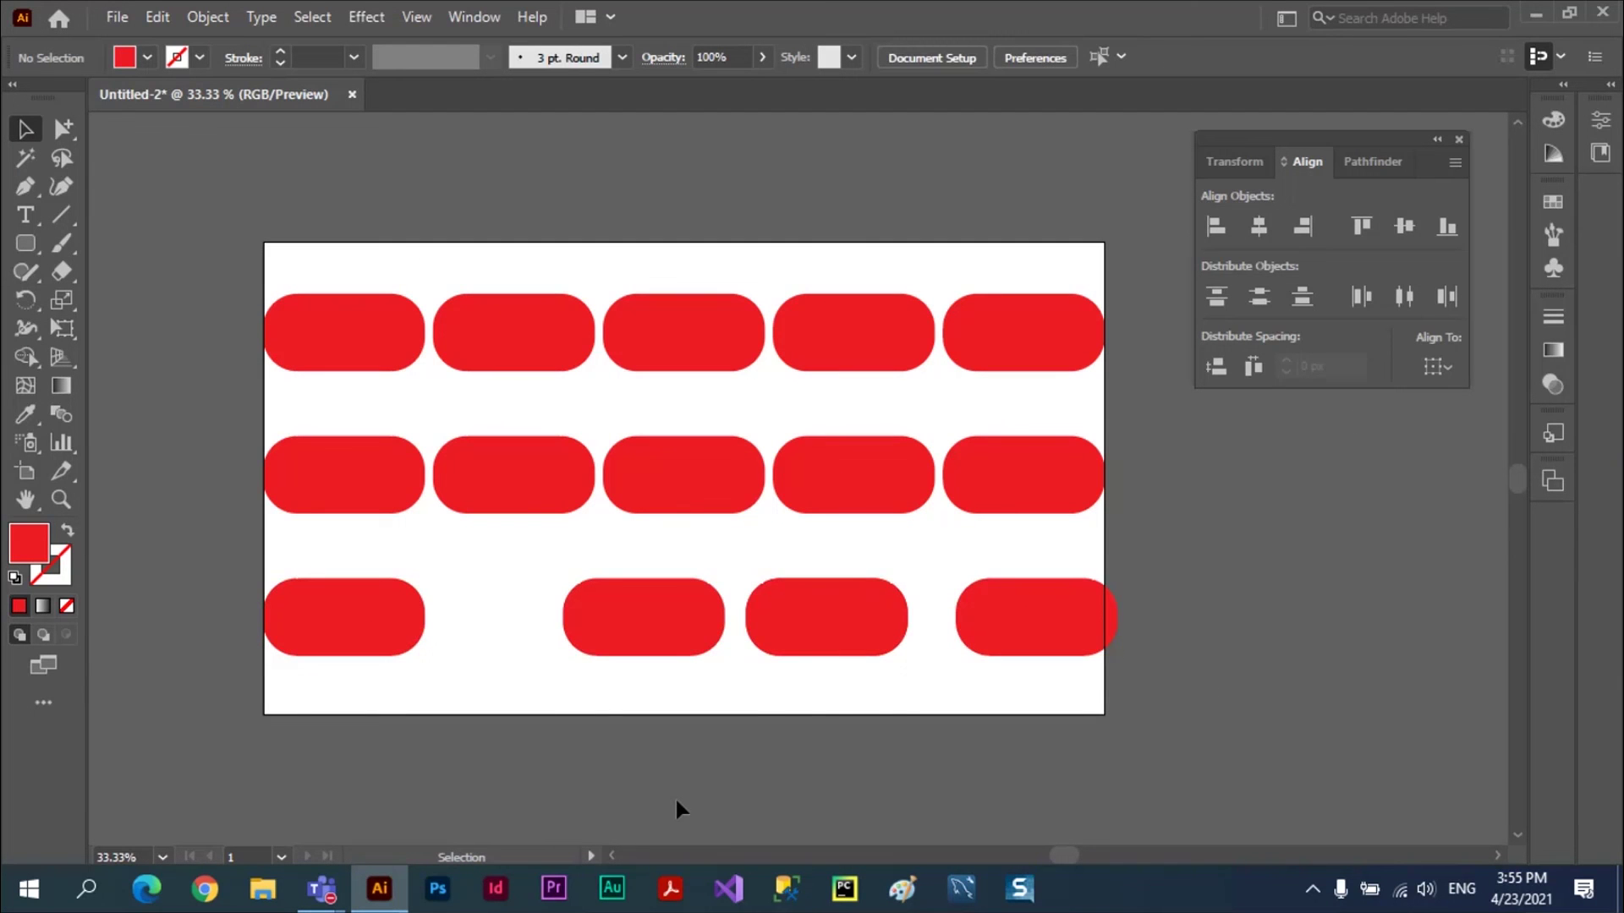
{"action": "key", "text": "ctrl+z"}
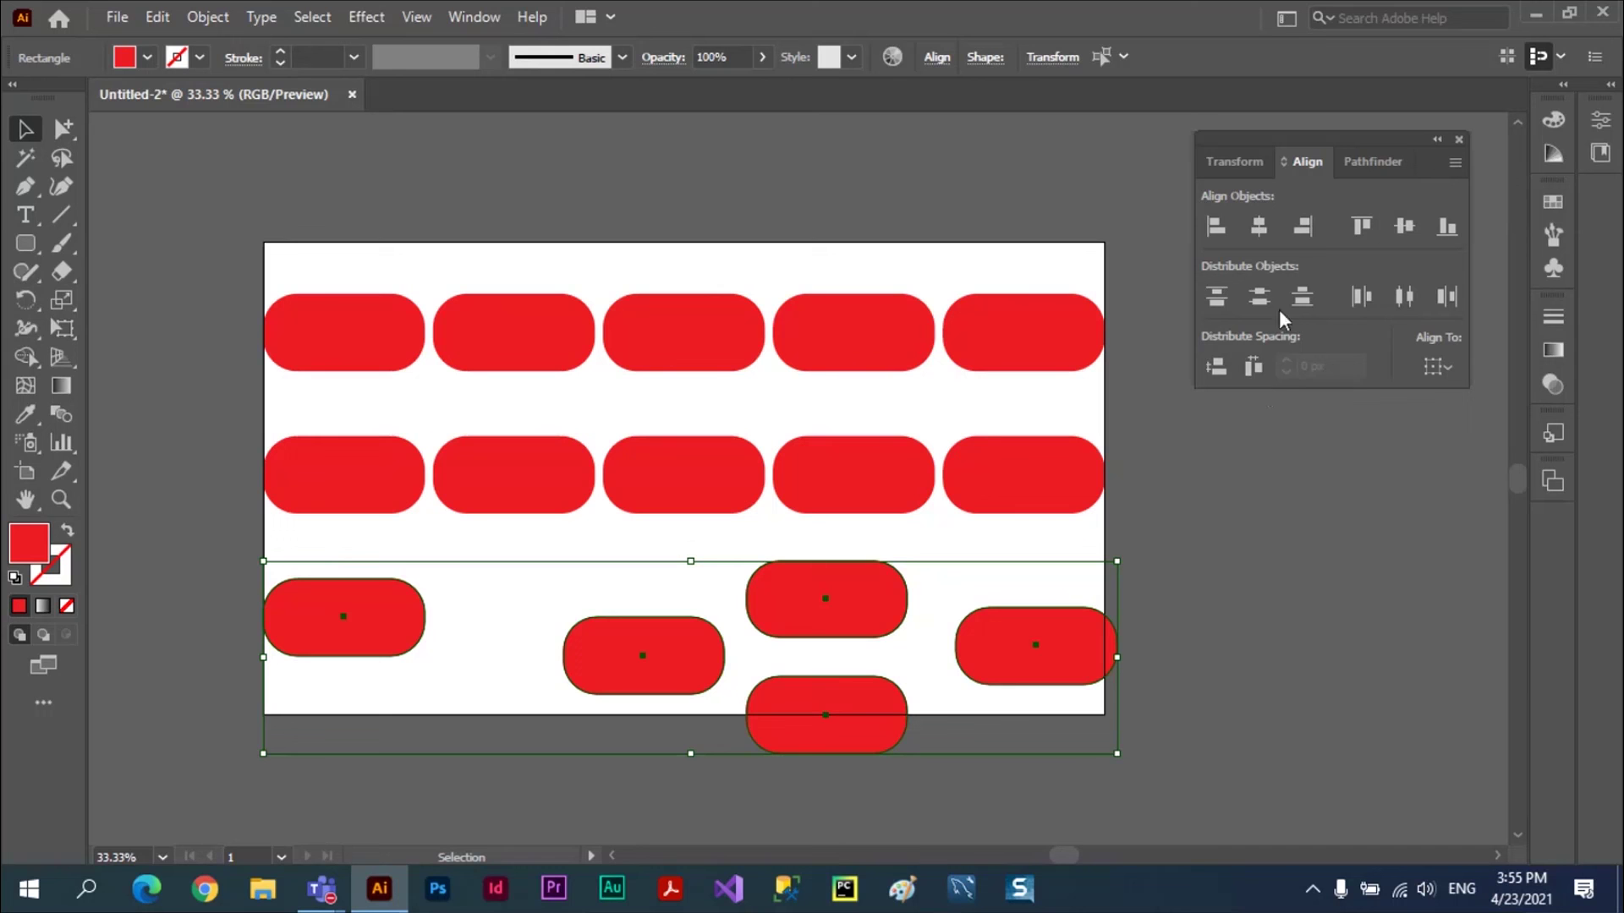
- Top-align the bottom pills to the bottom-left key pill and distribute them evenly by centres
{"action": "left_click", "coordinate": [410, 626]}
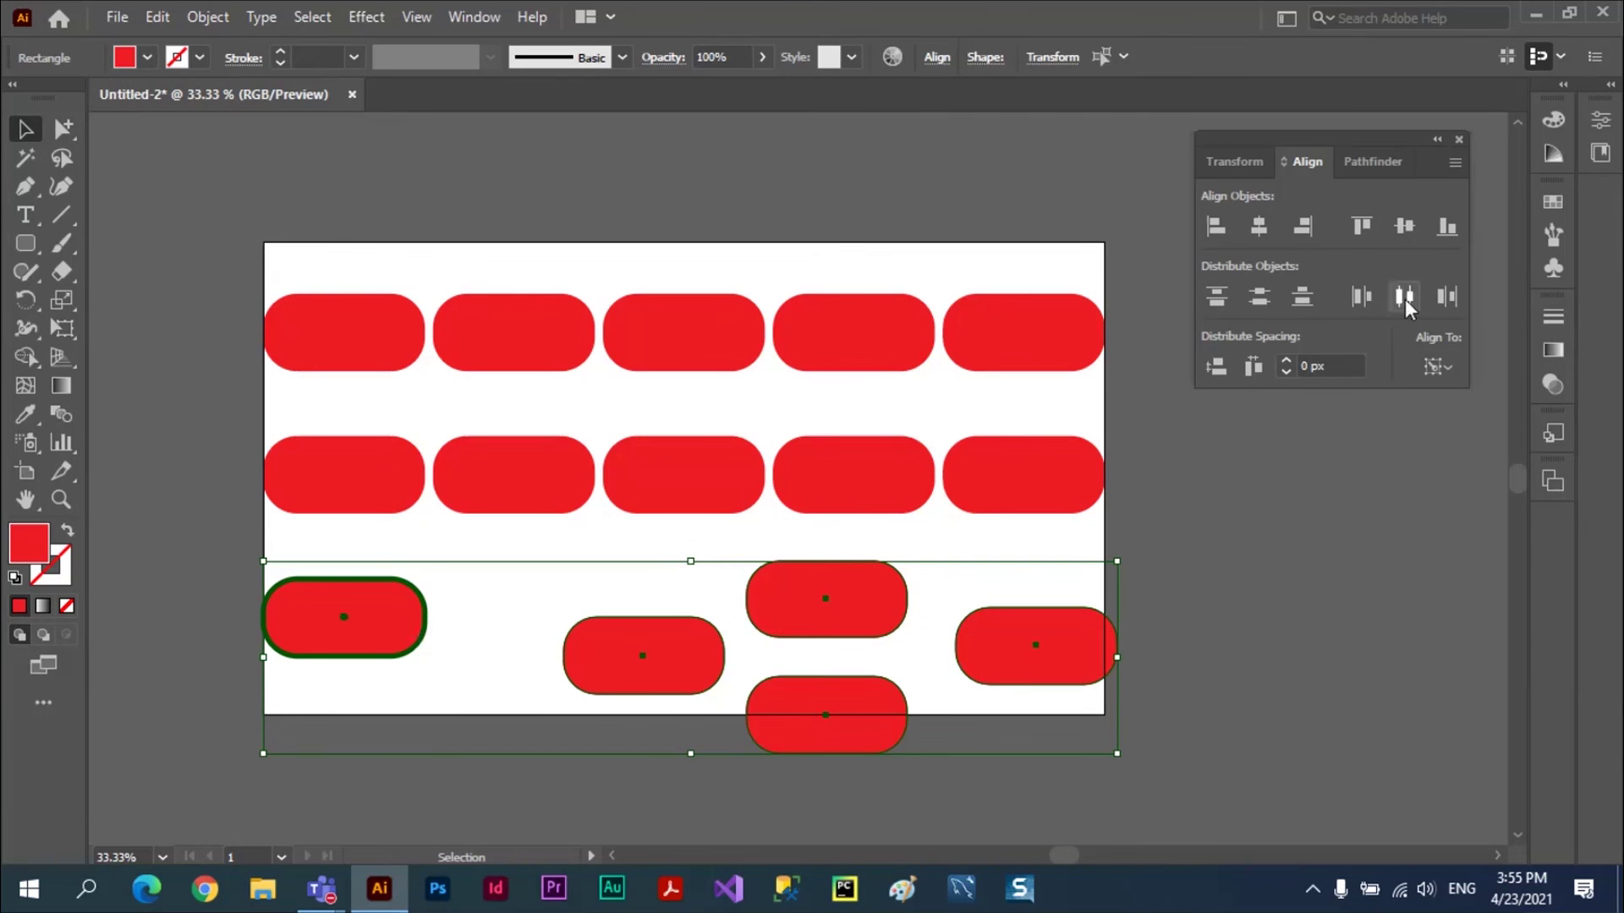
{"action": "left_click", "coordinate": [1361, 226]}
{"action": "left_click", "coordinate": [917, 795]}
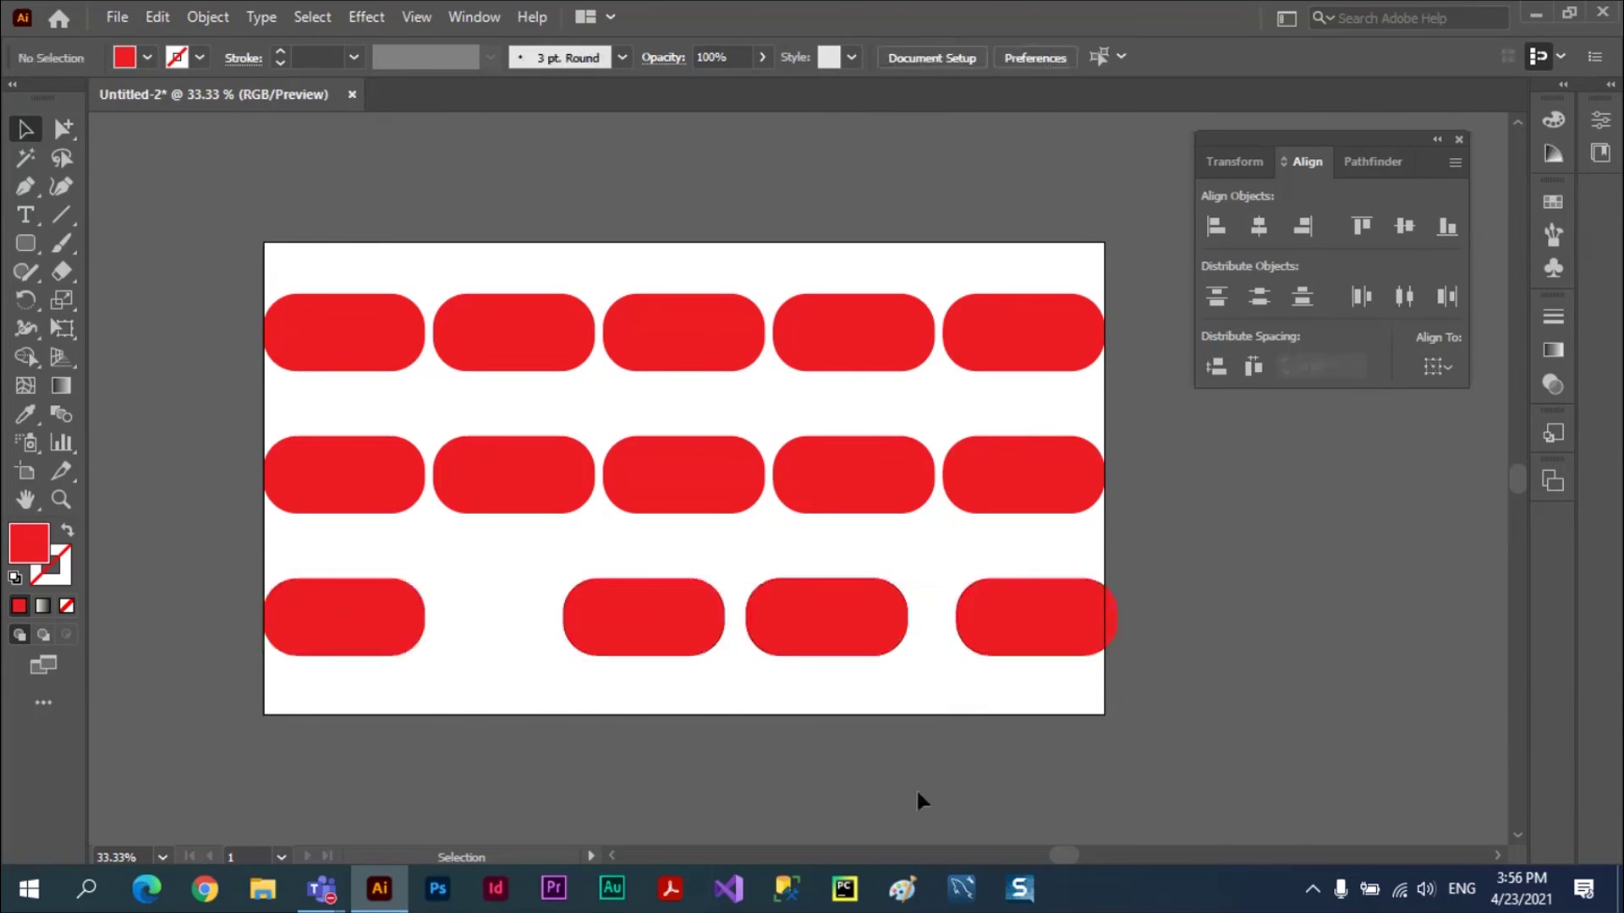
{"action": "left_click_drag", "start_coordinate": [236, 600], "coordinate": [1133, 692]}
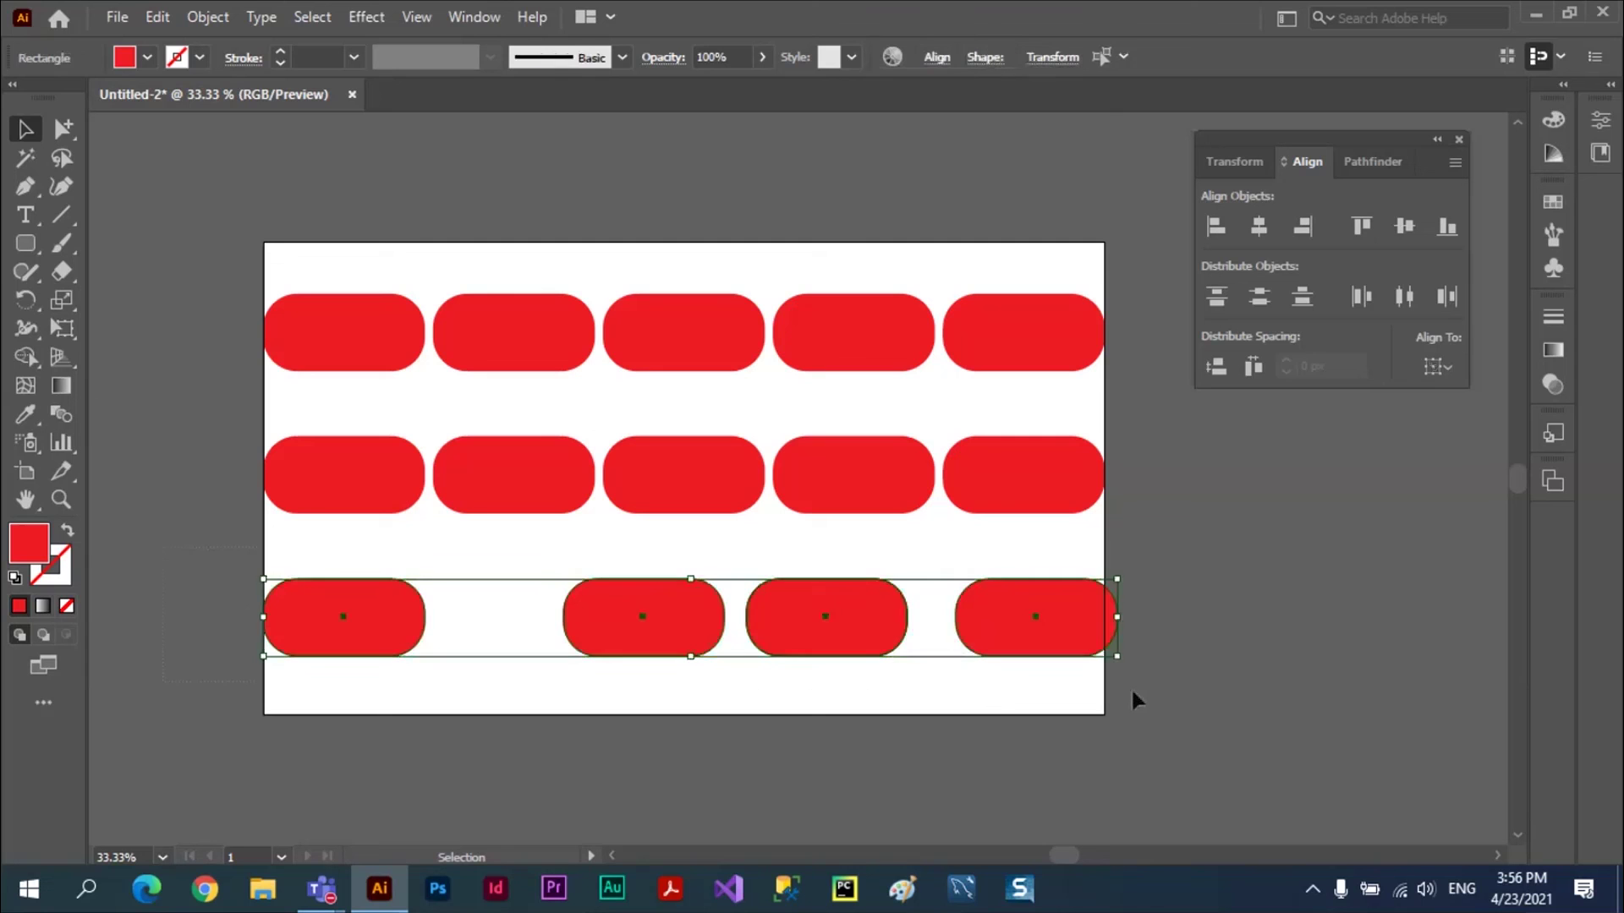
{"action": "left_click", "coordinate": [1405, 297]}
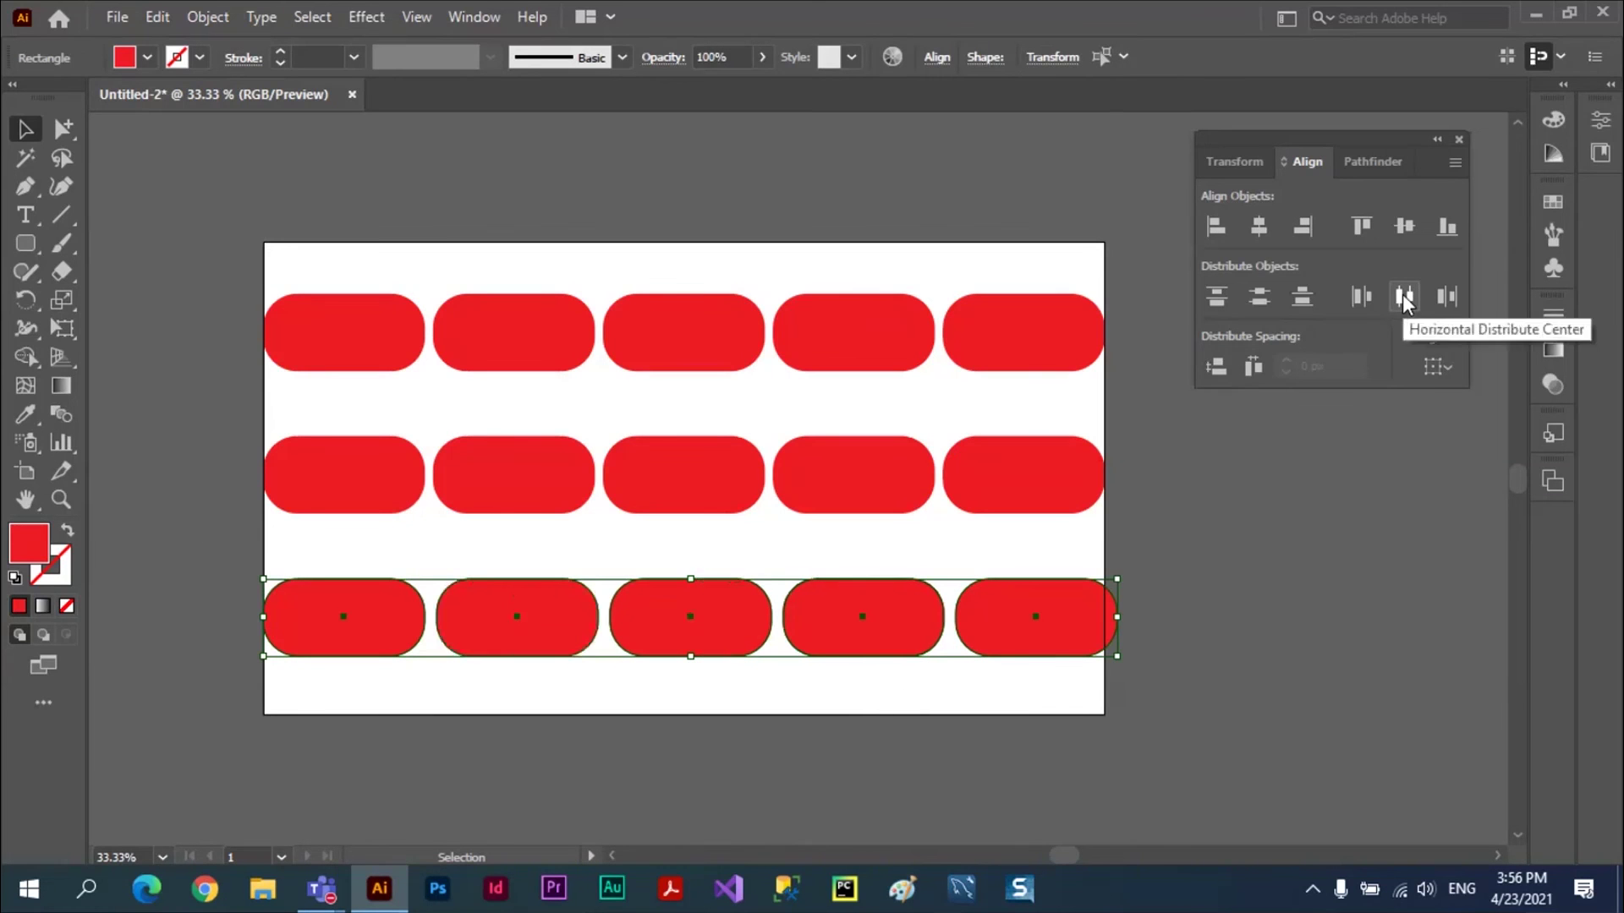
{"action": "left_click", "coordinate": [1239, 586]}
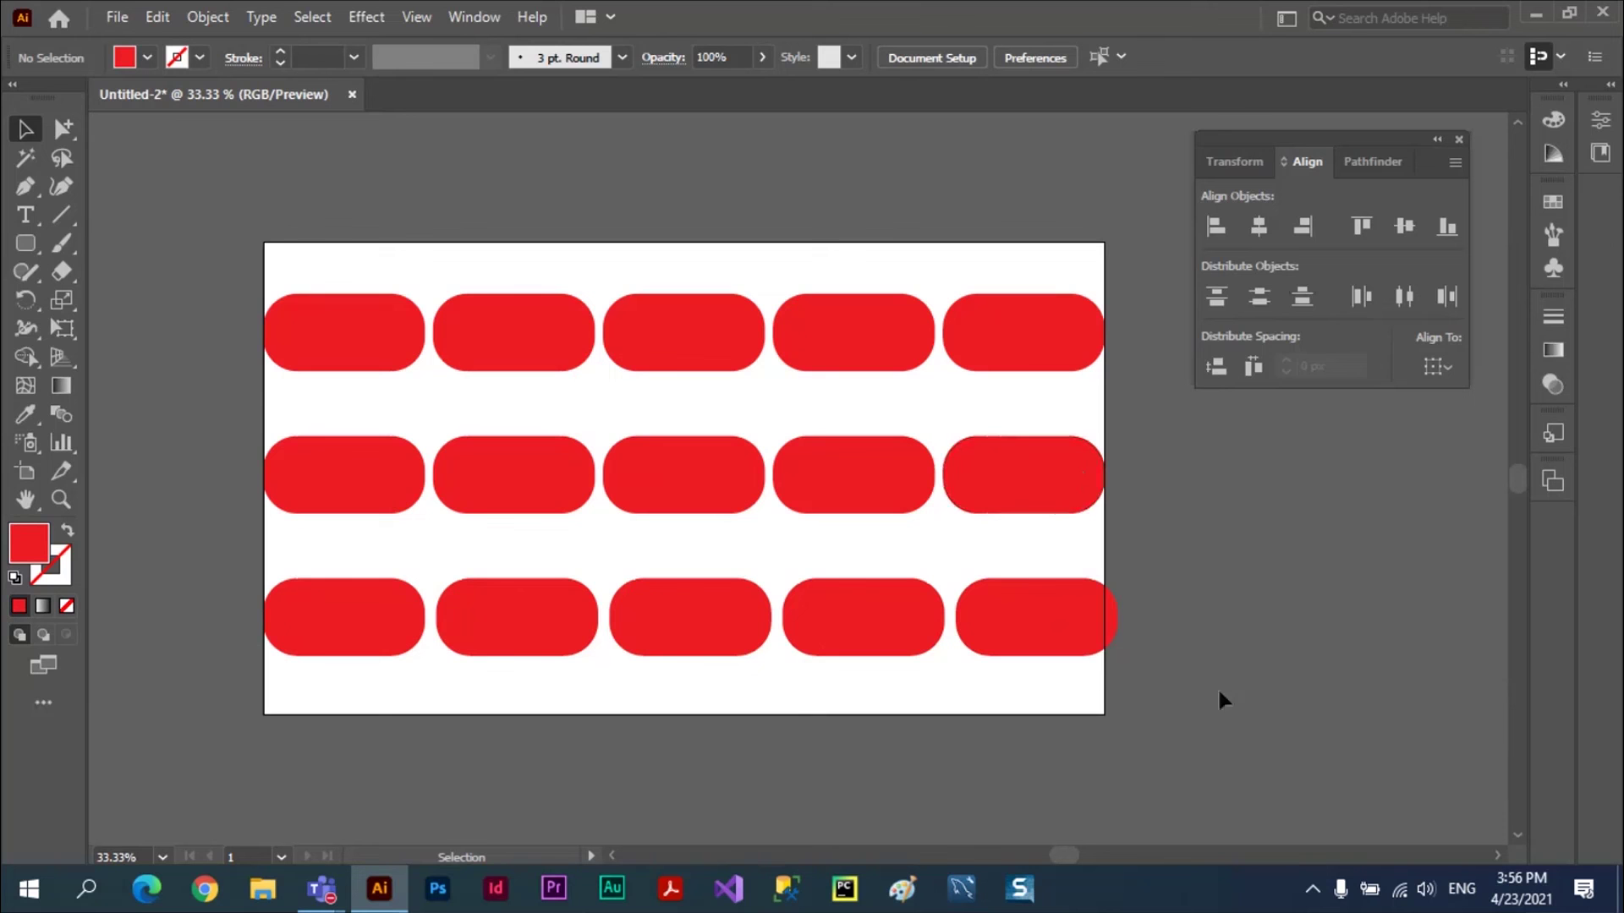
- Right-align the bottom-right pill under the middle row's rightmost pill
{"action": "left_click_drag", "start_coordinate": [1032, 525], "coordinate": [1012, 456]}
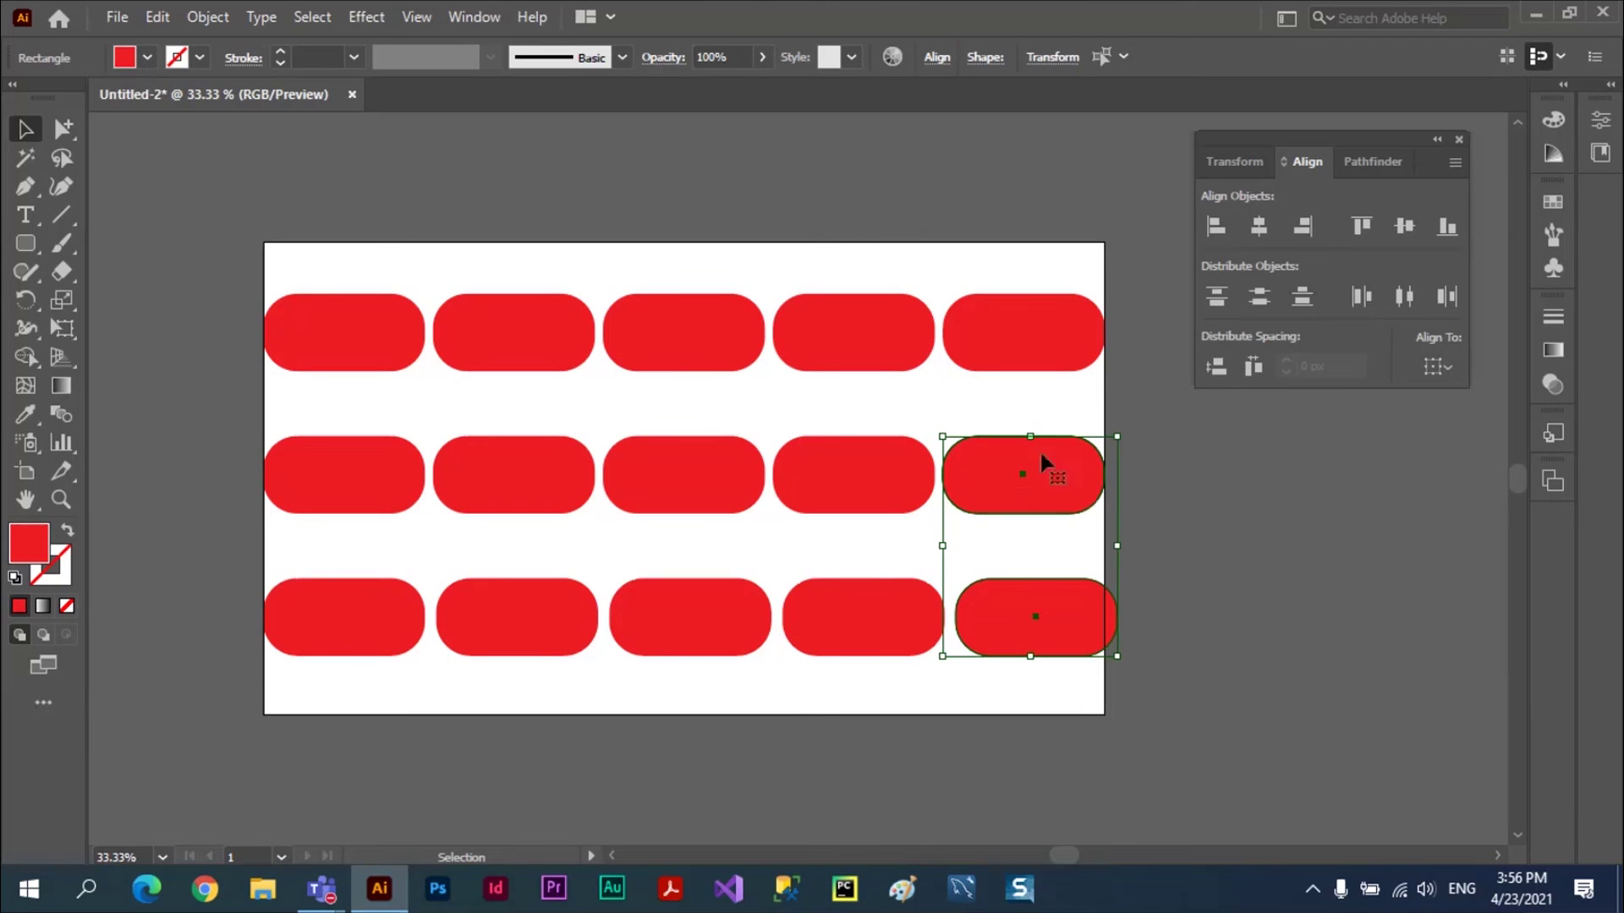
{"action": "left_click", "coordinate": [988, 499]}
{"action": "left_click", "coordinate": [1216, 227]}
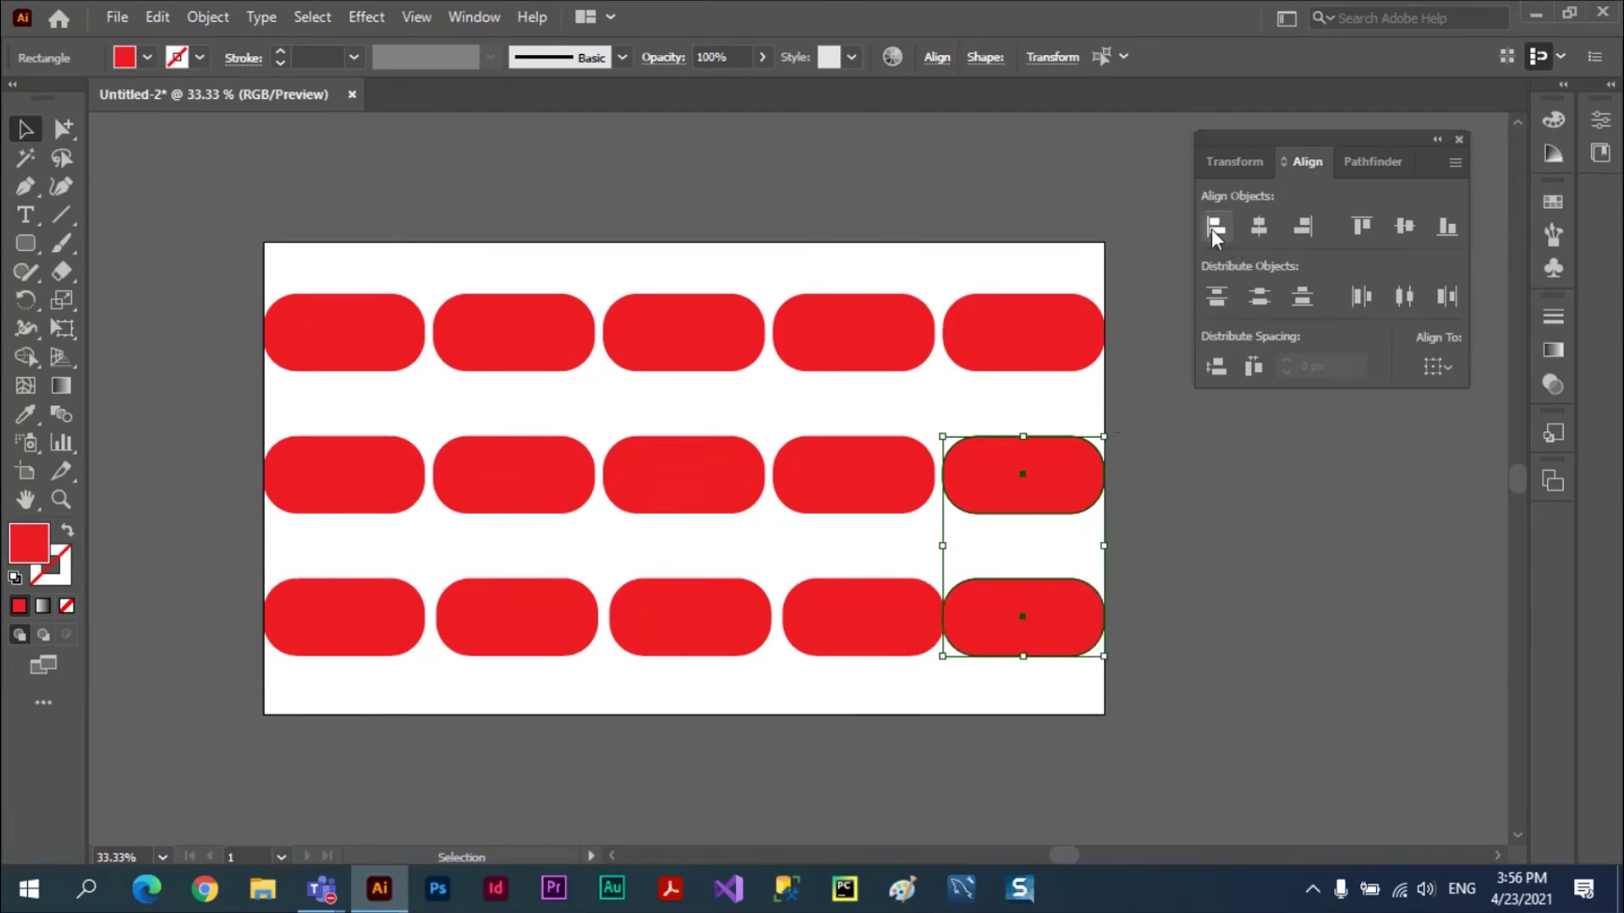
{"action": "left_click", "coordinate": [1028, 795]}
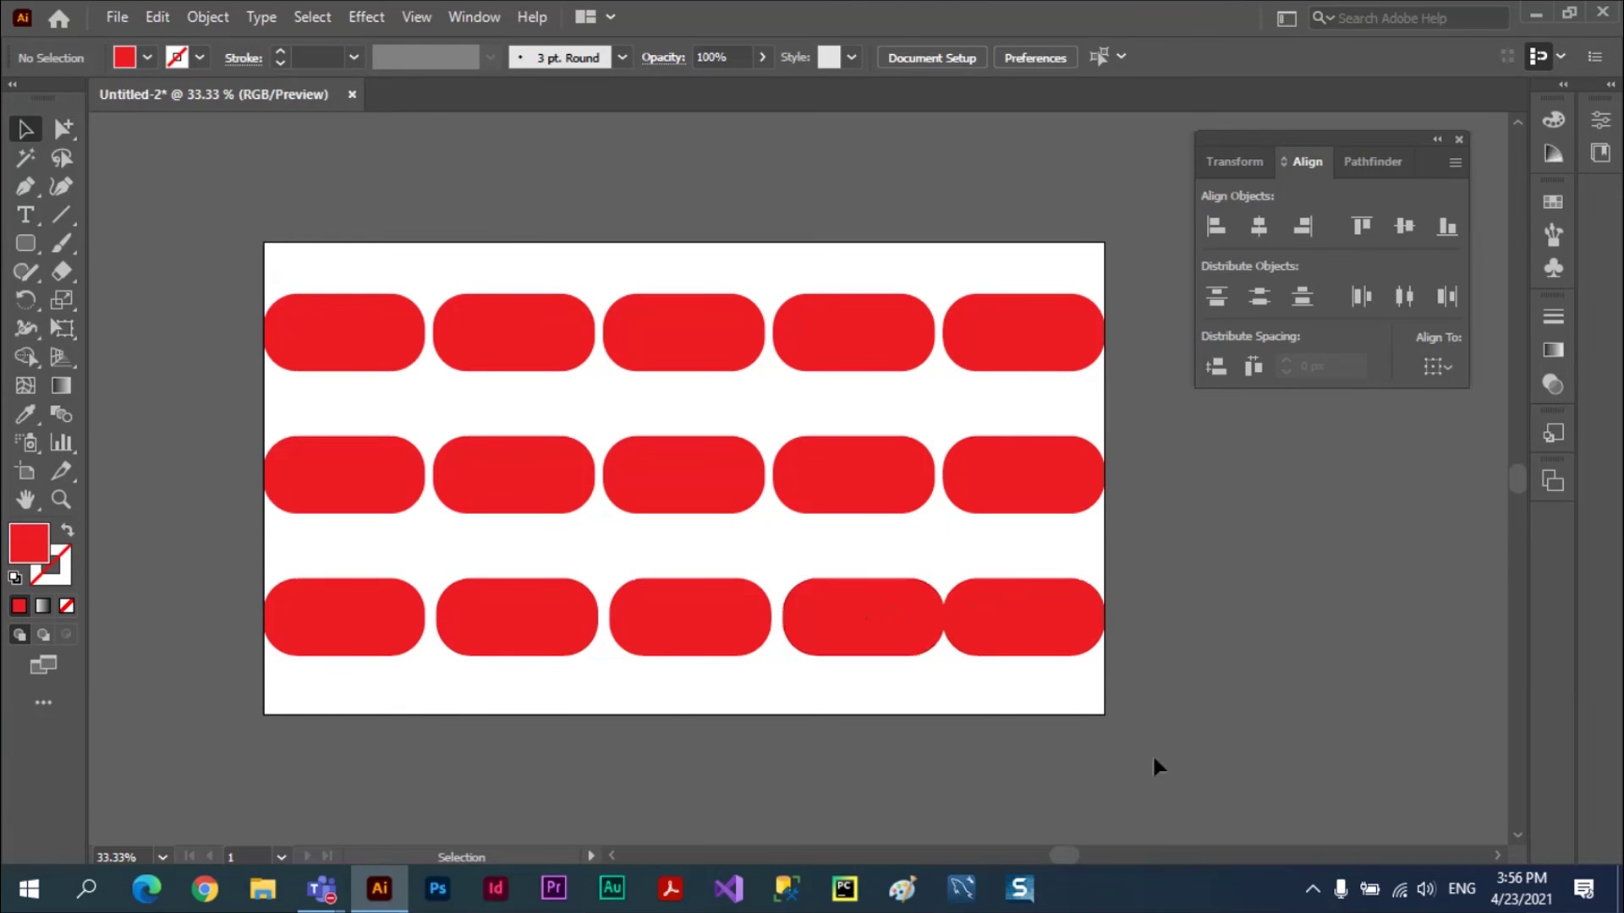
- Respace the five bottom-row pills evenly by their horizontal centres
{"action": "left_click_drag", "start_coordinate": [262, 569], "coordinate": [1091, 609]}
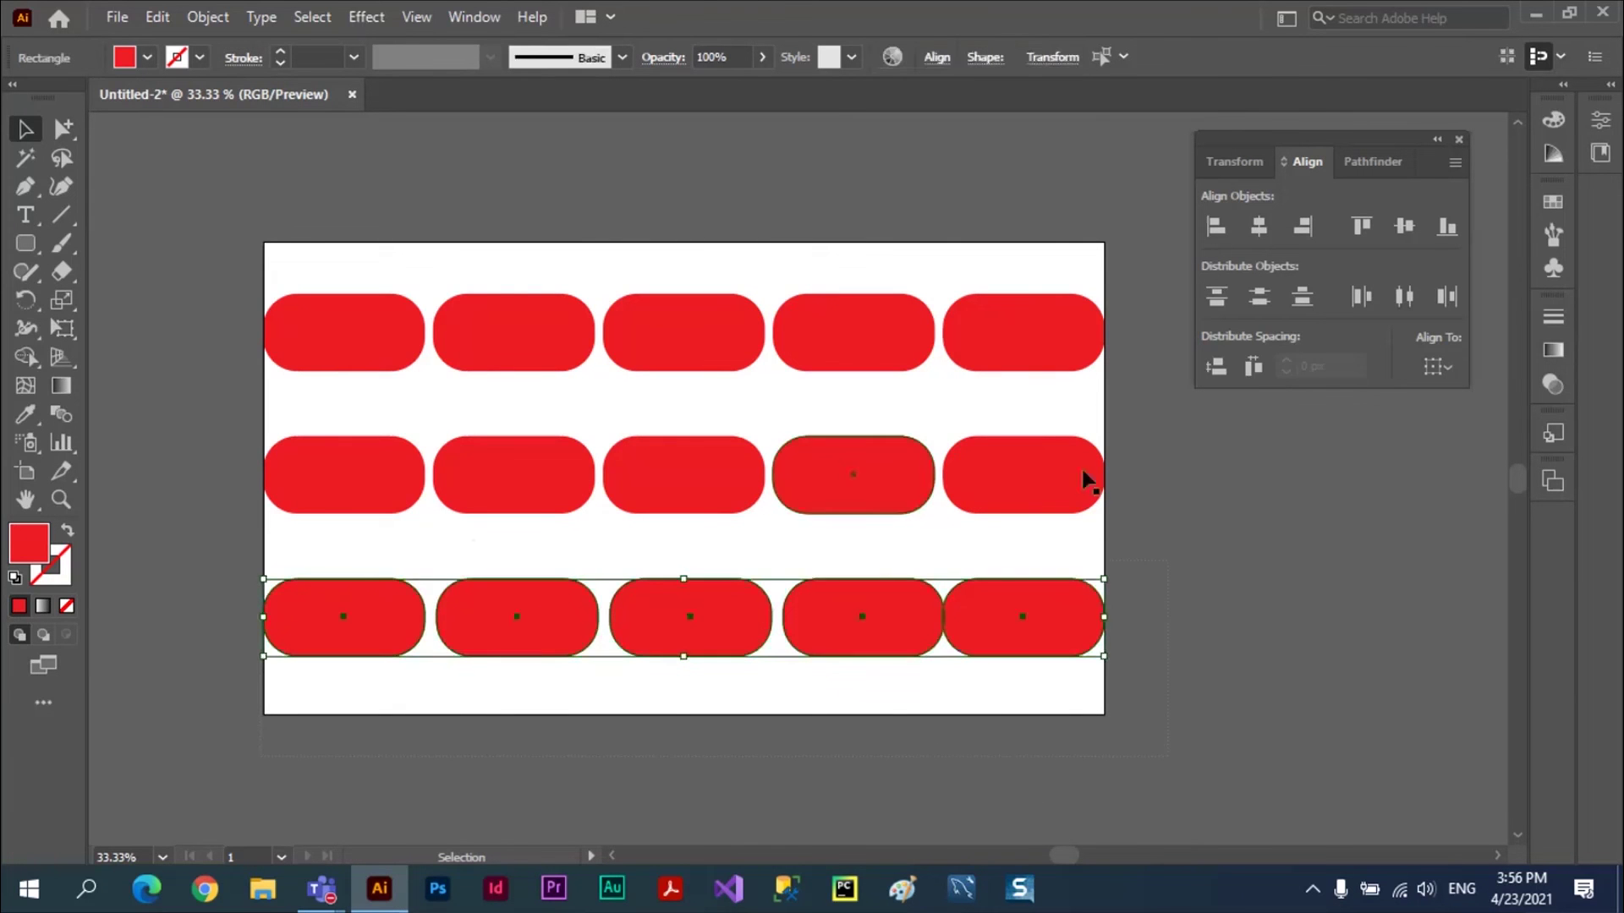
{"action": "left_click", "coordinate": [1404, 298]}
{"action": "left_click", "coordinate": [1211, 610]}
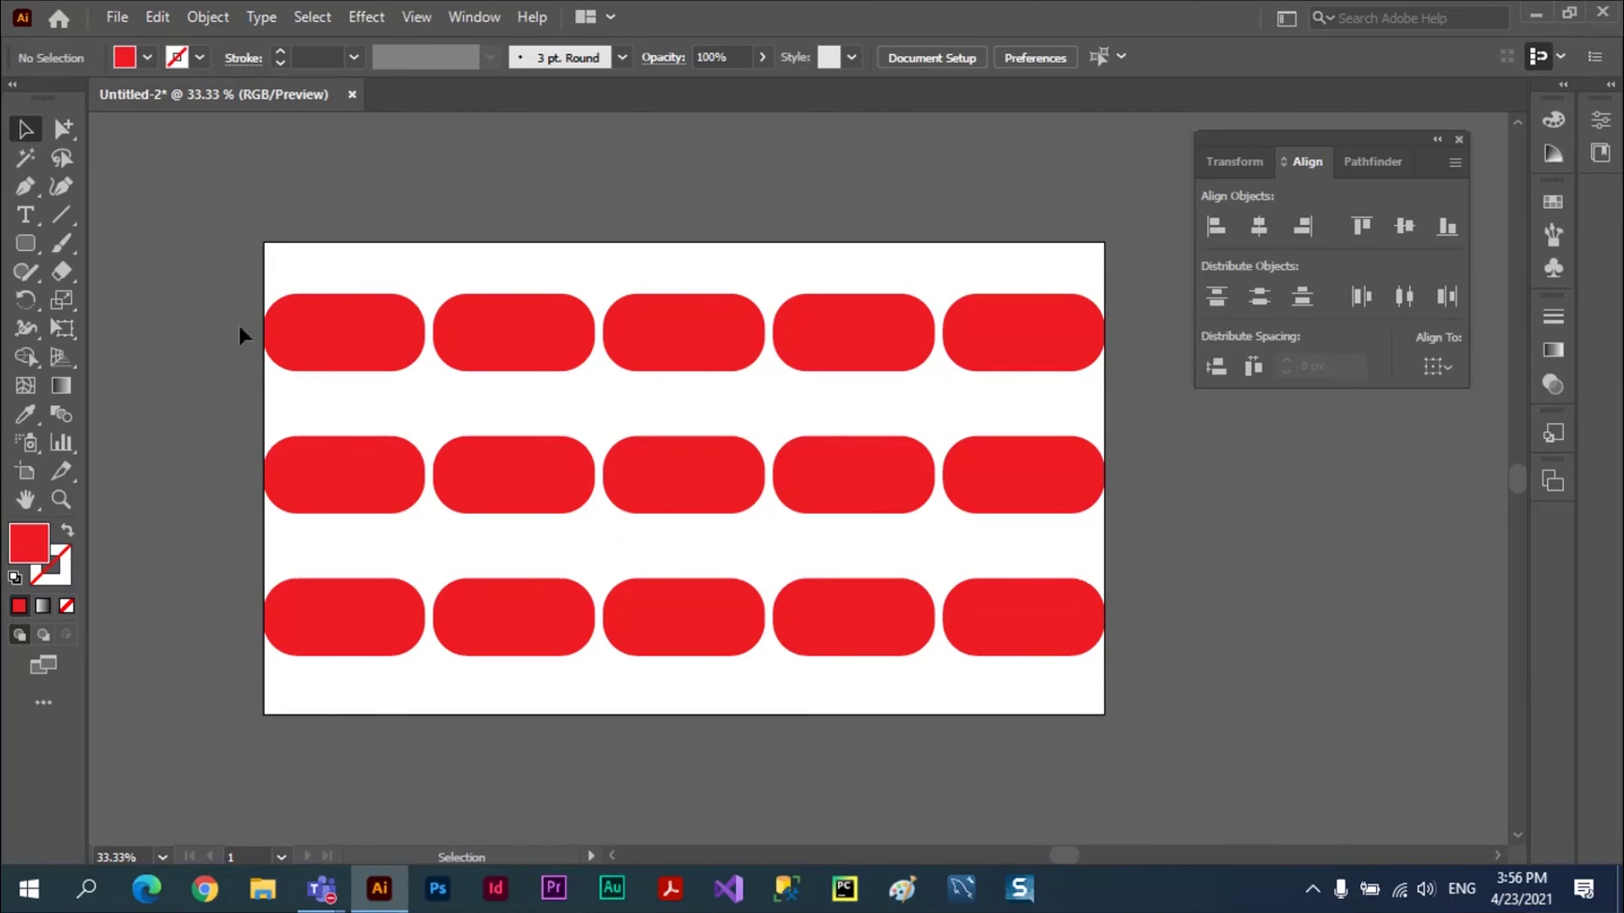
- Group all fifteen red pills and scale the group down slightly from a corner
{"action": "left_click_drag", "start_coordinate": [216, 259], "coordinate": [1125, 676]}
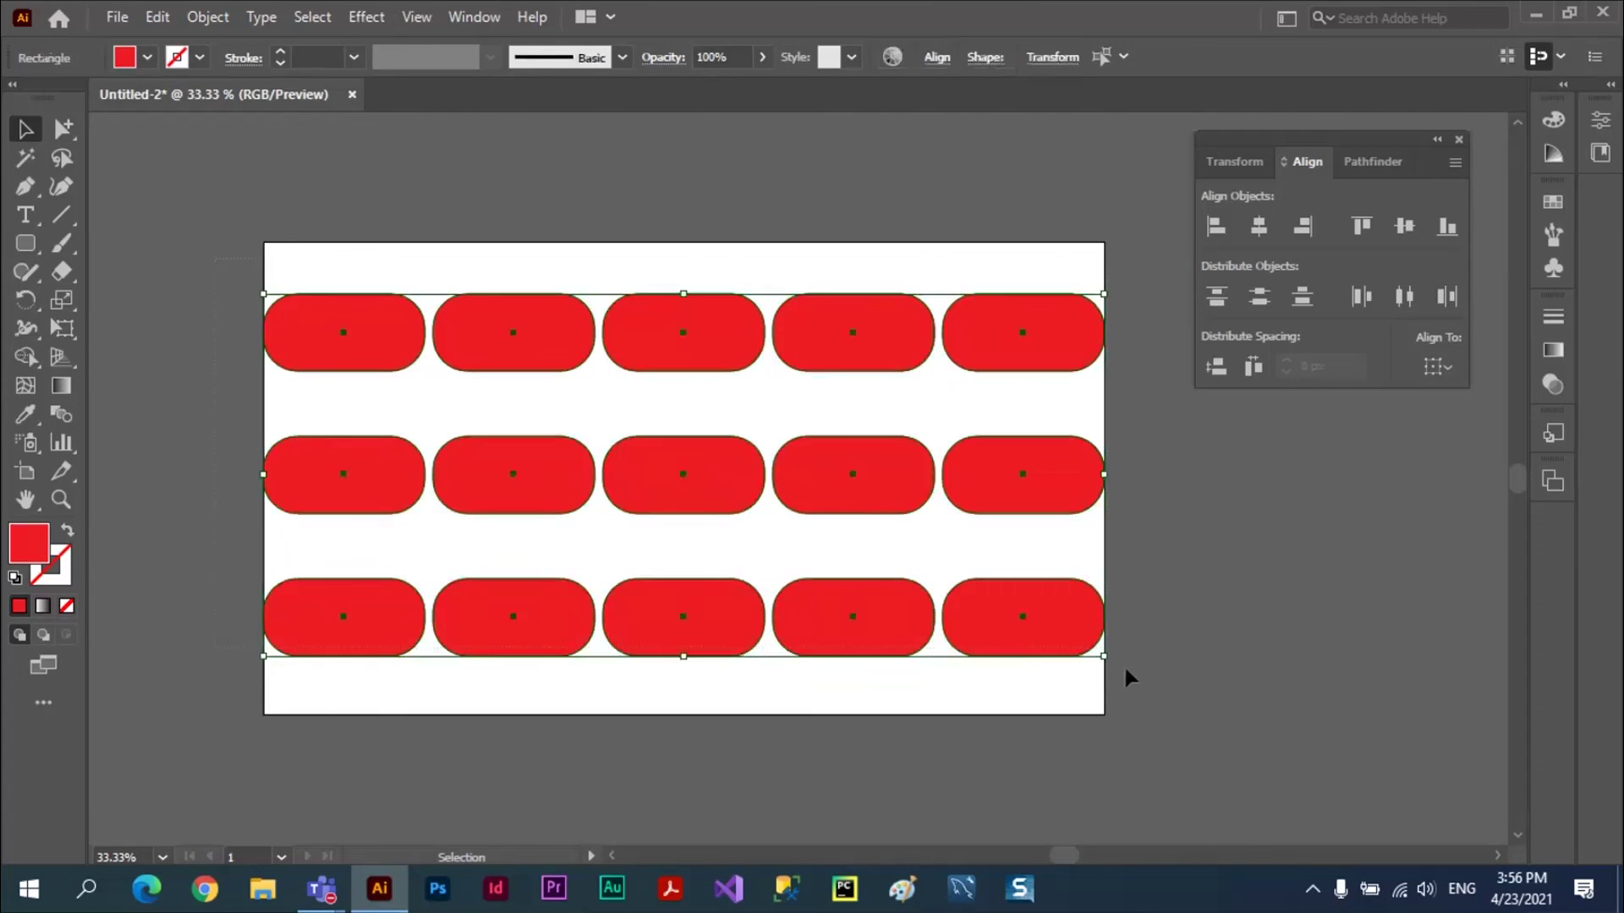
{"action": "left_click", "coordinate": [207, 17]}
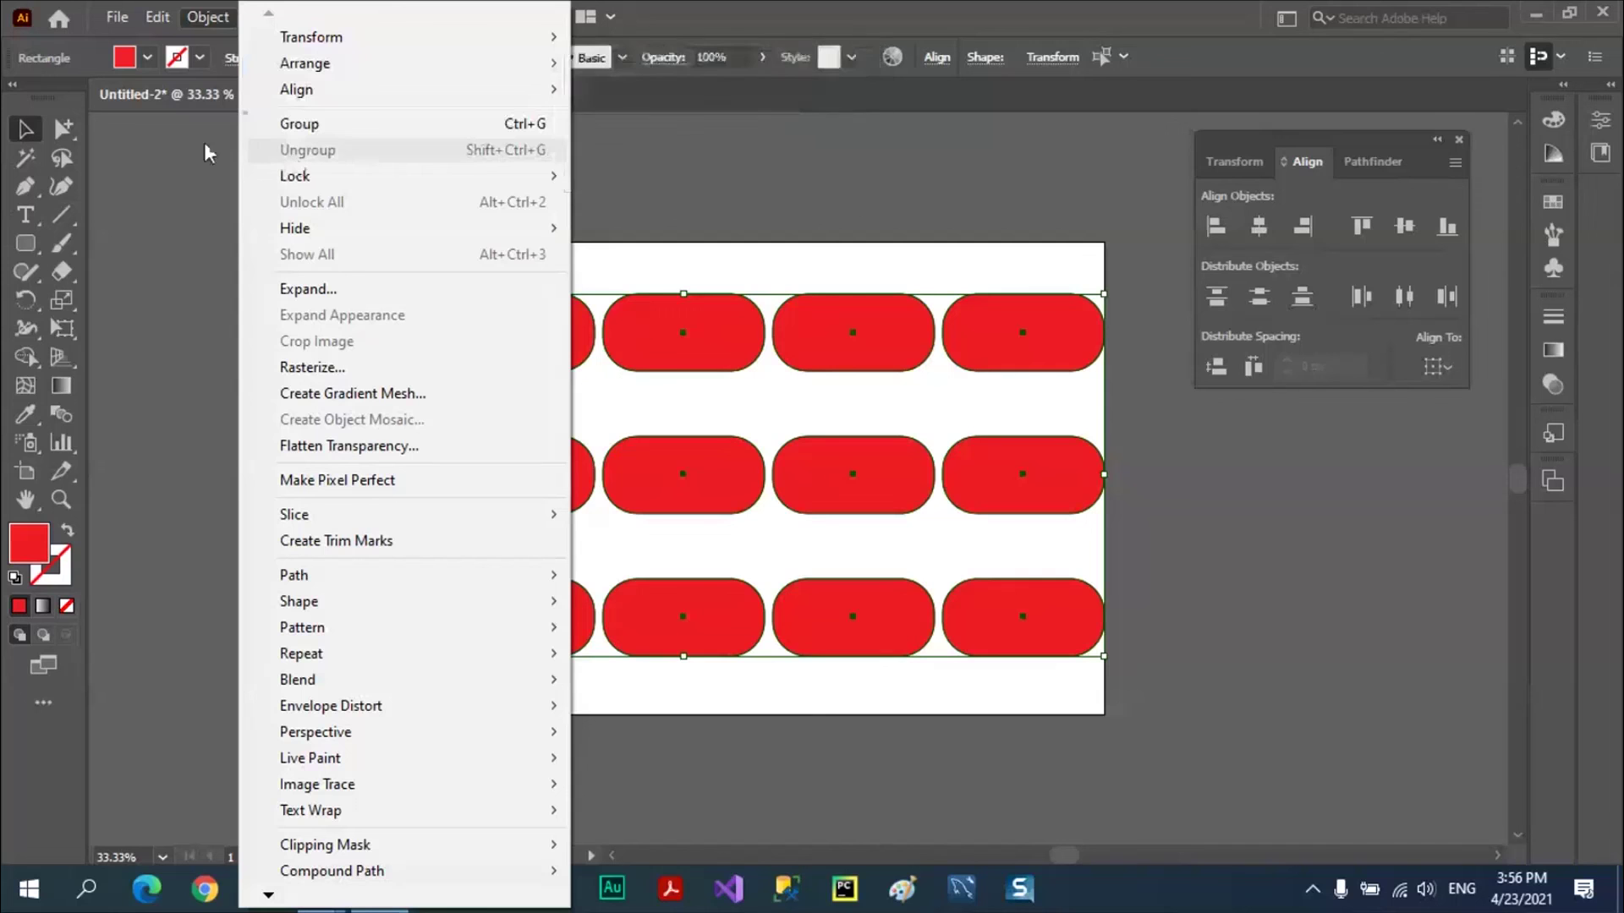
{"action": "left_click", "coordinate": [296, 123]}
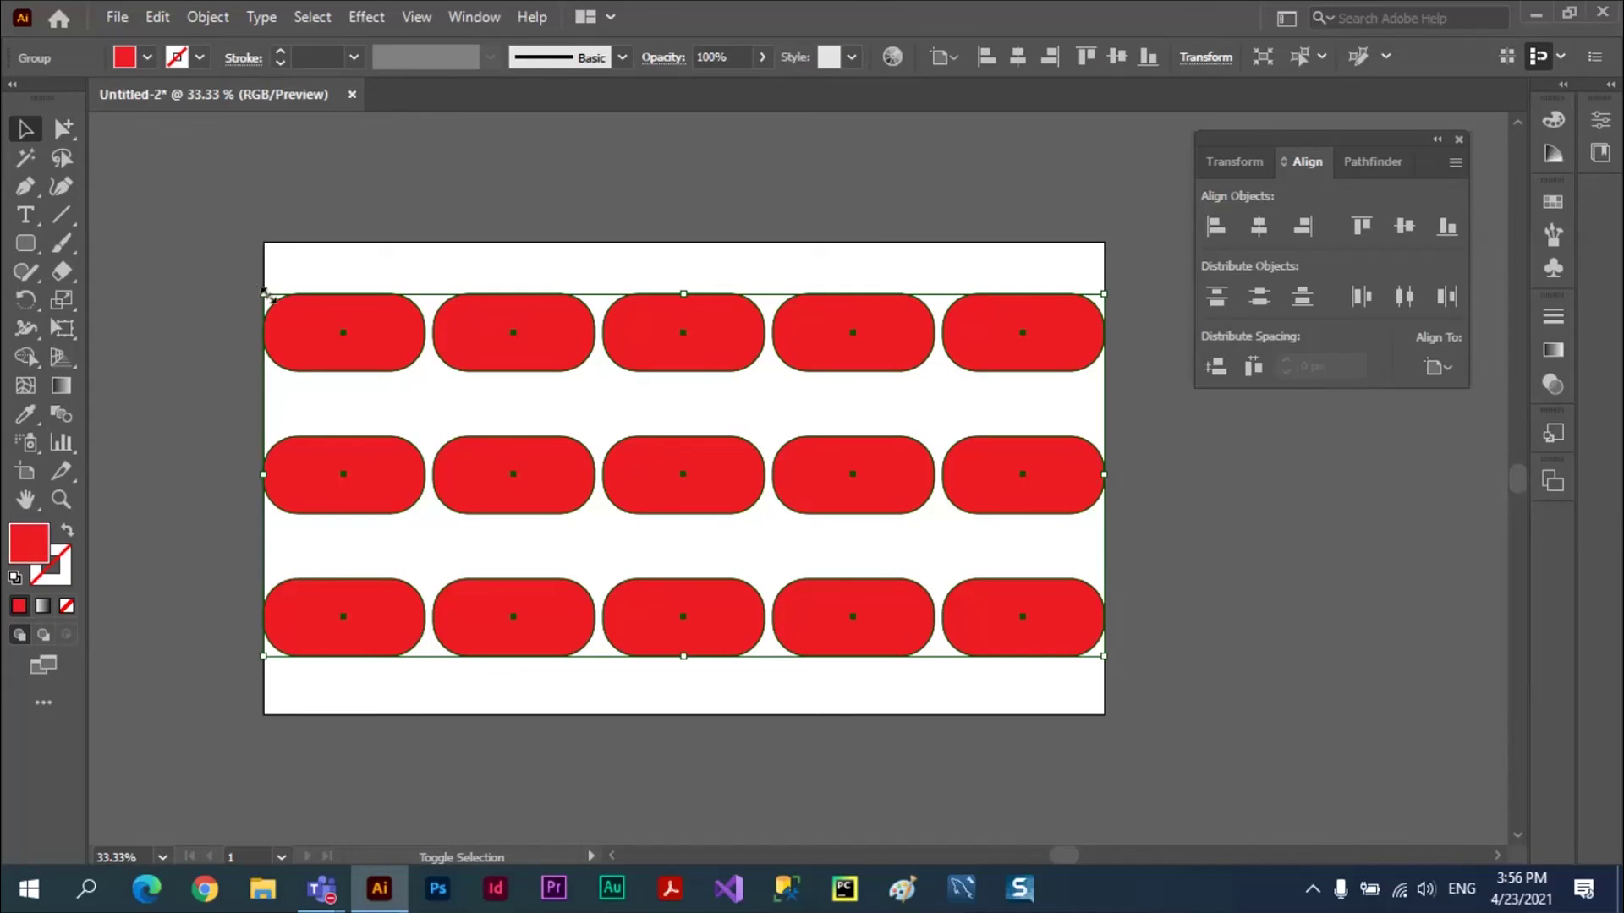
{"action": "left_click_drag", "start_coordinate": [265, 294], "coordinate": [401, 353]}
{"action": "left_click", "coordinate": [1086, 548]}
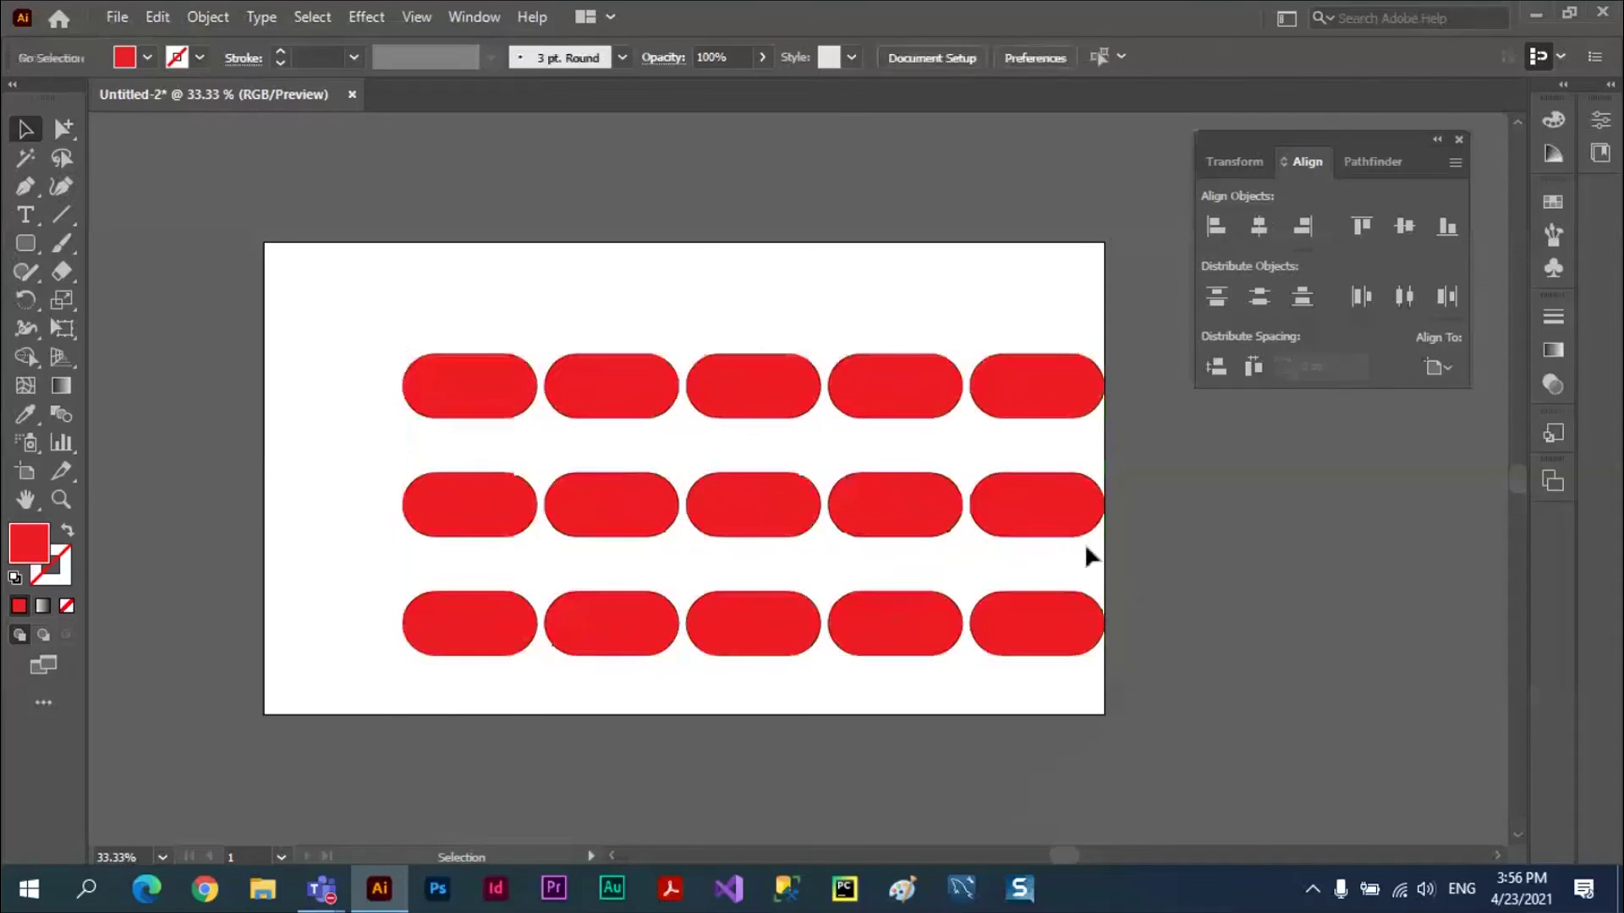
- Centre the pill group horizontally and vertically on the artboard
{"action": "left_click", "coordinate": [917, 385]}
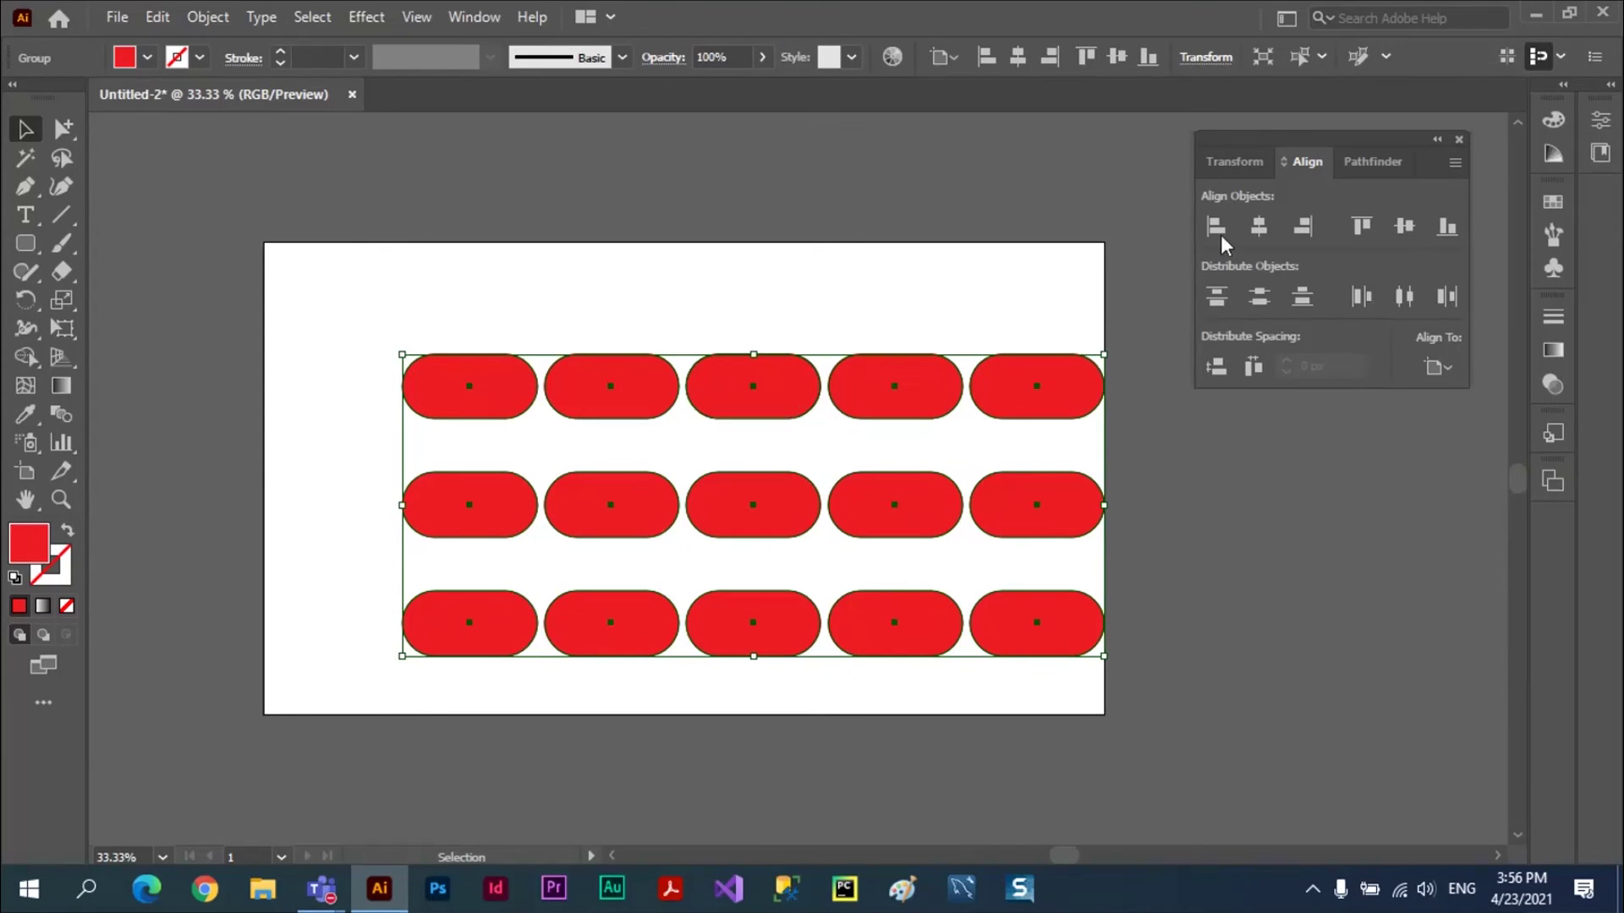
{"action": "left_click", "coordinate": [1260, 225]}
{"action": "left_click", "coordinate": [1406, 226]}
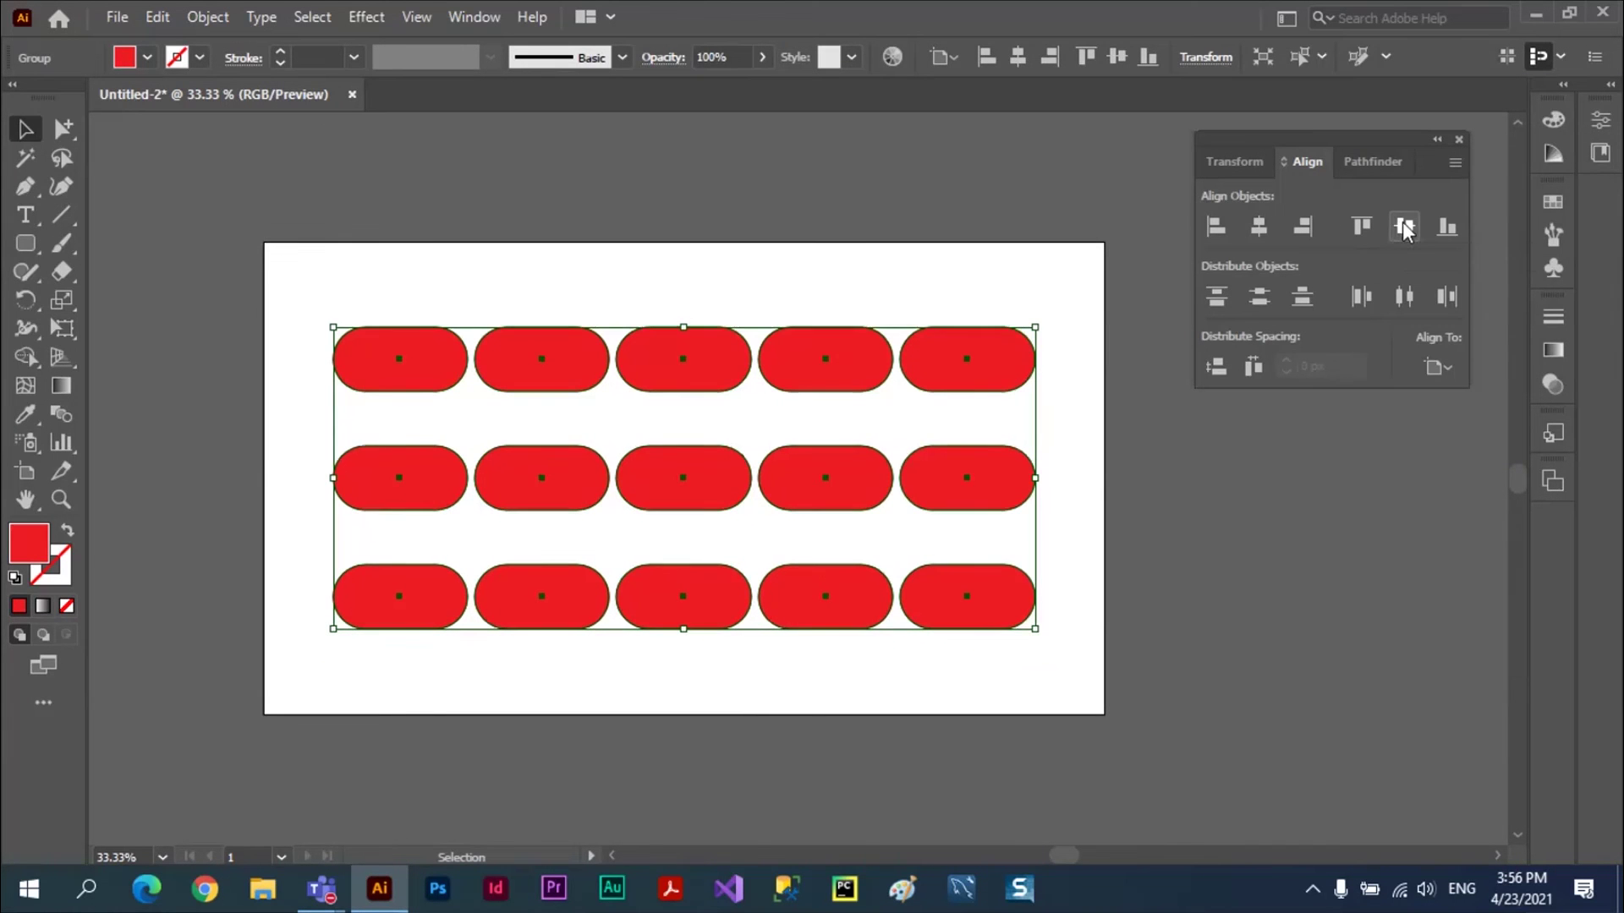
{"action": "left_click", "coordinate": [1020, 429]}
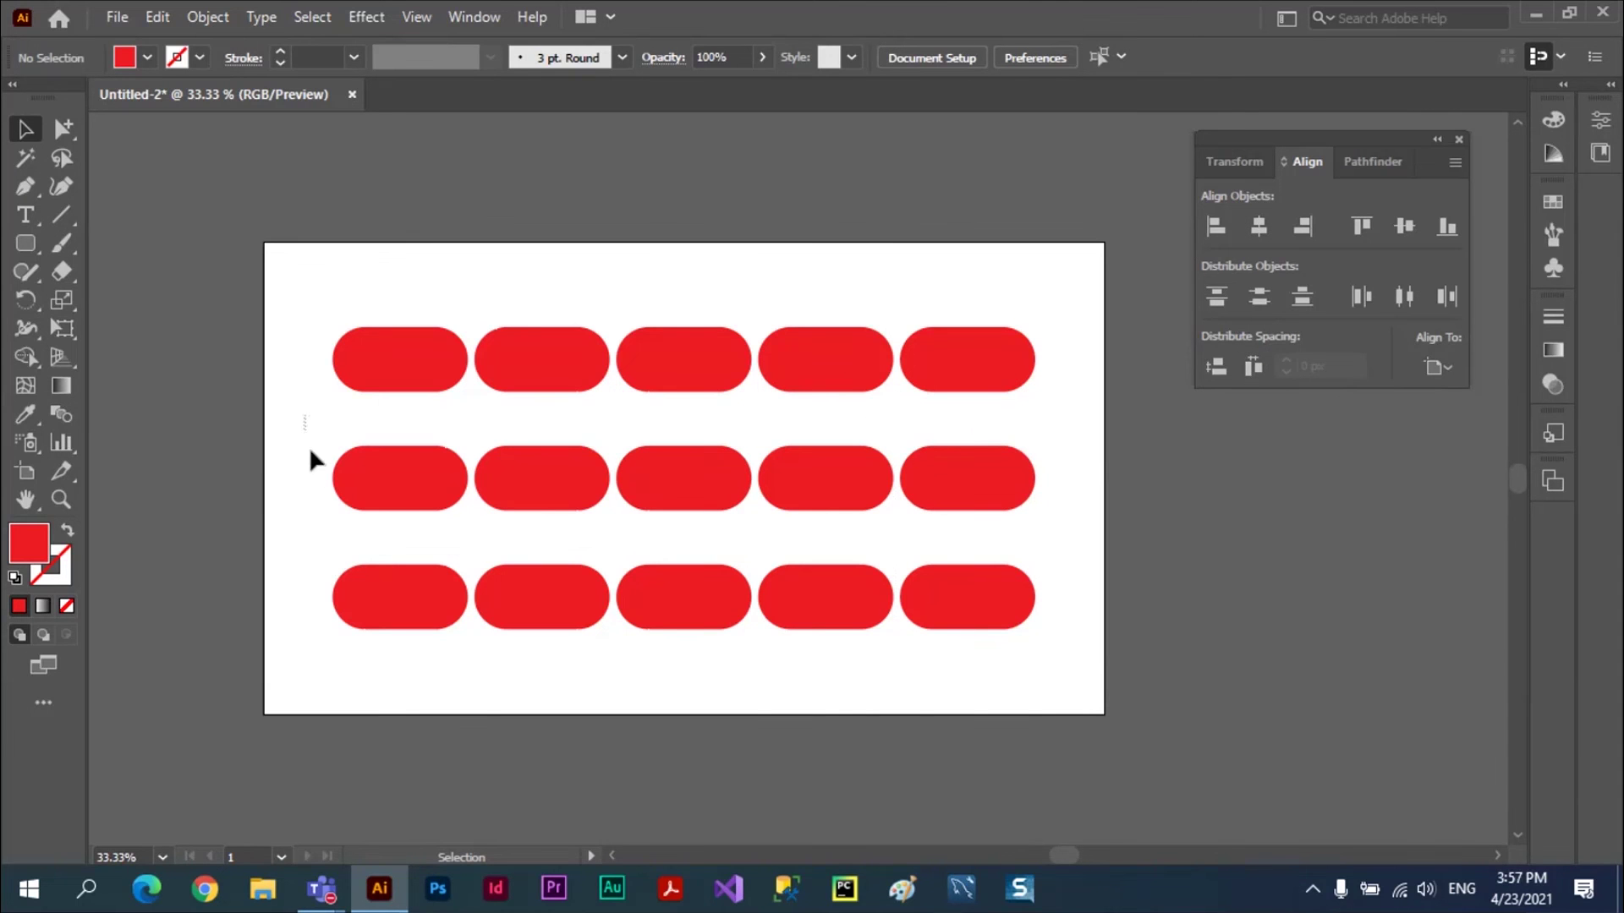
{"action": "left_click_drag", "start_coordinate": [310, 451], "coordinate": [1041, 680]}
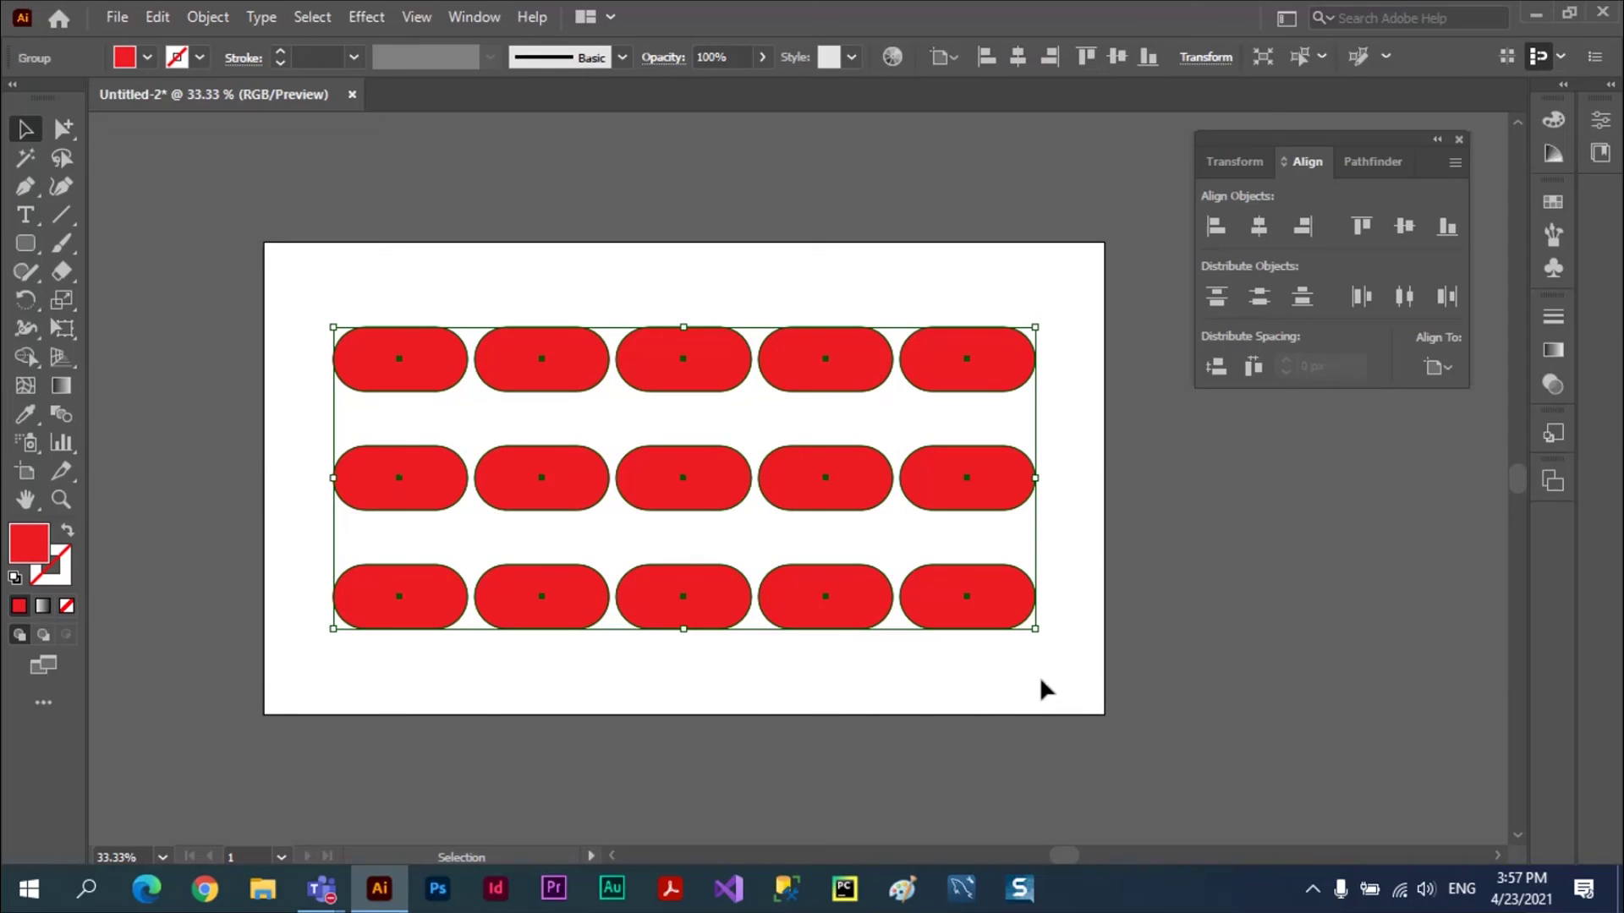
{"action": "left_click", "coordinate": [1063, 657]}
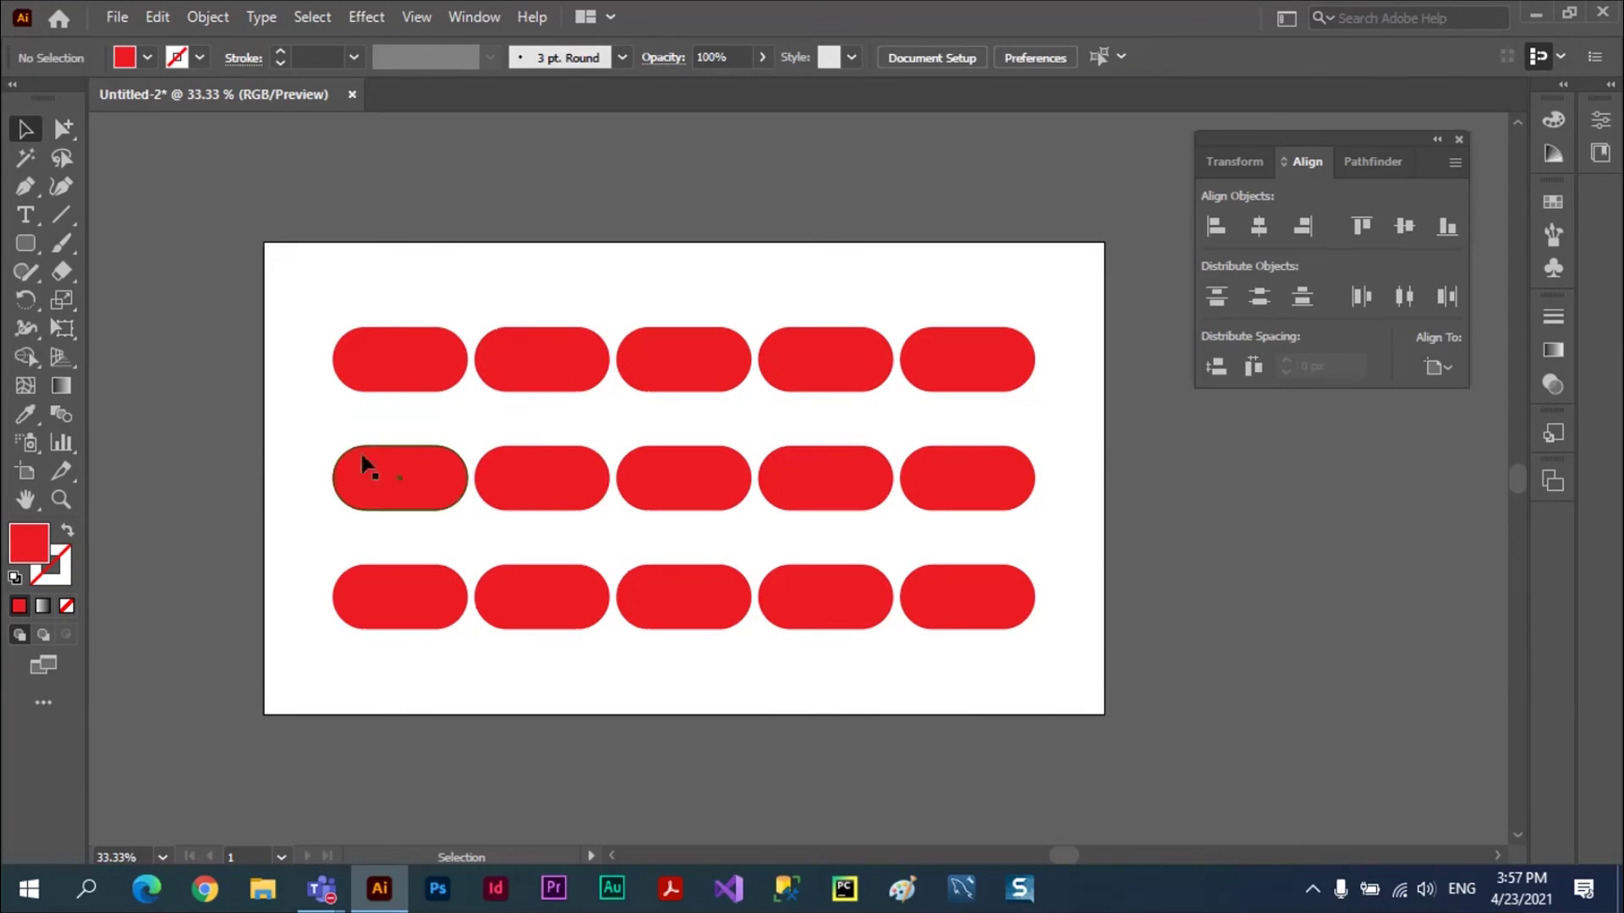
- Delete the pill grid and draw a single new red rounded-rectangle pill
{"action": "left_click_drag", "start_coordinate": [319, 305], "coordinate": [1087, 707]}
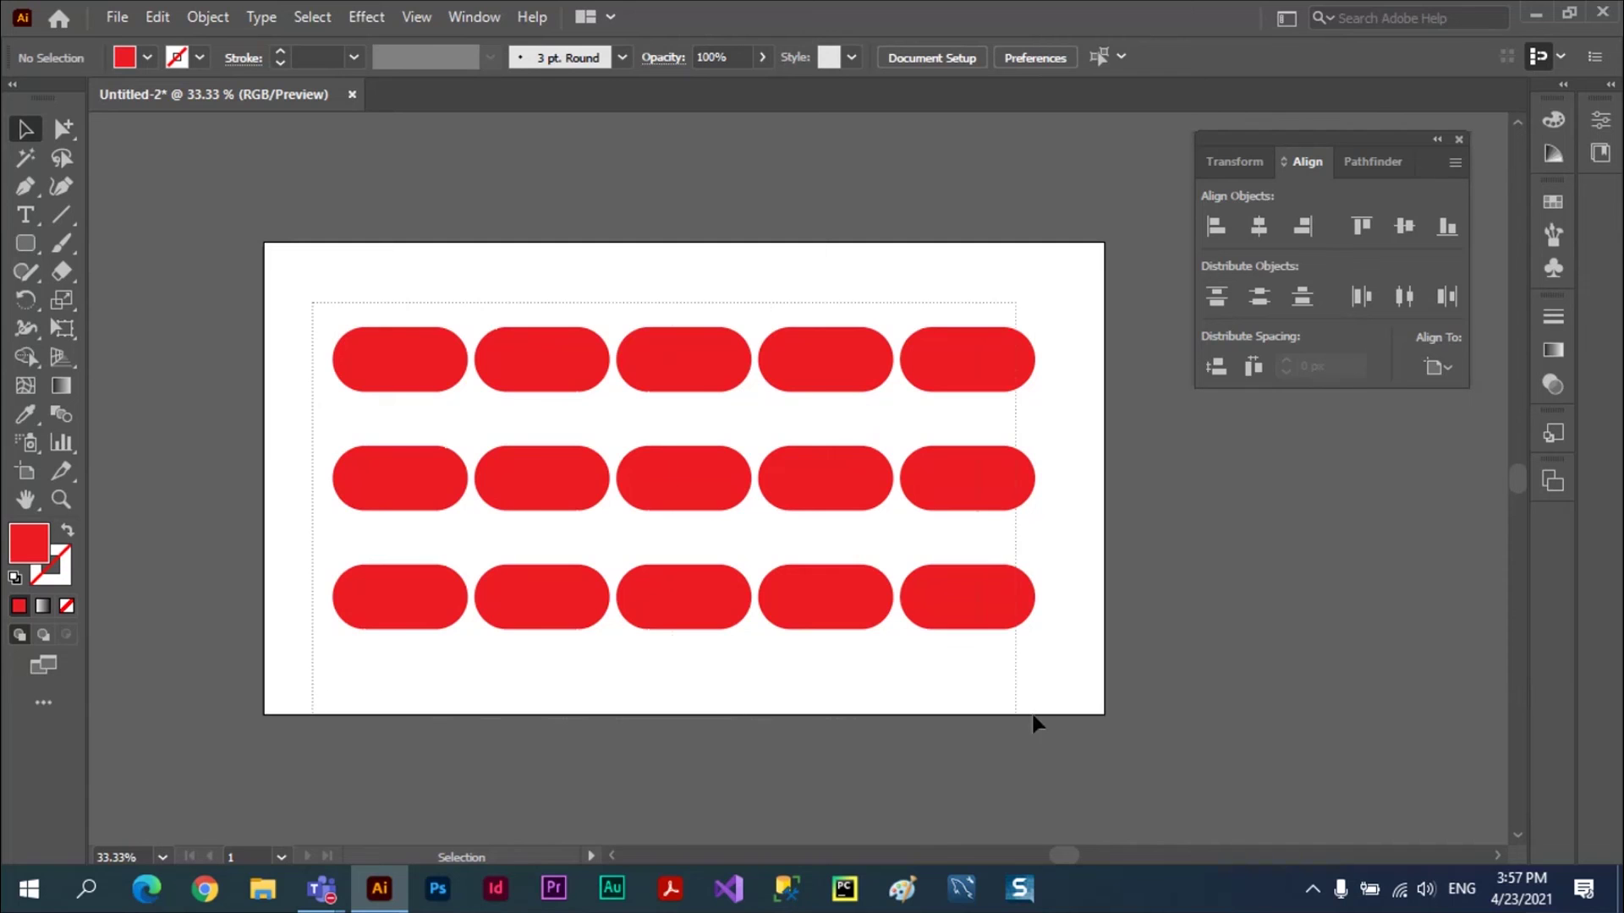
{"action": "key", "text": "Delete"}
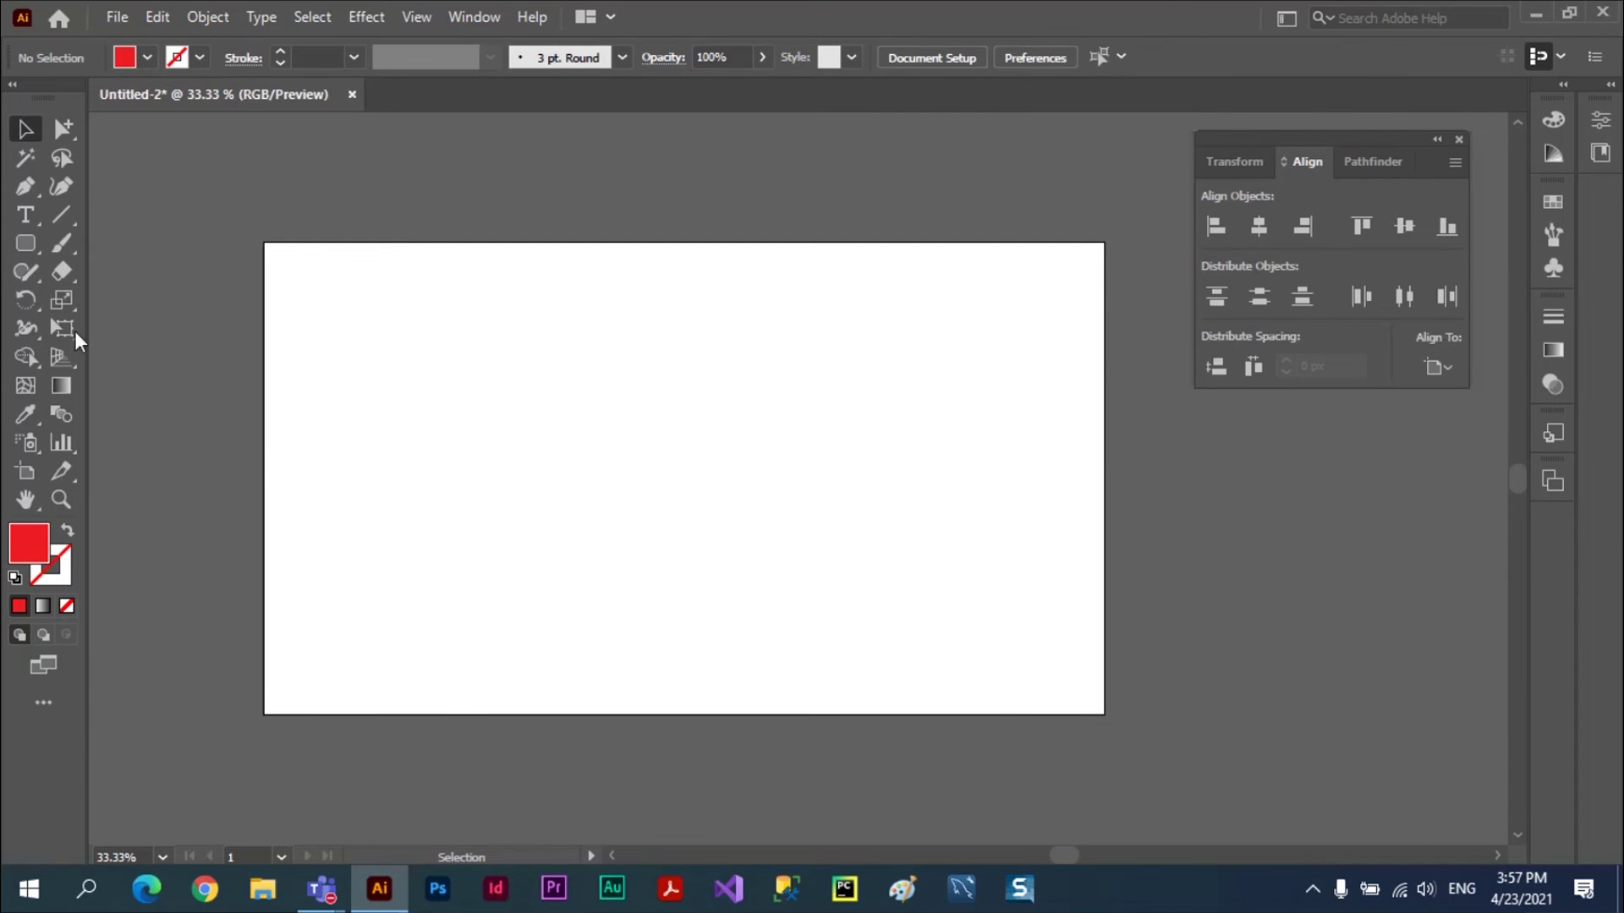
{"action": "left_click", "coordinate": [27, 245]}
{"action": "mouse_move", "coordinate": [343, 338]}
{"action": "left_mouse_down"}
{"action": "mouse_move", "coordinate": [444, 395]}
{"action": "mouse_move", "coordinate": [554, 390]}
{"action": "mouse_move", "coordinate": [597, 412]}
{"action": "left_mouse_up"}
{"action": "key", "text": "Delete"}
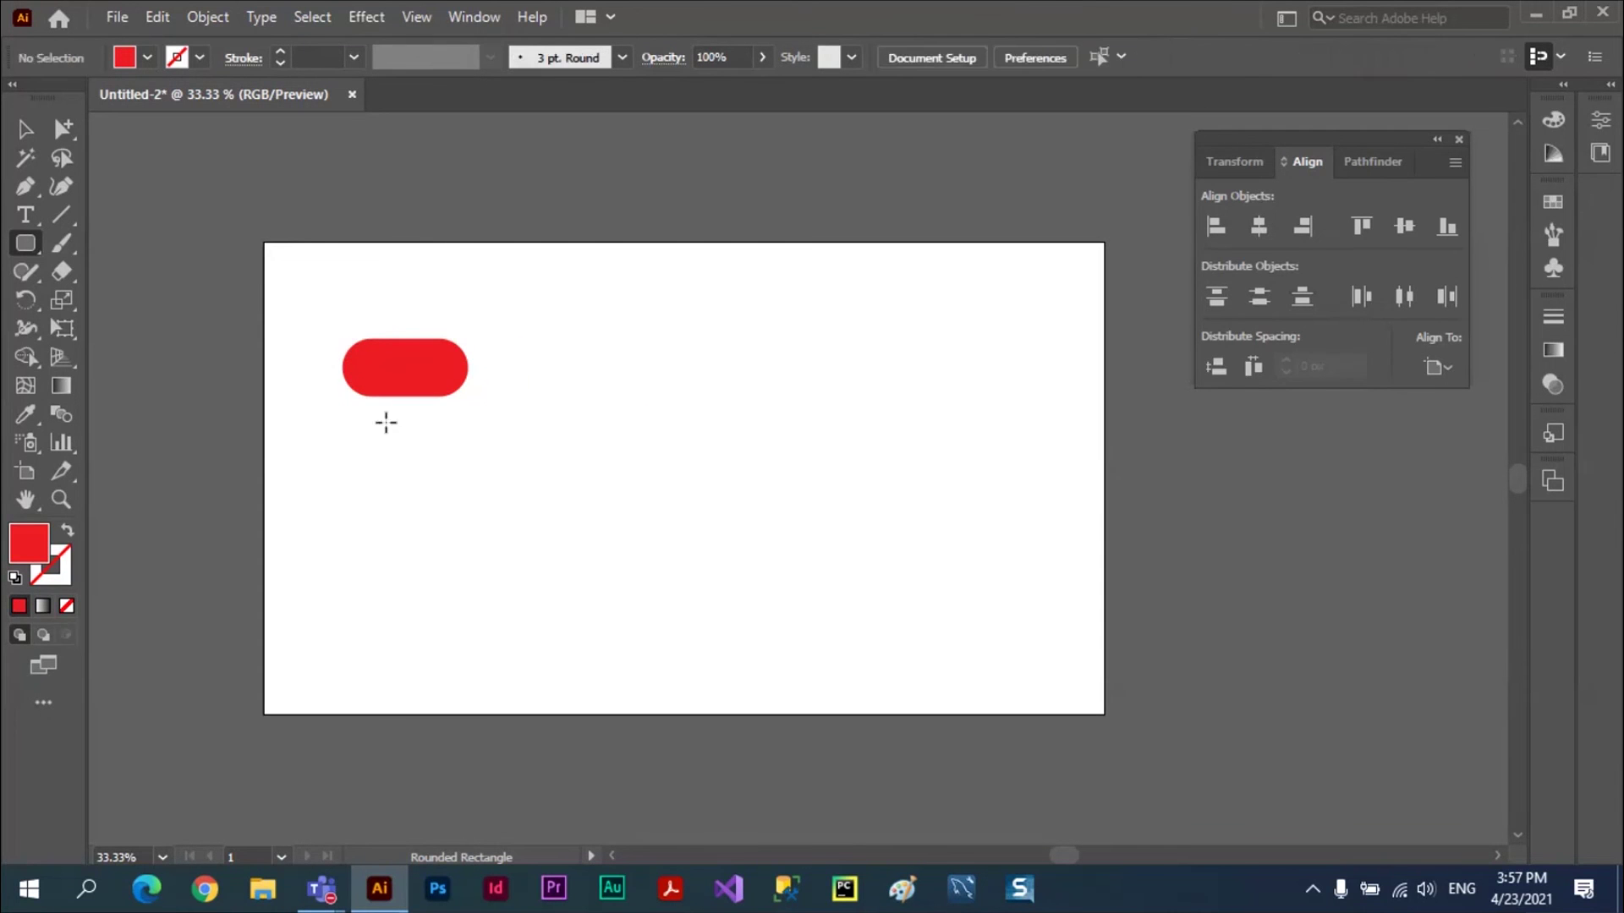
{"action": "key", "text": "v"}
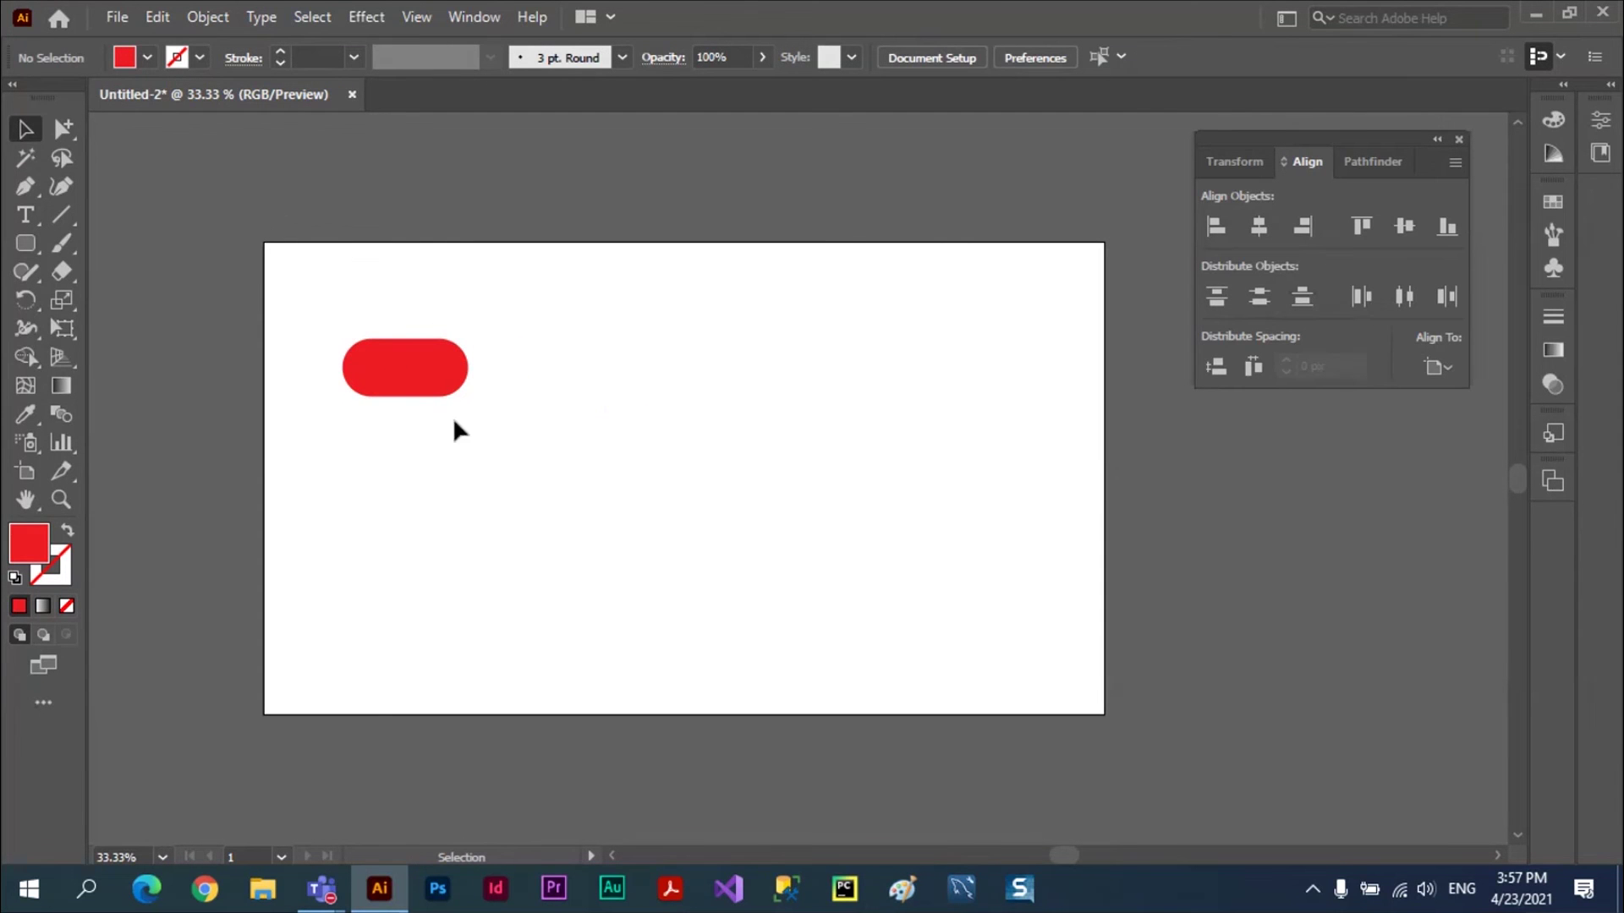
- Alt-drag copies of the pill into a row of five pills
{"action": "left_click_drag", "start_coordinate": [432, 392], "coordinate": [754, 373]}
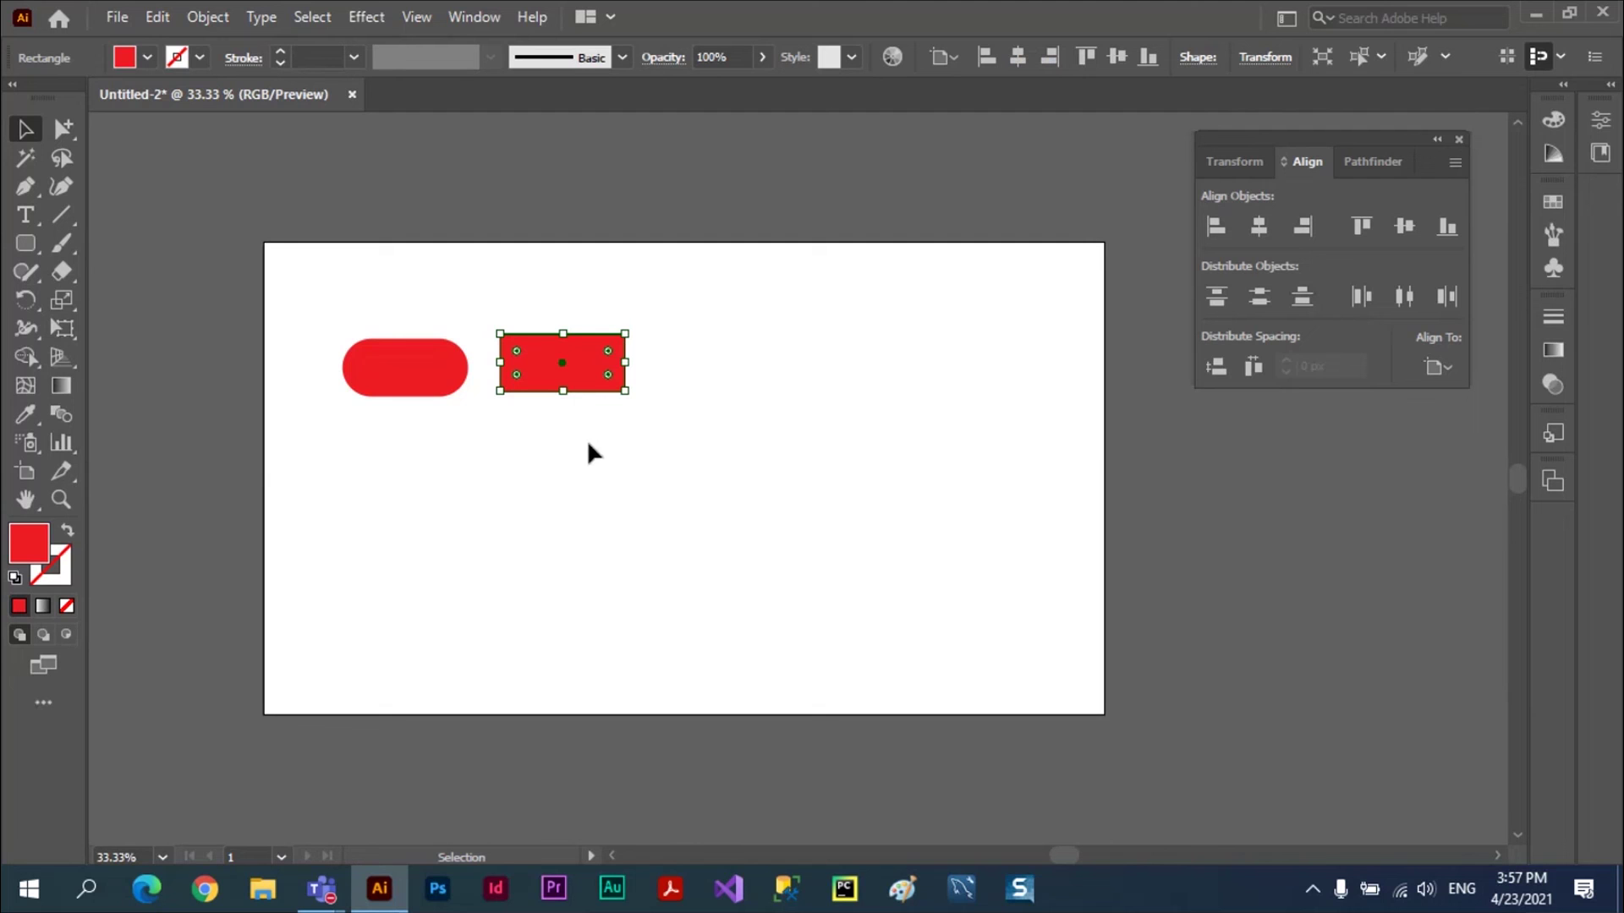
{"action": "left_click_drag", "start_coordinate": [592, 391], "coordinate": [768, 398]}
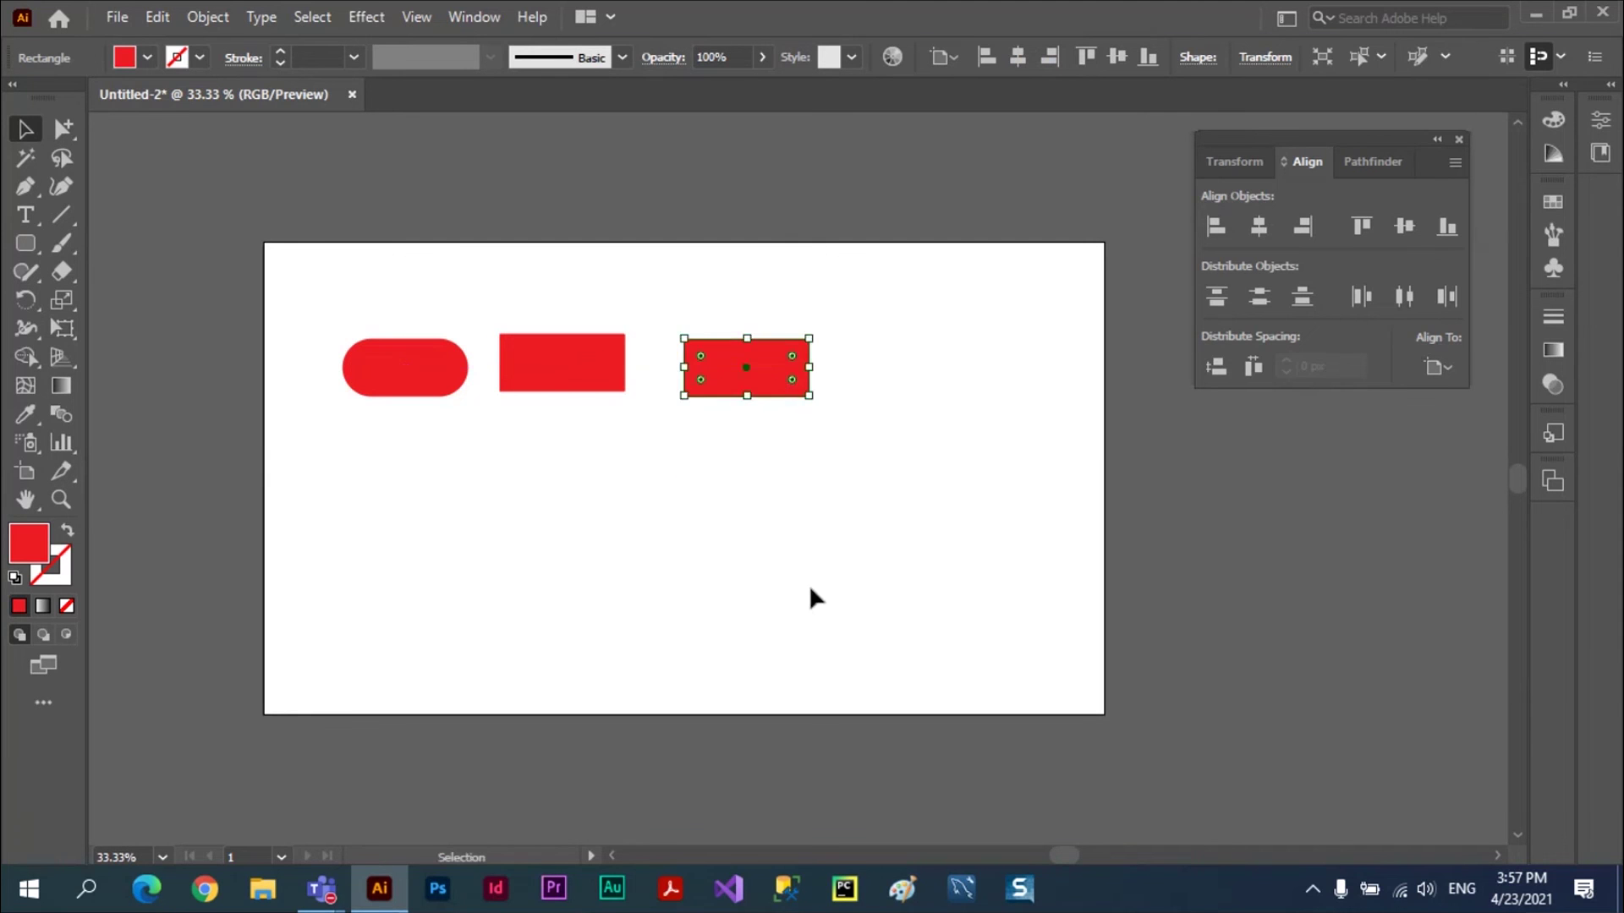
{"action": "key", "text": "ctrl+z"}
{"action": "key", "text": "ctrl+z"}
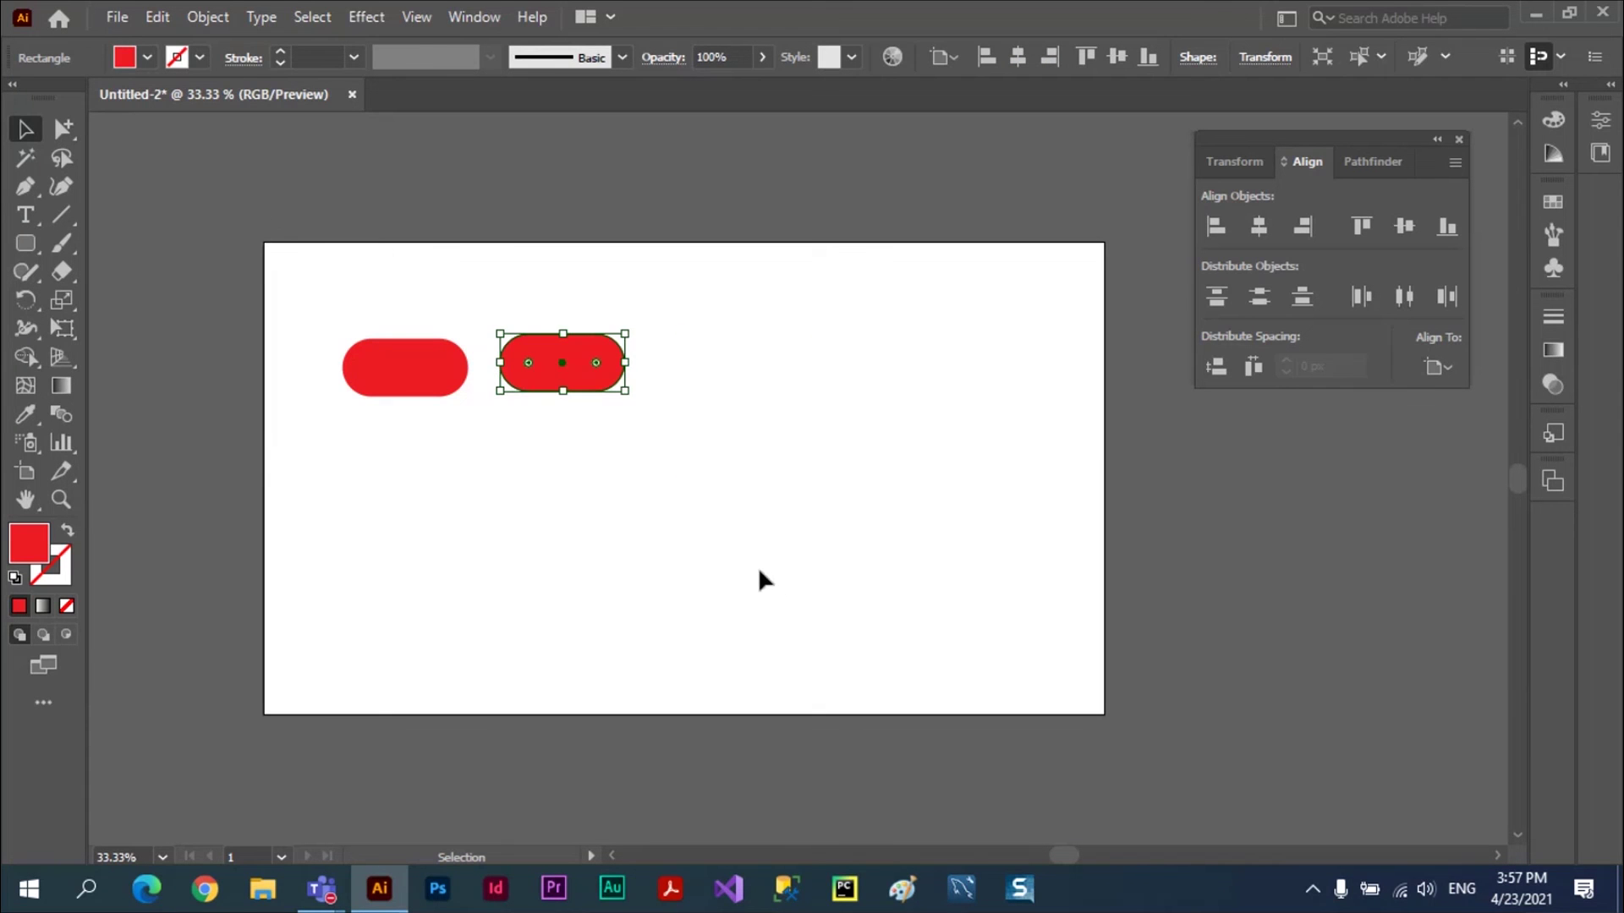
{"action": "left_click", "coordinate": [759, 572]}
{"action": "left_click", "coordinate": [598, 385]}
{"action": "mouse_move", "coordinate": [597, 385]}
{"action": "left_mouse_down"}
{"action": "mouse_move", "coordinate": [951, 385]}
{"action": "mouse_move", "coordinate": [1091, 406]}
{"action": "left_mouse_up"}
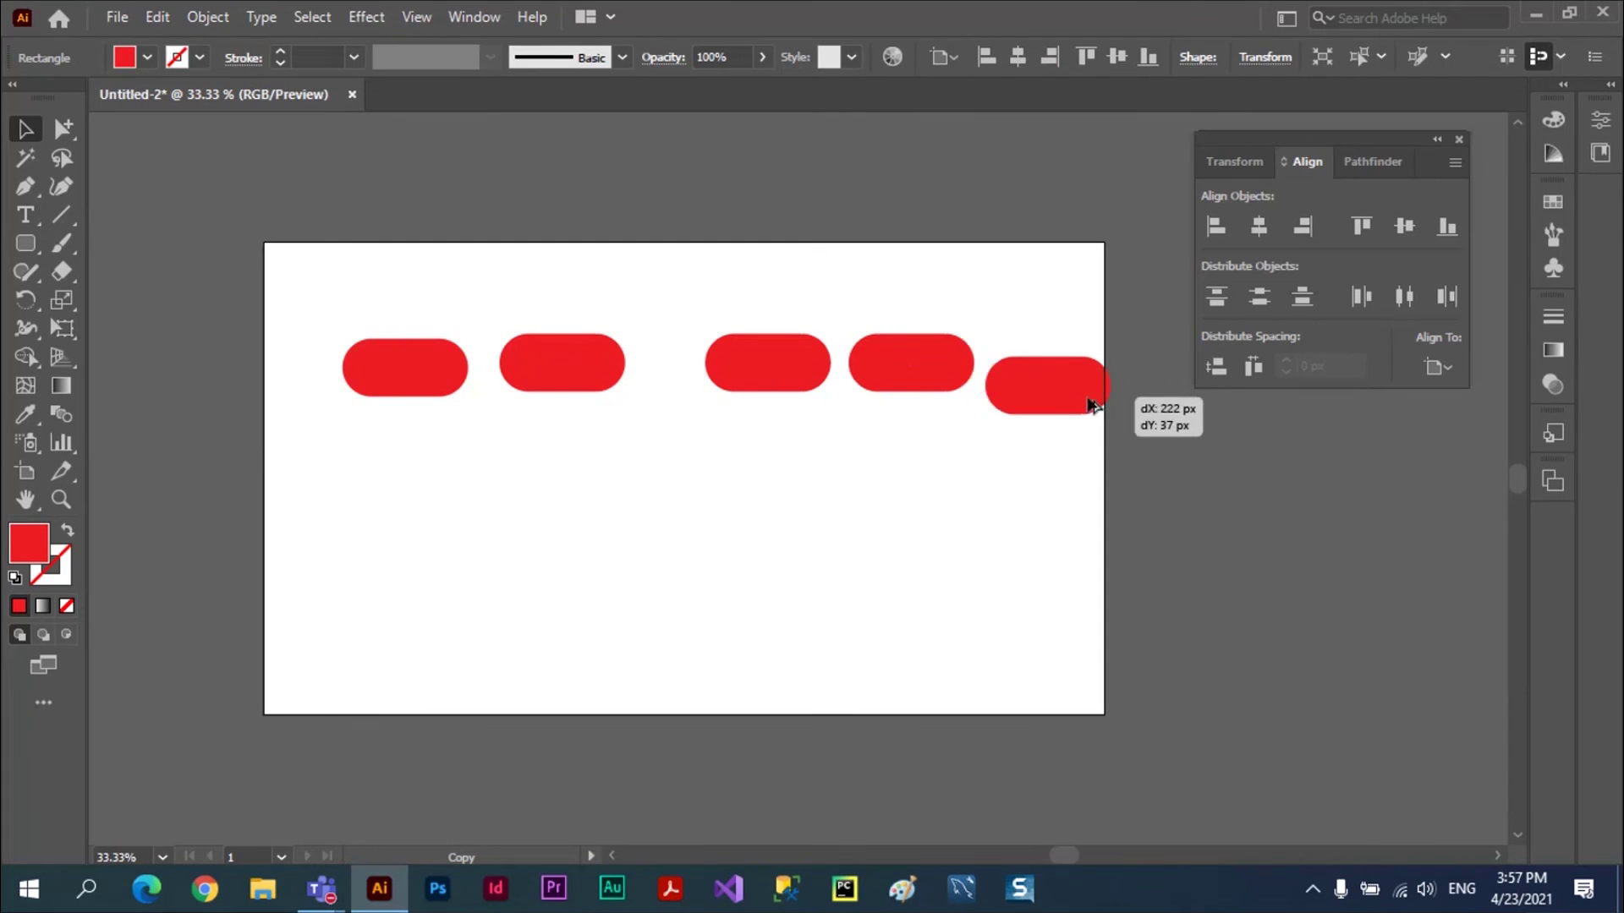
- Give pills two through five different widths, then top-align all five pills
{"action": "left_click", "coordinate": [598, 364]}
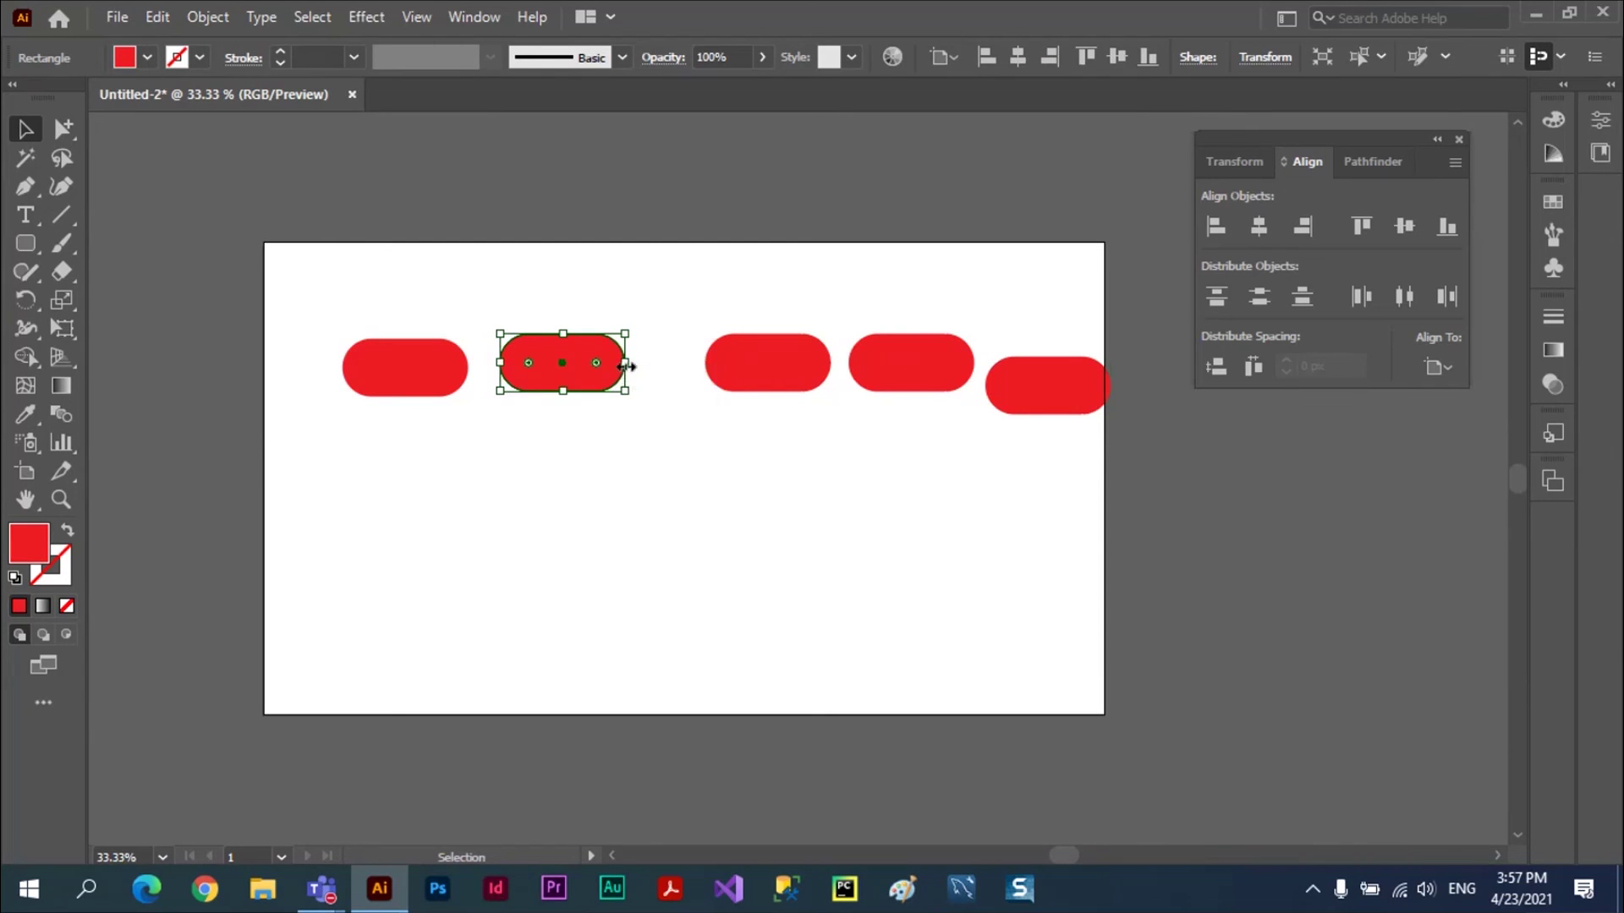
{"action": "left_click_drag", "start_coordinate": [626, 365], "coordinate": [584, 363]}
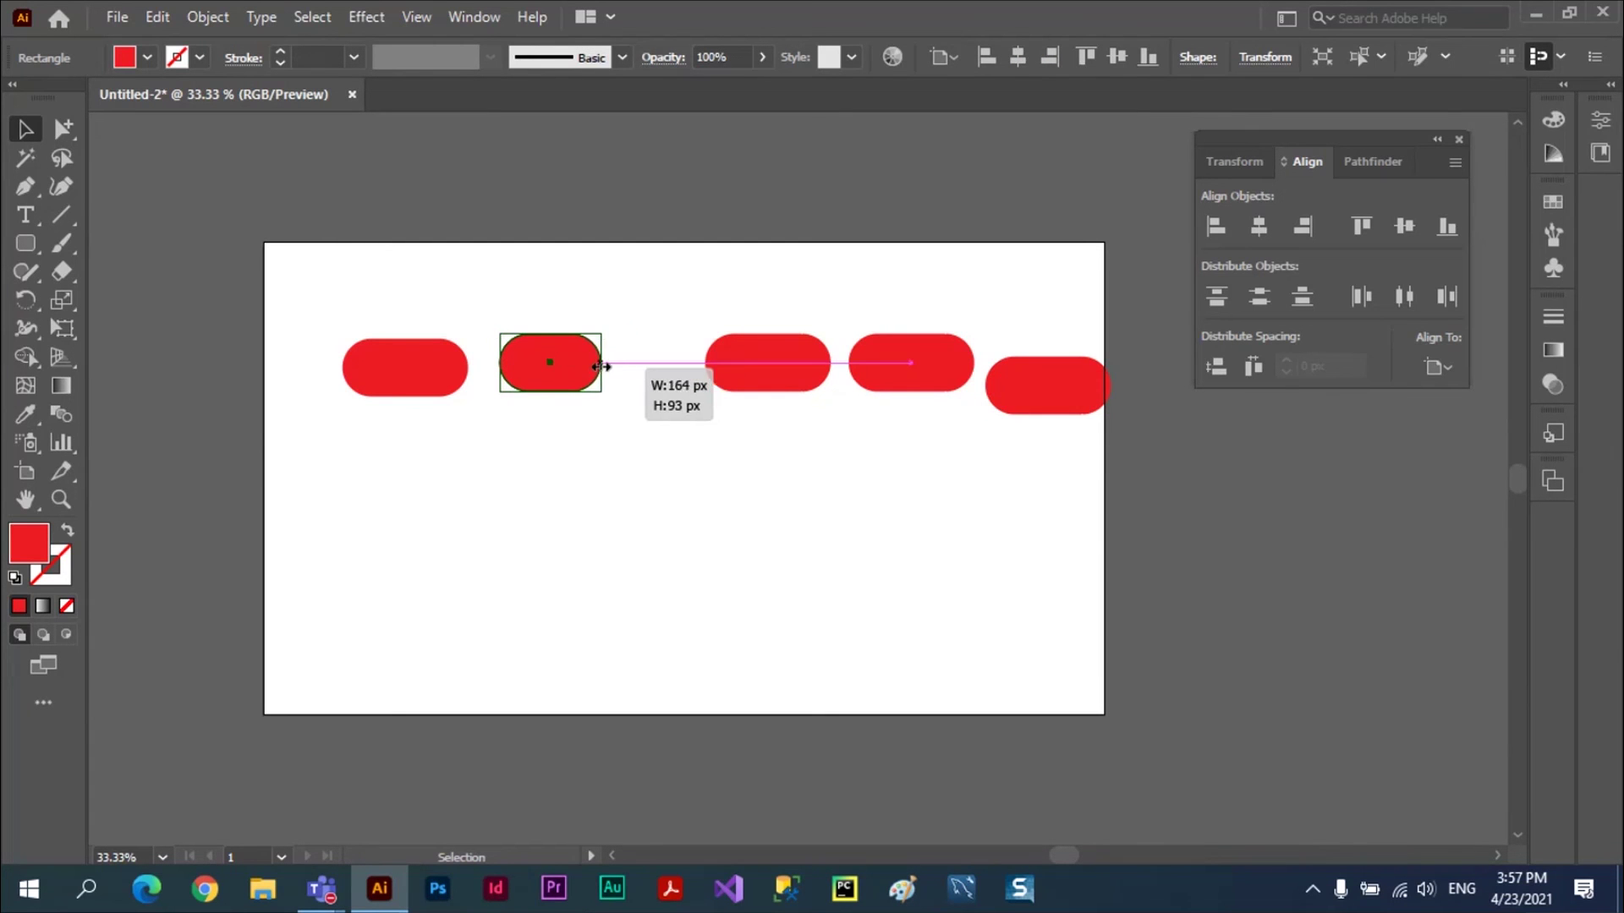
{"action": "left_click", "coordinate": [744, 377]}
{"action": "left_click_drag", "start_coordinate": [705, 362], "coordinate": [632, 363]}
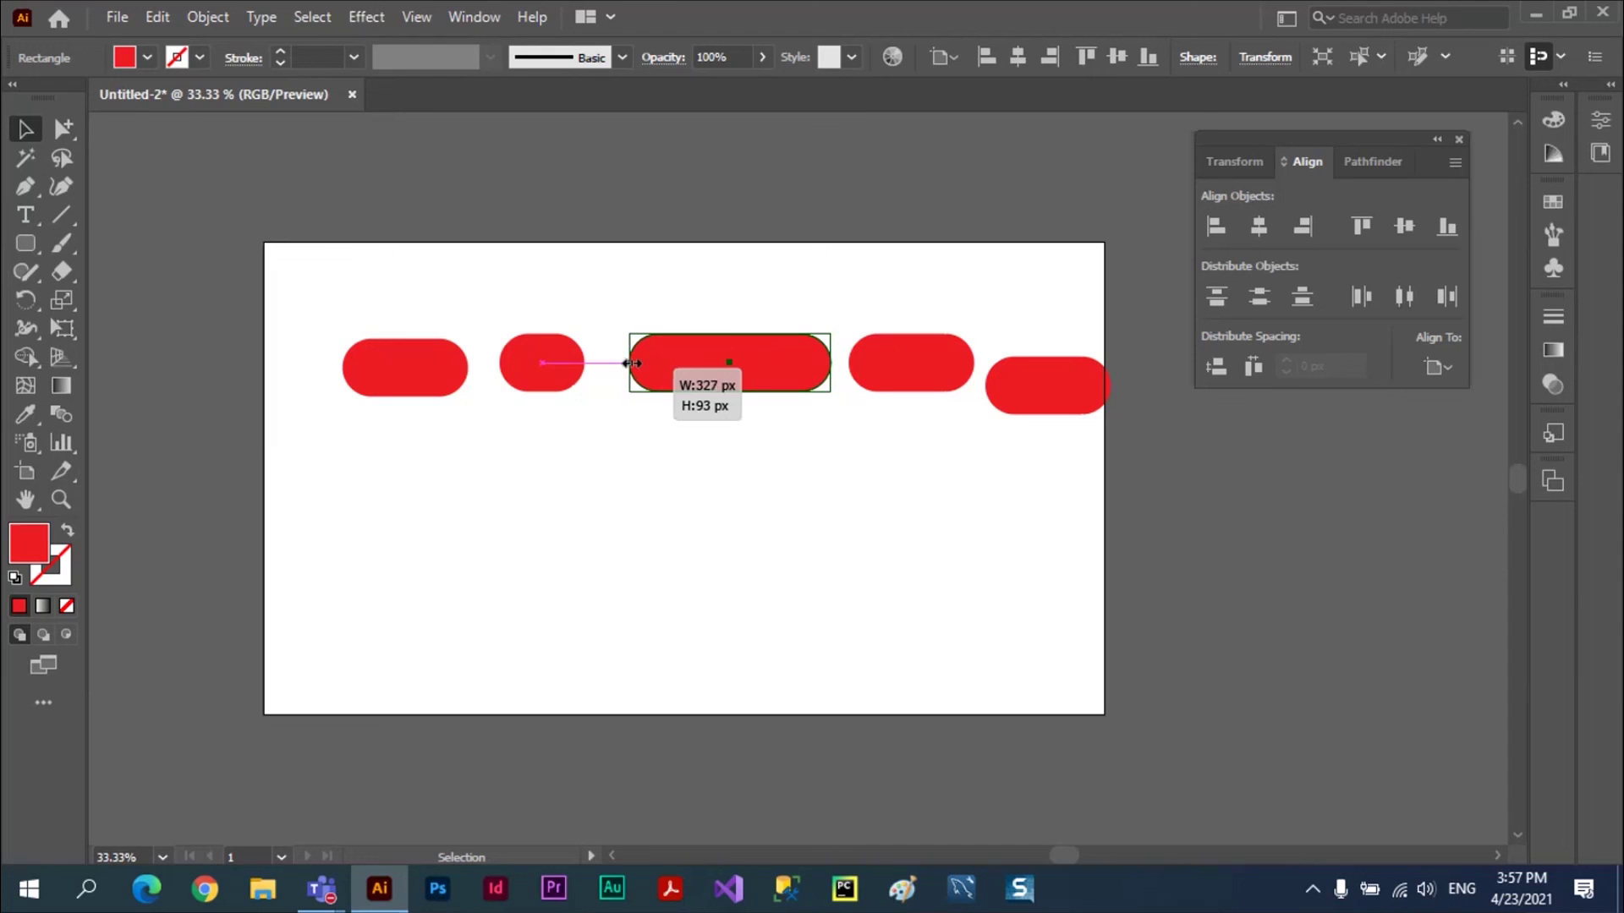
{"action": "left_click", "coordinate": [940, 362]}
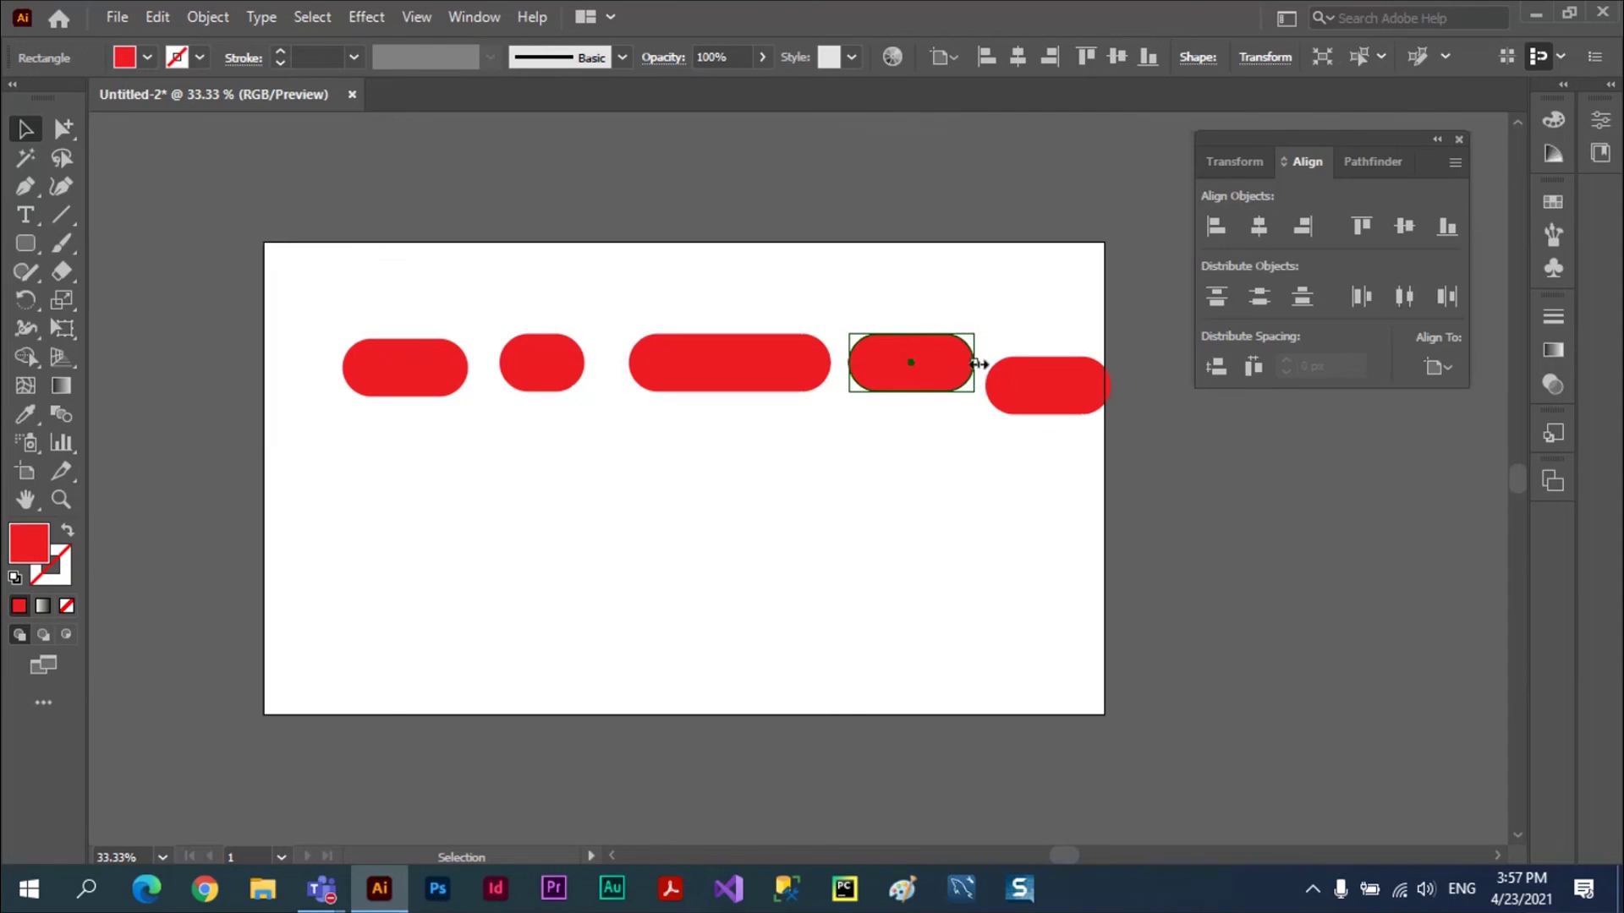
{"action": "left_click_drag", "start_coordinate": [979, 364], "coordinate": [963, 363]}
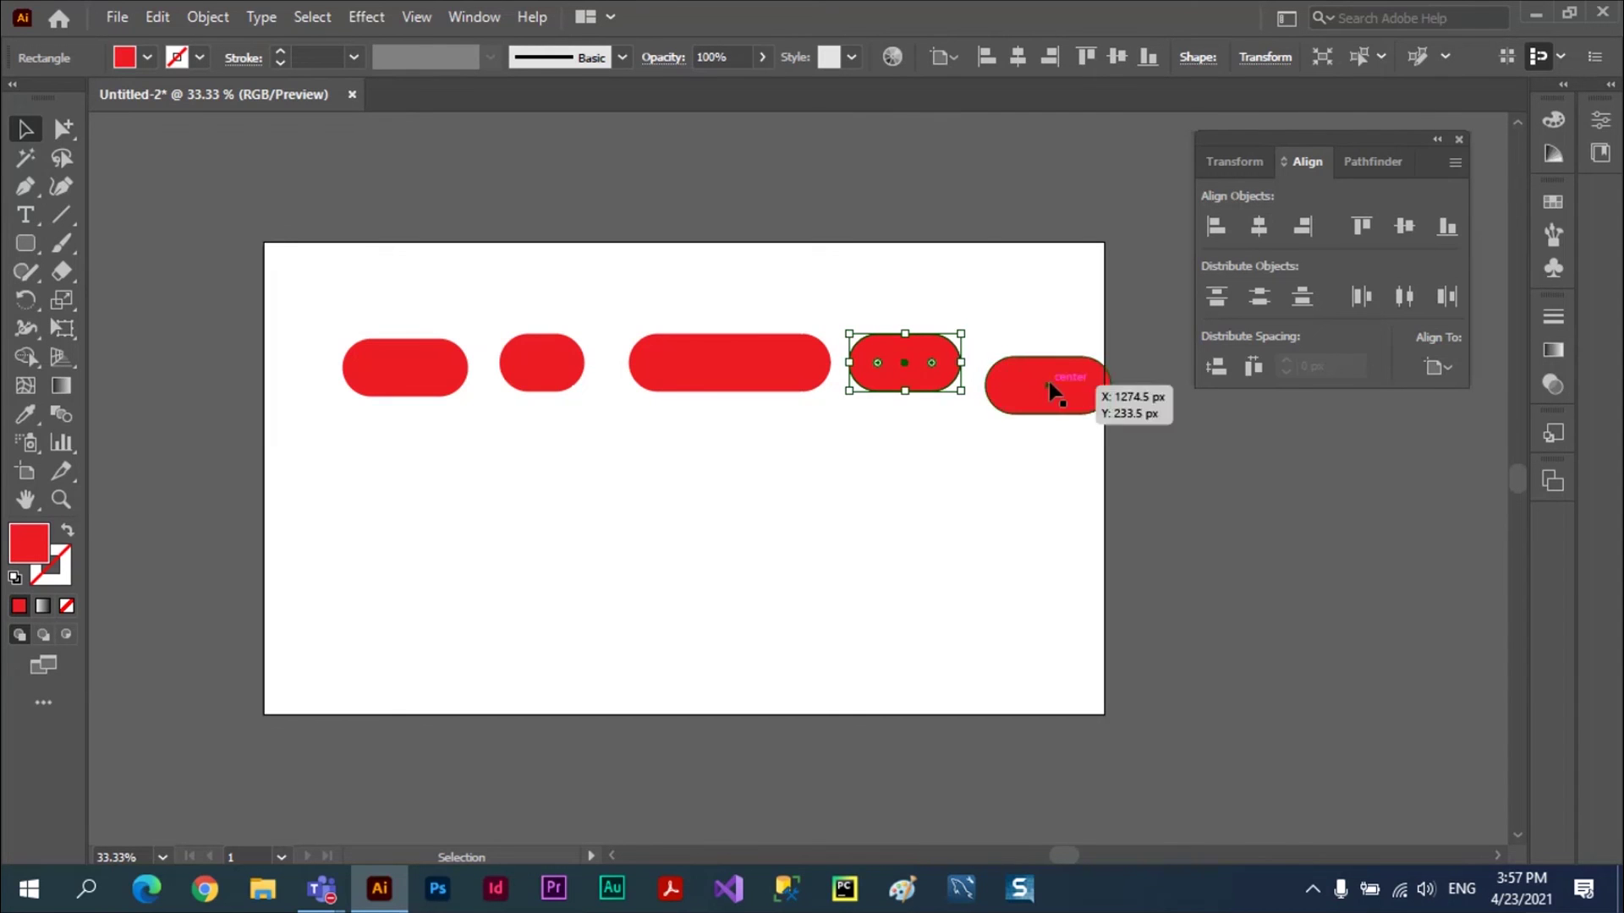
{"action": "left_click", "coordinate": [1051, 390]}
{"action": "left_click_drag", "start_coordinate": [1118, 390], "coordinate": [1152, 385]}
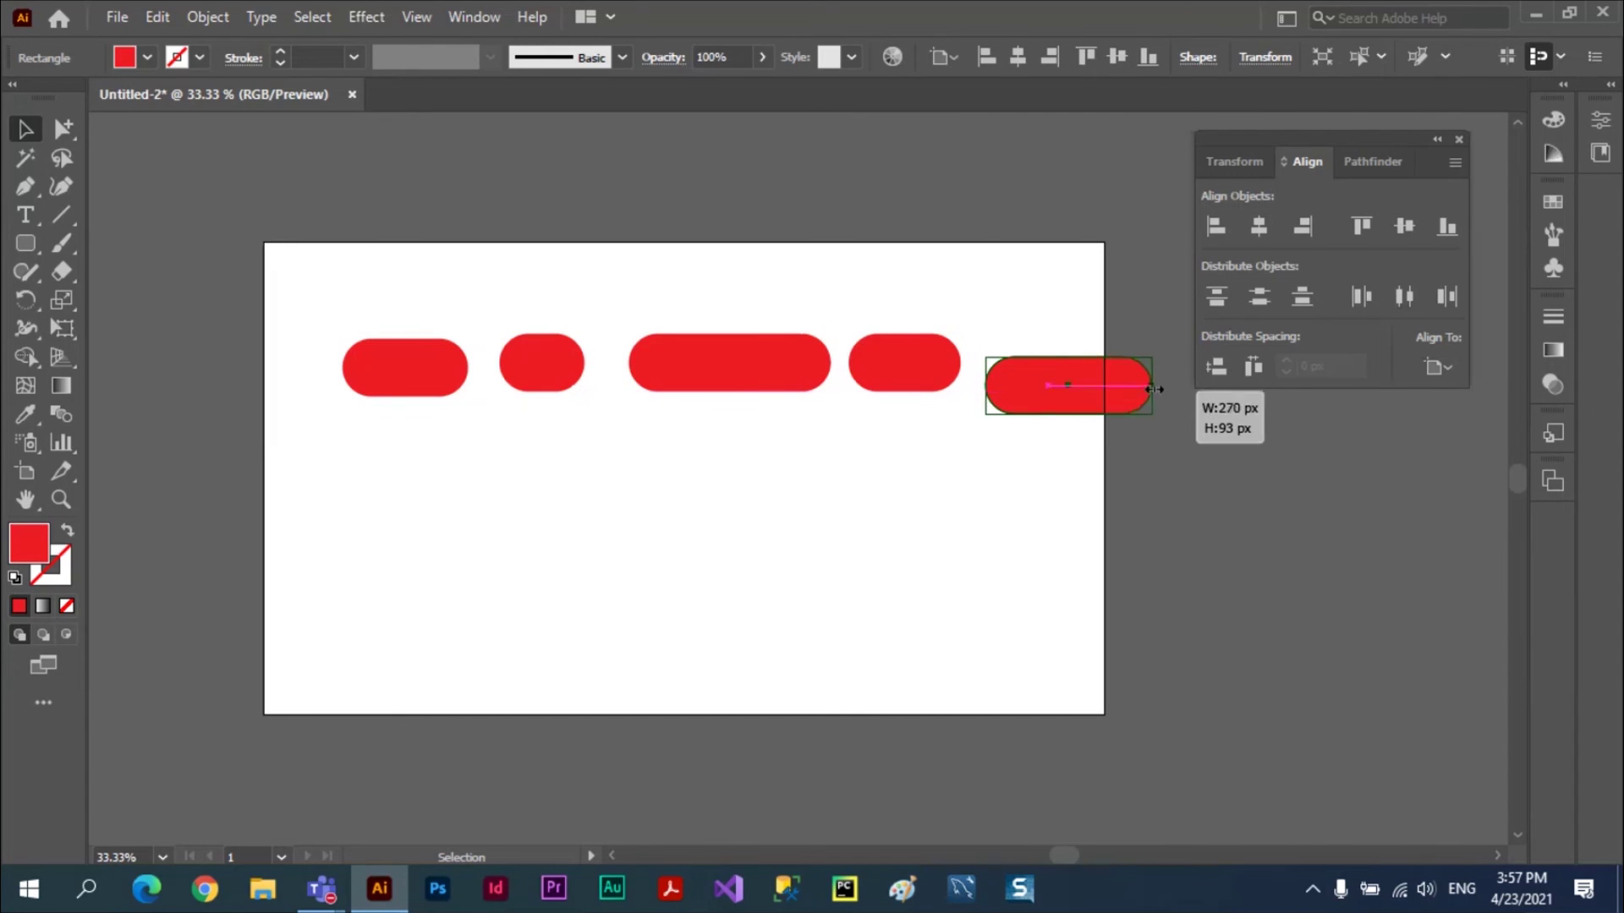
{"action": "left_click", "coordinate": [433, 419]}
{"action": "left_click_drag", "start_coordinate": [307, 276], "coordinate": [1166, 471]}
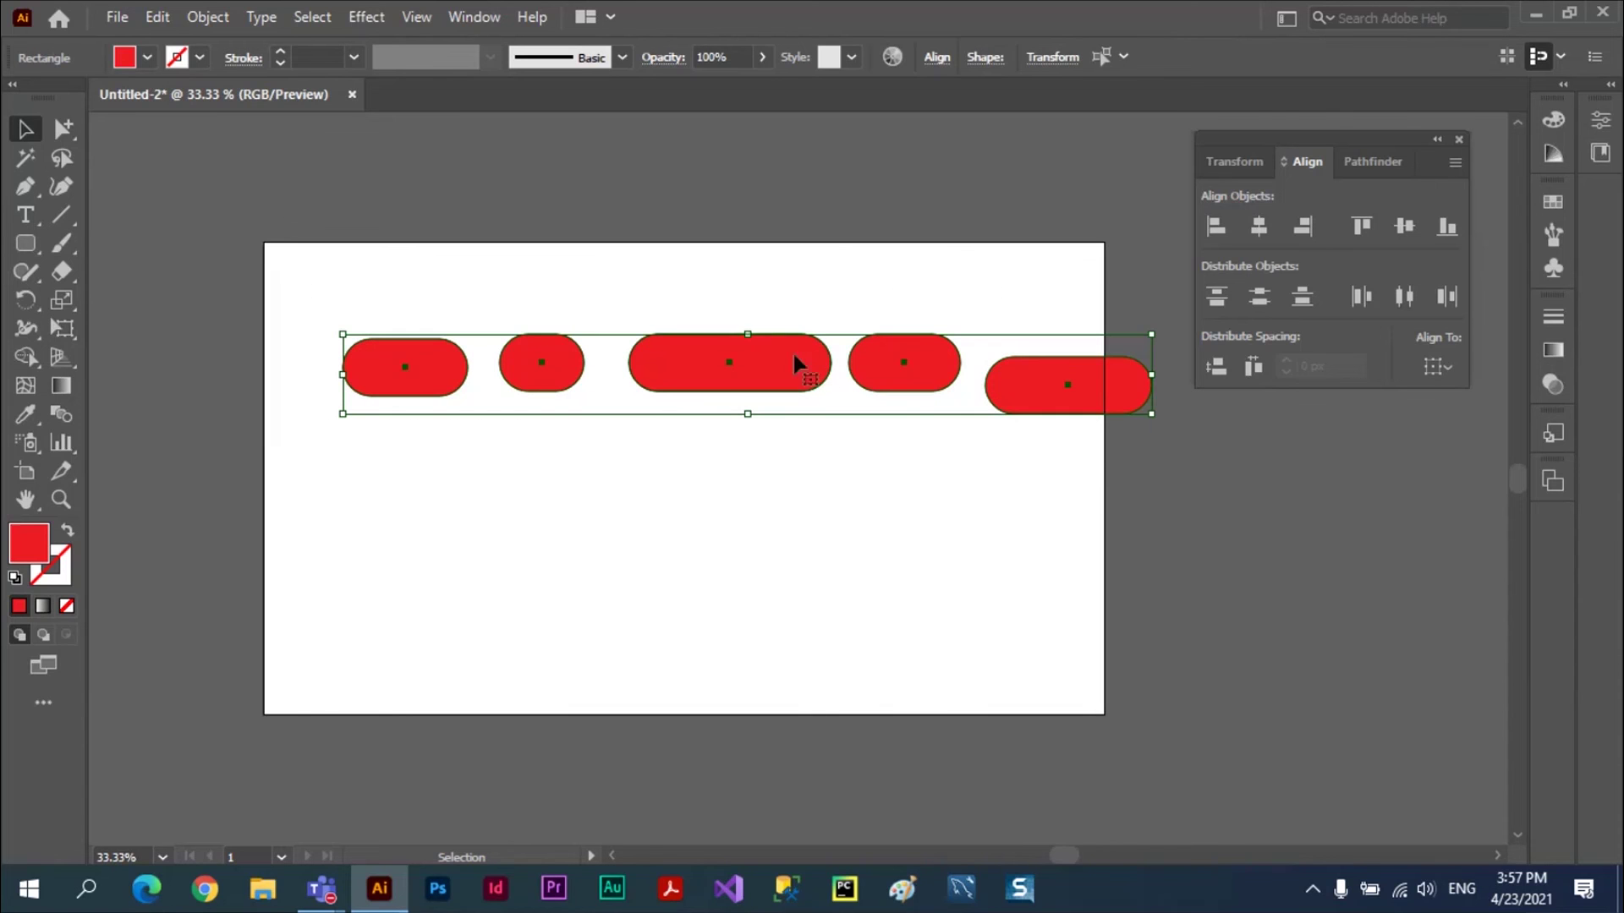
{"action": "left_click", "coordinate": [1360, 226]}
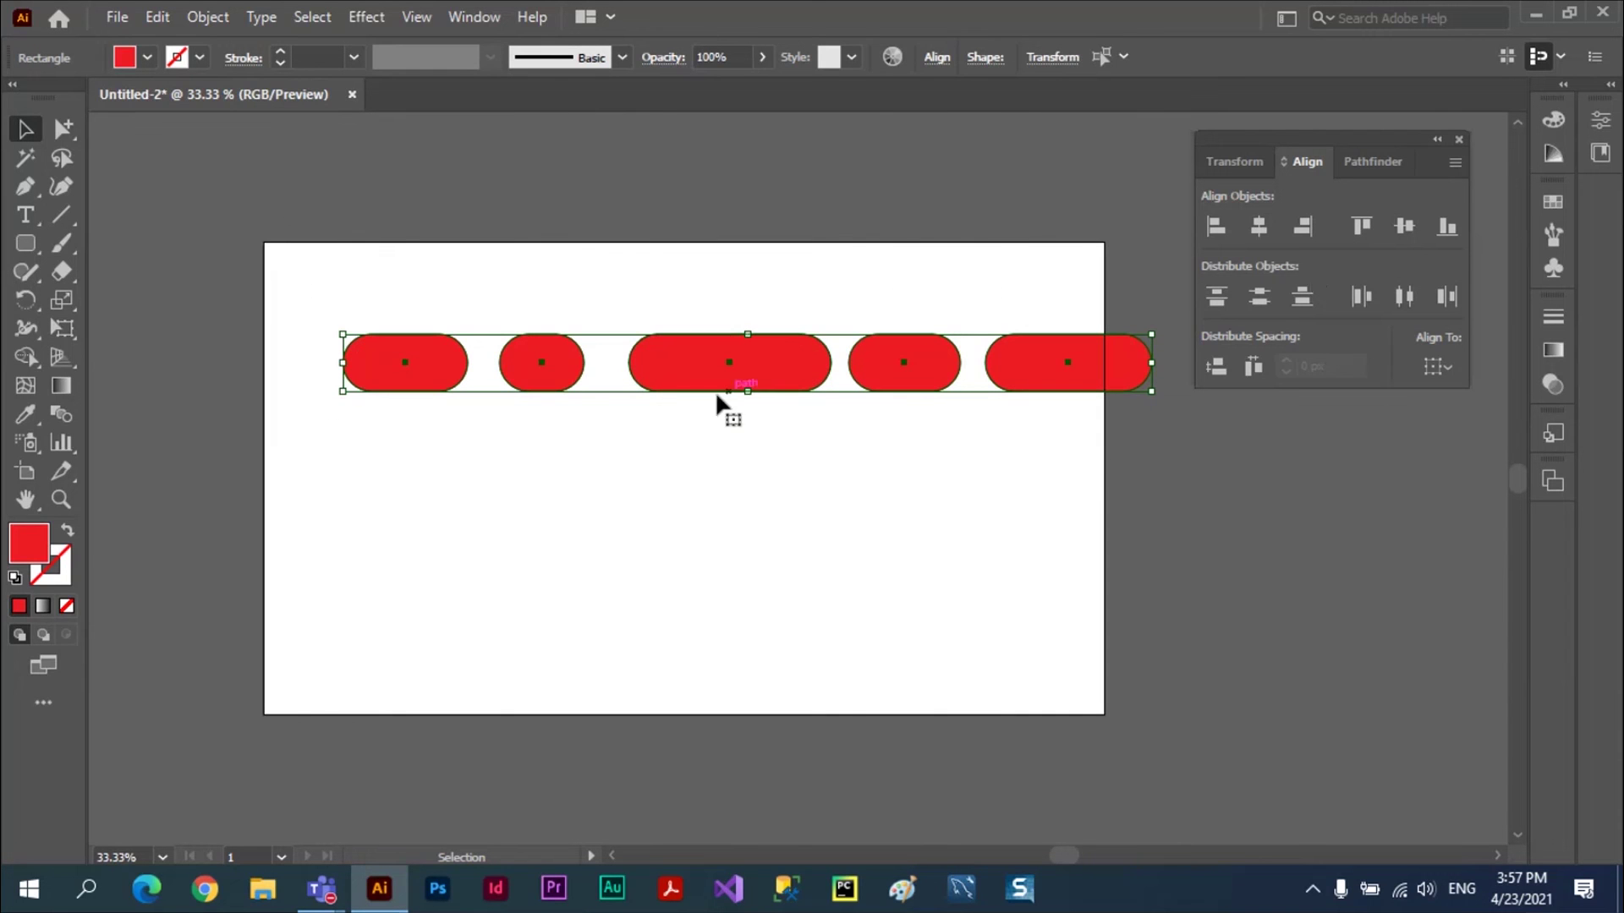
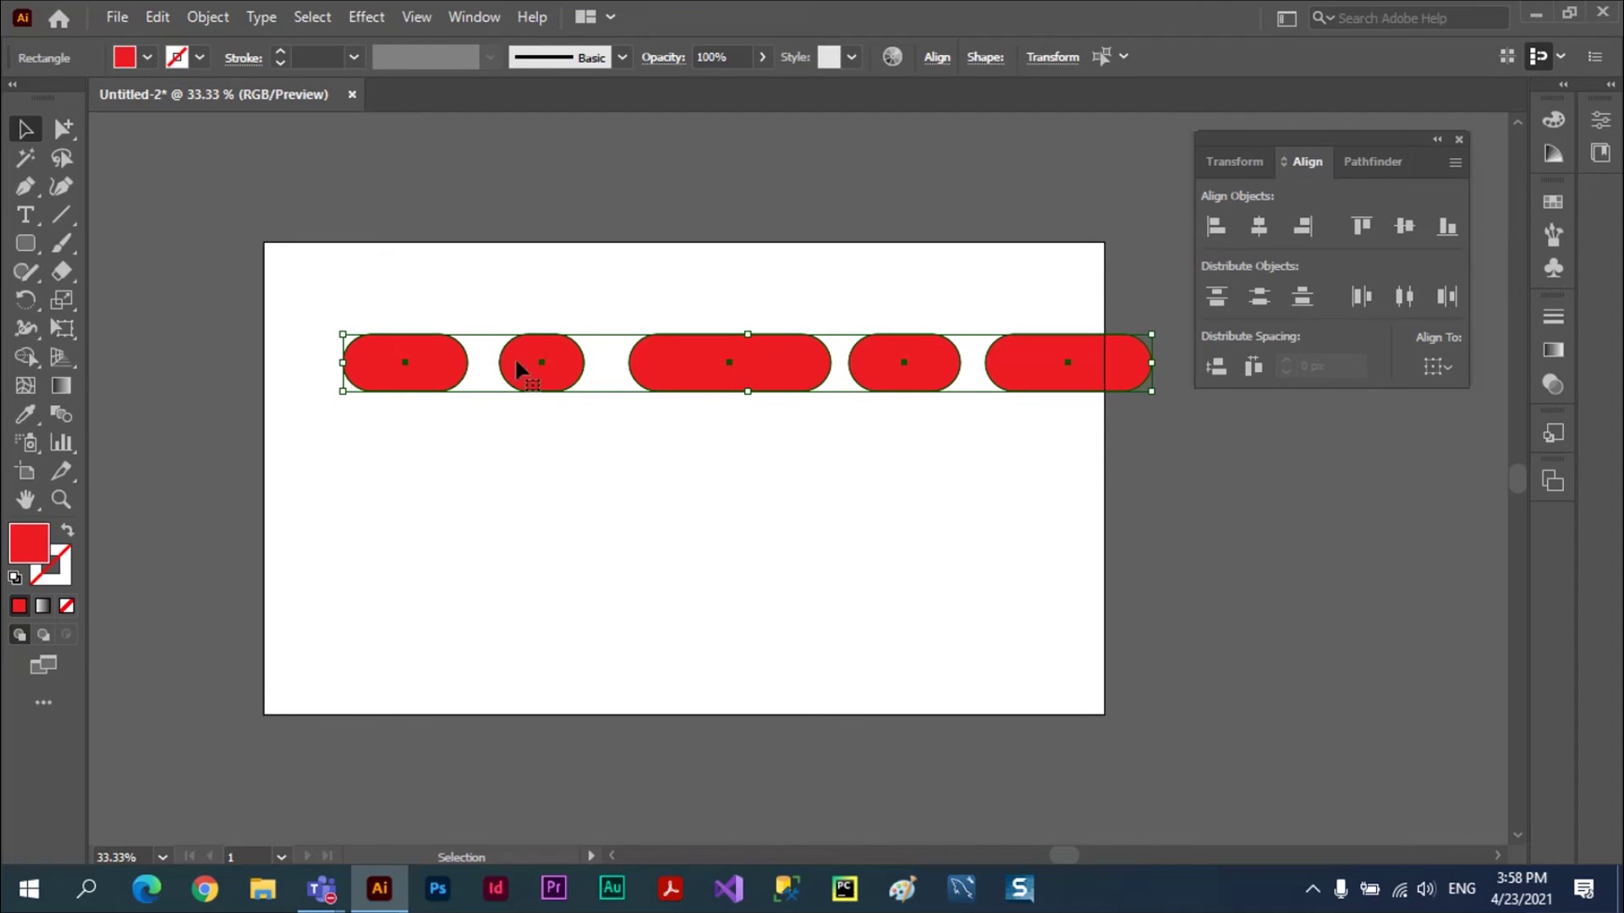
- Distribute the five red pills with equal horizontal spacing, then deselect them
{"action": "left_click_drag", "start_coordinate": [516, 364], "coordinate": [520, 364]}
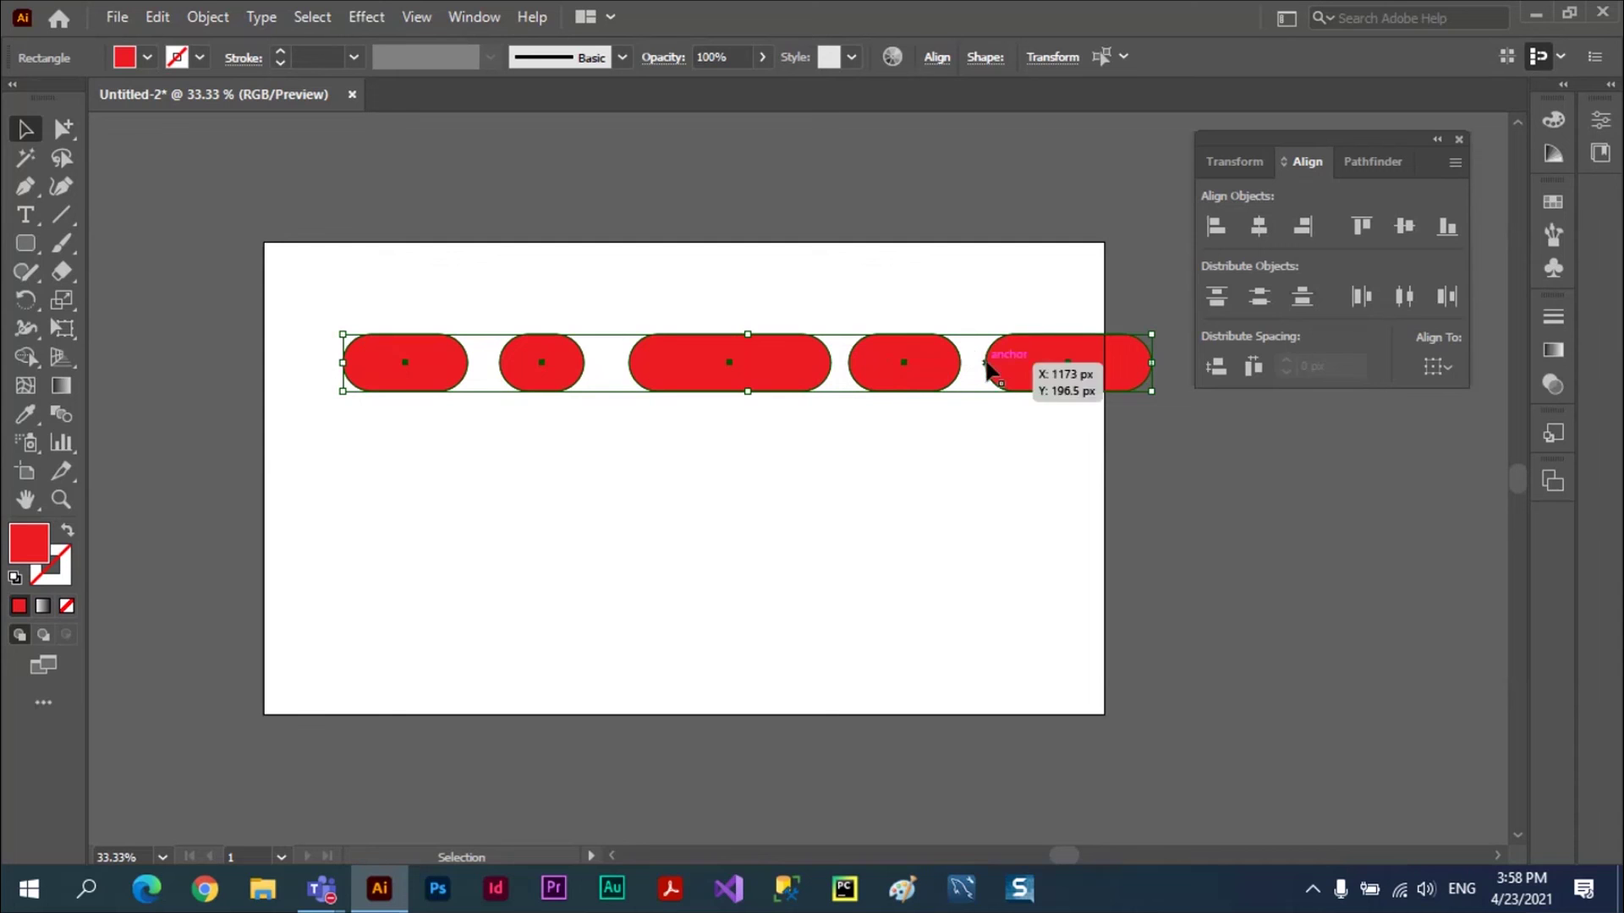
{"action": "left_click", "coordinate": [1255, 369]}
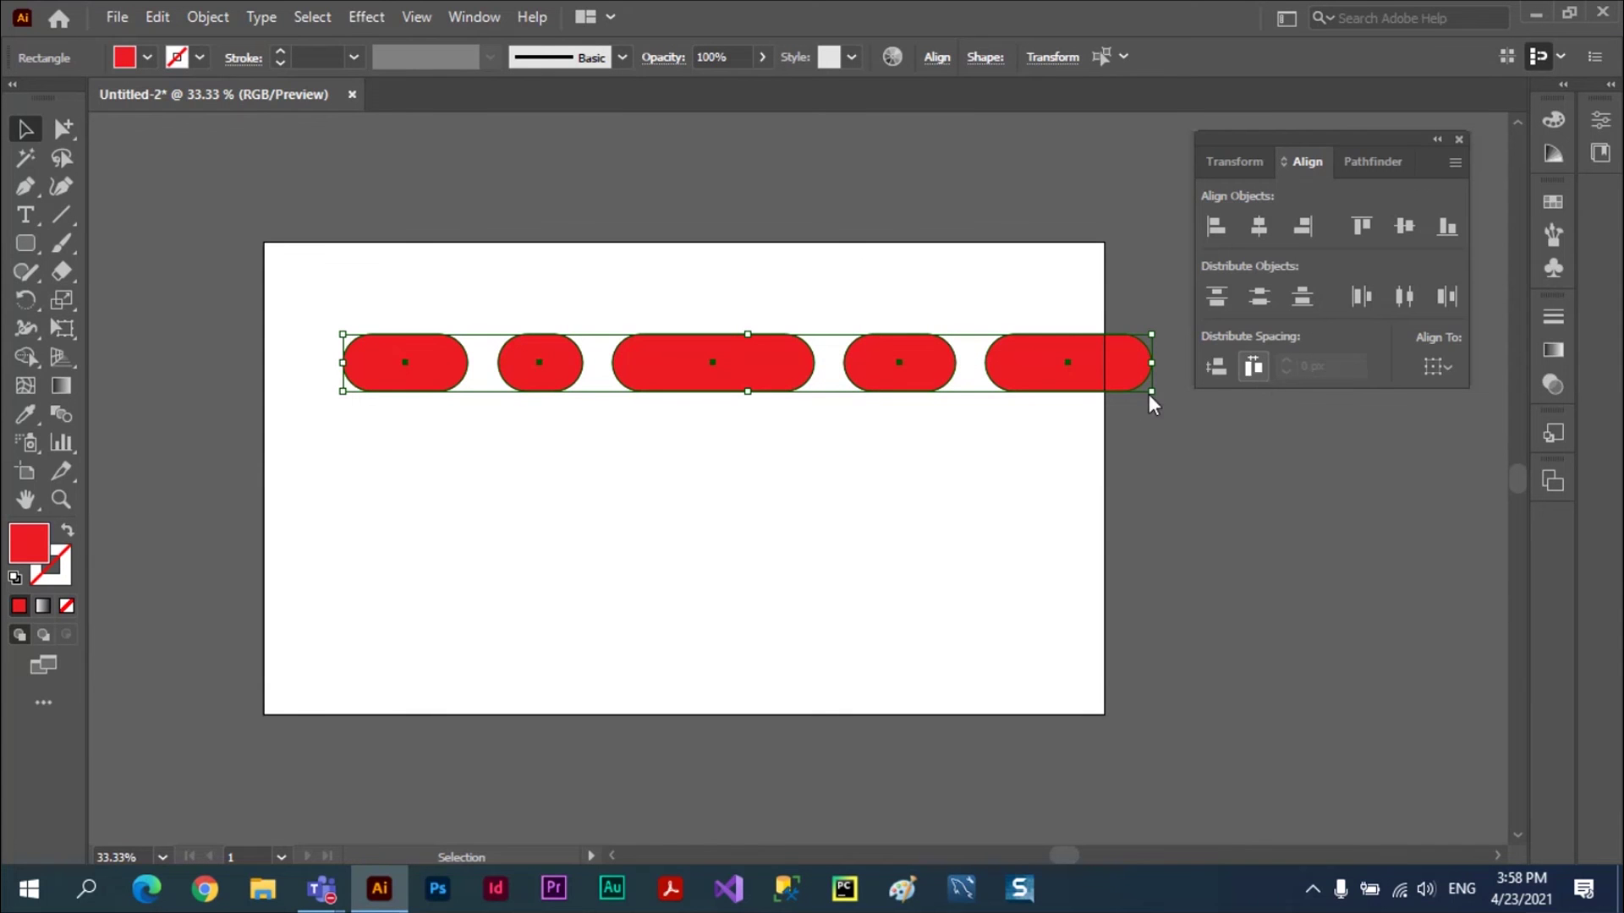
{"action": "left_click", "coordinate": [639, 457]}
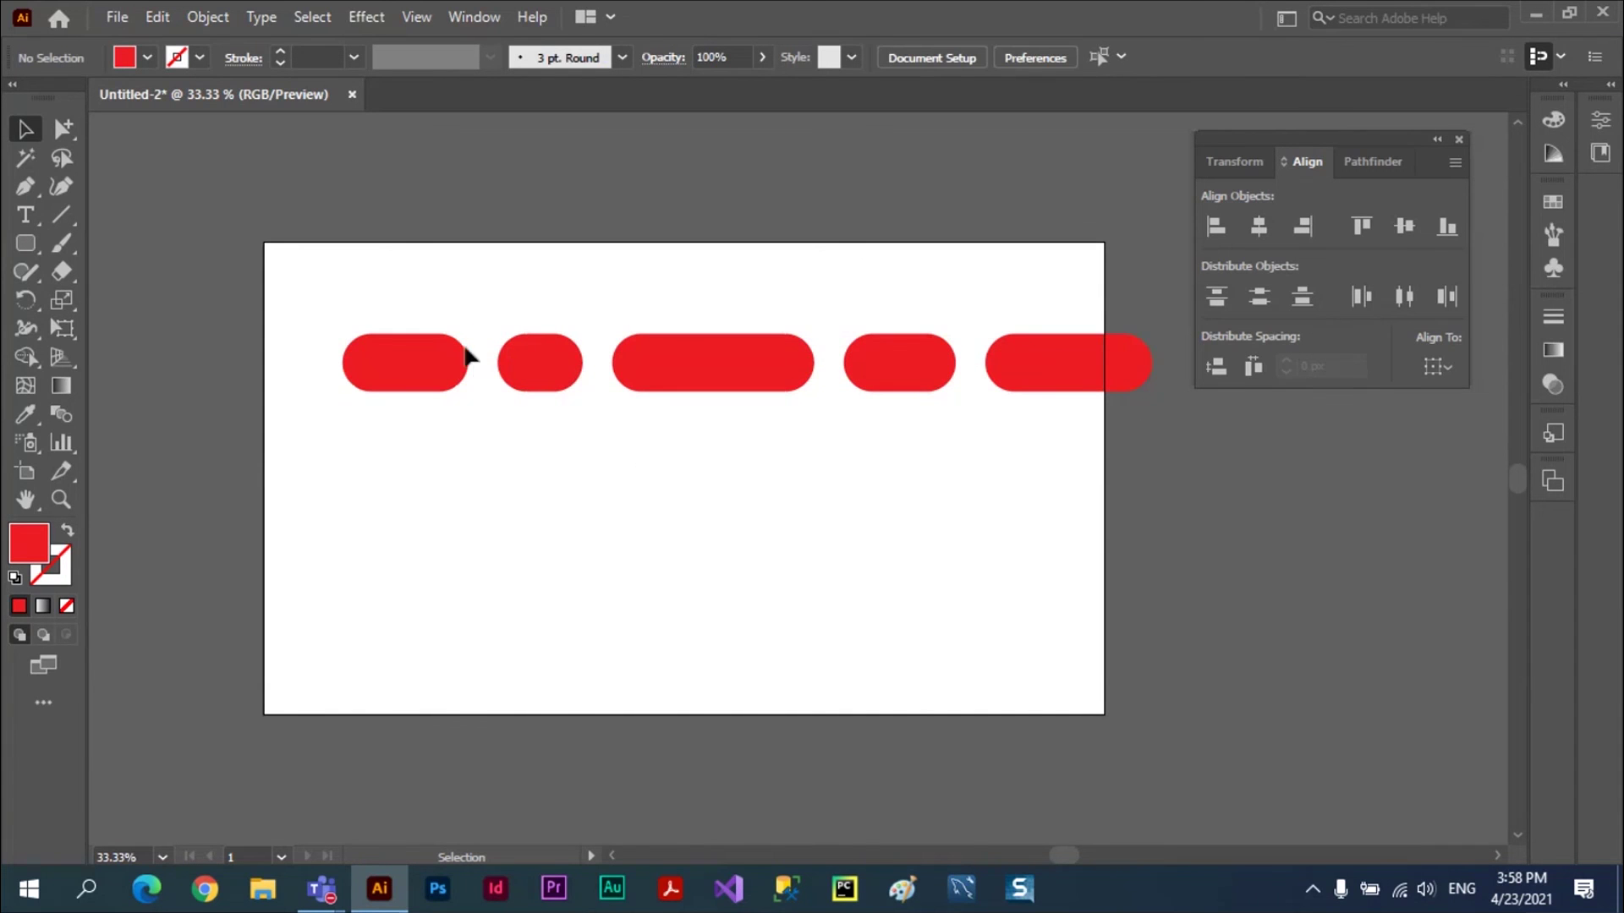
{"action": "left_click", "coordinate": [26, 243]}
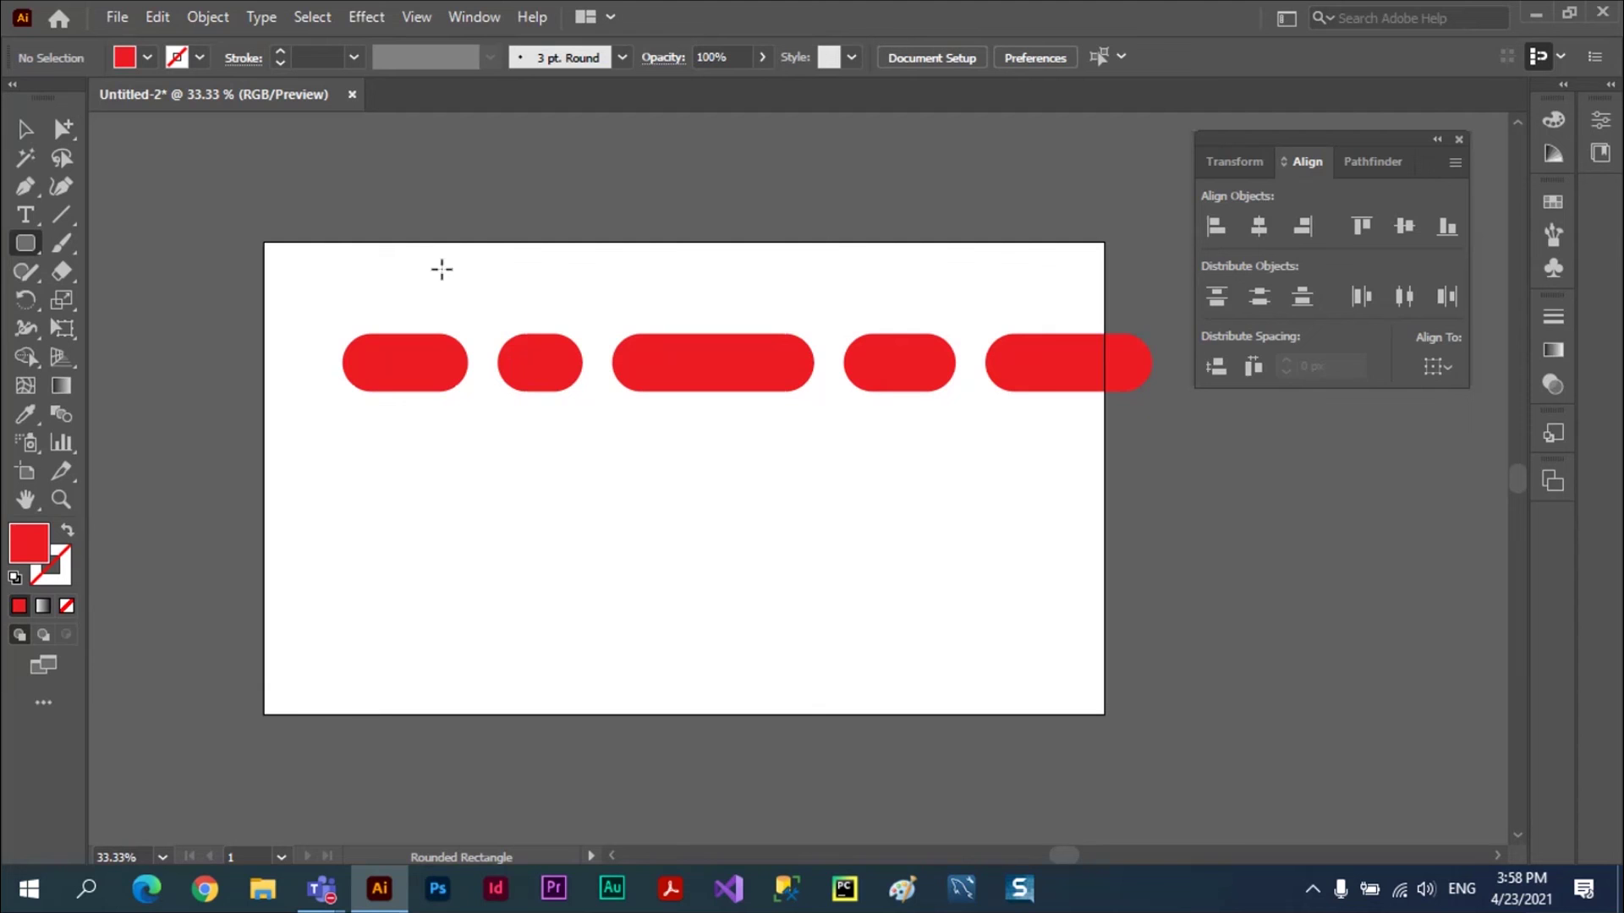
{"action": "left_click_drag", "start_coordinate": [485, 242], "coordinate": [488, 463]}
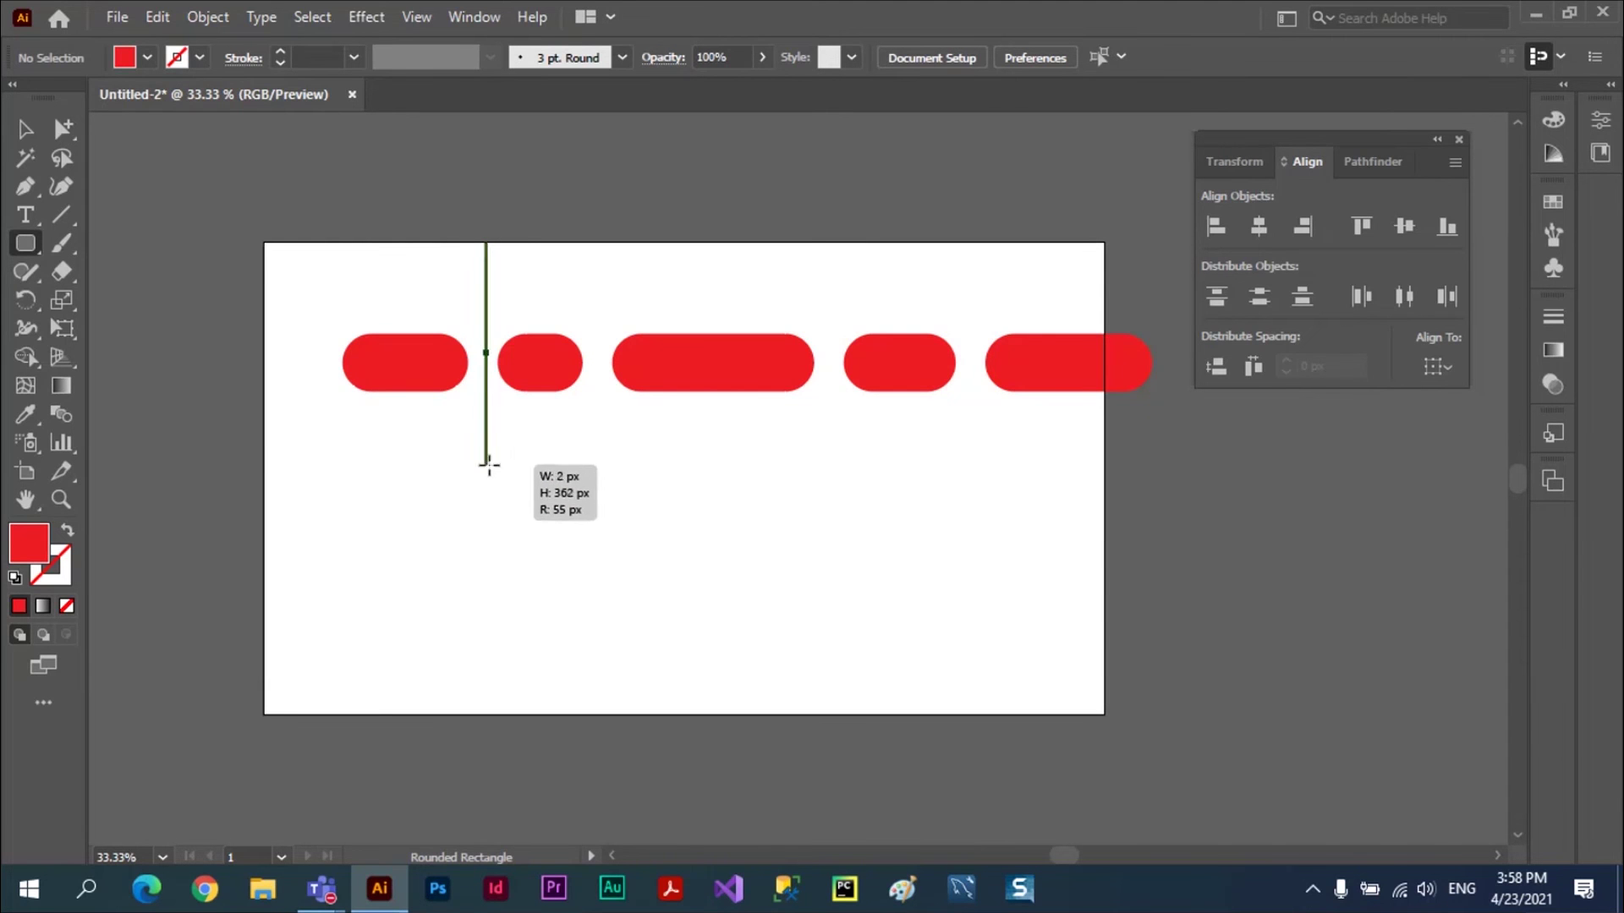
{"action": "left_click_drag", "start_coordinate": [489, 463], "coordinate": [506, 501]}
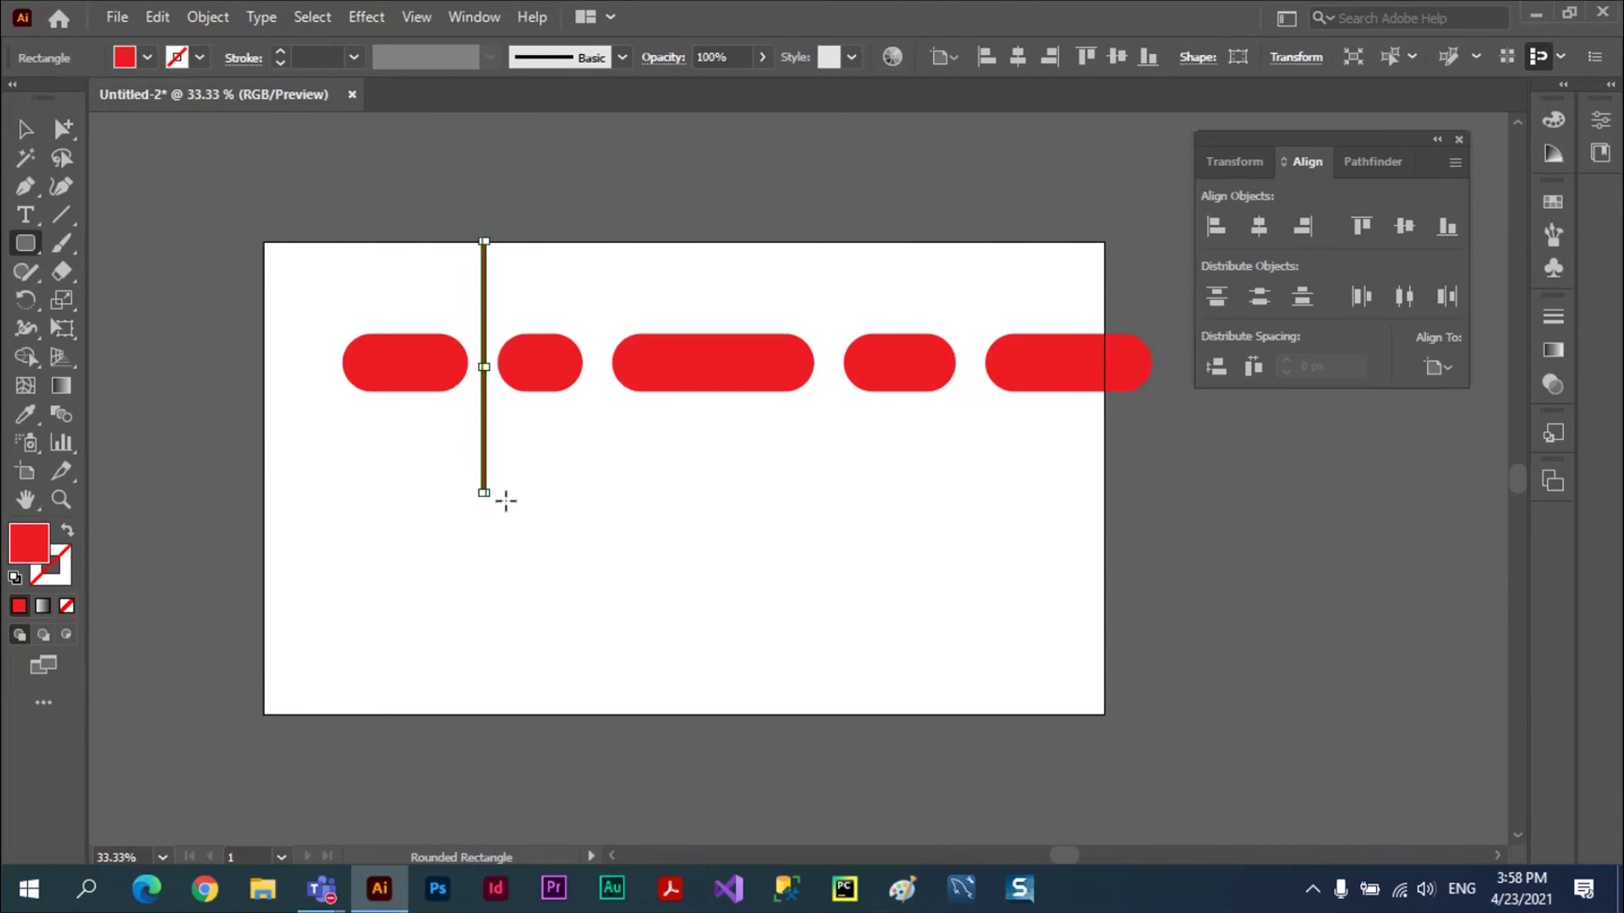
{"action": "key", "text": "Delete"}
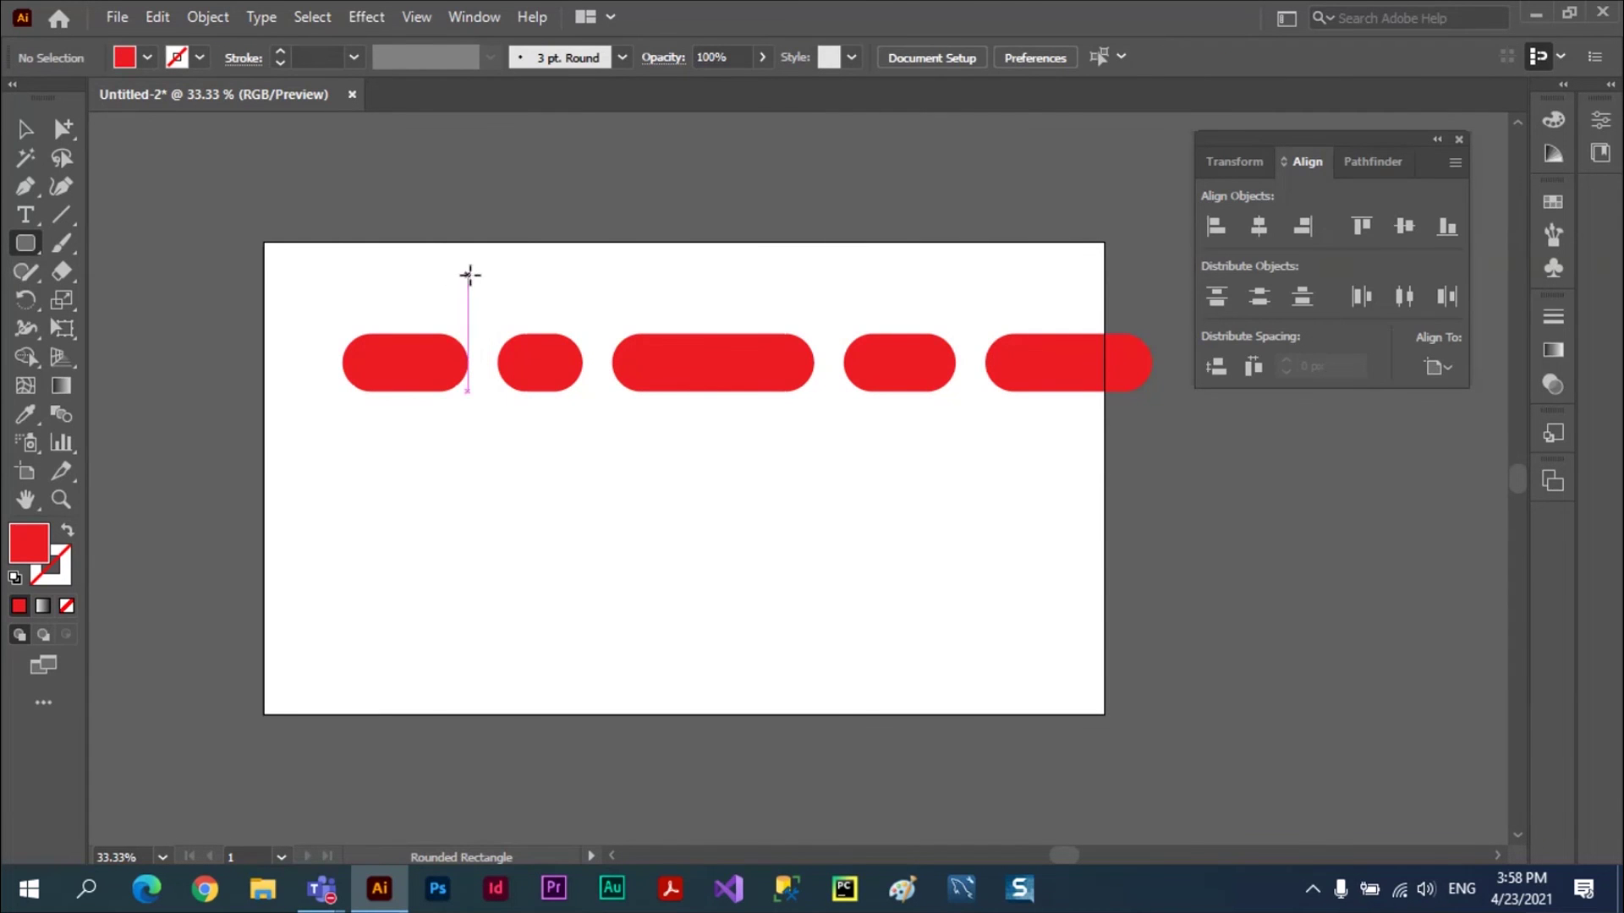
{"action": "left_click_drag", "start_coordinate": [469, 275], "coordinate": [505, 531]}
{"action": "left_click", "coordinate": [34, 132]}
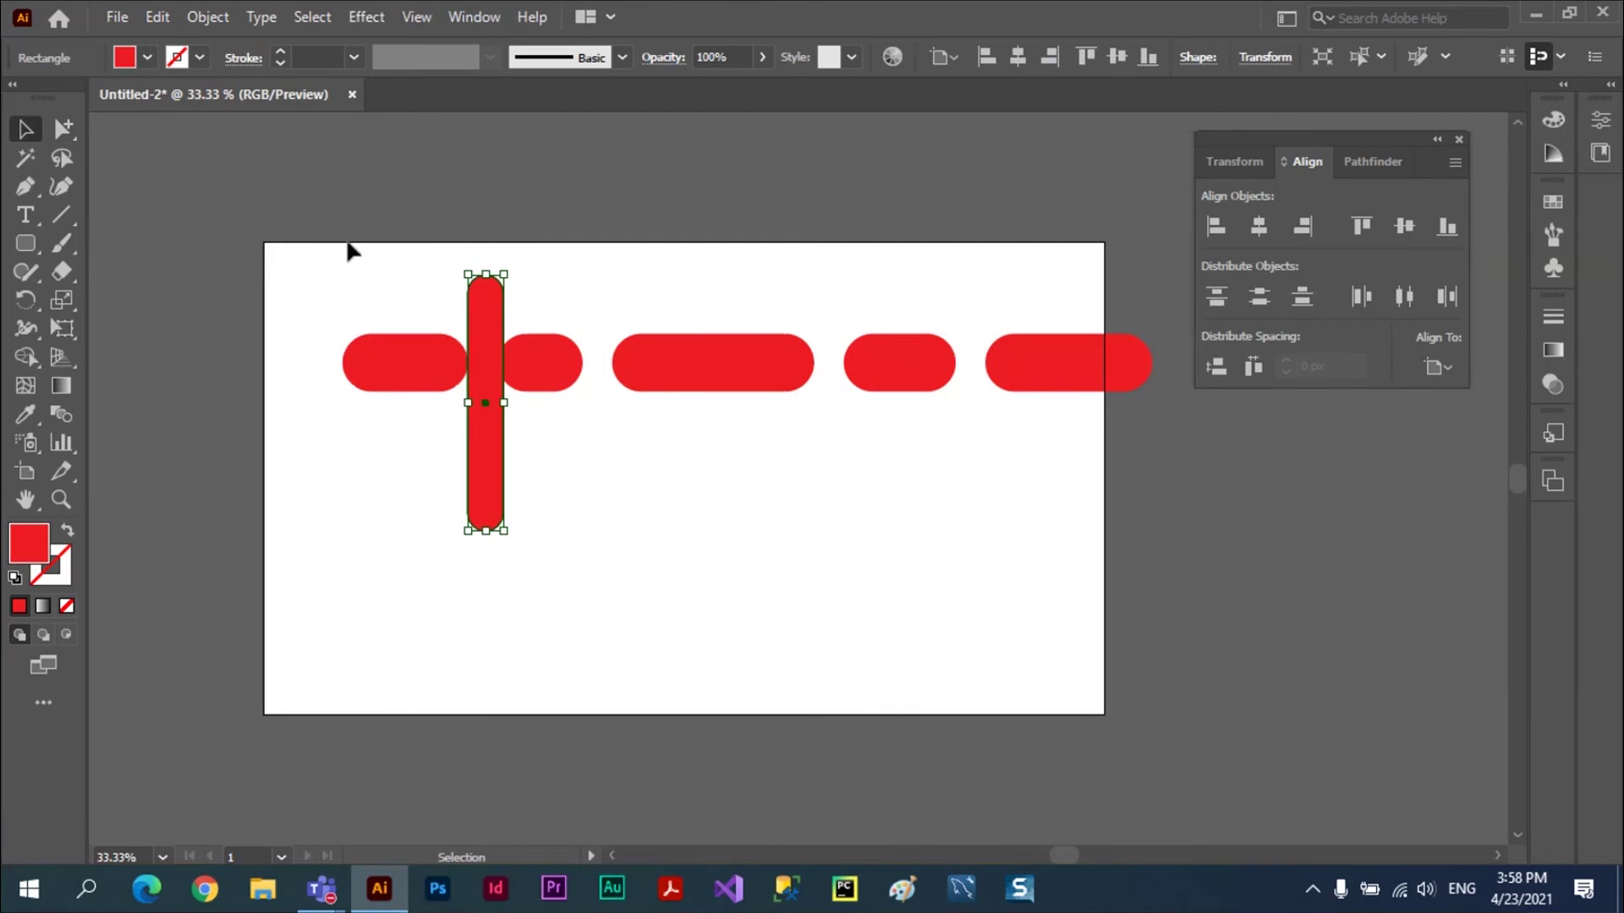
{"action": "mouse_move", "coordinate": [474, 291]}
{"action": "left_mouse_down"}
{"action": "mouse_move", "coordinate": [968, 269]}
{"action": "mouse_move", "coordinate": [783, 513]}
{"action": "left_mouse_up"}
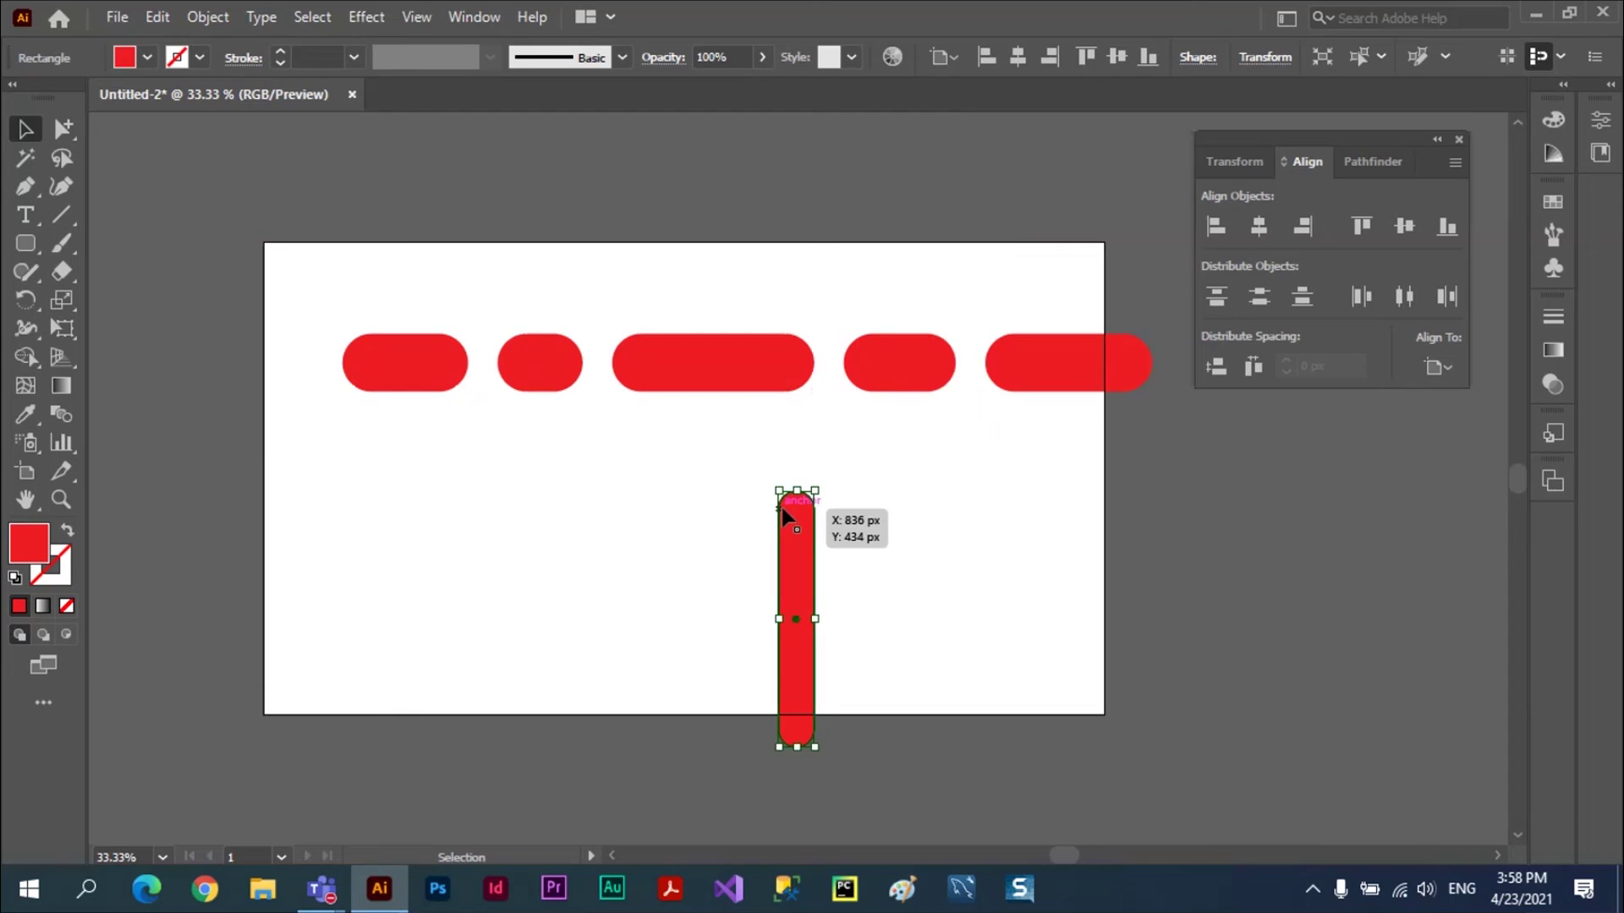
{"action": "key", "text": "Delete"}
{"action": "mouse_move", "coordinate": [279, 264]}
{"action": "left_mouse_down"}
{"action": "mouse_move", "coordinate": [1188, 440]}
{"action": "mouse_move", "coordinate": [1169, 433]}
{"action": "left_mouse_up"}
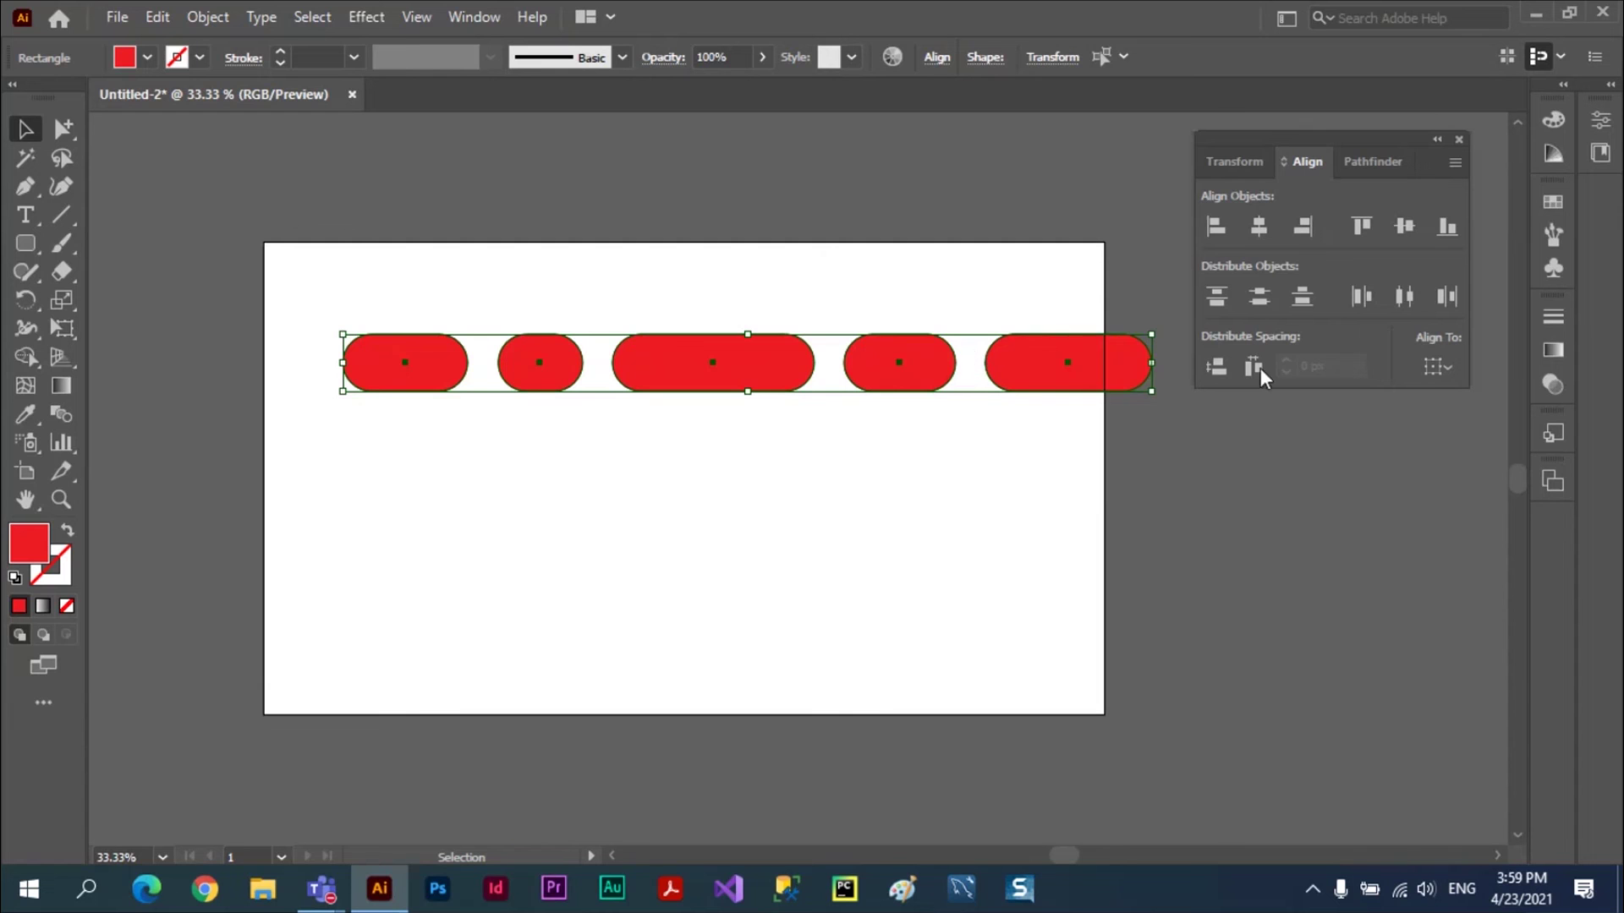
- Resize the pills and drag them into a rough vertical column
{"action": "left_click", "coordinate": [582, 397]}
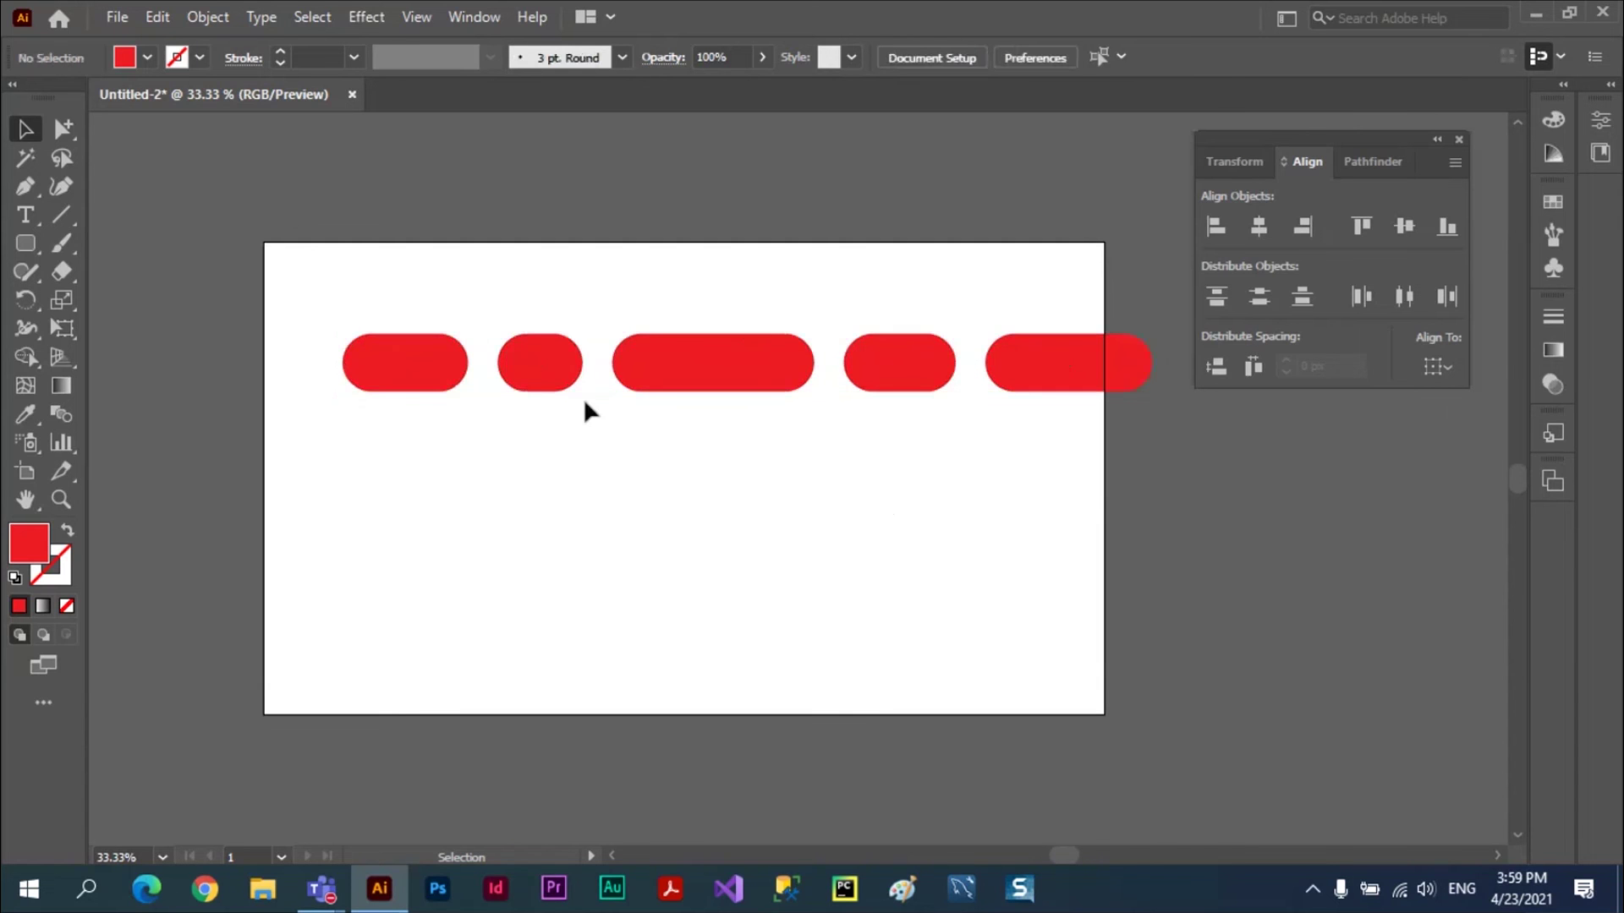
{"action": "left_click", "coordinate": [537, 378]}
{"action": "left_click_drag", "start_coordinate": [542, 394], "coordinate": [543, 505]}
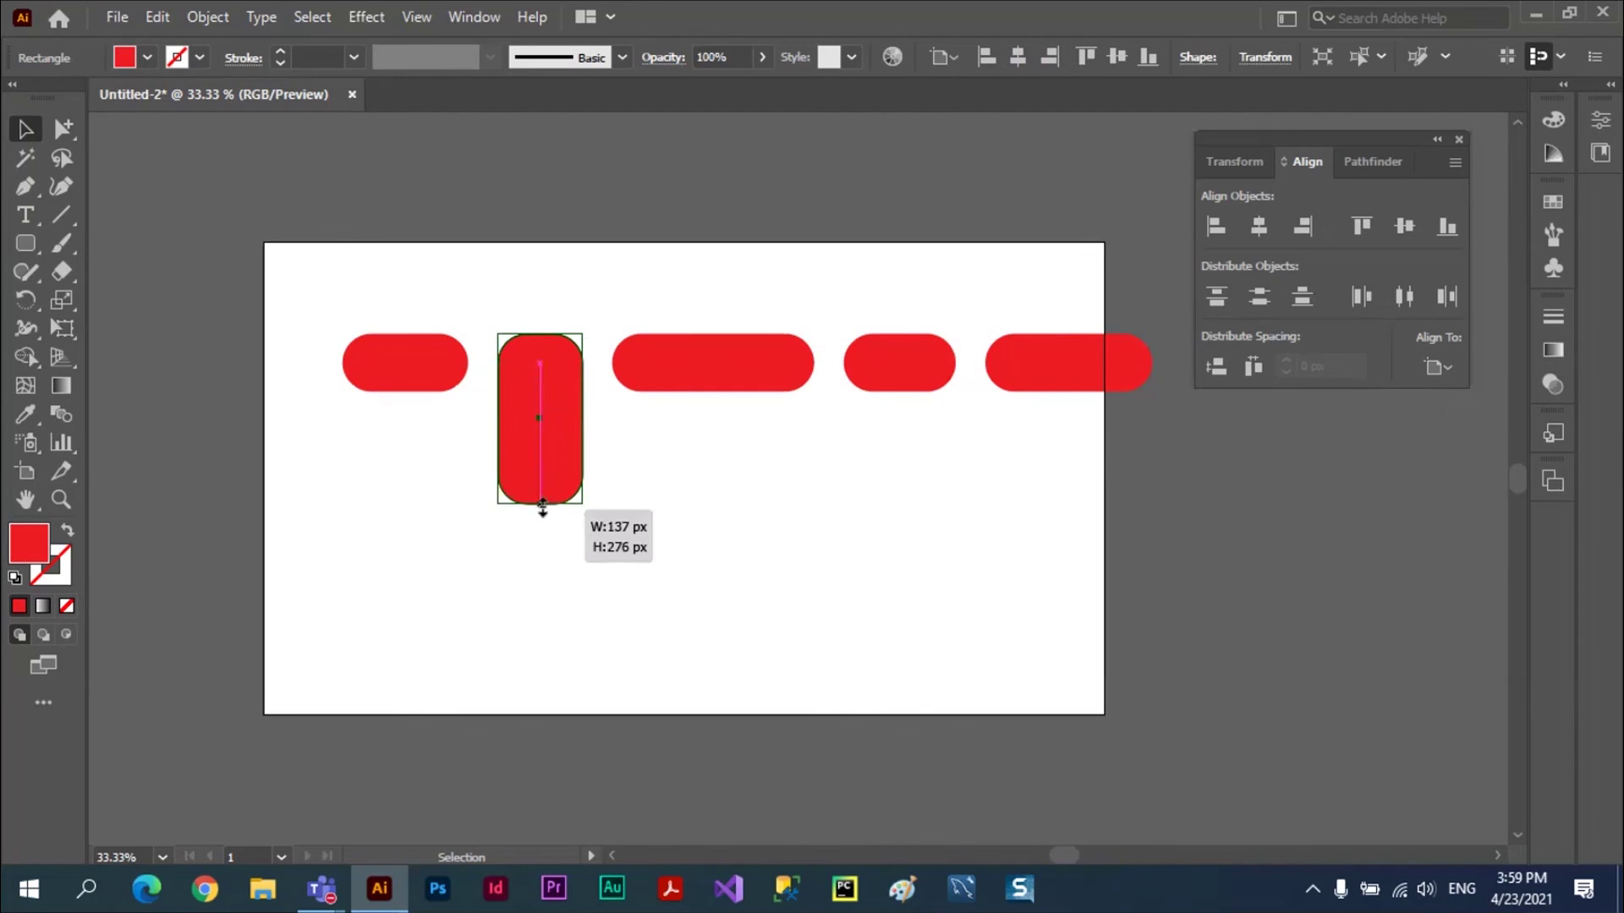
{"action": "left_click_drag", "start_coordinate": [714, 386], "coordinate": [620, 290]}
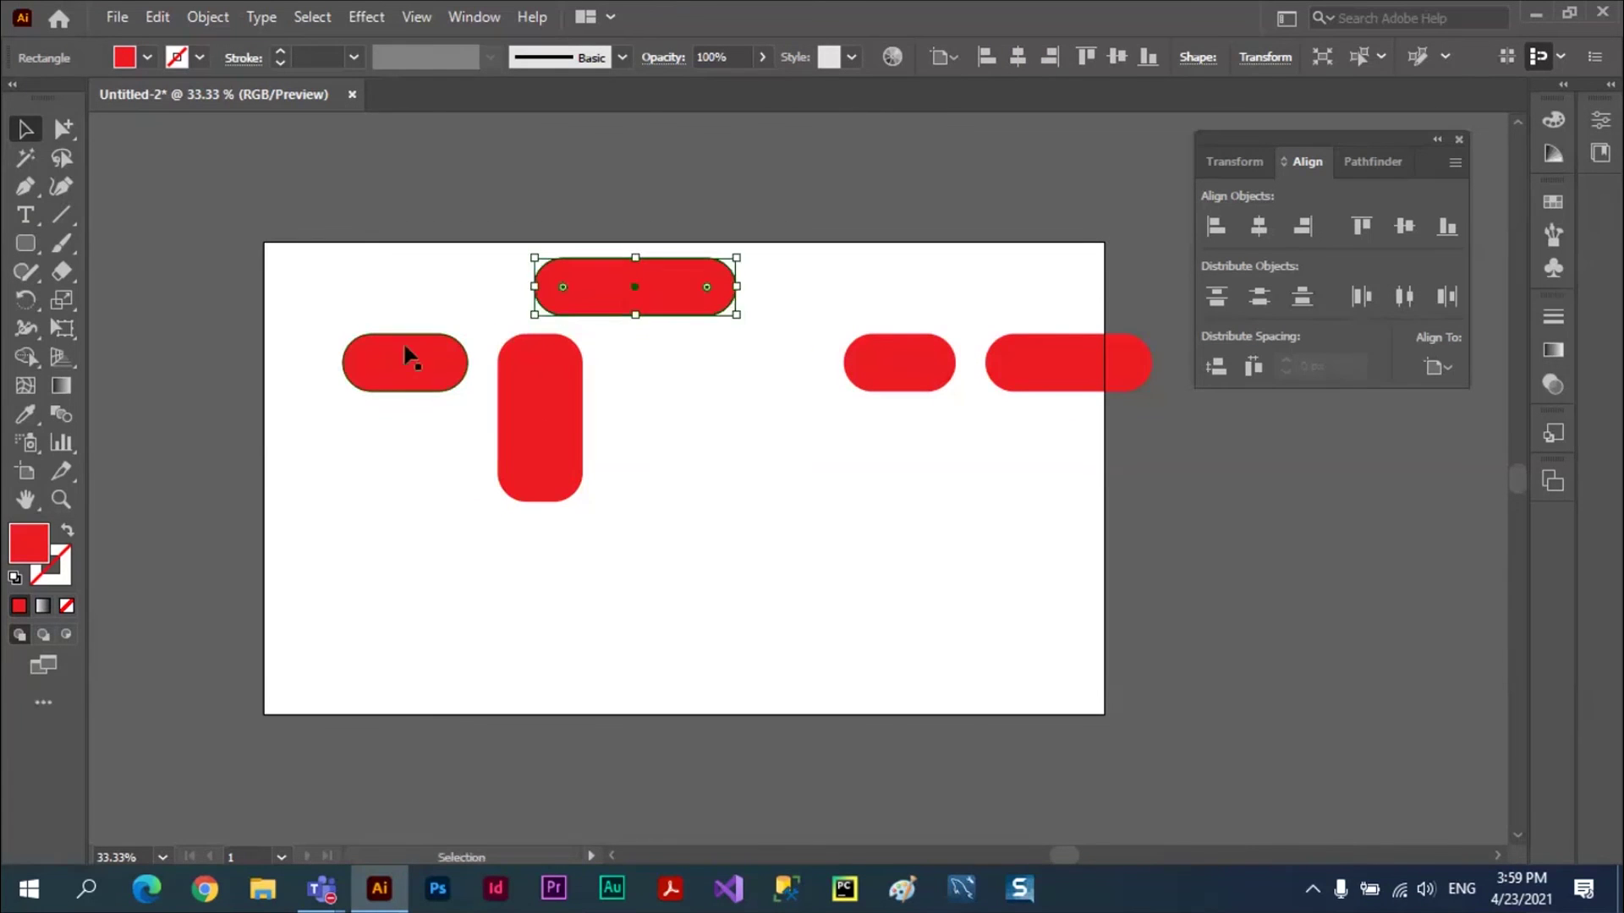
{"action": "left_click_drag", "start_coordinate": [385, 371], "coordinate": [515, 575]}
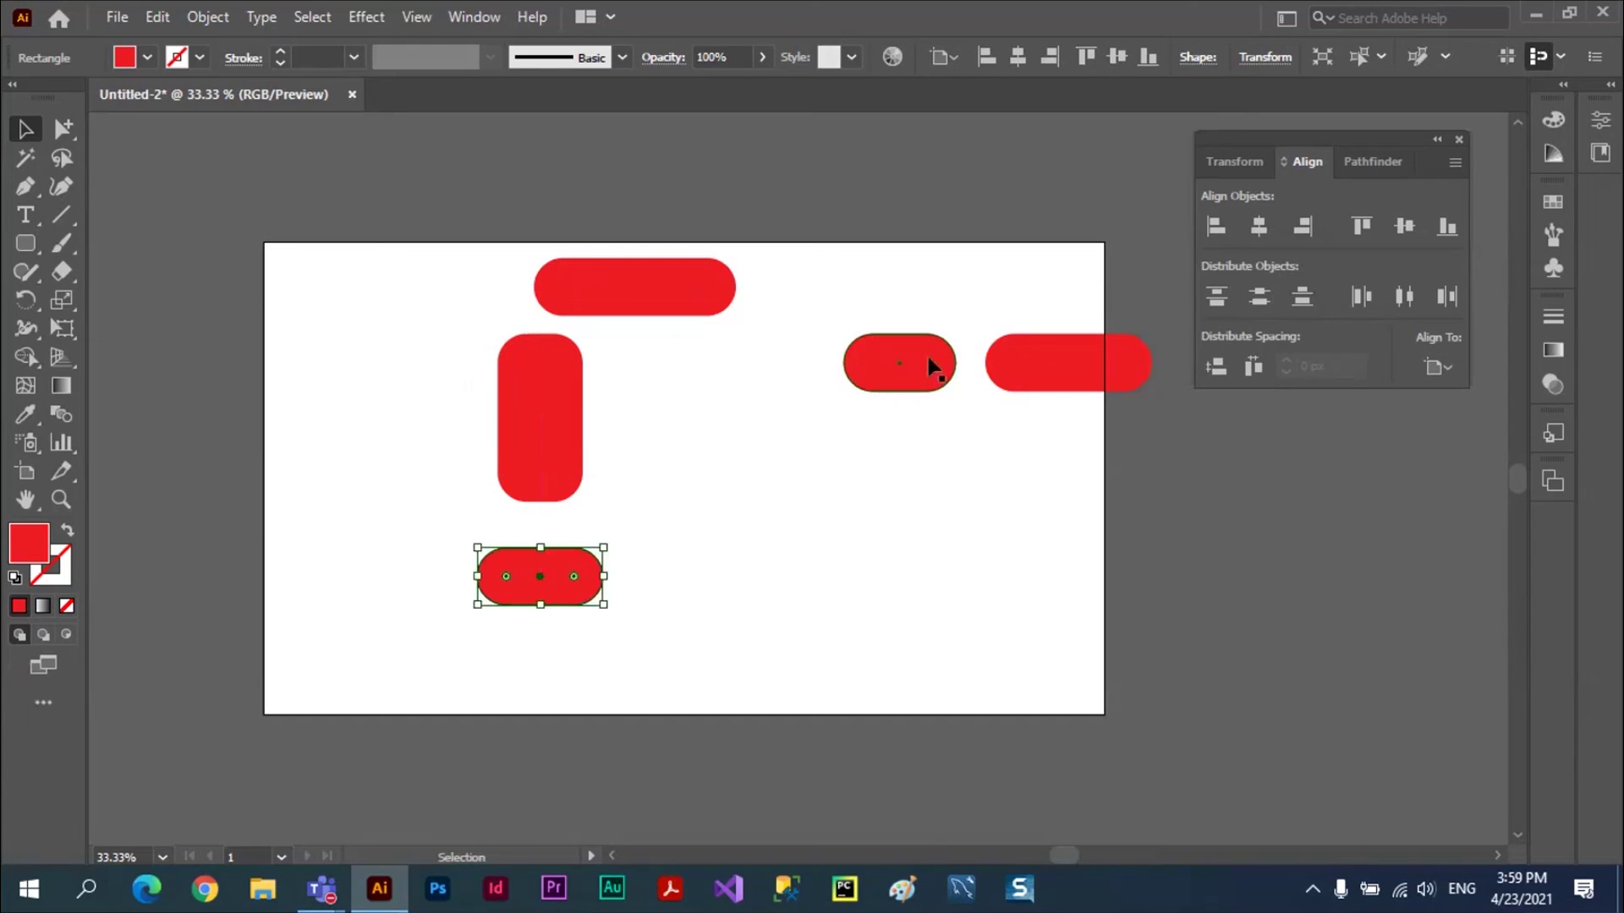
{"action": "left_click_drag", "start_coordinate": [928, 362], "coordinate": [580, 666]}
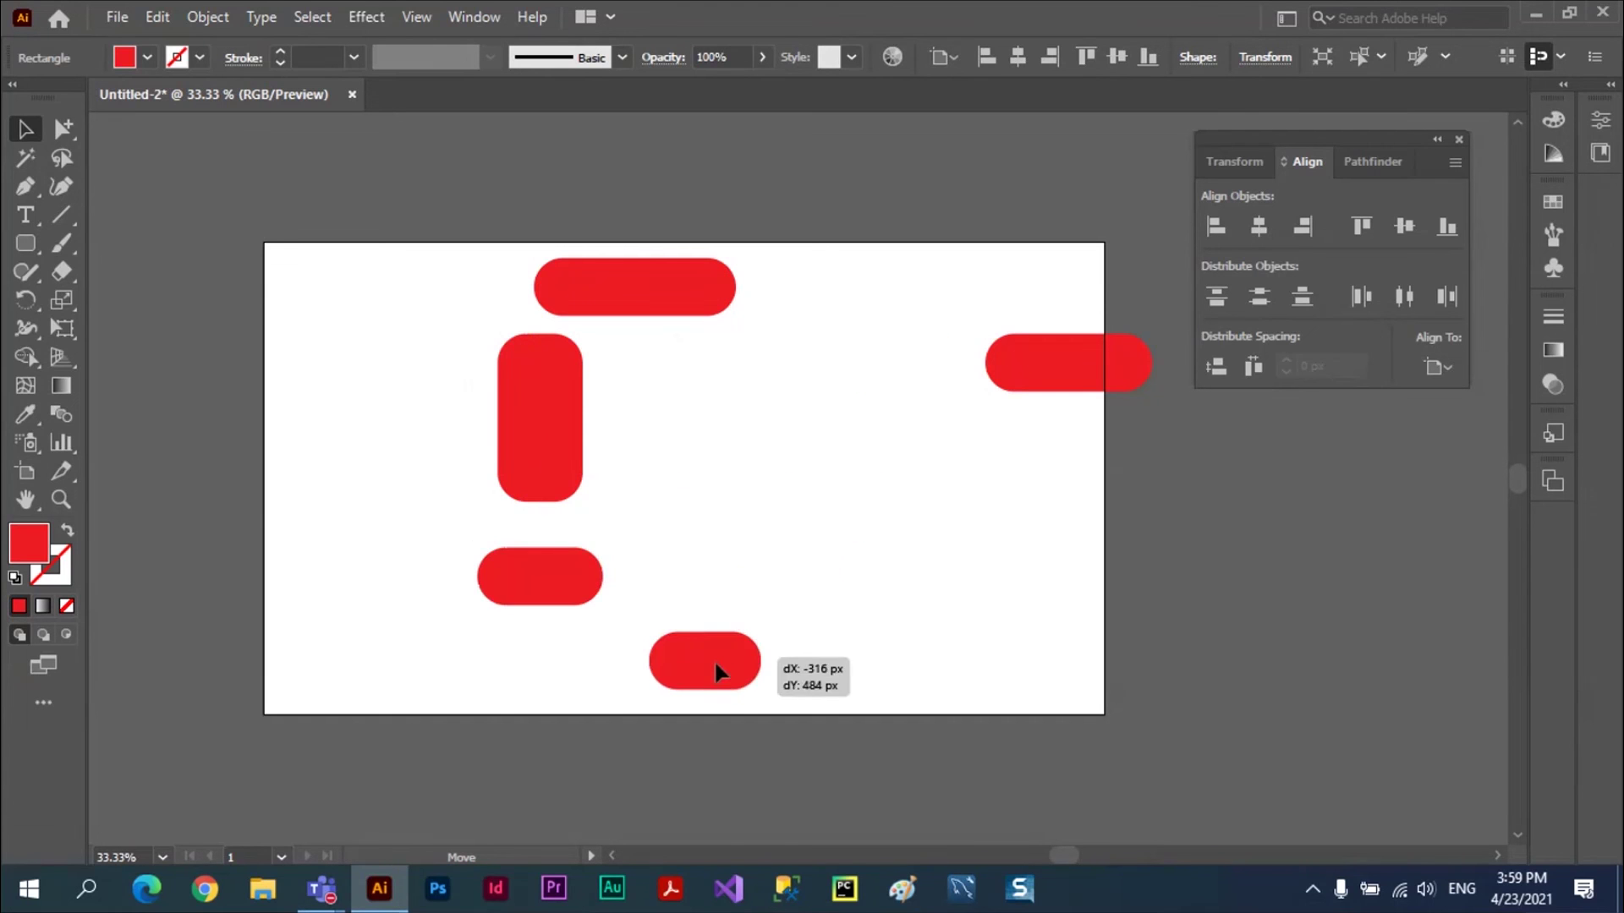
{"action": "left_click", "coordinate": [1072, 367]}
{"action": "mouse_move", "coordinate": [1152, 363]}
{"action": "left_mouse_down"}
{"action": "mouse_move", "coordinate": [1071, 366]}
{"action": "mouse_move", "coordinate": [1029, 526]}
{"action": "left_mouse_up"}
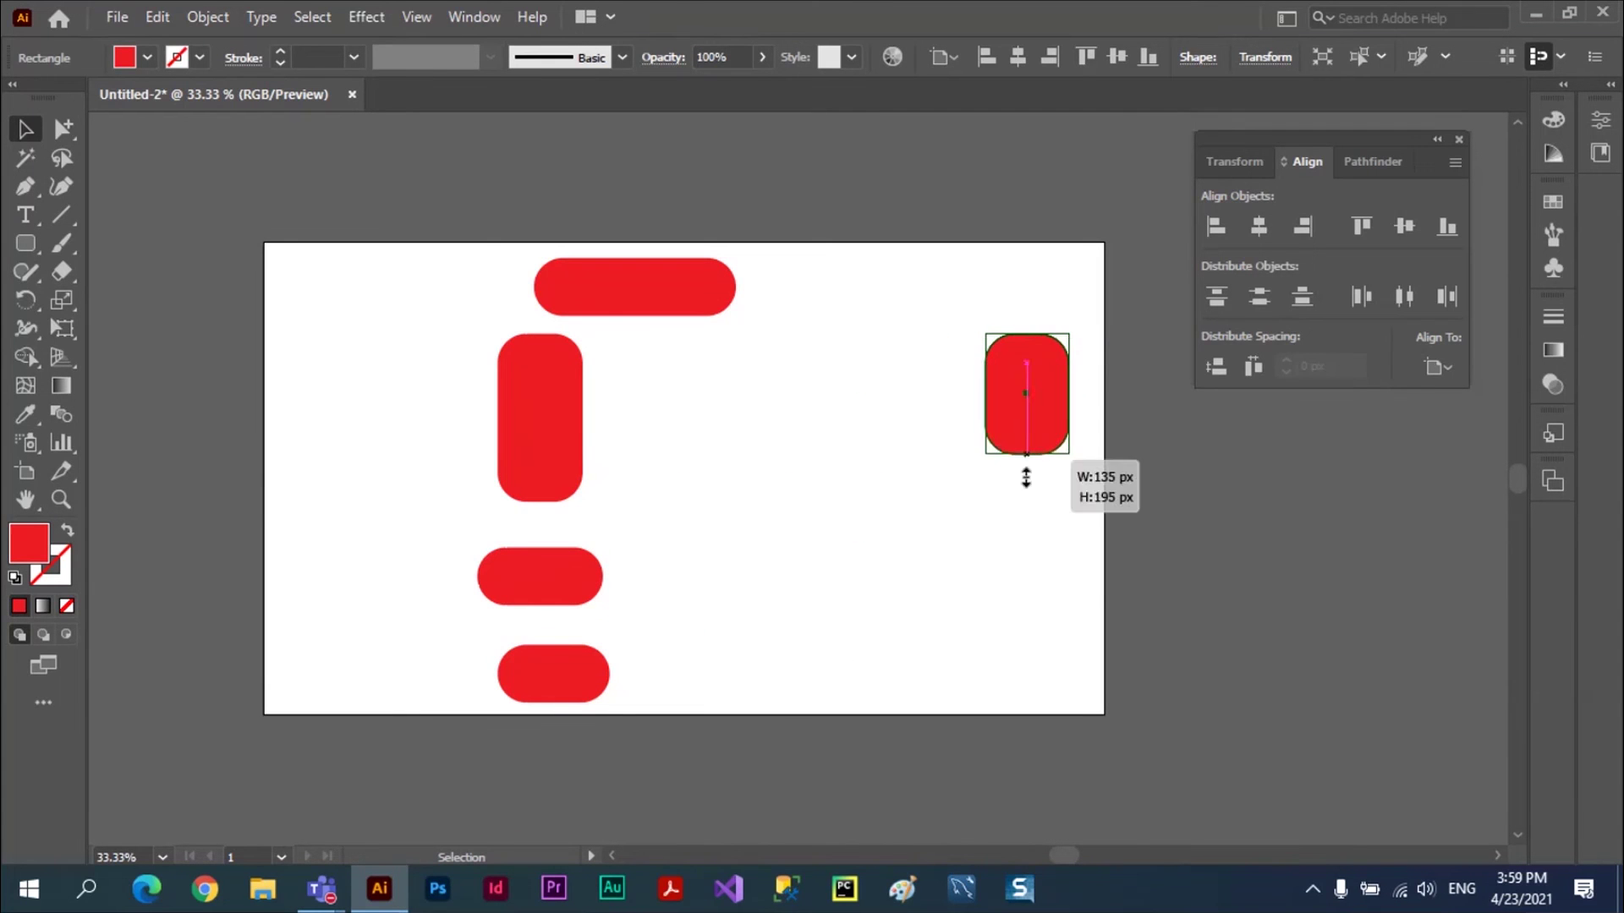
{"action": "left_click_drag", "start_coordinate": [1030, 455], "coordinate": [543, 815]}
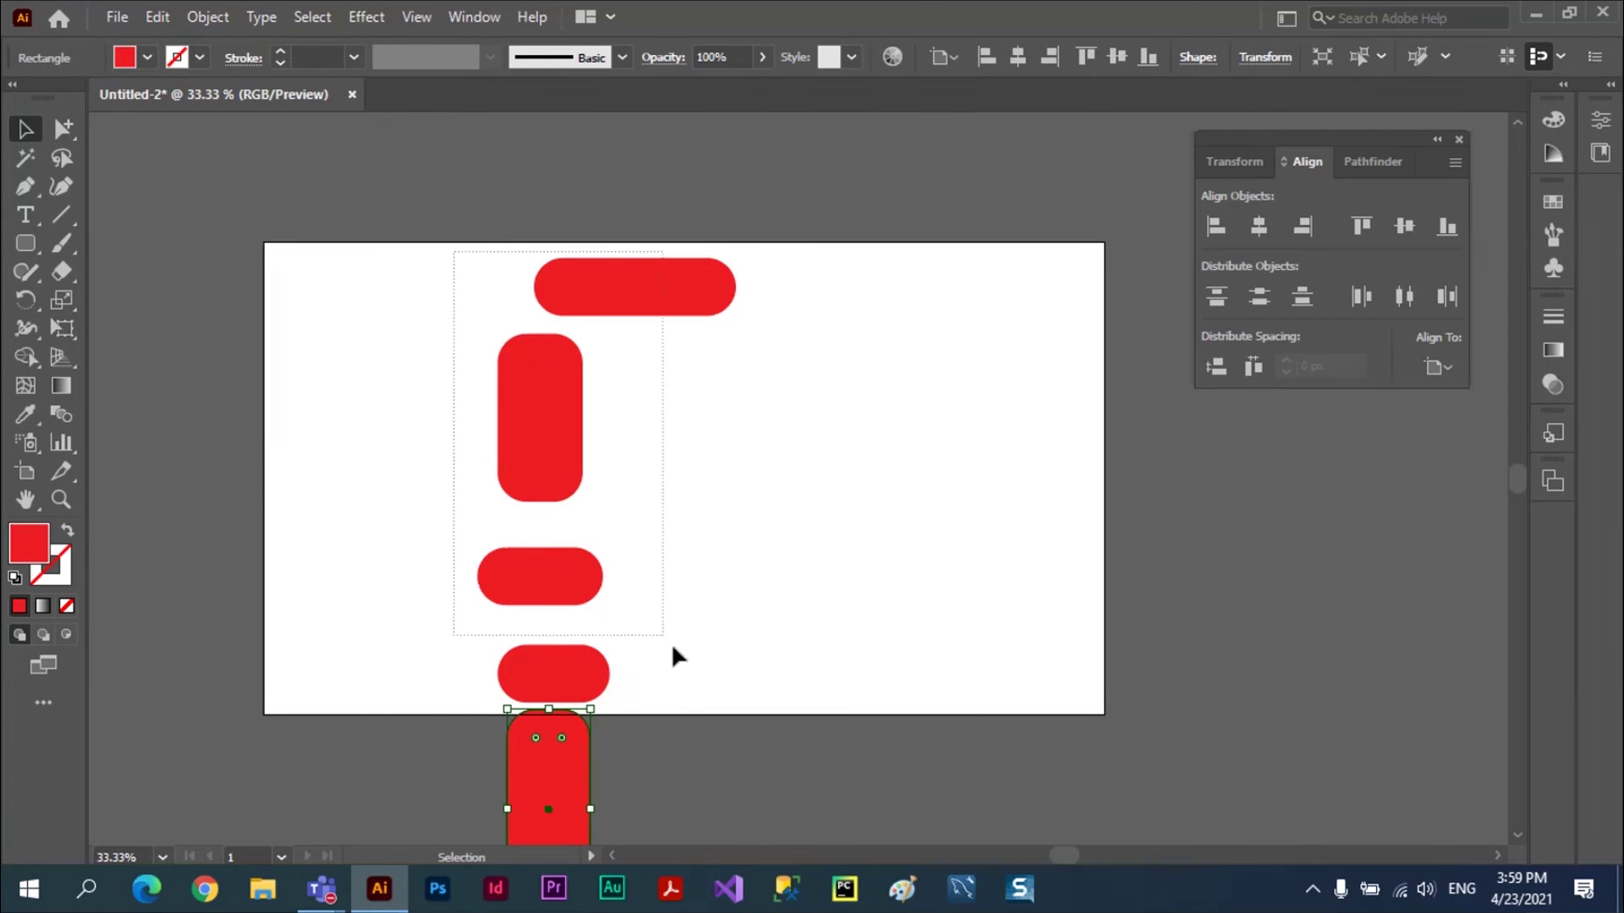
- Horizontally centre all five pills and distribute them with equal vertical spacing, then deselect
{"action": "left_click_drag", "start_coordinate": [453, 260], "coordinate": [699, 819]}
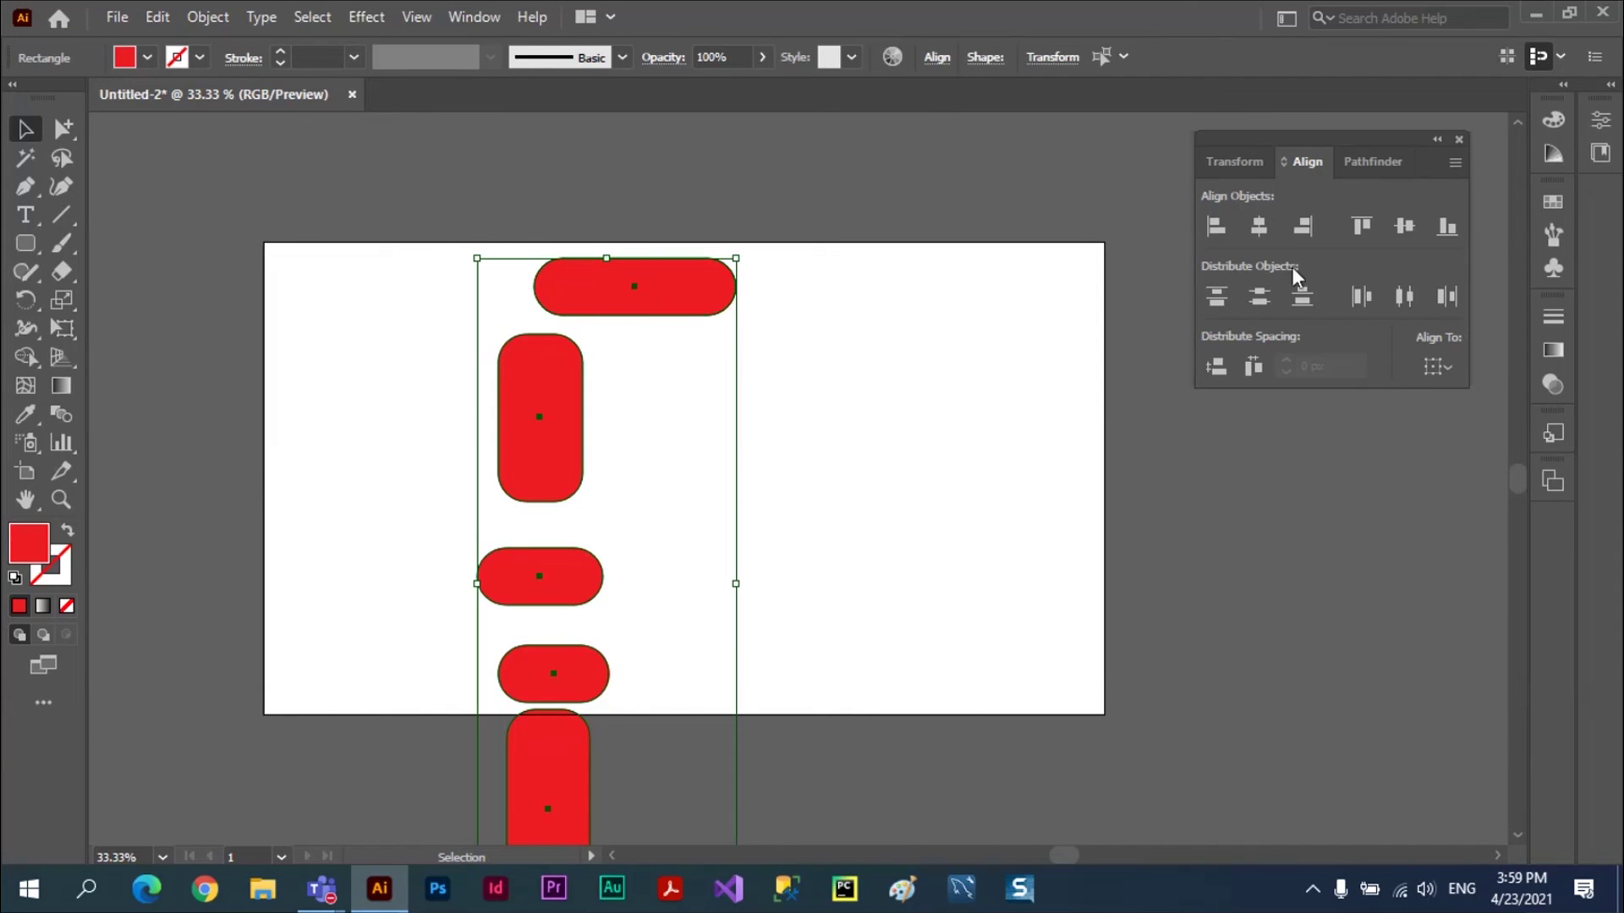
{"action": "left_click", "coordinate": [1260, 226]}
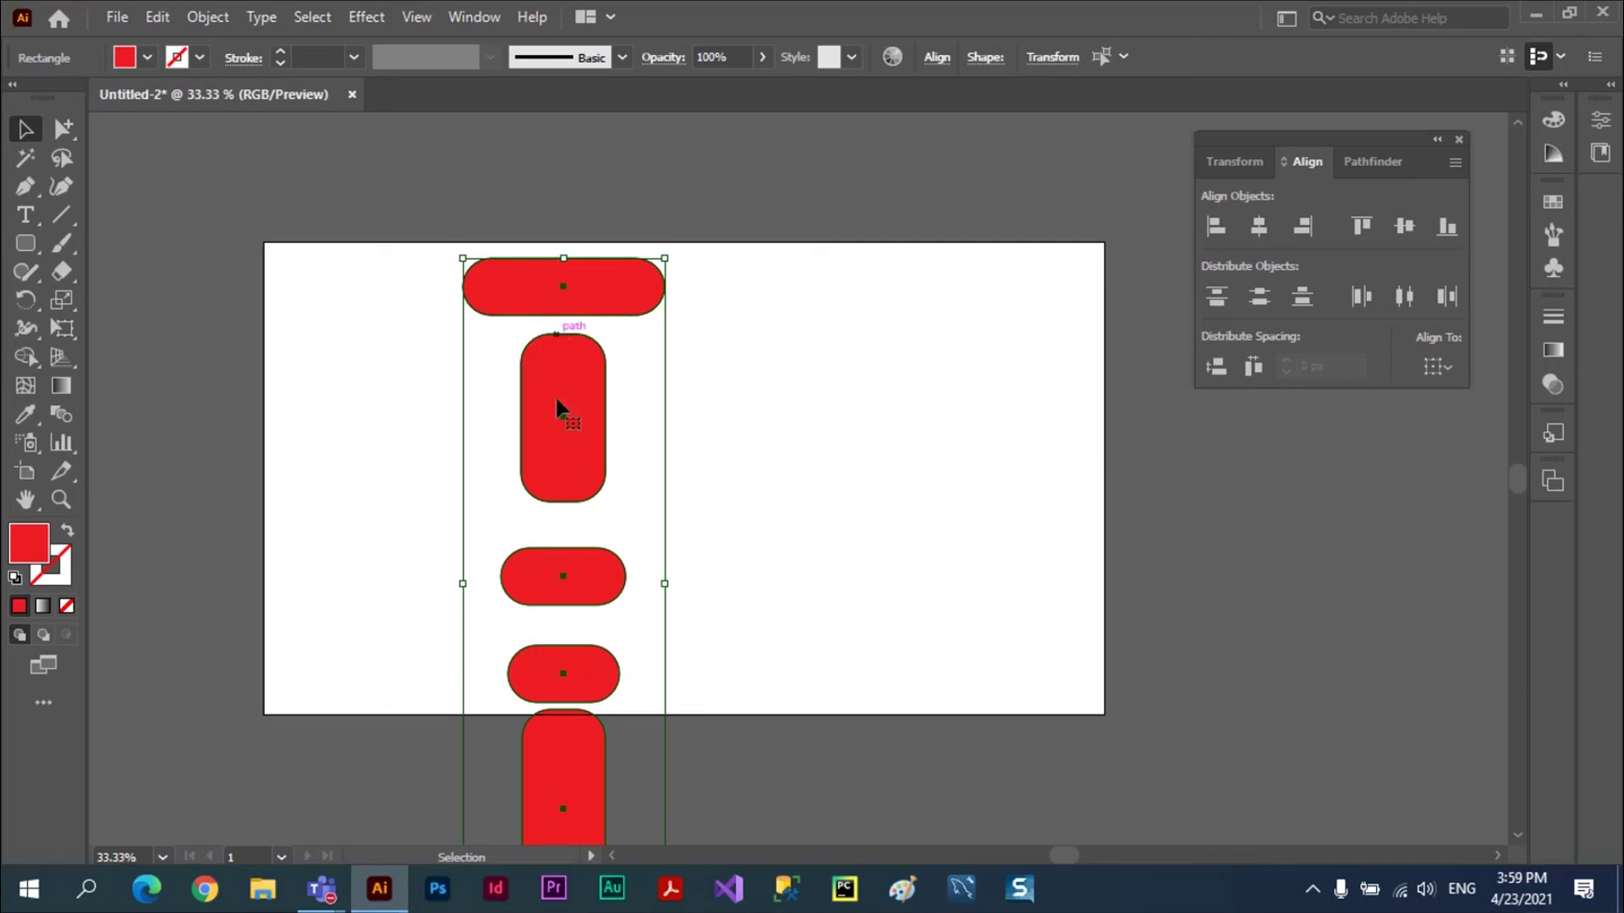
{"action": "left_click", "coordinate": [1216, 367]}
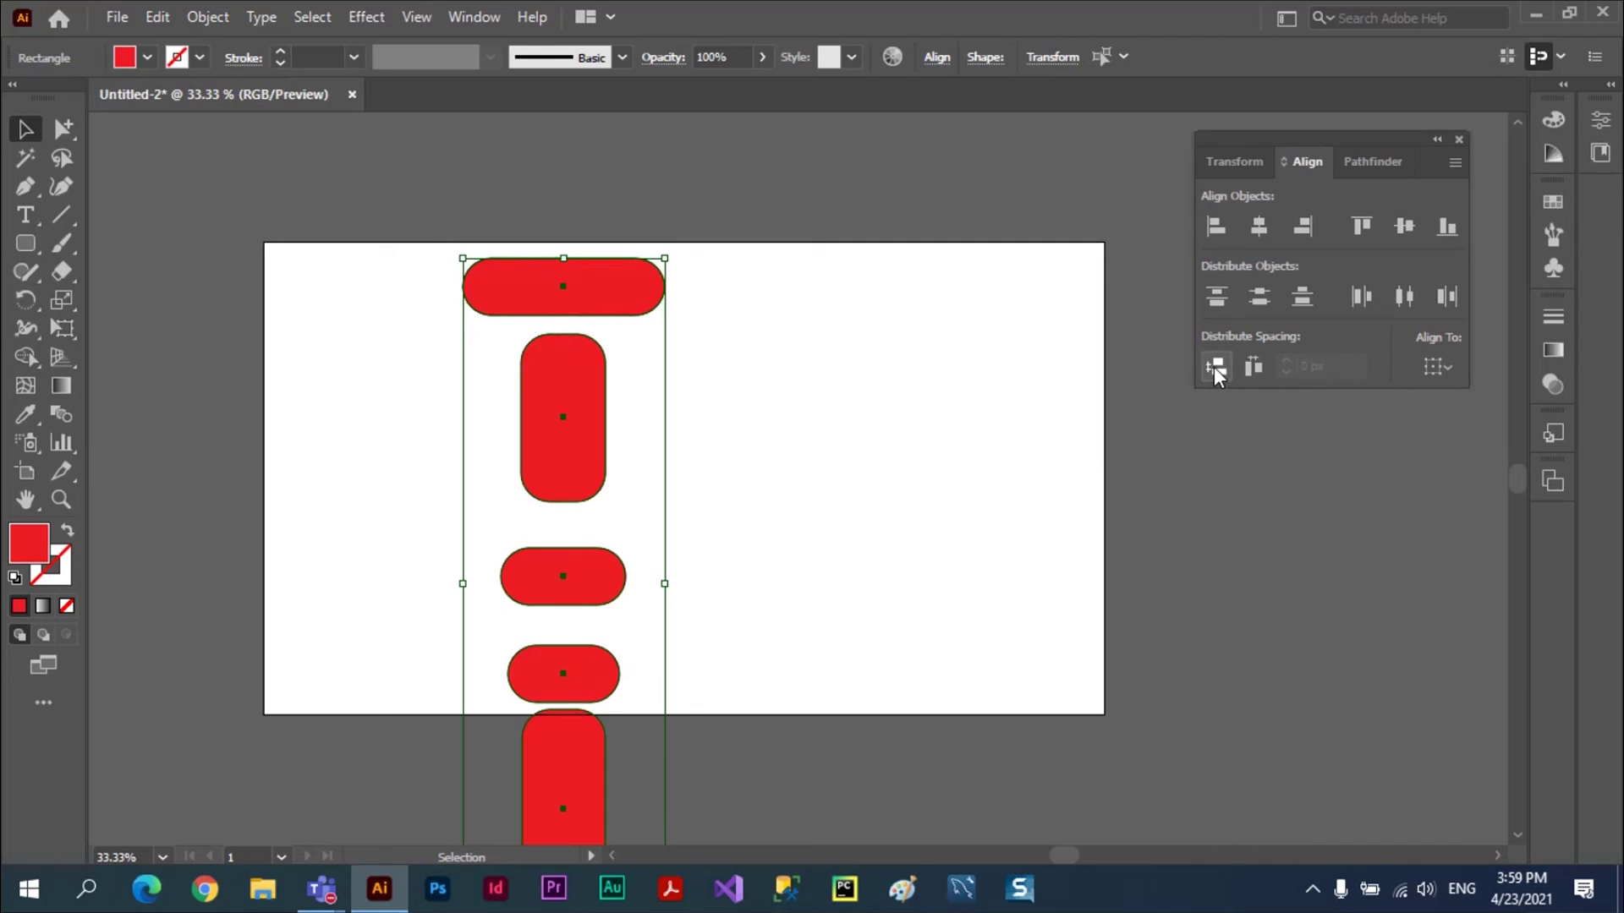
{"action": "left_click", "coordinate": [749, 382]}
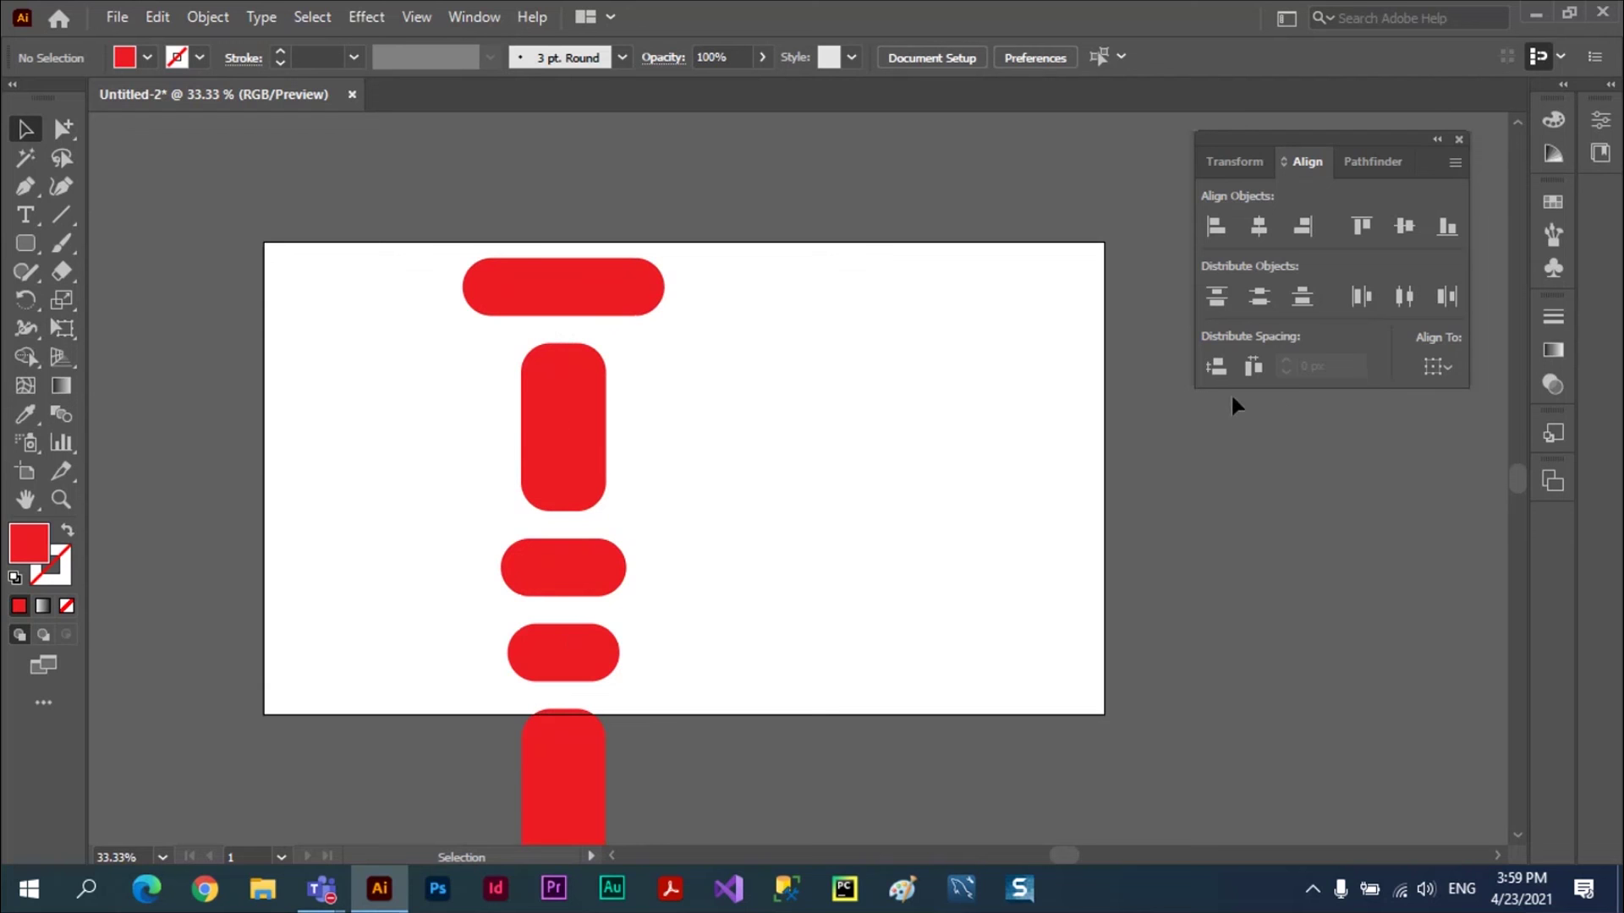
- Delete the wide pill at the top of the column
{"action": "mouse_move", "coordinate": [428, 246]}
{"action": "left_mouse_down"}
{"action": "mouse_move", "coordinate": [617, 761]}
{"action": "mouse_move", "coordinate": [689, 777]}
{"action": "left_mouse_up"}
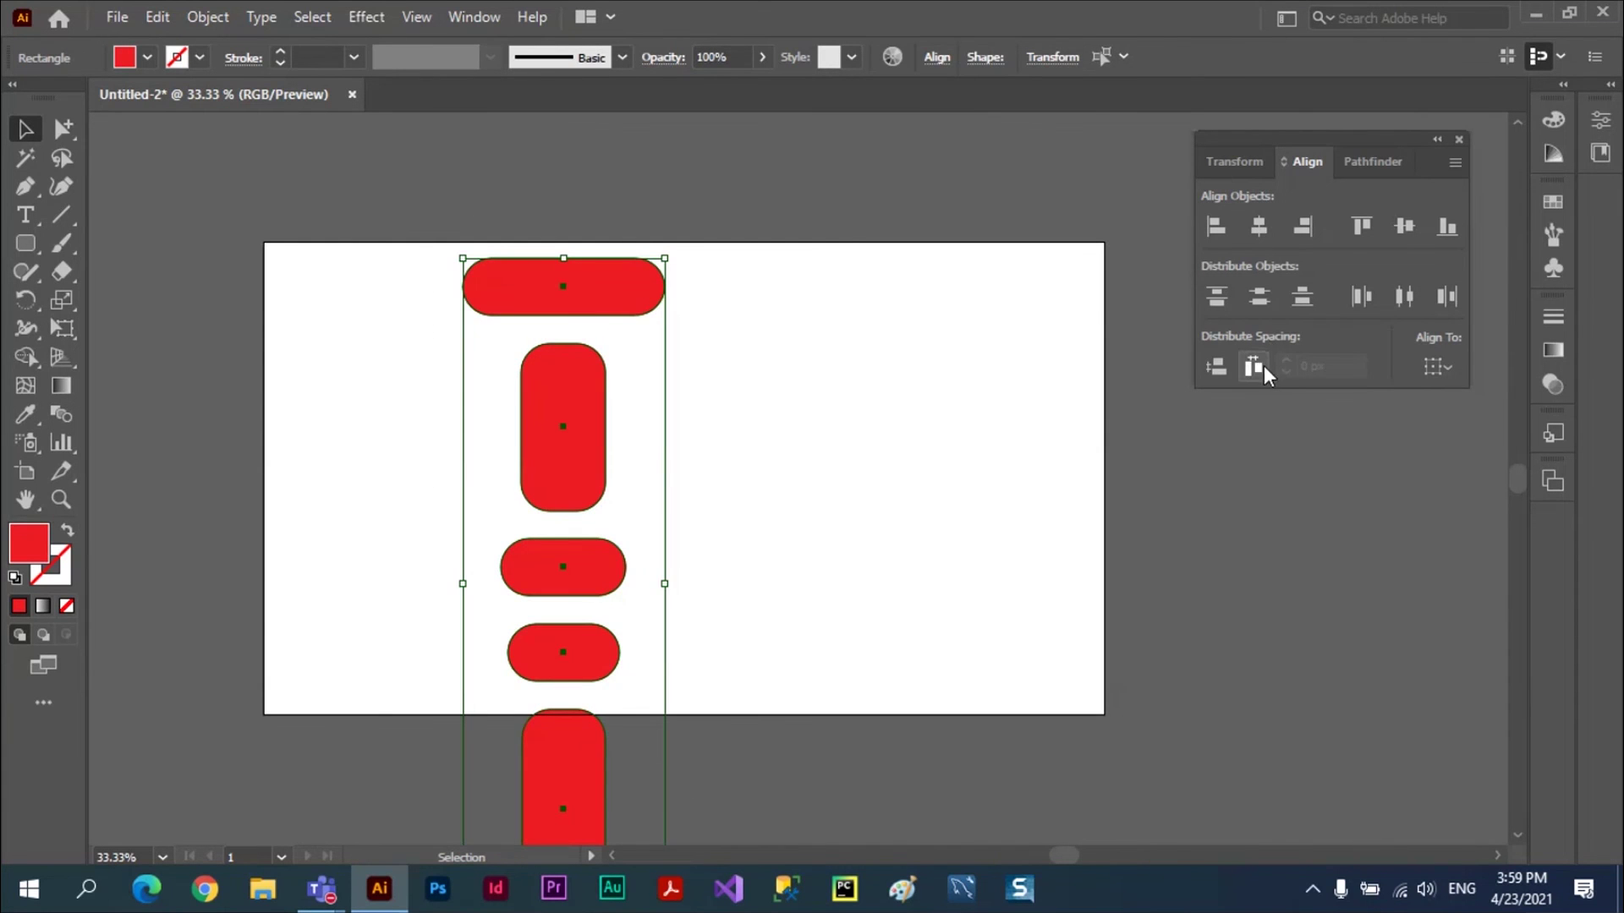
{"action": "left_click", "coordinate": [787, 421]}
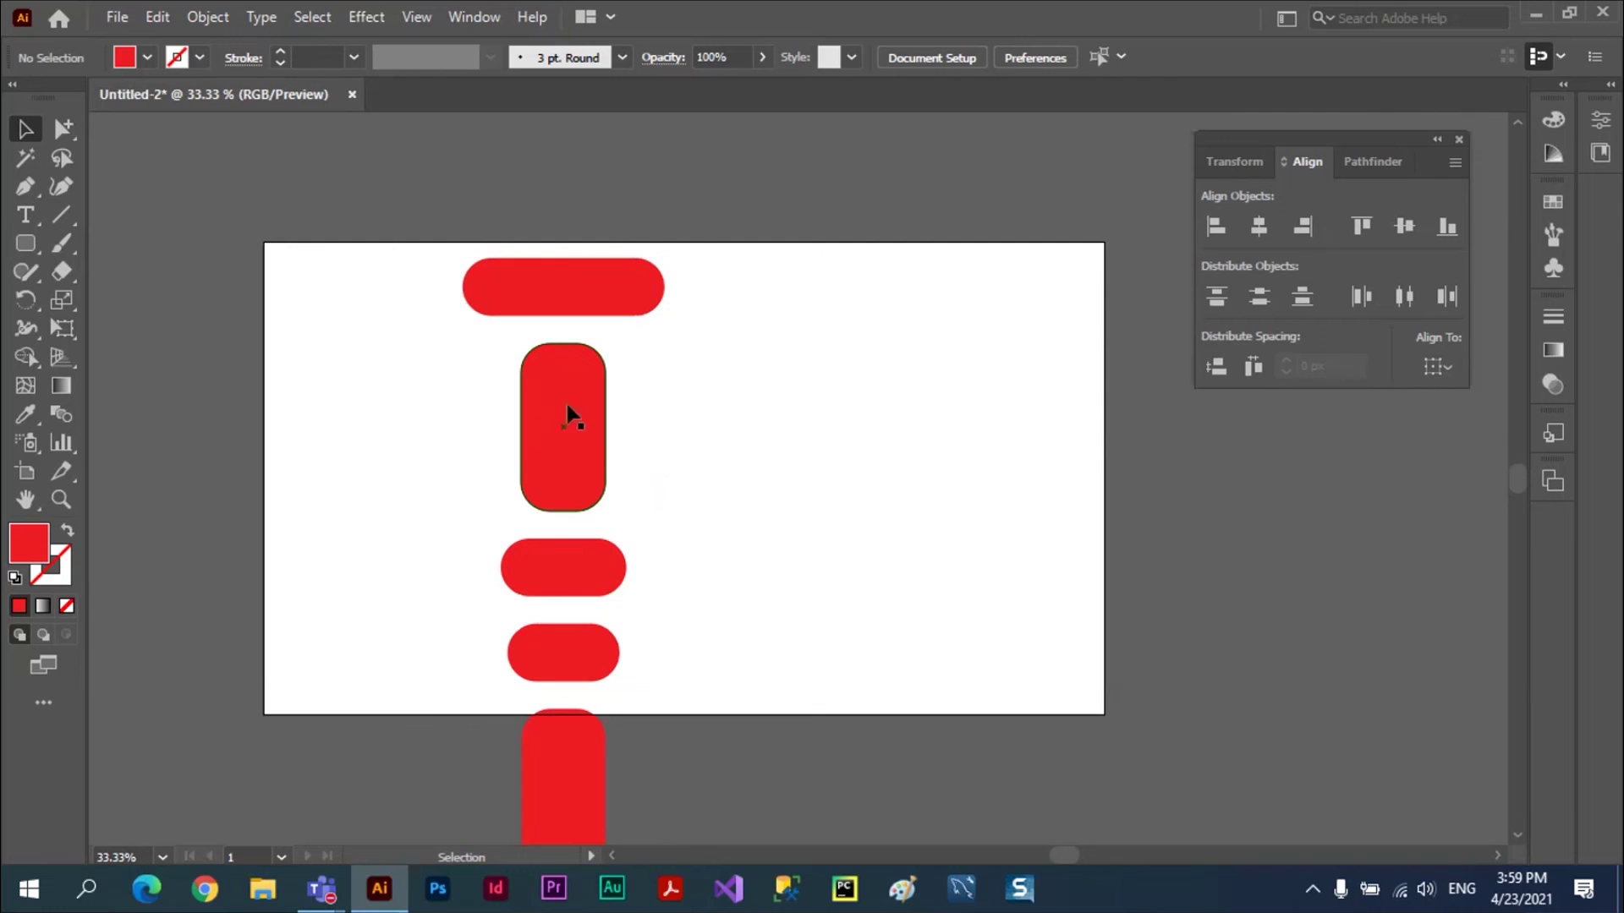
{"action": "left_click_drag", "start_coordinate": [556, 292], "coordinate": [395, 322]}
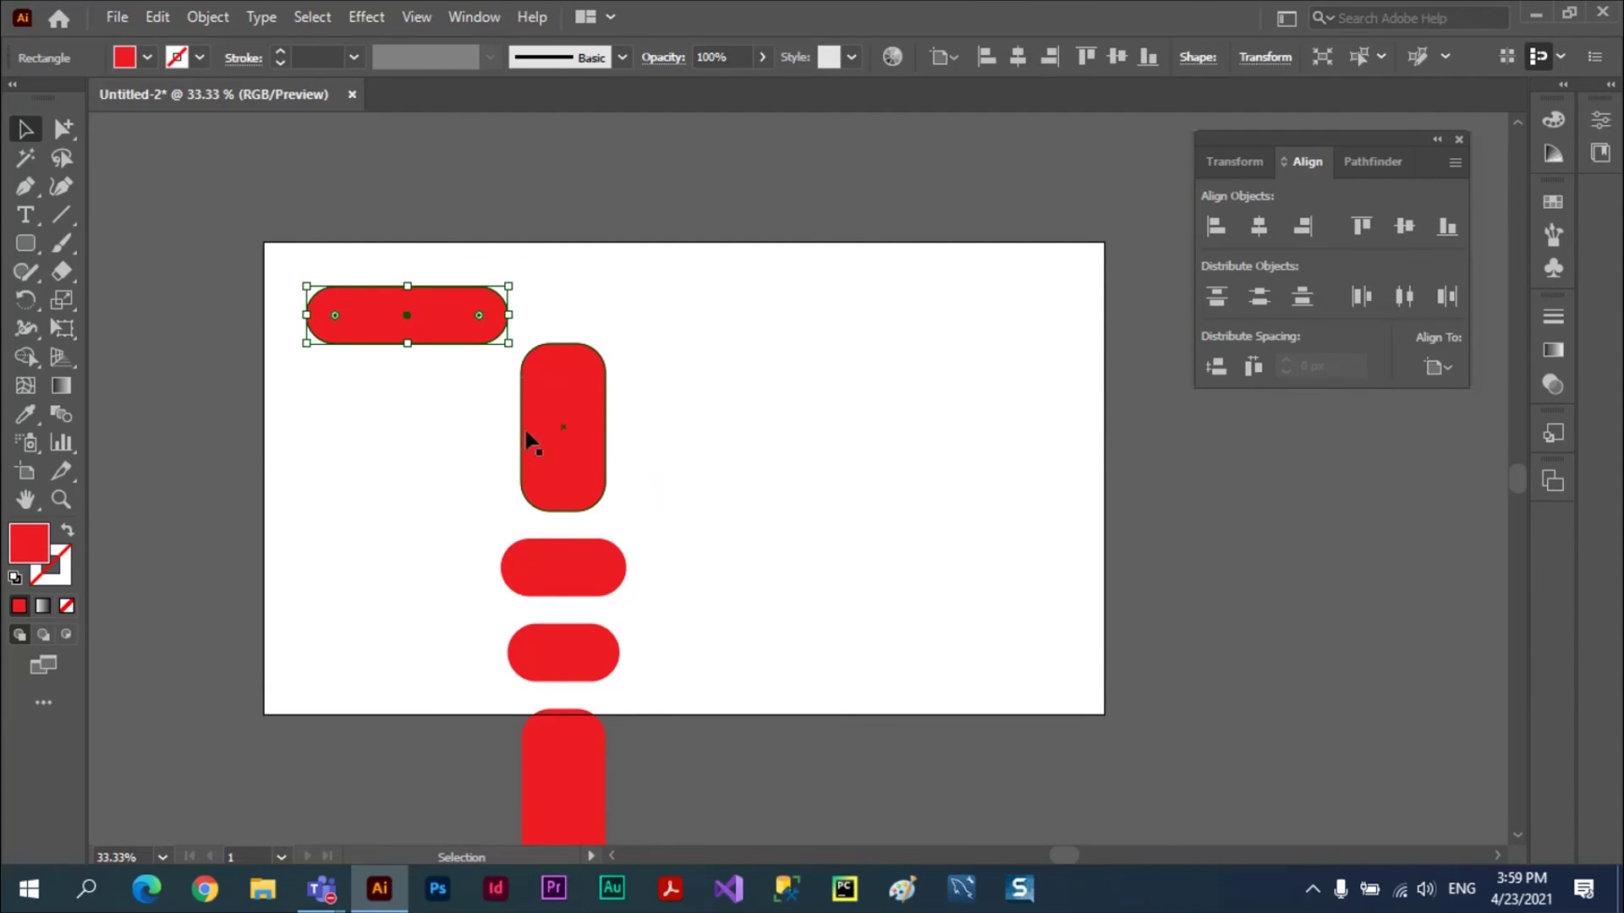
{"action": "key", "text": "Delete"}
- Rearrange the remaining four pills into a row with tall pills at both ends
{"action": "left_click_drag", "start_coordinate": [596, 461], "coordinate": [395, 454]}
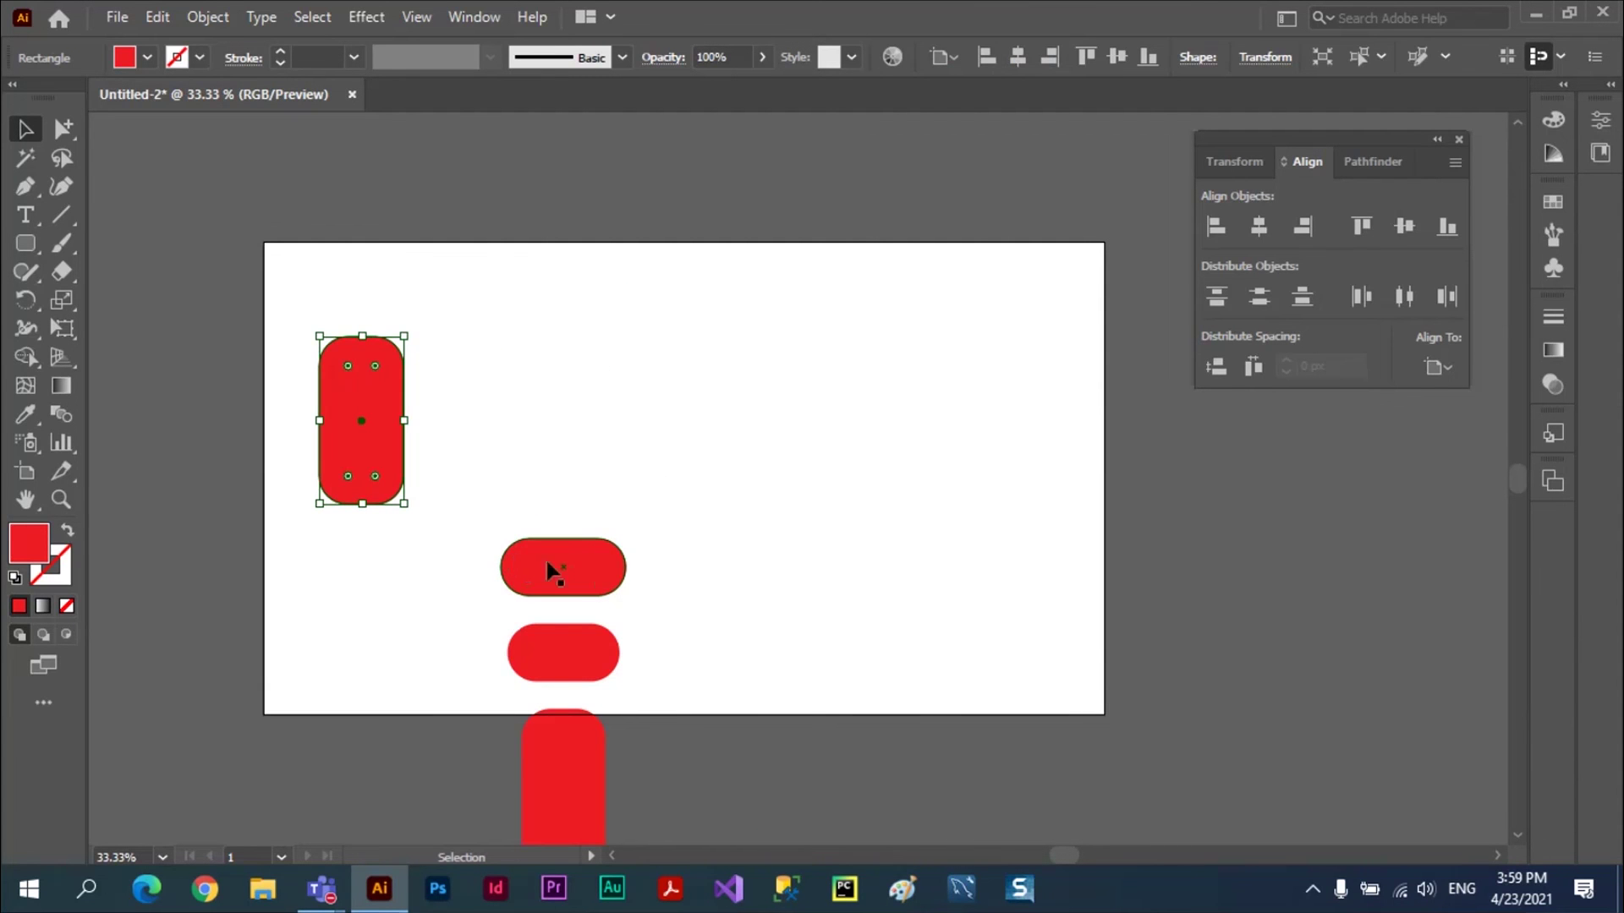
{"action": "left_click_drag", "start_coordinate": [562, 587], "coordinate": [507, 427]}
{"action": "left_click_drag", "start_coordinate": [598, 652], "coordinate": [694, 412]}
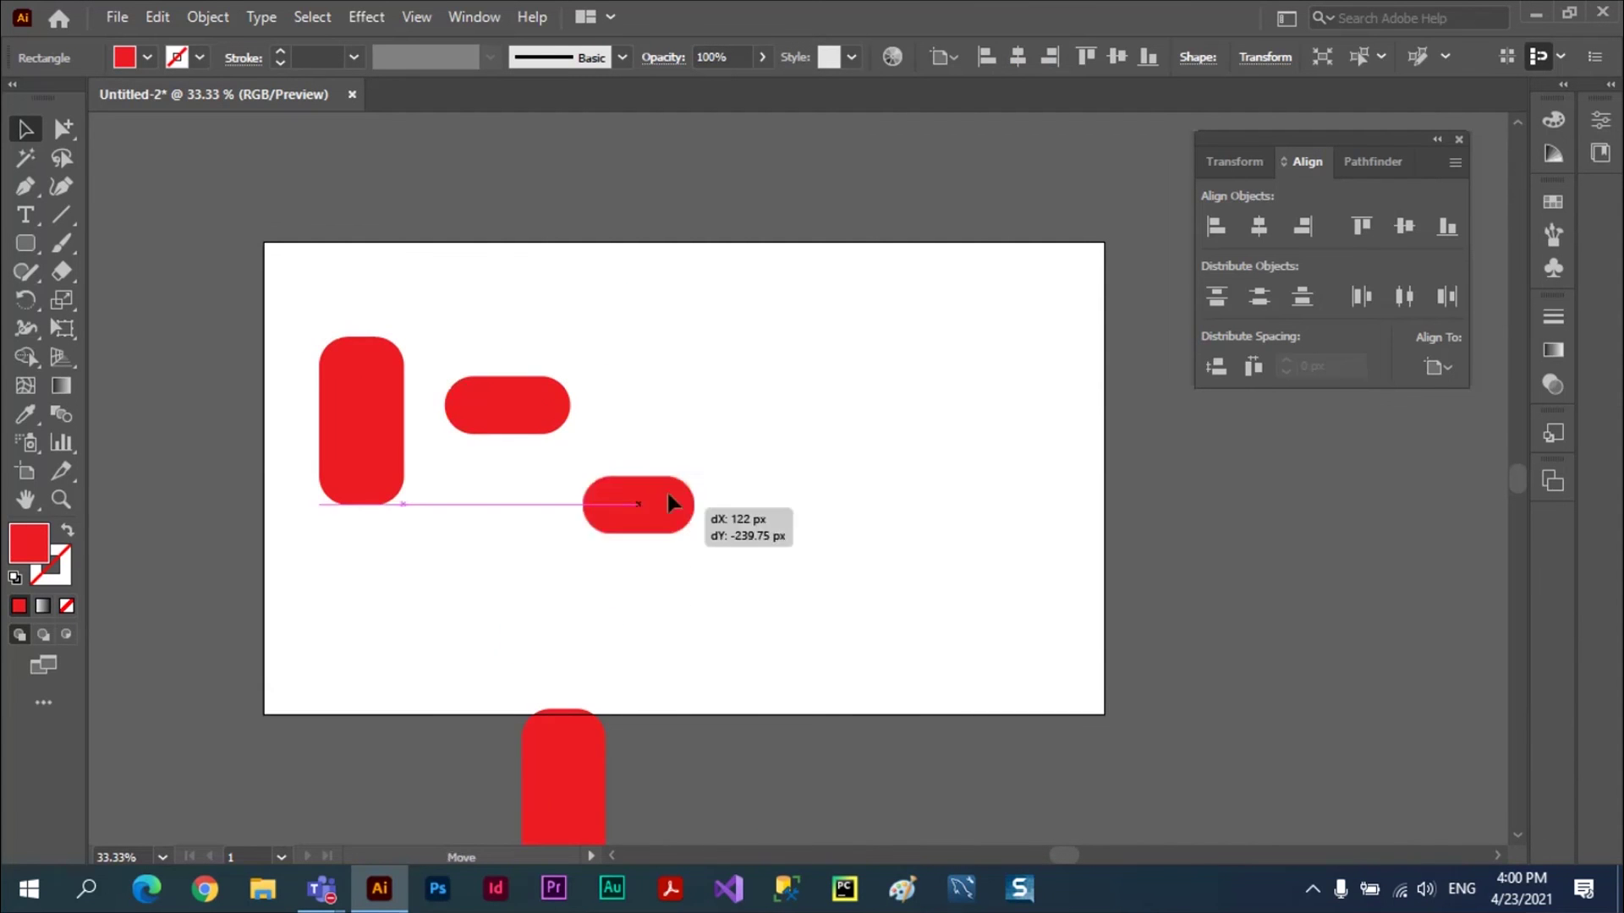
{"action": "left_click_drag", "start_coordinate": [593, 741], "coordinate": [949, 375]}
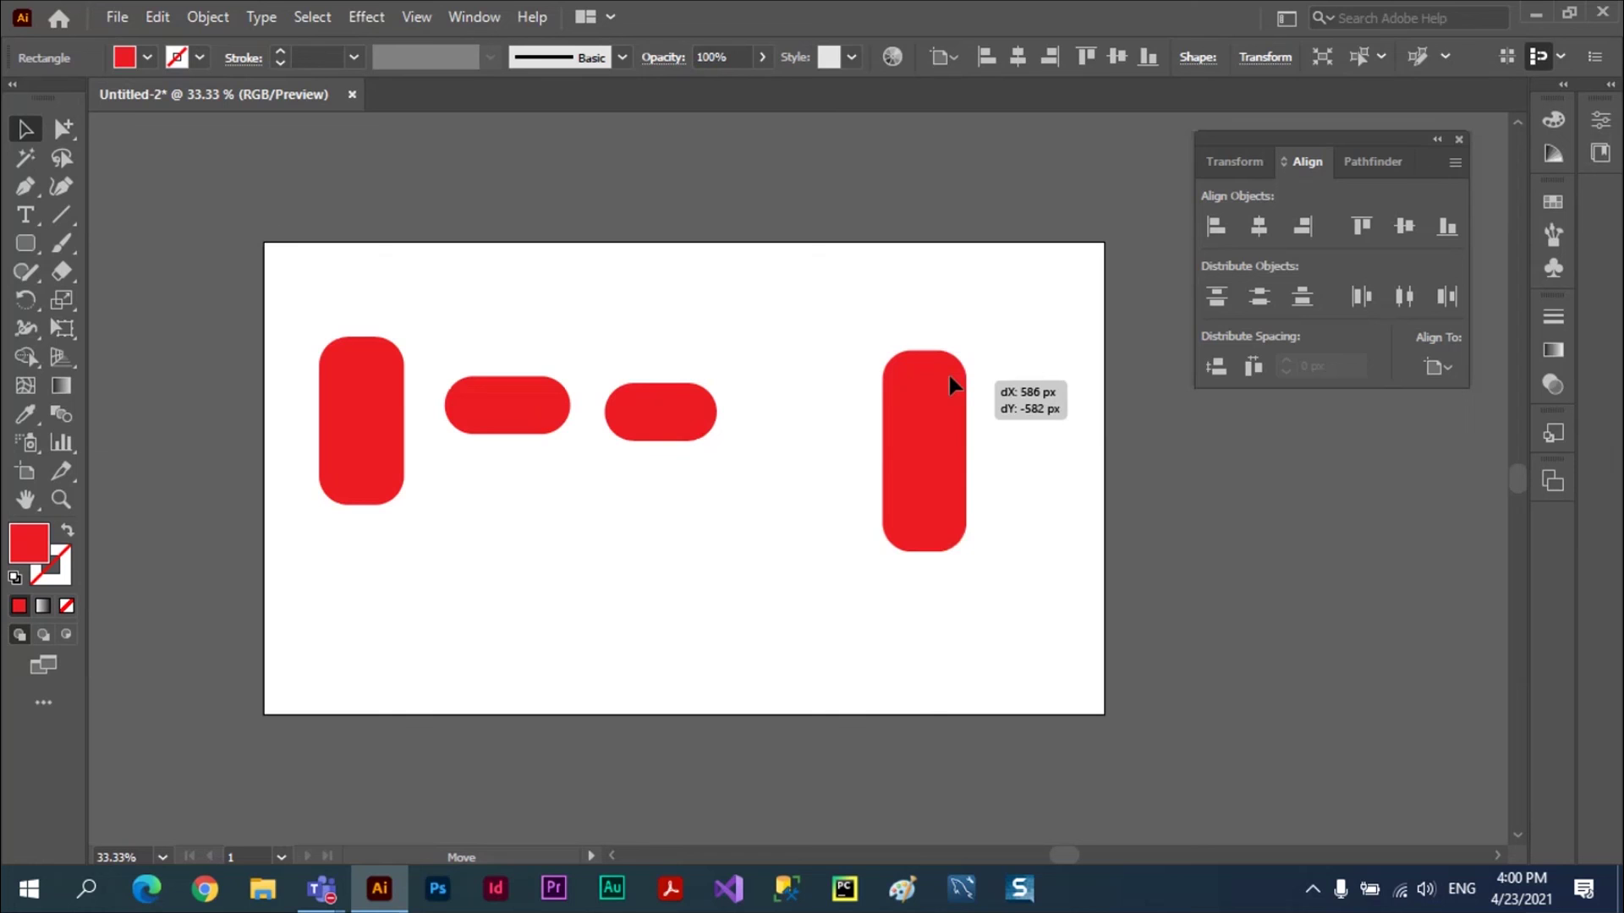
{"action": "left_click", "coordinate": [676, 549]}
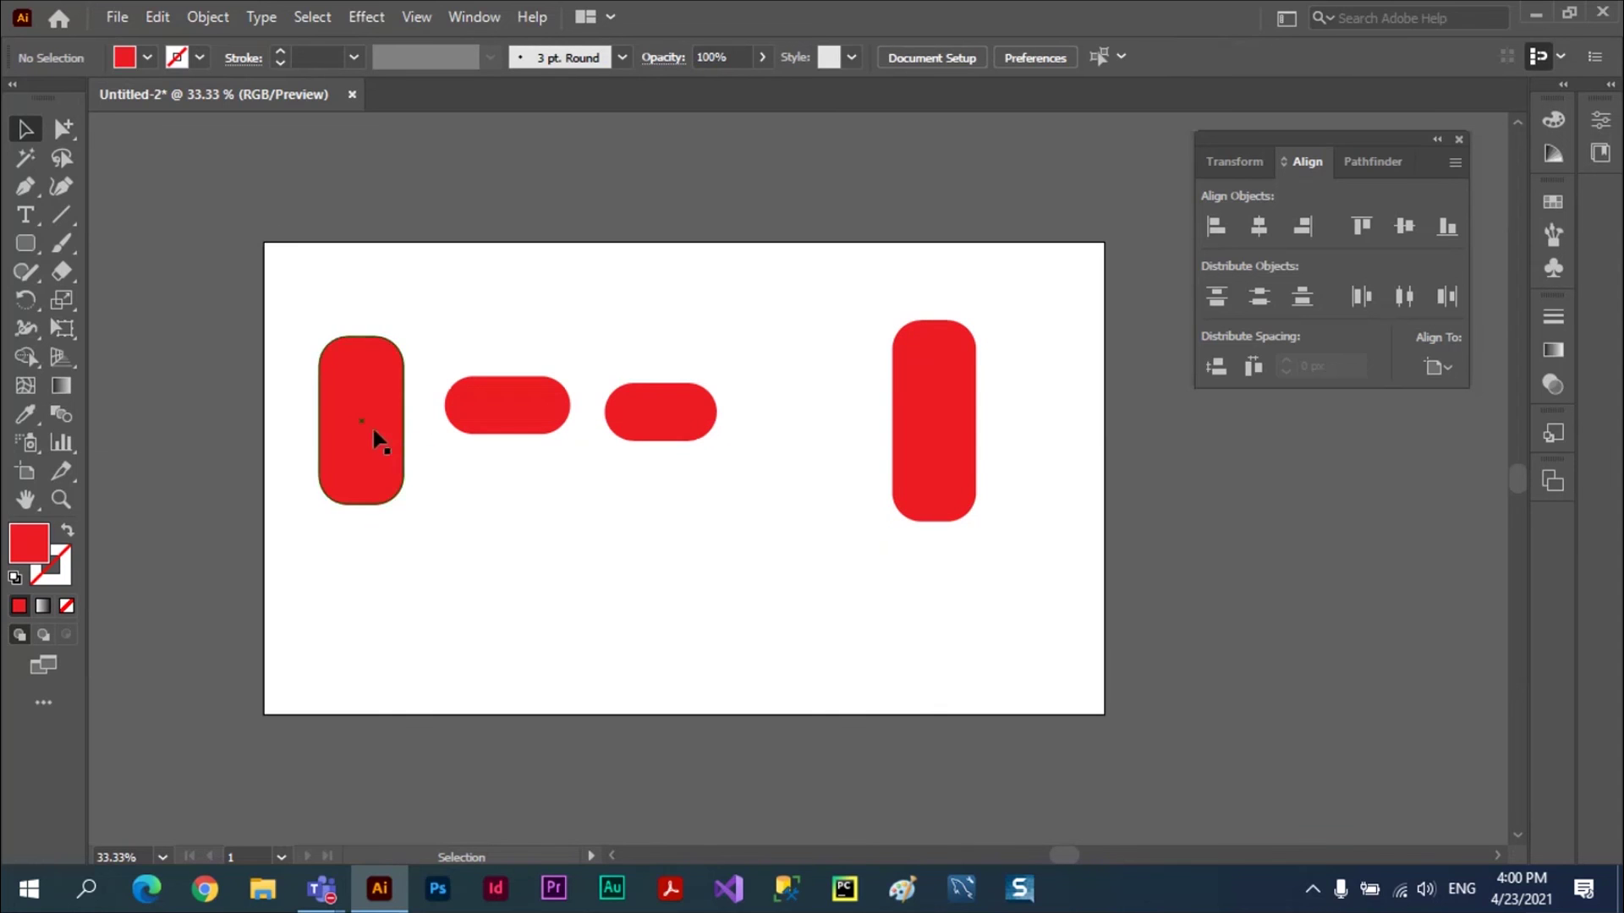
- Nudge the left tall pill and both small pills into line, then select all four
{"action": "left_click_drag", "start_coordinate": [373, 439], "coordinate": [371, 461]}
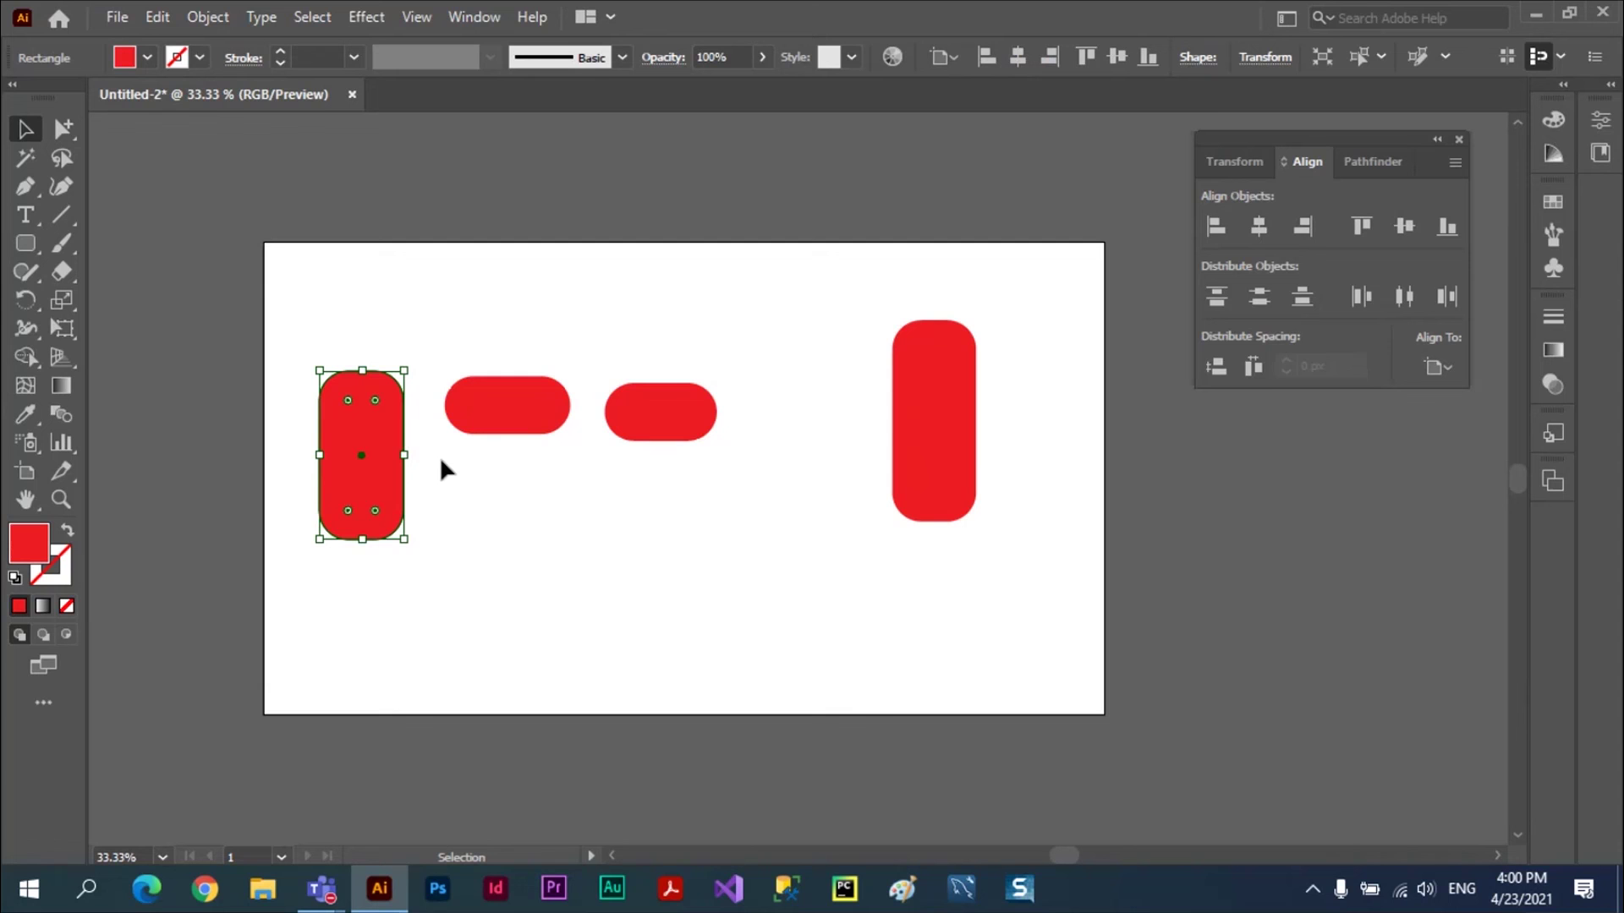
{"action": "left_click_drag", "start_coordinate": [537, 412], "coordinate": [558, 455]}
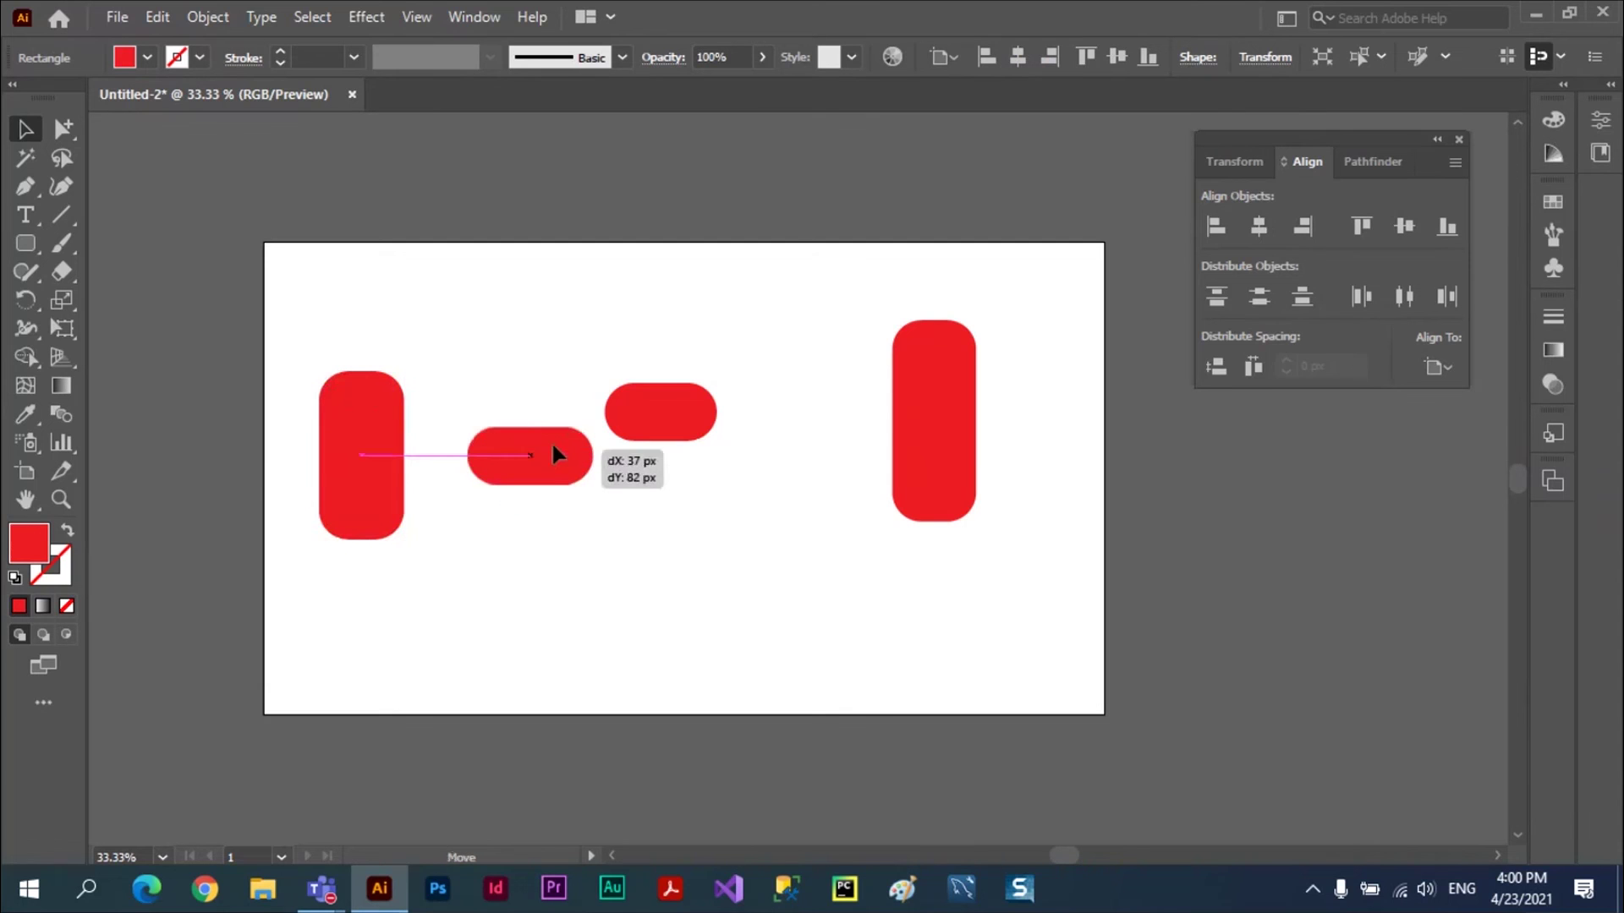
{"action": "left_click_drag", "start_coordinate": [656, 429], "coordinate": [695, 469]}
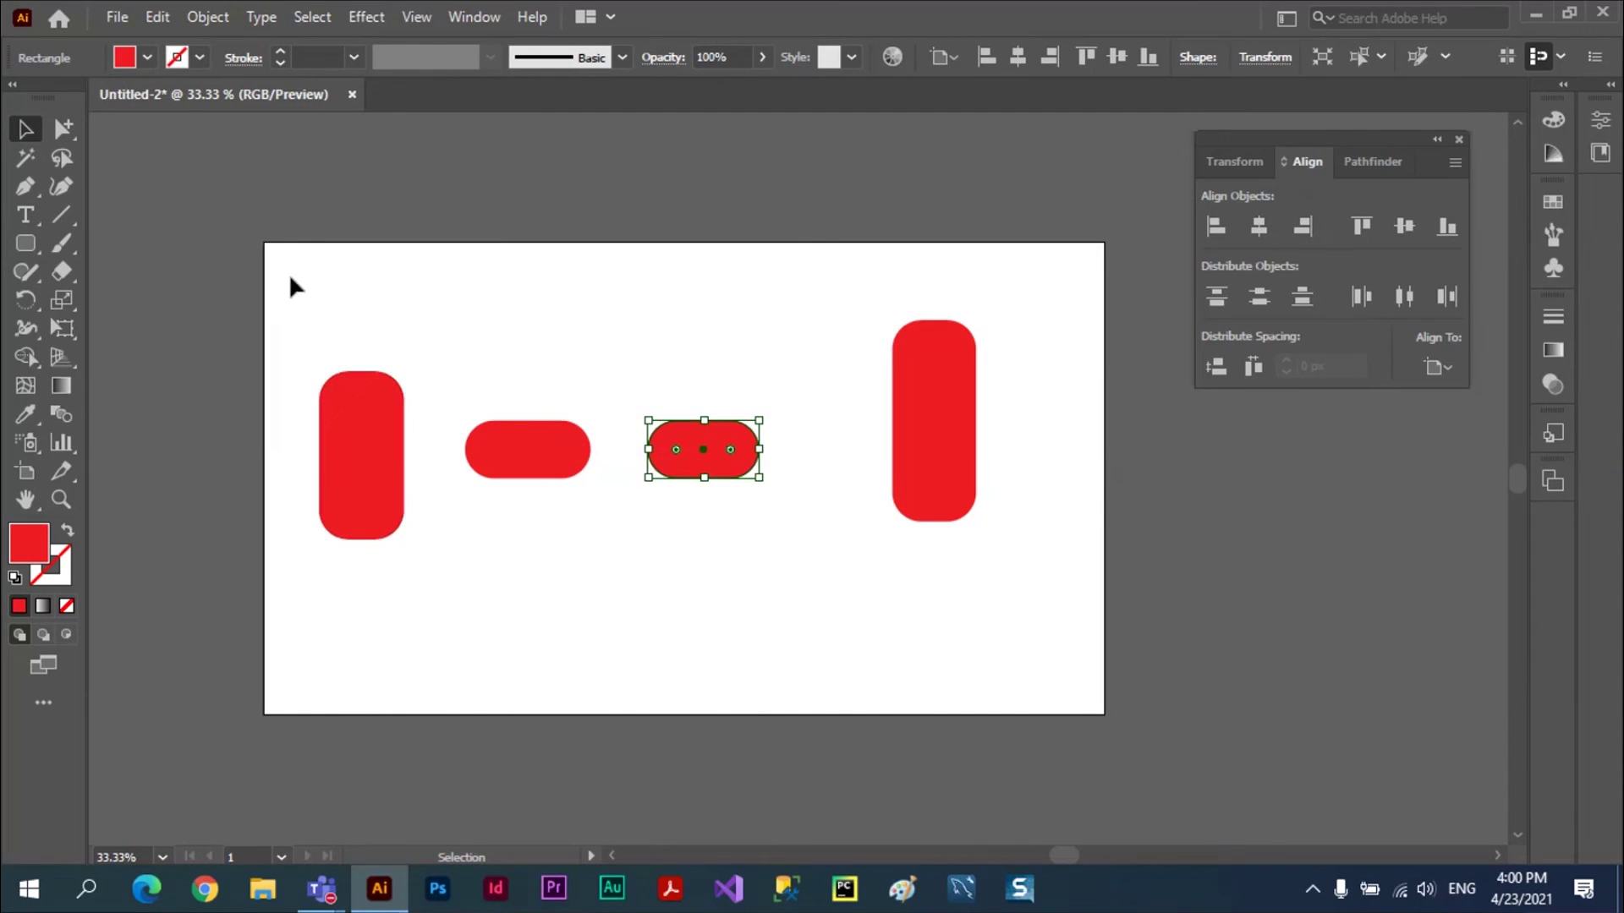
{"action": "mouse_move", "coordinate": [287, 273]}
{"action": "left_mouse_down"}
{"action": "mouse_move", "coordinate": [487, 558]}
{"action": "mouse_move", "coordinate": [982, 605]}
{"action": "left_mouse_up"}
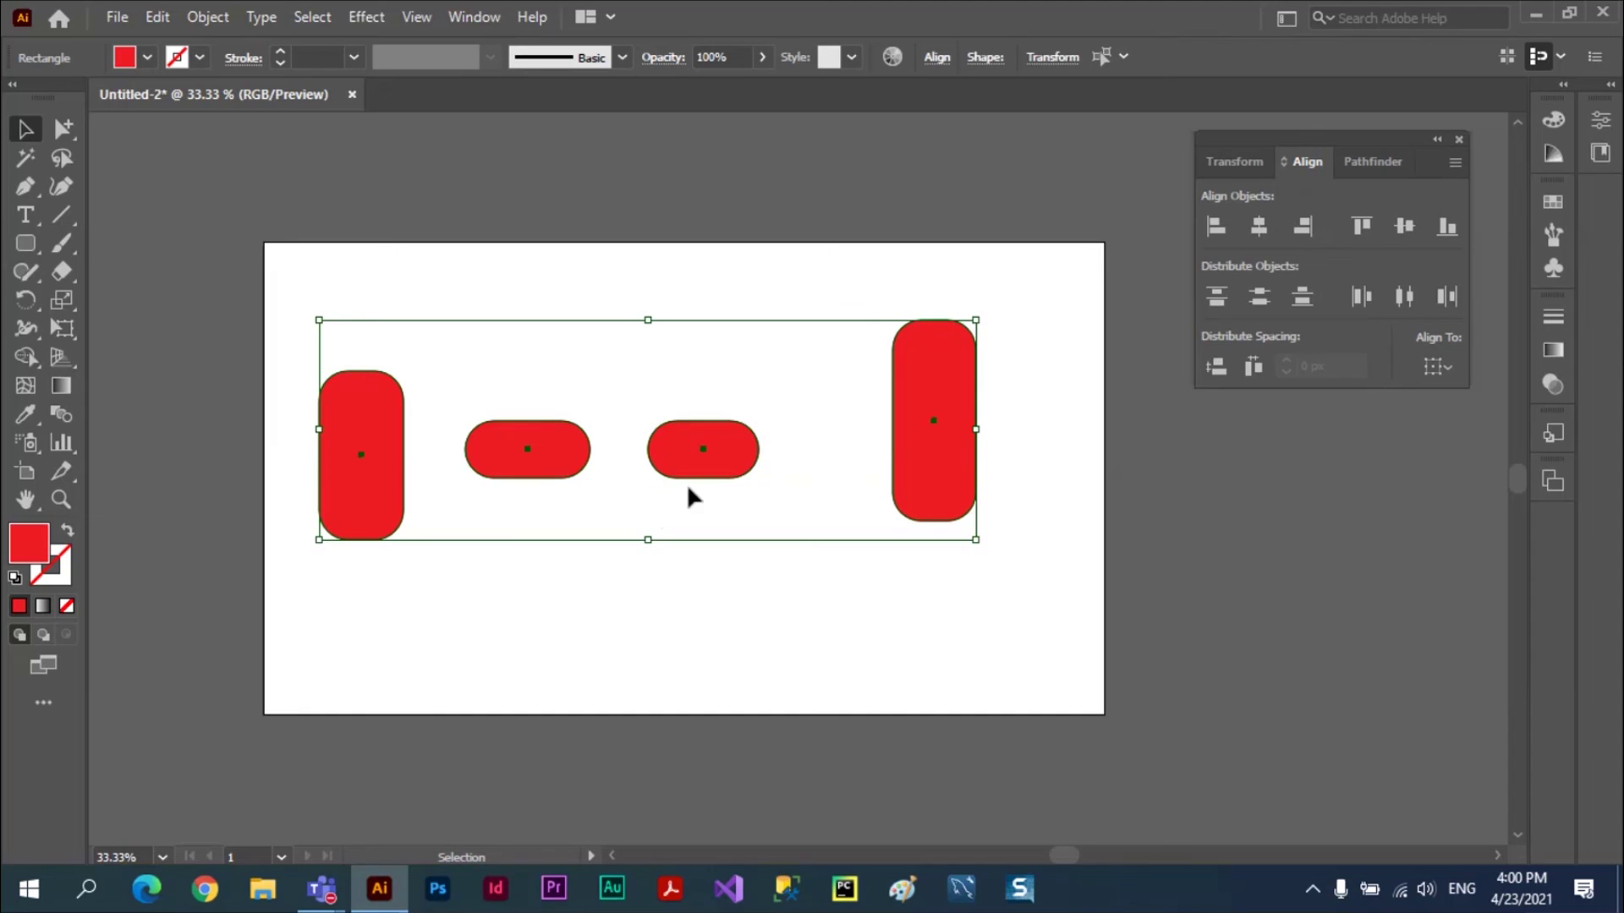
- Distribute the four pills 20 px apart horizontally, using the left pill as key object
{"action": "left_click", "coordinate": [373, 432]}
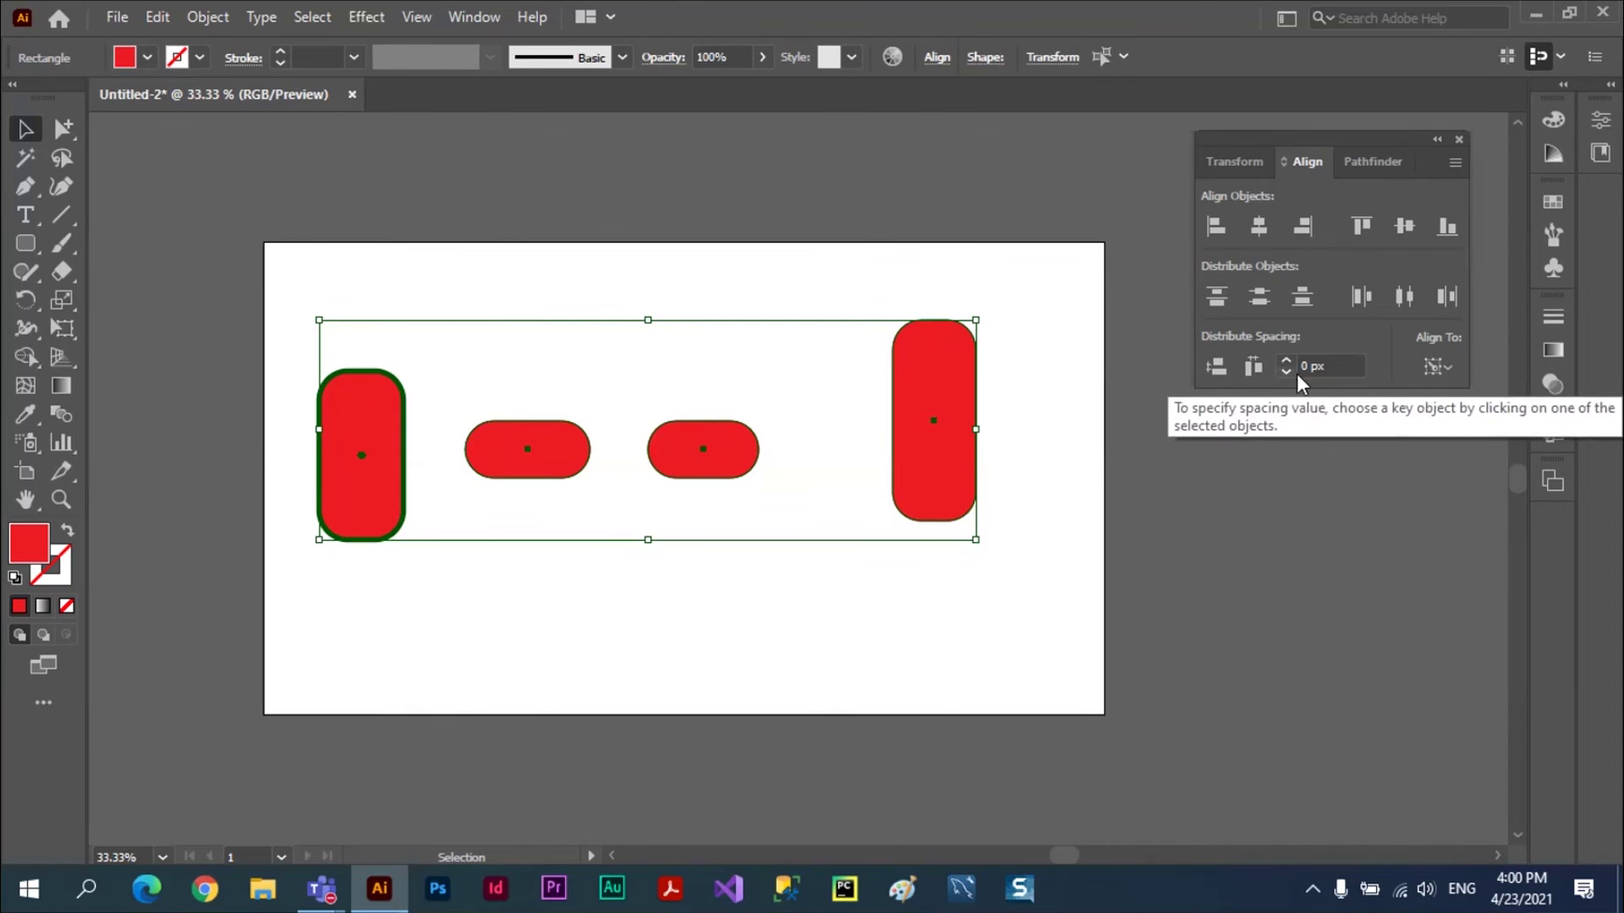
{"action": "left_click", "coordinate": [1286, 360]}
{"action": "type", "text": "10"}
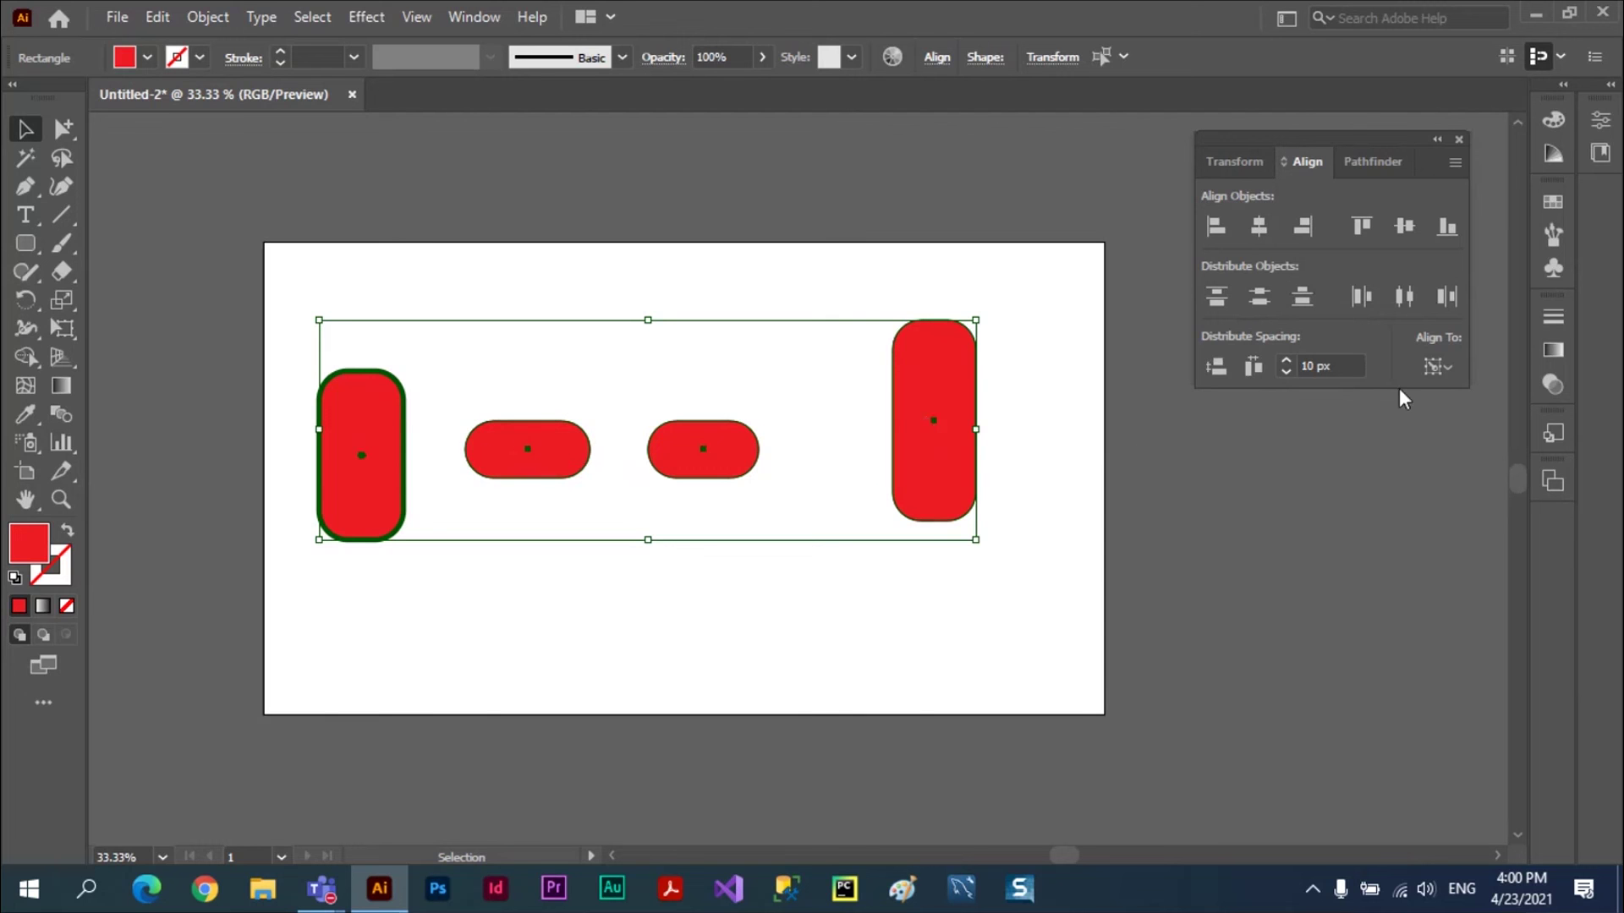
{"action": "left_click", "coordinate": [1256, 372]}
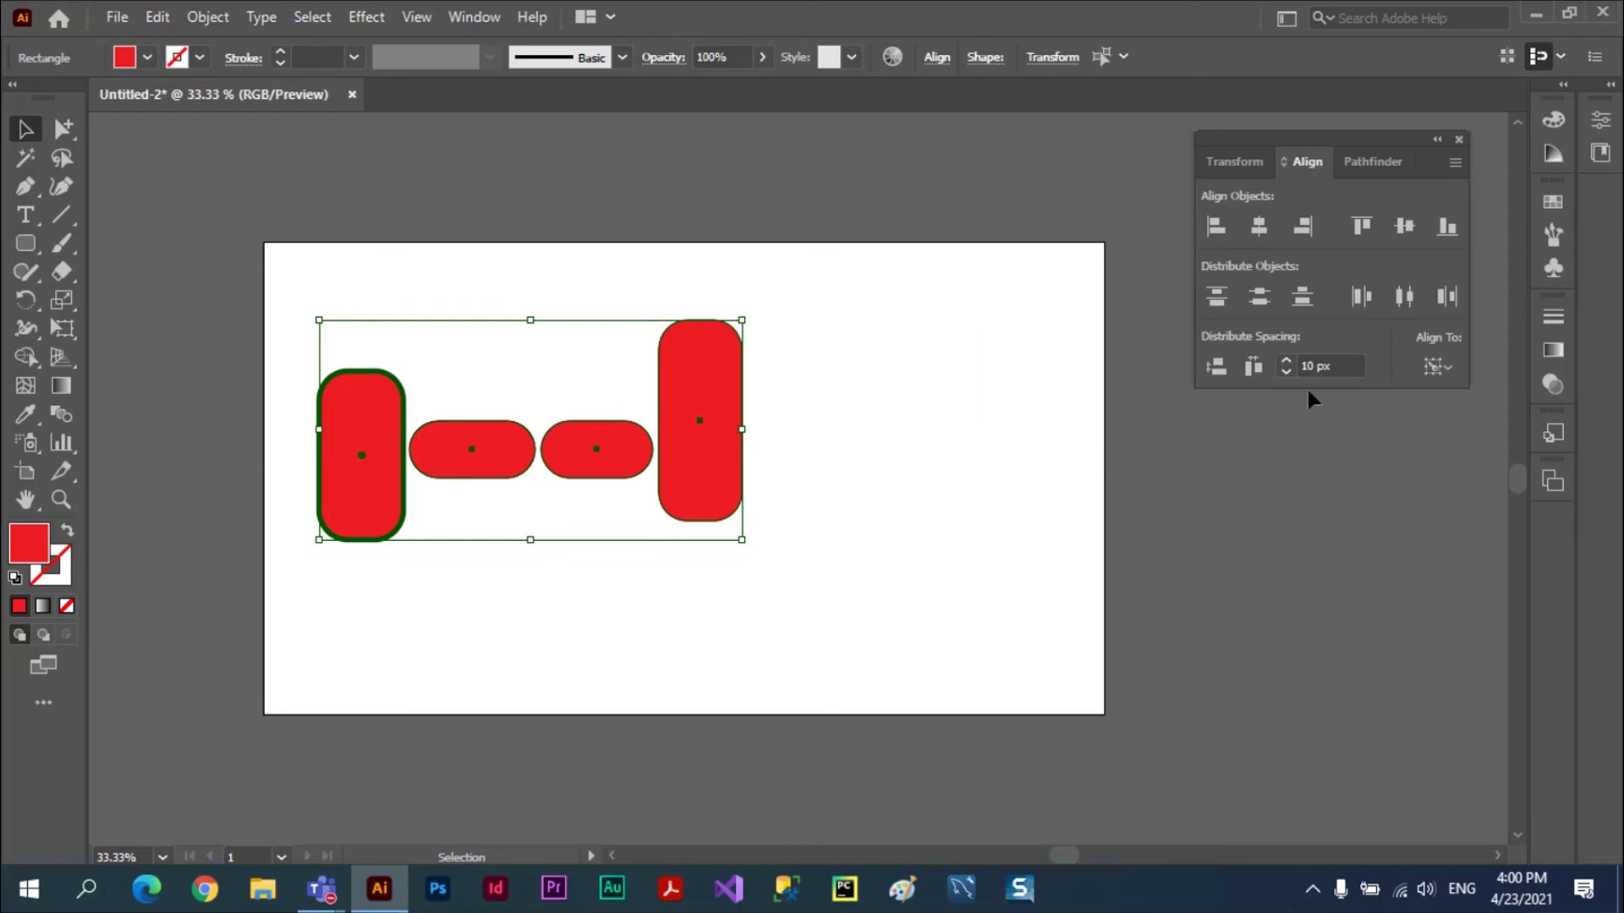
{"action": "left_click", "coordinate": [1288, 361]}
{"action": "left_click", "coordinate": [1260, 367]}
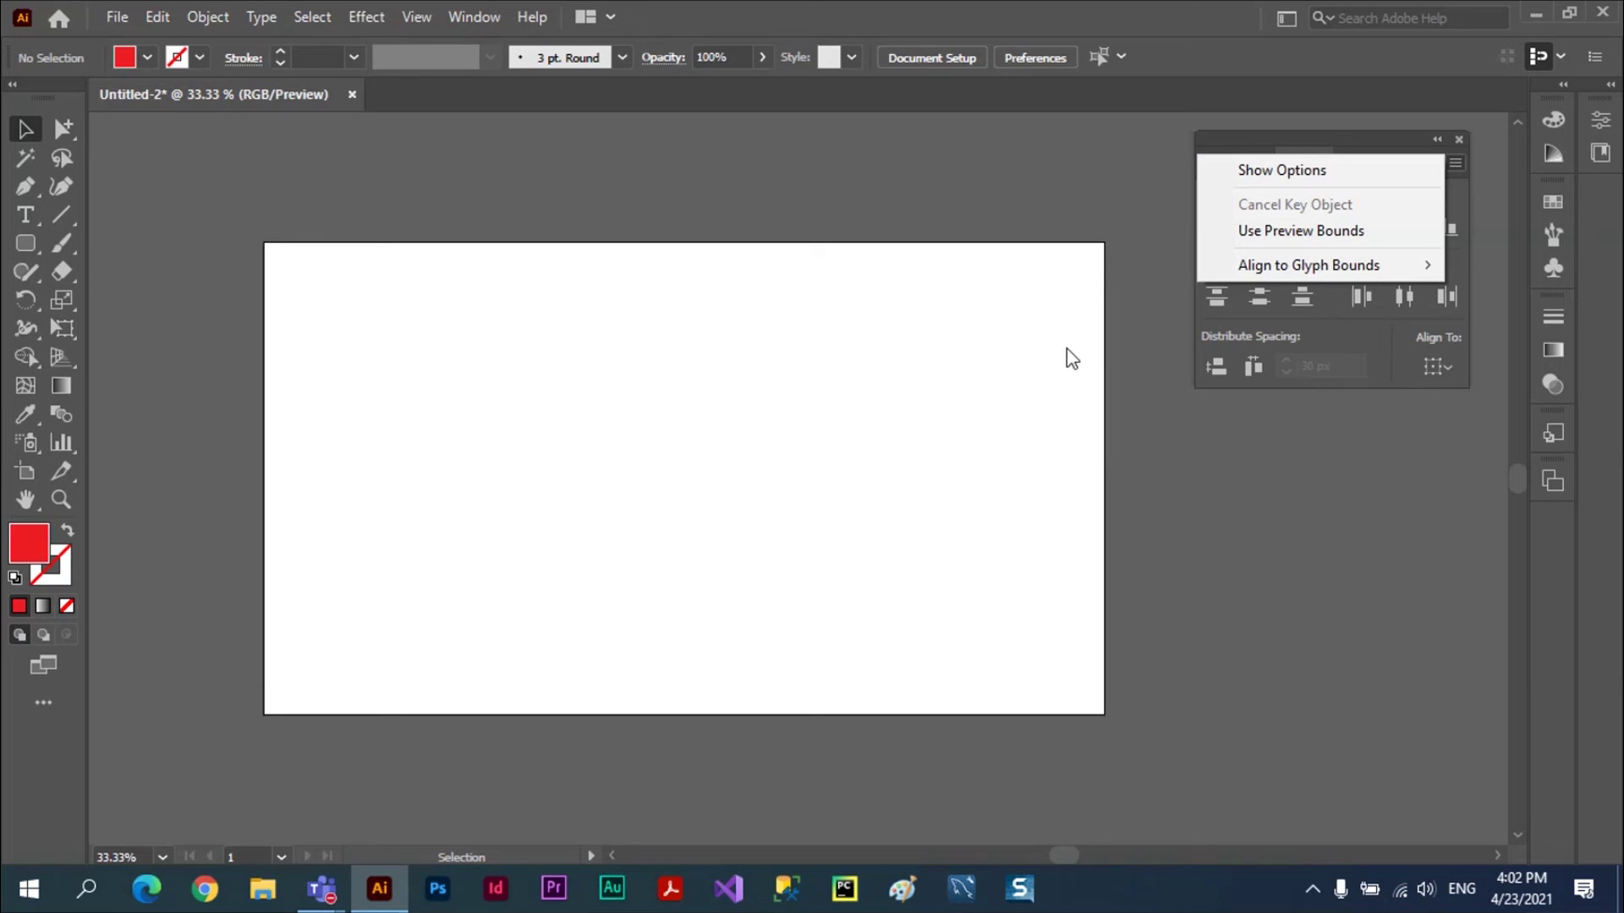
{"action": "left_click", "coordinate": [1068, 348]}
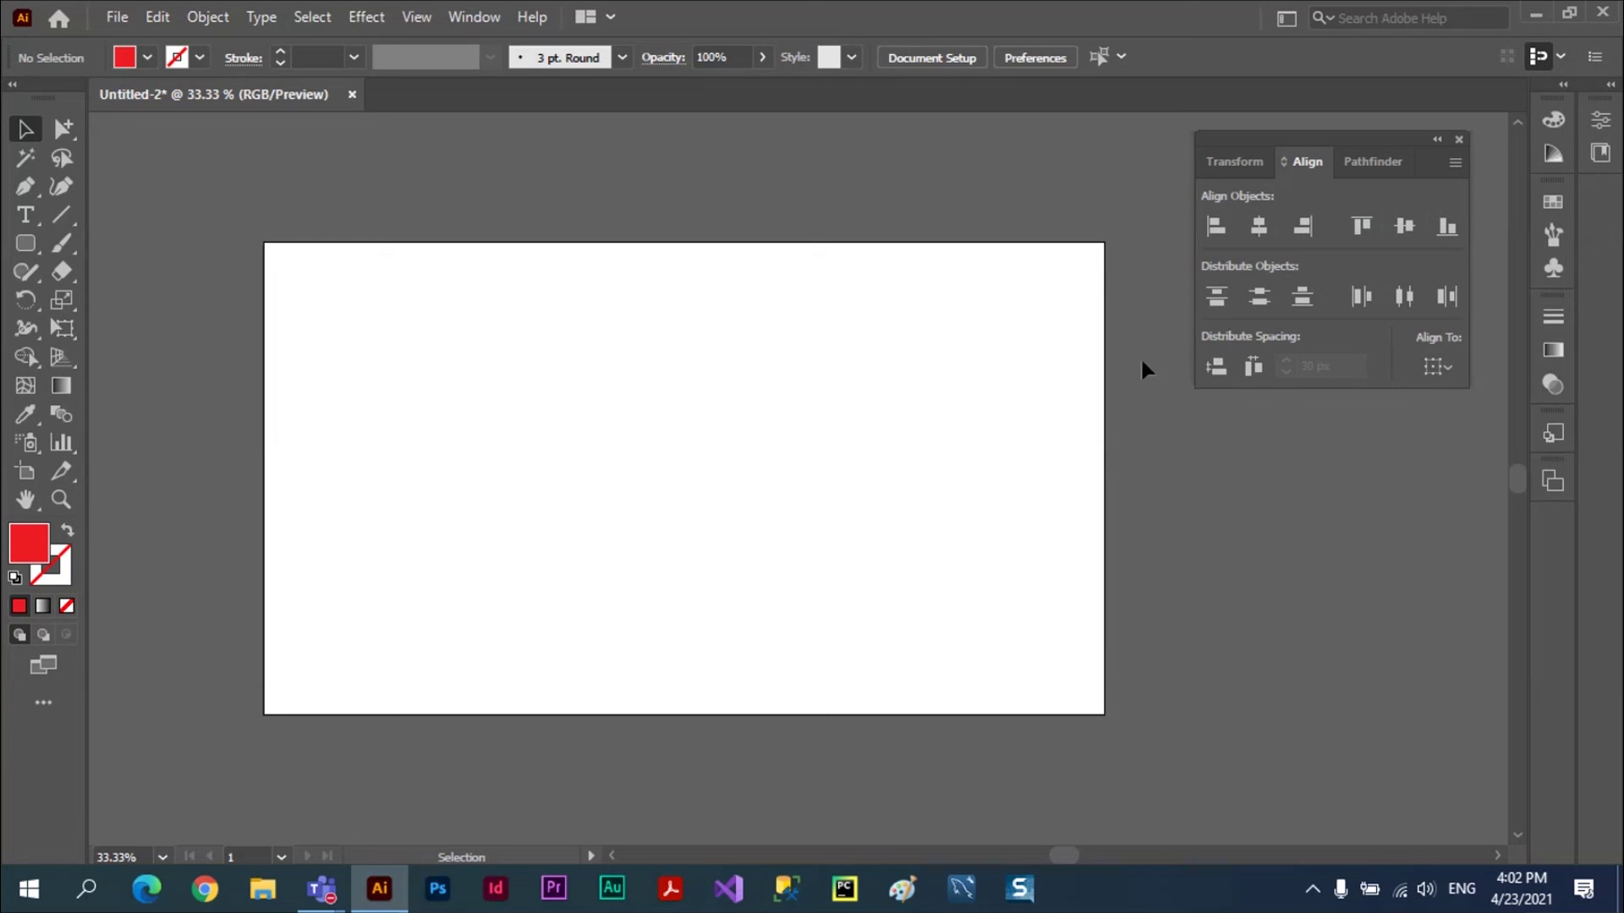
- Draw four red circles of decreasing size in a row with the Ellipse Tool
{"action": "left_click", "coordinate": [31, 244]}
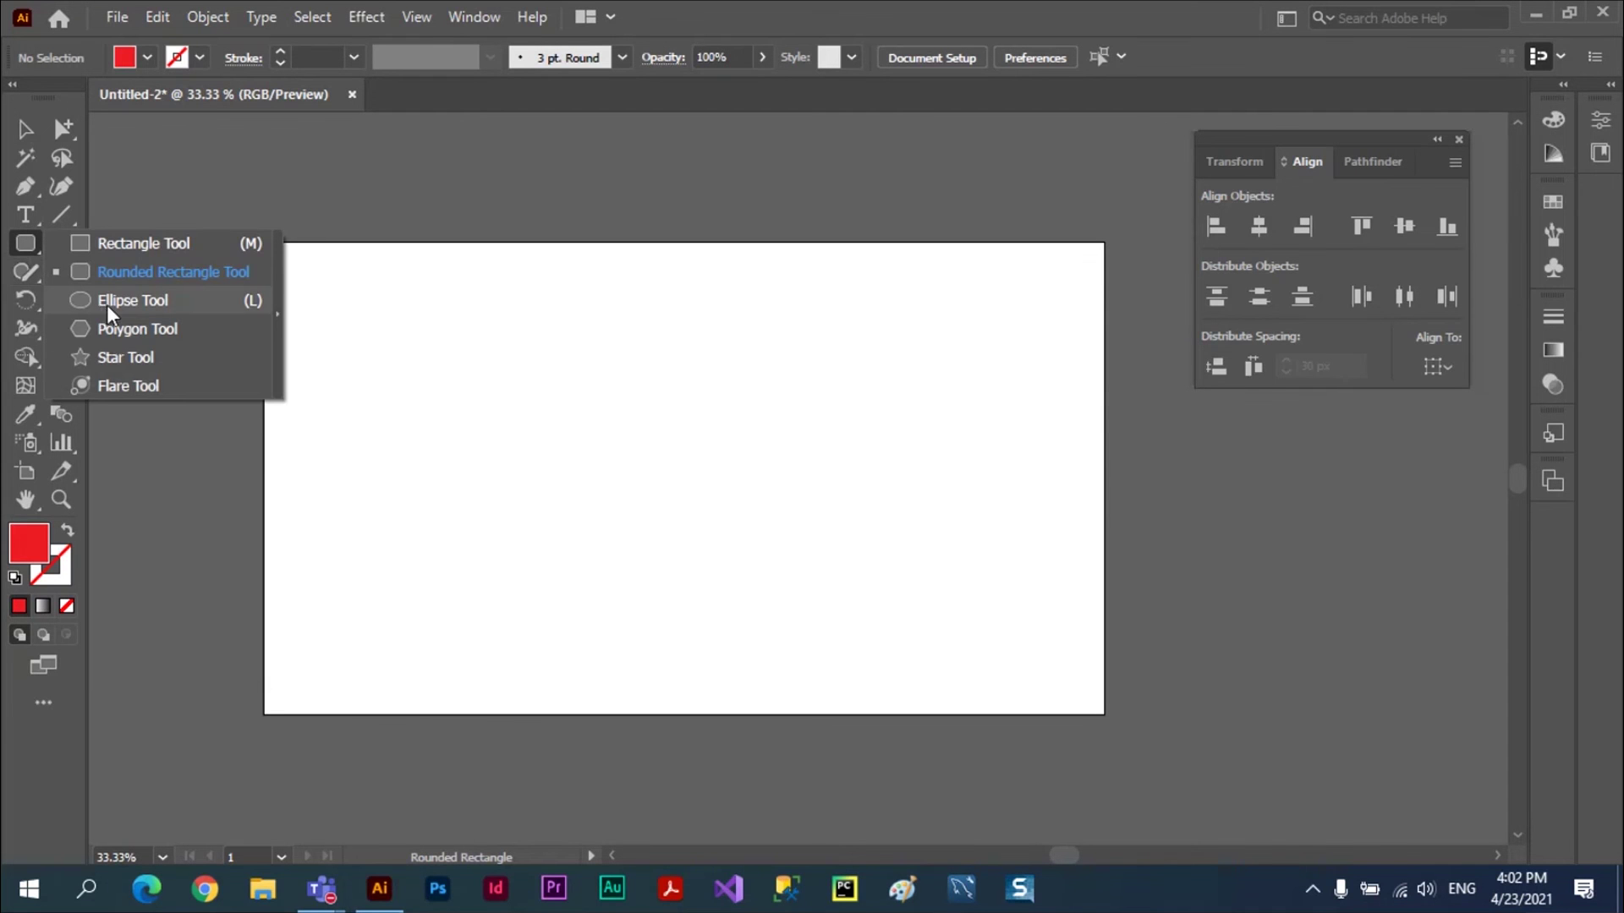
{"action": "left_click_drag", "start_coordinate": [25, 251], "coordinate": [108, 303]}
{"action": "left_click_drag", "start_coordinate": [488, 330], "coordinate": [672, 552]}
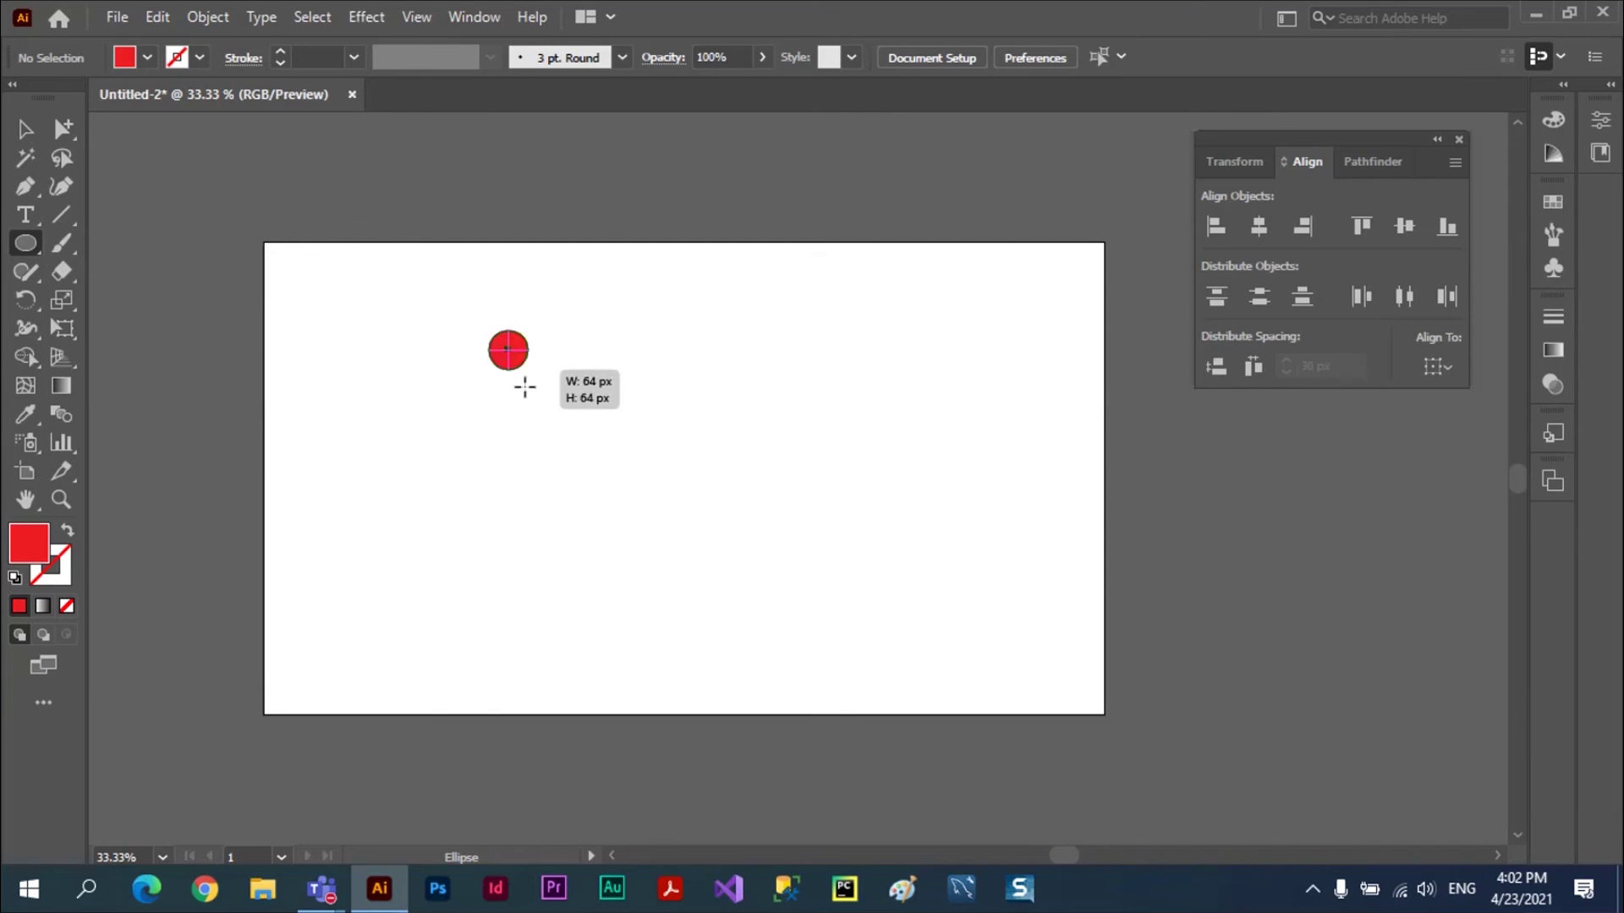
{"action": "left_click_drag", "start_coordinate": [744, 337], "coordinate": [919, 513]}
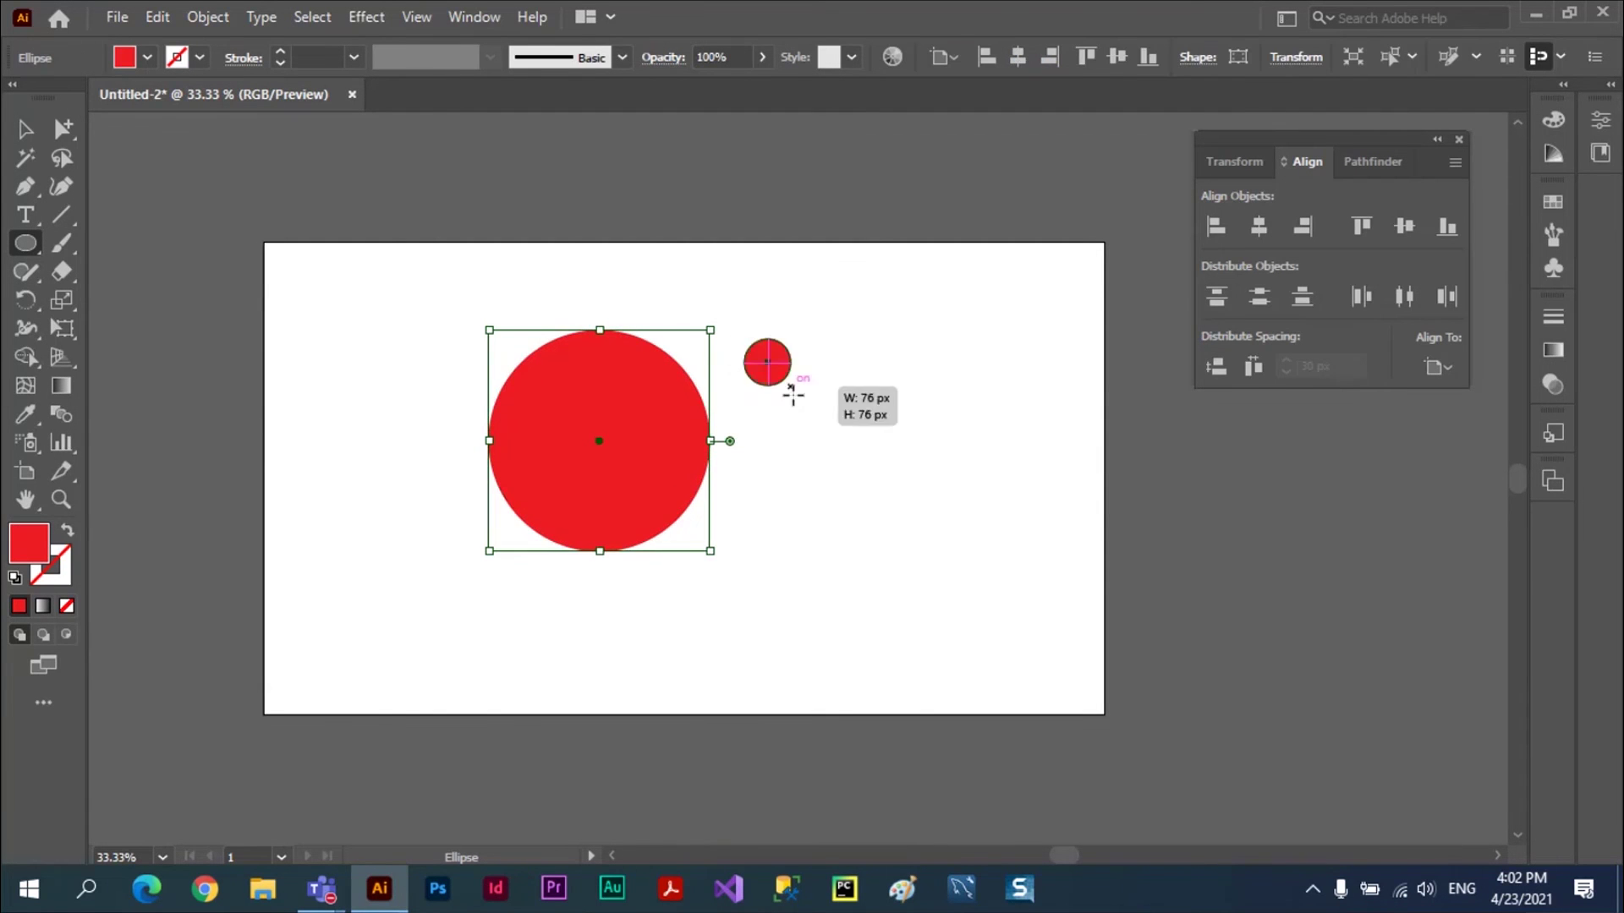
{"action": "left_click_drag", "start_coordinate": [957, 366], "coordinate": [1069, 477]}
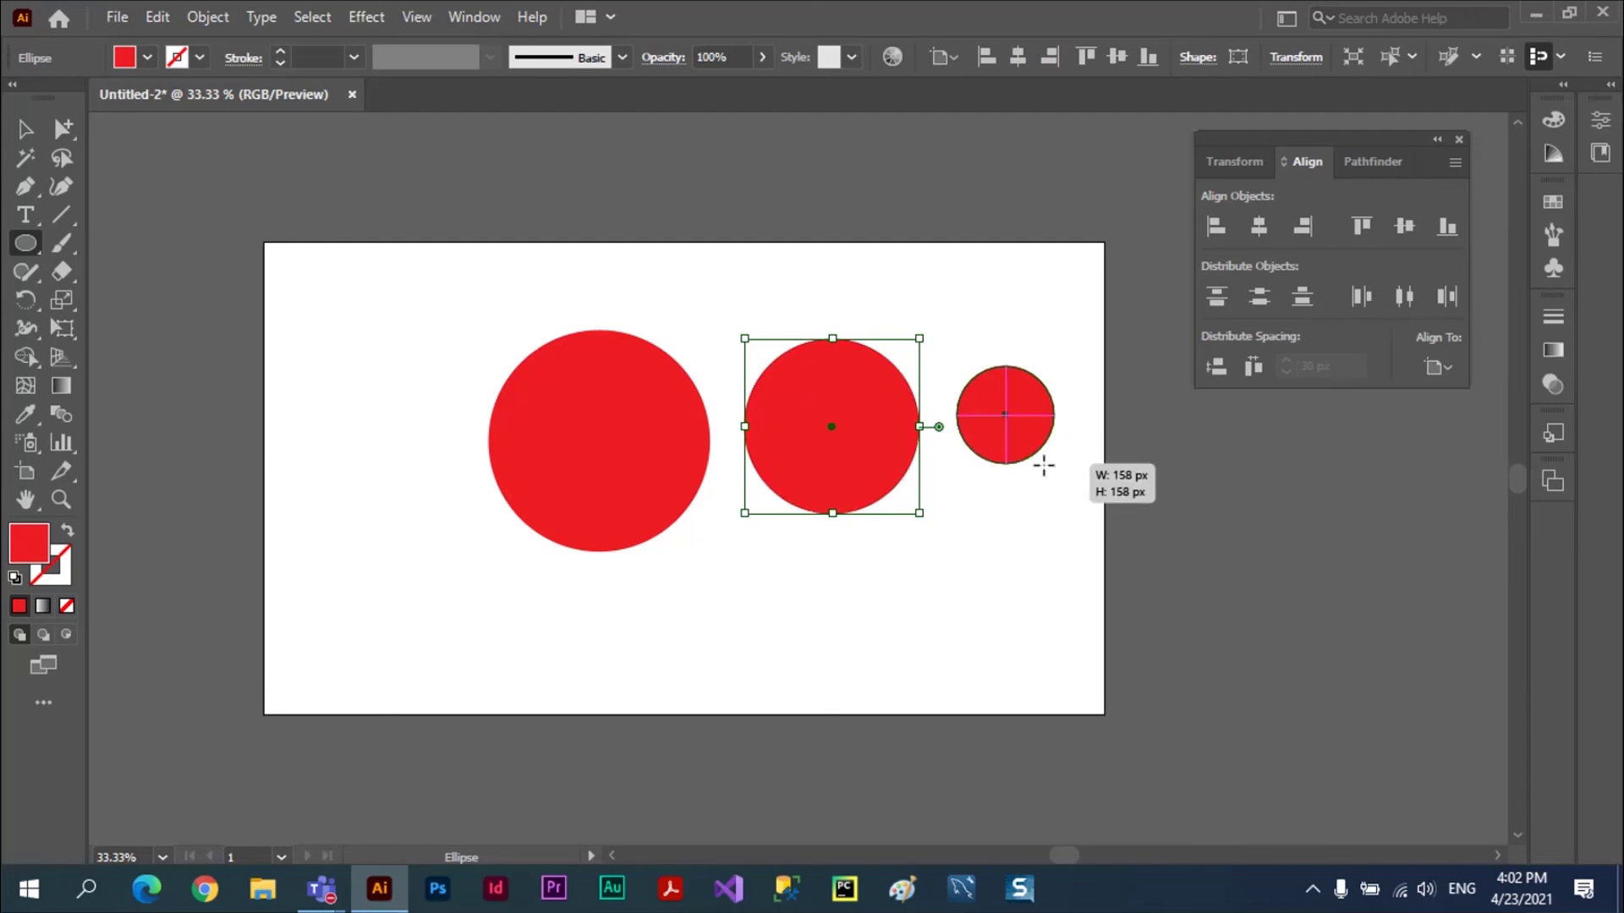
{"action": "left_click_drag", "start_coordinate": [1098, 381], "coordinate": [1181, 464]}
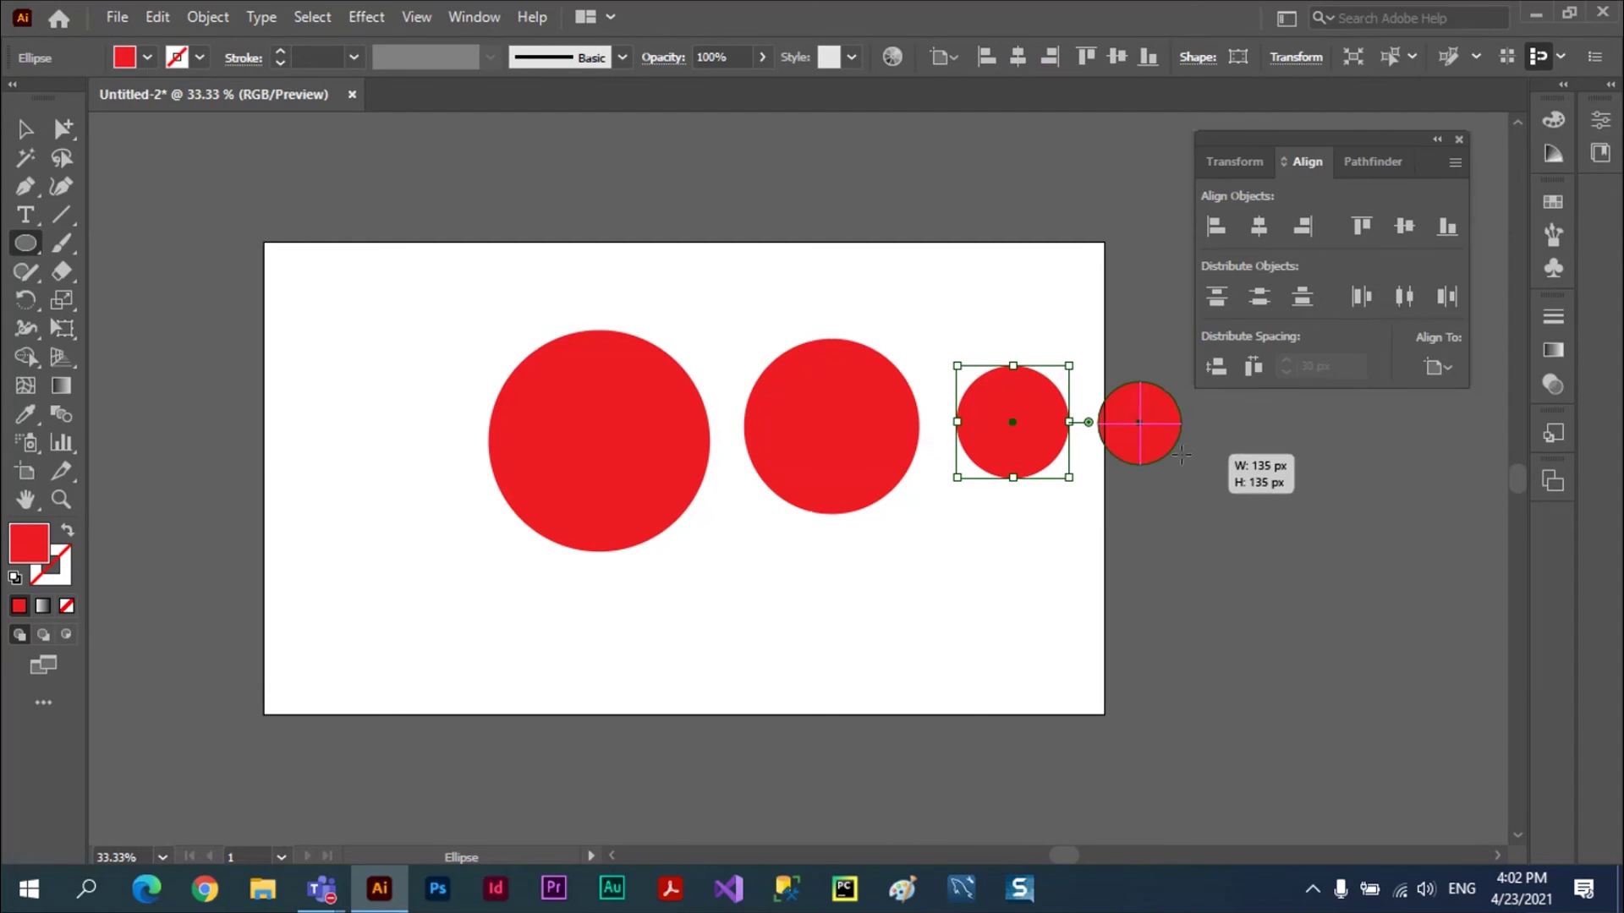
- Fill the largest circle with a dark blue swatch
{"action": "left_click", "coordinate": [25, 132]}
{"action": "left_click", "coordinate": [1151, 258]}
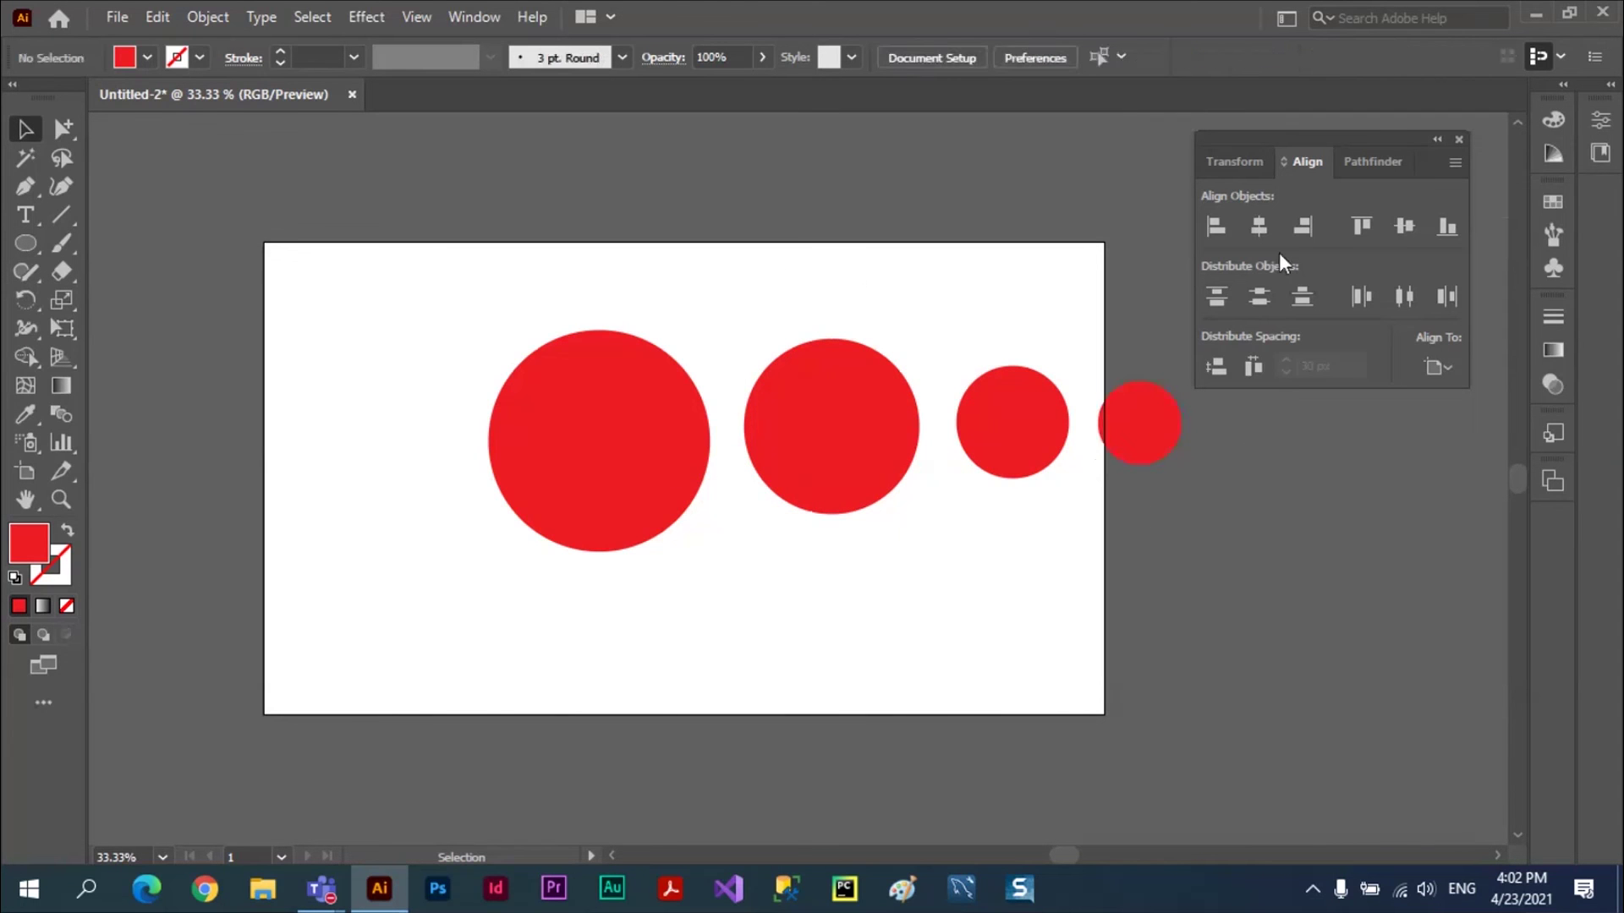
{"action": "left_click", "coordinate": [578, 376]}
{"action": "left_click", "coordinate": [1553, 202]}
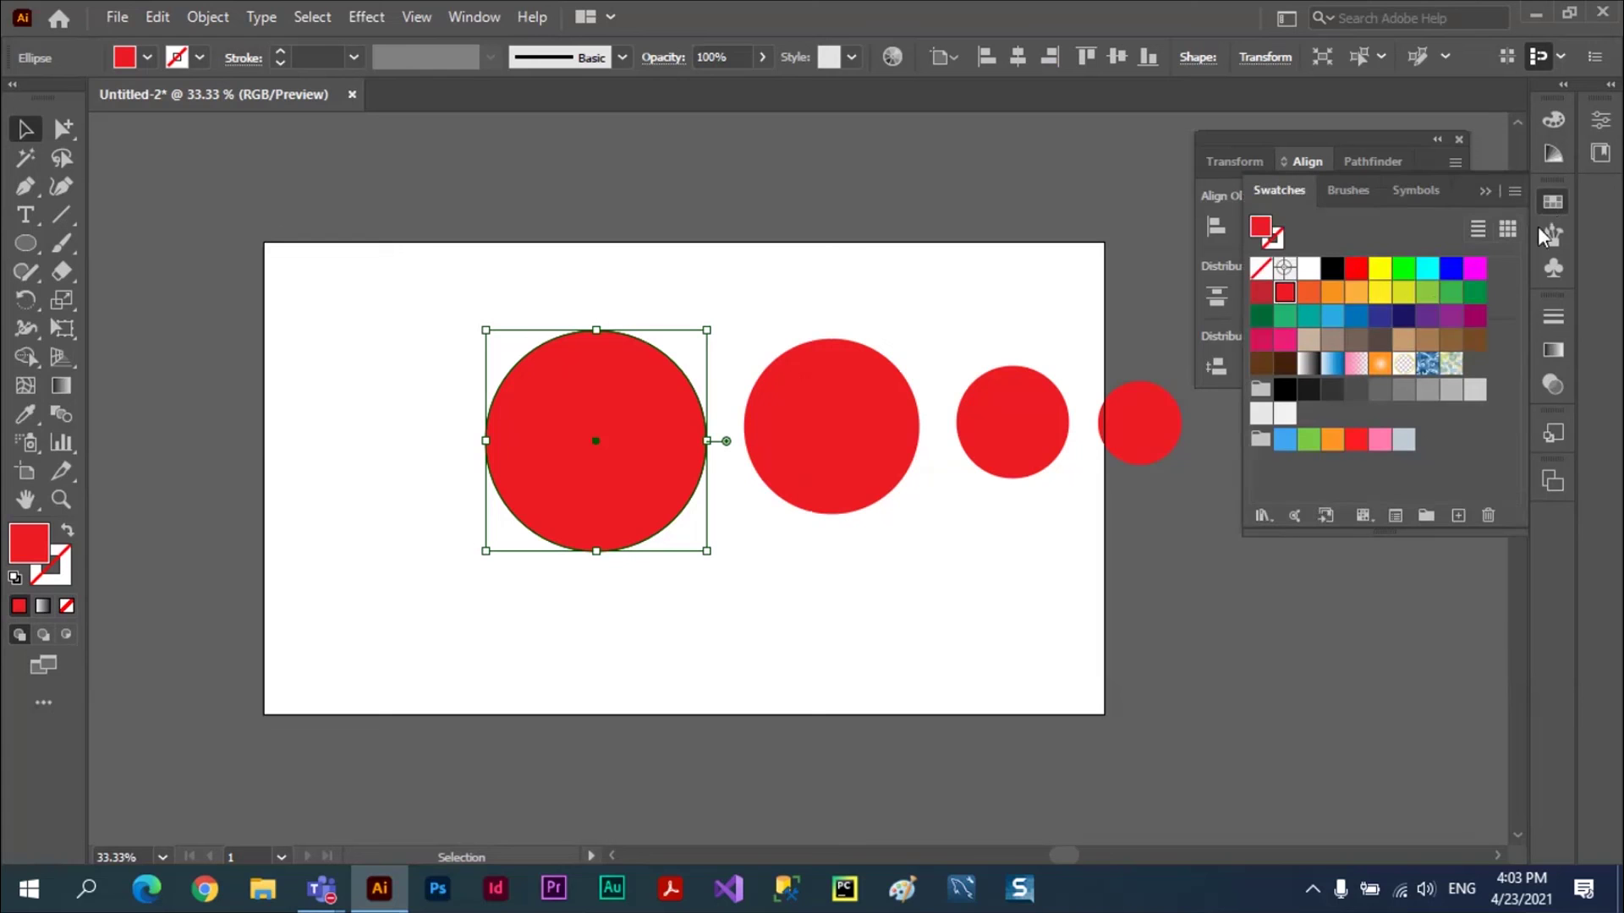
{"action": "left_click", "coordinate": [1379, 322]}
- Fill the second circle yellow and the smallest circle cyan
{"action": "left_click", "coordinate": [814, 419]}
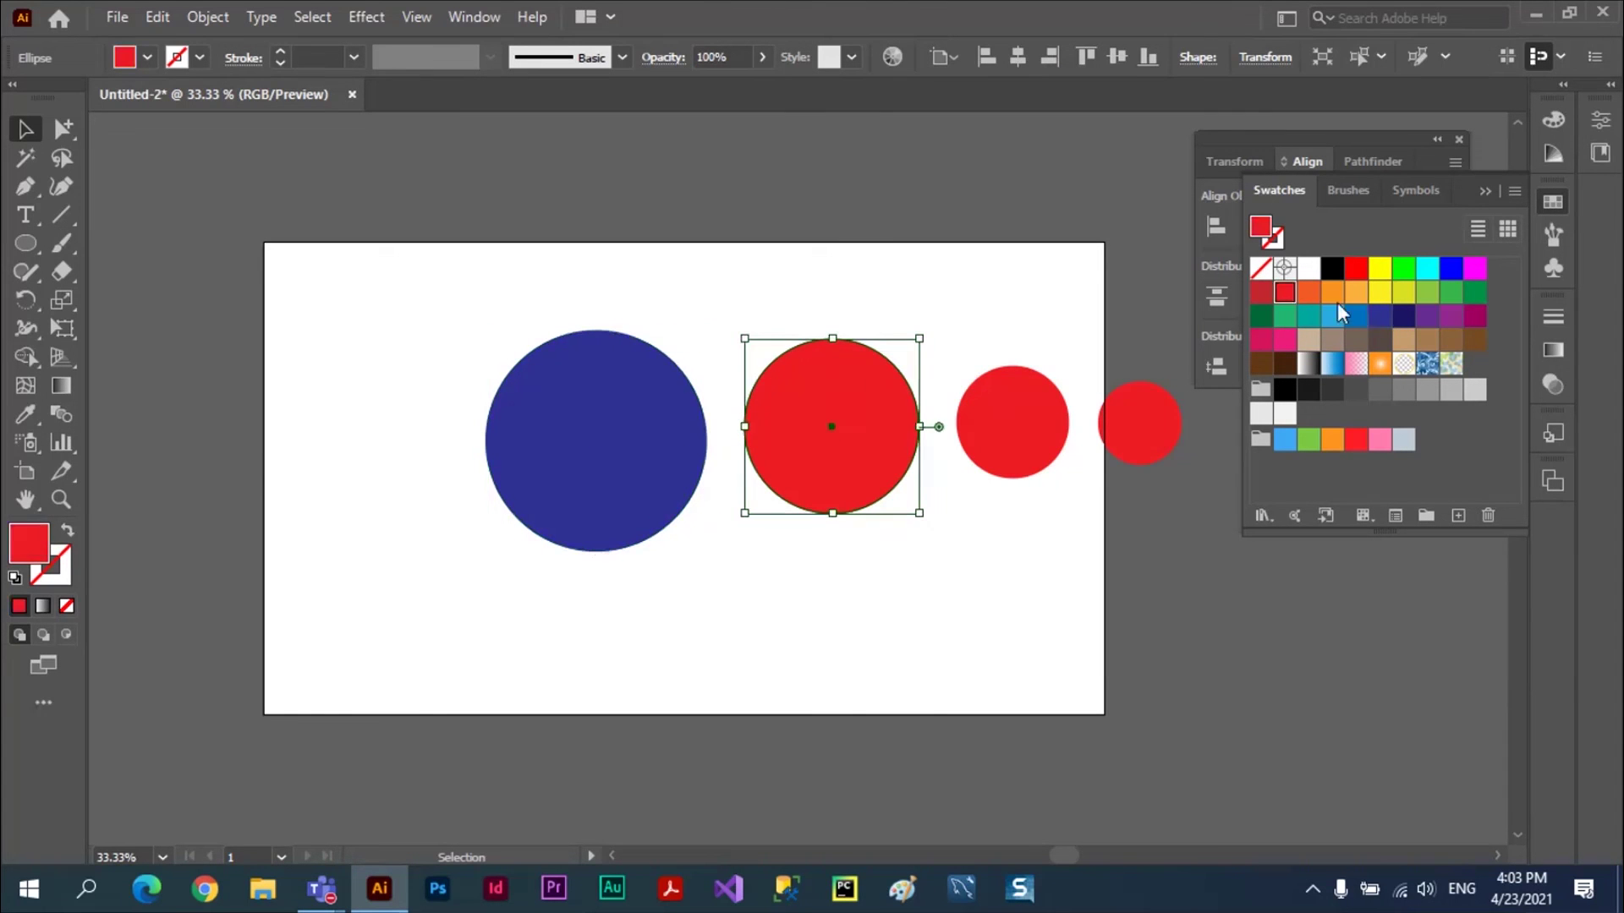
{"action": "left_click", "coordinate": [1379, 269]}
{"action": "left_click", "coordinate": [1059, 433]}
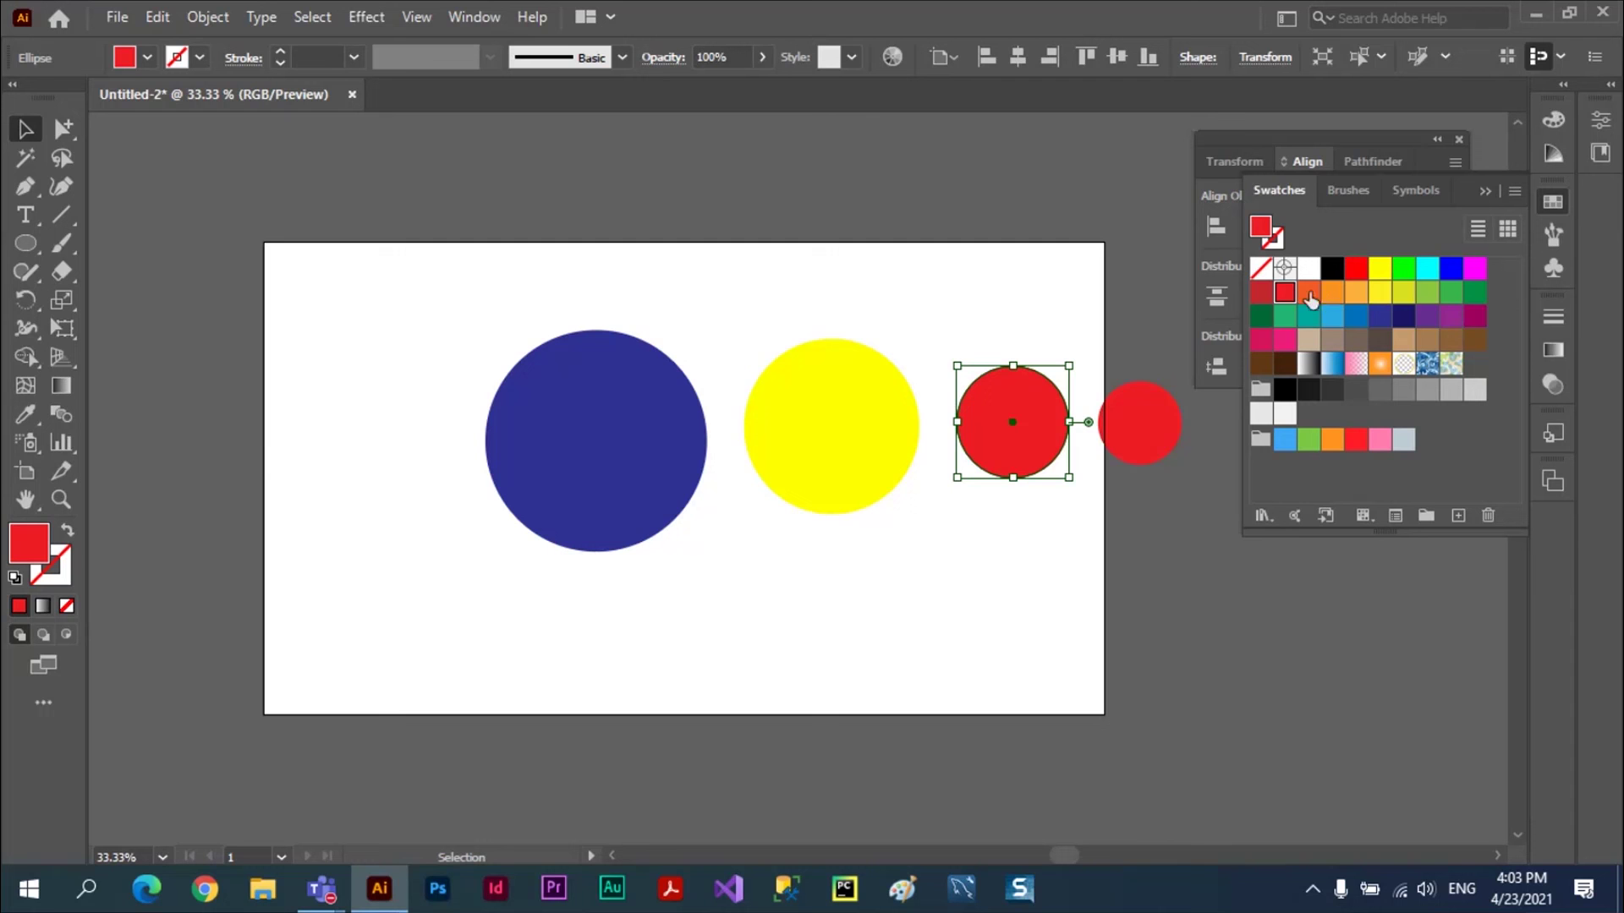
{"action": "left_click", "coordinate": [1144, 426]}
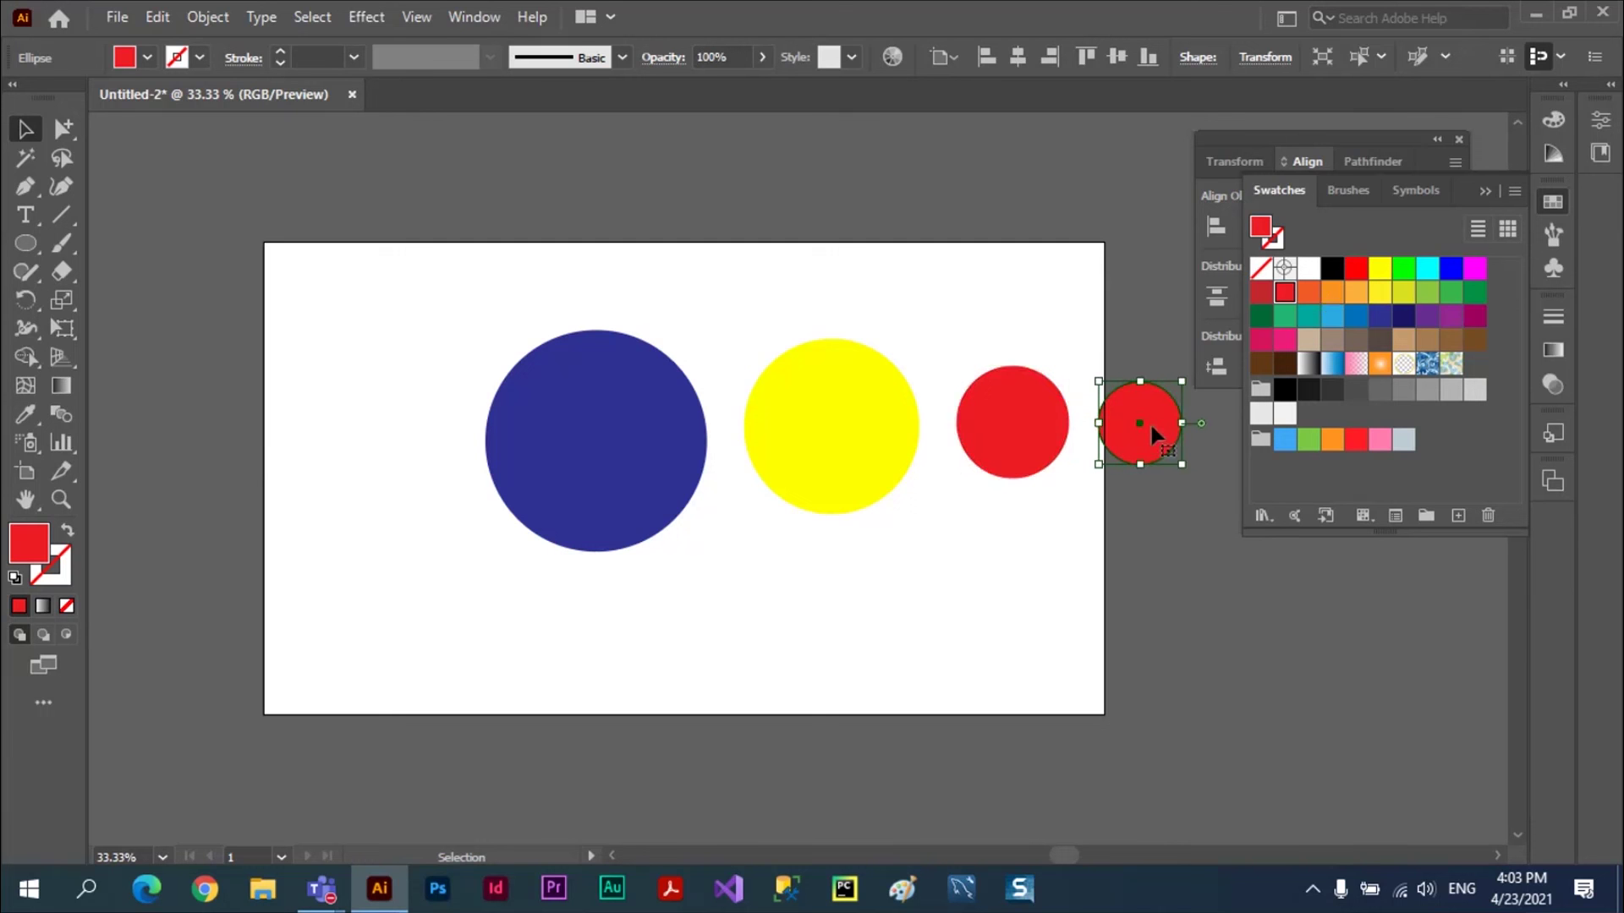
{"action": "left_click", "coordinate": [1426, 269]}
{"action": "left_click", "coordinate": [1080, 531]}
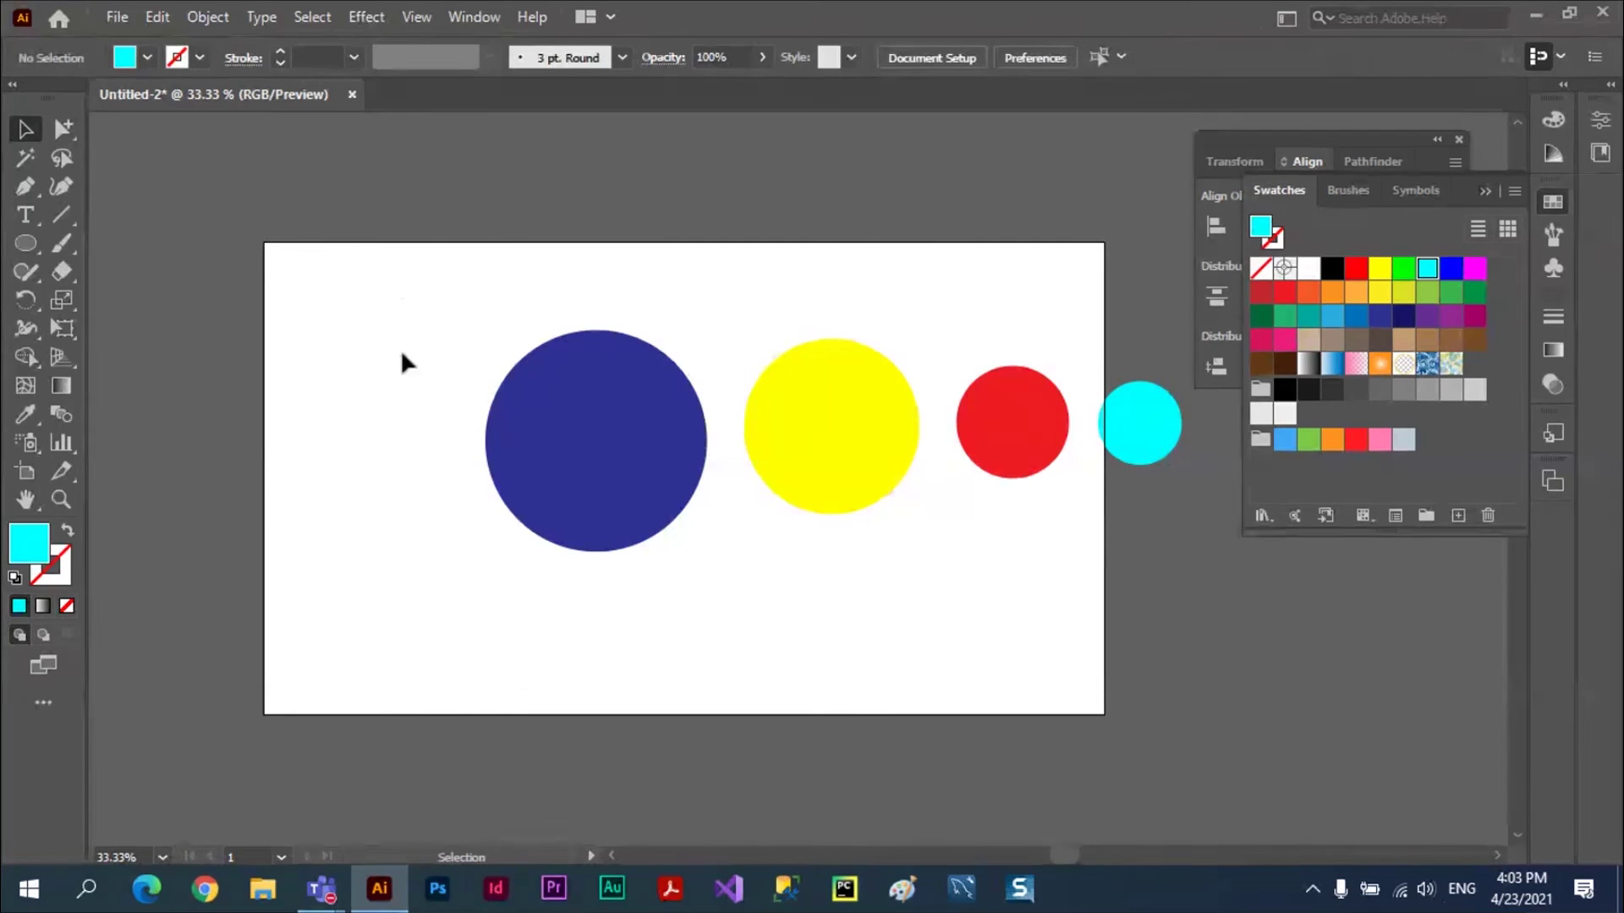
- Select all four circles, centre them horizontally and vertically, then bottom-align them
{"action": "key", "text": "ctrl+a"}
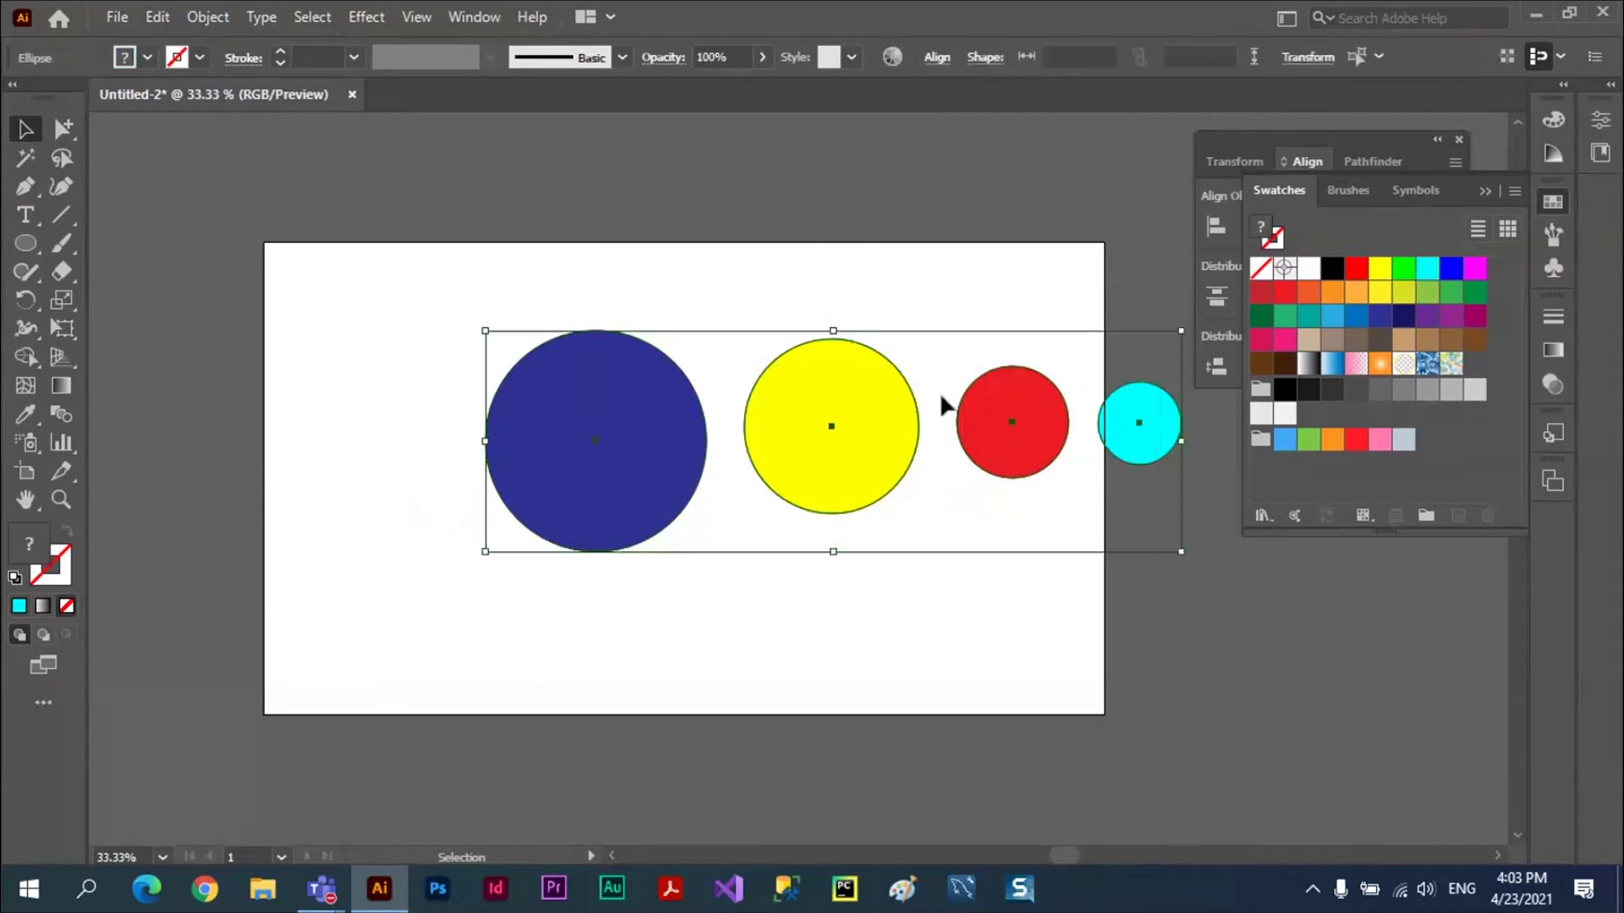
{"action": "left_click", "coordinate": [1475, 191]}
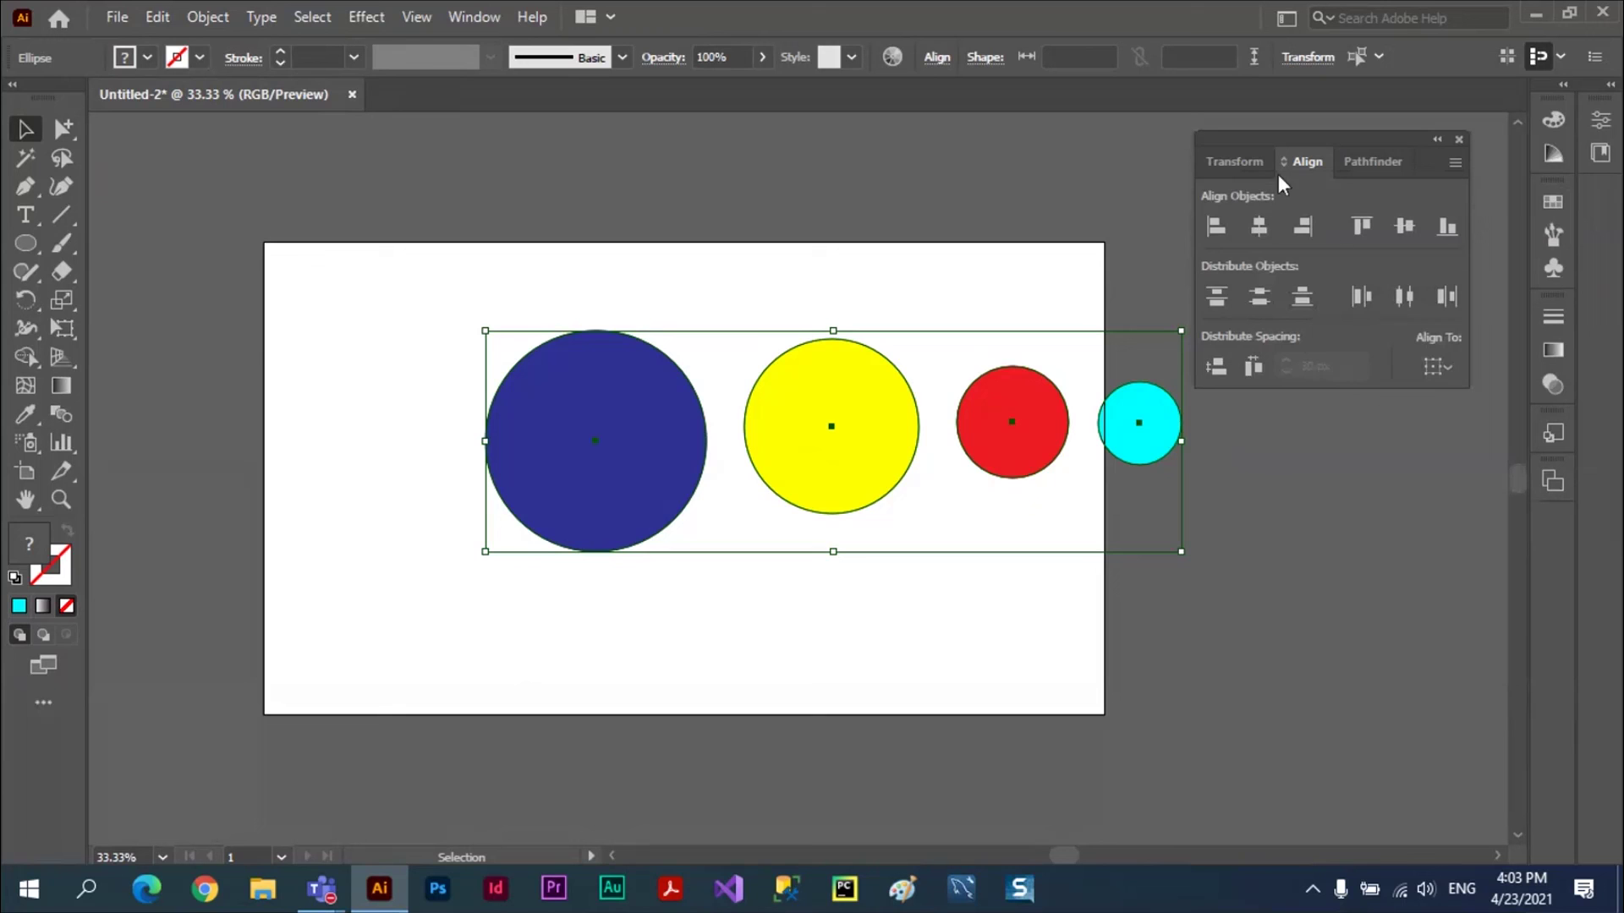
{"action": "left_click", "coordinate": [1255, 226]}
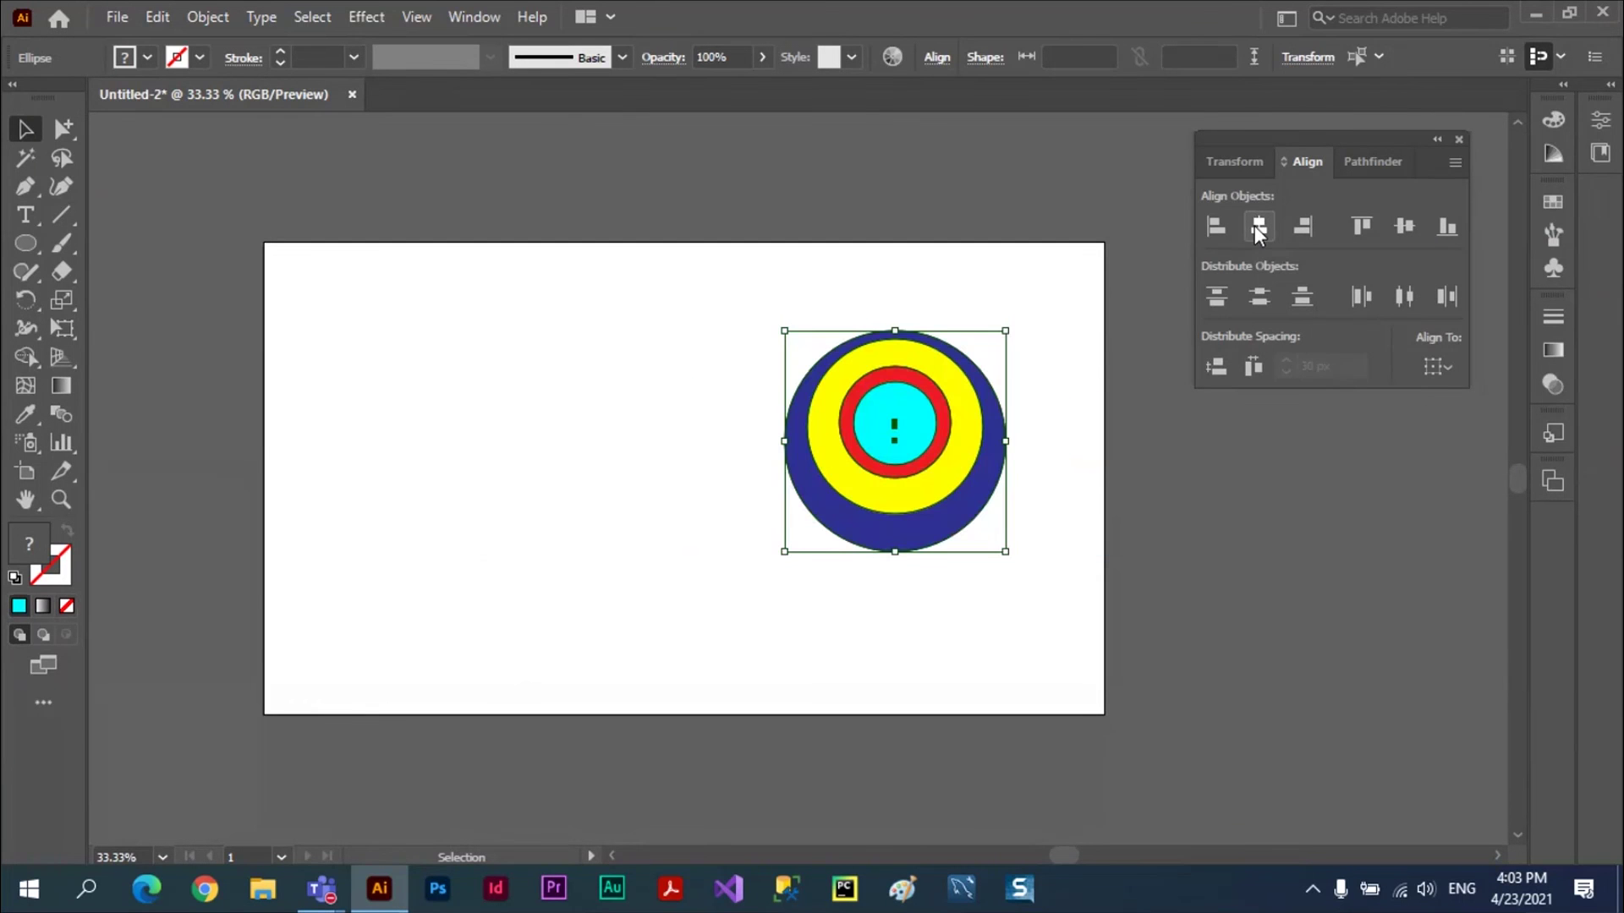
{"action": "left_click", "coordinate": [1402, 229]}
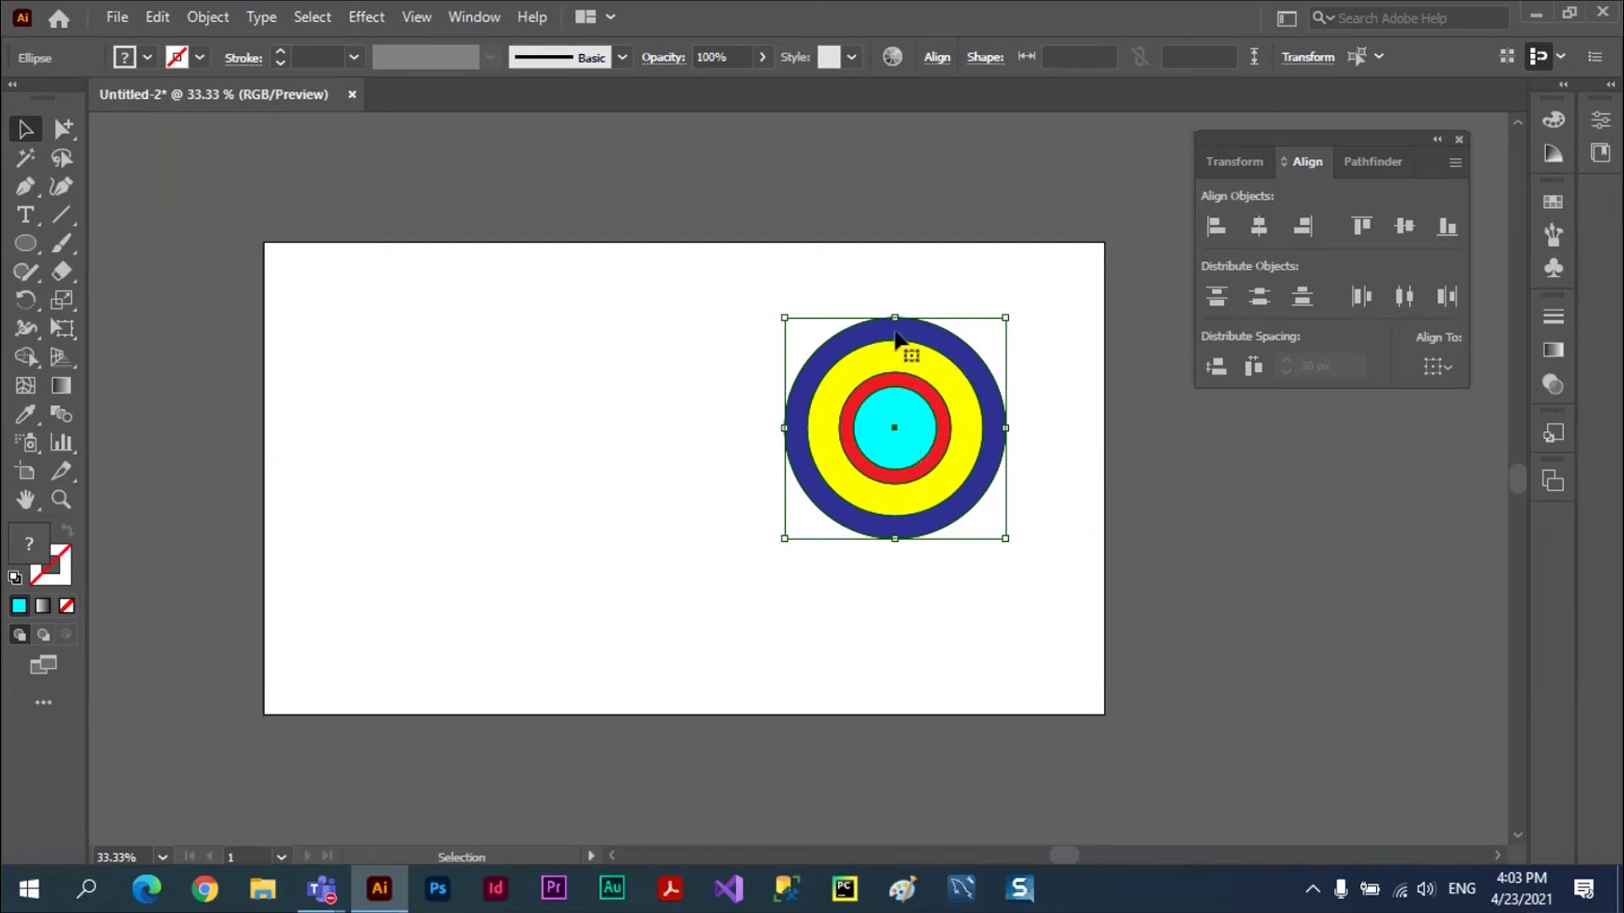
{"action": "left_click", "coordinate": [1446, 235]}
{"action": "left_click", "coordinate": [676, 510]}
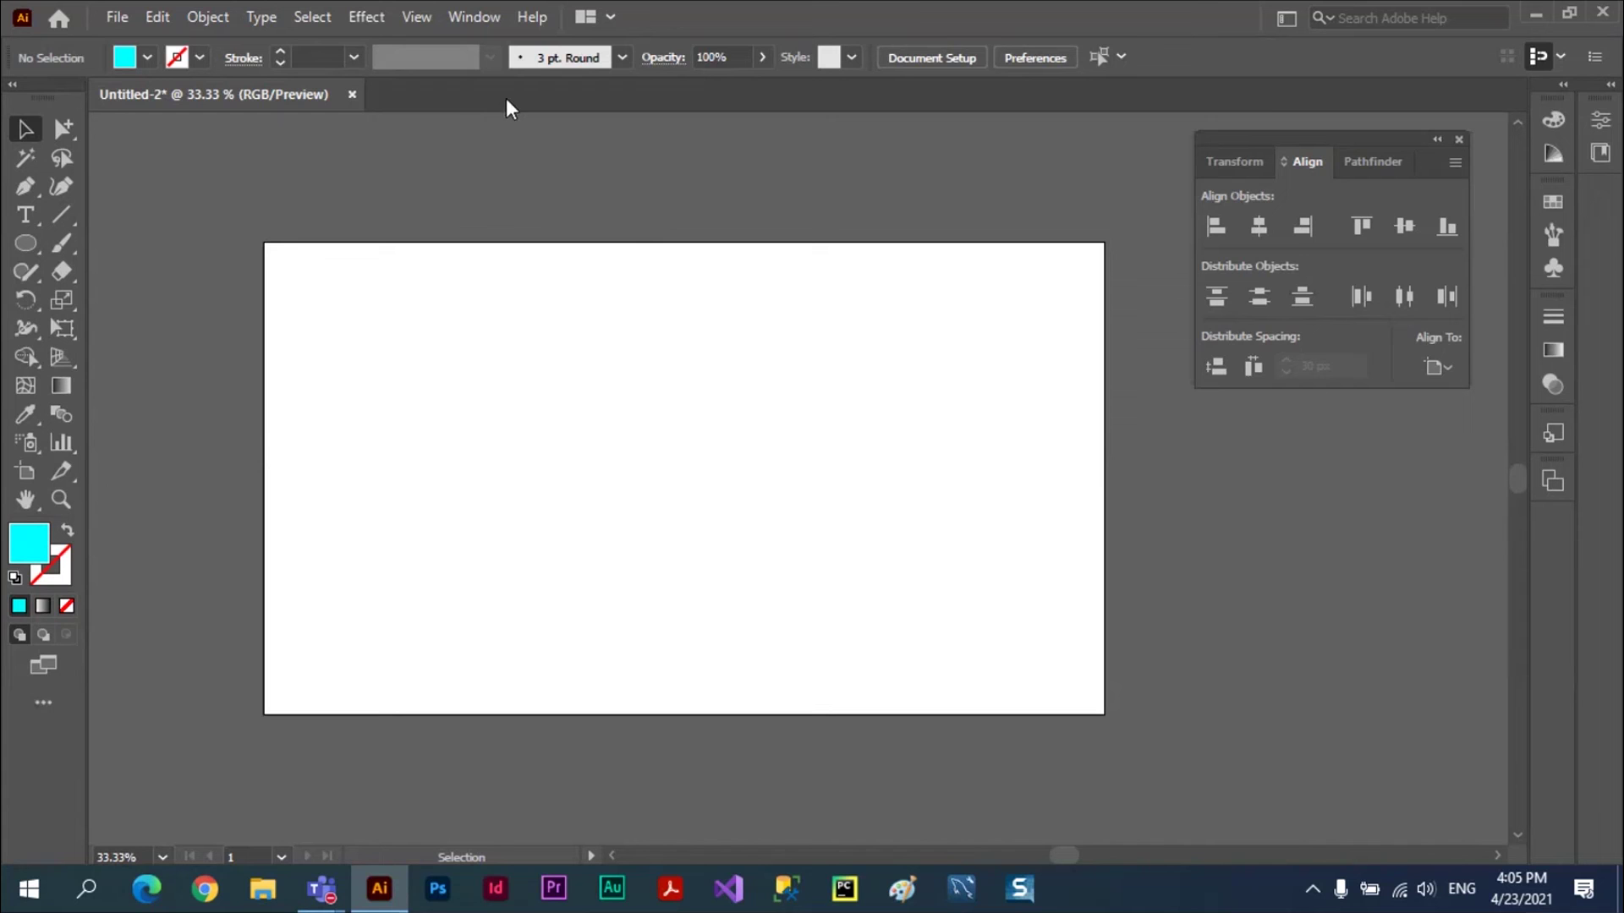
- Show rulers and drag out a horizontal guide near the top and a vertical guide at left
{"action": "left_click", "coordinate": [427, 19]}
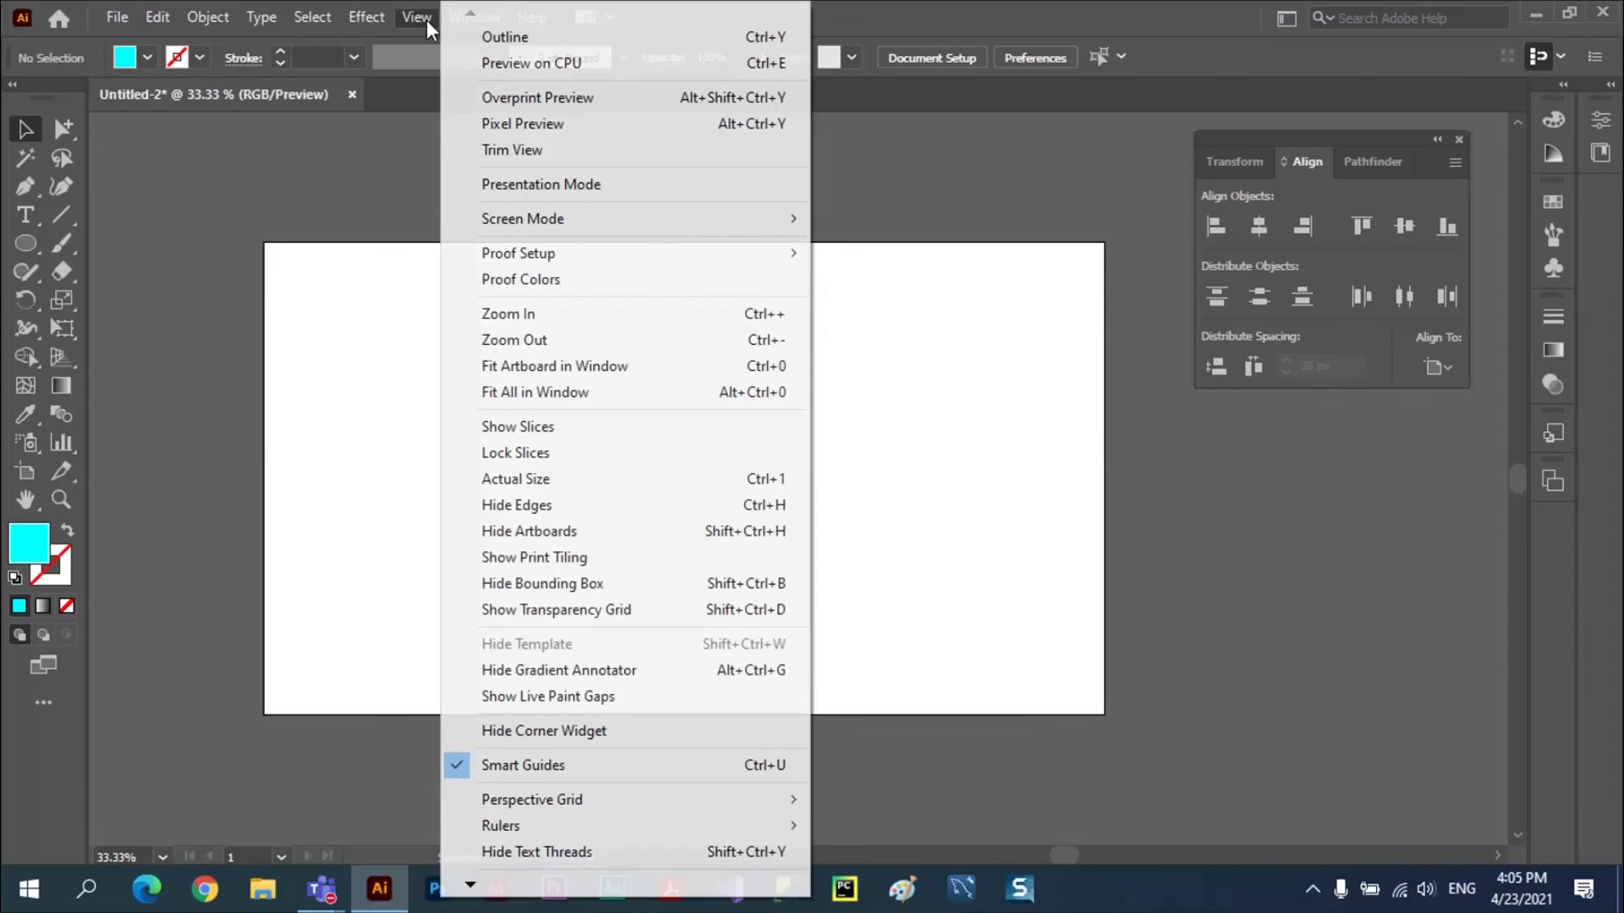
{"action": "key", "text": "ctrl+r"}
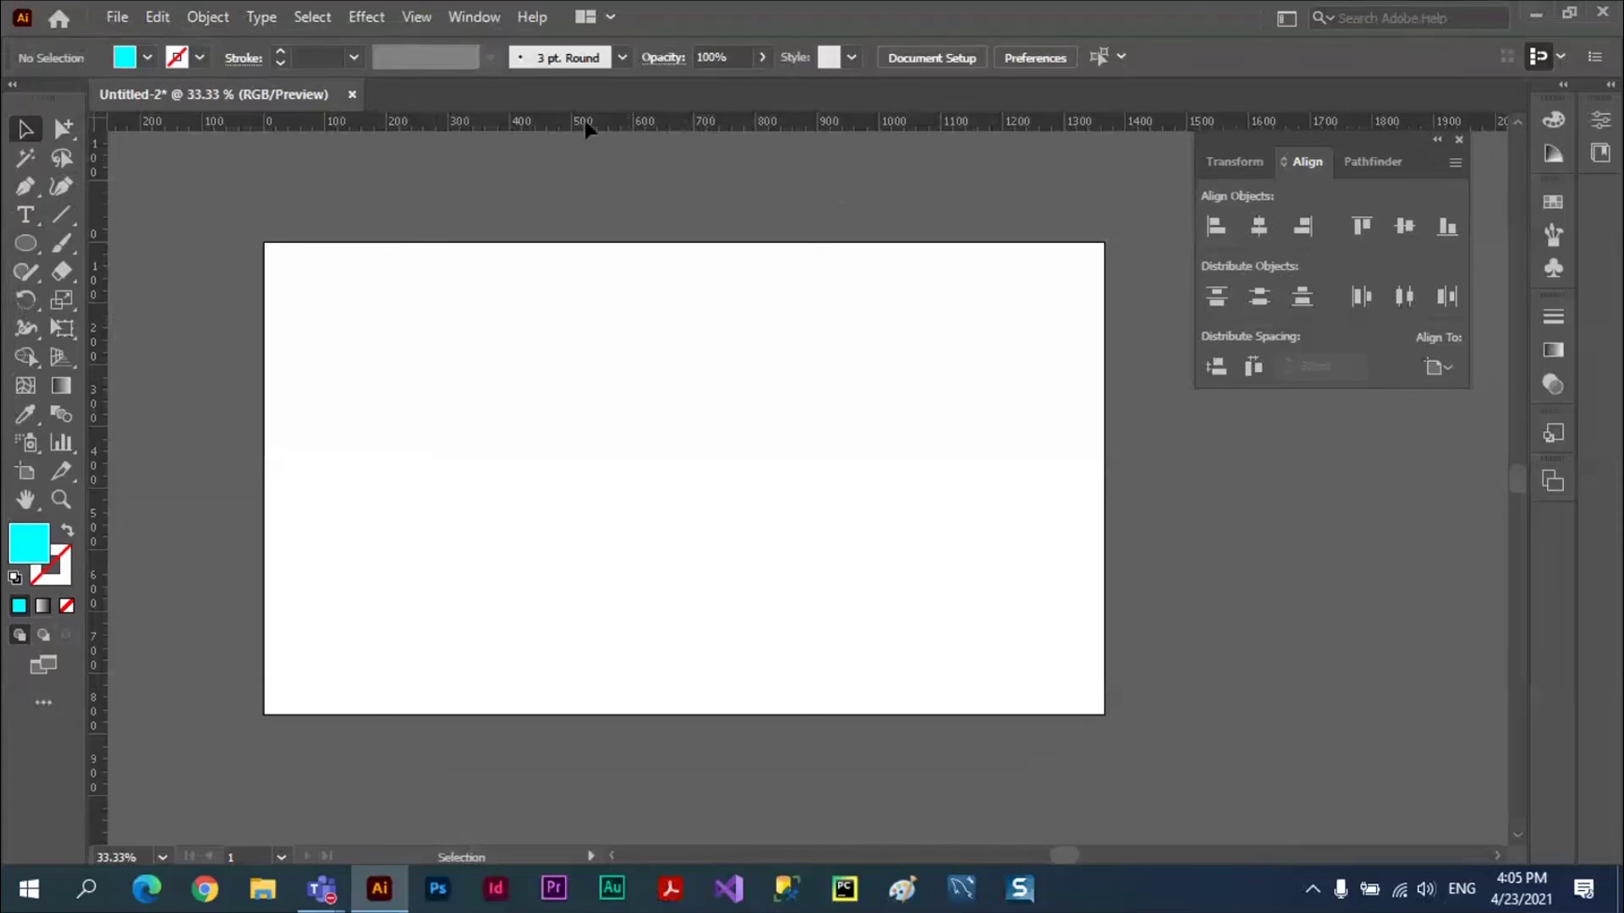
{"action": "left_click_drag", "start_coordinate": [606, 118], "coordinate": [609, 322]}
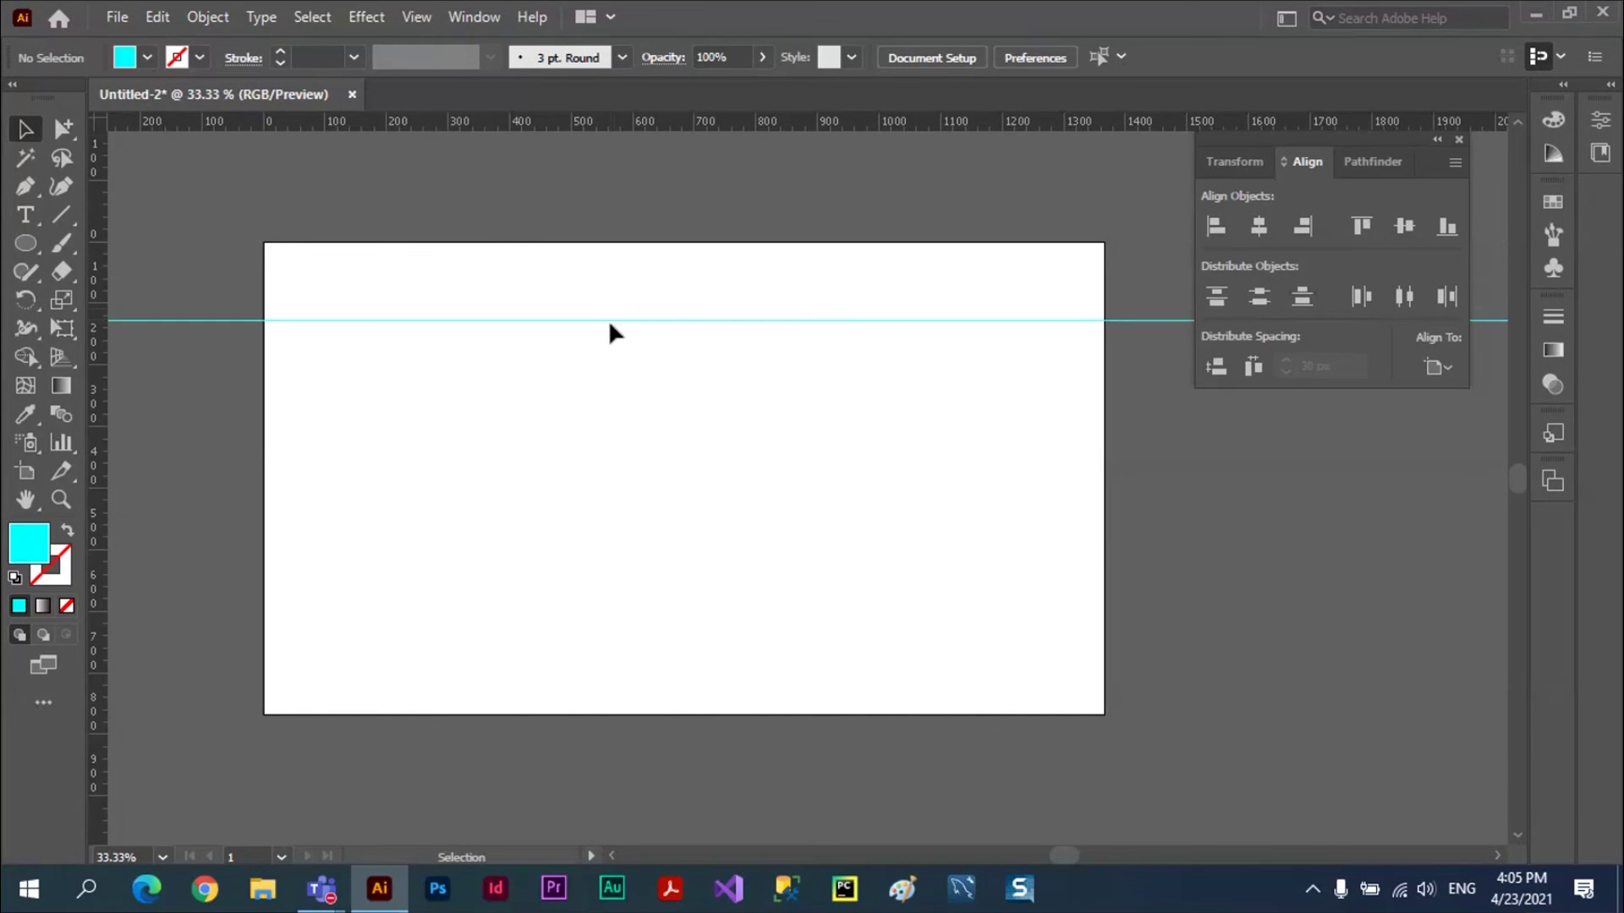
{"action": "left_click_drag", "start_coordinate": [103, 360], "coordinate": [475, 399]}
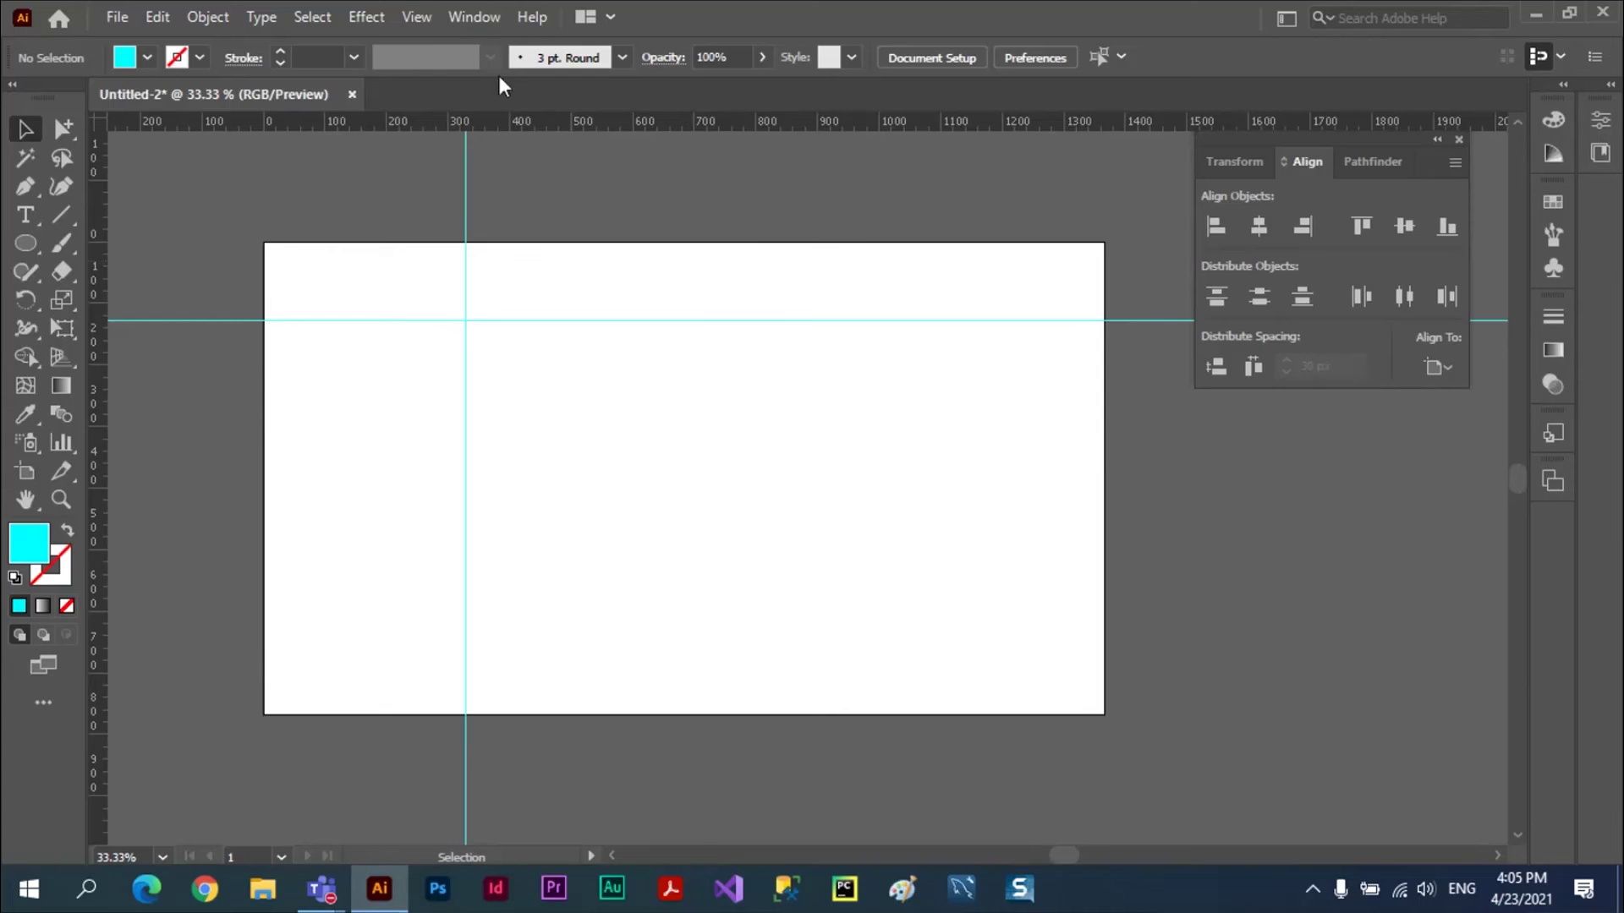
{"action": "left_click", "coordinate": [417, 17]}
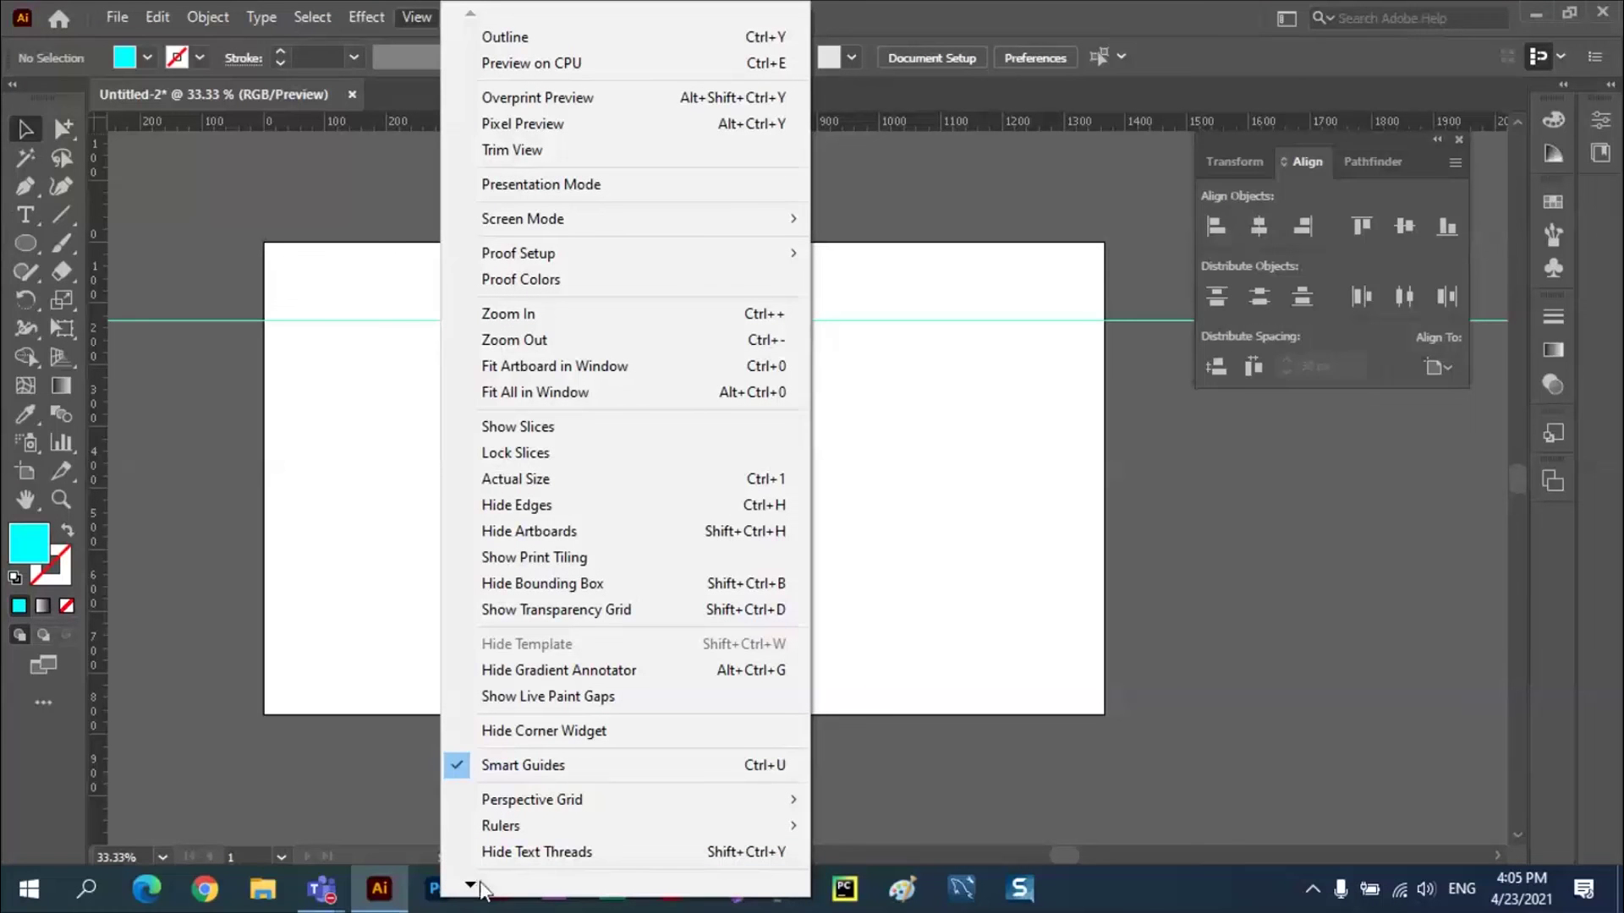
{"action": "mouse_move", "coordinate": [503, 826]}
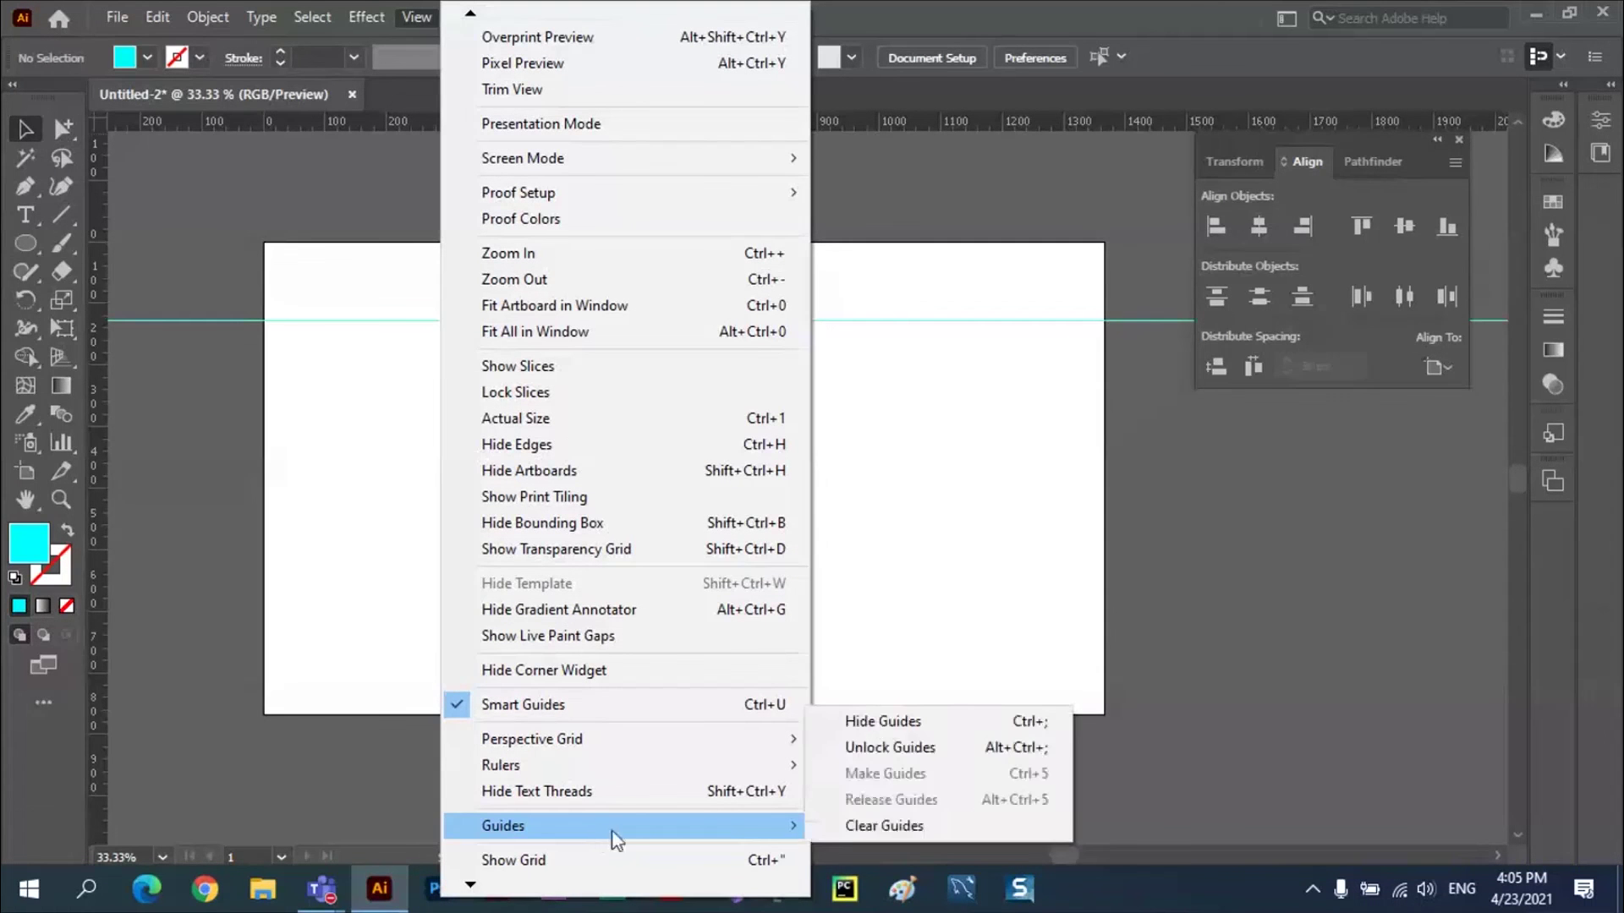
- Unlock the guides and centre the vertical and horizontal guides on the artboard
{"action": "left_click", "coordinate": [889, 748]}
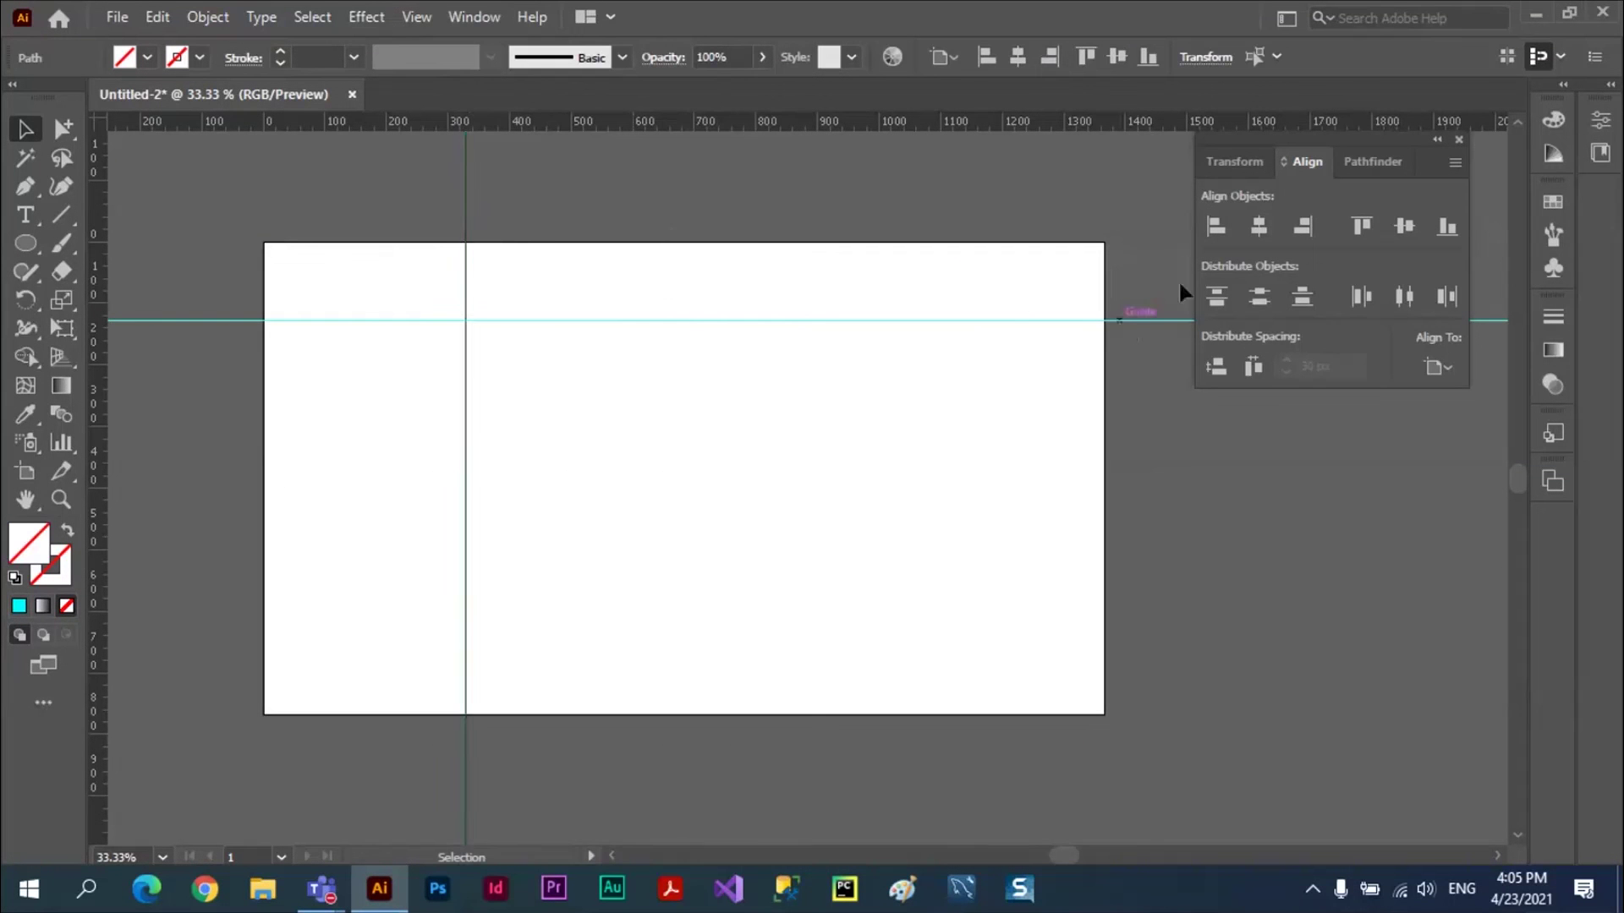
{"action": "left_click", "coordinate": [1259, 227]}
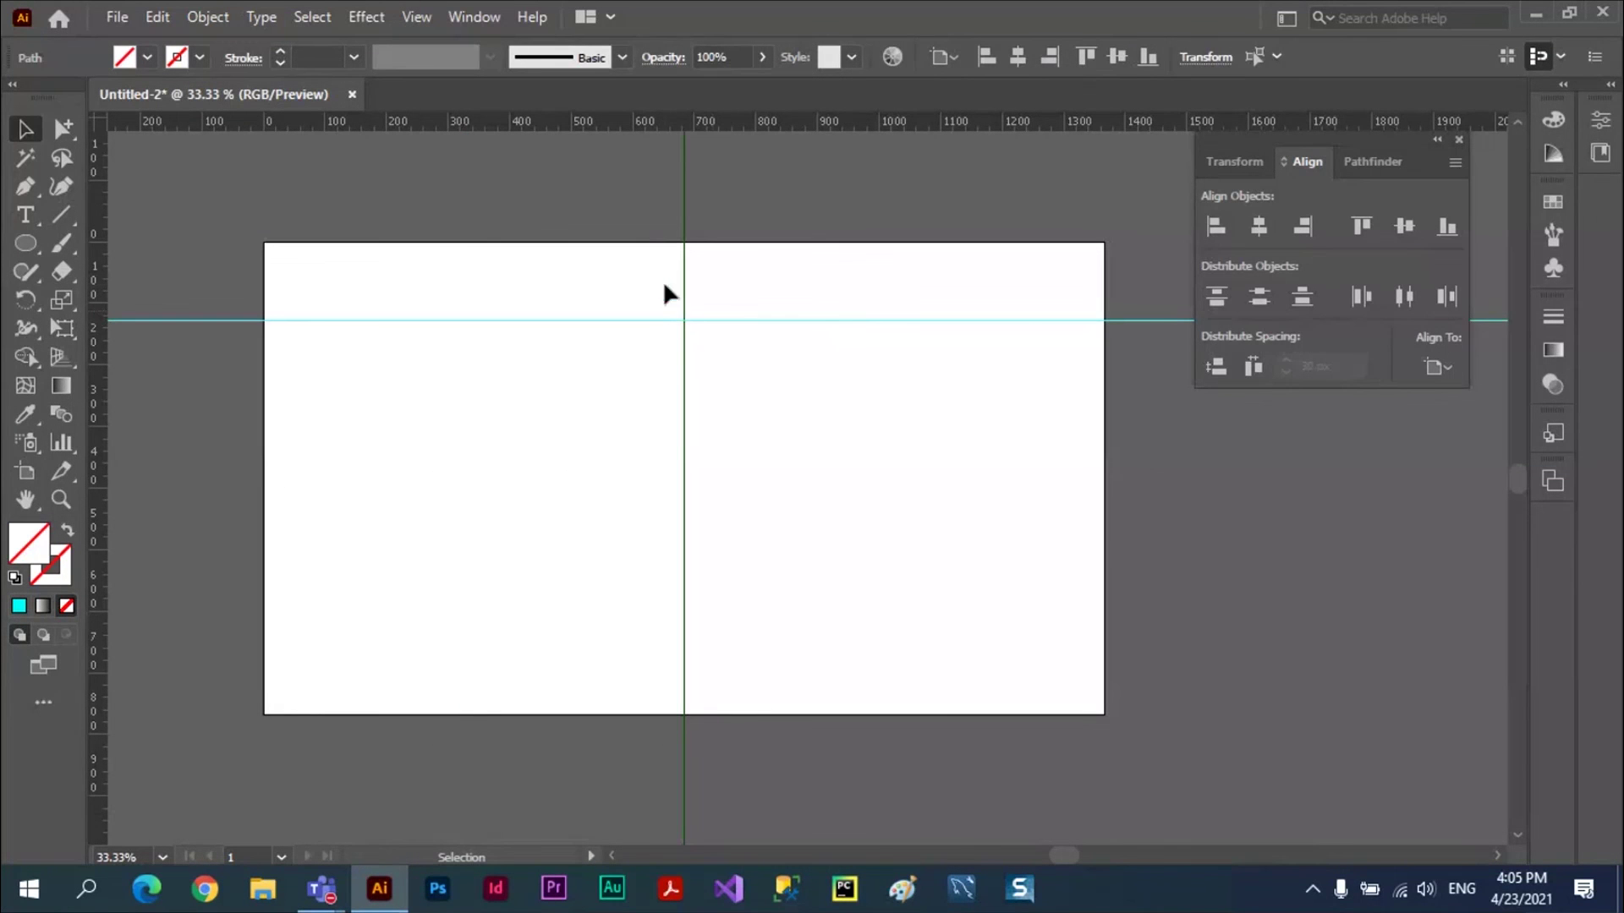
{"action": "left_click", "coordinate": [1120, 320]}
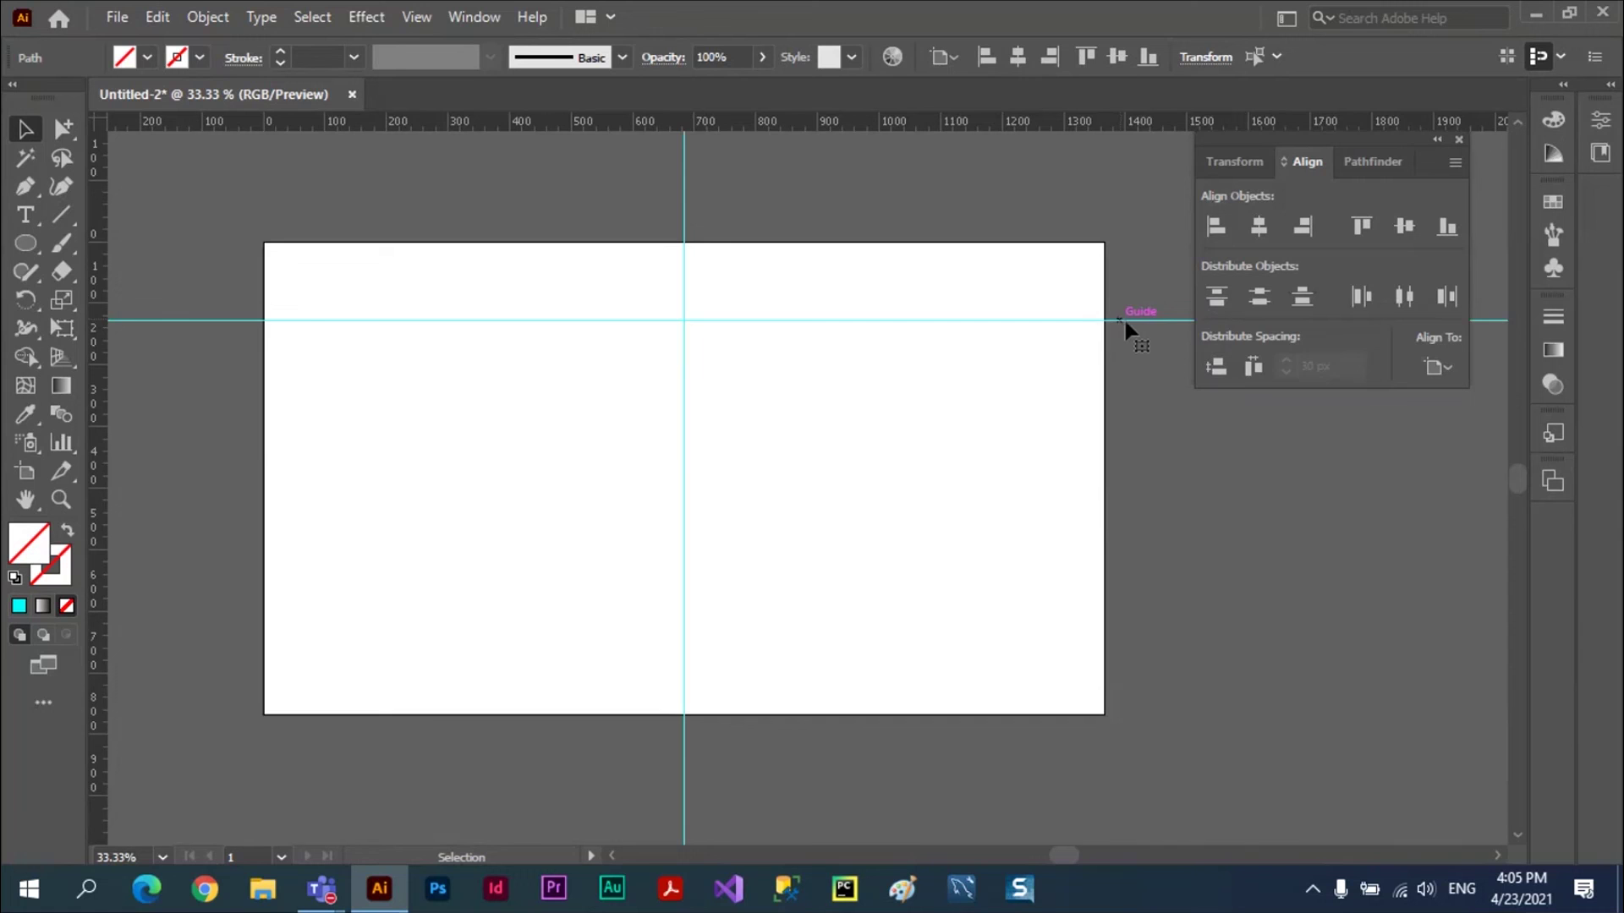
{"action": "left_click", "coordinate": [1134, 320]}
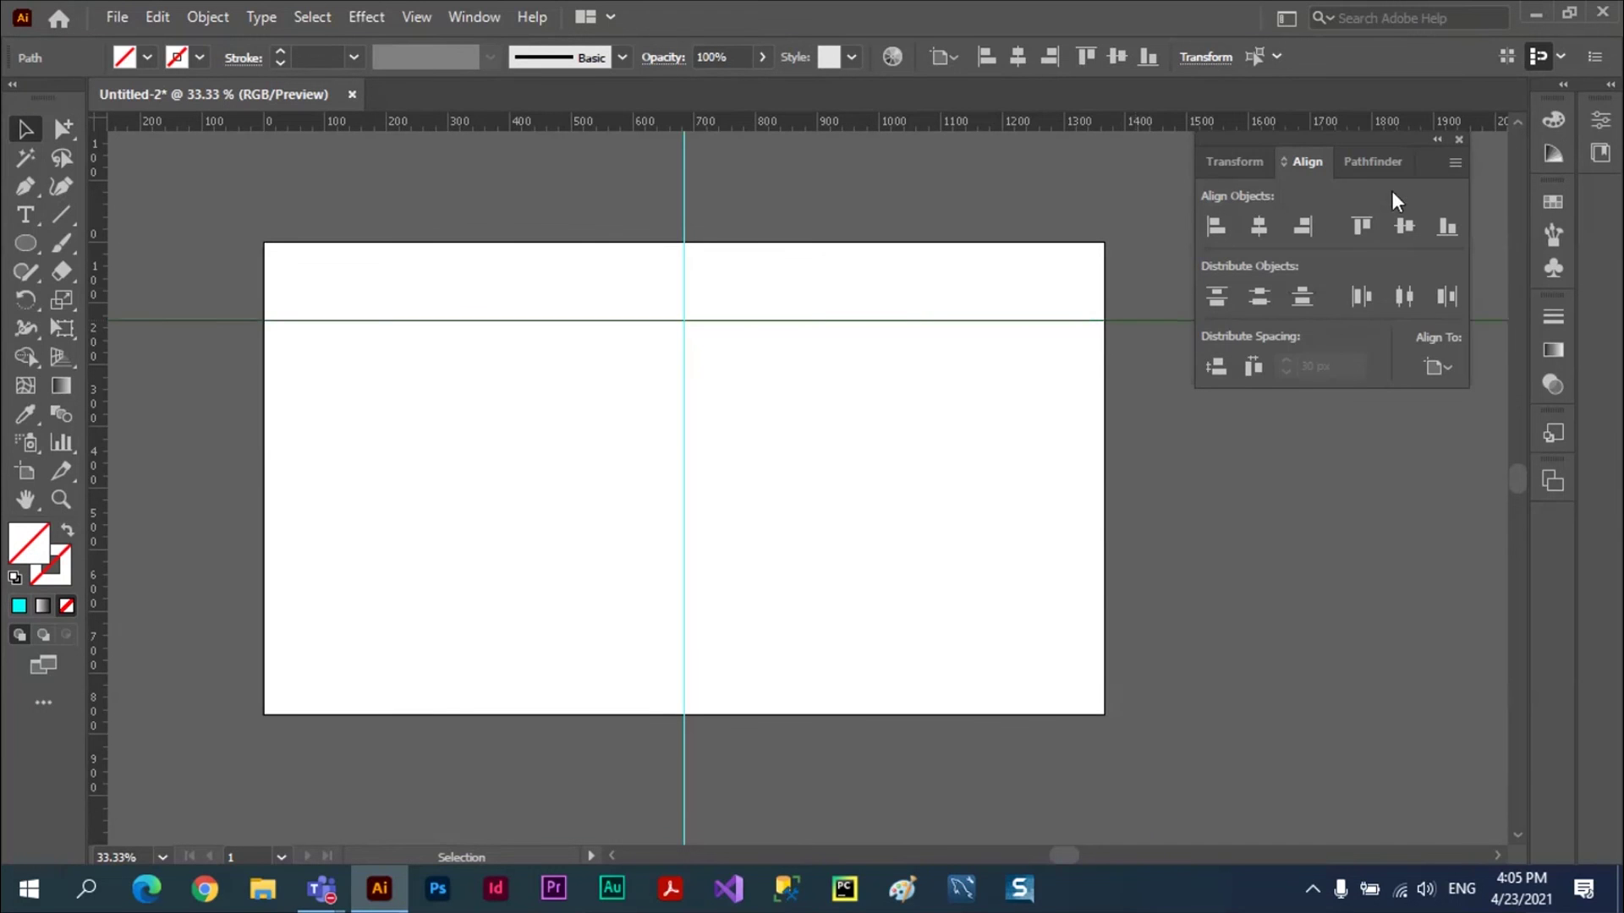
{"action": "left_click", "coordinate": [1403, 231]}
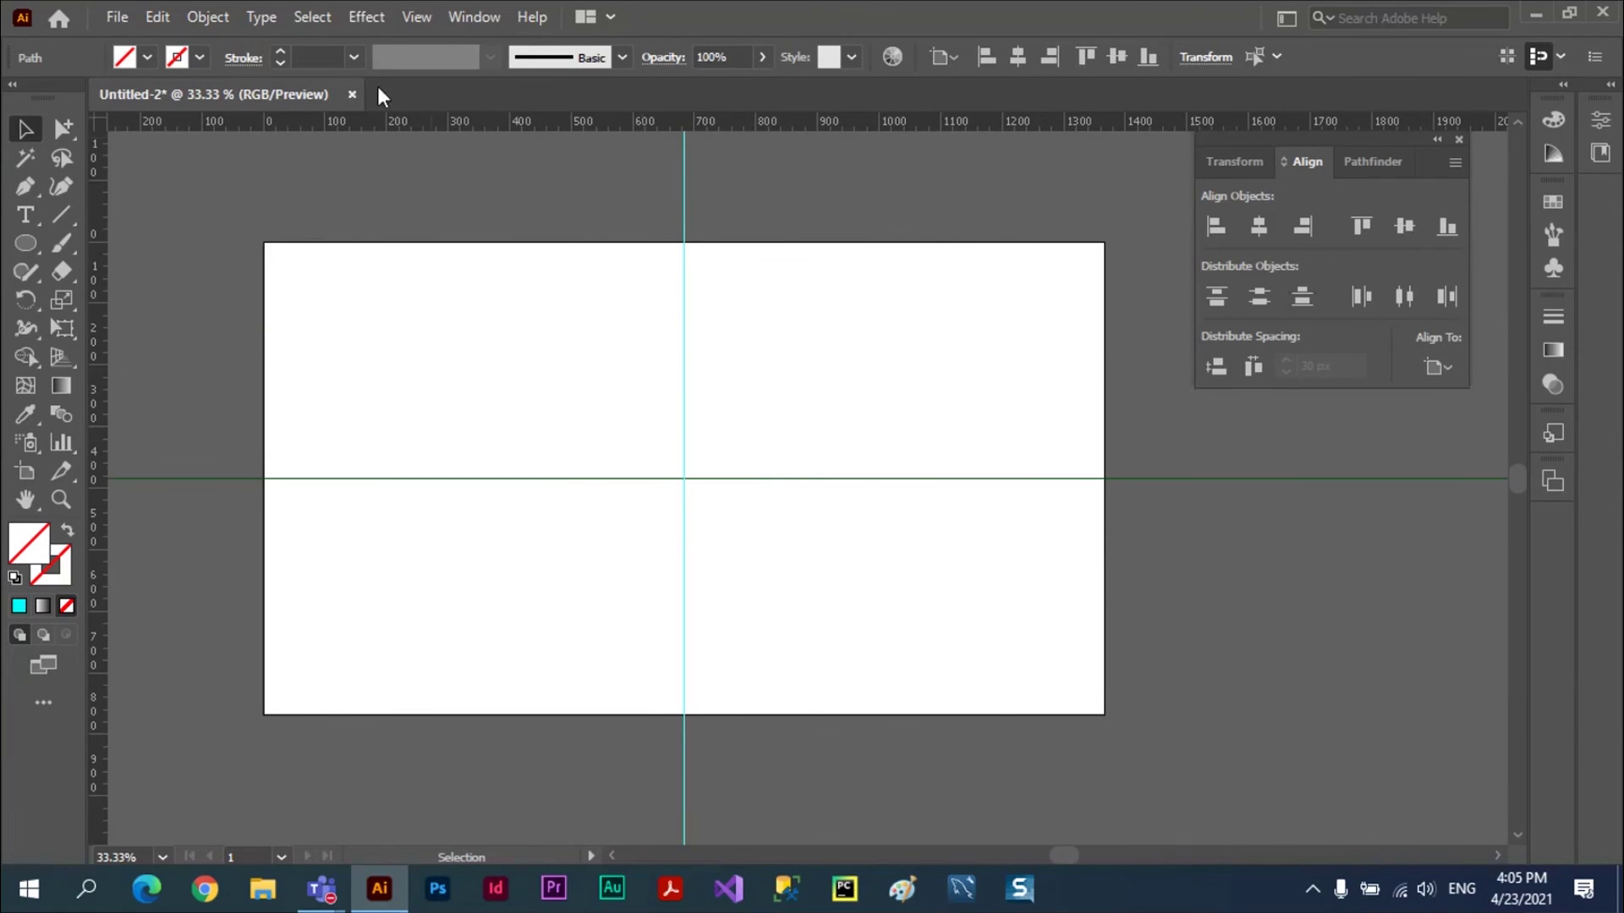
{"action": "left_click", "coordinate": [472, 317]}
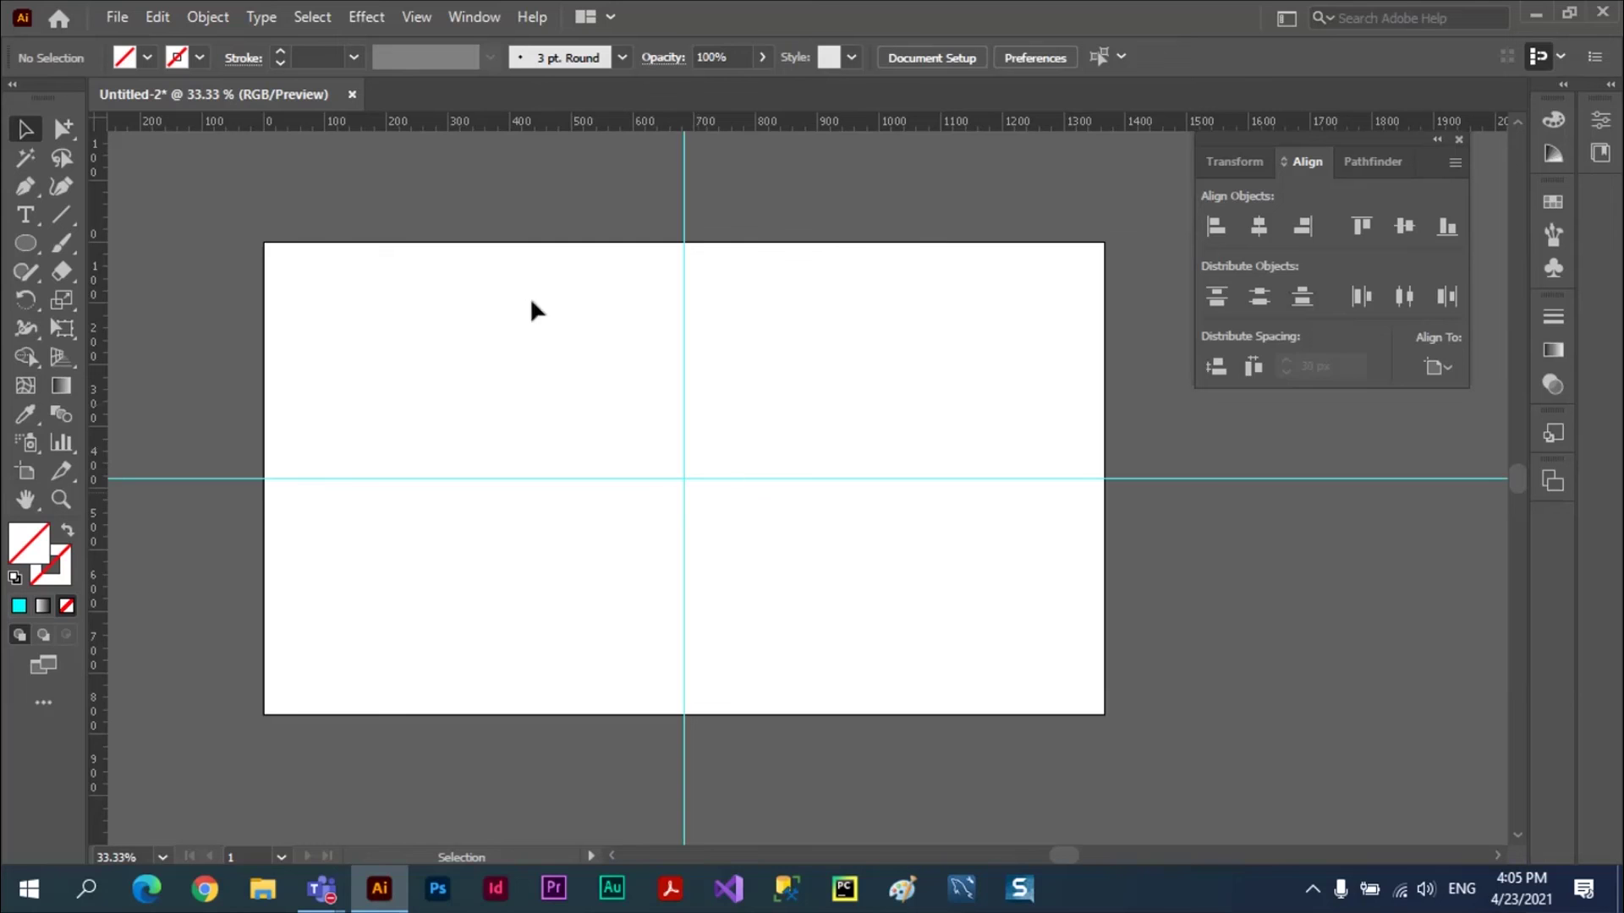
- Lock the guides in place from the View menu
{"action": "left_click", "coordinate": [417, 17]}
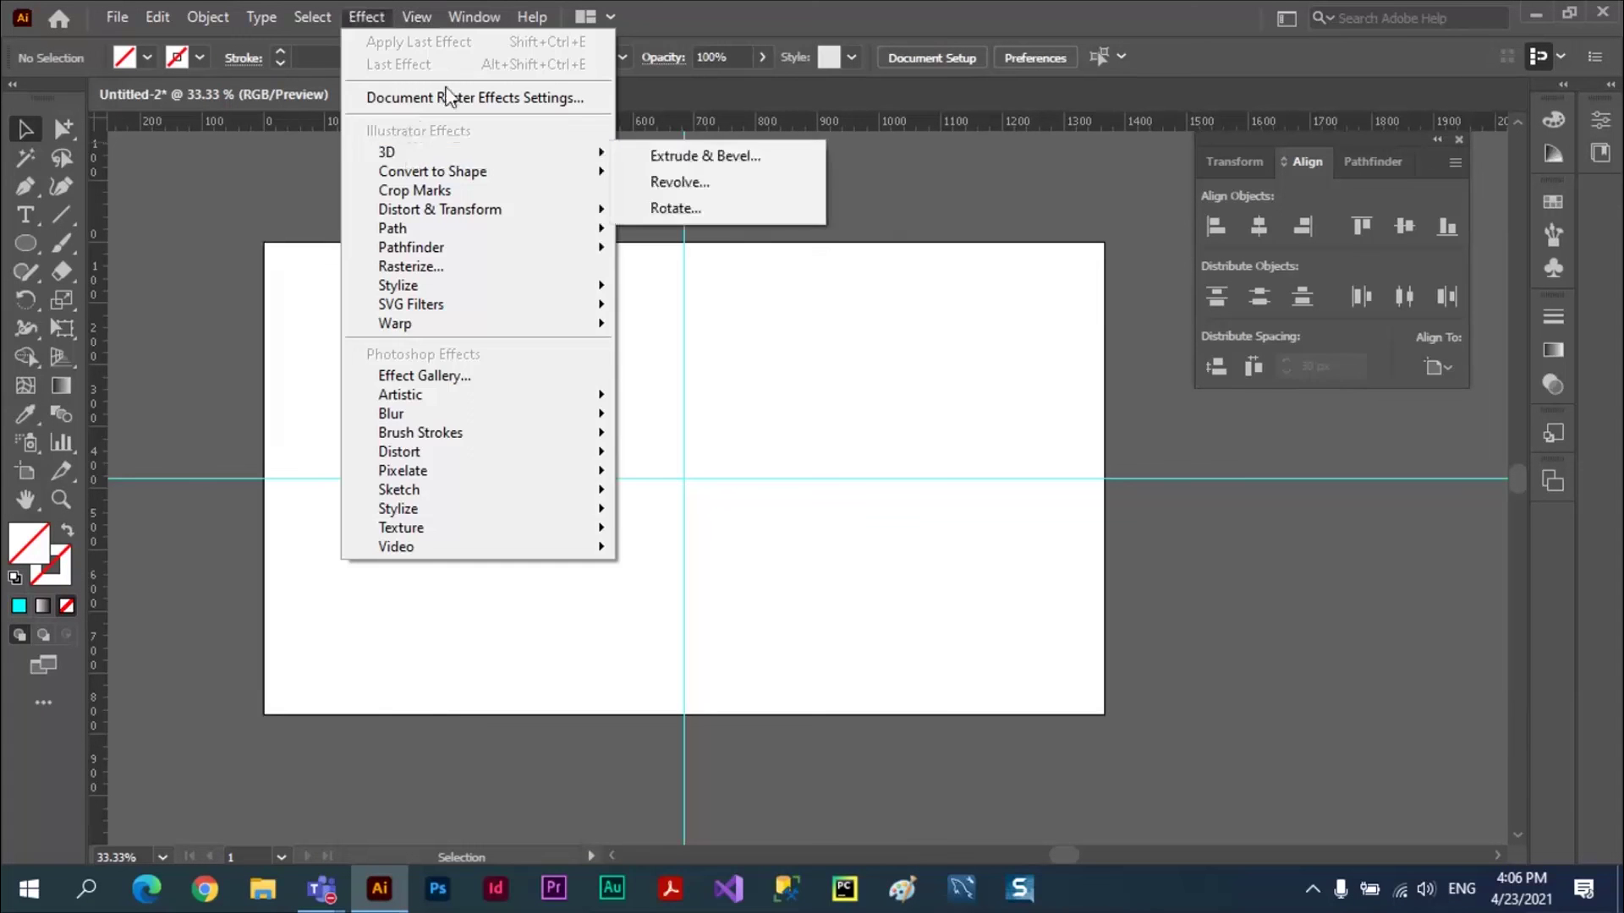
{"action": "left_click", "coordinate": [433, 20]}
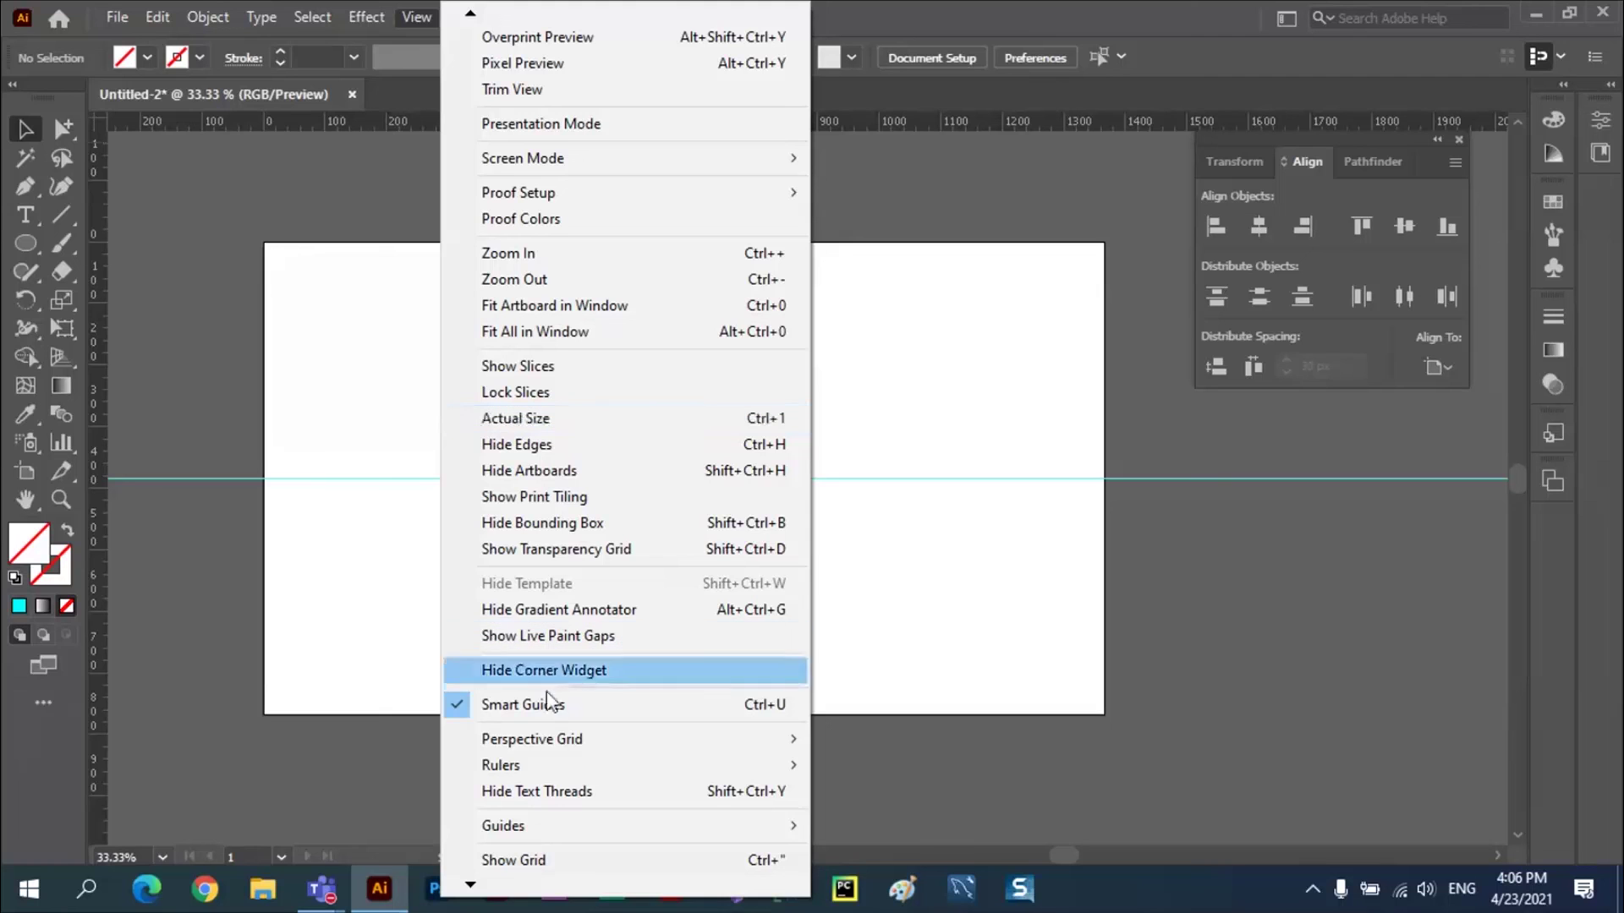
{"action": "mouse_move", "coordinate": [503, 826]}
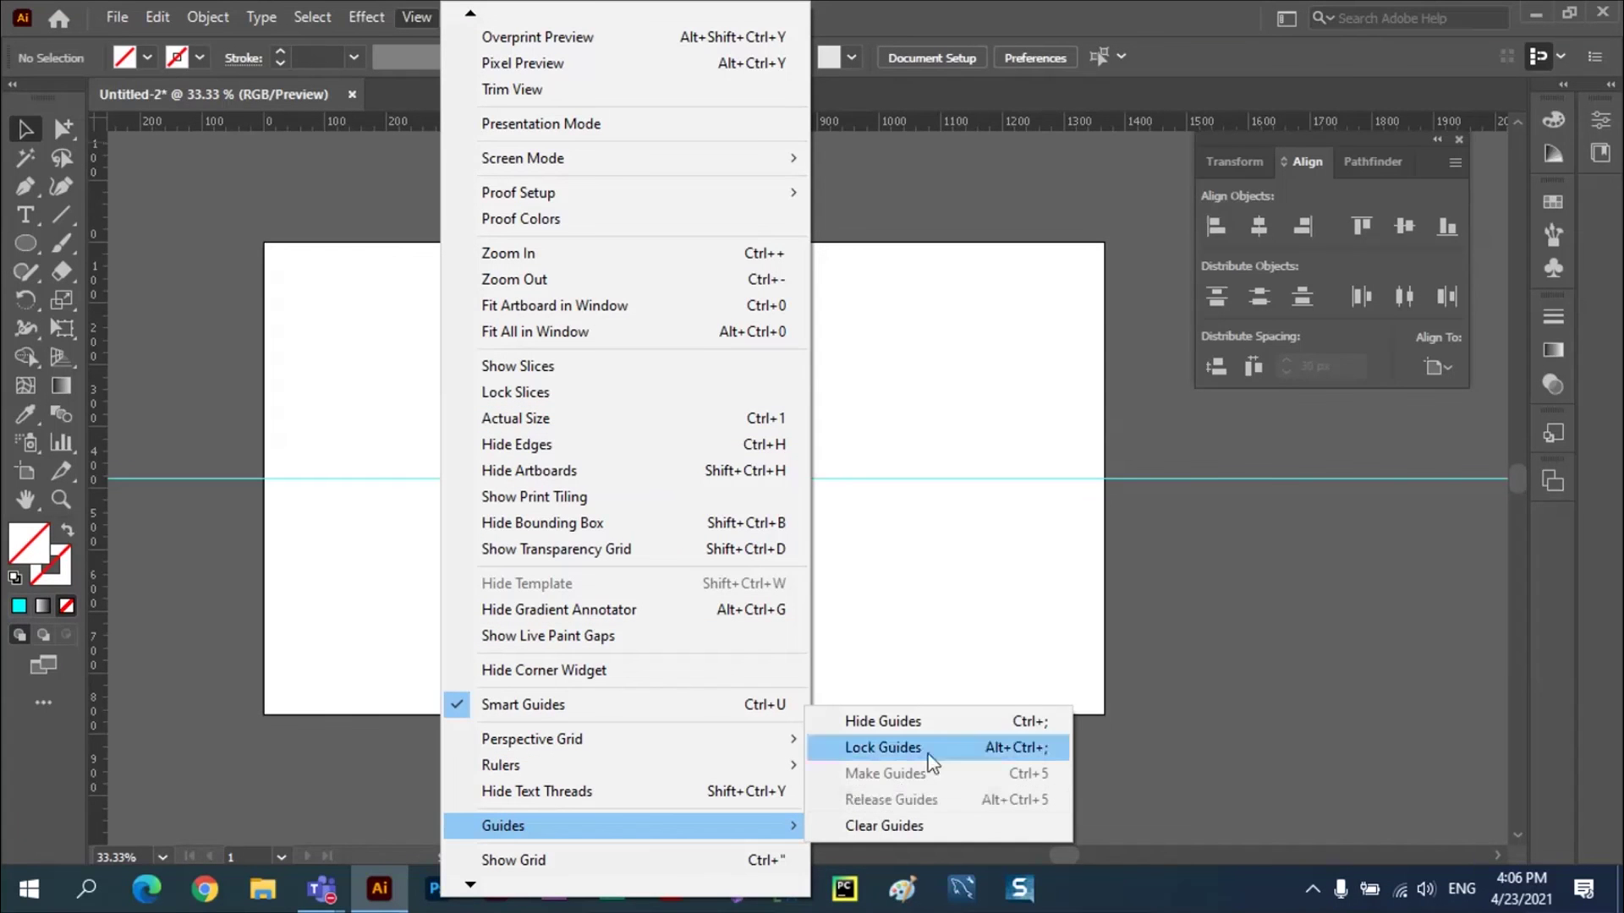
{"action": "left_click", "coordinate": [928, 752]}
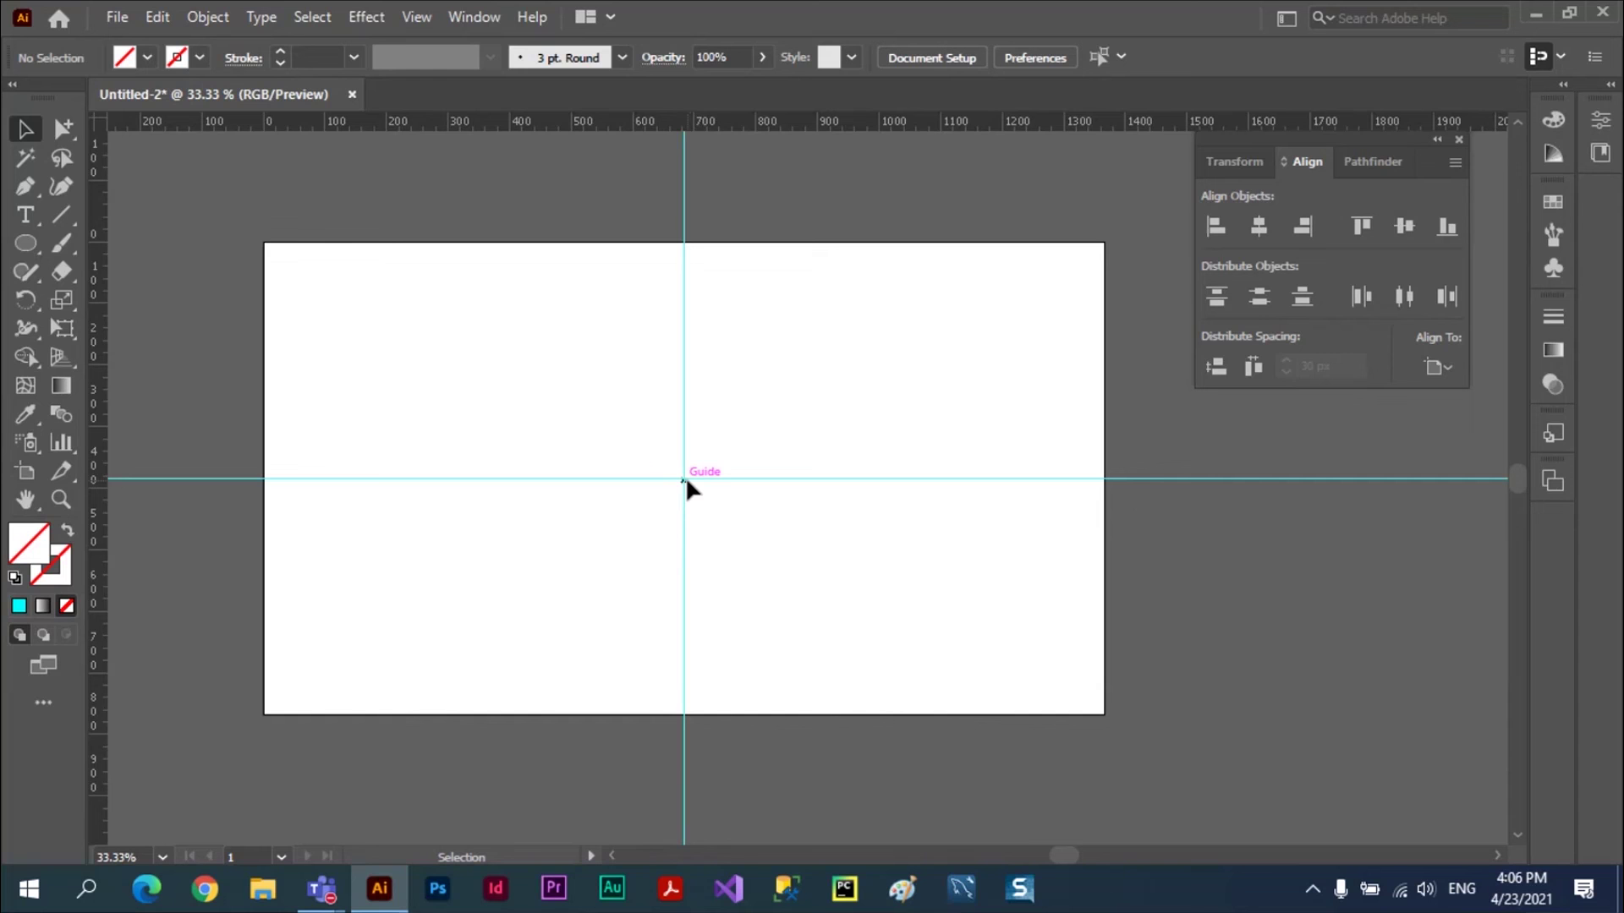
- Draw a 346 px circle outward from the guide intersection with the Ellipse tool
{"action": "key", "text": "l"}
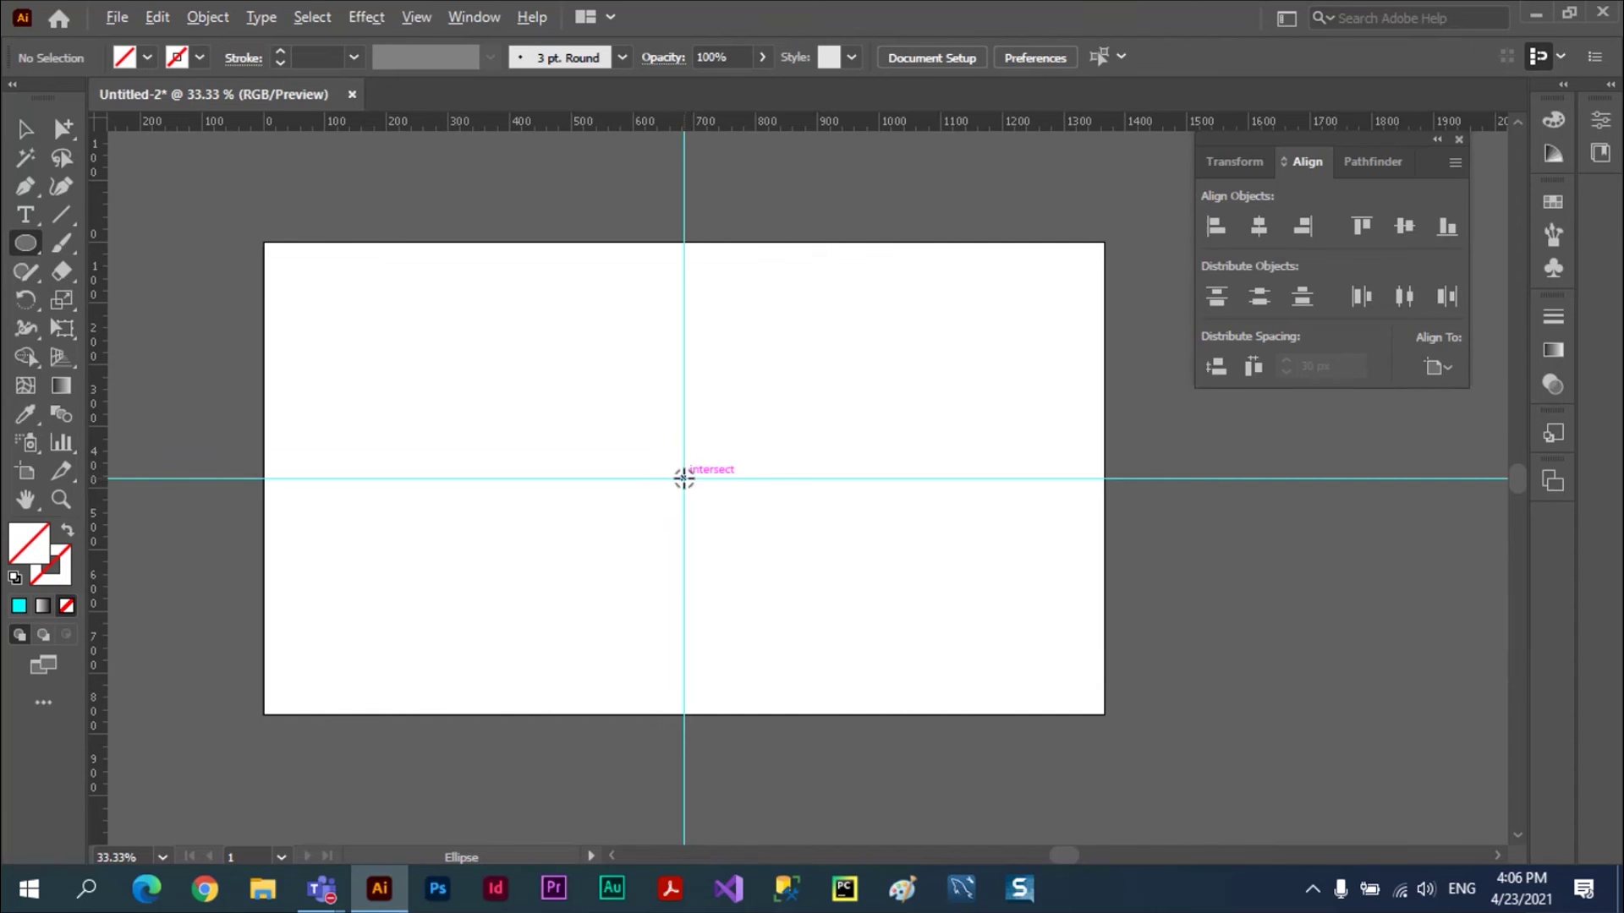
{"action": "left_click_drag", "start_coordinate": [684, 479], "coordinate": [799, 579]}
{"action": "left_click_drag", "start_coordinate": [799, 579], "coordinate": [792, 563]}
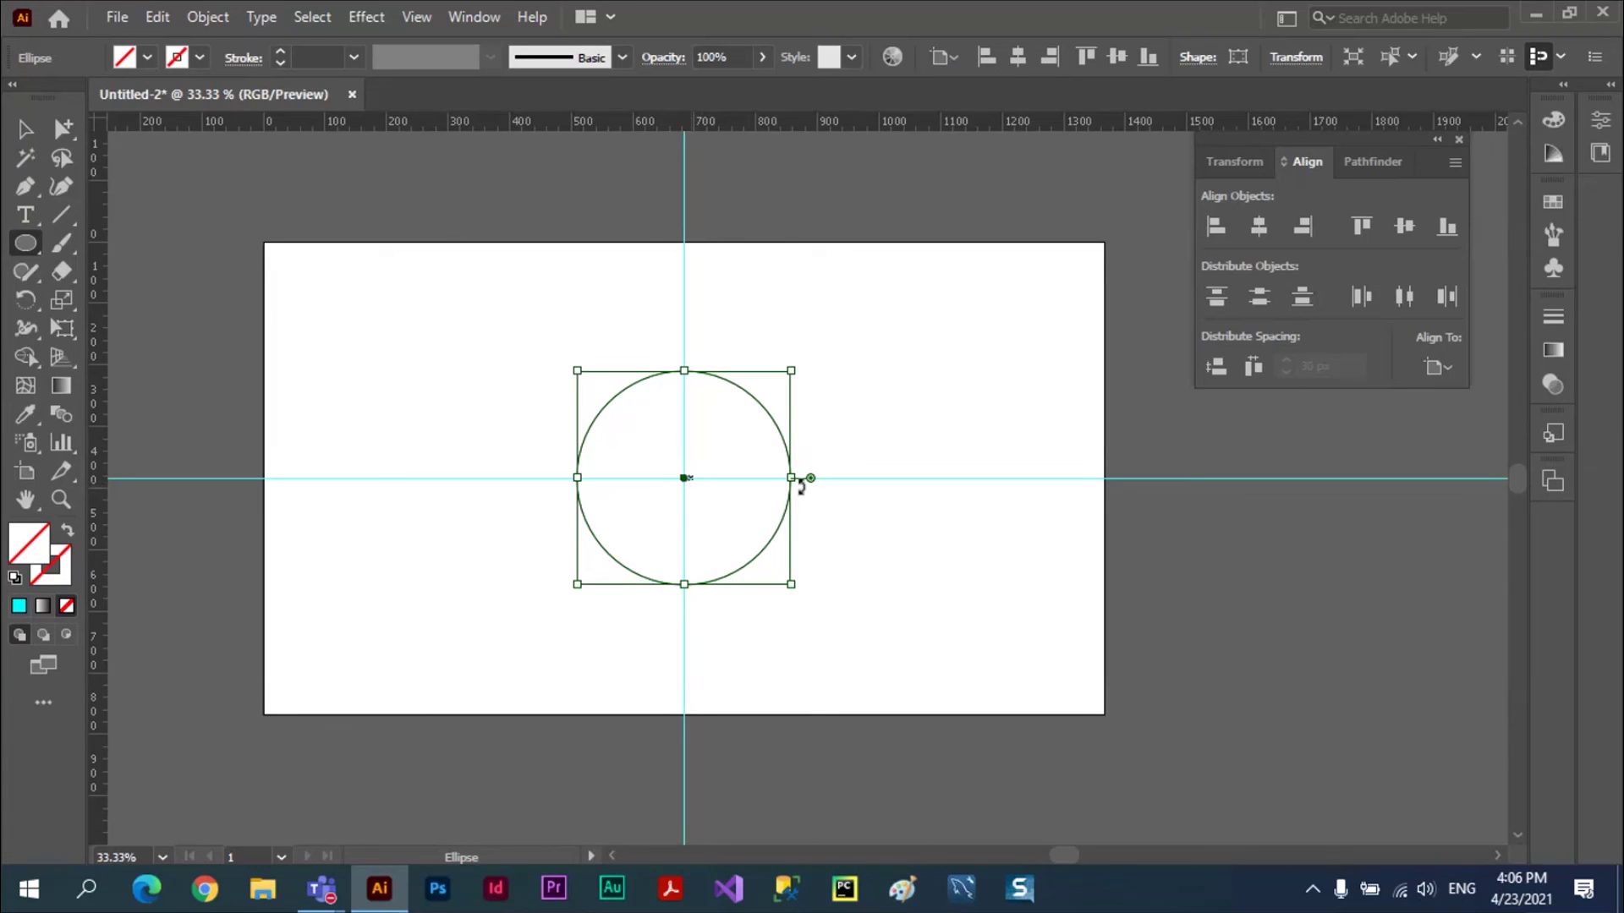
{"action": "key", "text": "alt"}
{"action": "left_click", "coordinate": [25, 131]}
{"action": "left_click", "coordinate": [375, 375]}
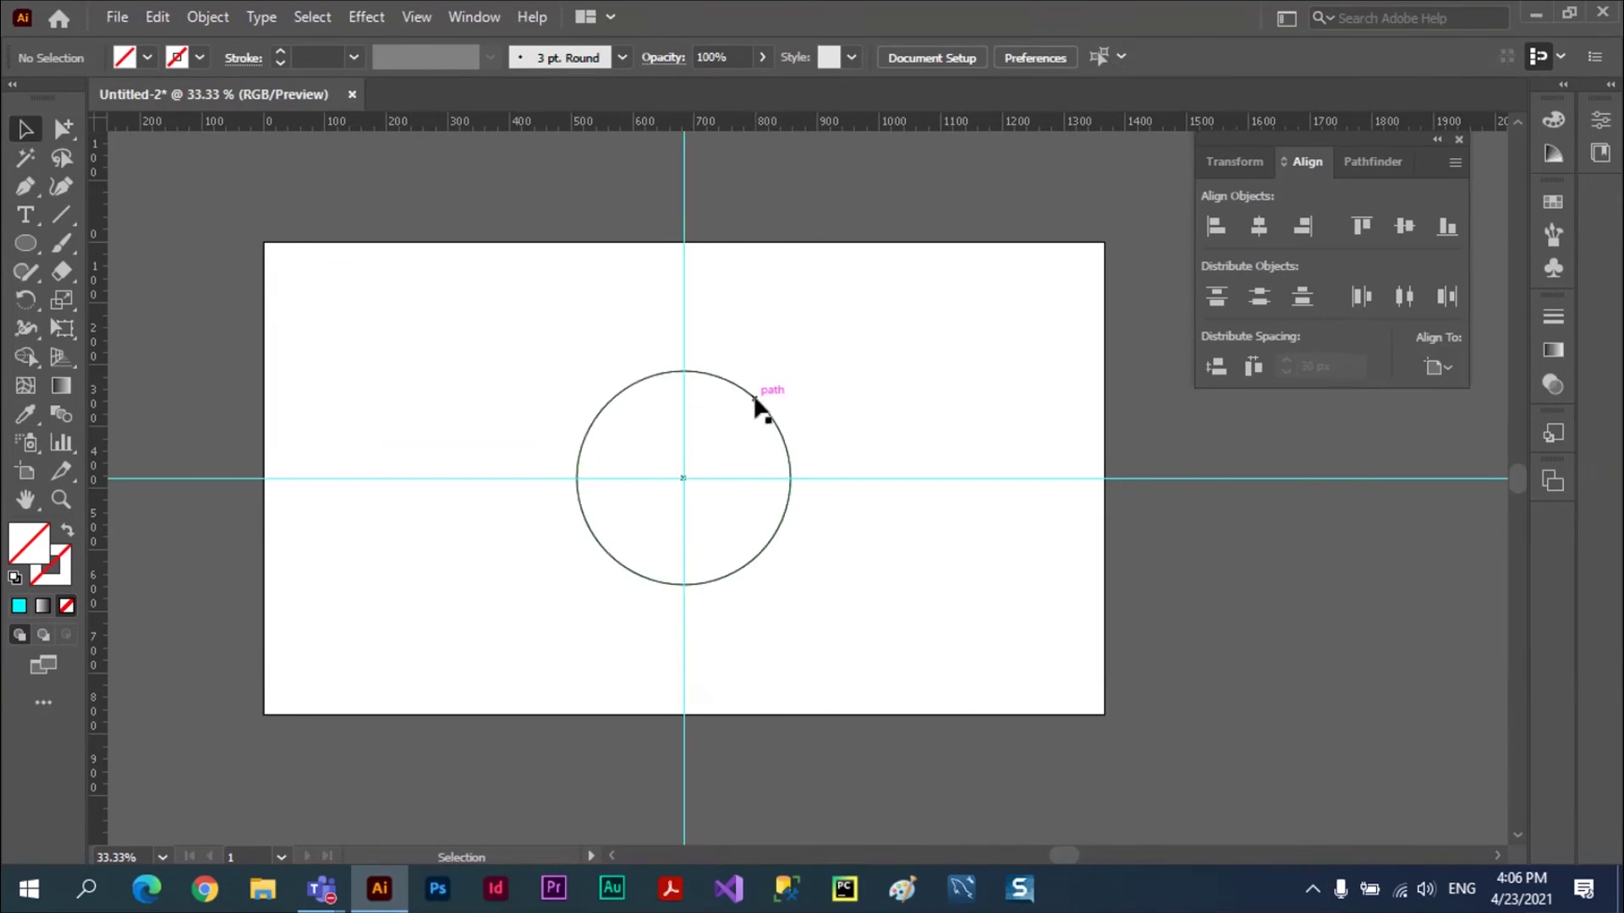
- Fill the circle with red, deselect it, and close the Align panel
{"action": "left_click", "coordinate": [757, 404]}
{"action": "left_click", "coordinate": [147, 57]}
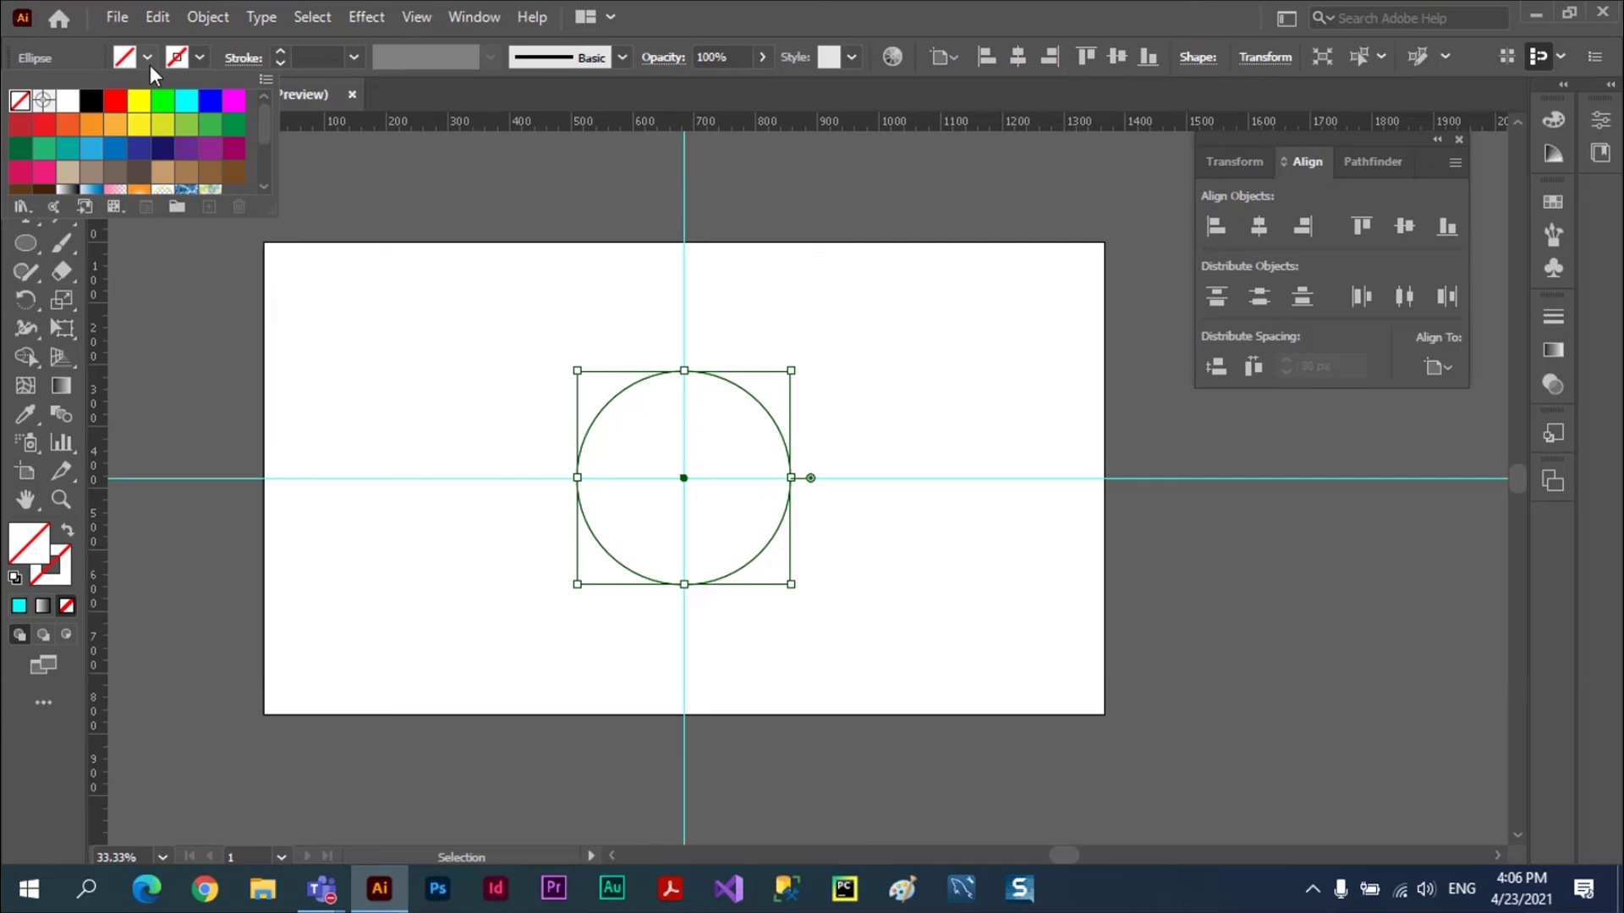
{"action": "left_click", "coordinate": [116, 103]}
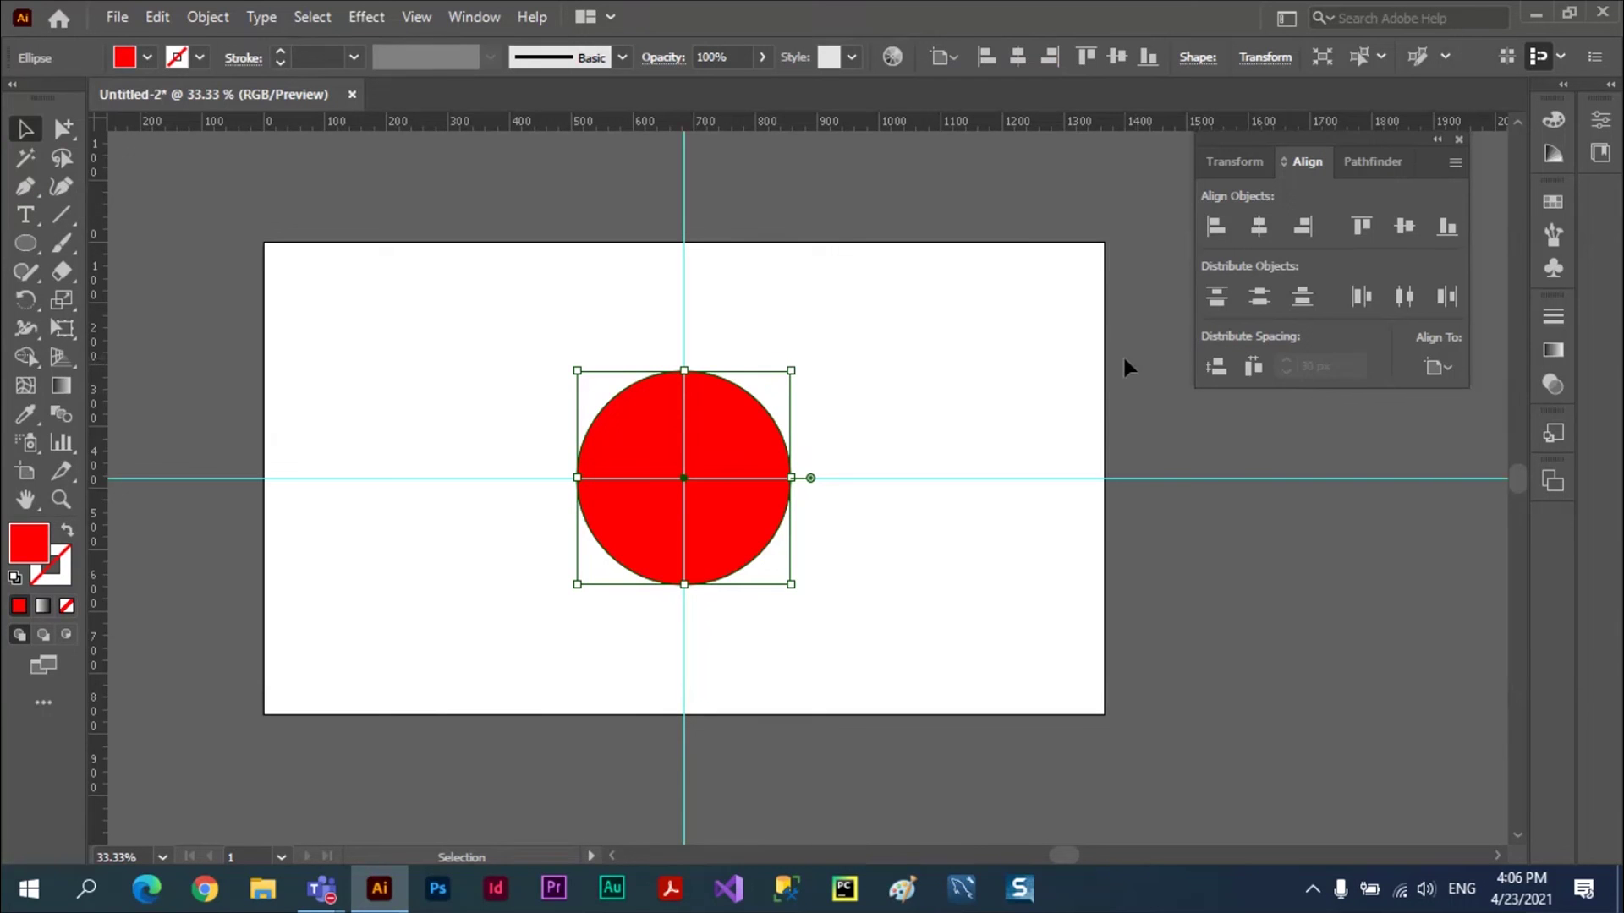
{"action": "left_click", "coordinate": [1054, 196]}
{"action": "left_click", "coordinate": [1460, 139]}
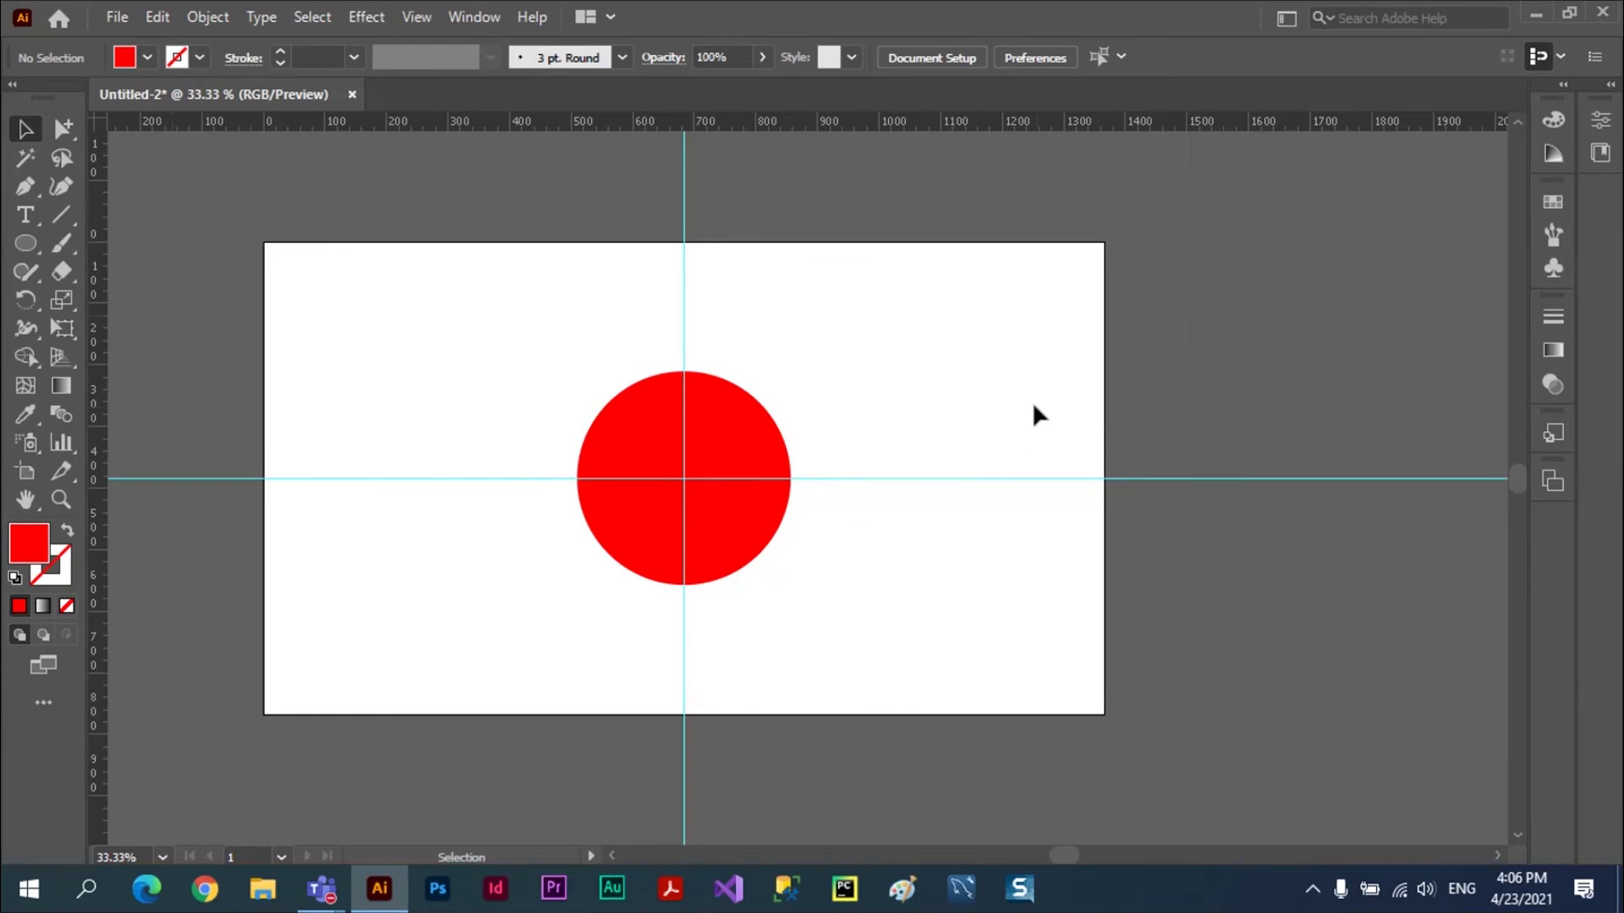
- Move the red circle, then re-centre it on the artboard with the Align buttons
{"action": "left_click_drag", "start_coordinate": [748, 449], "coordinate": [464, 382]}
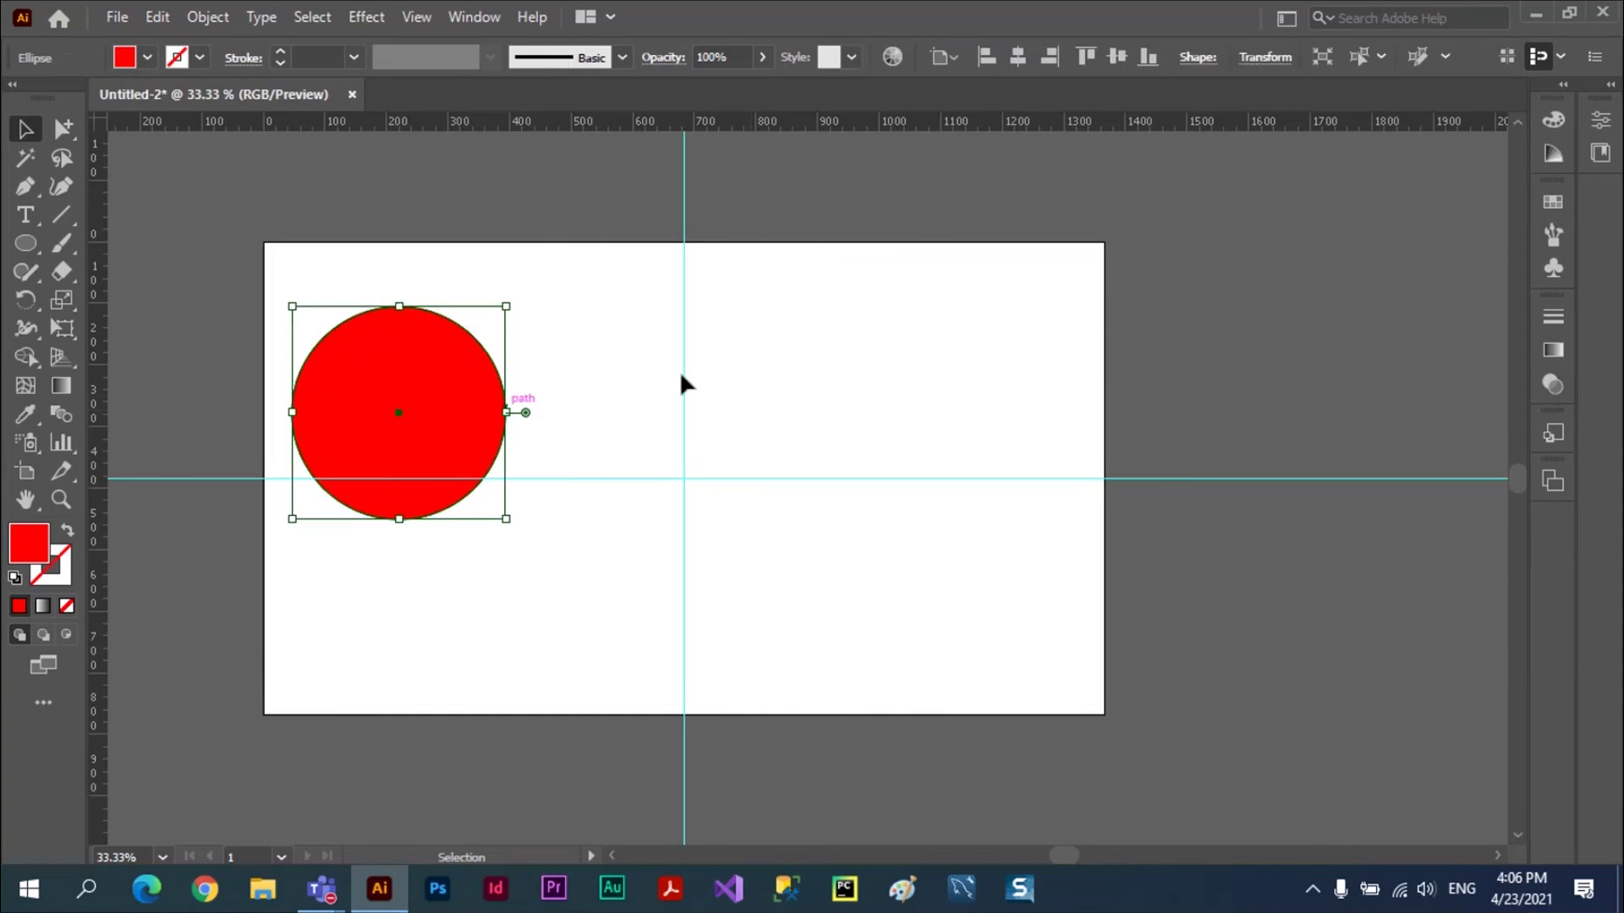
{"action": "left_click", "coordinate": [335, 193]}
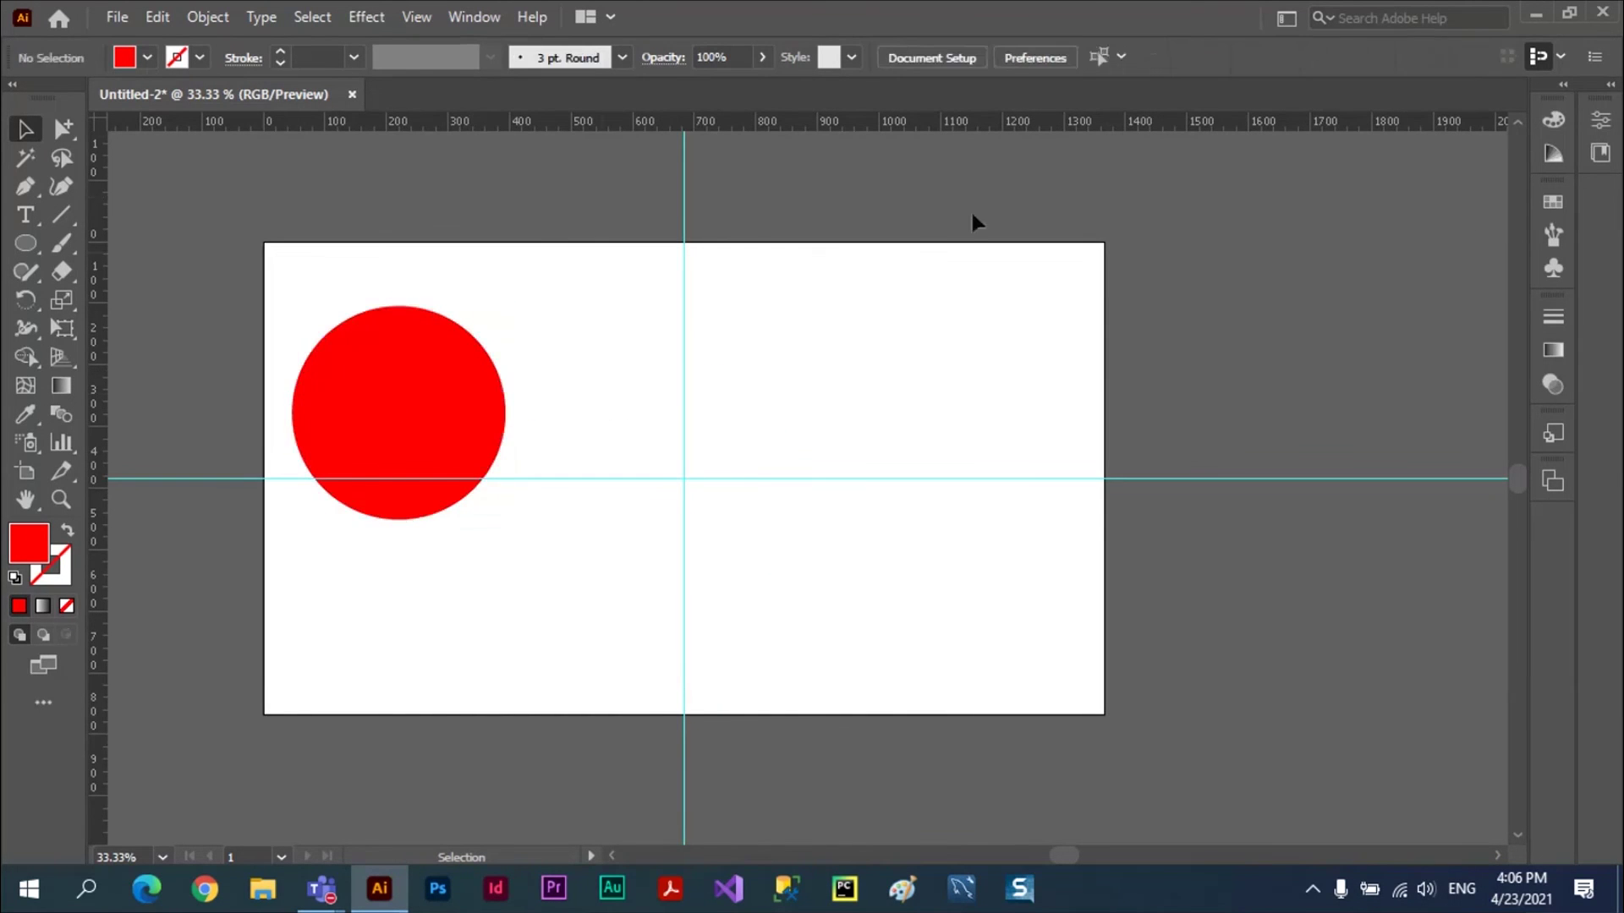
{"action": "left_click", "coordinate": [447, 355]}
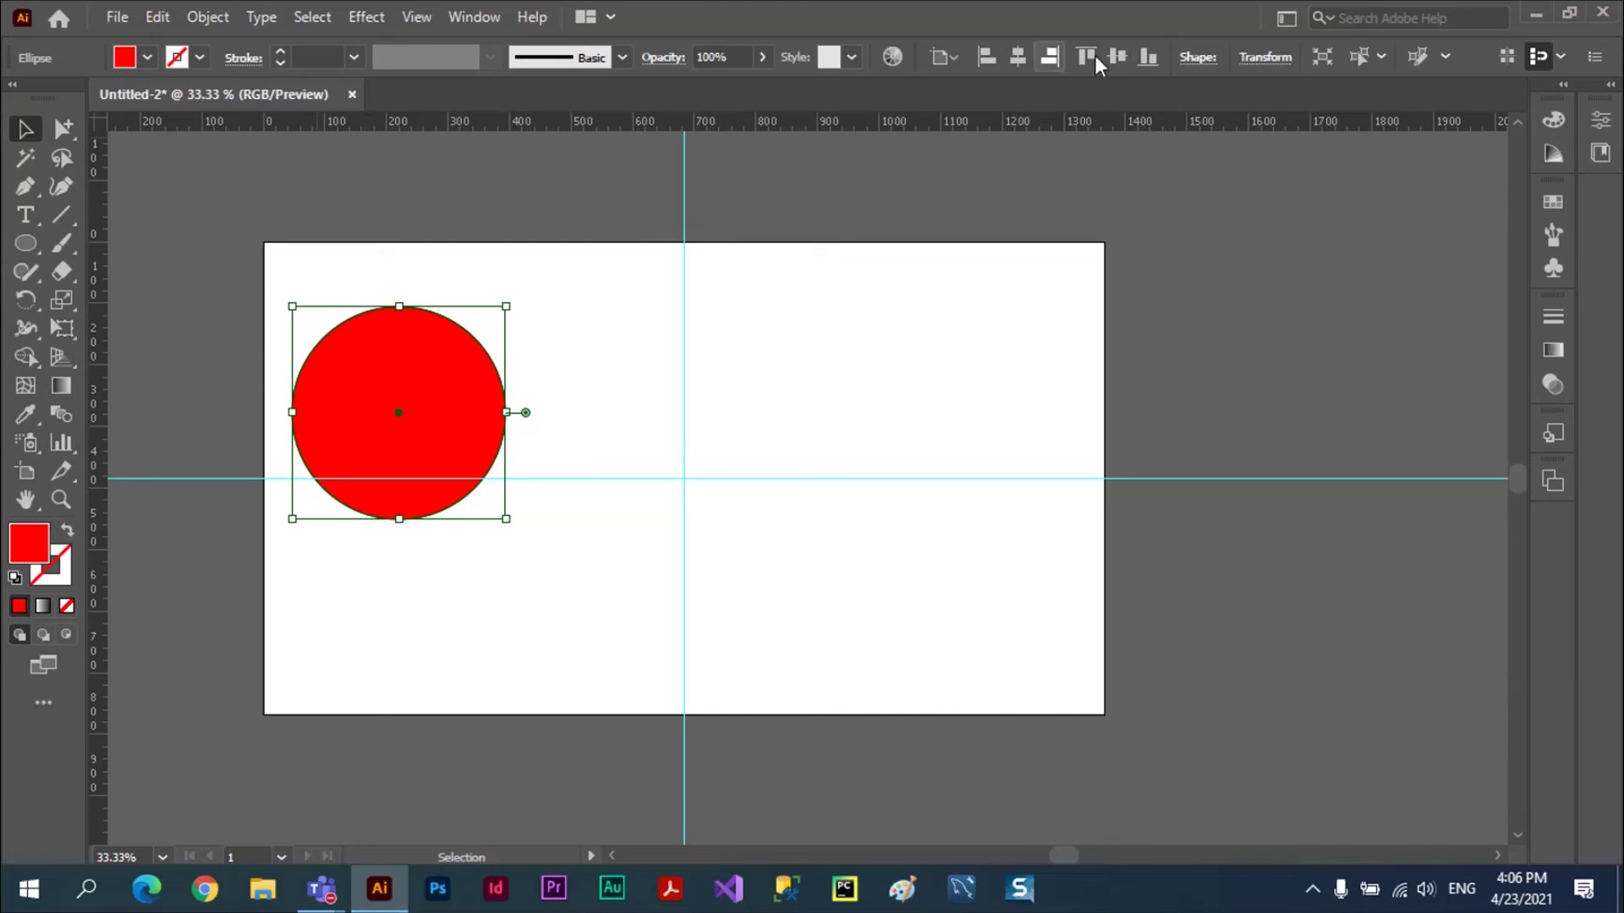
{"action": "left_click", "coordinate": [1021, 53]}
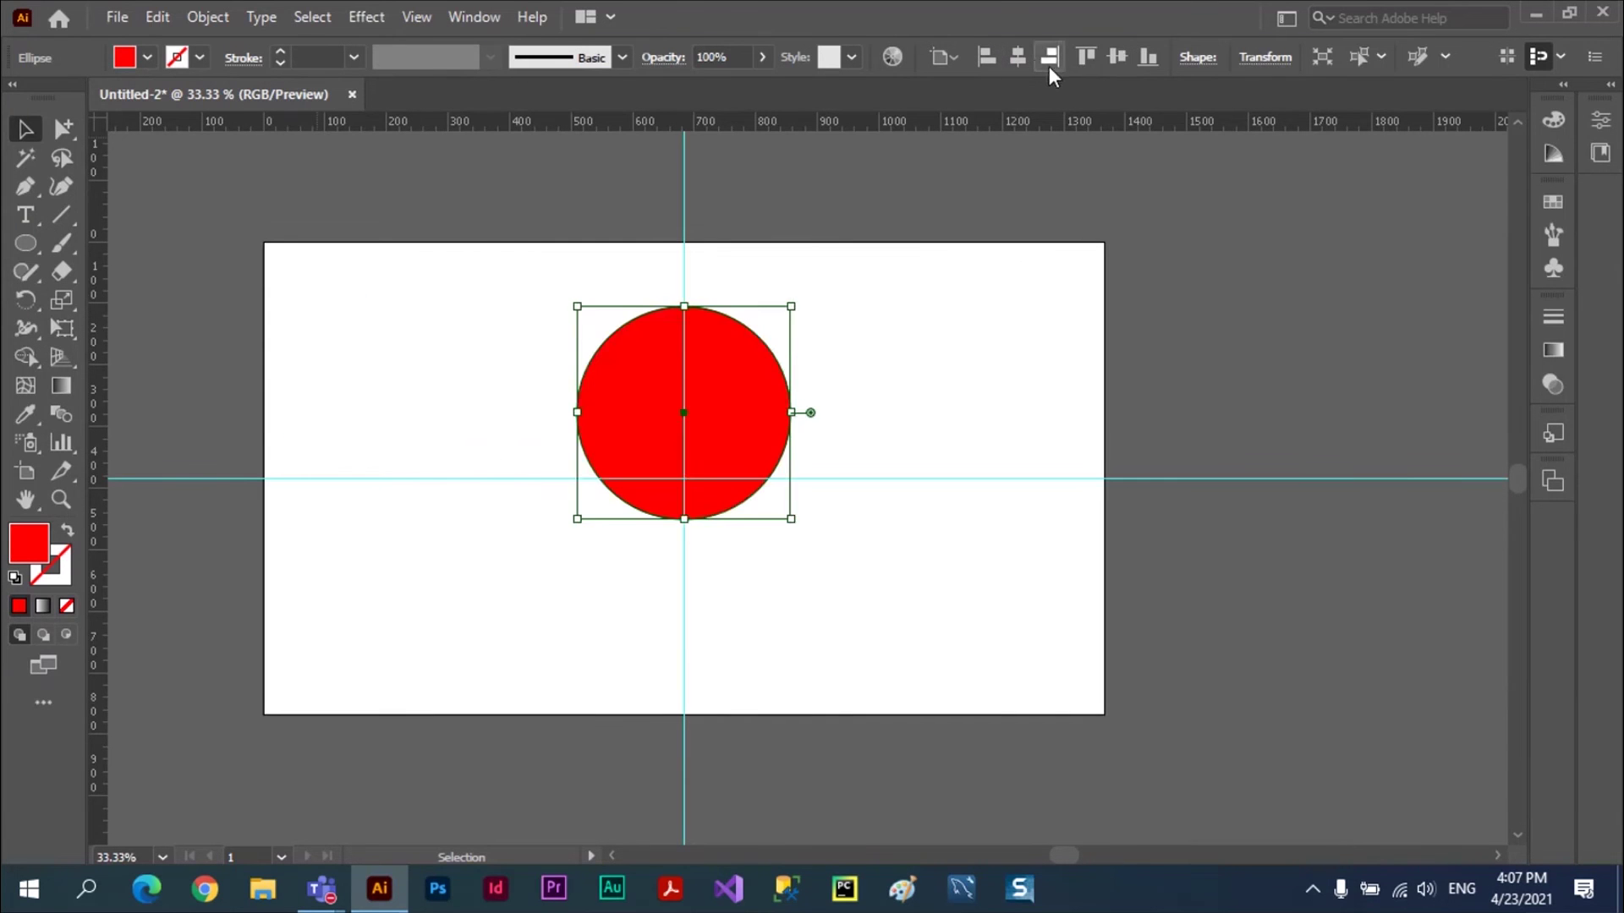
{"action": "left_click", "coordinate": [1083, 57]}
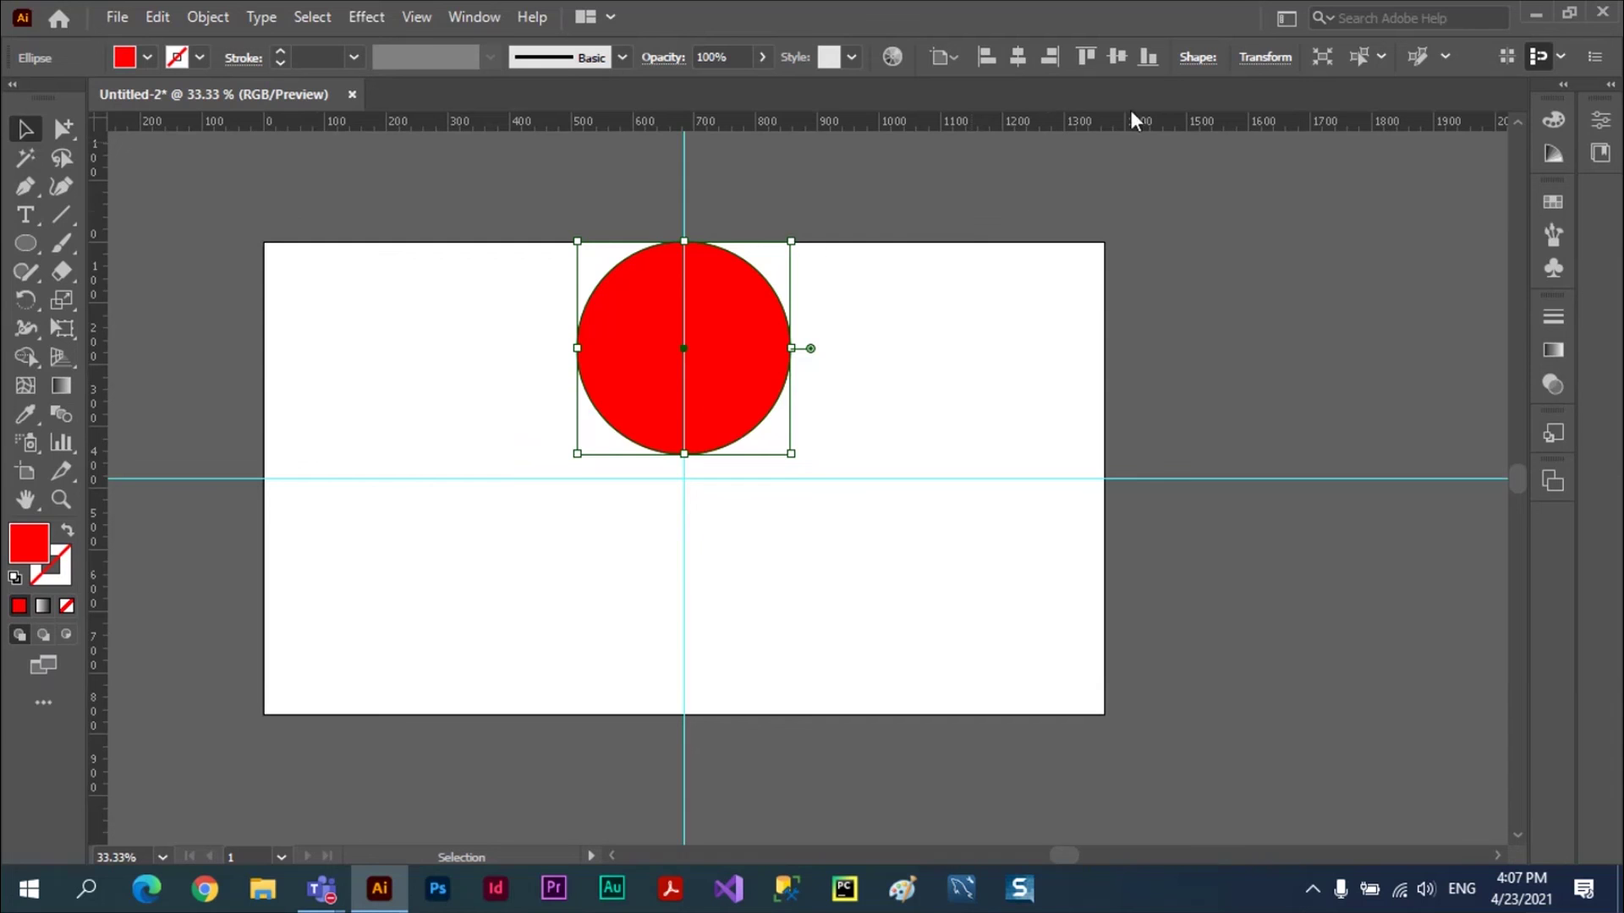
{"action": "left_click", "coordinate": [1119, 57]}
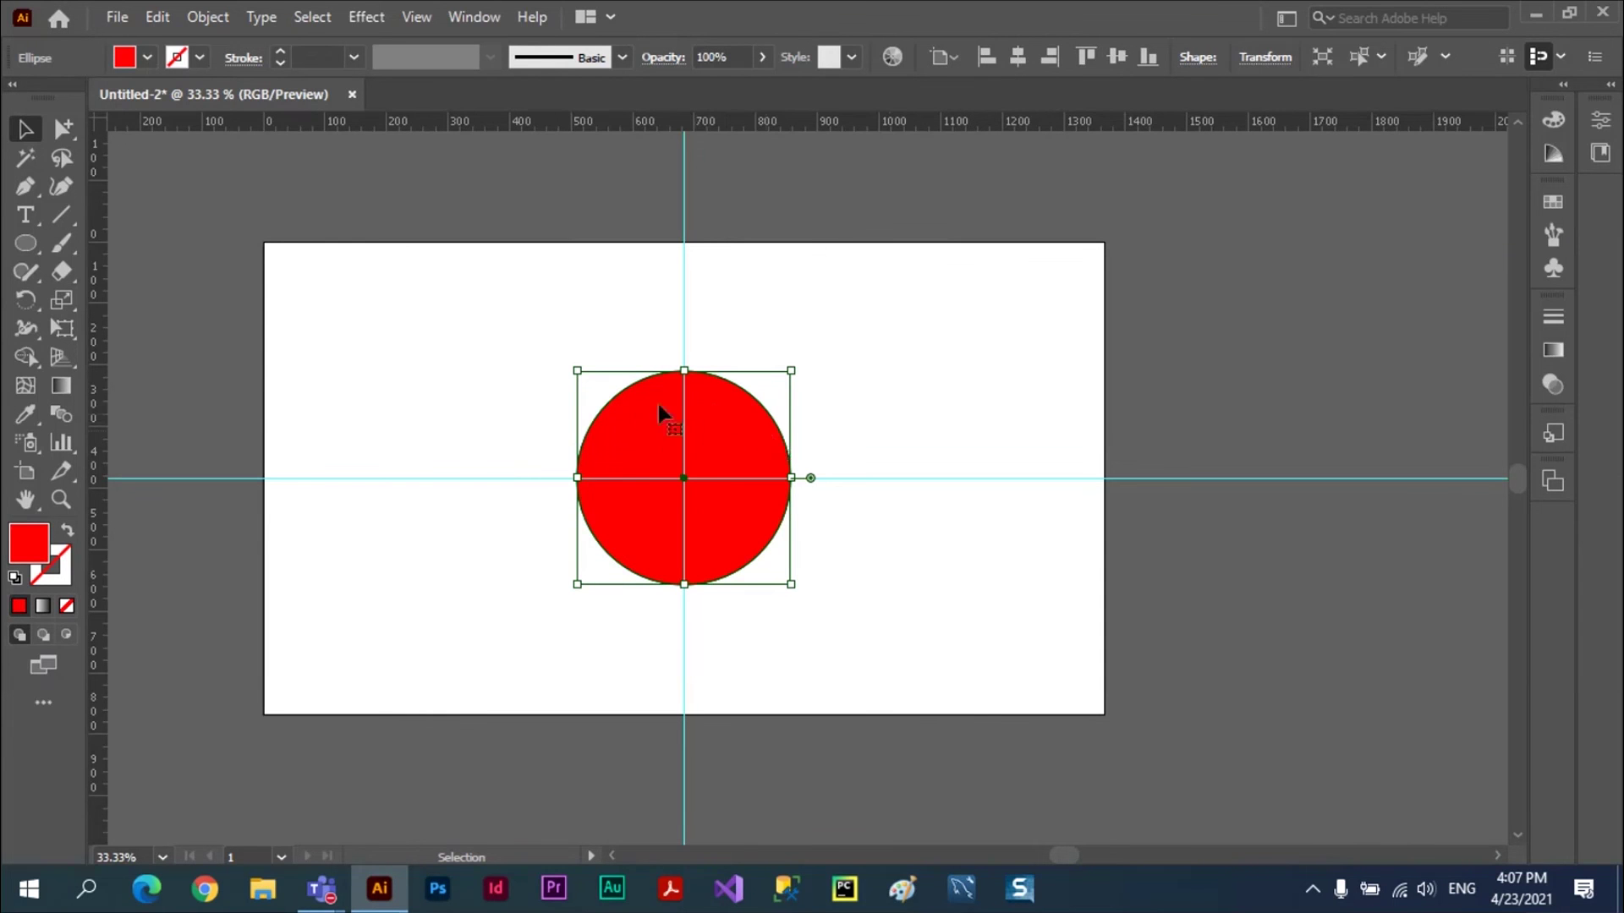
- Alt-drag copies to make three red circles in a row, then shift them left together
{"action": "mouse_move", "coordinate": [728, 474]}
{"action": "left_mouse_down", "text": "alt"}
{"action": "mouse_move", "coordinate": [956, 442]}
{"action": "mouse_move", "coordinate": [1198, 460]}
{"action": "left_mouse_up", "text": "alt"}
{"action": "left_click_drag", "start_coordinate": [504, 294], "coordinate": [1408, 626]}
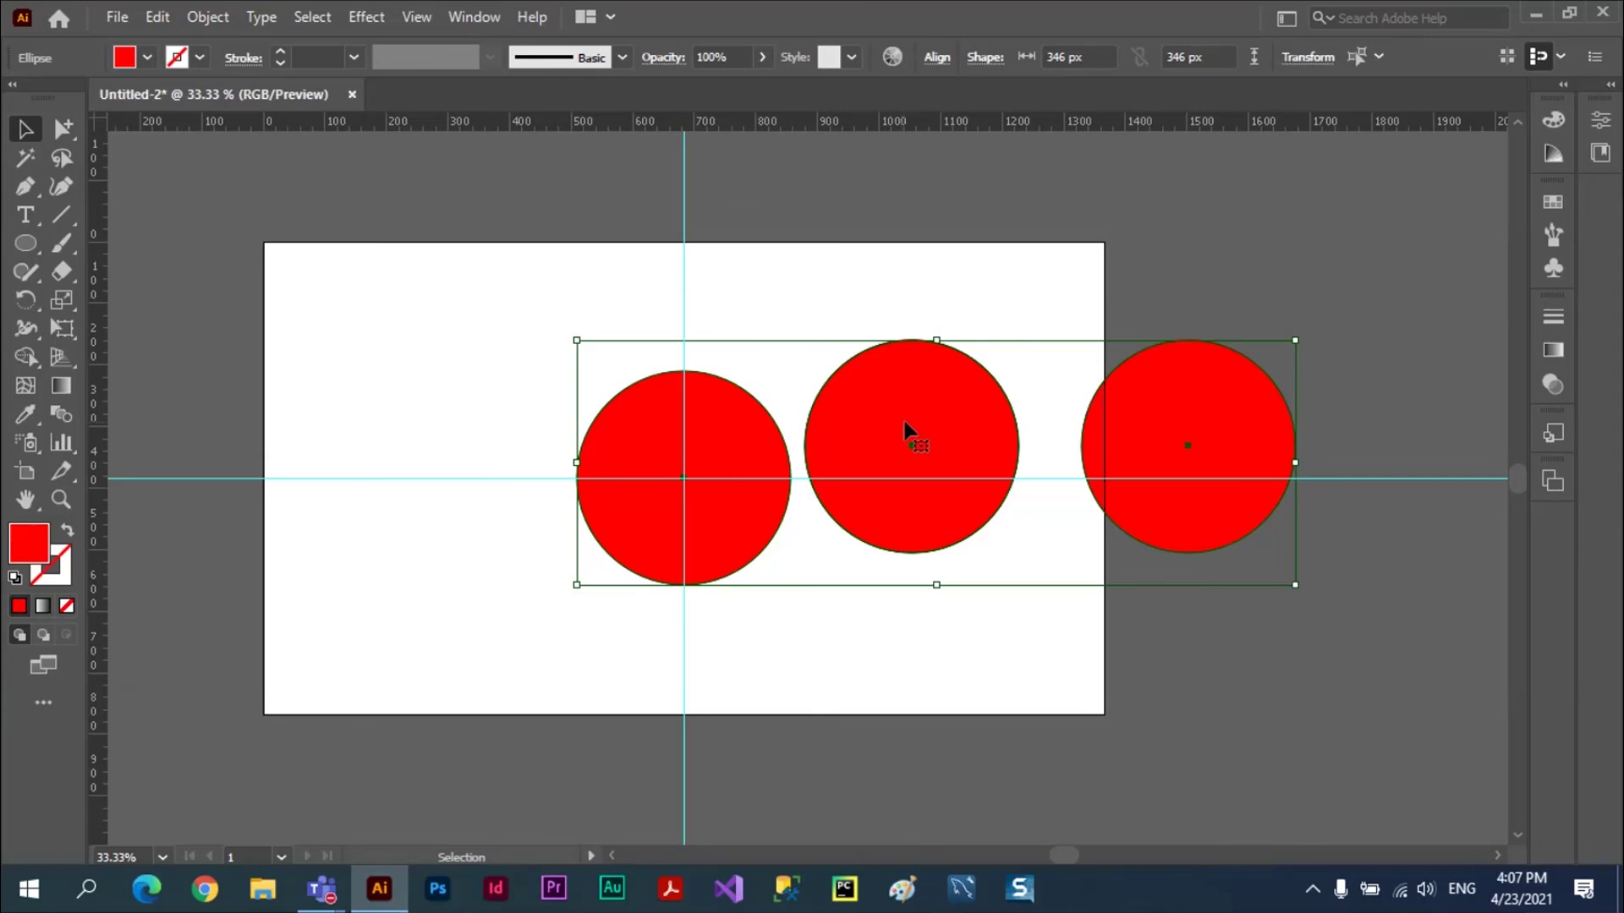
{"action": "left_click_drag", "start_coordinate": [901, 417], "coordinate": [688, 402]}
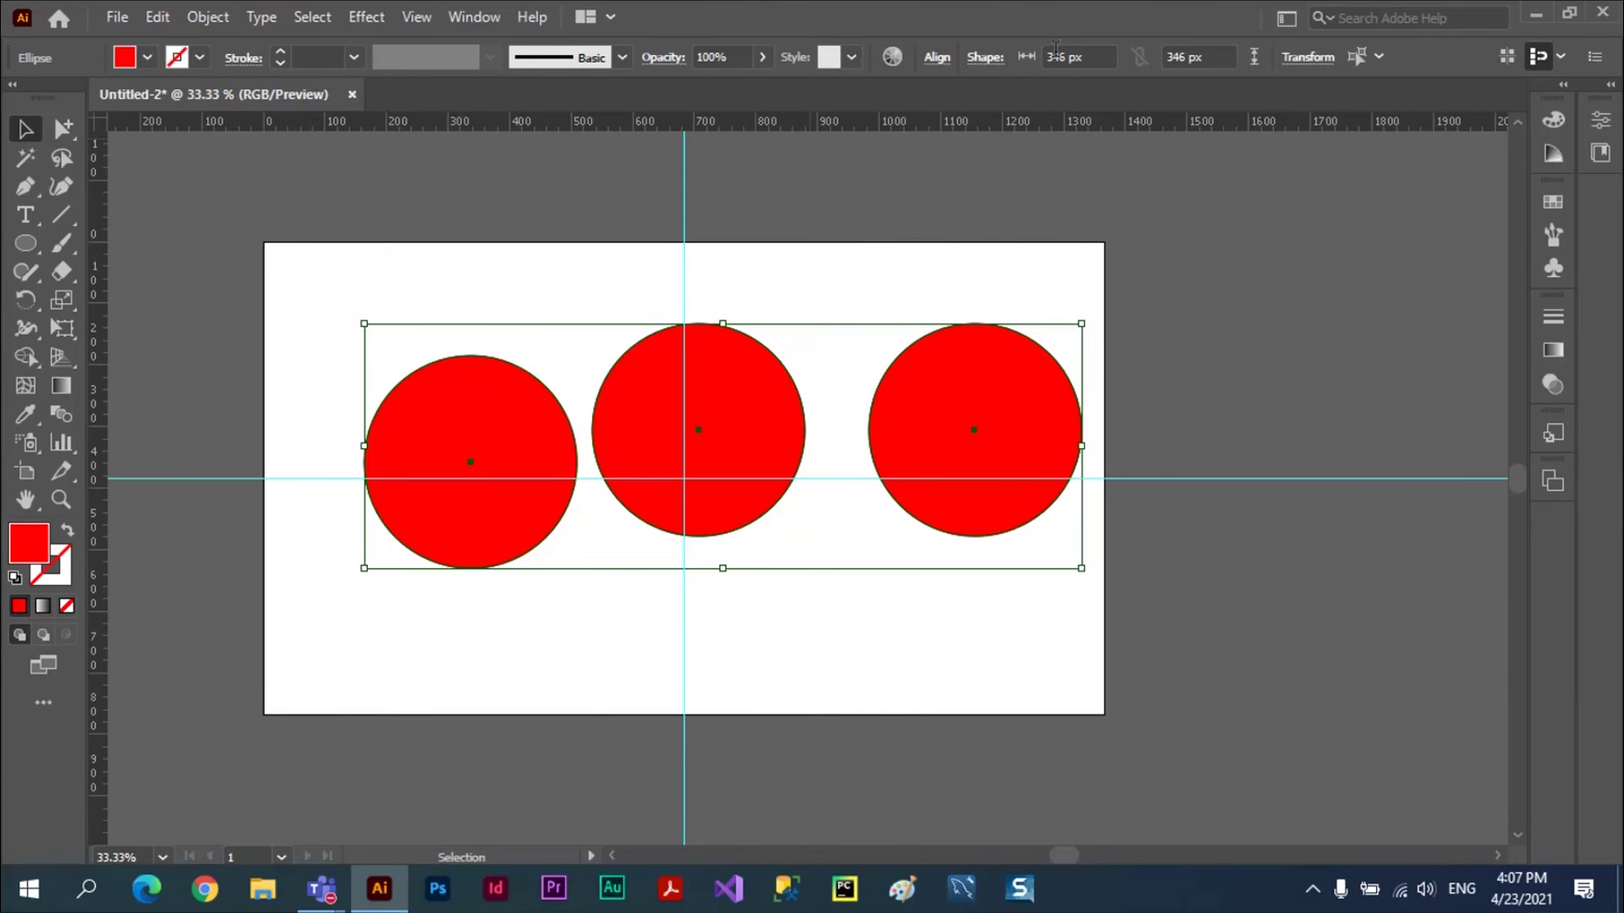
{"action": "left_click", "coordinate": [936, 59]}
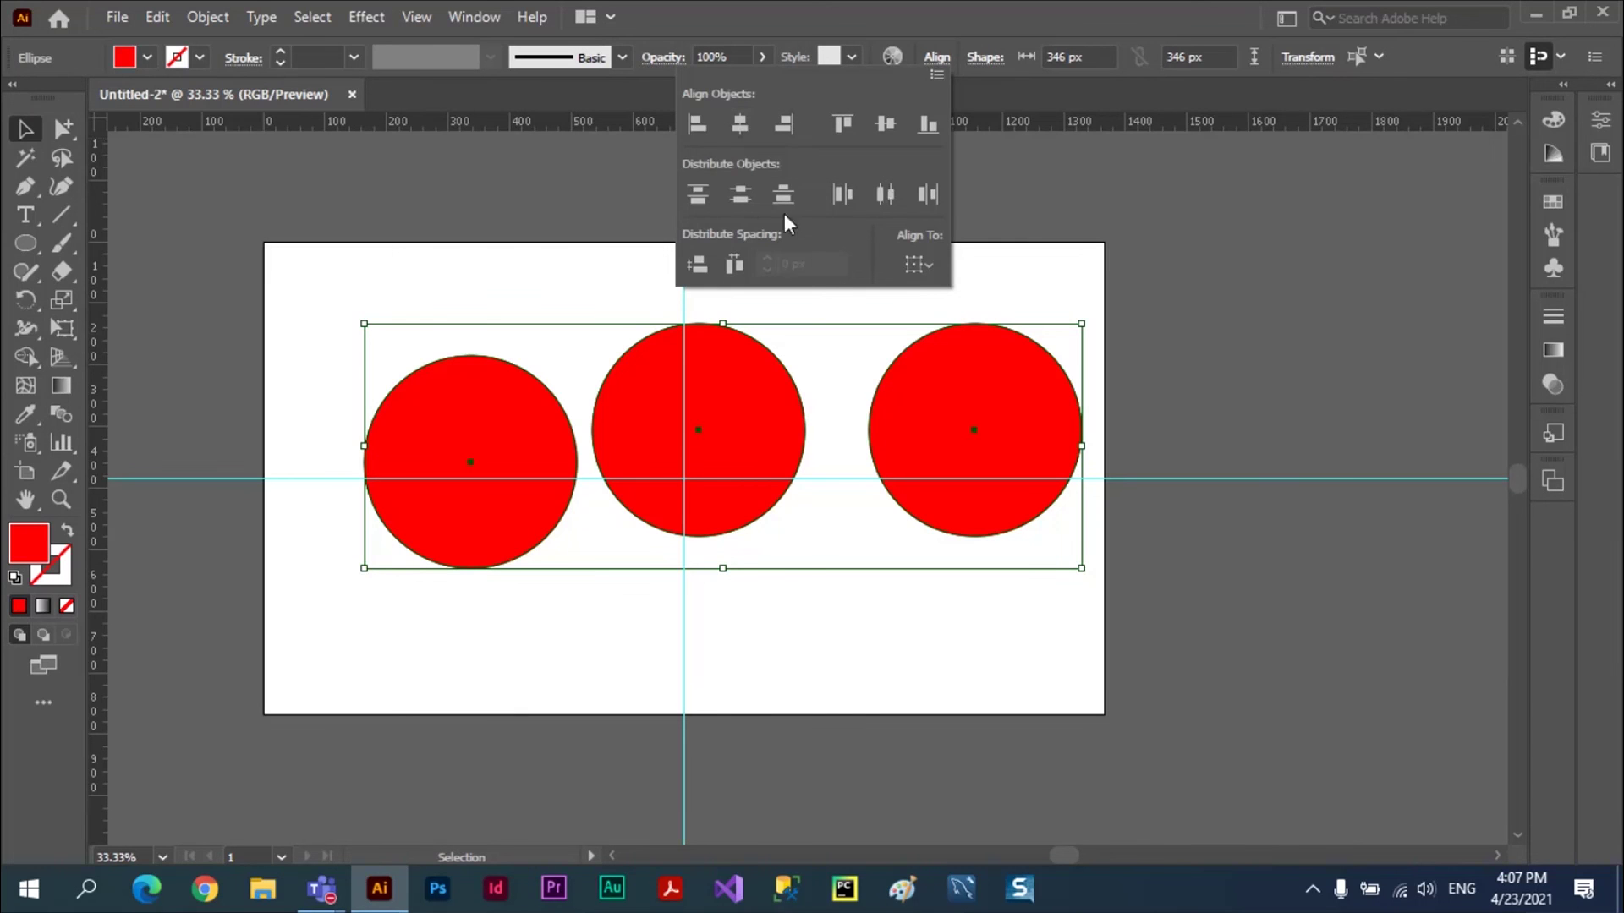
- Top-align the three red circles and distribute their centers evenly across the artboard
{"action": "left_click", "coordinate": [744, 201]}
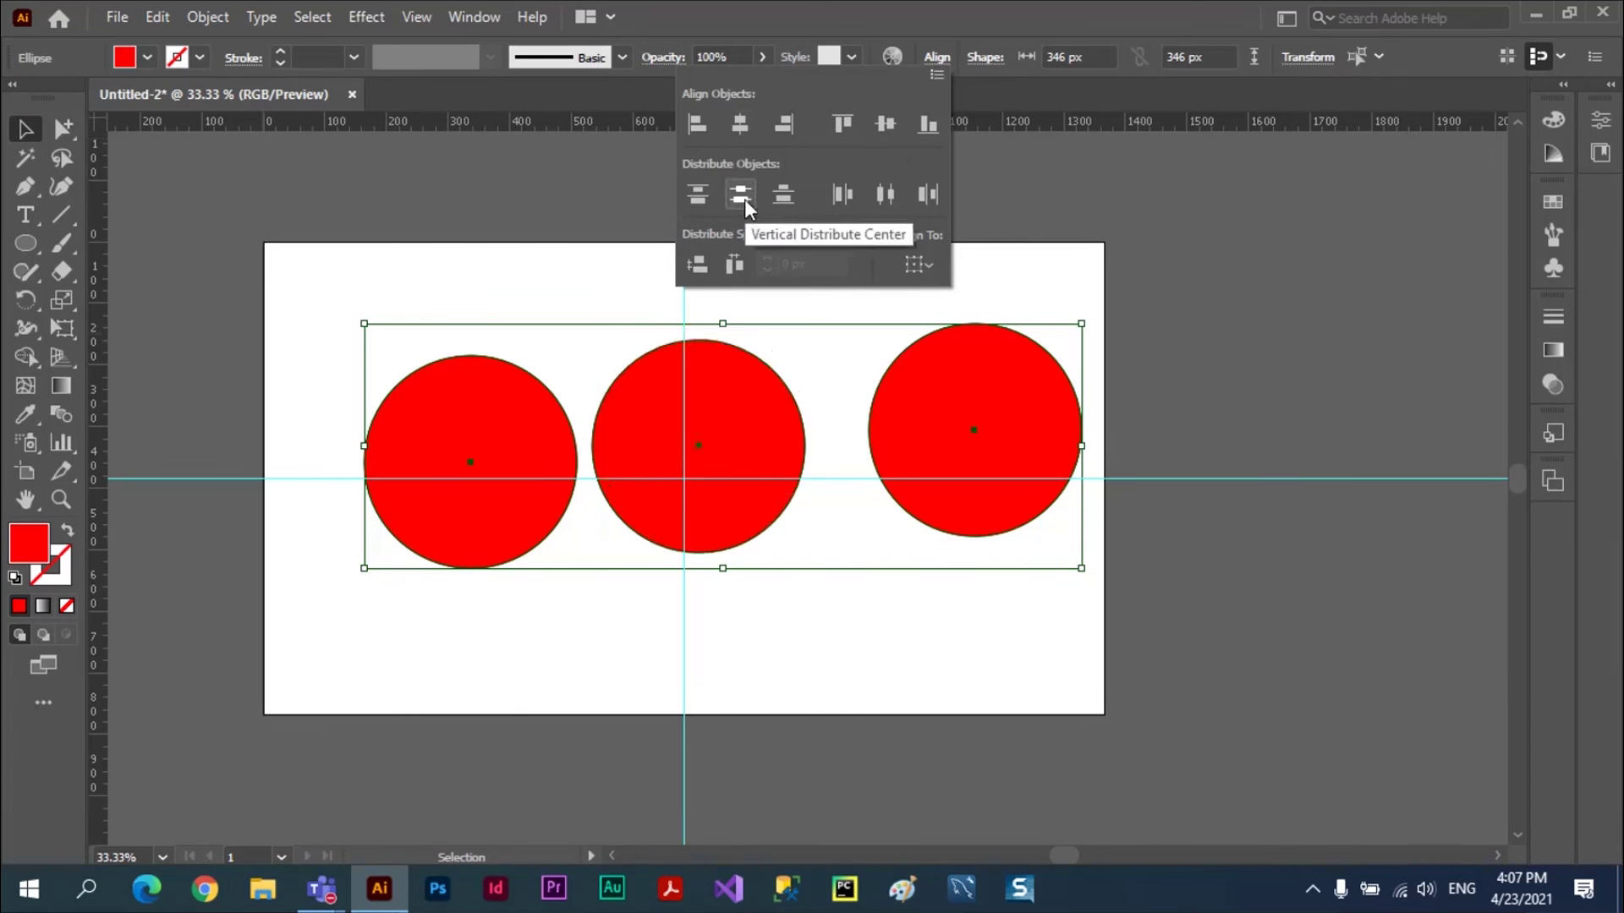
{"action": "left_click", "coordinate": [843, 127]}
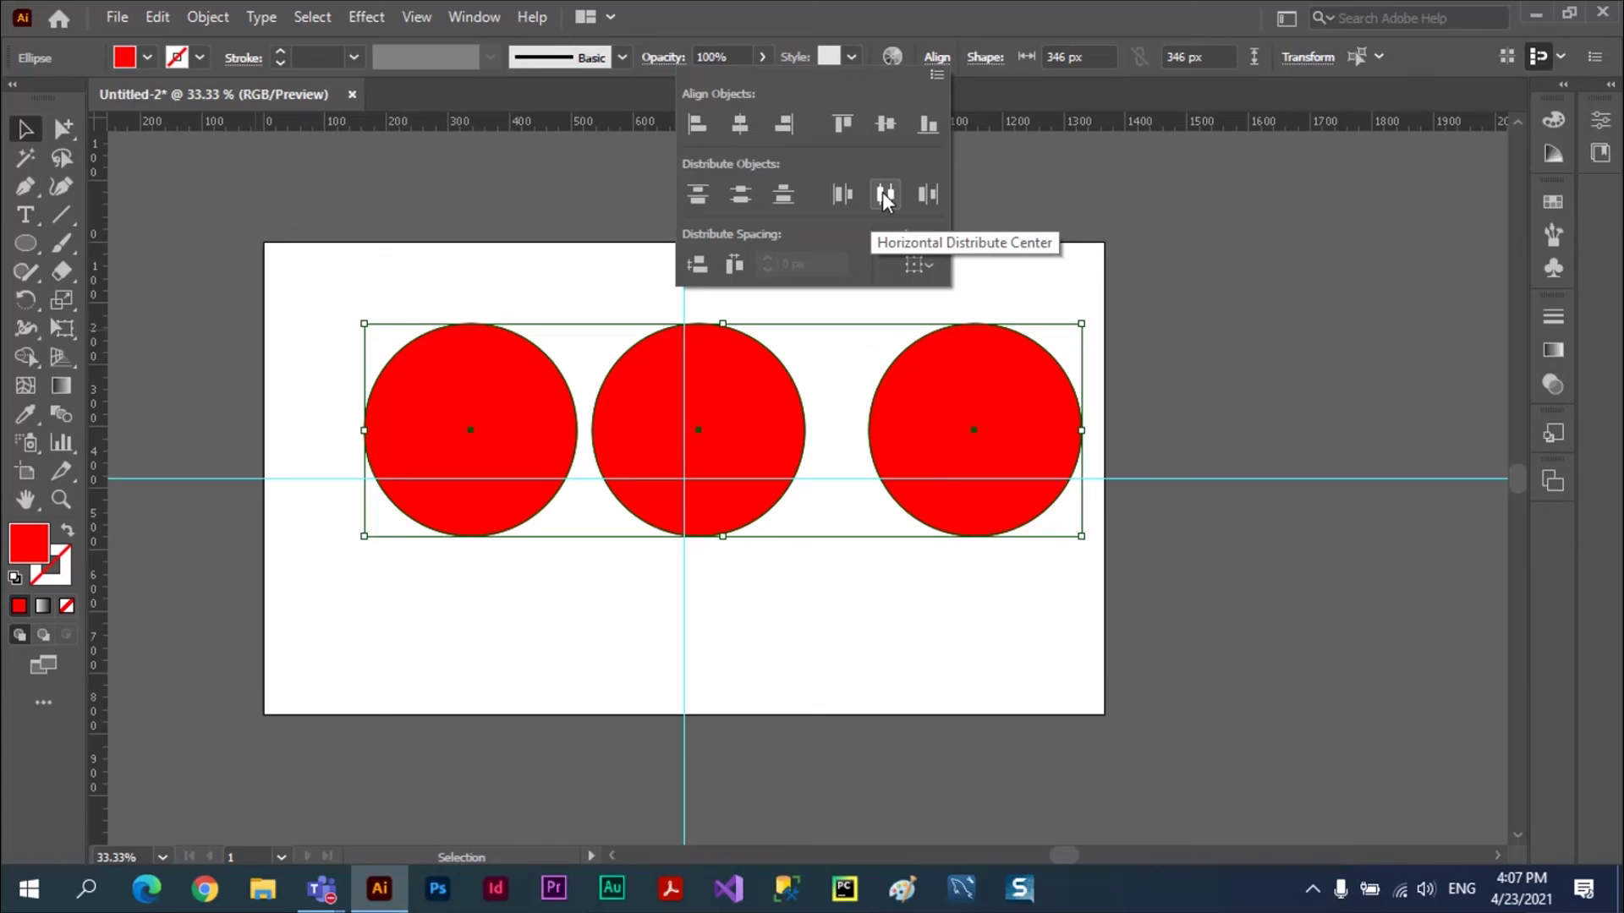
{"action": "left_click", "coordinate": [884, 195]}
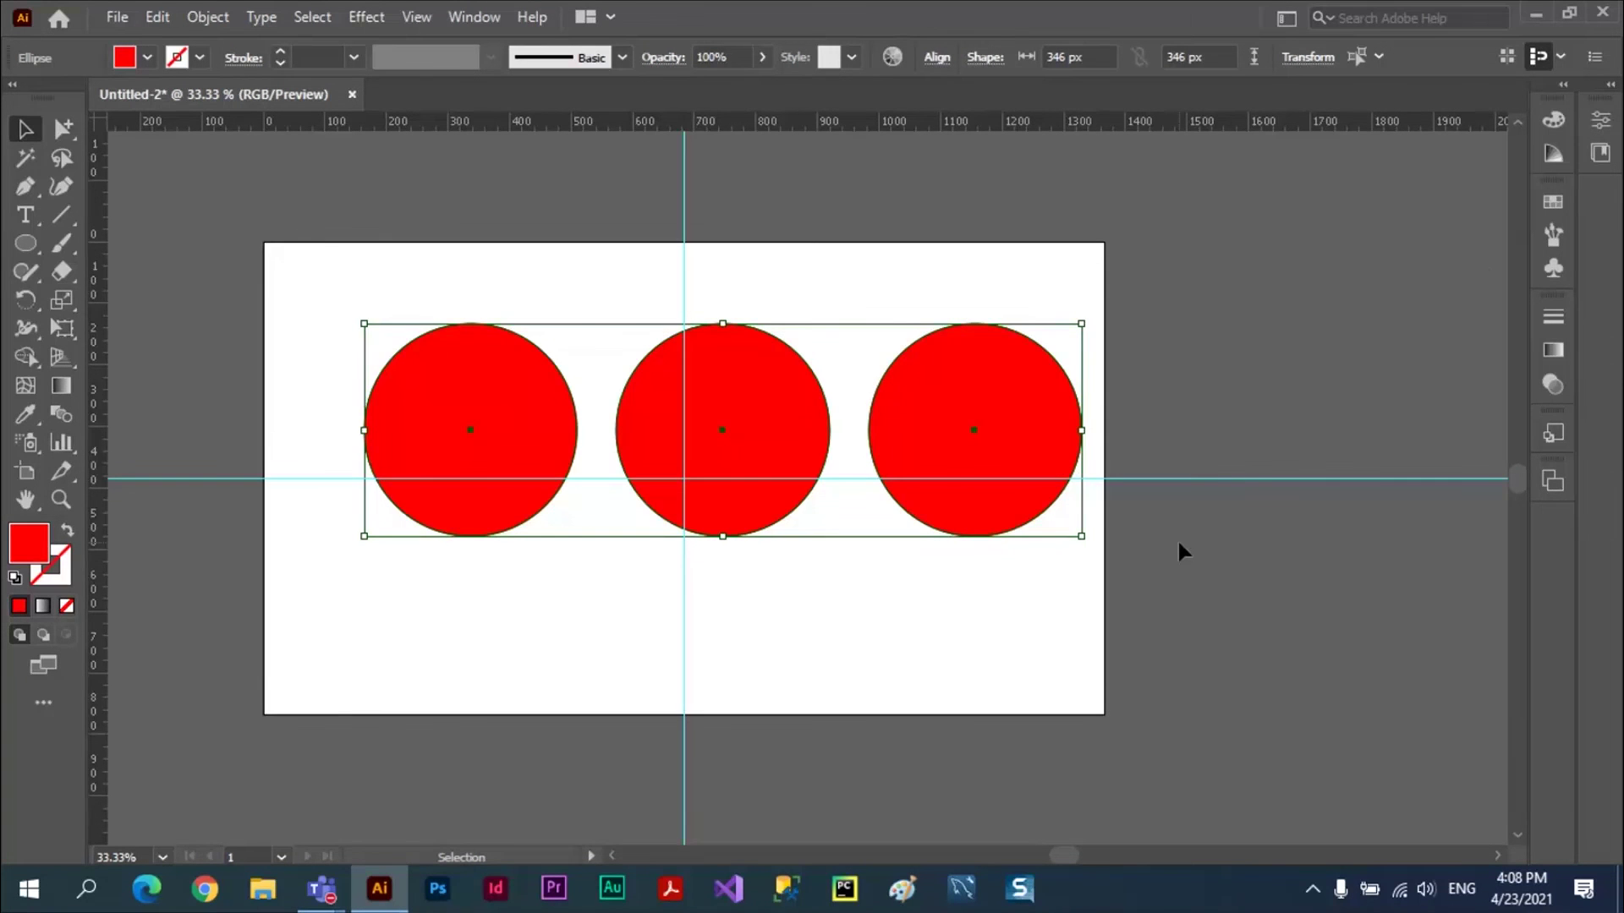
- Return to the Teams class meeting and stop its recording, confirming the prompt
{"action": "key", "text": "alt+Tab"}
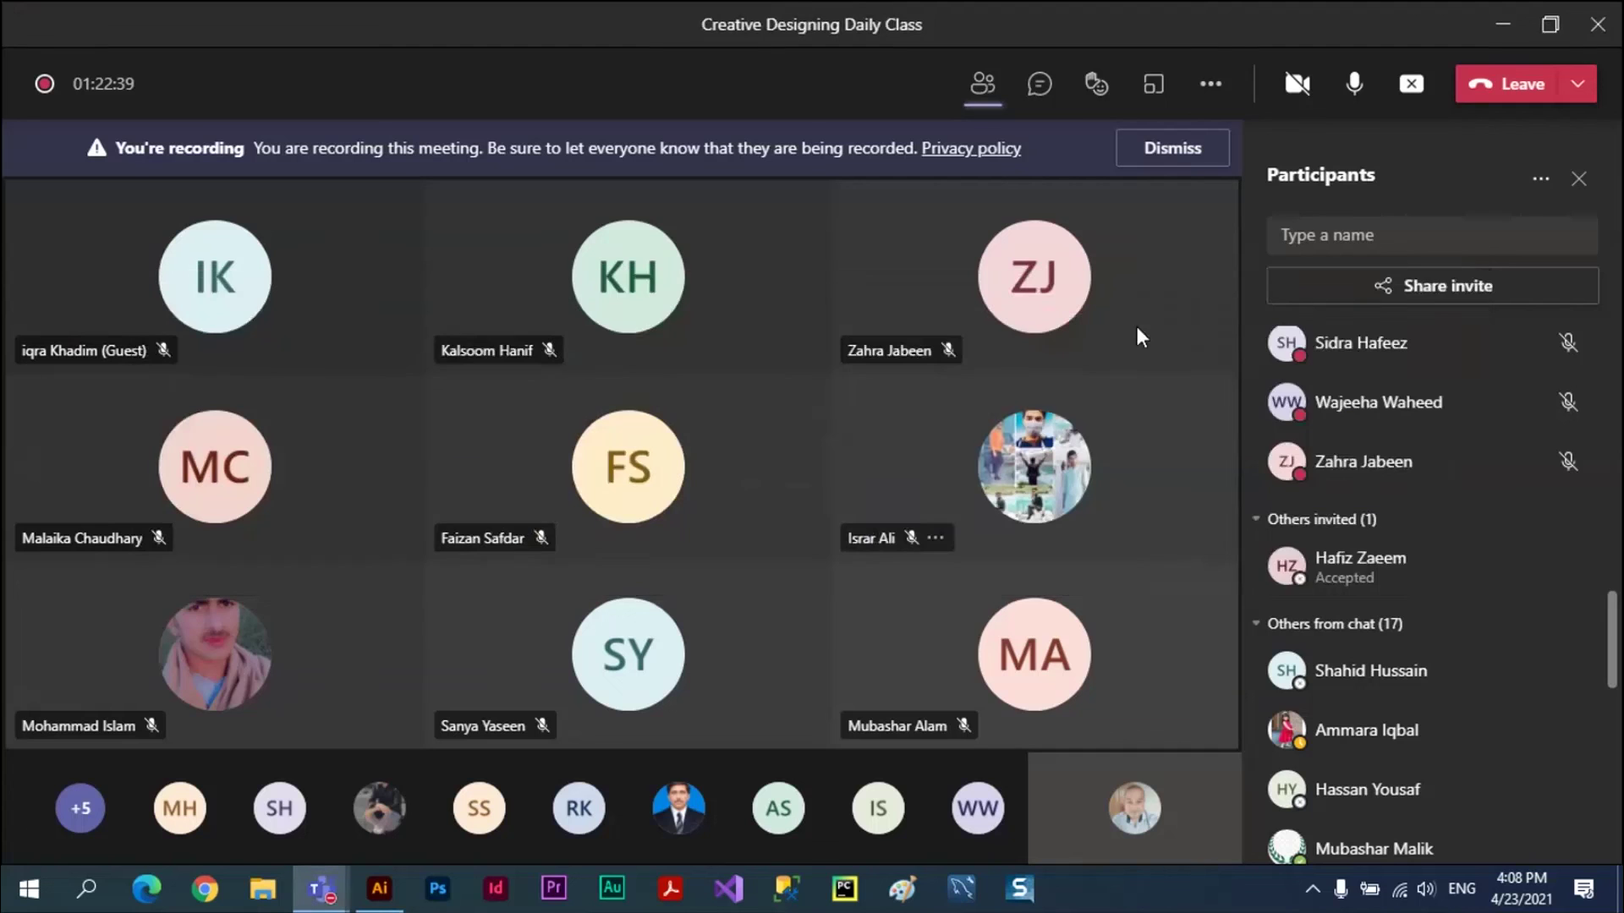
{"action": "left_click", "coordinate": [1211, 84]}
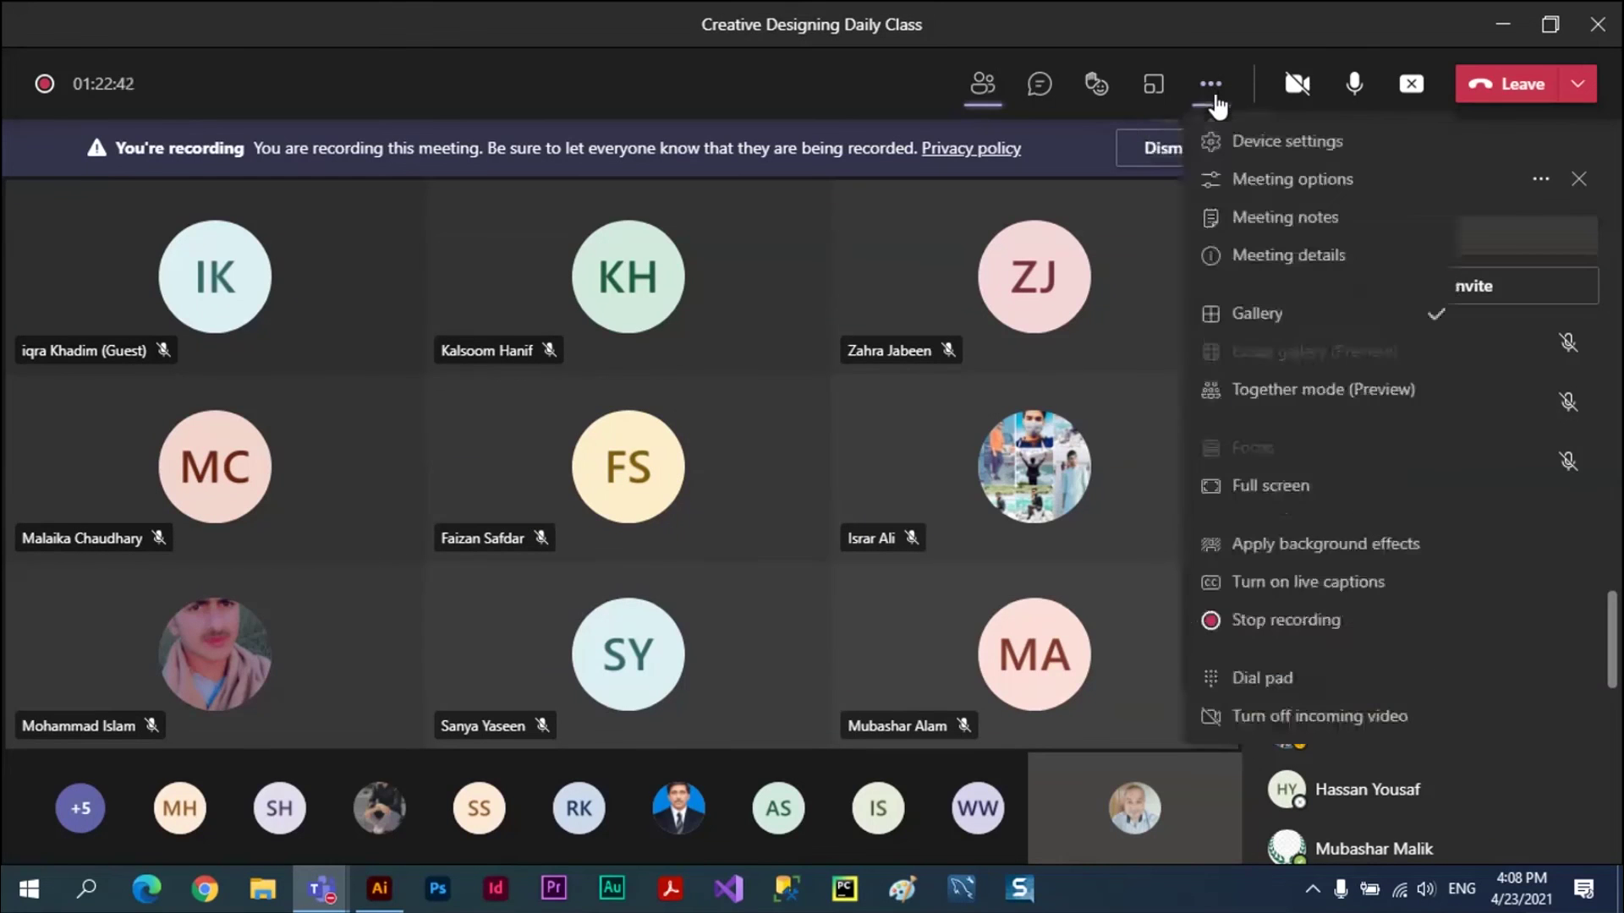
{"action": "left_click", "coordinate": [1286, 620]}
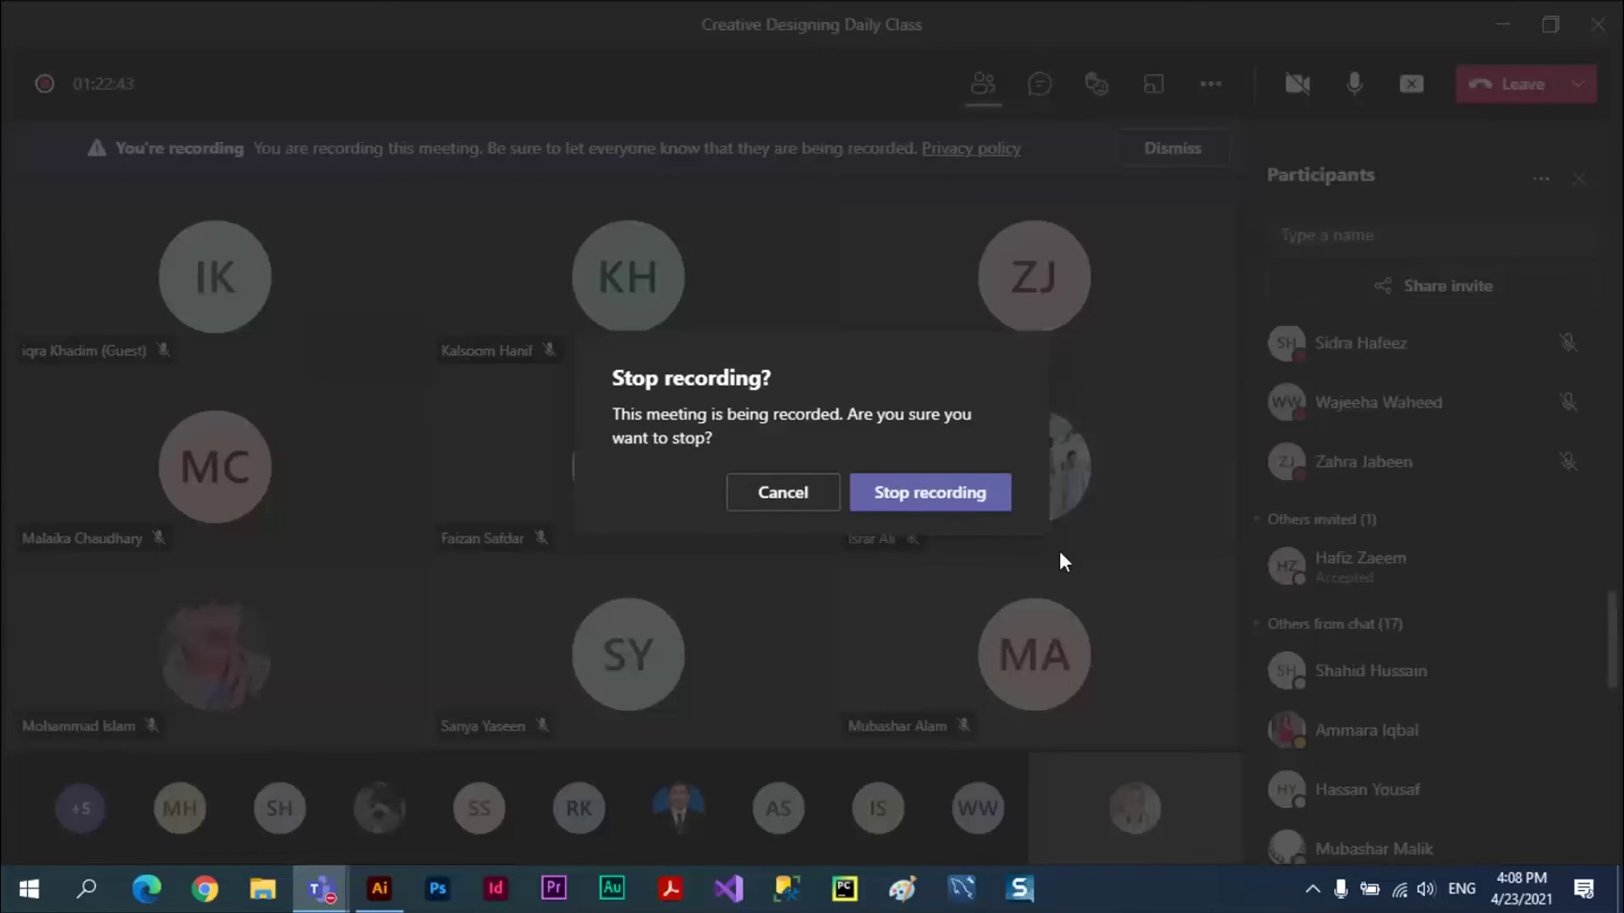
{"action": "left_click", "coordinate": [968, 494]}
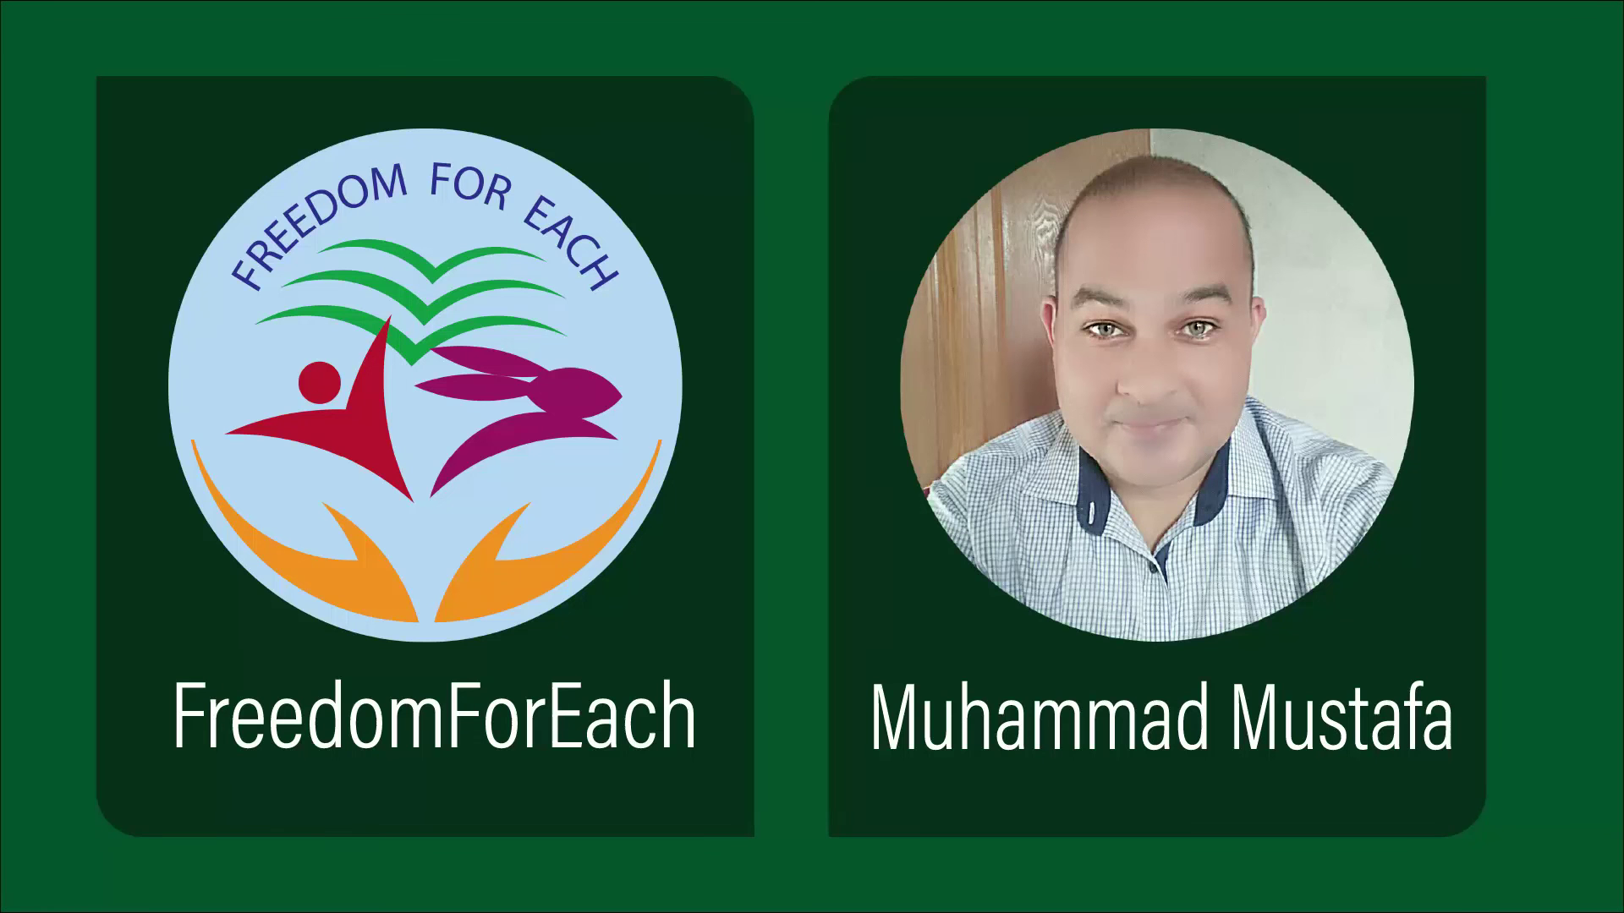